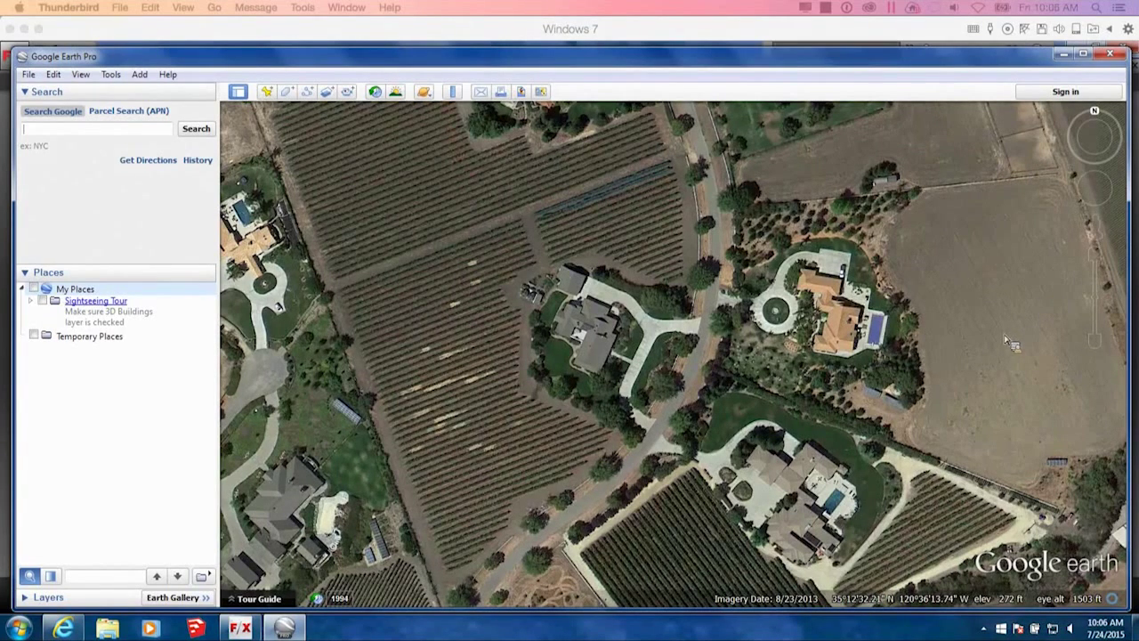
Bring up the Land F/X website in the browser and open its Documentation page.
mouse_move(51, 632)
left_click(303, 628)
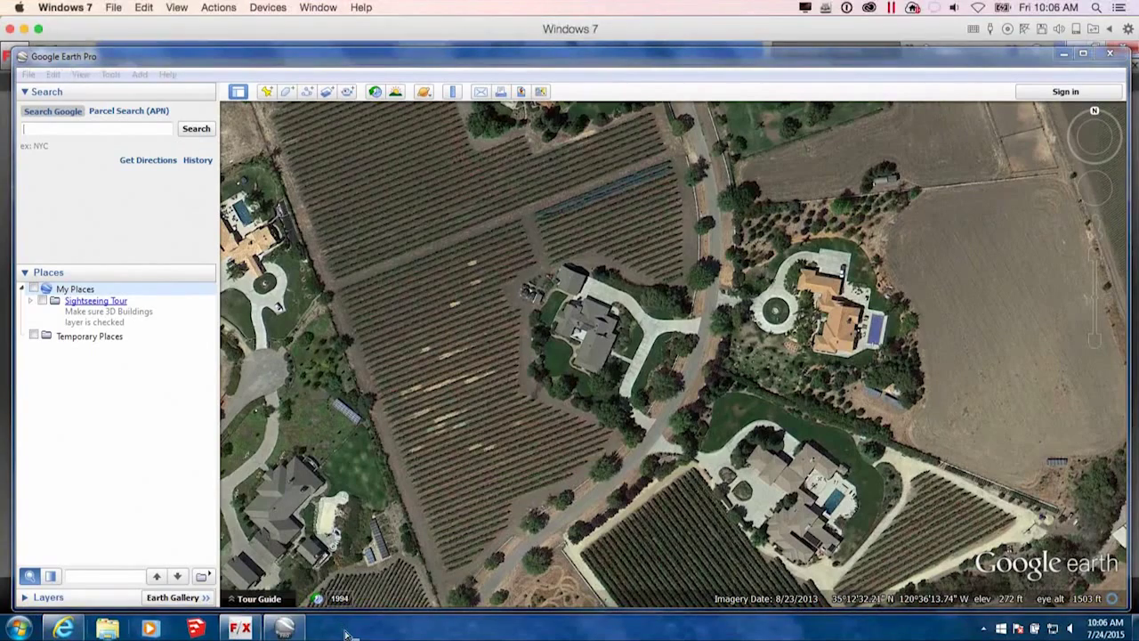
left_click(64, 628)
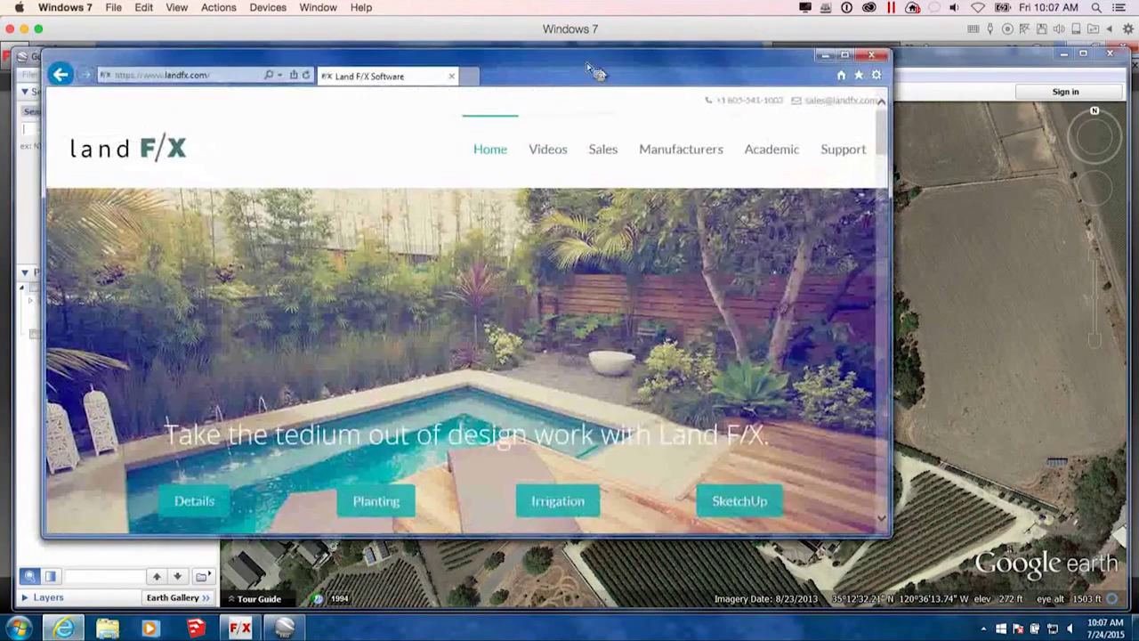
mouse_move(841, 150)
left_click(805, 265)
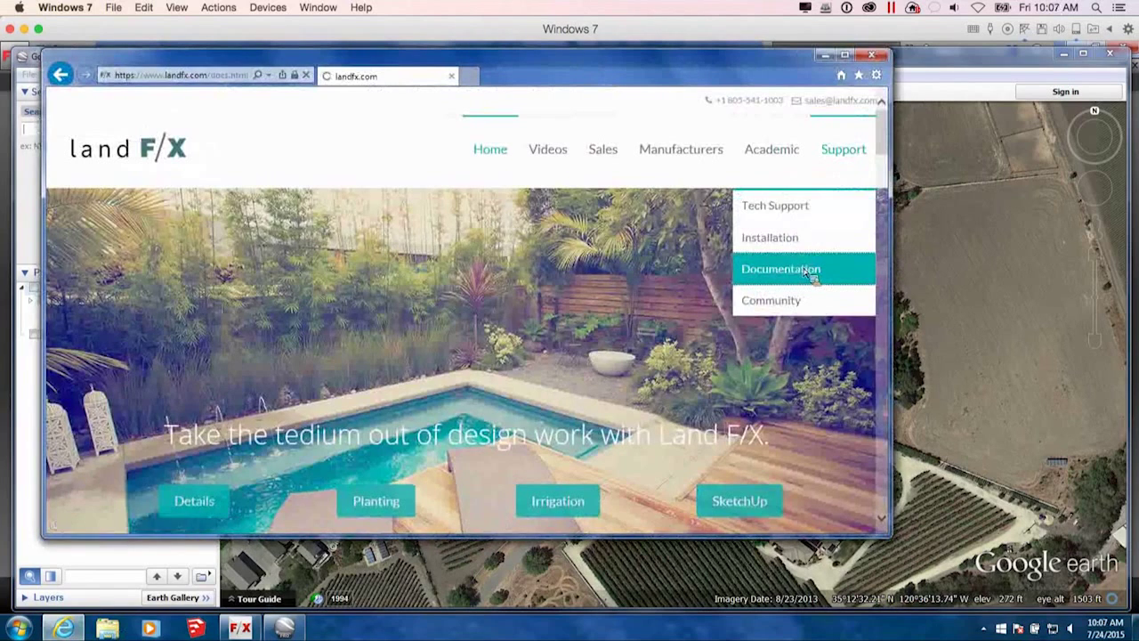
scroll(810, 272, "down", 5)
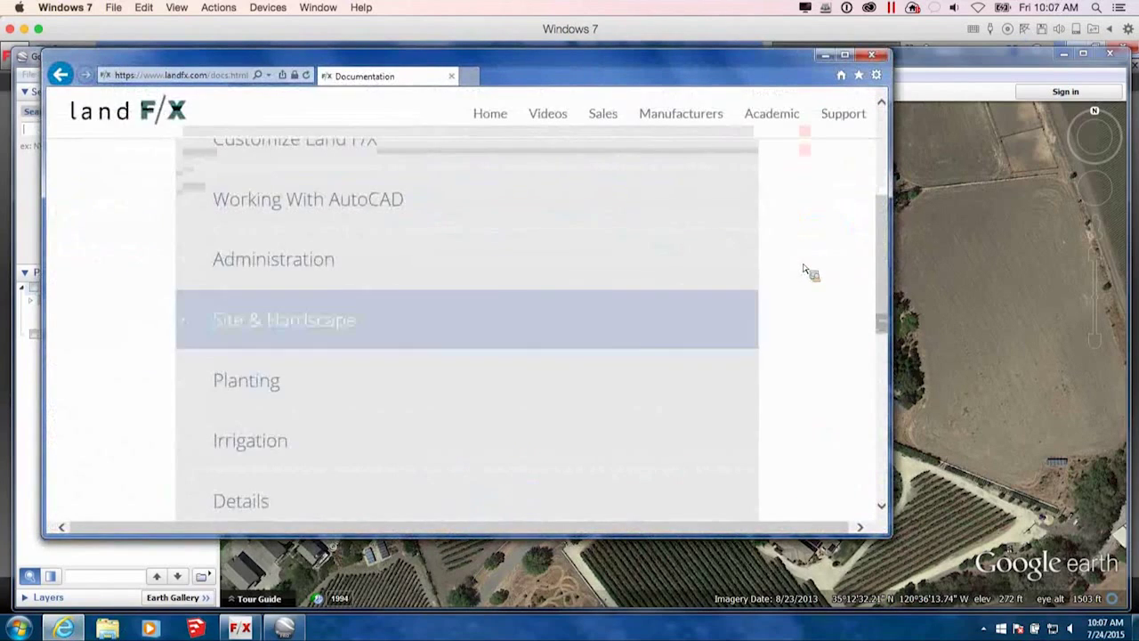
scroll(805, 272, "up", 5)
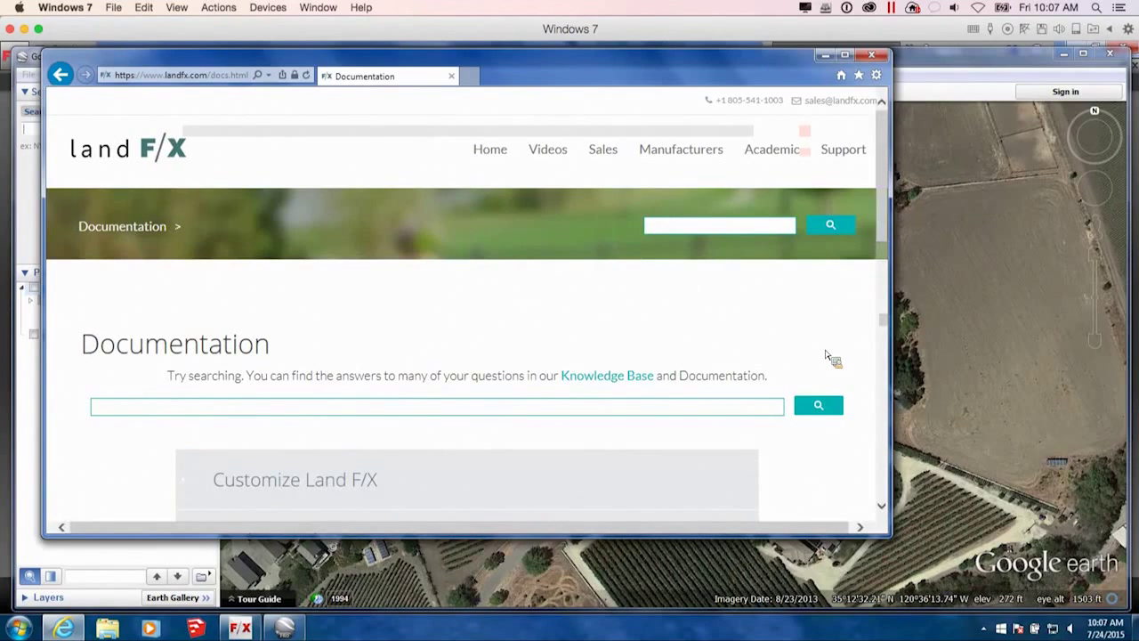
scroll(828, 356, "down", 3)
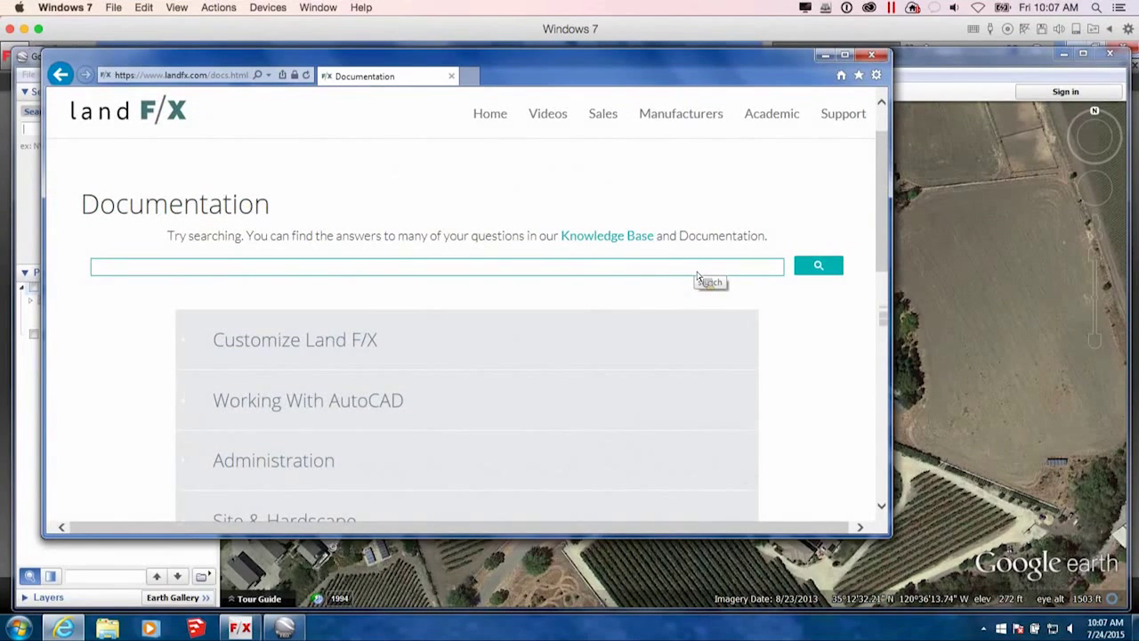
Search the documentation for 'layer state'.
left_click(697, 273)
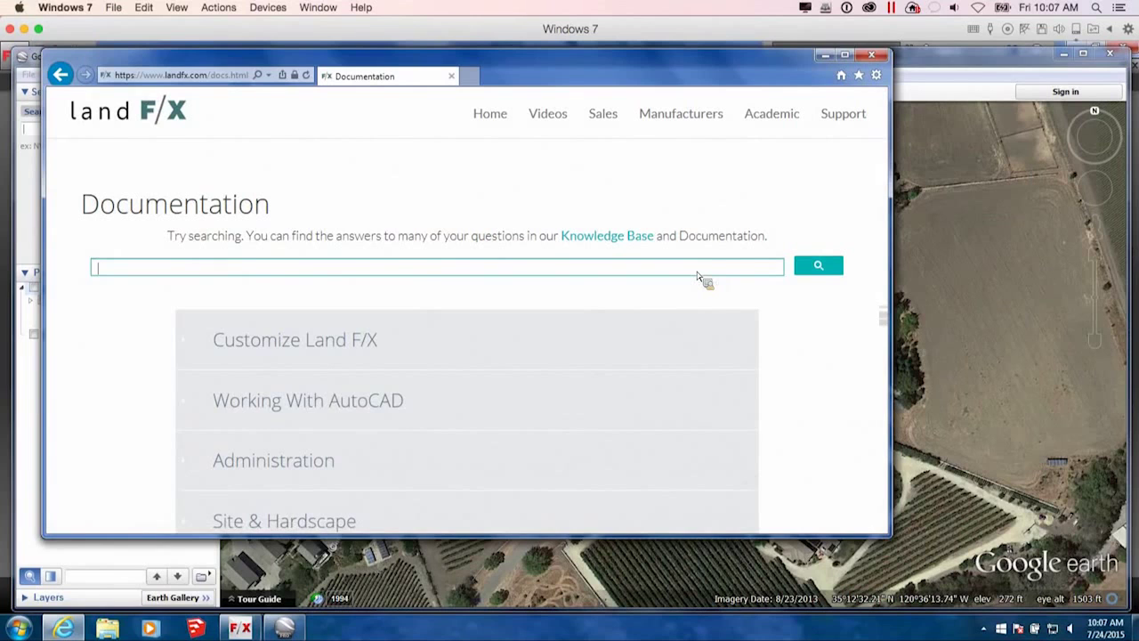
type("layer state")
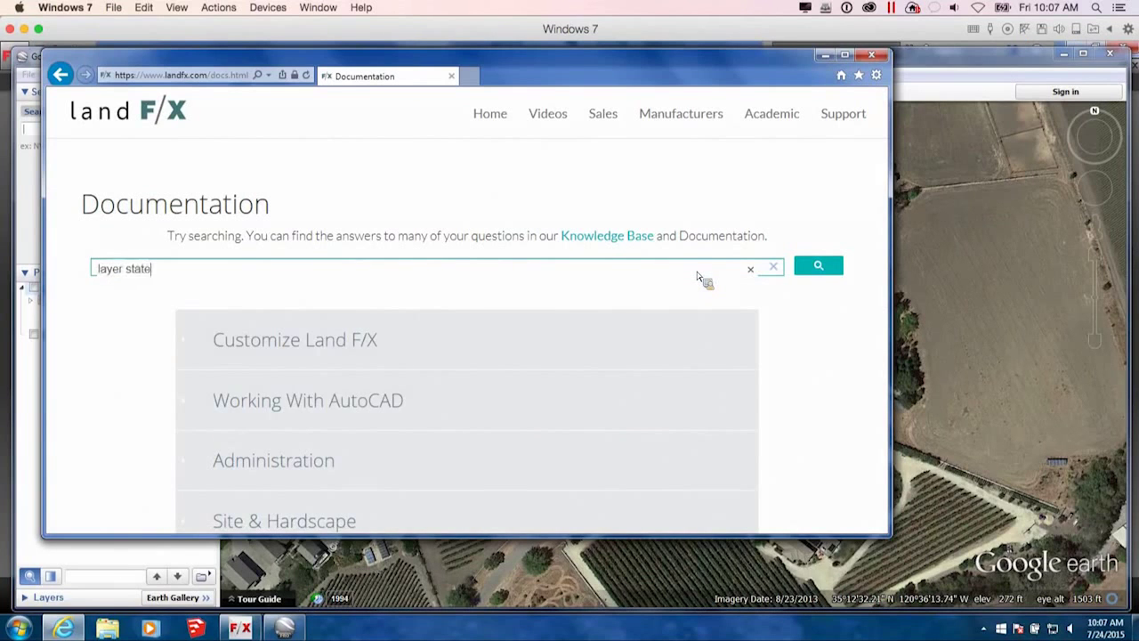
key("Return")
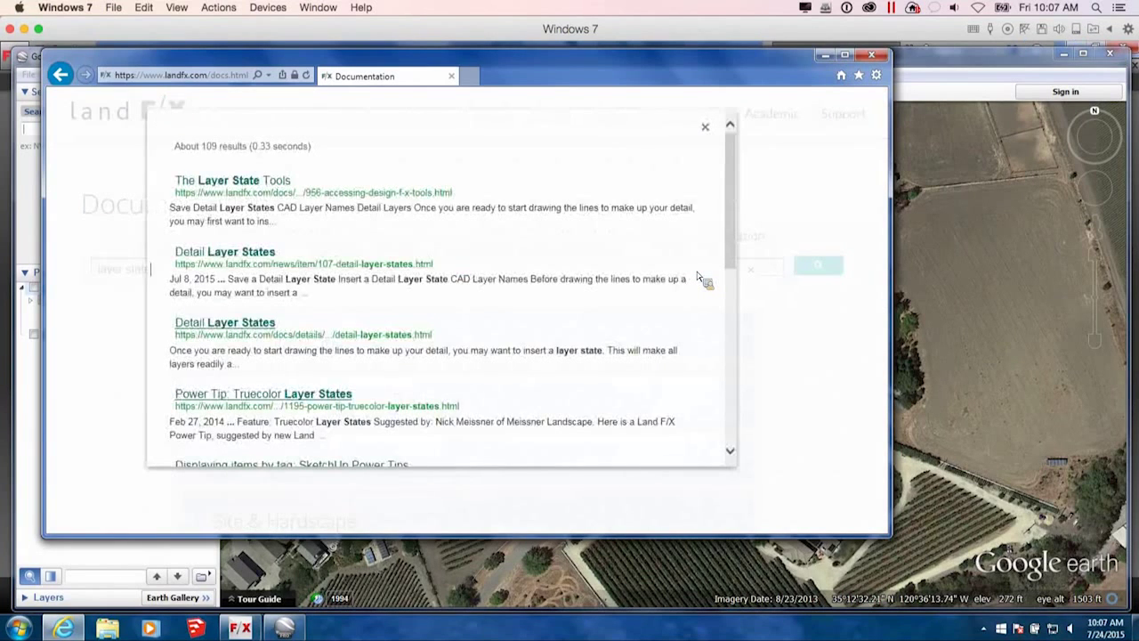
Read The Layer State Tools article's Save Layer State methods, then minimize the browser.
left_click(275, 194)
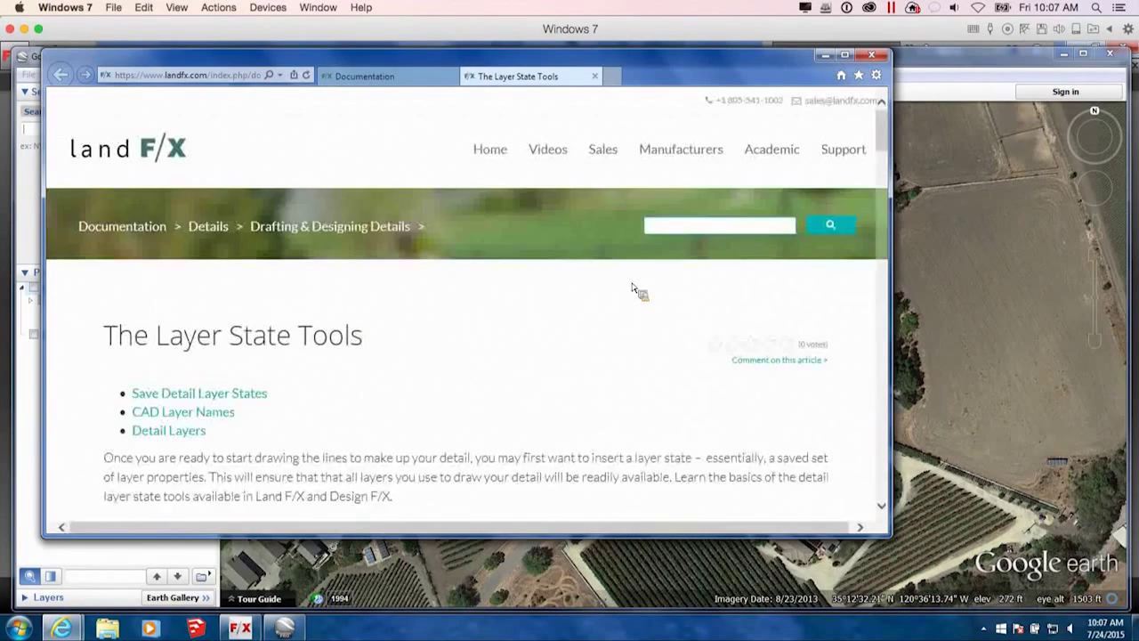
scroll(634, 287, "down", 5)
scroll(737, 275, "down", 5)
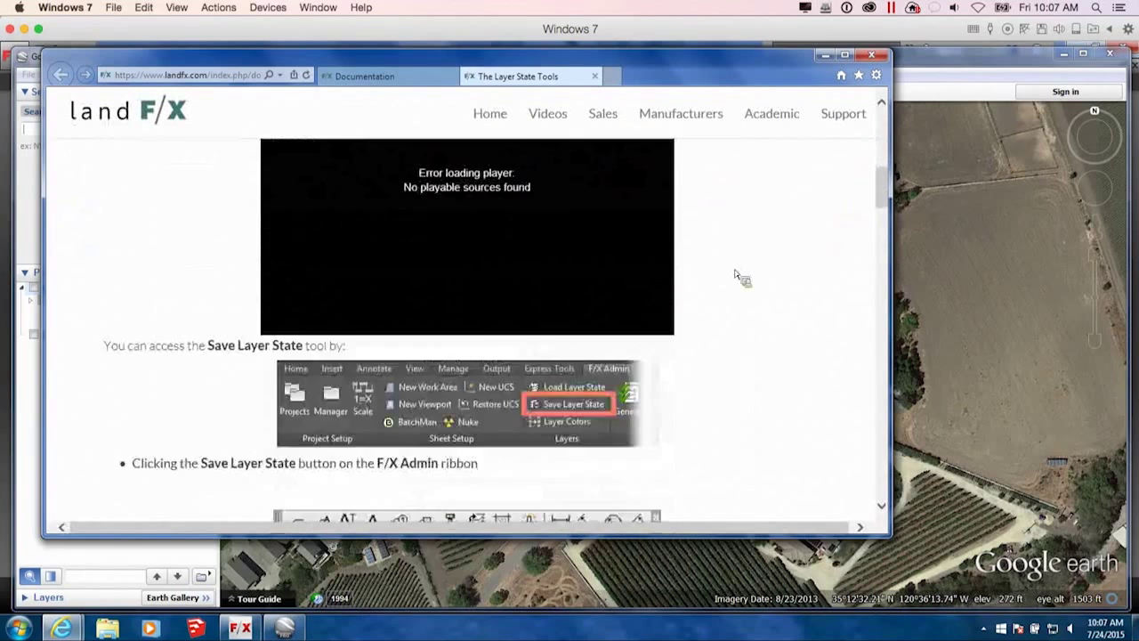
scroll(752, 277, "down", 3)
scroll(756, 278, "down", 5)
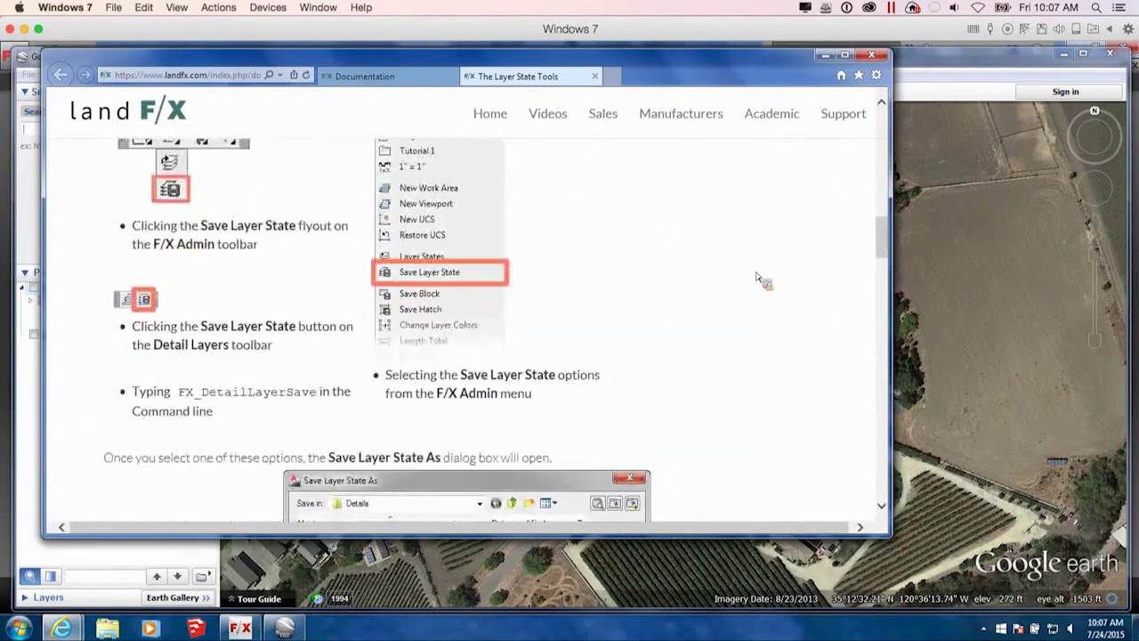
scroll(755, 278, "up", 3)
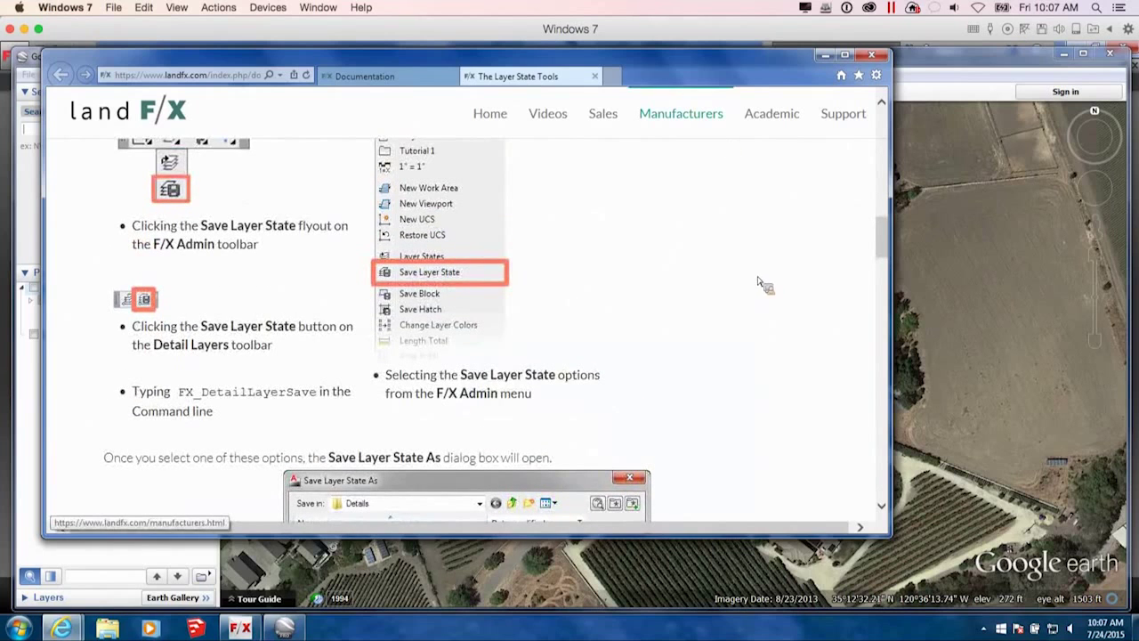
left_click(825, 55)
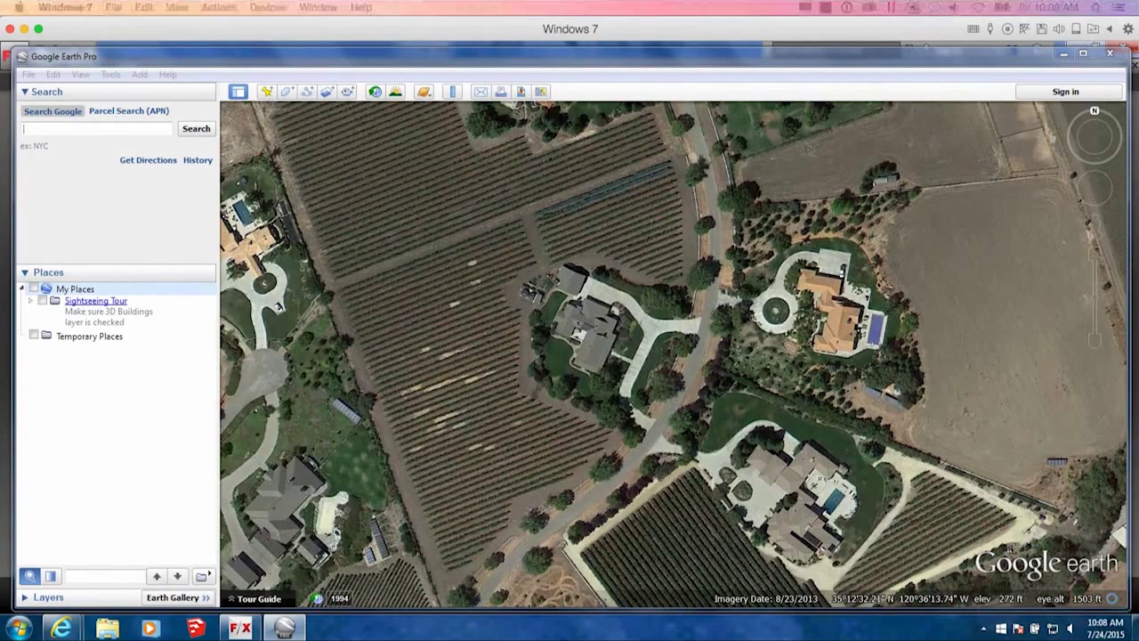
key("super+Tab")
left_click_drag(158, 248, 473, 148)
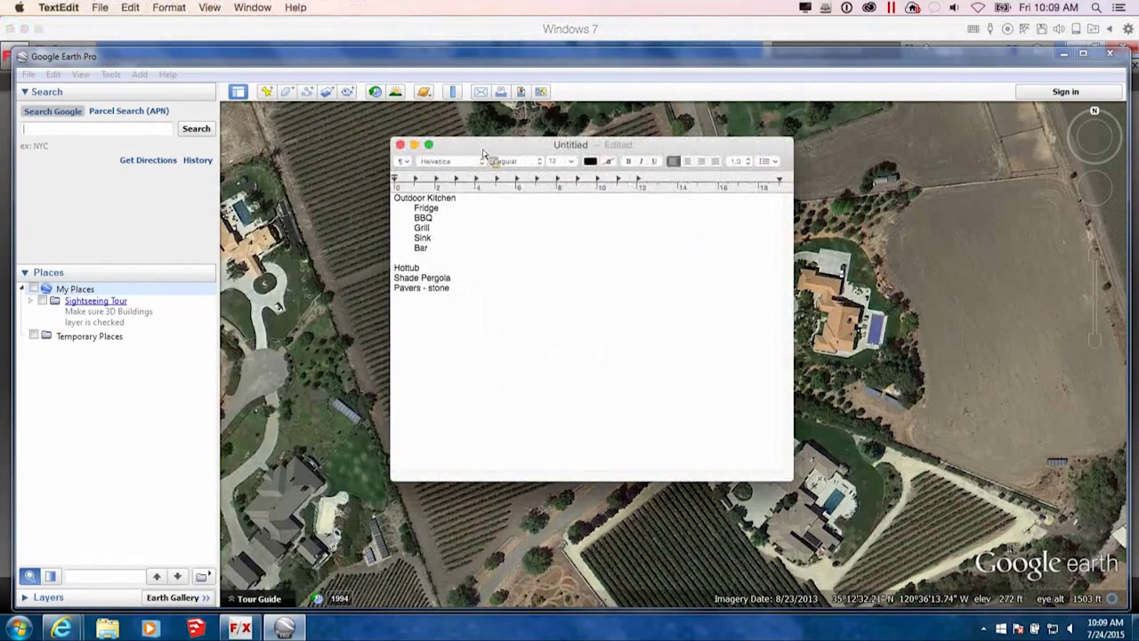
left_click_drag(517, 154, 482, 168)
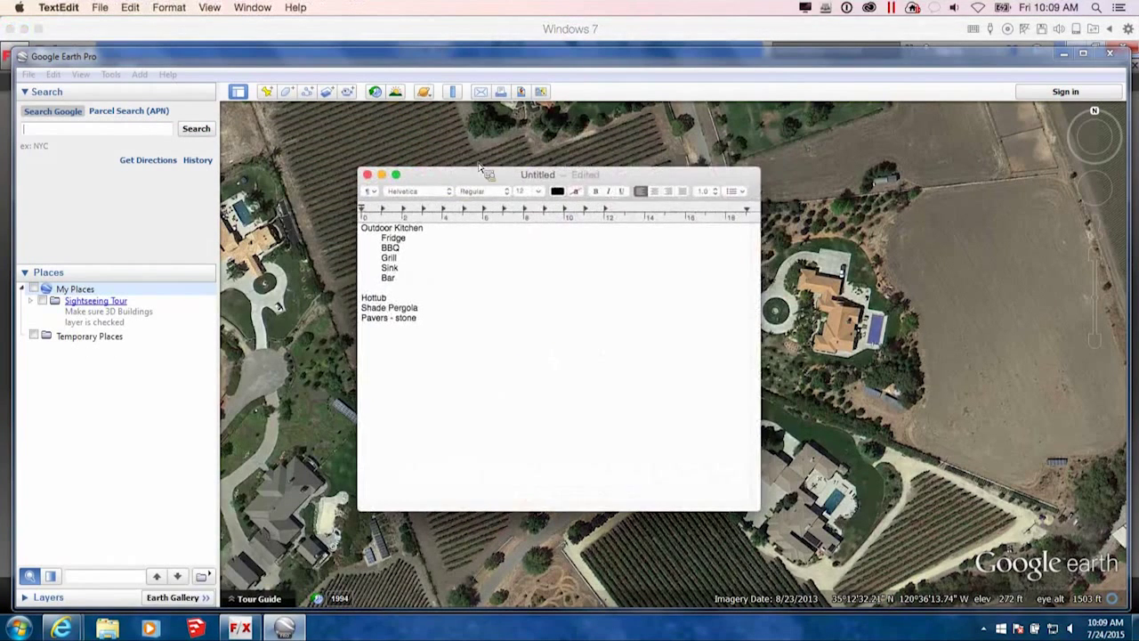
left_click_drag(489, 209, 757, 213)
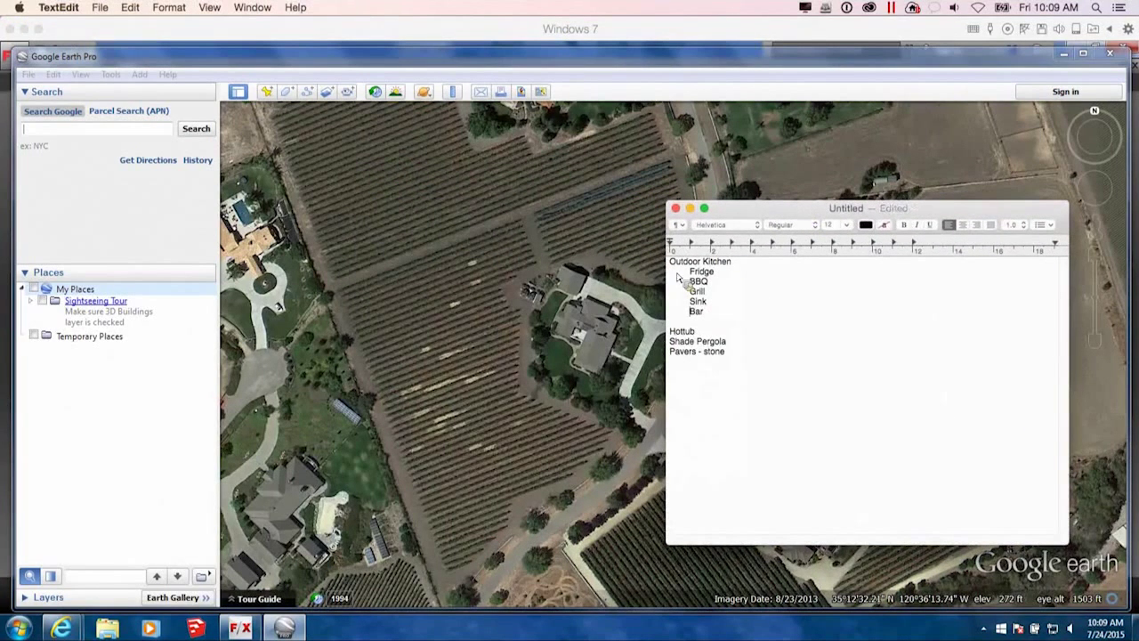
left_click_drag(670, 261, 678, 271)
key("shift+Down")
key("shift+Down")
key("shift+Down")
key("shift+Down")
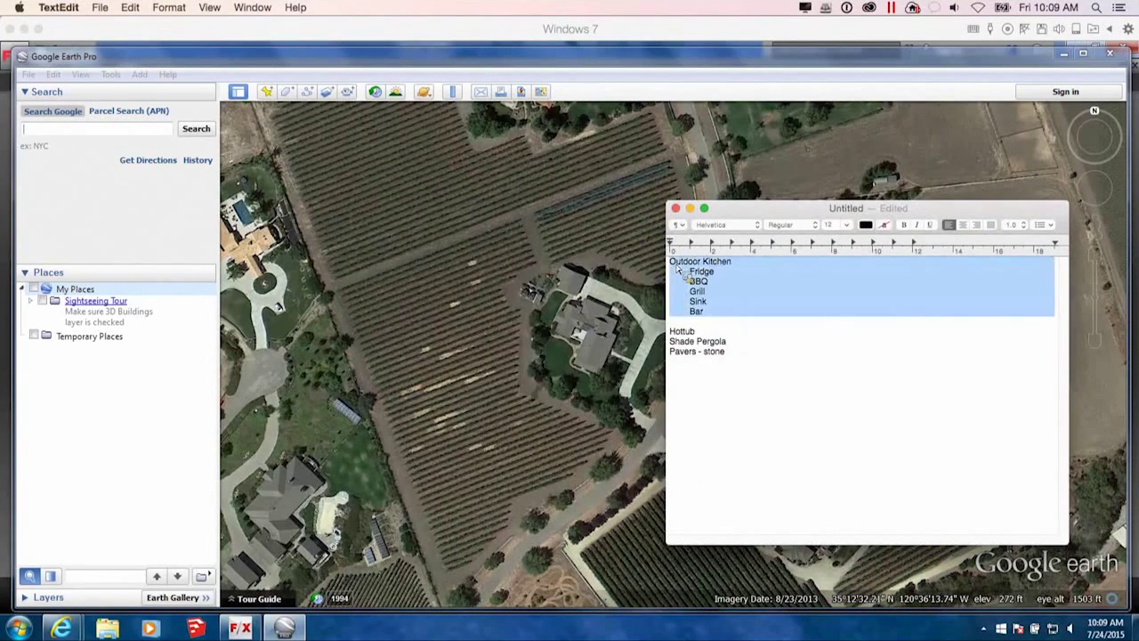
key("shift+Down")
left_click_drag(740, 326, 772, 215)
key("super+h")
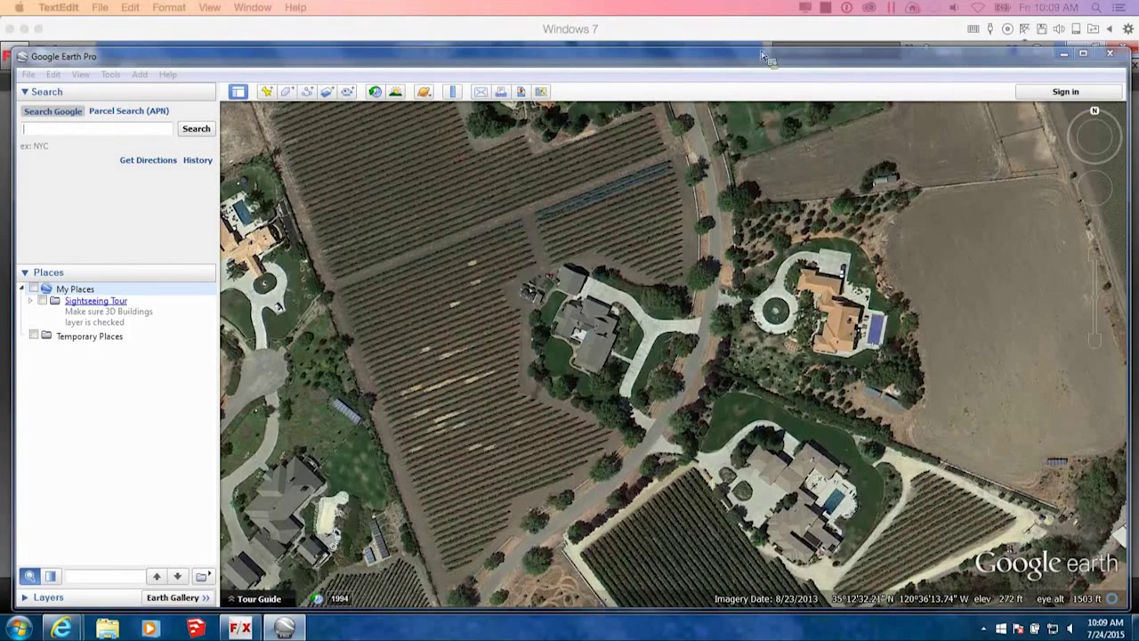
left_click(737, 66)
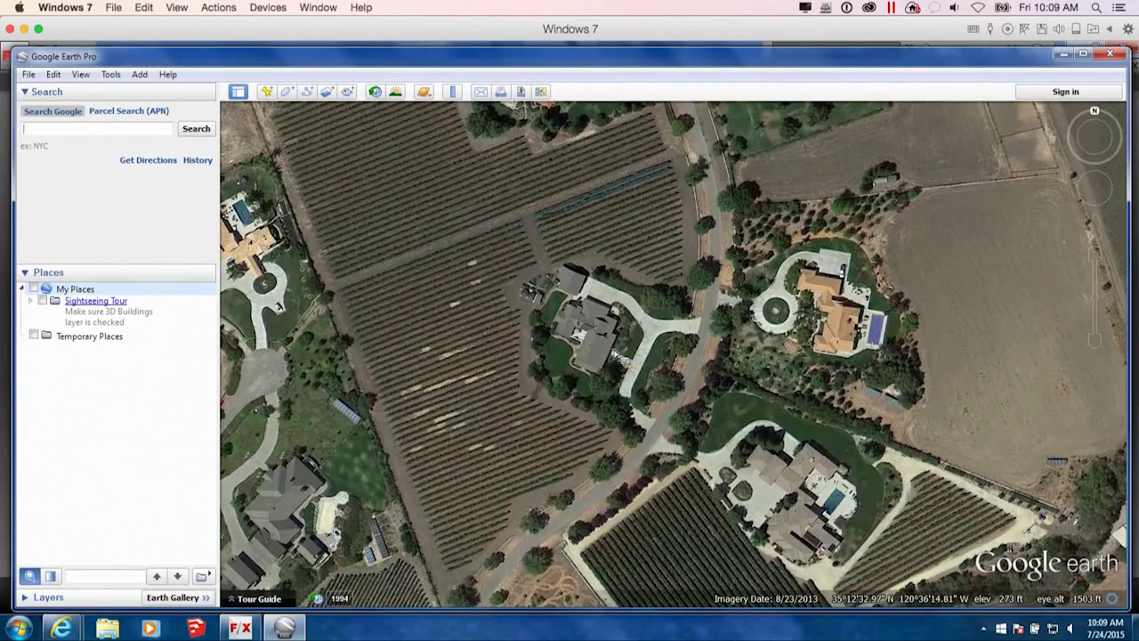
scroll(639, 325, "down", 2)
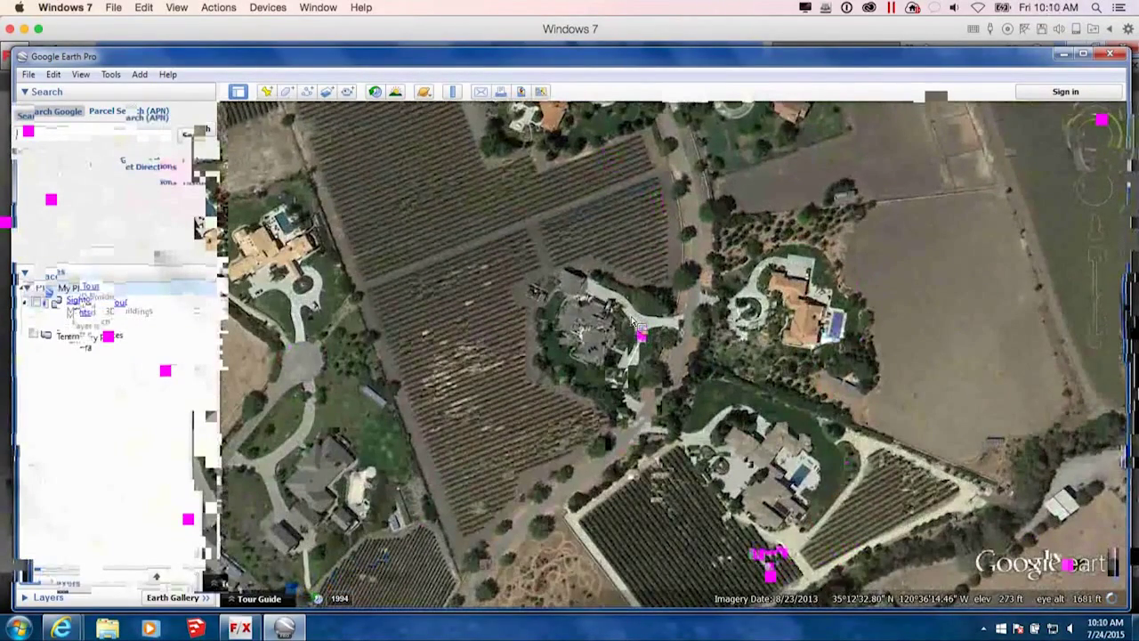
scroll(640, 326, "up", 2)
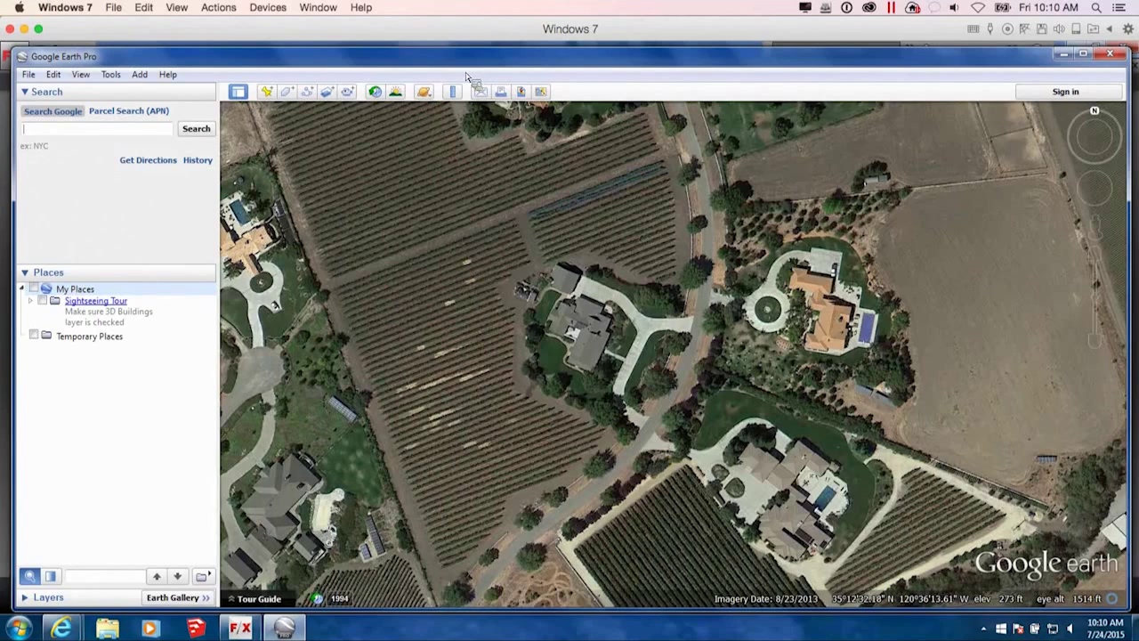
Activate the Save Image map layout with title and legend, then open Options from Tools.
left_click(525, 96)
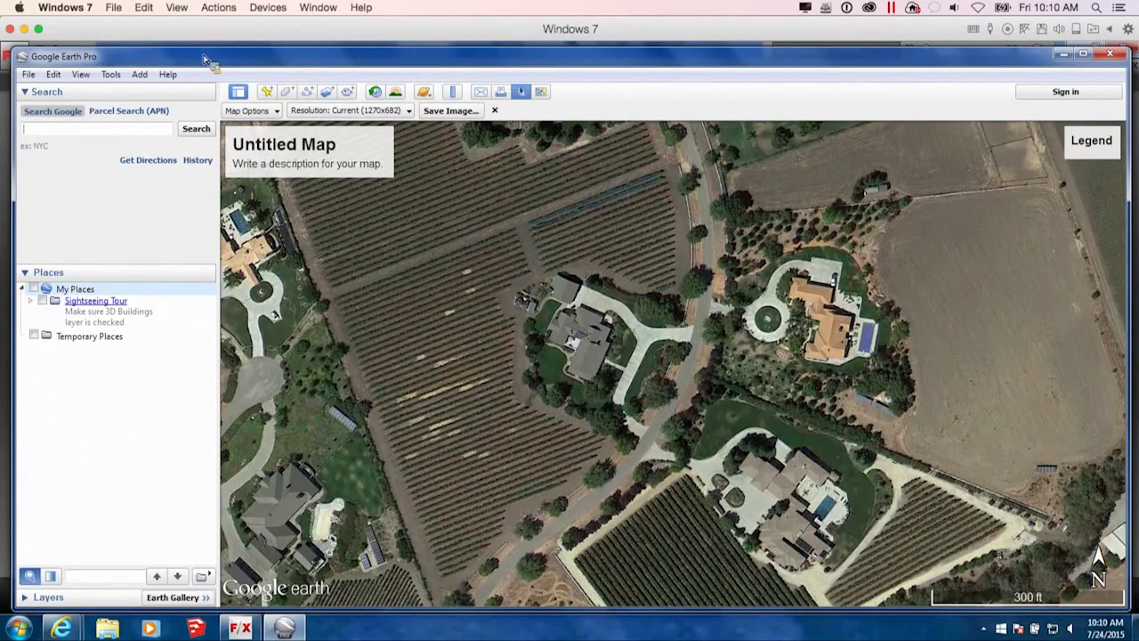
left_click(54, 75)
mouse_move(29, 75)
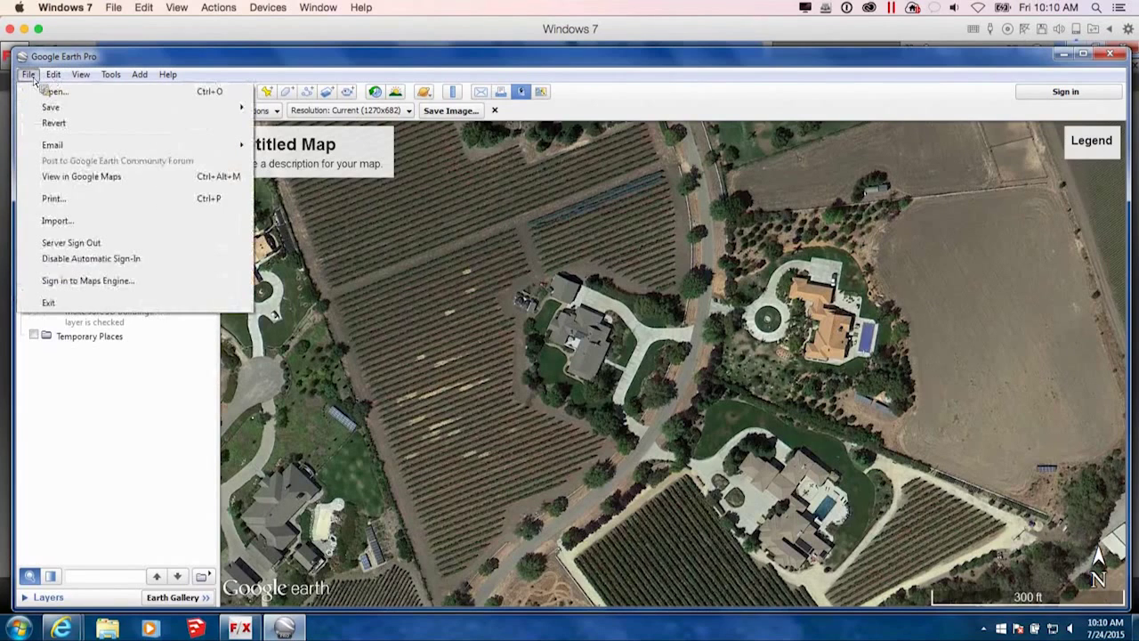
mouse_move(120, 80)
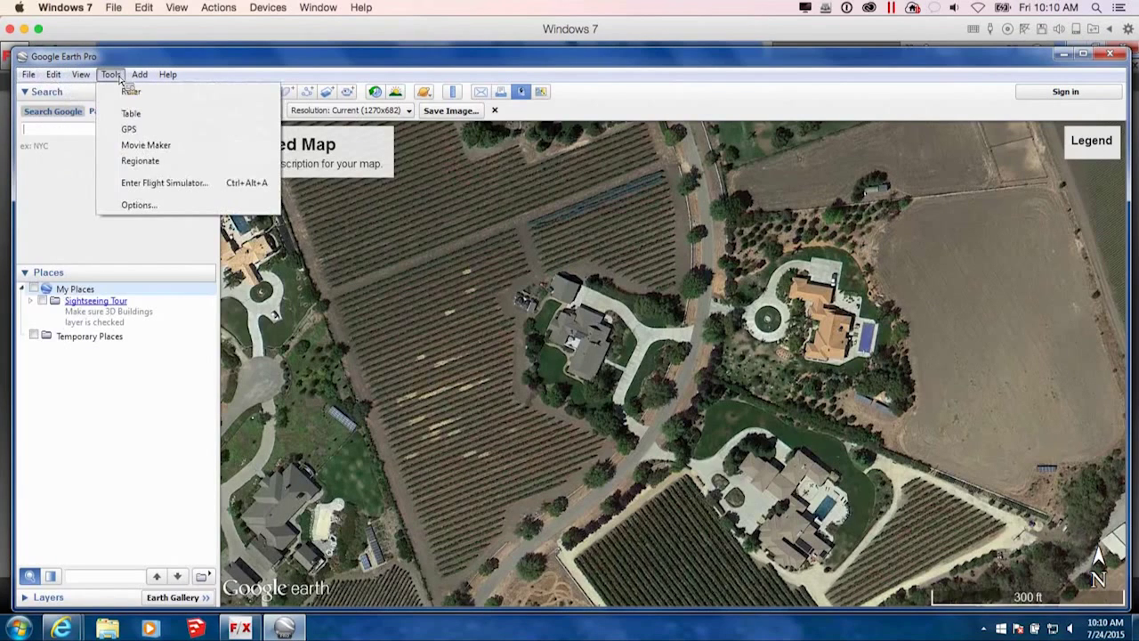
left_click(139, 205)
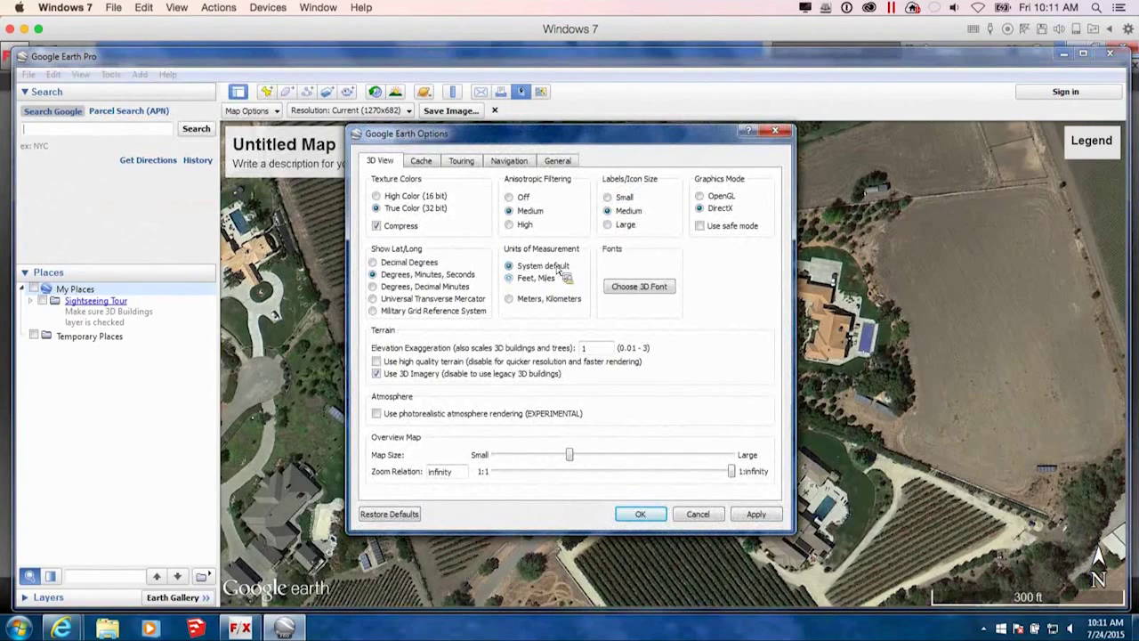
Switch Google Earth units to metres and kilometres, then zoom to frame the house and vineyards.
left_click(534, 300)
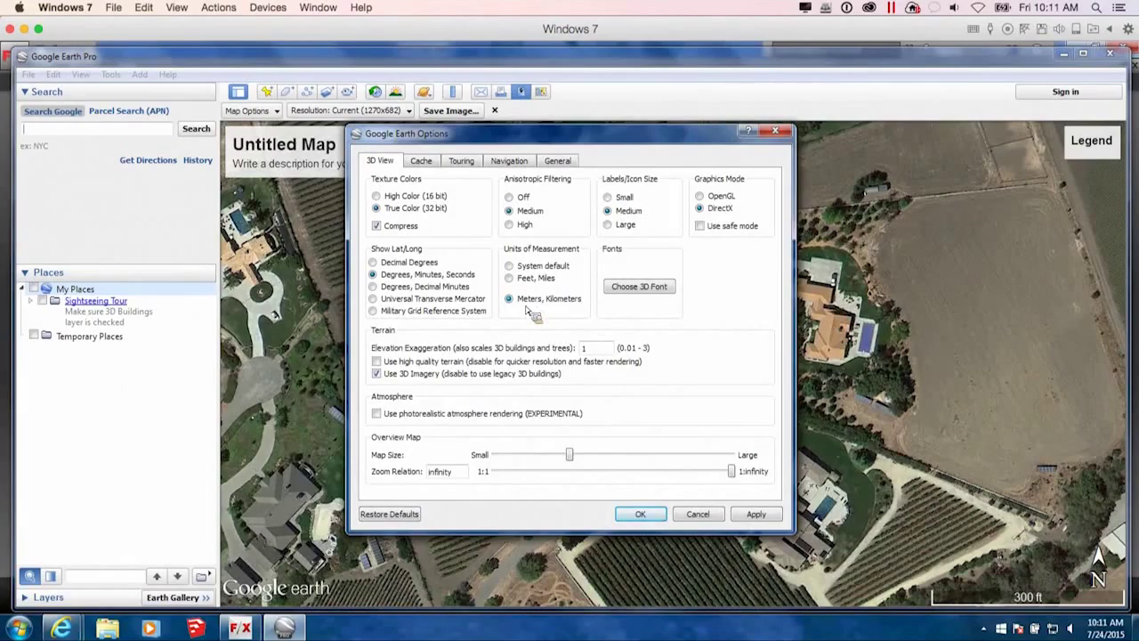
left_click(640, 513)
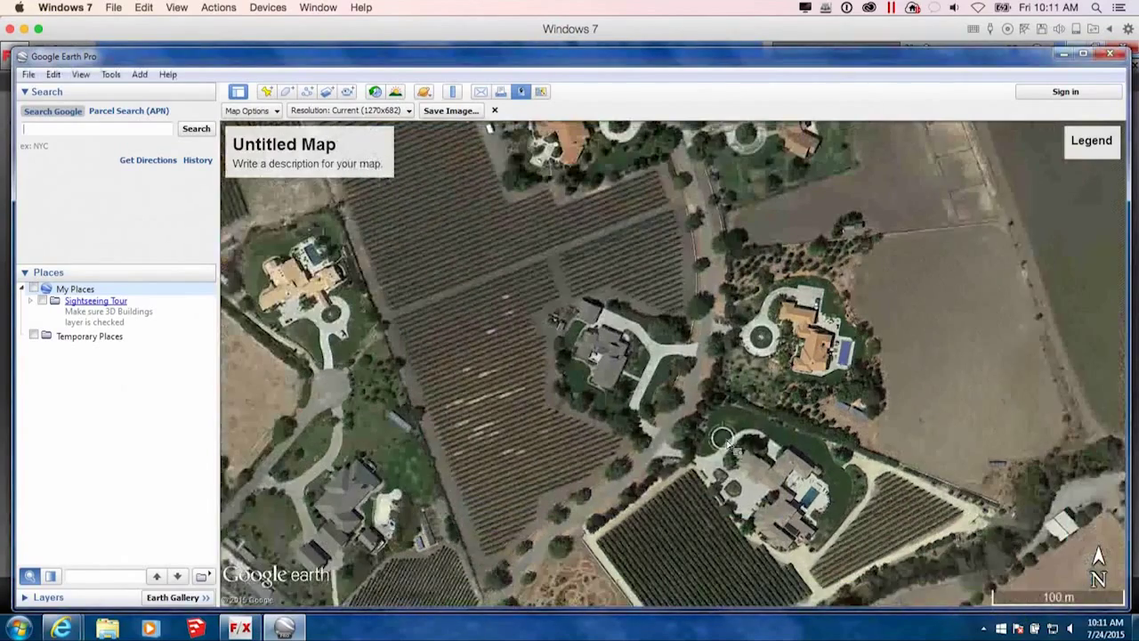
scroll(672, 360, "up", 3)
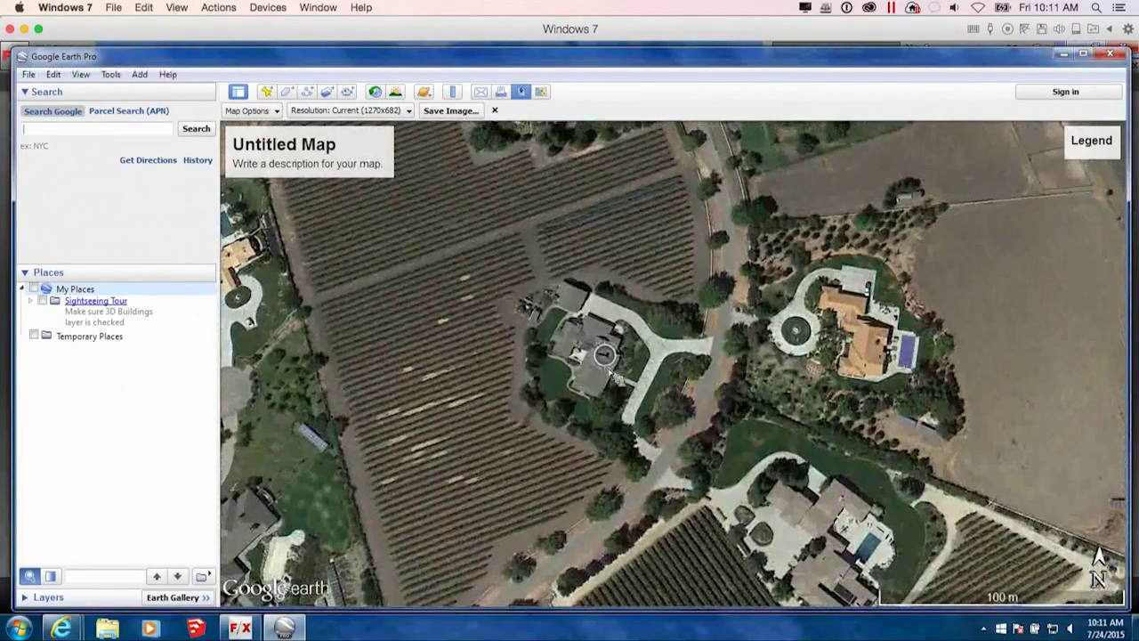
scroll(604, 355, "down", 3)
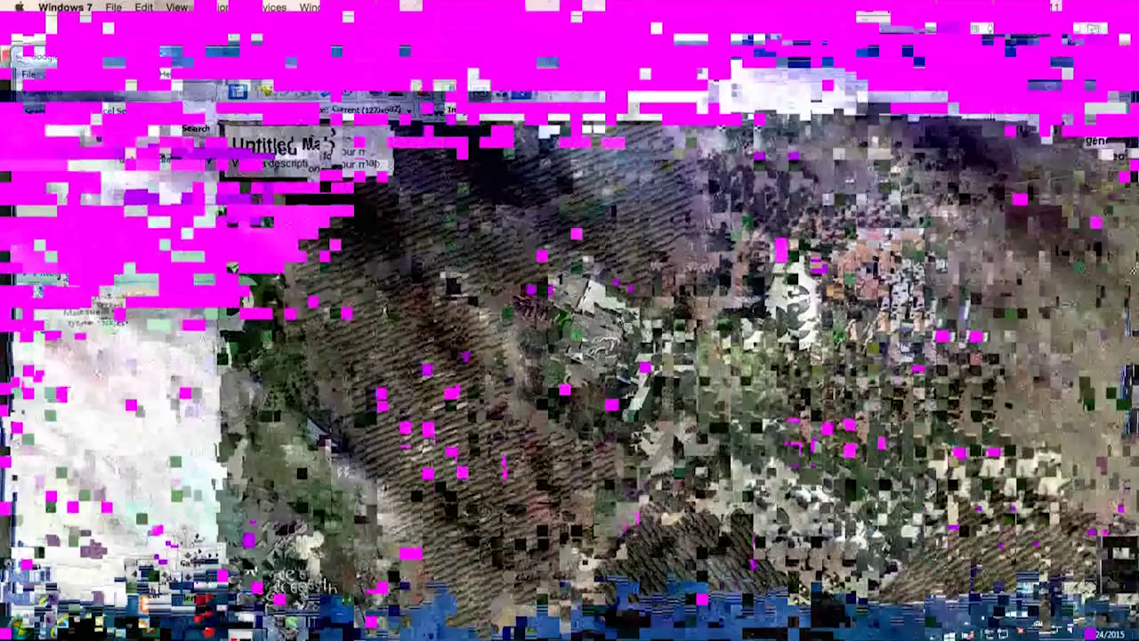
scroll(618, 311, "down", 3)
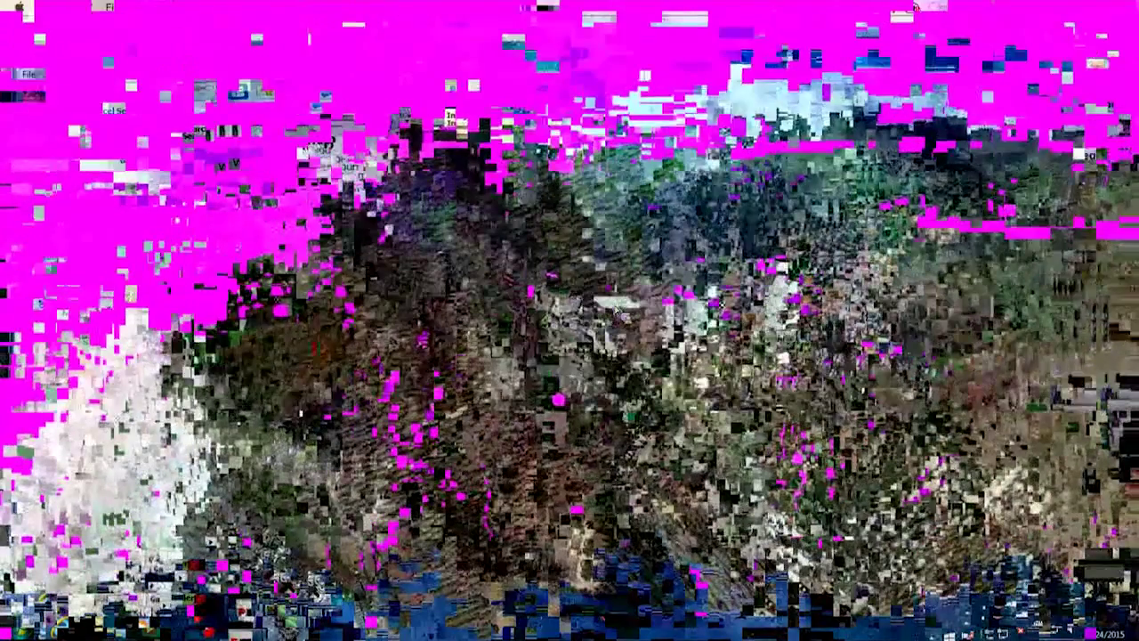
scroll(617, 313, "down", 3)
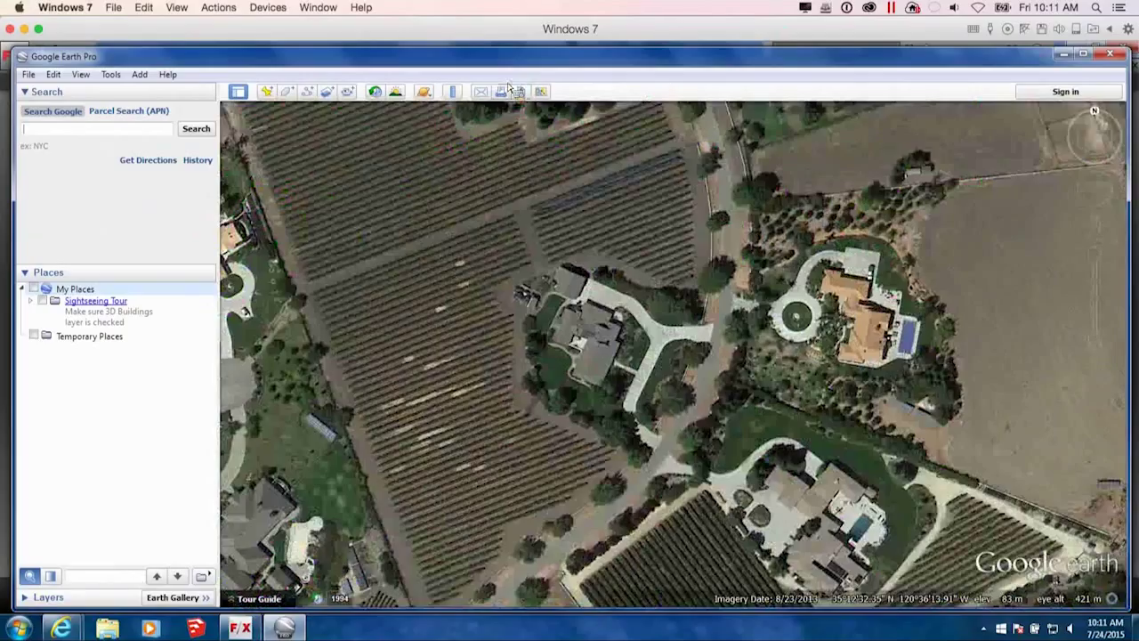
left_click(521, 92)
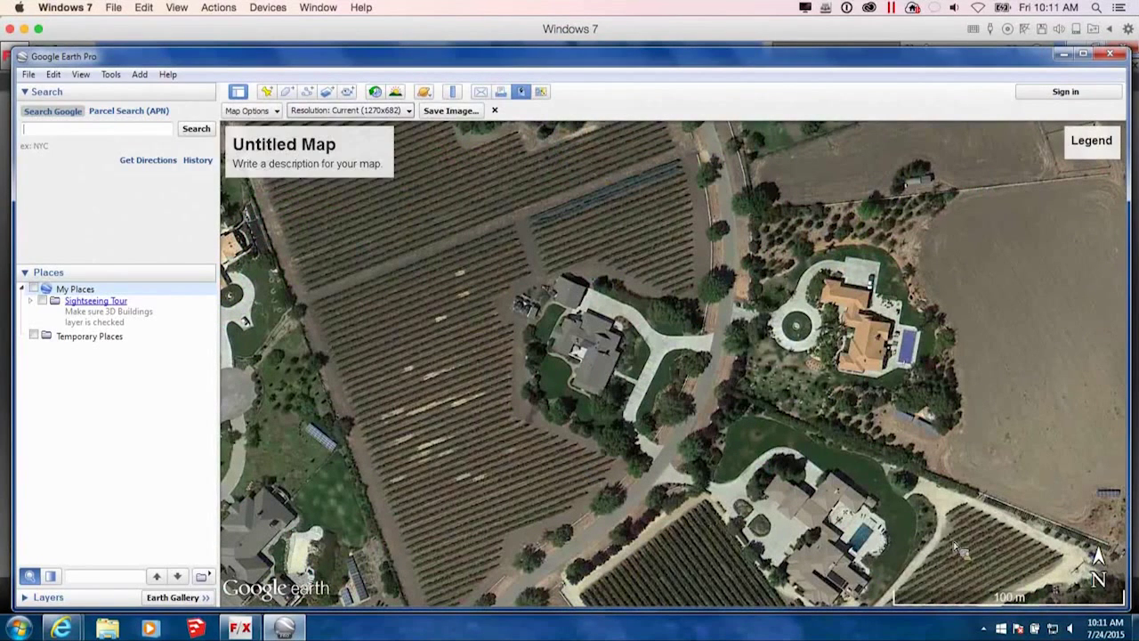
Keep Current resolution and browse the save dialog to WORKING DRAWINGS > 2015-07-24 > BASE.
left_click(313, 110)
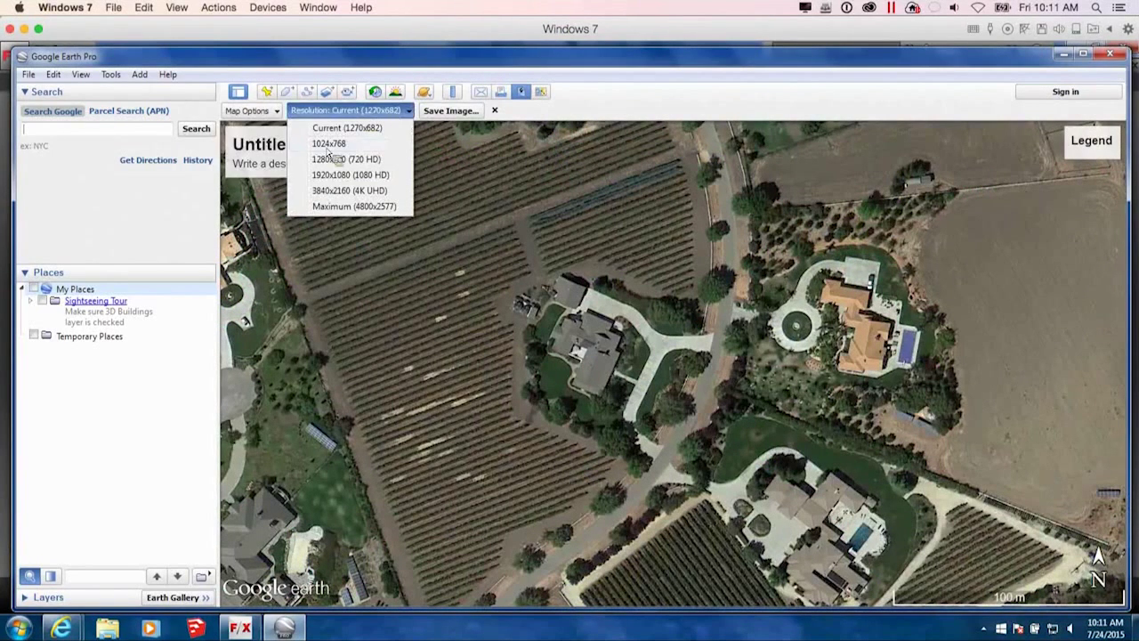
left_click(396, 130)
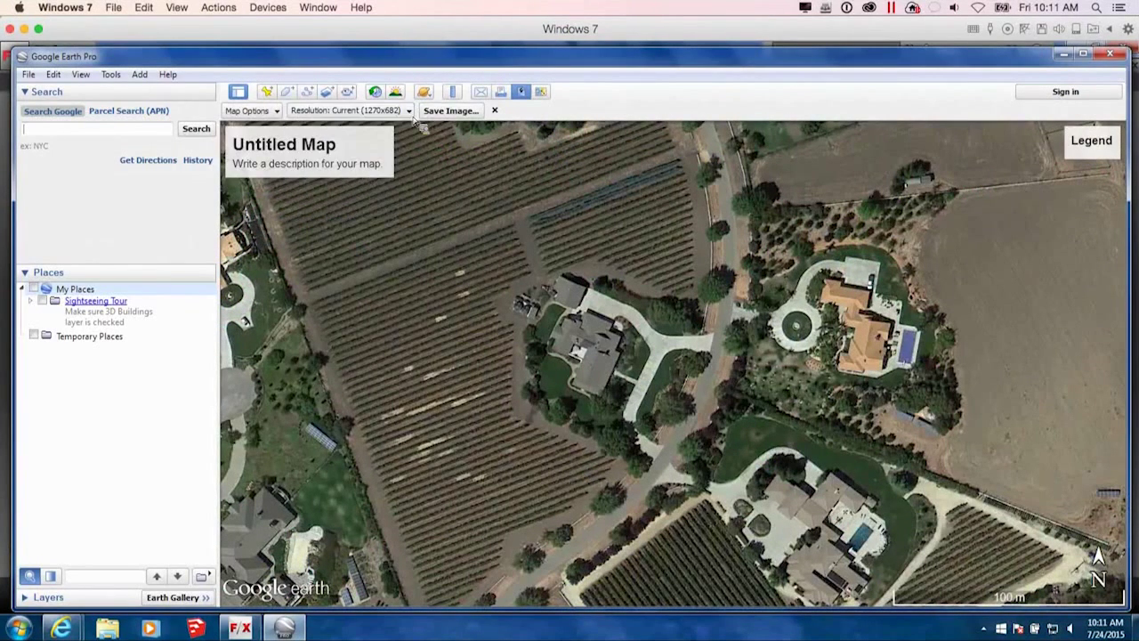
left_click(465, 116)
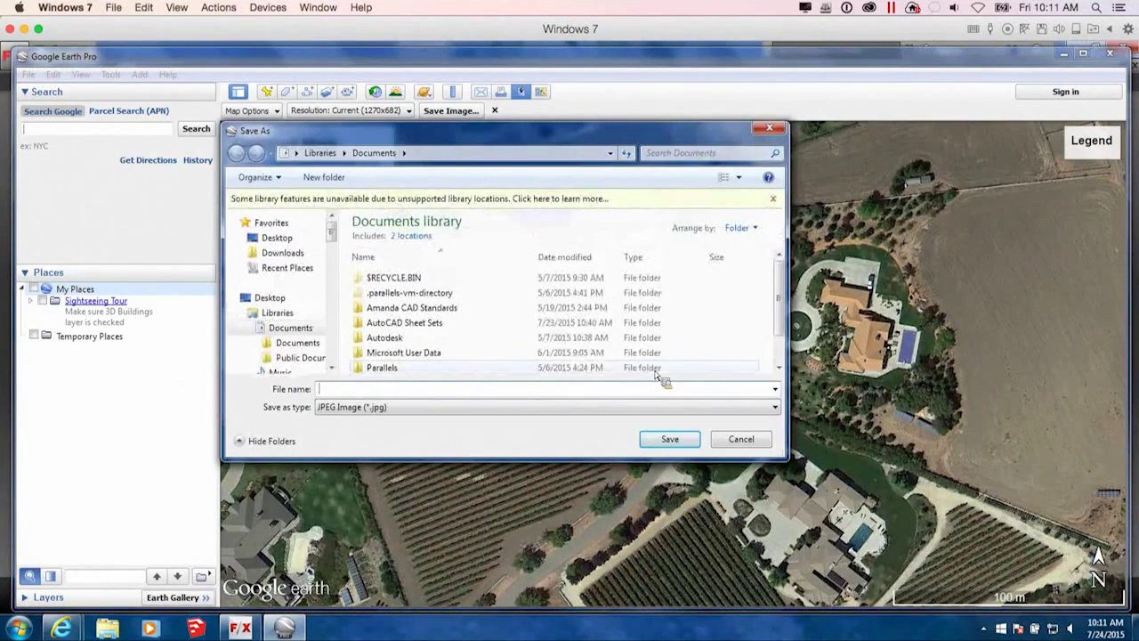
left_click_drag(331, 234, 329, 286)
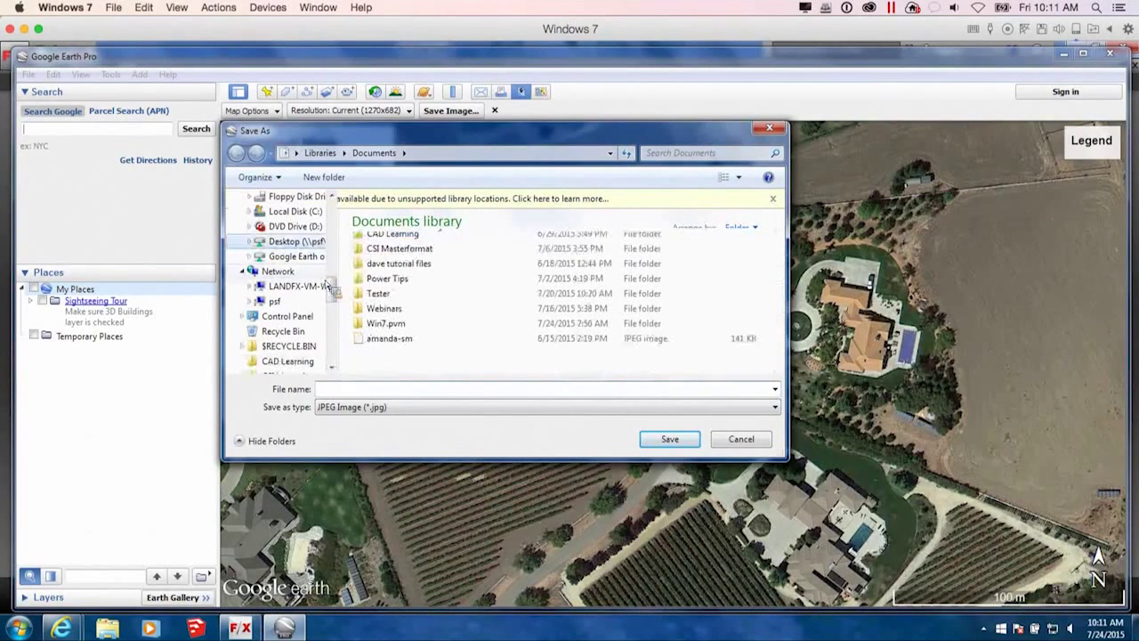
double_click(397, 311)
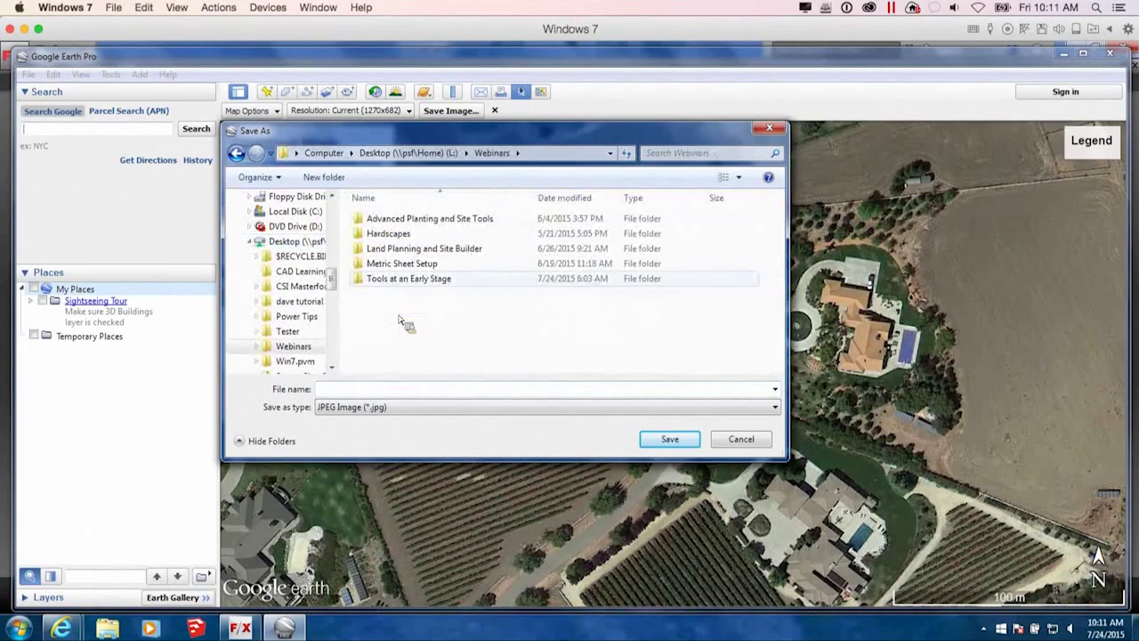
double_click(425, 278)
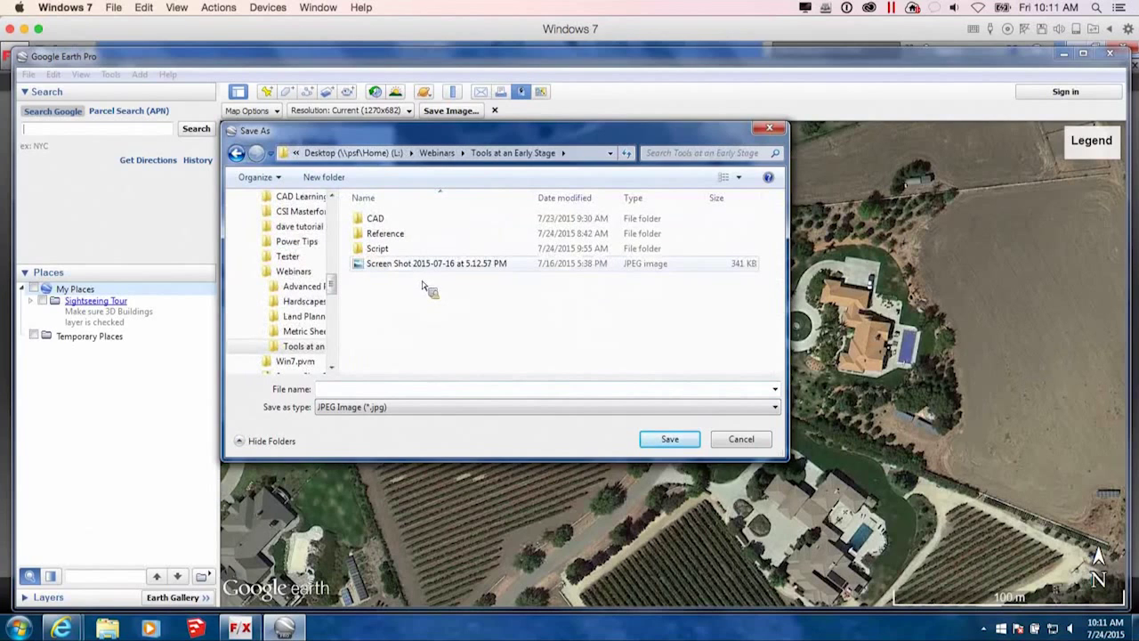
double_click(392, 220)
double_click(396, 220)
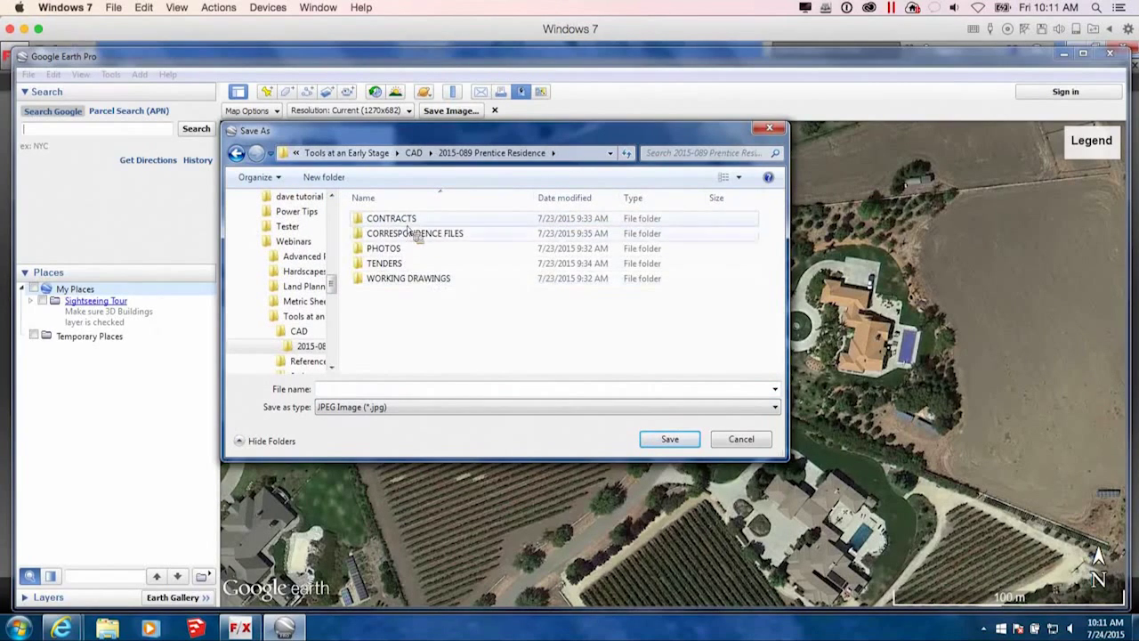
double_click(409, 279)
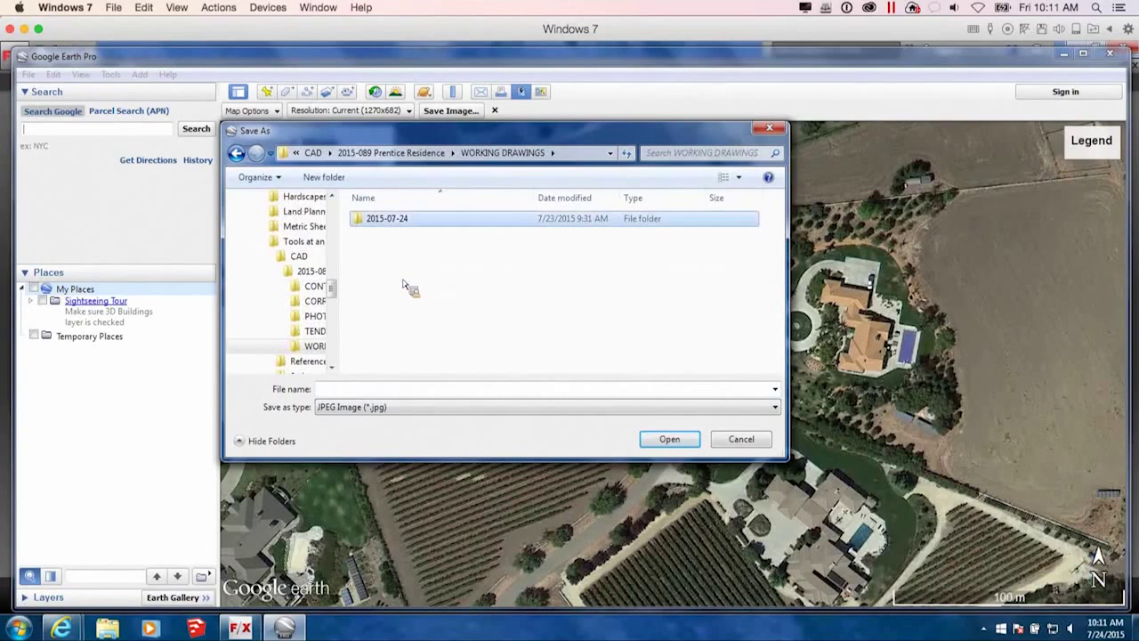
double_click(406, 220)
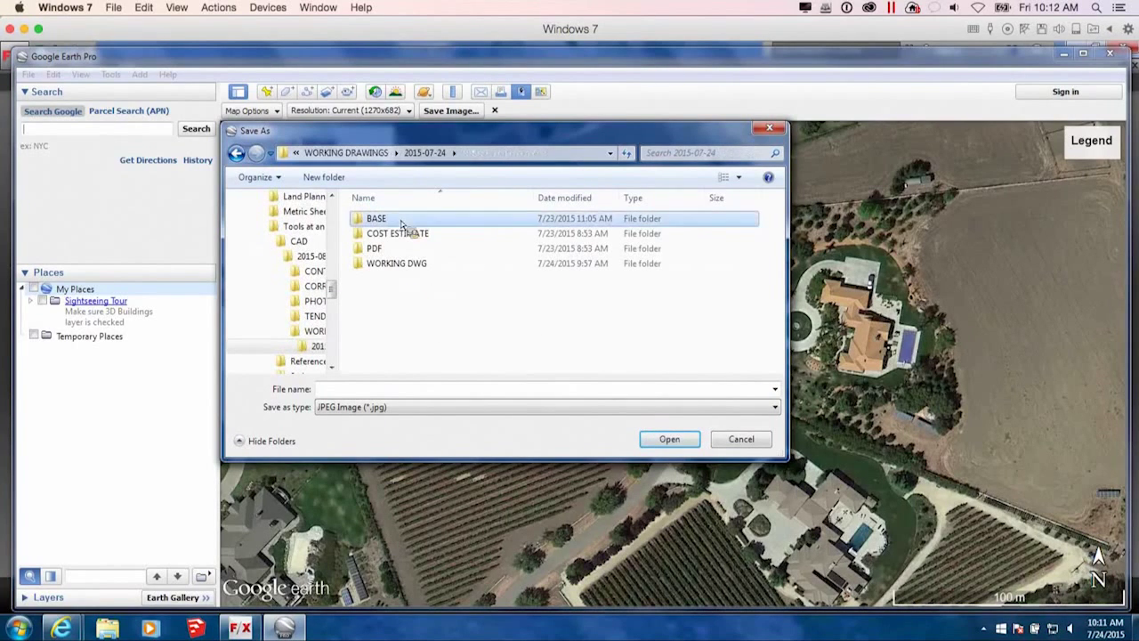
double_click(401, 223)
Save the image as Prentice Residence Aerial.jpg, replacing the existing copy.
left_click(402, 221)
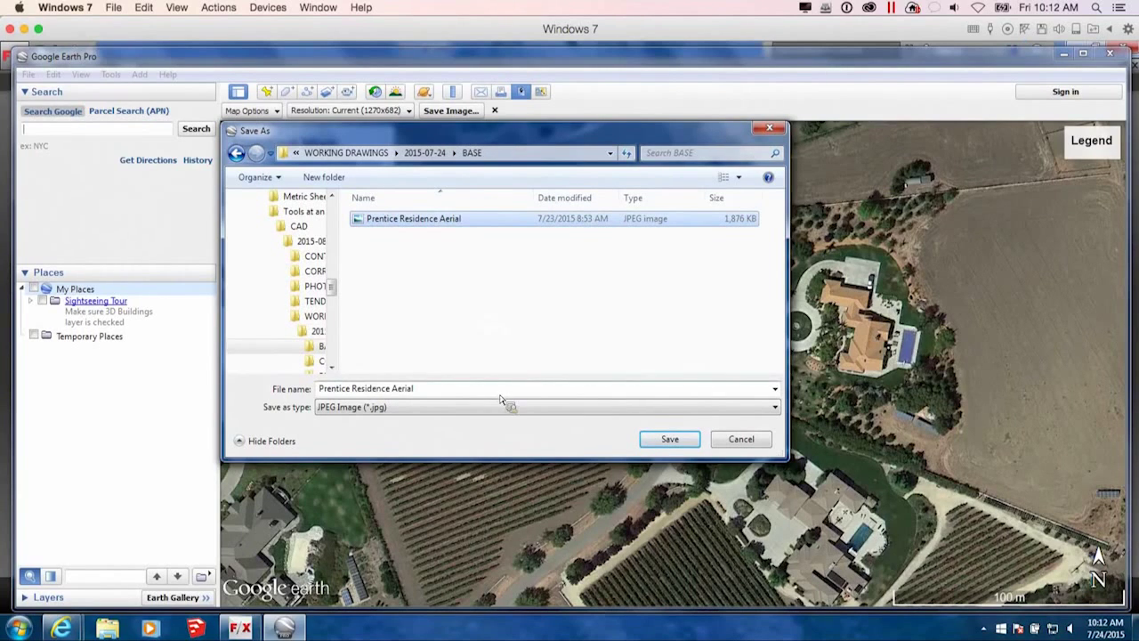
left_click(682, 442)
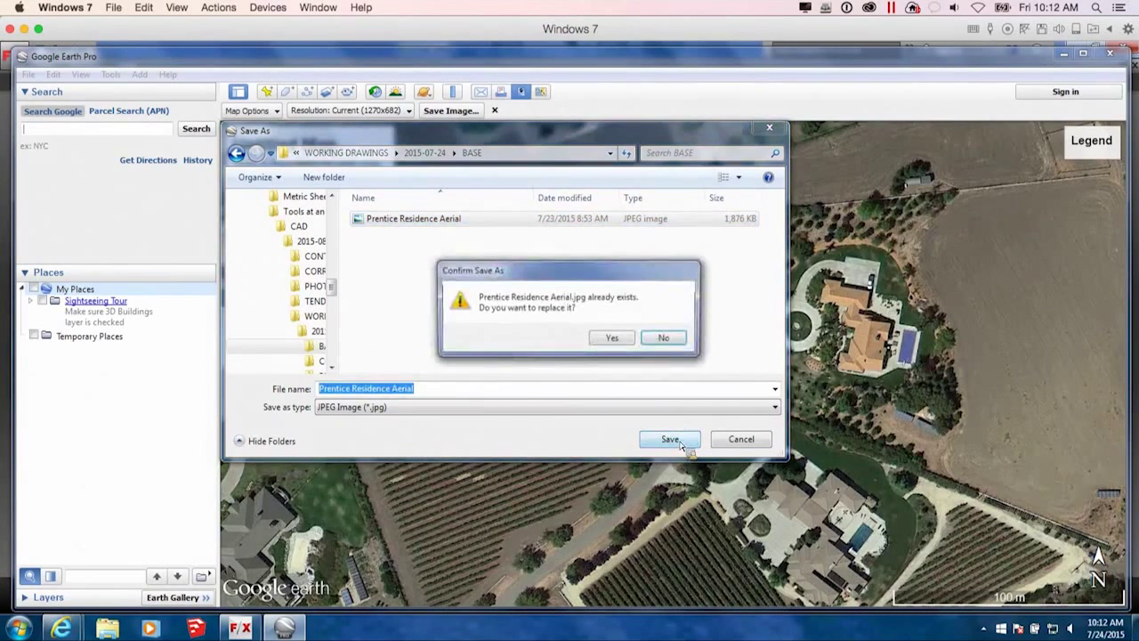
left_click(612, 338)
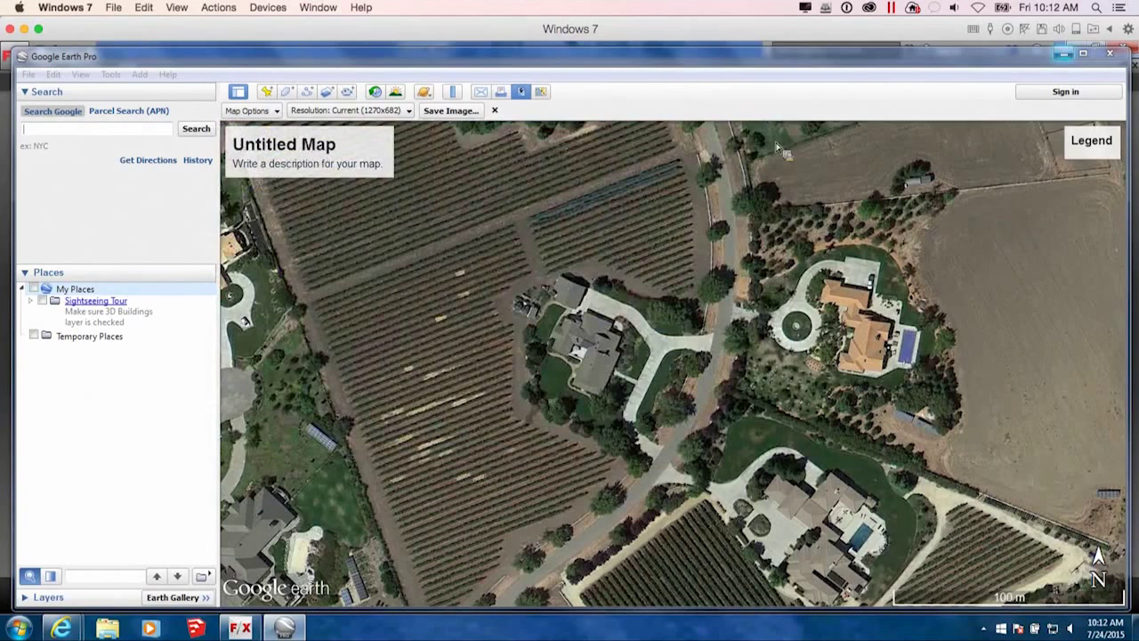
left_click(1064, 55)
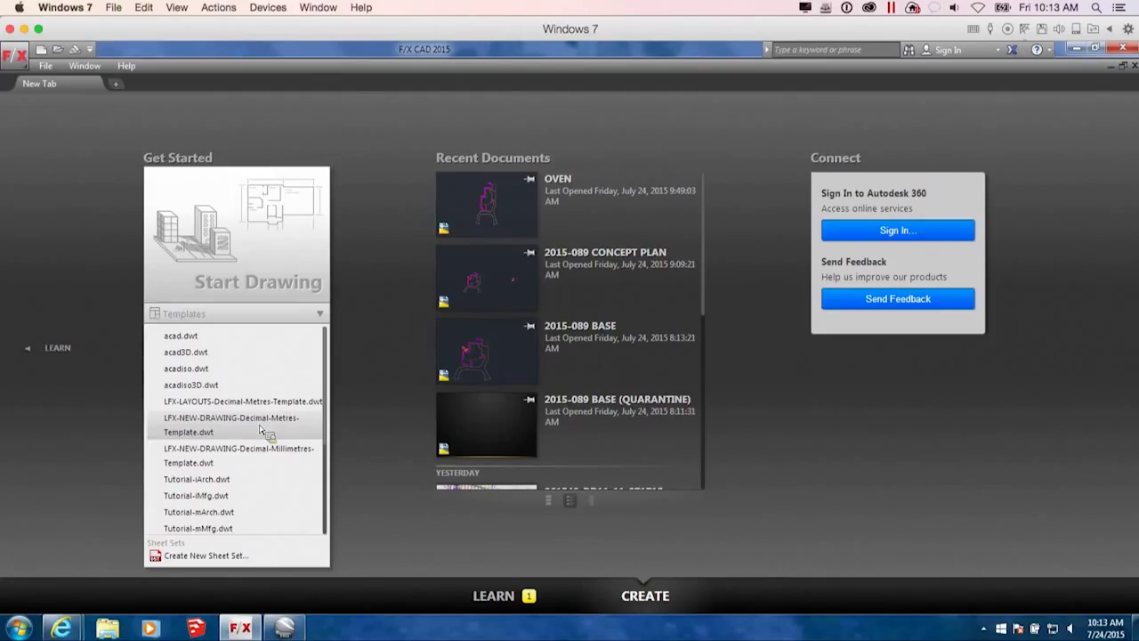
Start a new drawing from LFX-NEW-DRAWING-Decimal-Metres-Template.dwt.
left_click(263, 425)
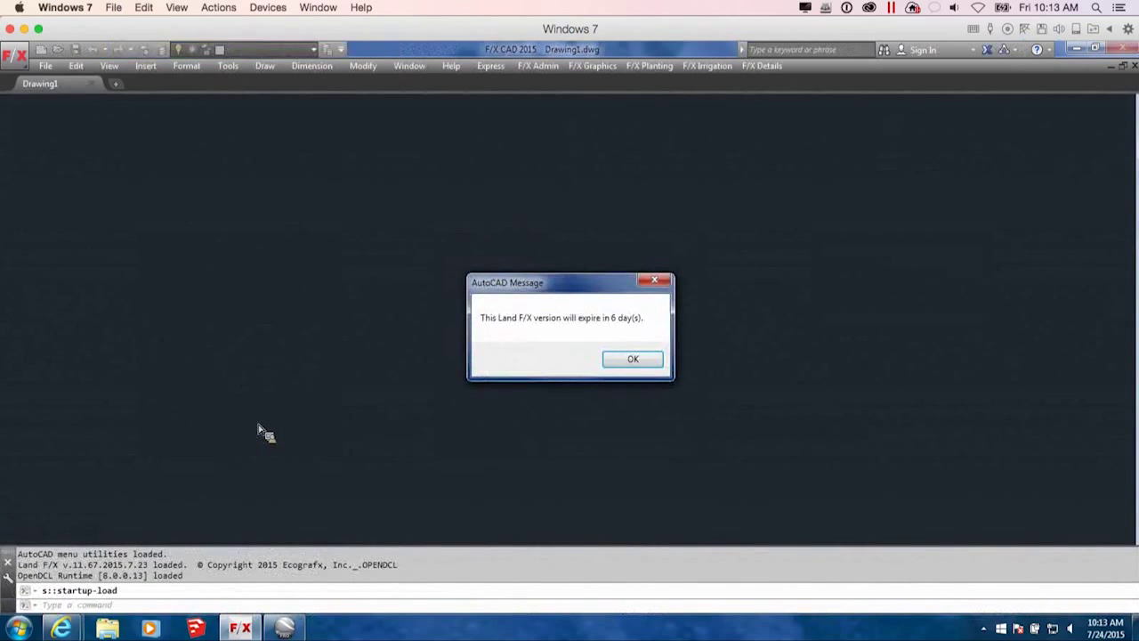
Dismiss the licence expiry notice, switch to the Home tab and show the File menu.
left_click(647, 365)
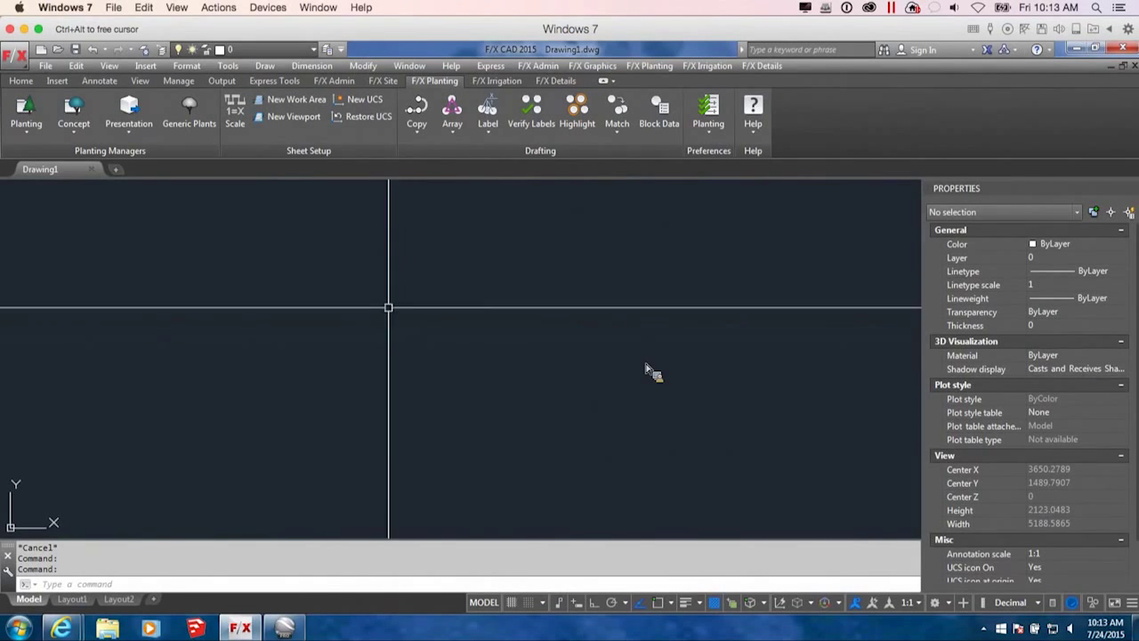
left_click(20, 81)
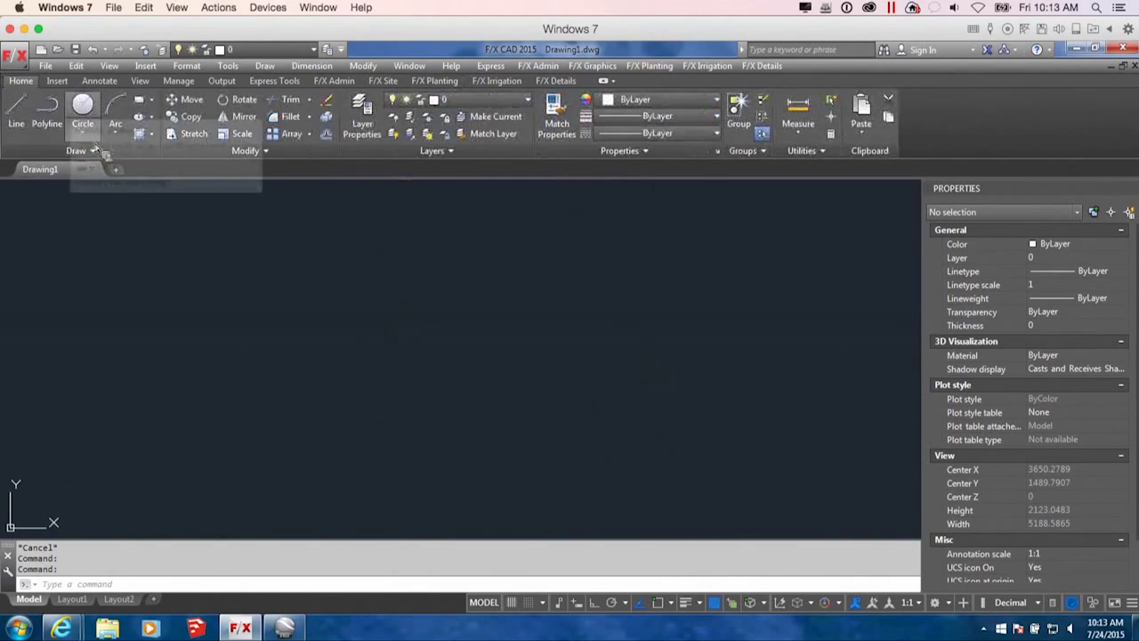
left_click(45, 67)
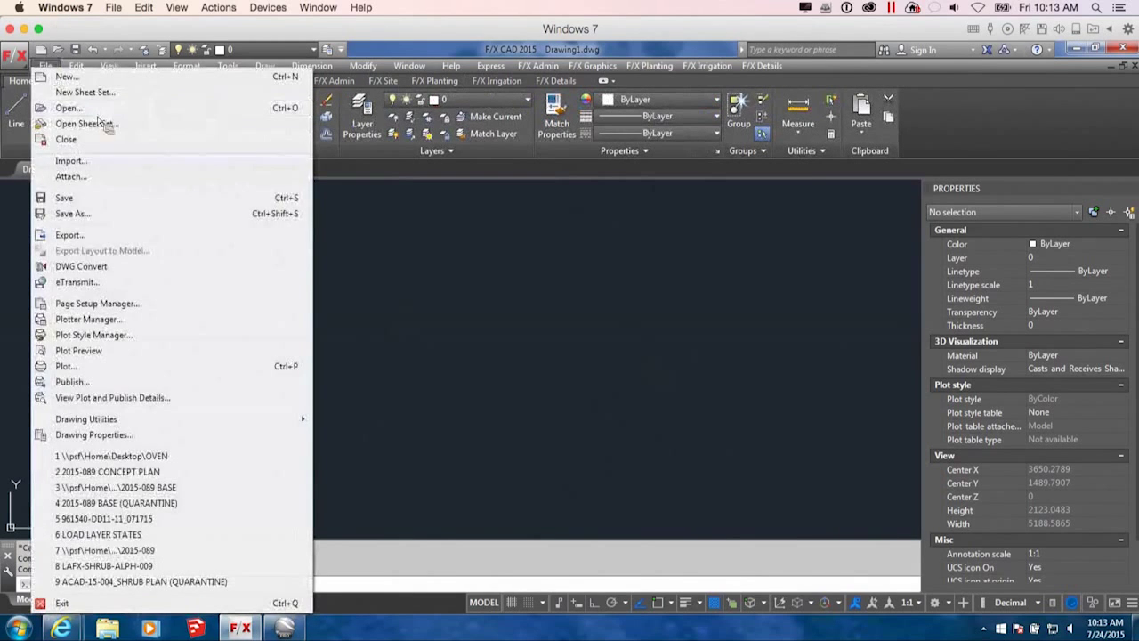
Start Save As and browse from Desktop to the project's WORKING DWG folder.
left_click(88, 197)
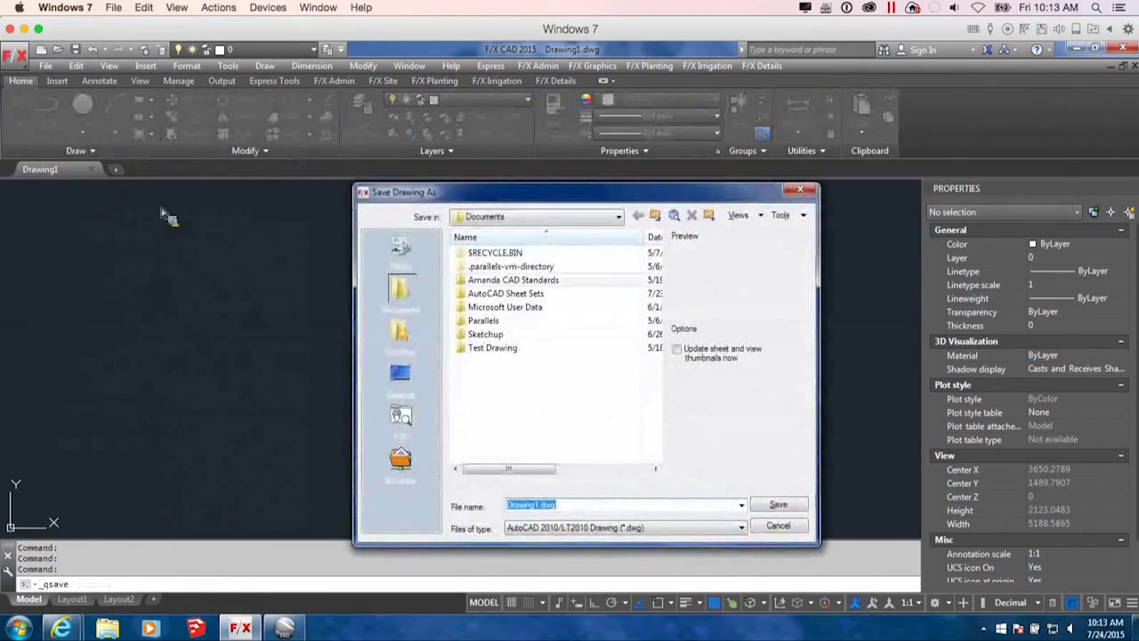
left_click(400, 374)
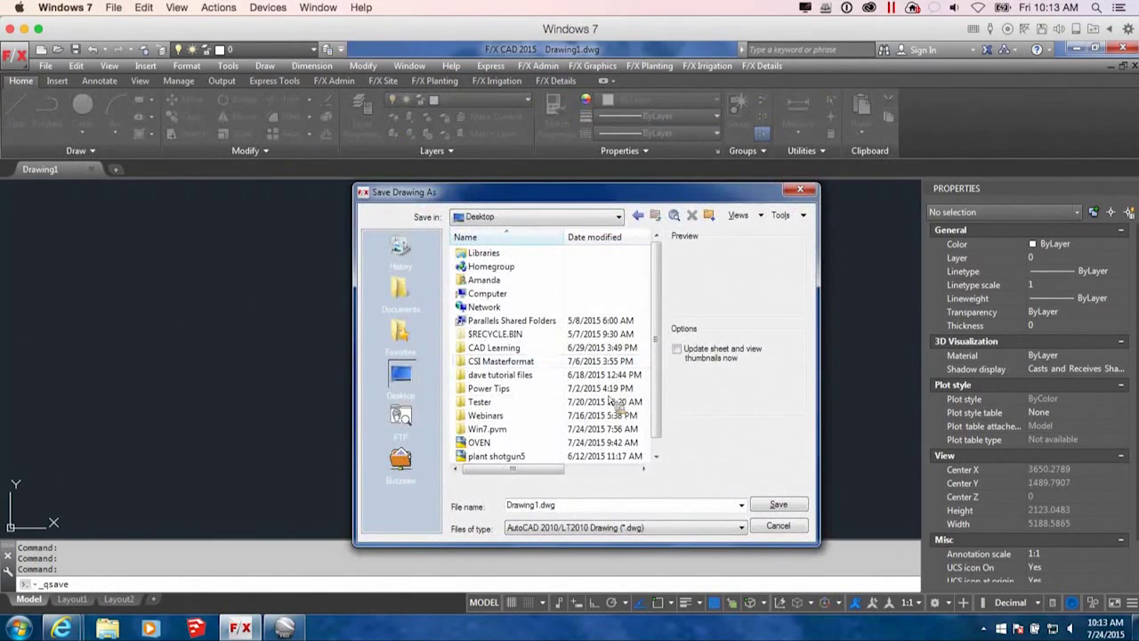
double_click(498, 416)
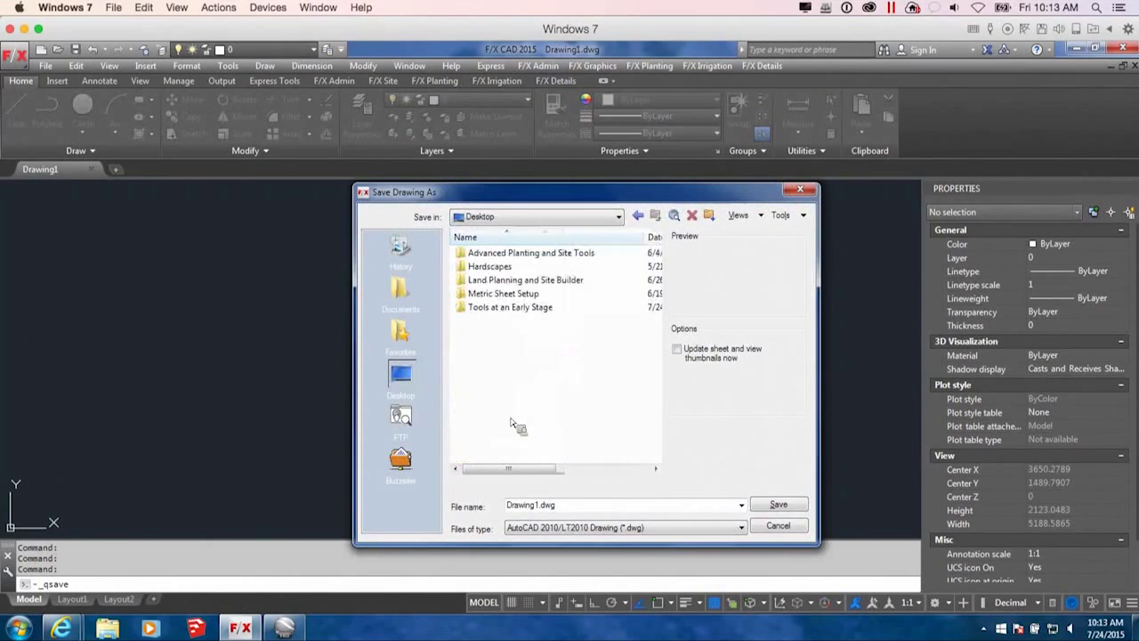
double_click(507, 307)
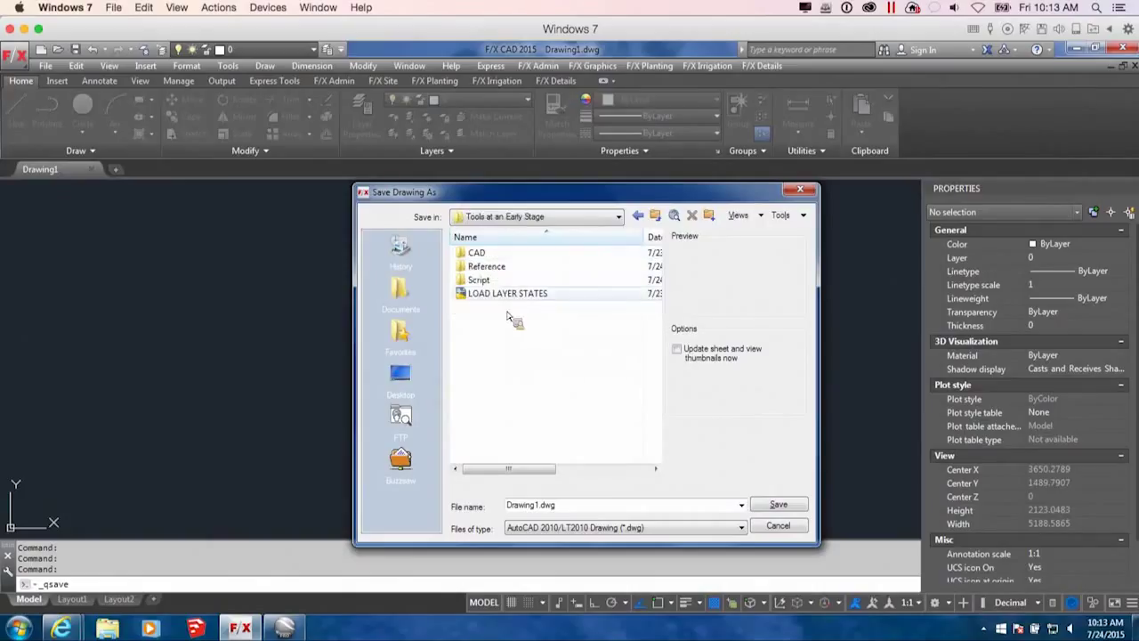
double_click(485, 255)
double_click(485, 256)
double_click(510, 306)
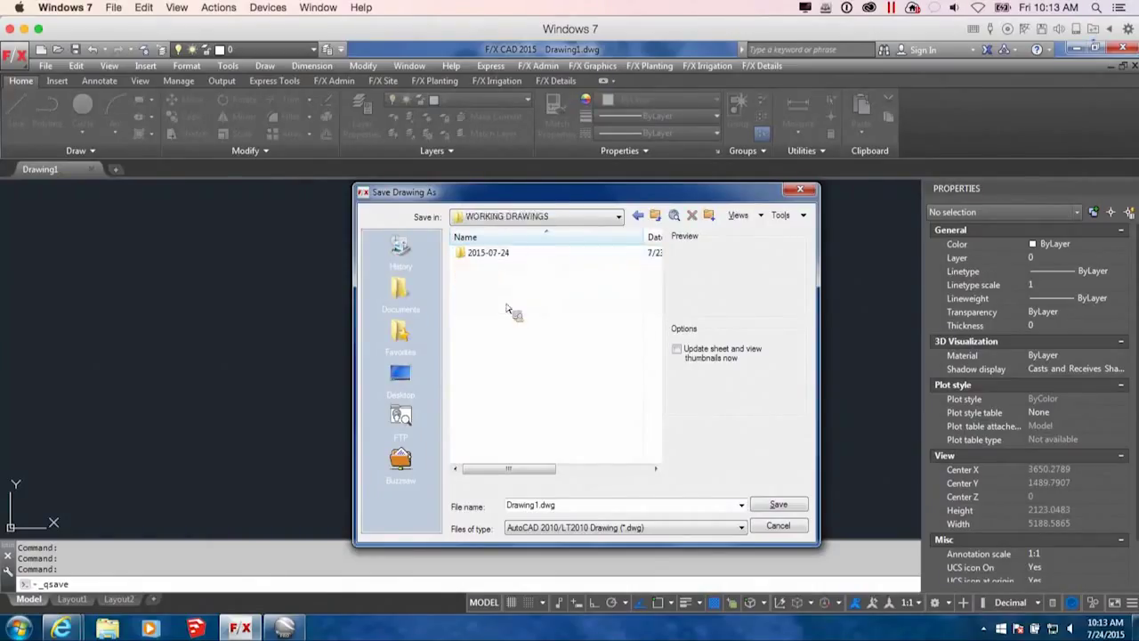
double_click(508, 257)
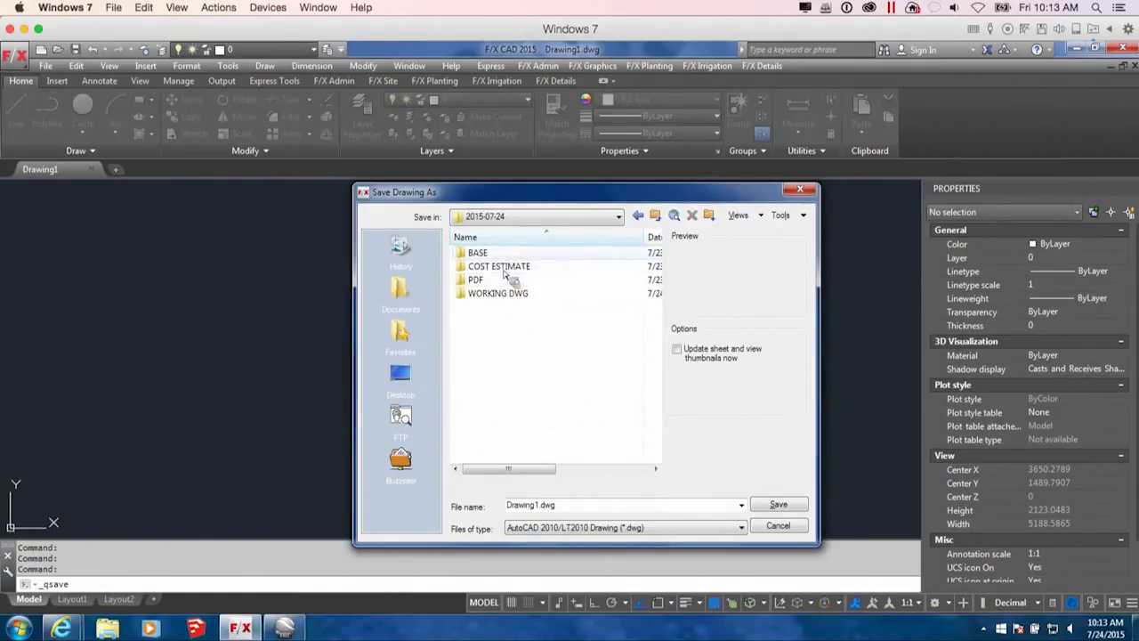
double_click(498, 294)
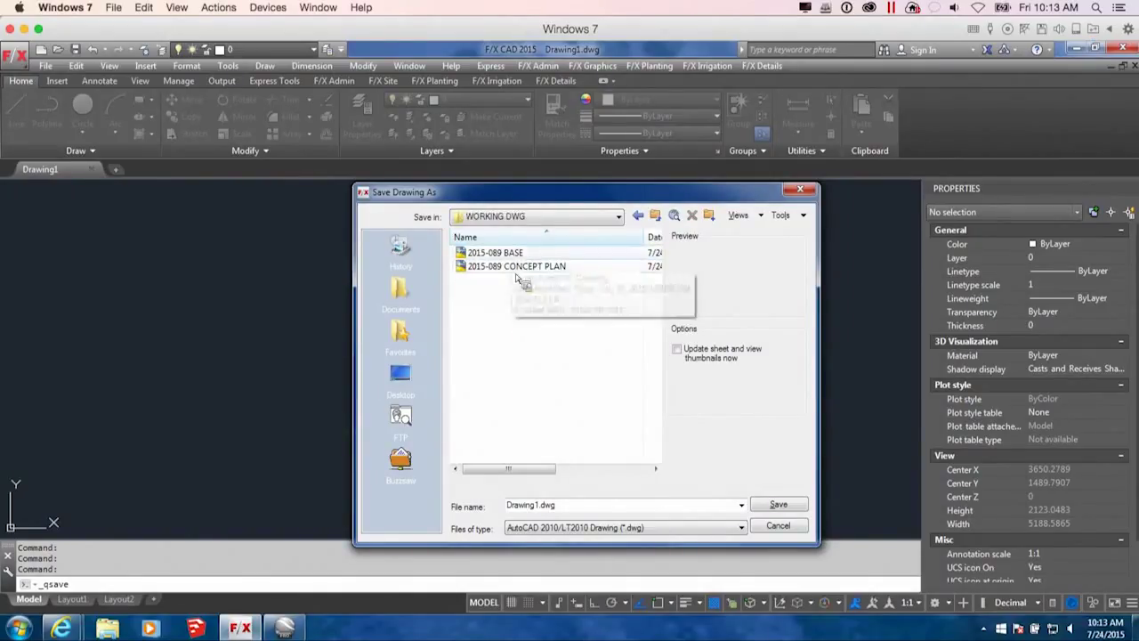
Save the drawing as 2015-089 BASE, replacing the existing file.
left_click(514, 256)
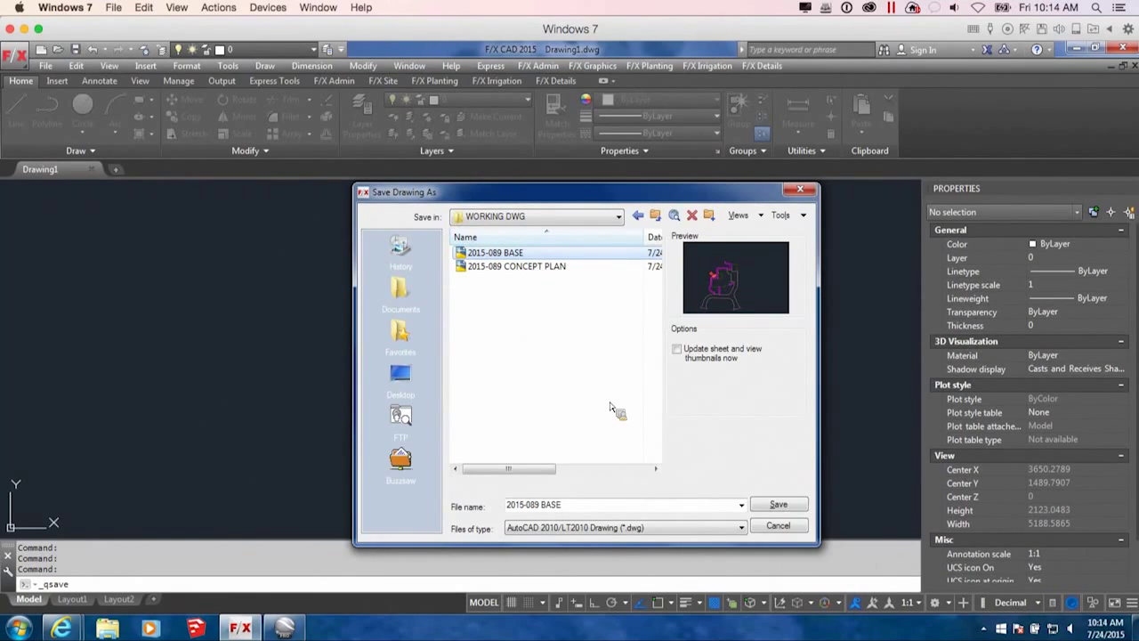
left_click_drag(659, 197, 651, 171)
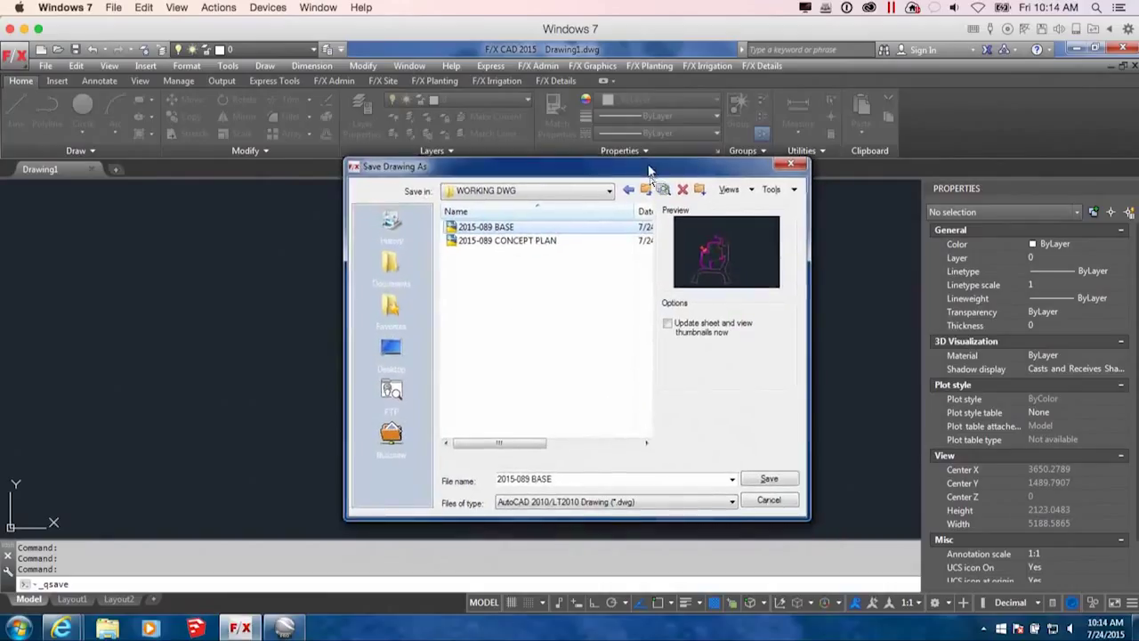
left_click(781, 480)
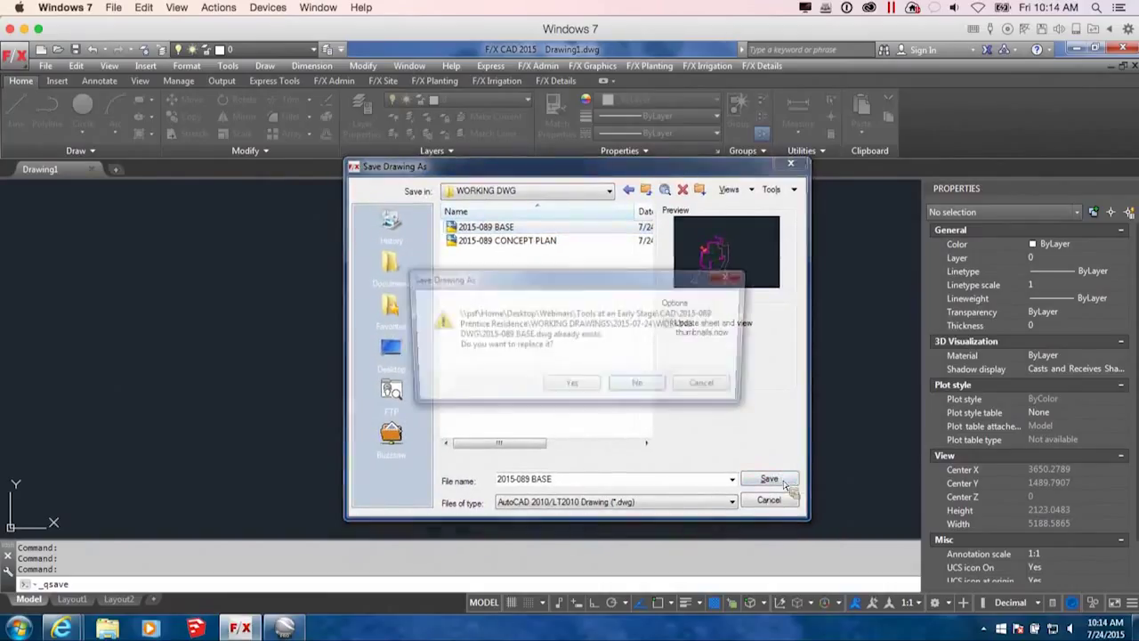
key("y")
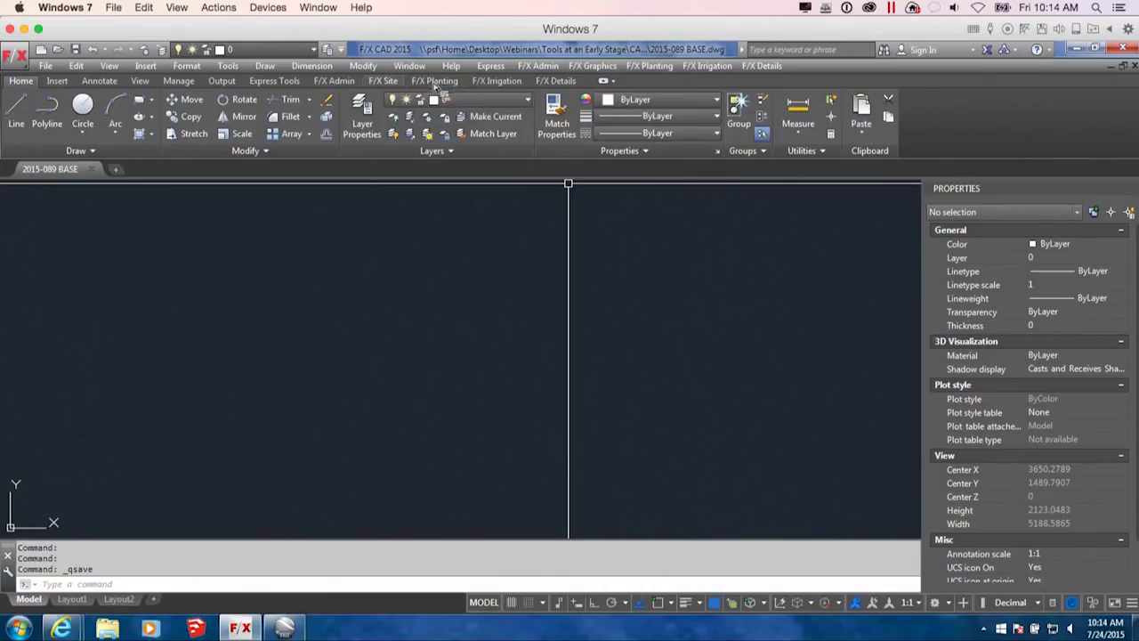
left_click(331, 81)
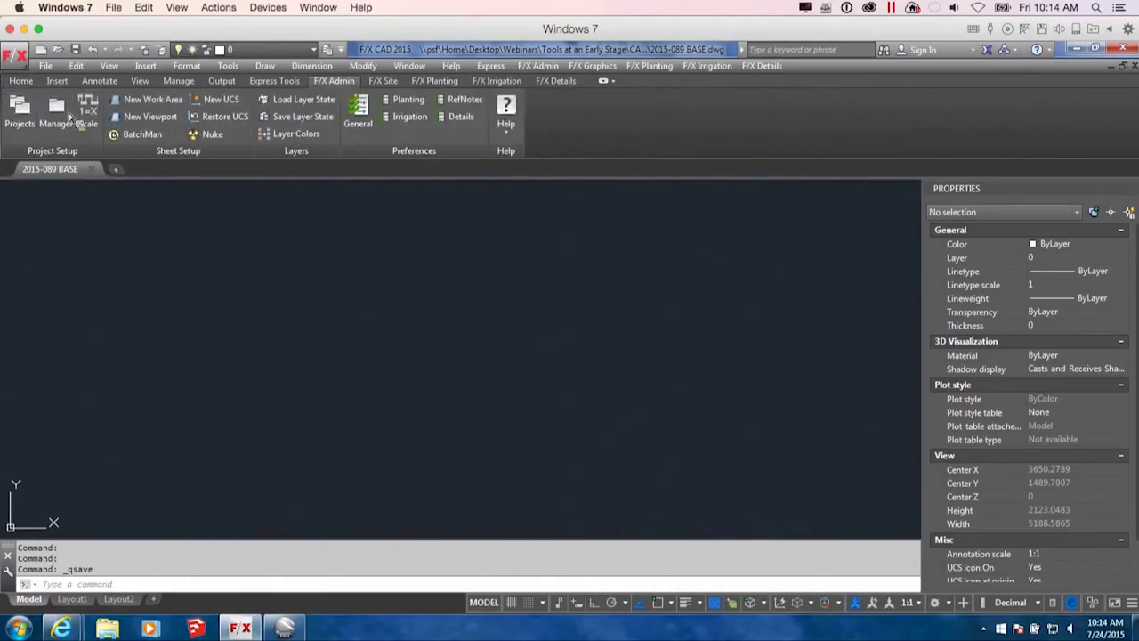
Start a new Land F/X project numbered 2015-089 and named Prentice Residence.
left_click(20, 113)
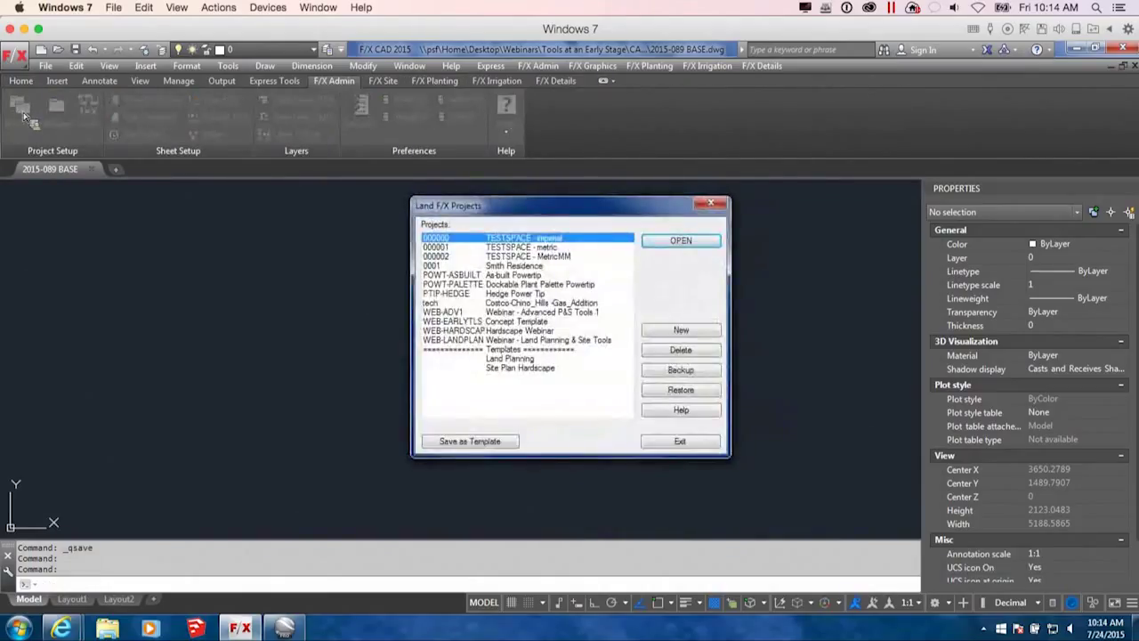
left_click_drag(516, 207, 351, 183)
left_click(517, 332)
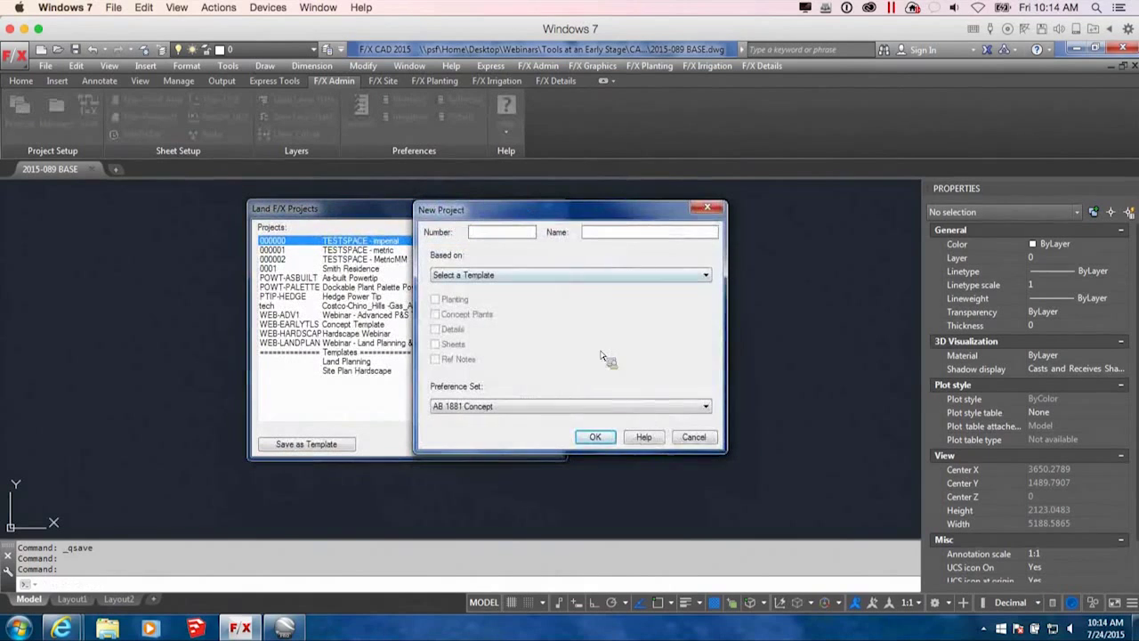
left_click_drag(516, 216, 499, 236)
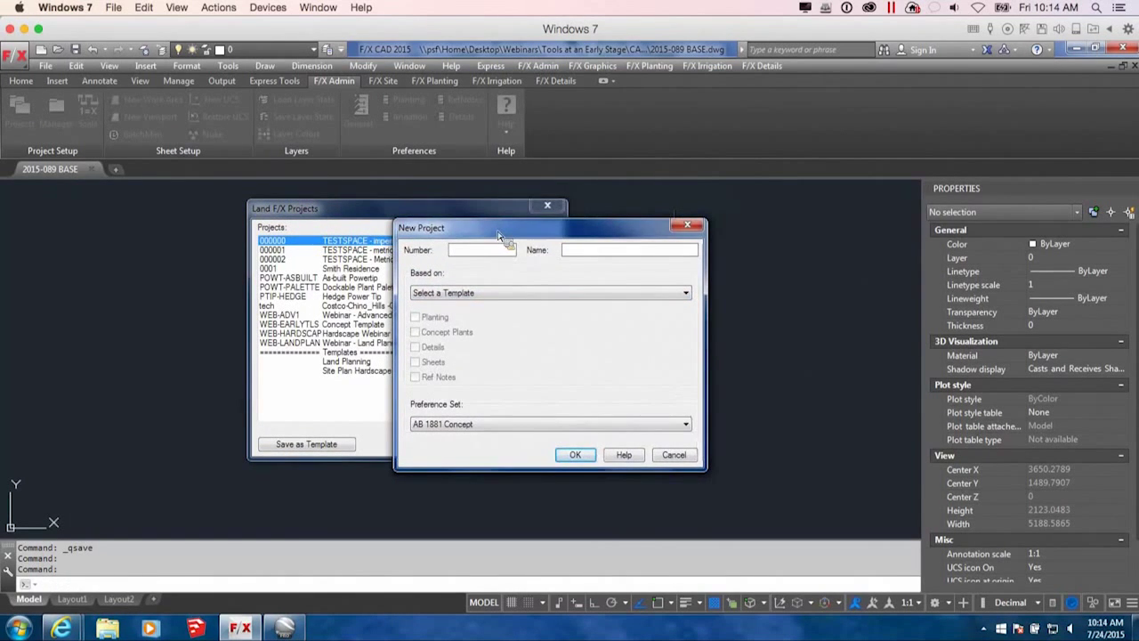
type("2015-089")
left_click(580, 257)
type("Prentice Re")
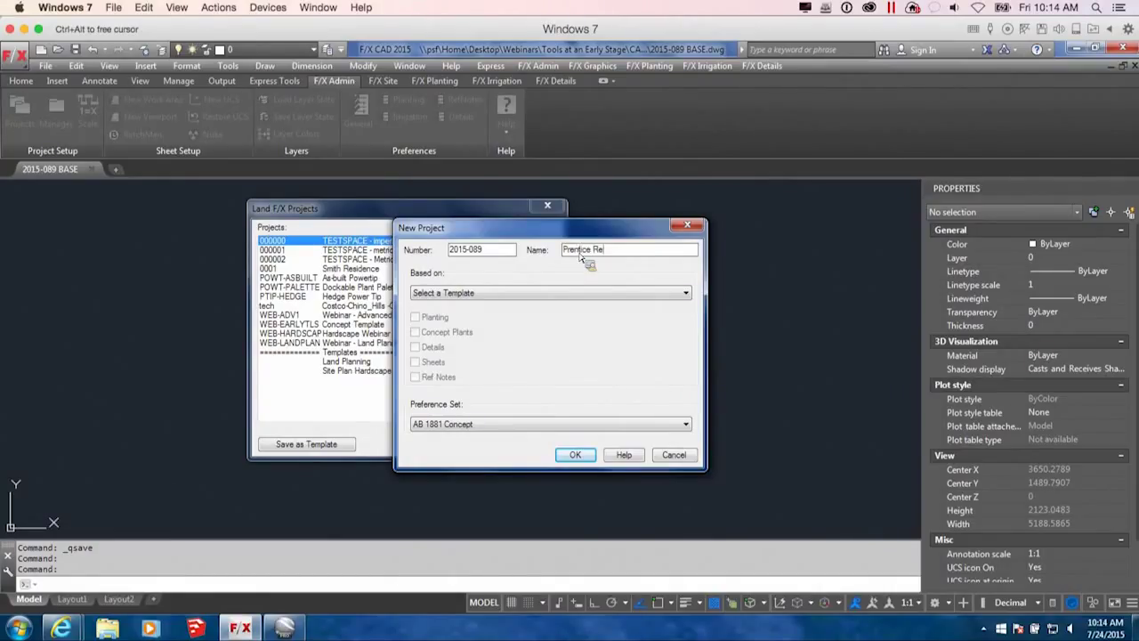
type("sidence")
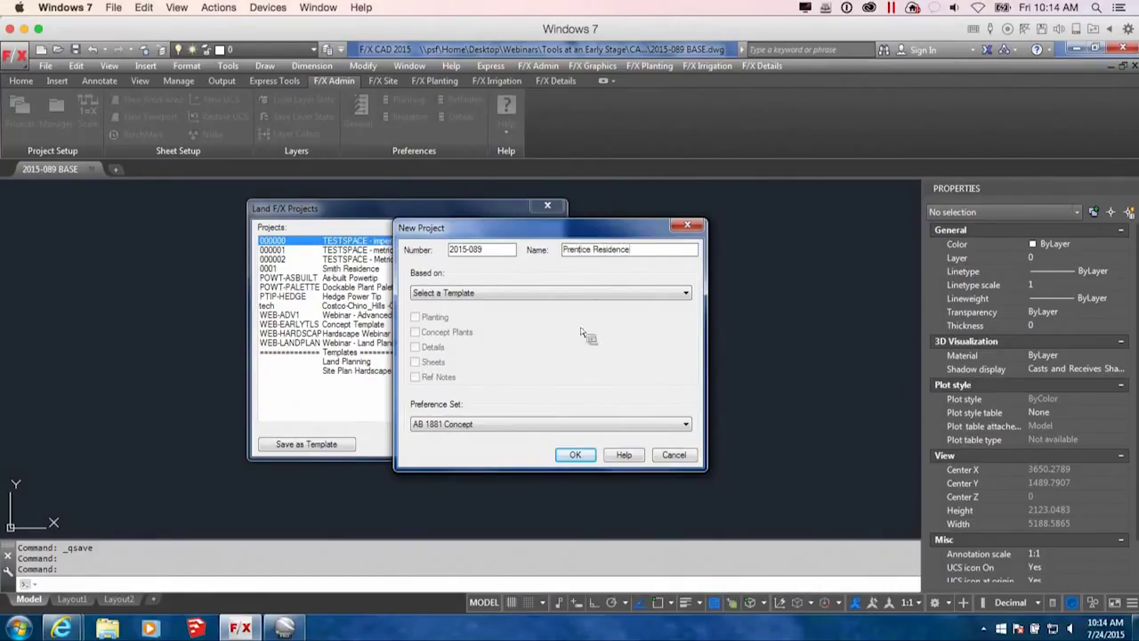
Assign the Metric-AB preference set, create and open the project, and close Project Manager.
left_click(578, 423)
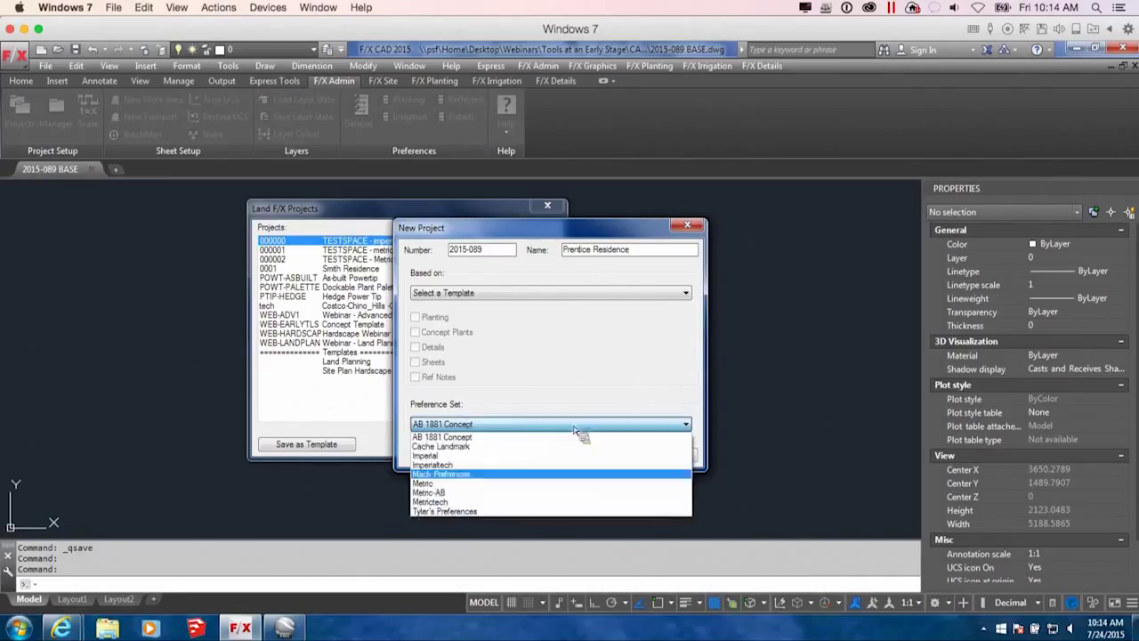
left_click(486, 492)
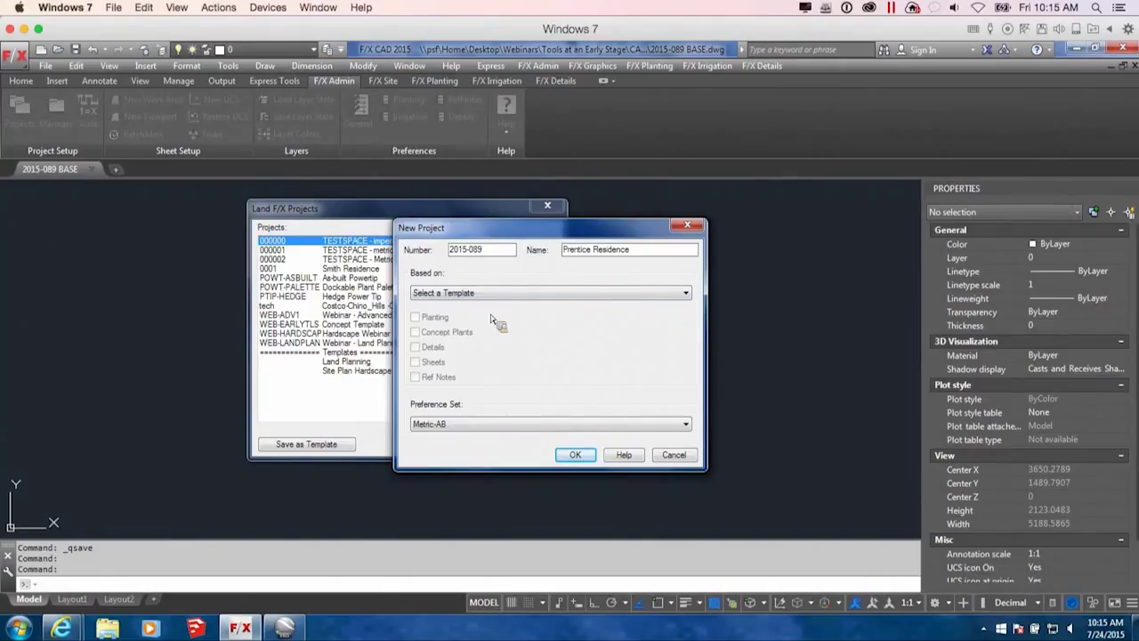
left_click(570, 454)
left_click(546, 445)
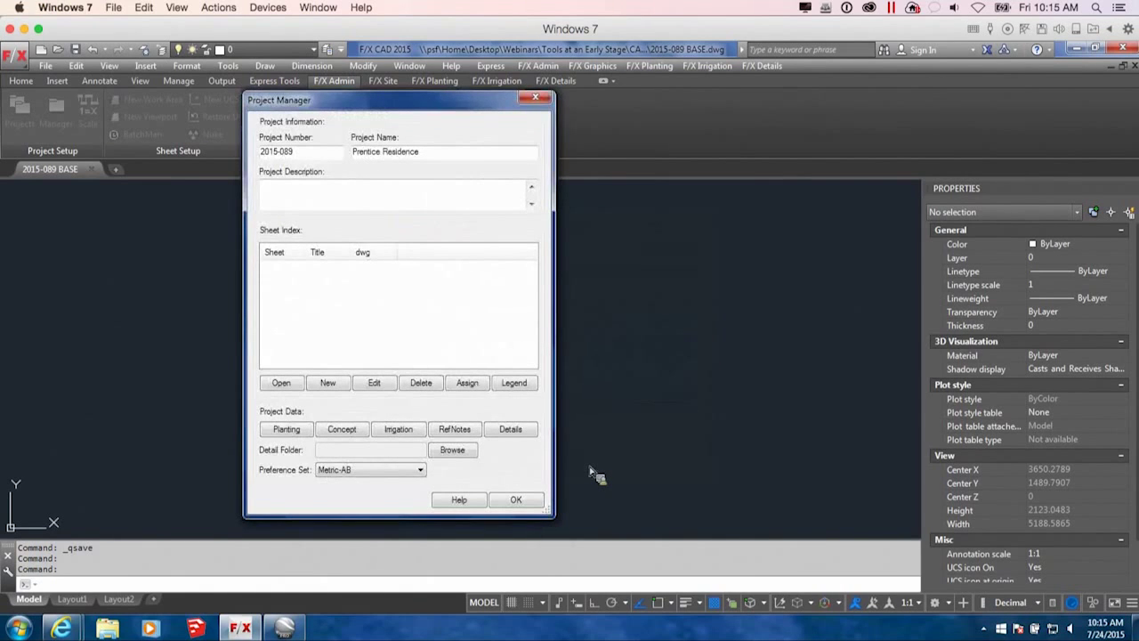
left_click(518, 501)
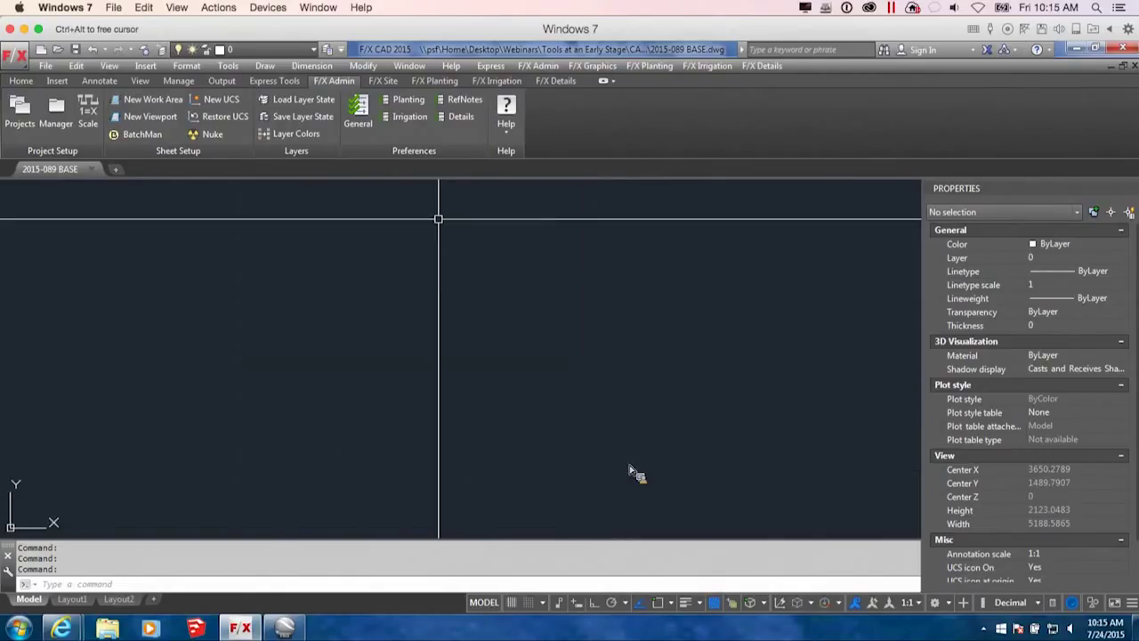
Run XREF and choose Attach Image in the external references palette.
type("x")
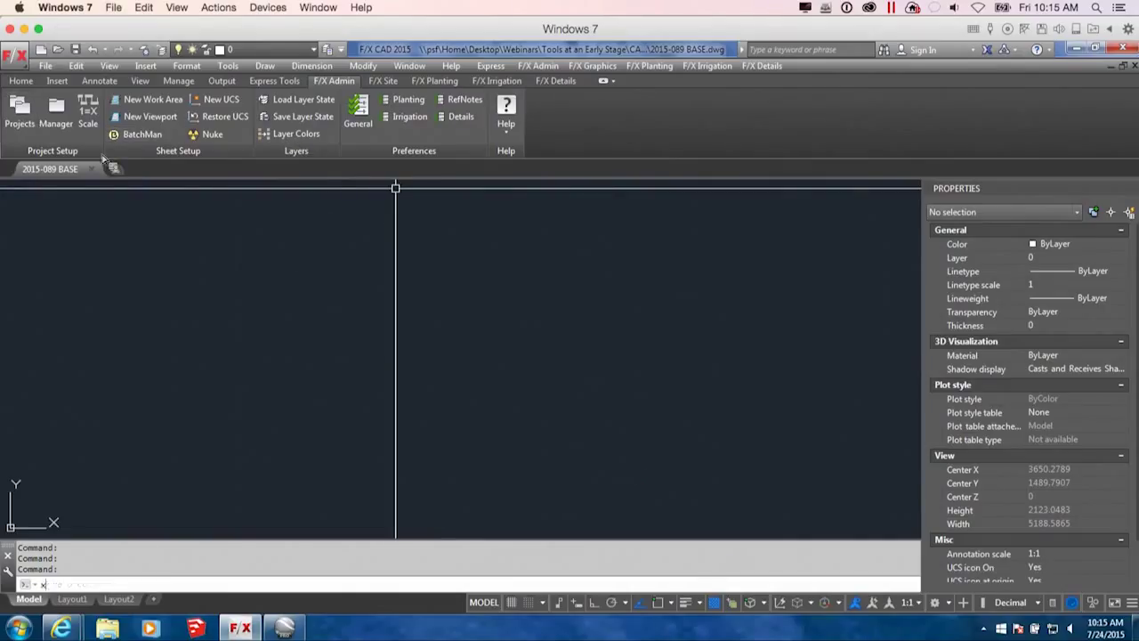
type("ref")
key("Return")
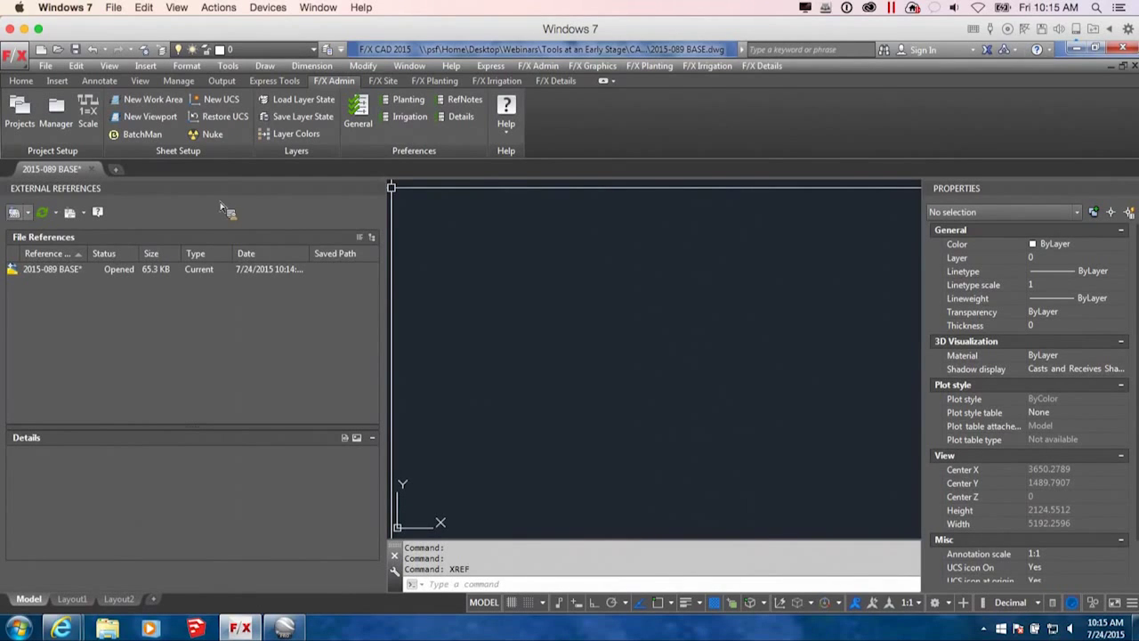
left_click(27, 216)
left_click(55, 246)
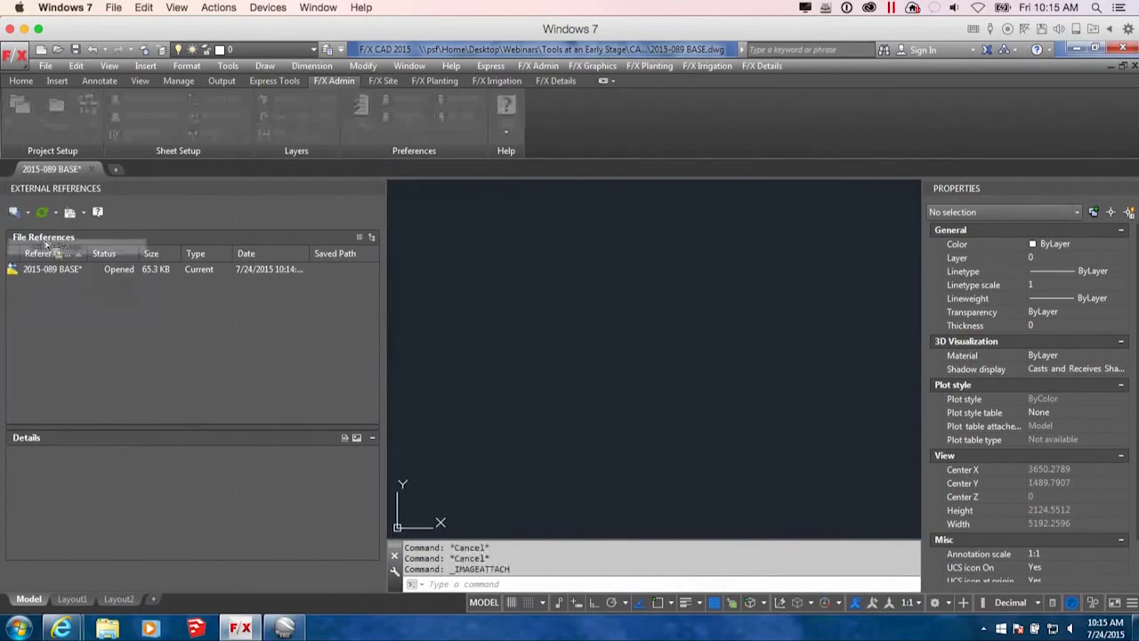
Pick Prentice Residence Aerial from WORKING DRAWINGS\2015-07-24\BASE and open it.
left_click(660, 247)
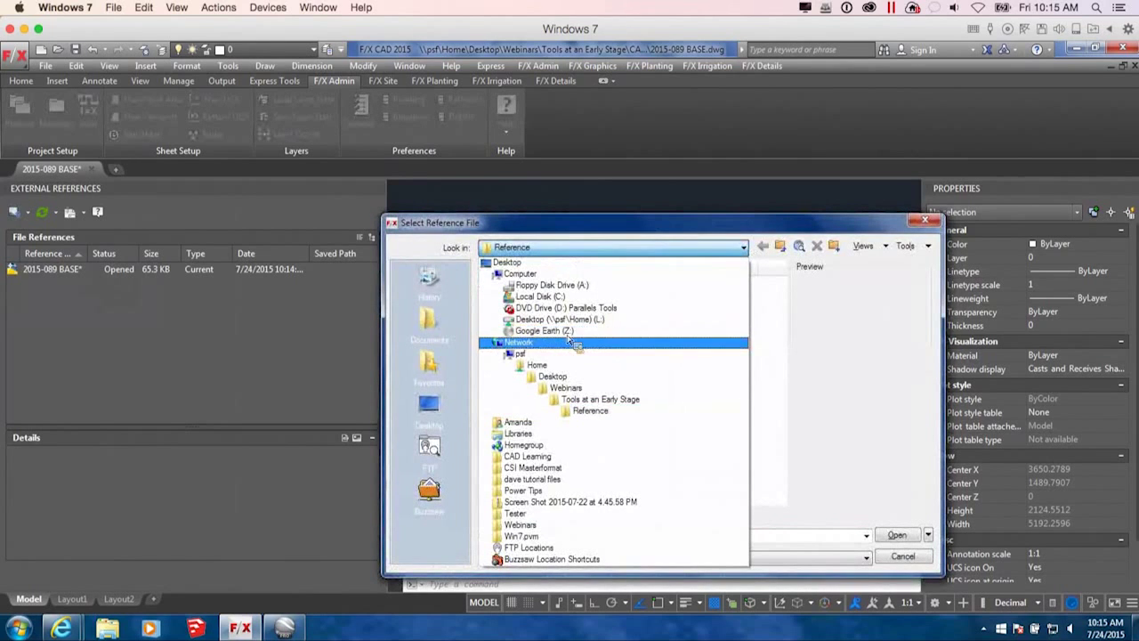
key("Down")
key("Down")
key("Down")
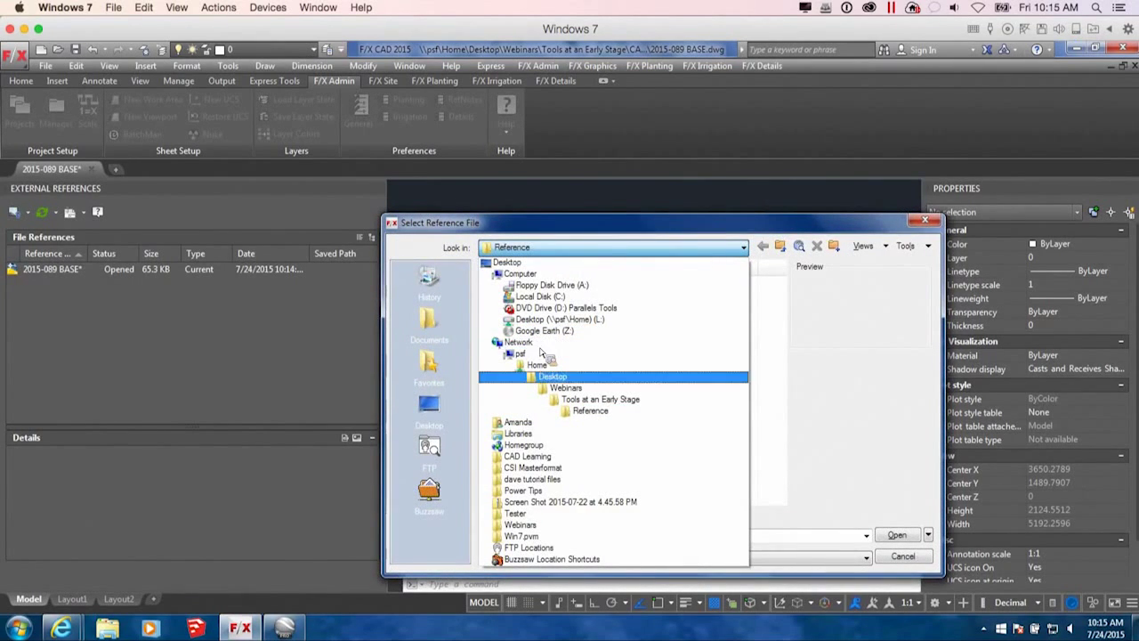
left_click(589, 401)
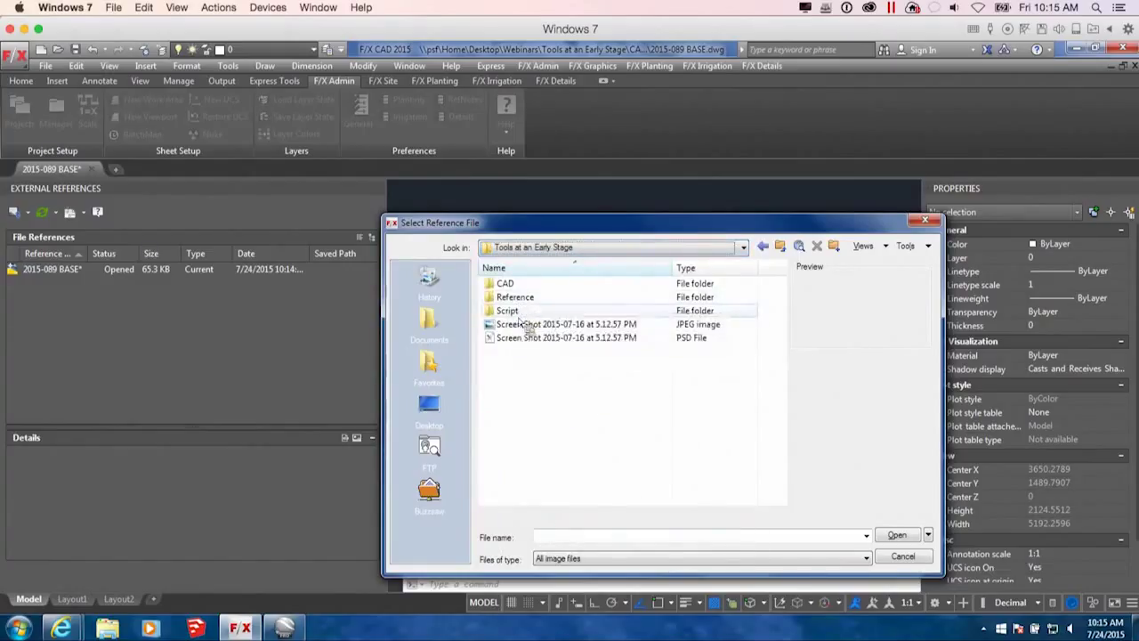
double_click(511, 283)
double_click(529, 283)
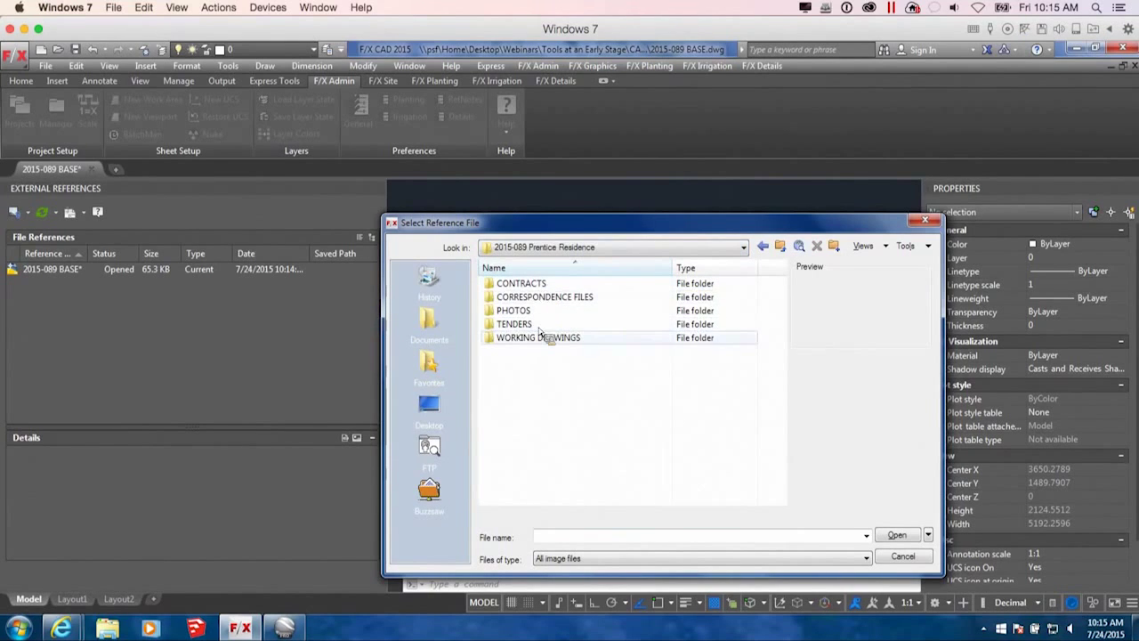
double_click(540, 338)
double_click(521, 283)
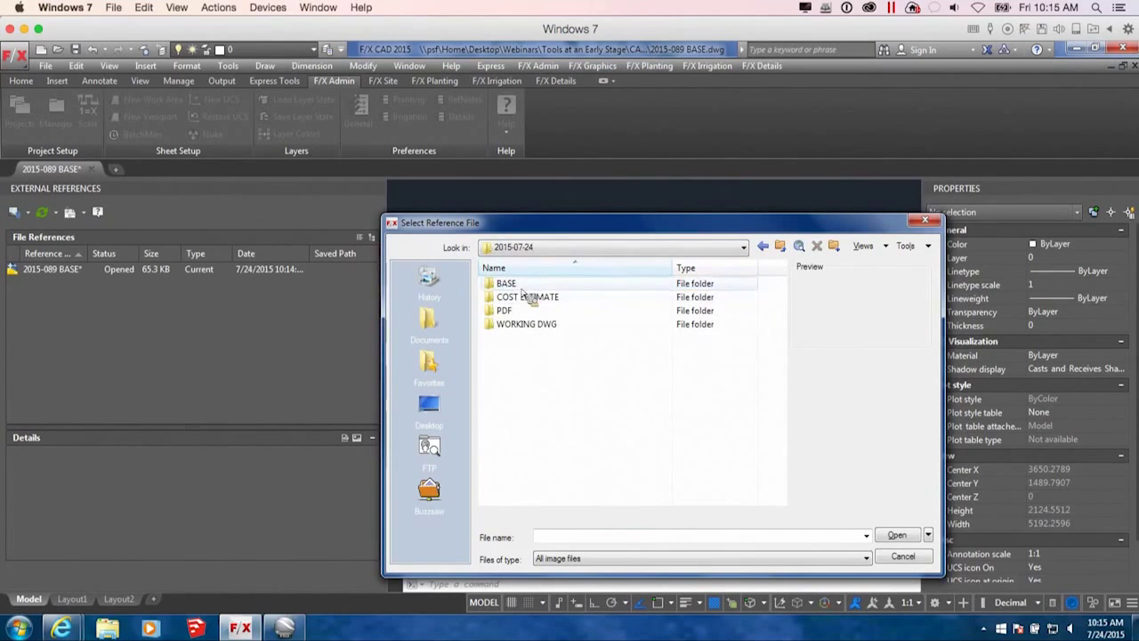
double_click(523, 285)
left_click(529, 284)
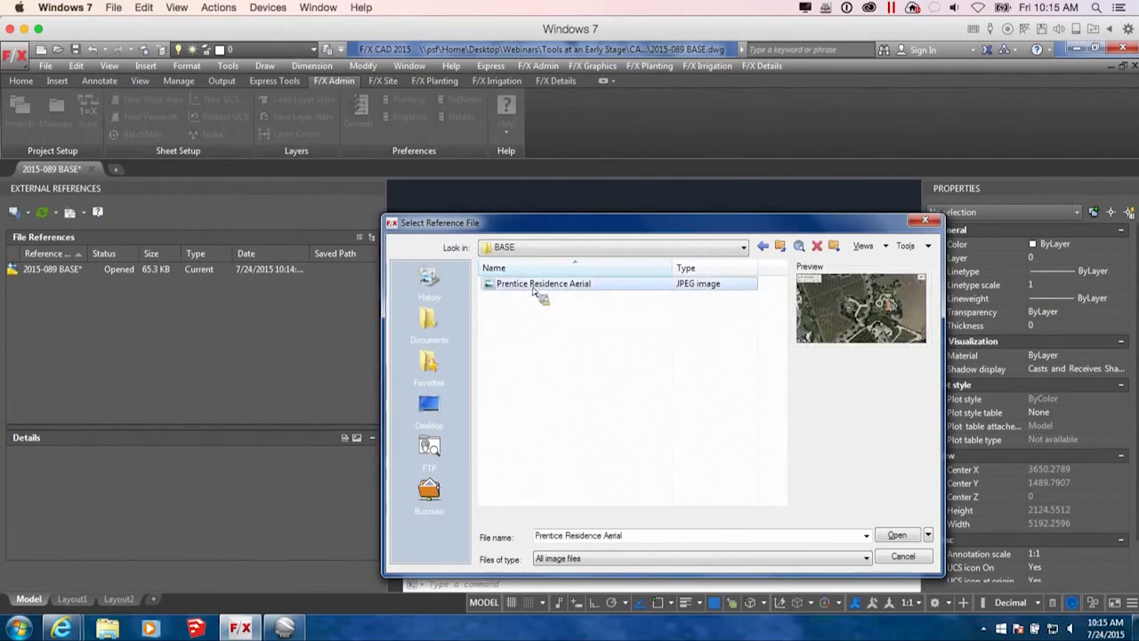
left_click(897, 536)
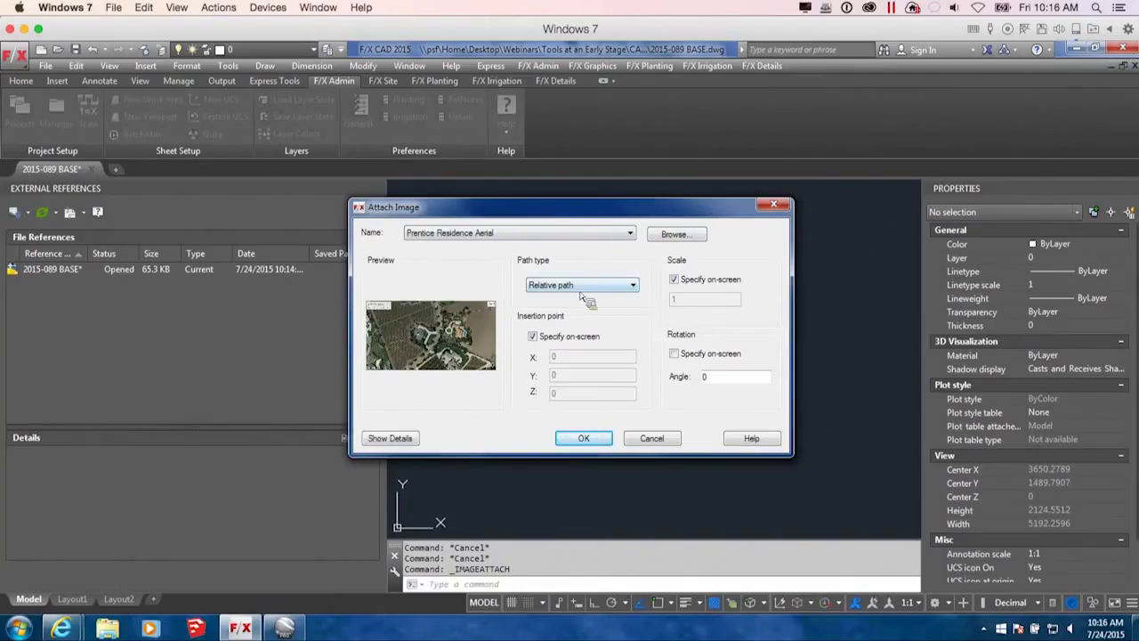
Accept the Prentice Residence Aerial attachment settings and pick its insertion point in the drawing.
left_click(587, 437)
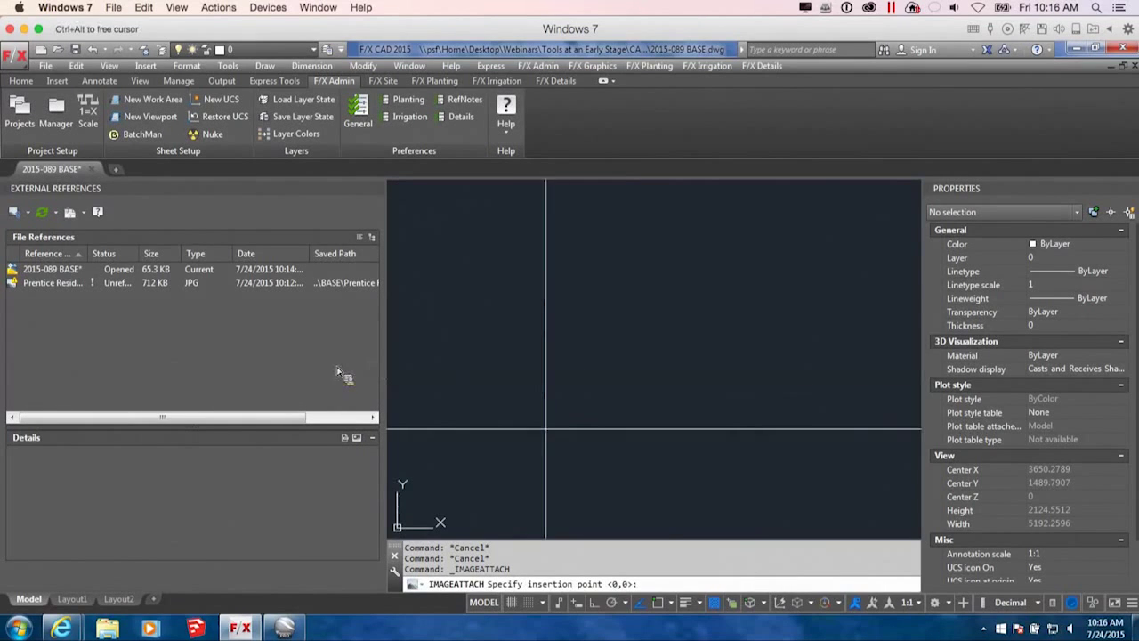
left_click(465, 485)
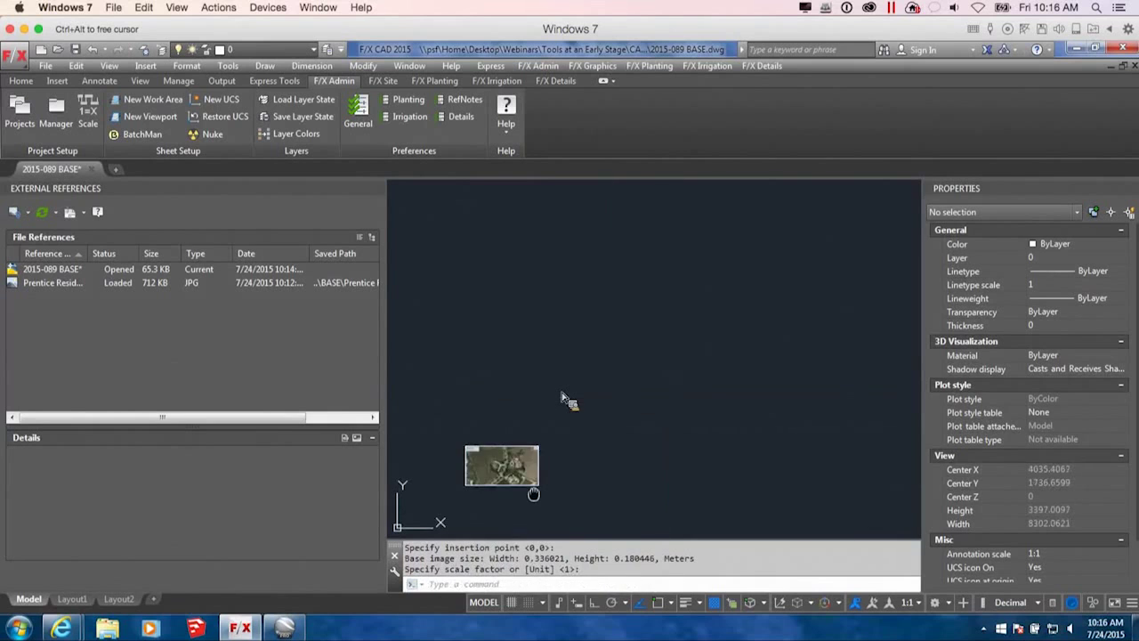
scroll(627, 377, "down", 2)
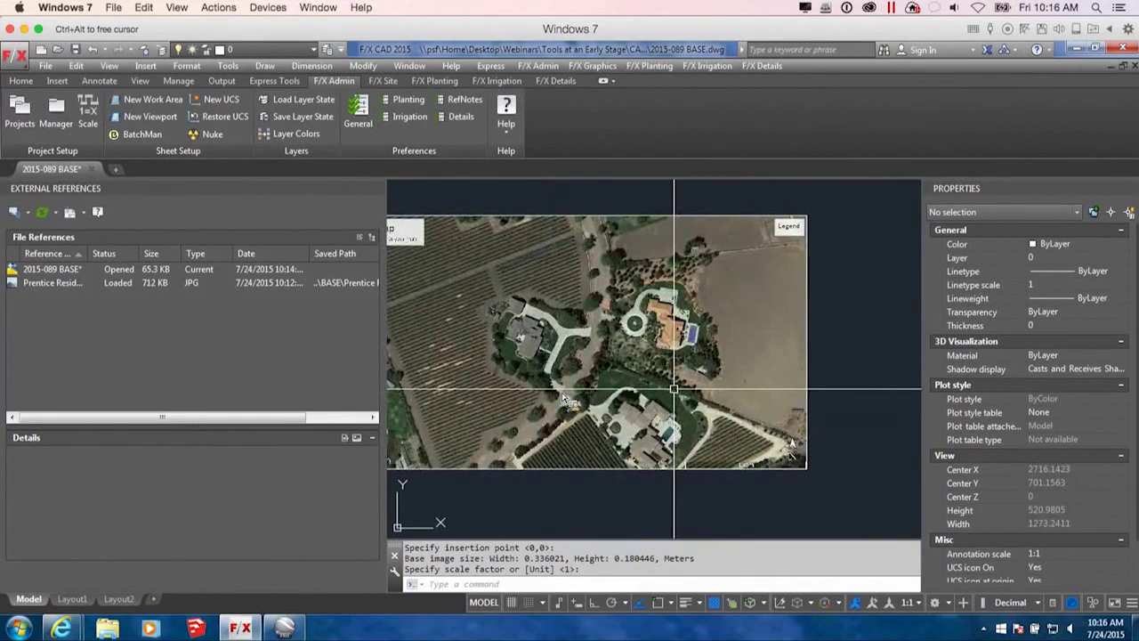
scroll(674, 389, "down", 2)
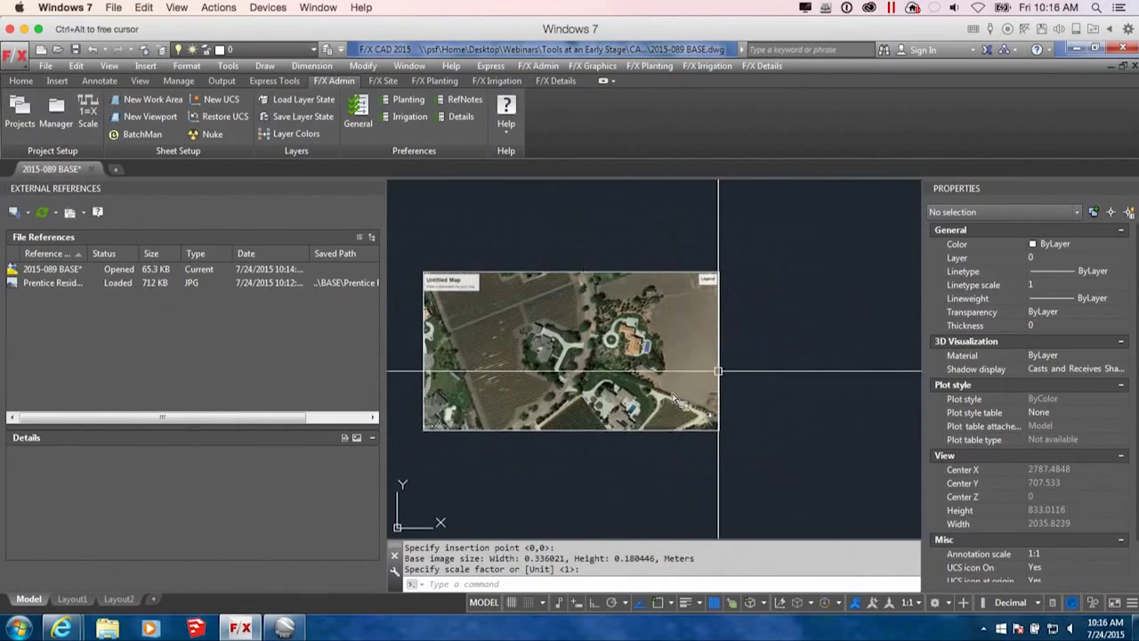
scroll(692, 381, "up", 6)
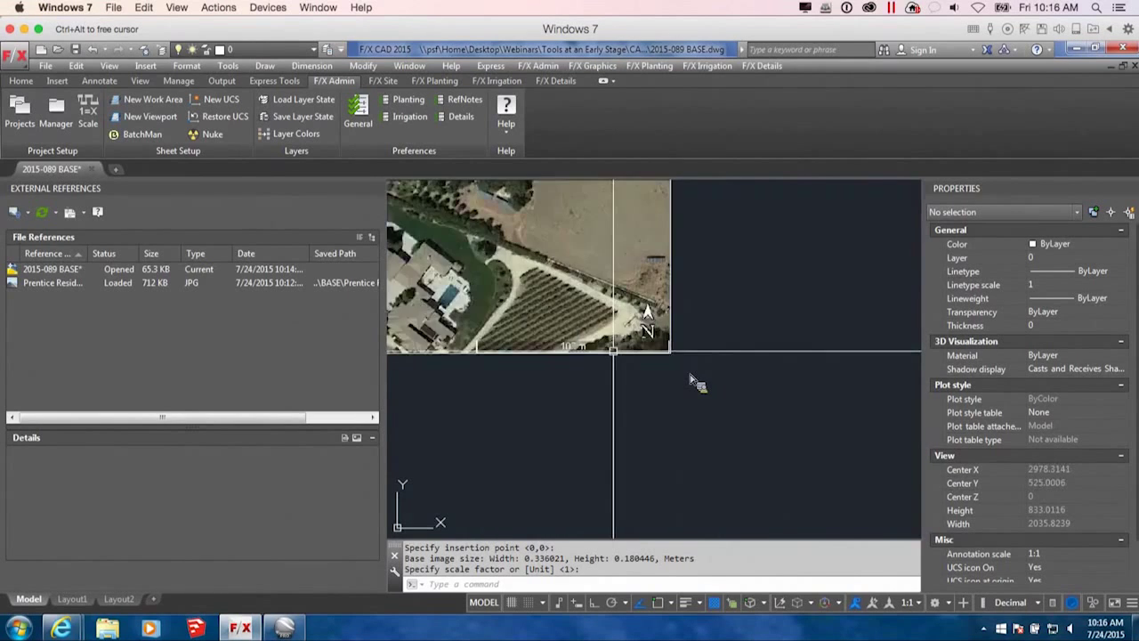
Draw a trial polyline with Ortho on, then finish it and clear the selection.
scroll(691, 378, "up", 3)
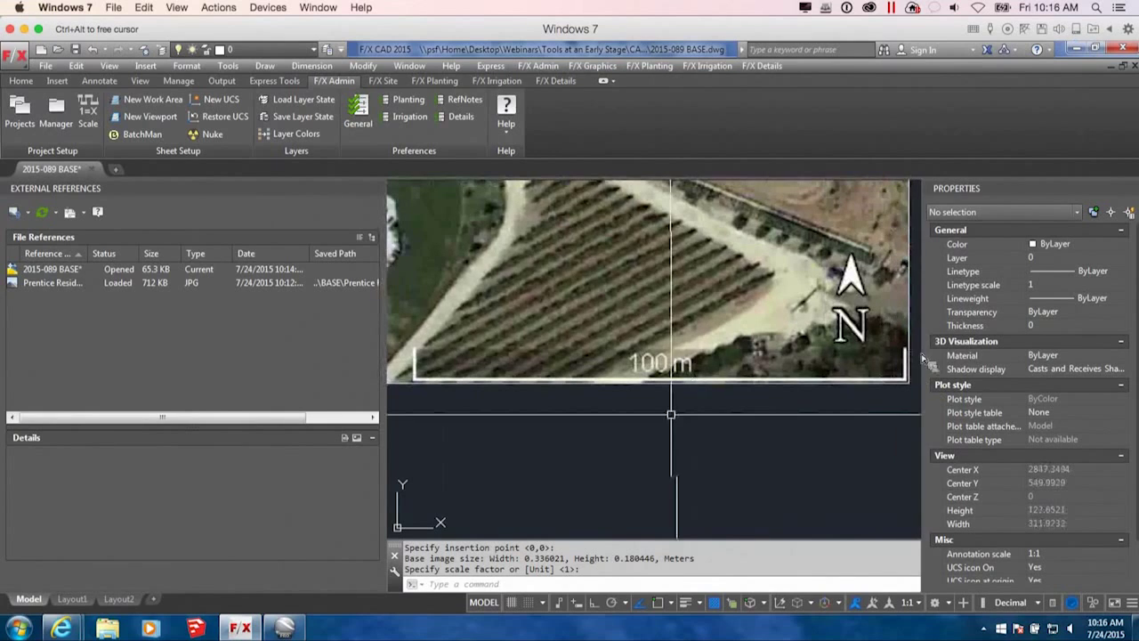
type("l")
key("Return")
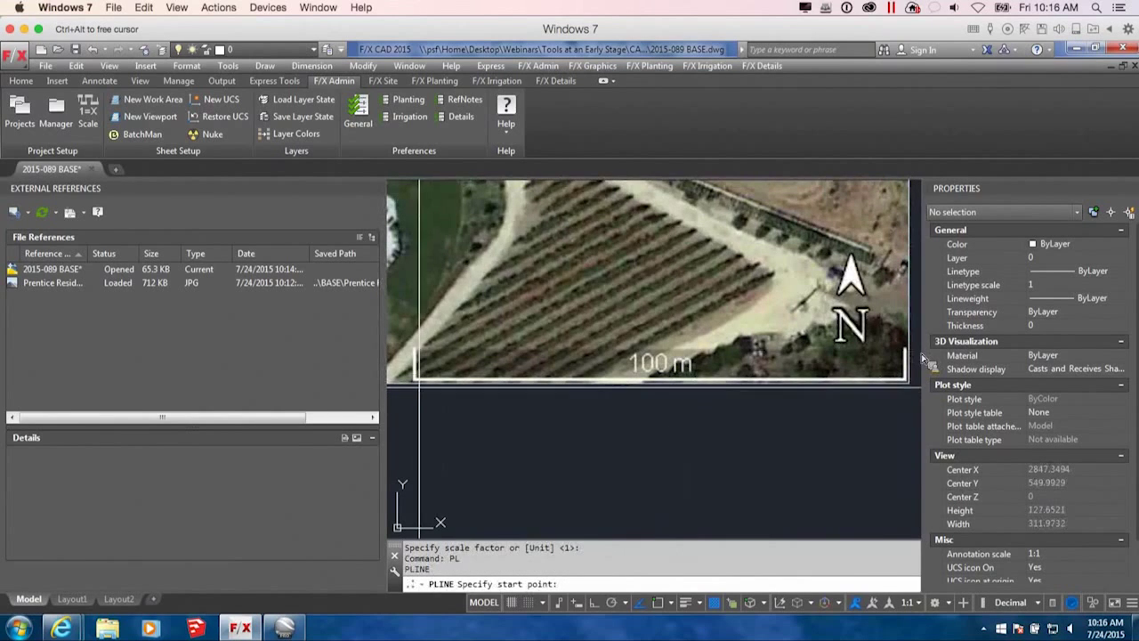
left_click(425, 381)
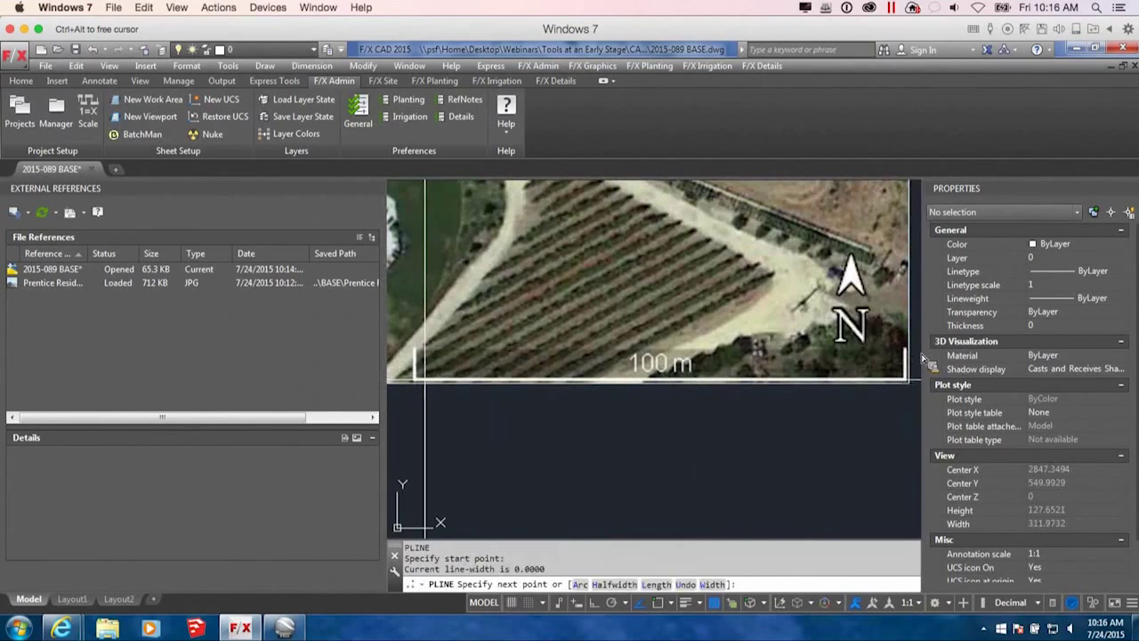
middle_click_drag(794, 392, 715, 417)
key("F8")
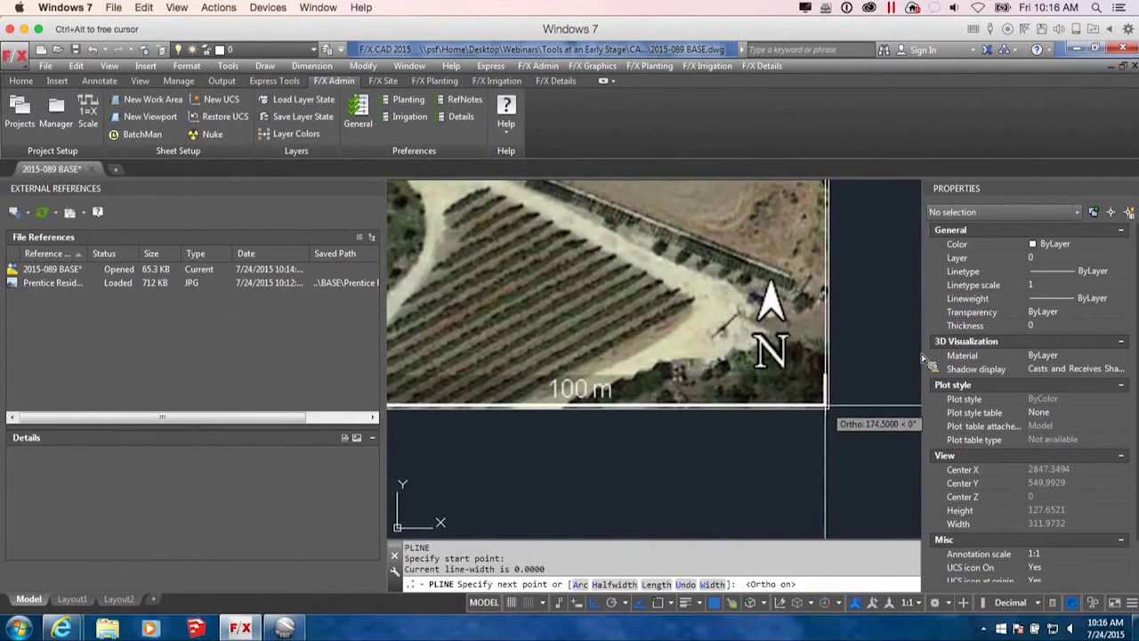
left_click(821, 445)
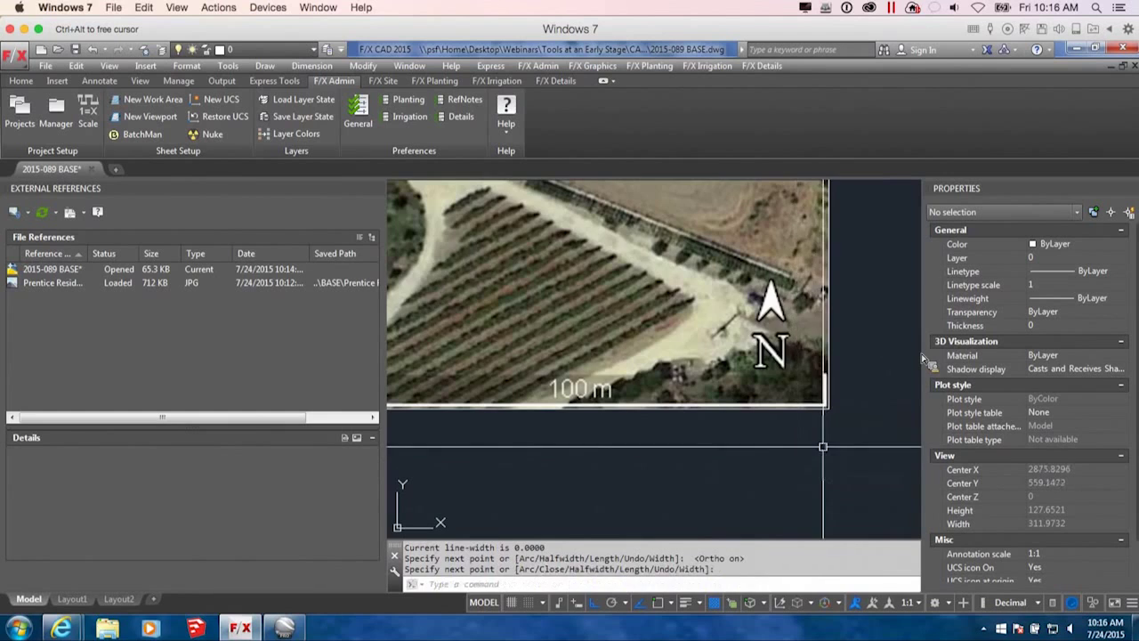
middle_click_drag(822, 445, 829, 442)
scroll(837, 463, "down", 2)
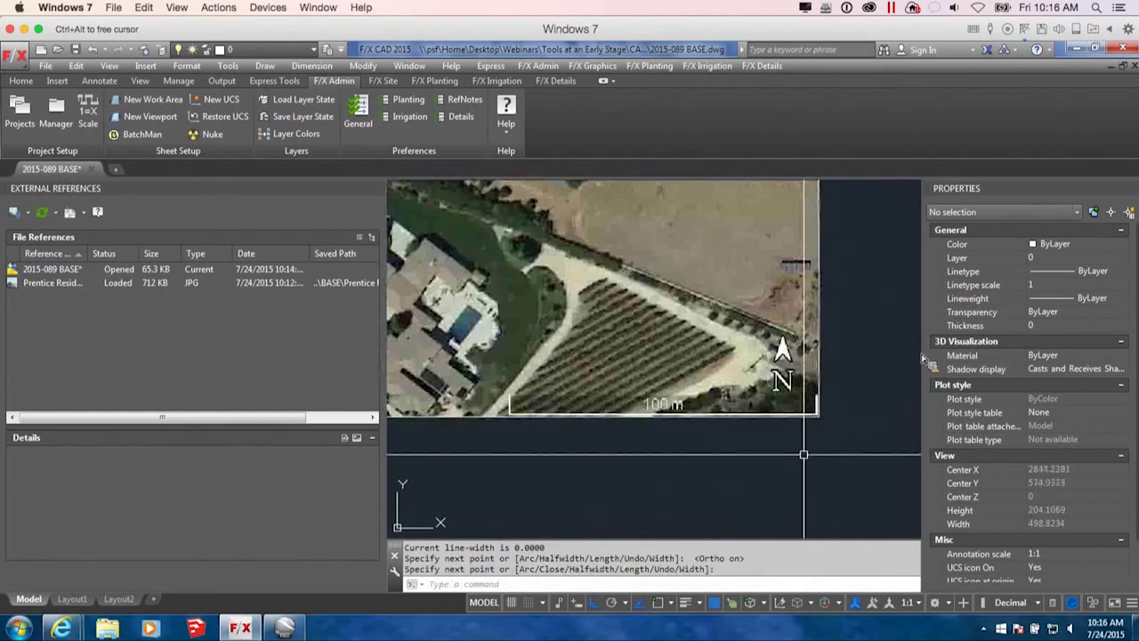
right_click(666, 421)
left_click(684, 454)
key("Escape")
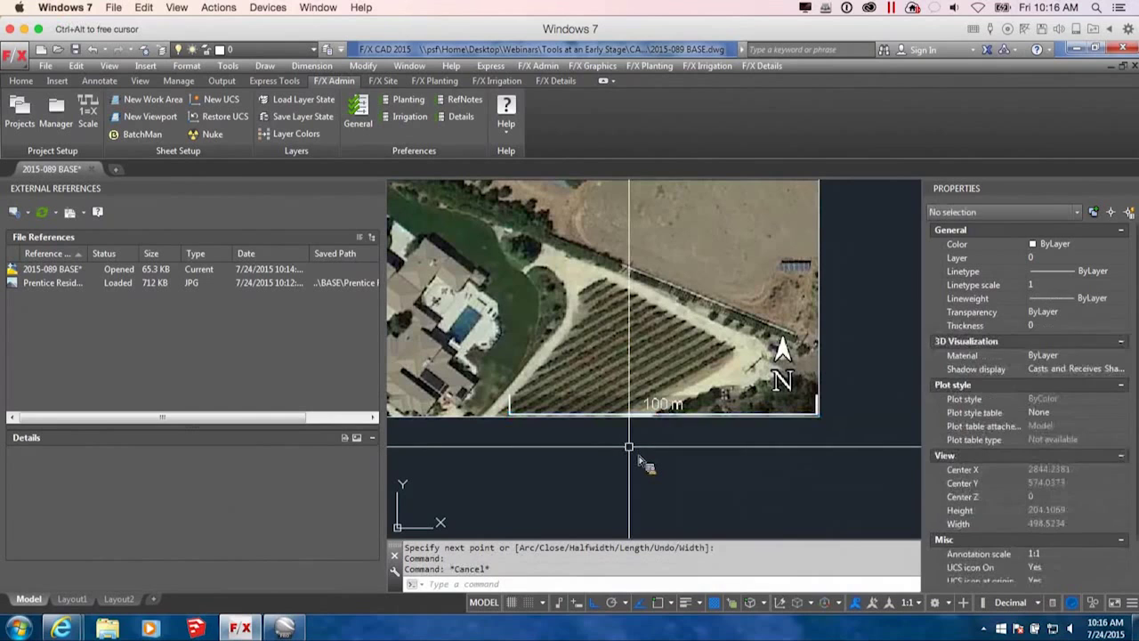
With Osnap on, draw a 100-unit horizontal polyline from the scale bar's left end.
type("pl")
key("Return")
scroll(646, 462, "up", 10)
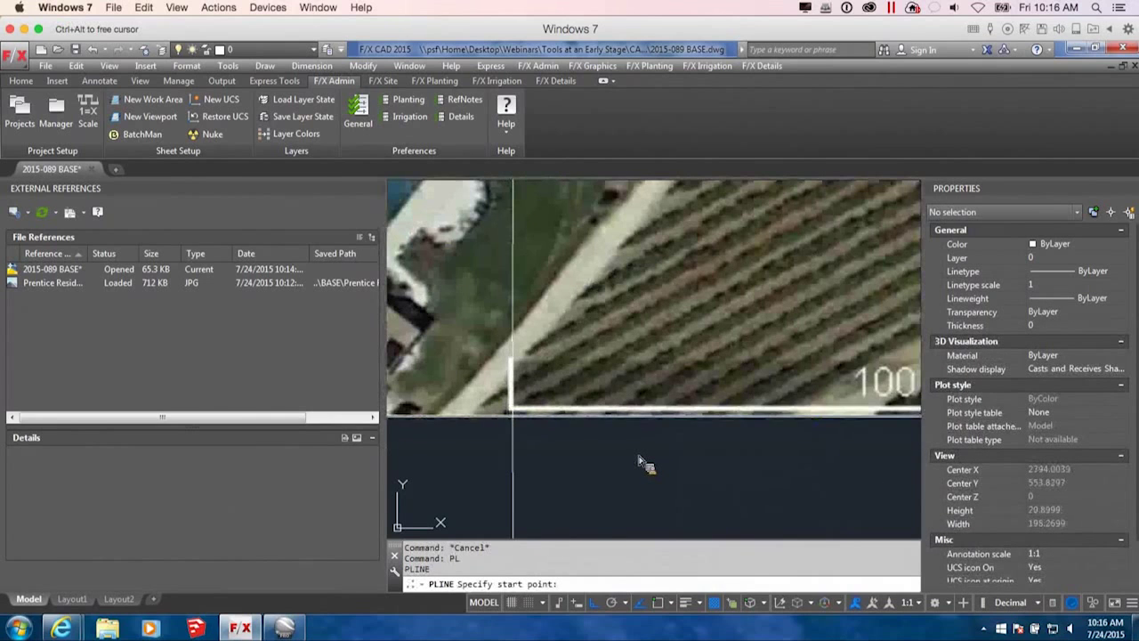
key("F3")
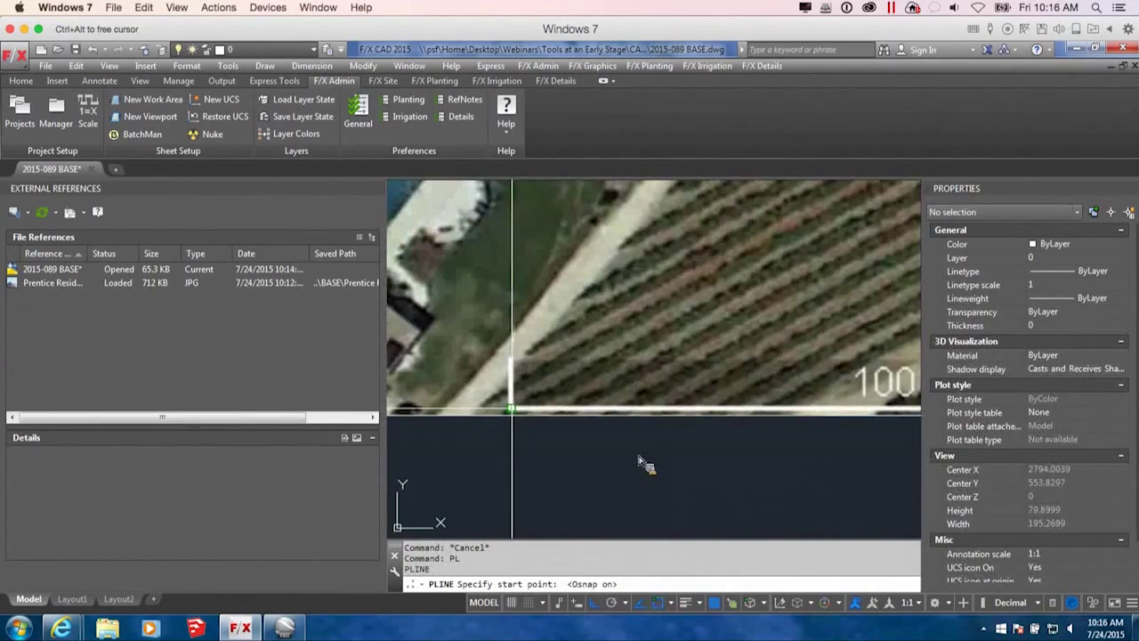
left_click(511, 409)
scroll(631, 457, "down", 8)
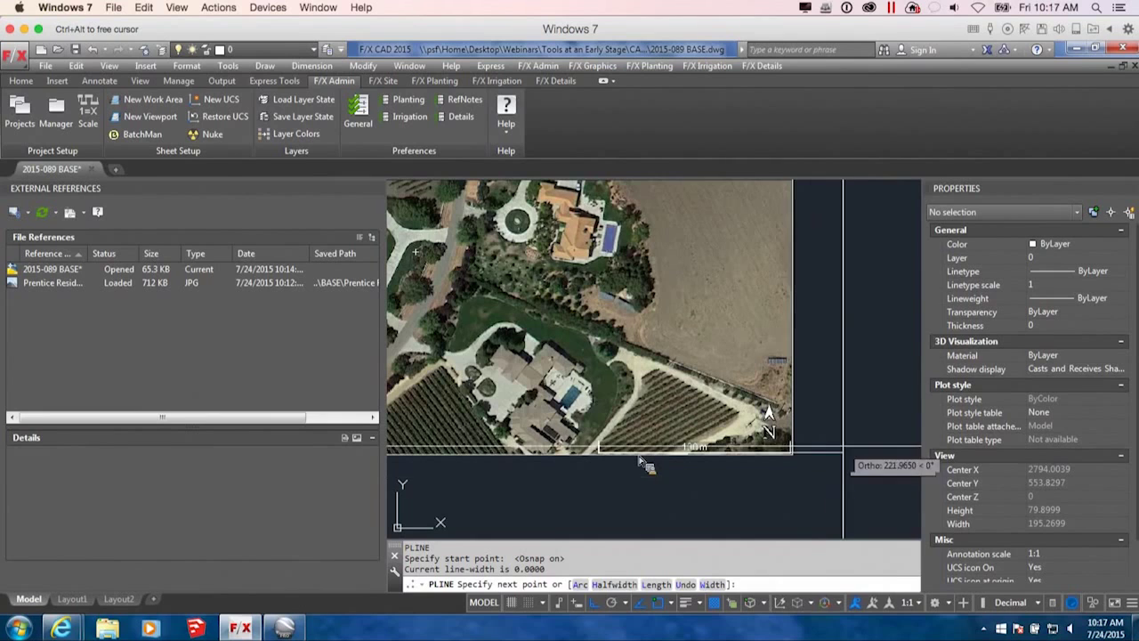
scroll(643, 463, "down", 2)
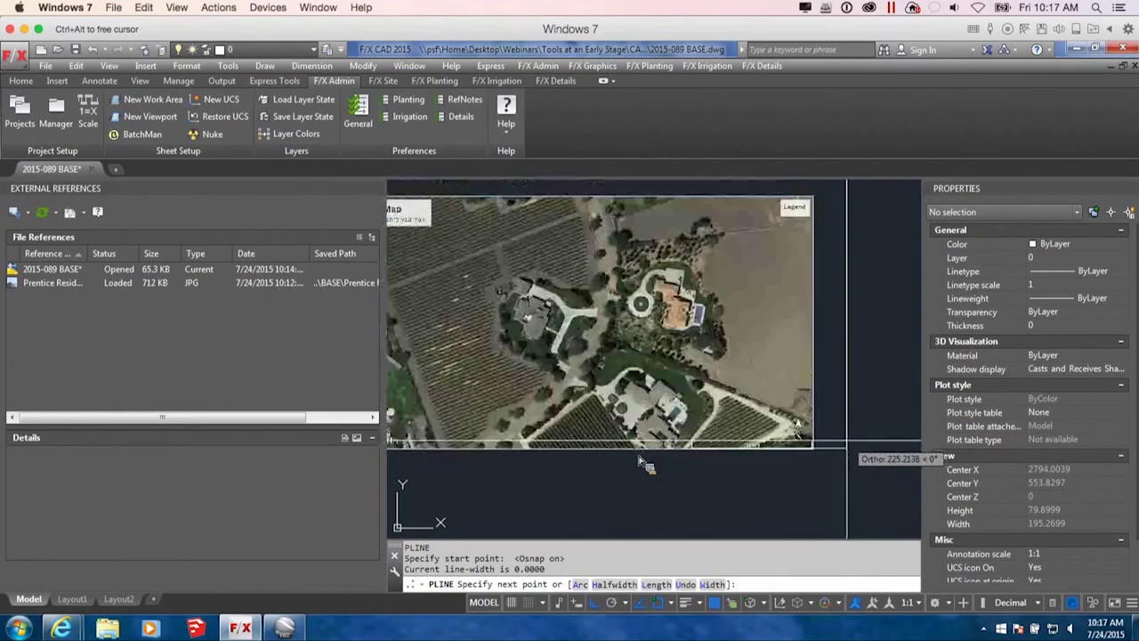
scroll(643, 462, "up", 2)
scroll(642, 463, "down", 2)
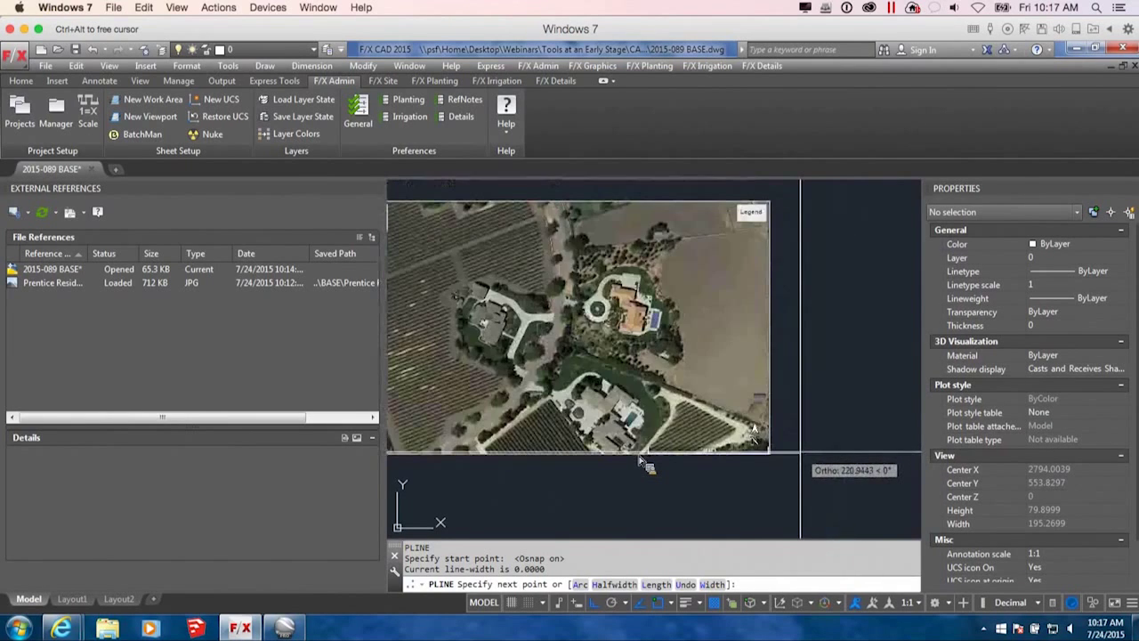
type("100")
key("Return")
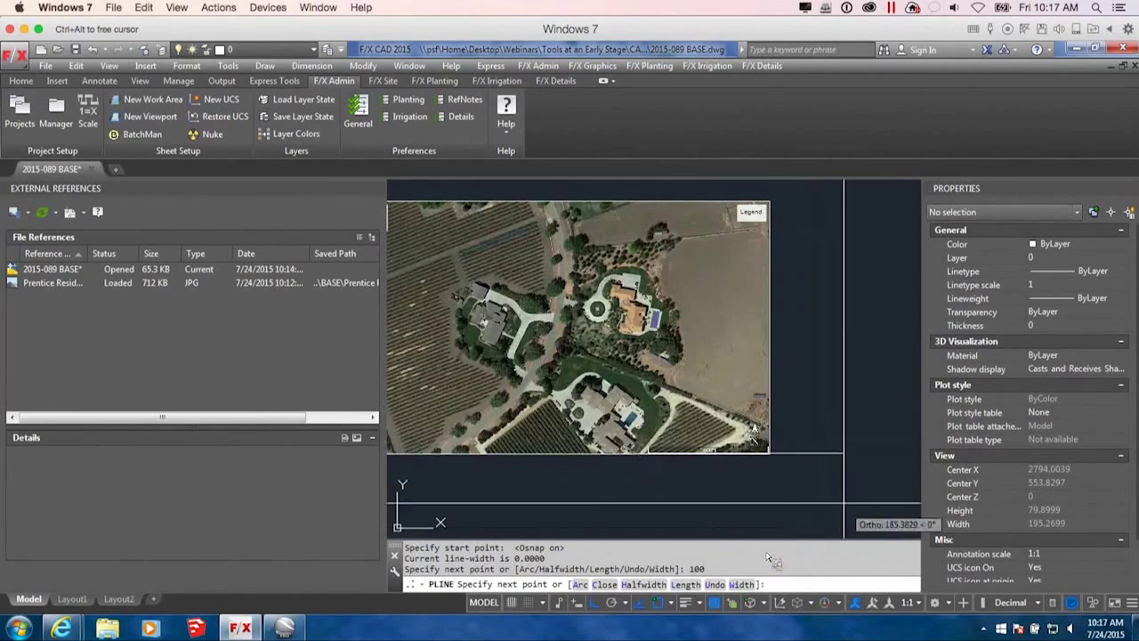
key("Return")
scroll(694, 476, "up", 2)
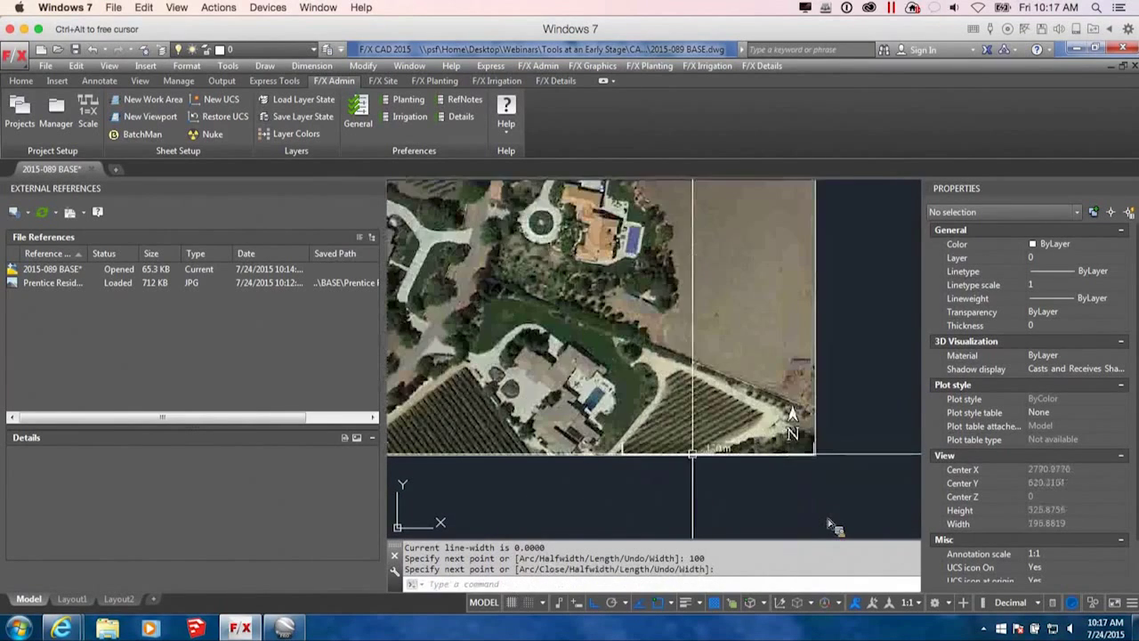
left_click(707, 455)
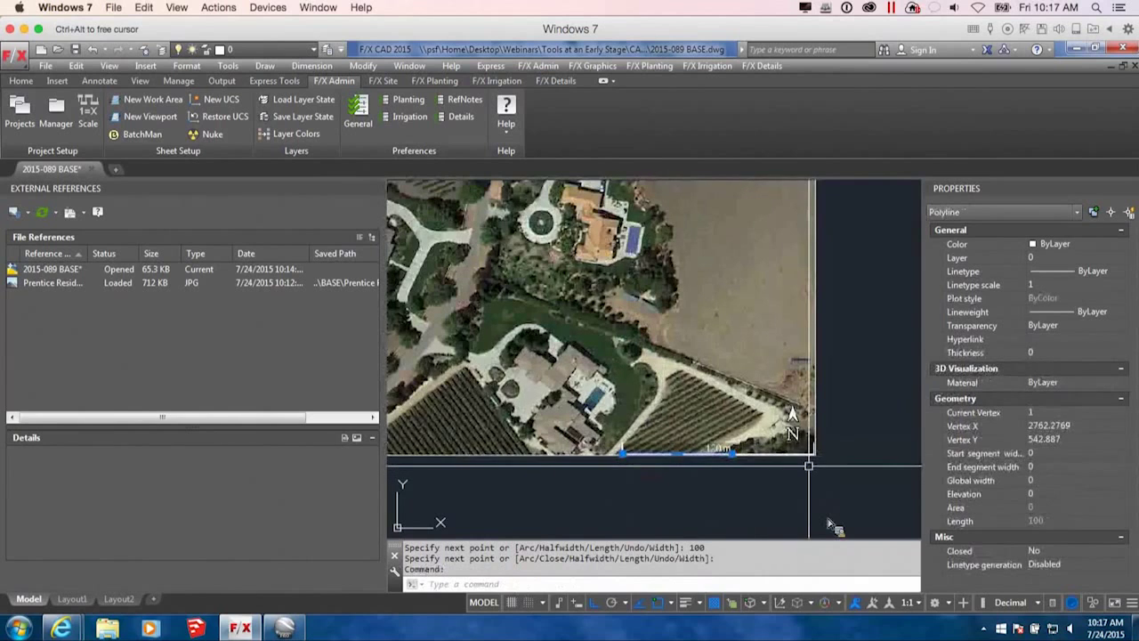
Align and scale the aerial so its scale bar ends match the 100-unit polyline.
key("Escape")
left_click(835, 466)
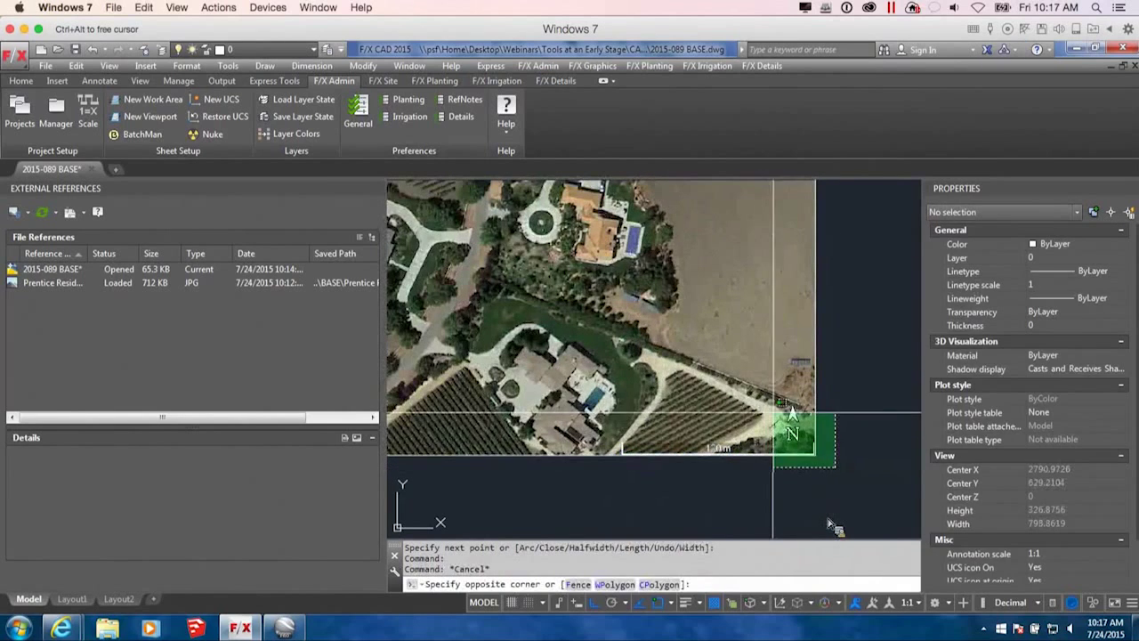
left_click(778, 411)
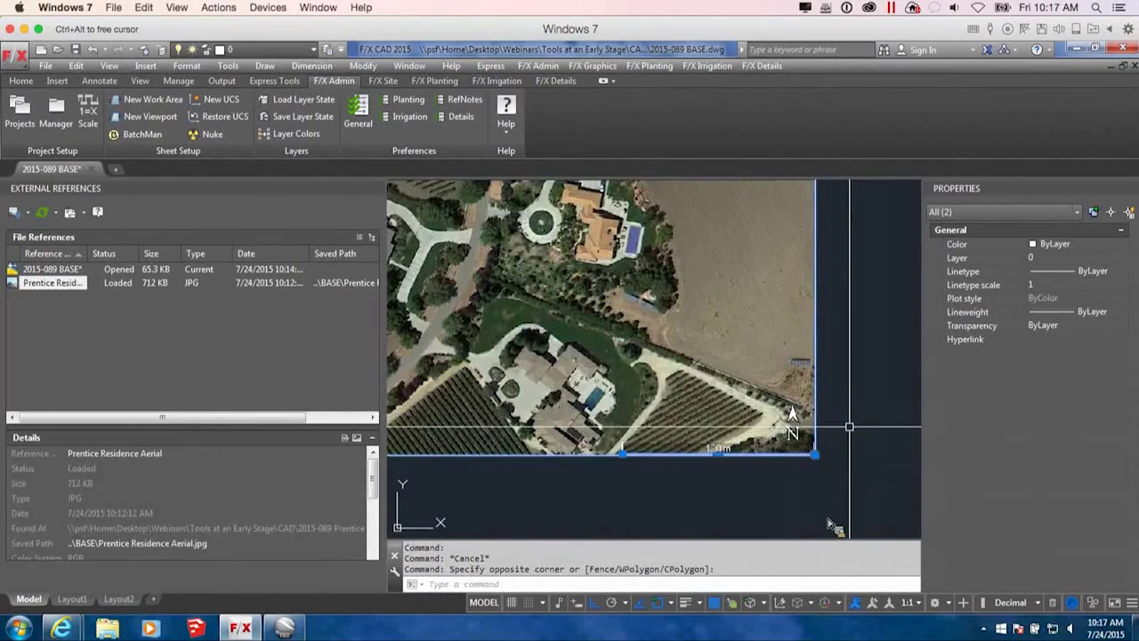
type("ali")
key("Return")
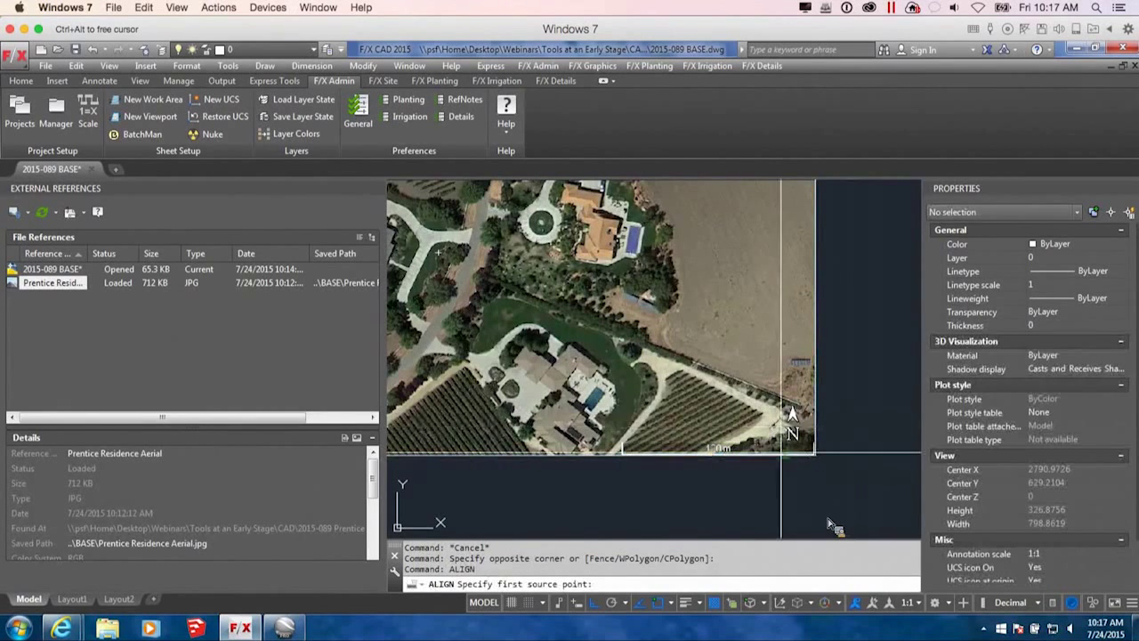
scroll(600, 457, "up", 4)
left_click(600, 457)
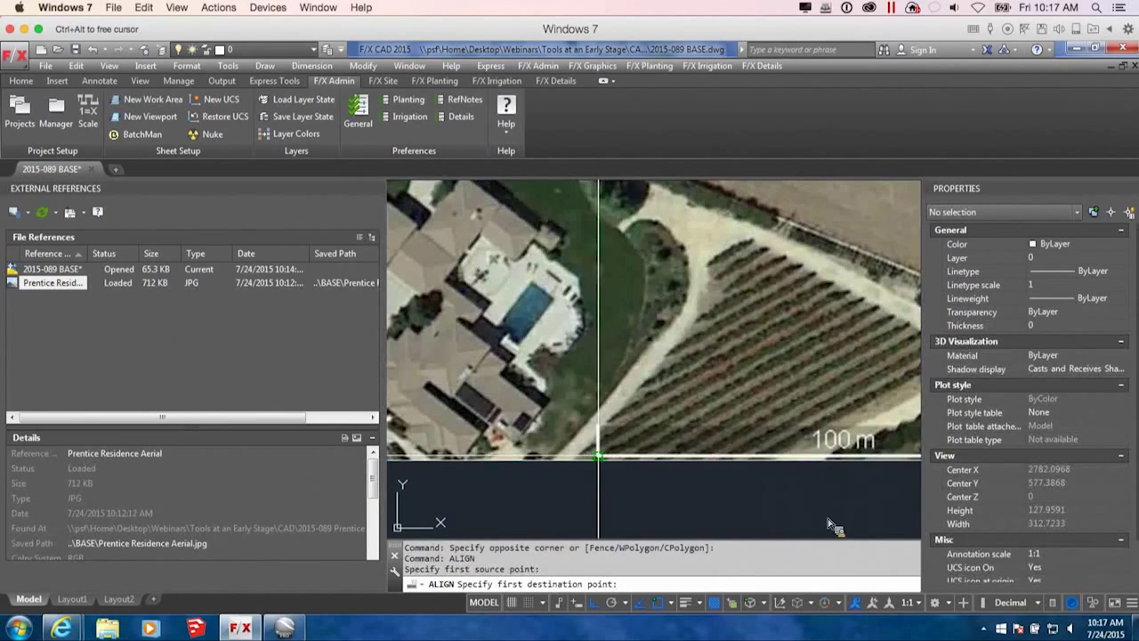
left_click(599, 457)
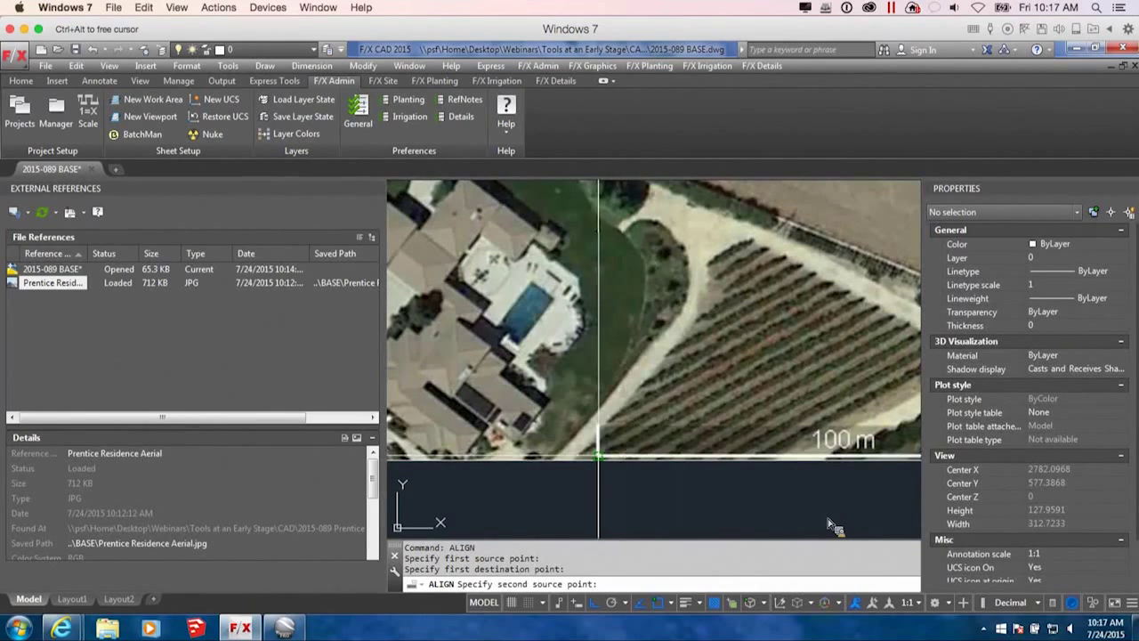
scroll(712, 457, "down", 2)
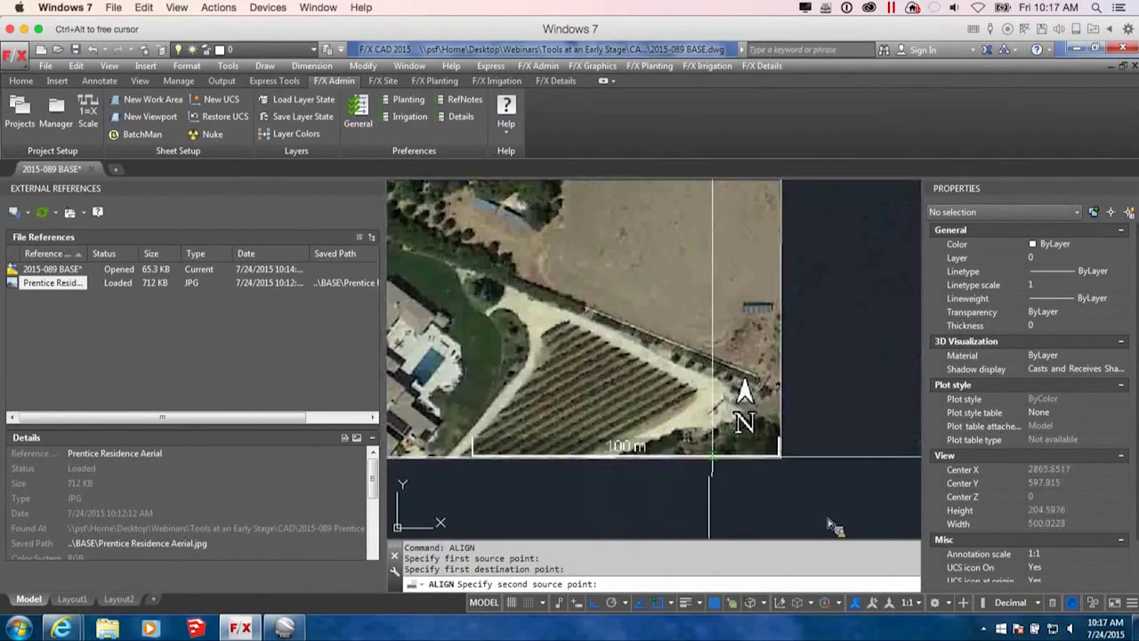
left_click(779, 456)
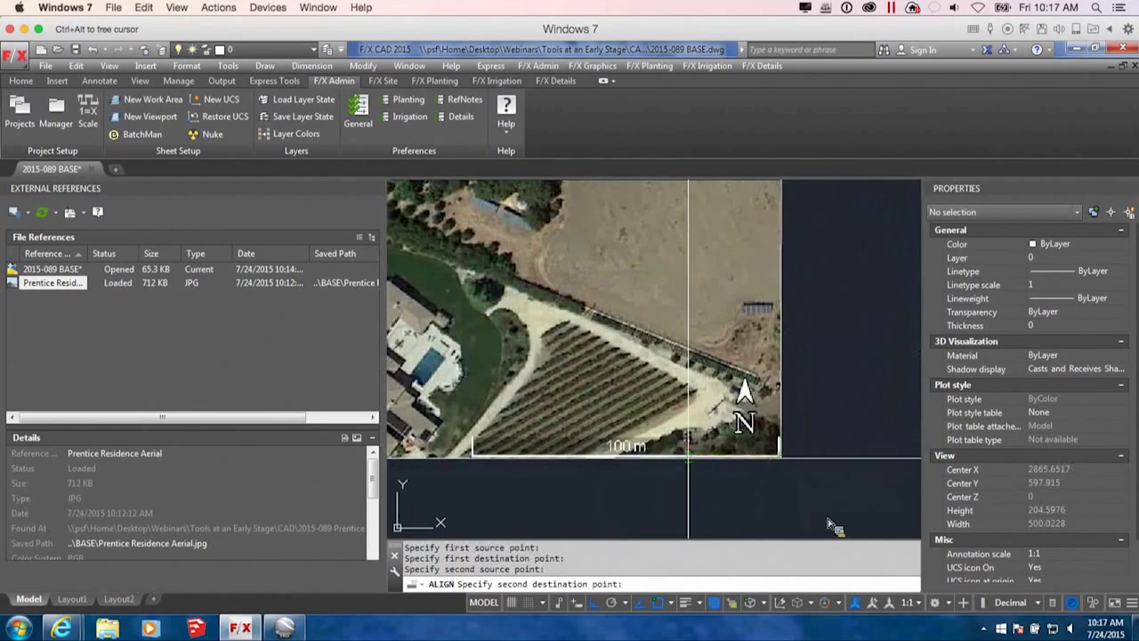
left_click(648, 456)
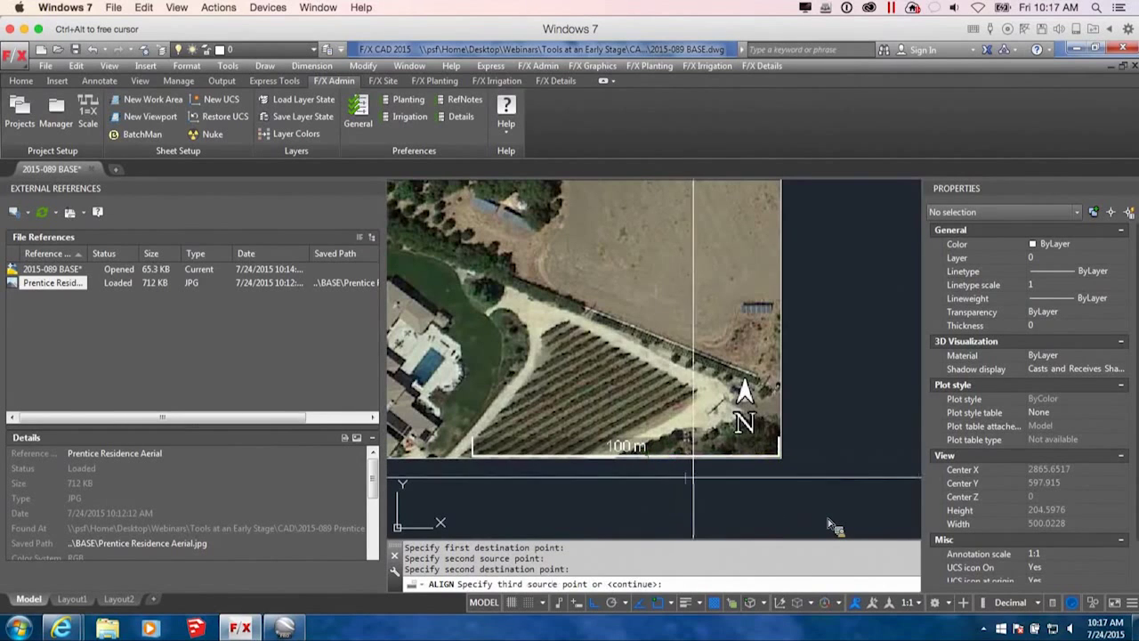
key("Return")
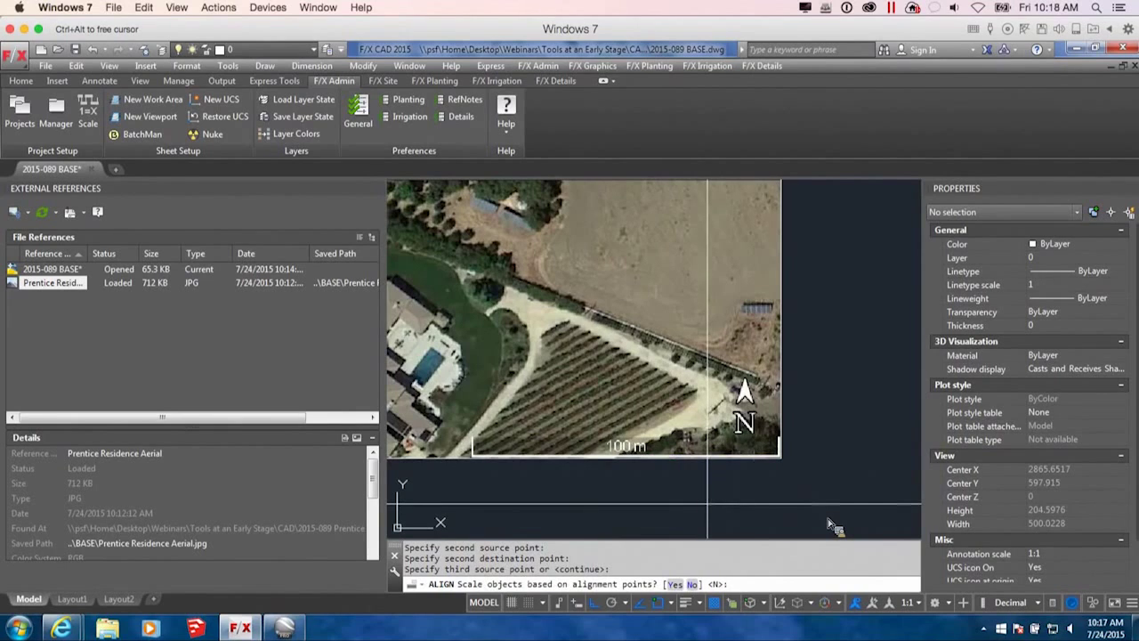
type("y")
key("Return")
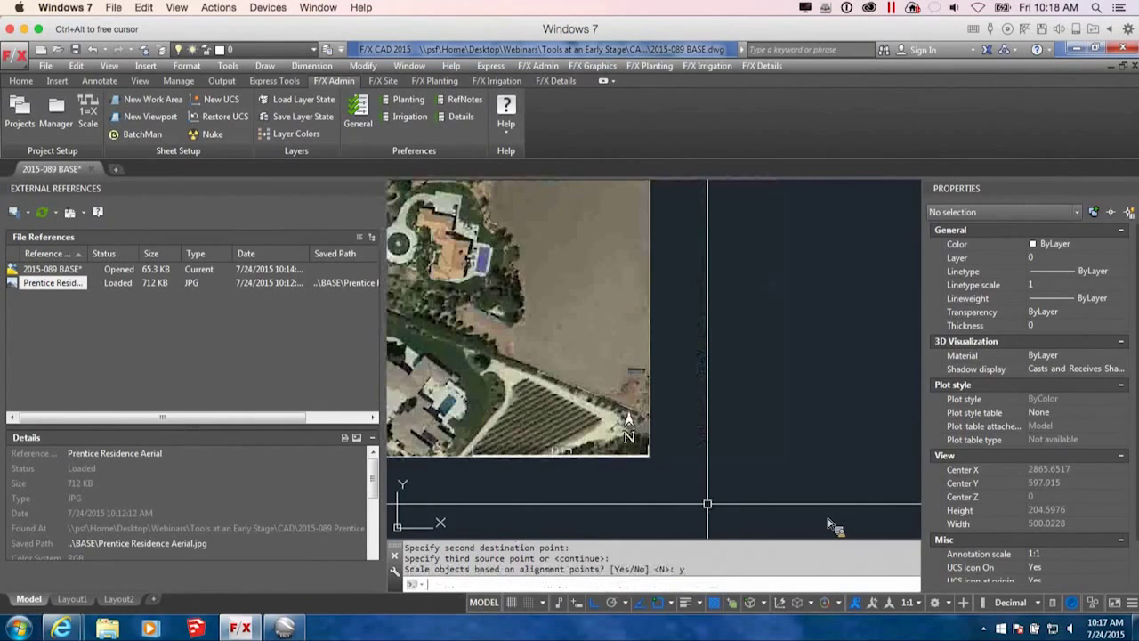
Delete the 100-unit reference polyline and zoom out to frame the aerial.
scroll(608, 460, "up", 4)
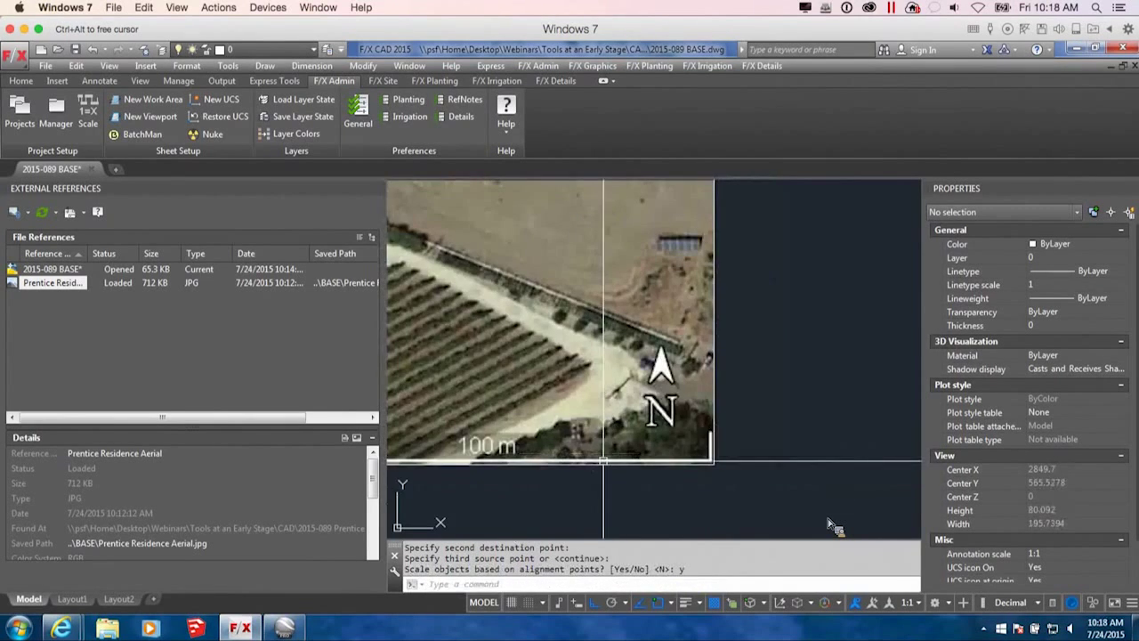
left_click(608, 462)
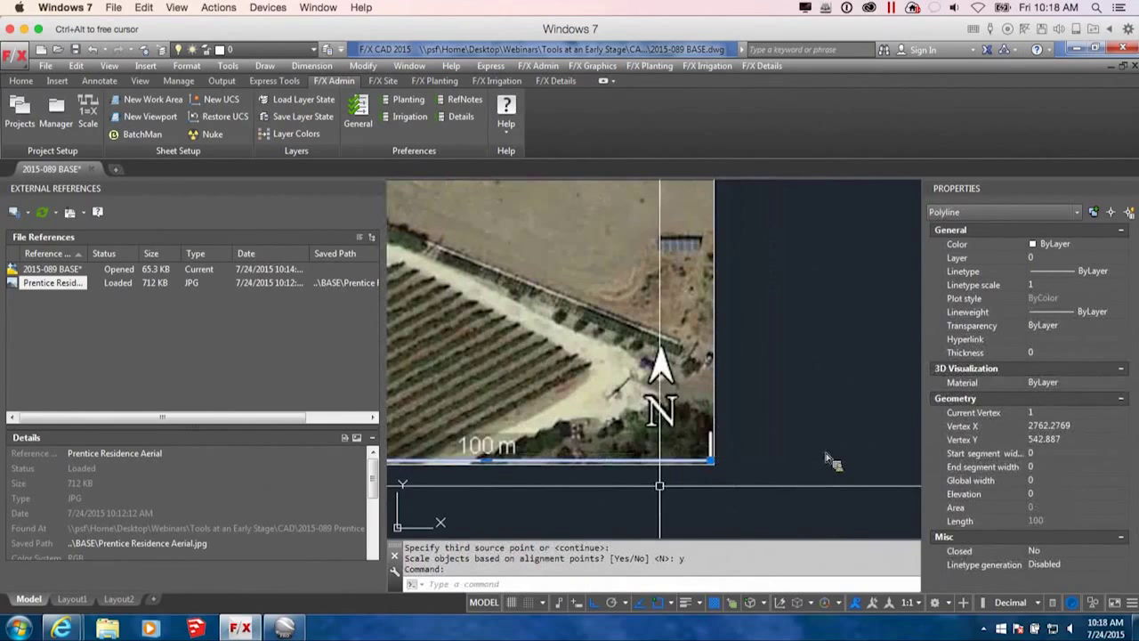
middle_click_drag(656, 488, 817, 489)
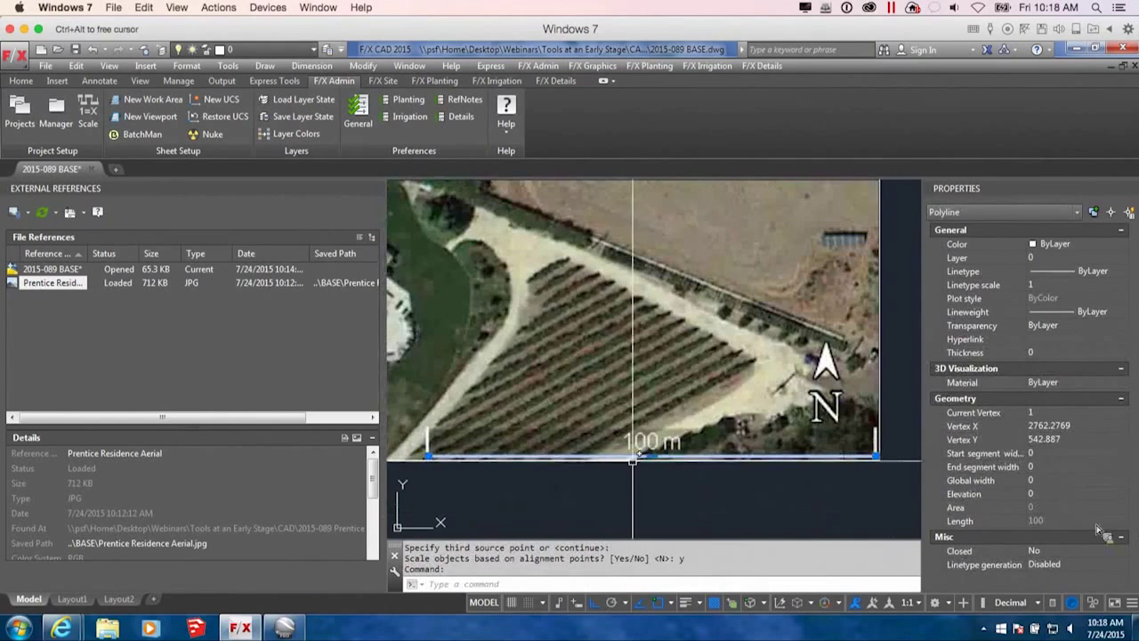
key("Delete")
left_click(757, 485)
key("Delete")
scroll(767, 488, "down", 2)
scroll(783, 472, "down", 3)
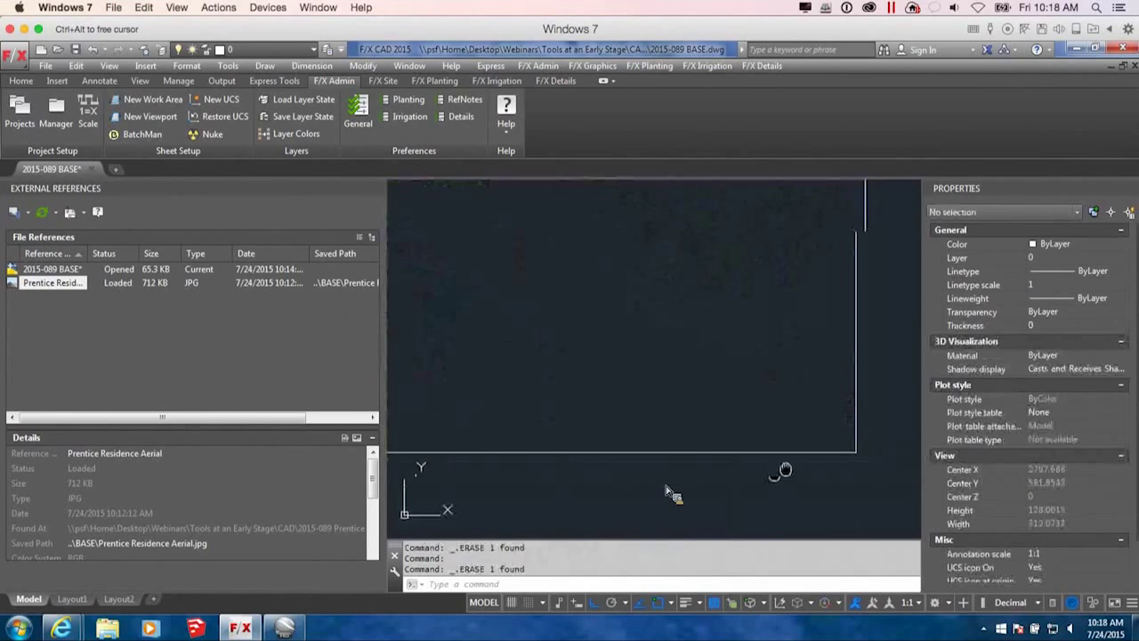
scroll(753, 458, "down", 2)
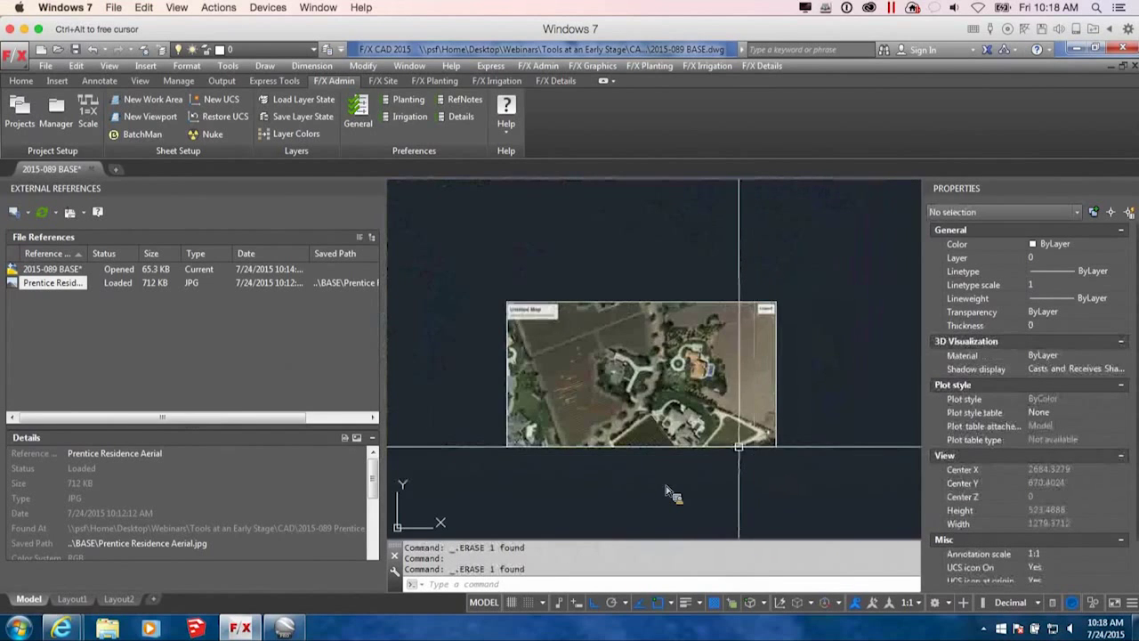
Select the aerial image, drag its Fade slider to 32, then deselect it.
scroll(739, 446, "up", 2)
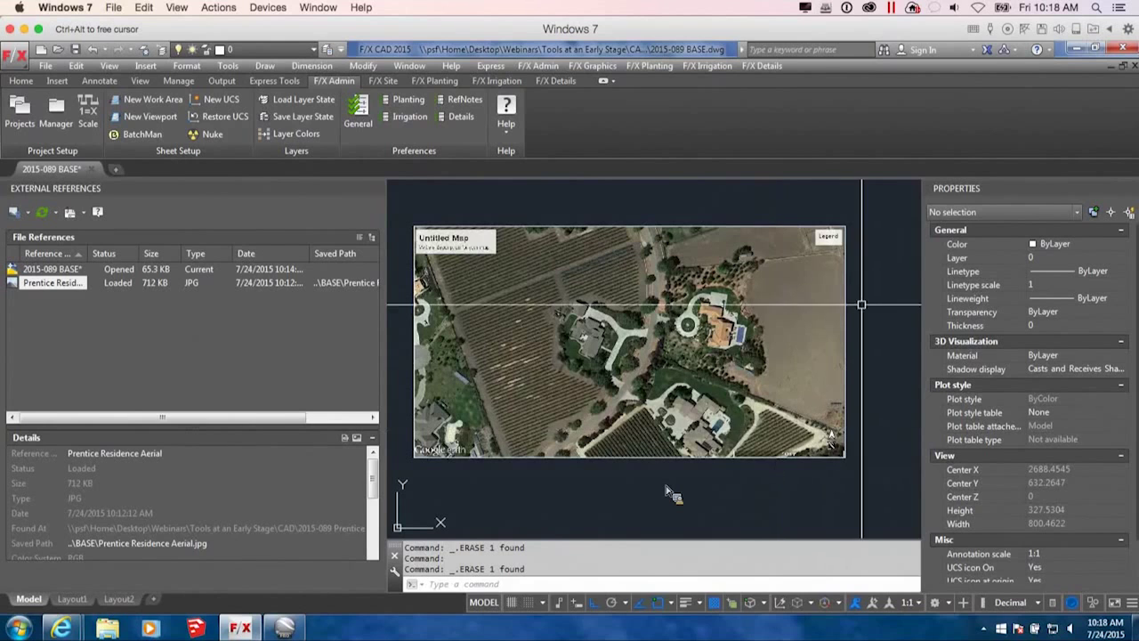
left_click_drag(864, 308, 789, 288)
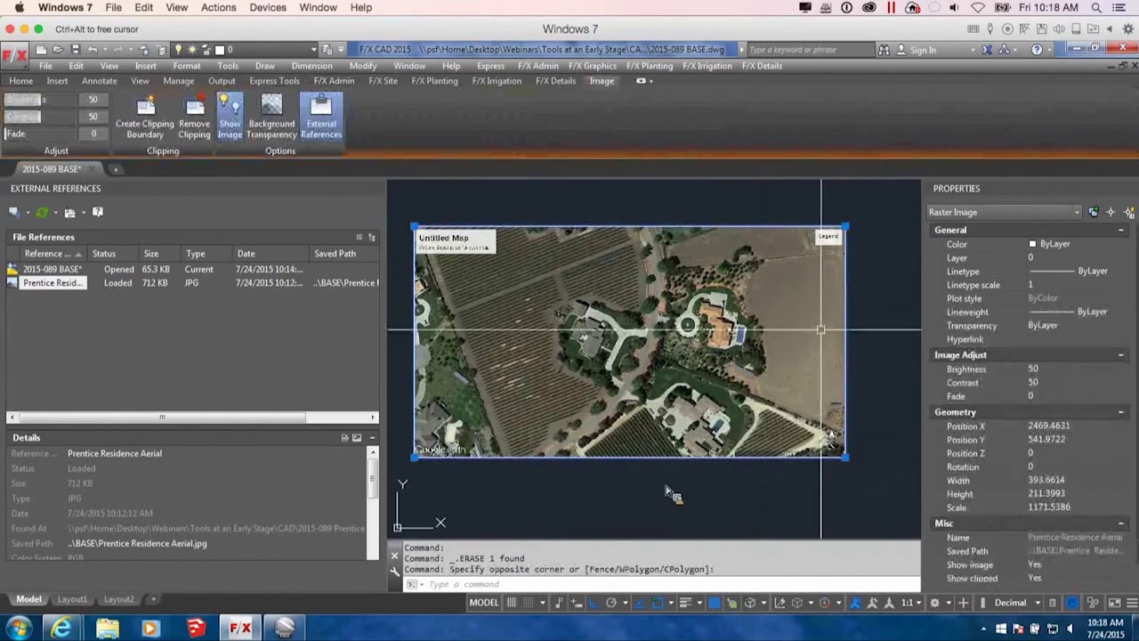
left_click(16, 134)
left_click_drag(16, 135, 47, 143)
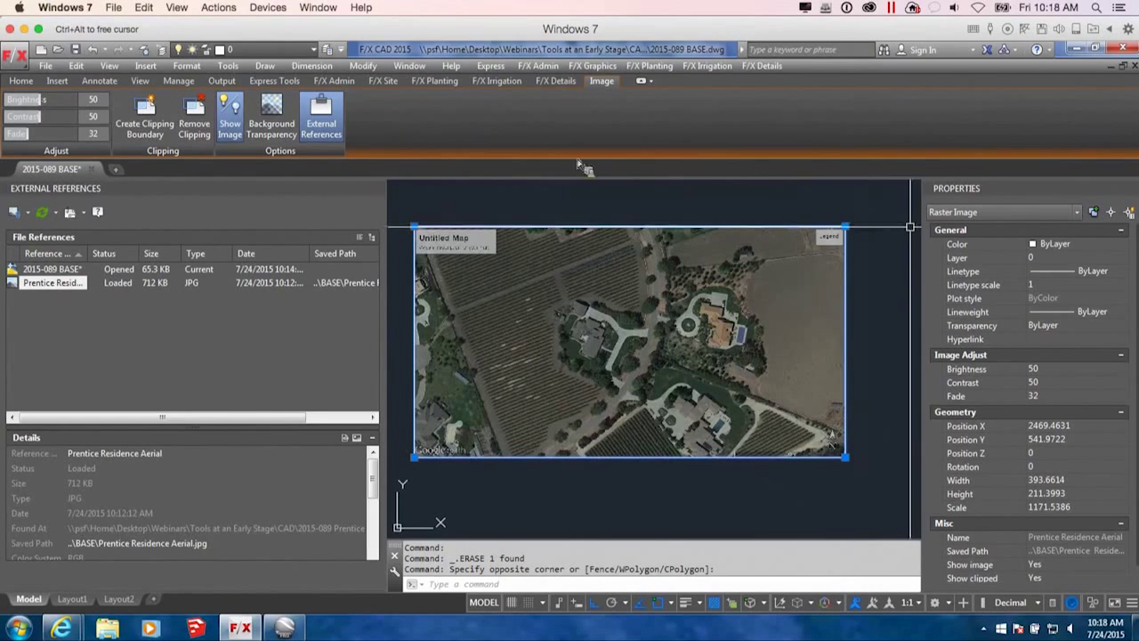
right_click(862, 270)
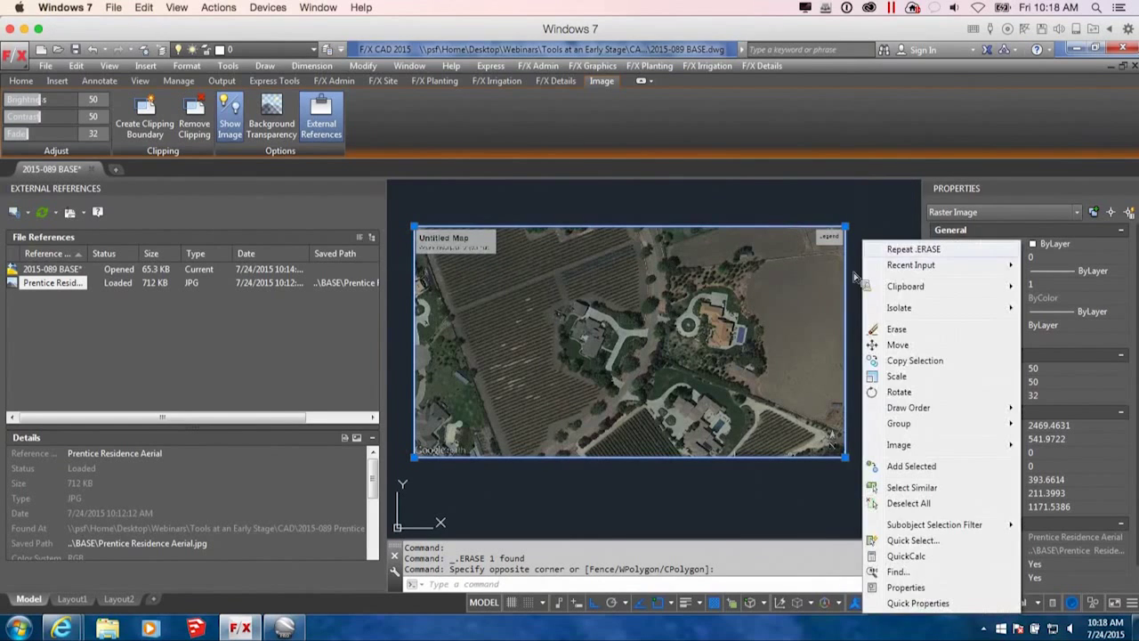
left_click(926, 588)
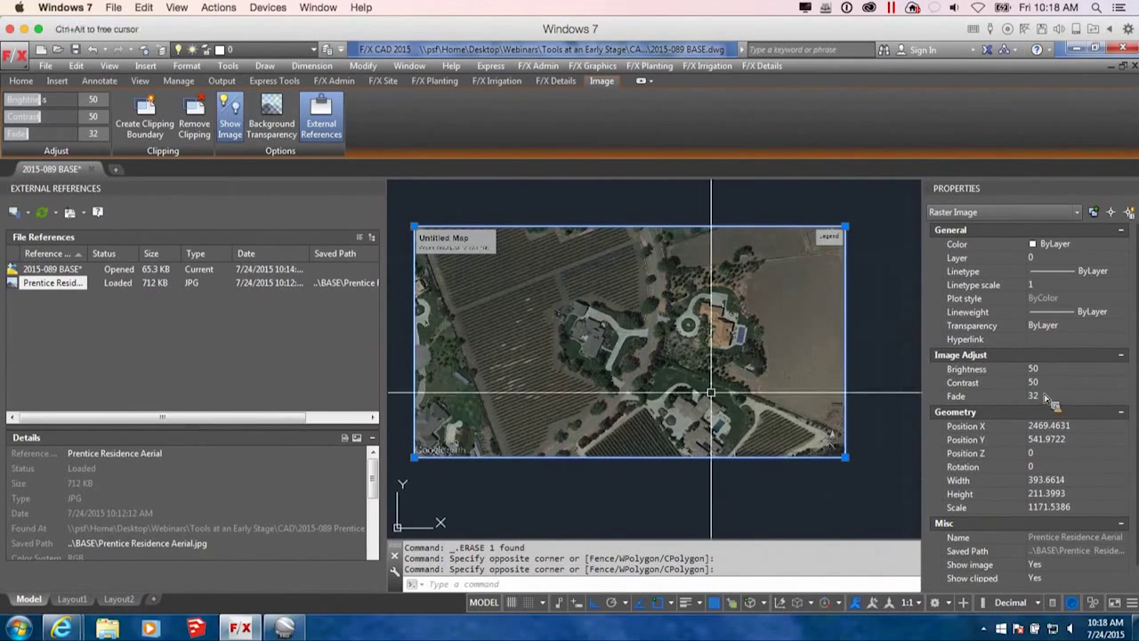
middle_click_drag(661, 389, 681, 402)
left_click(894, 305)
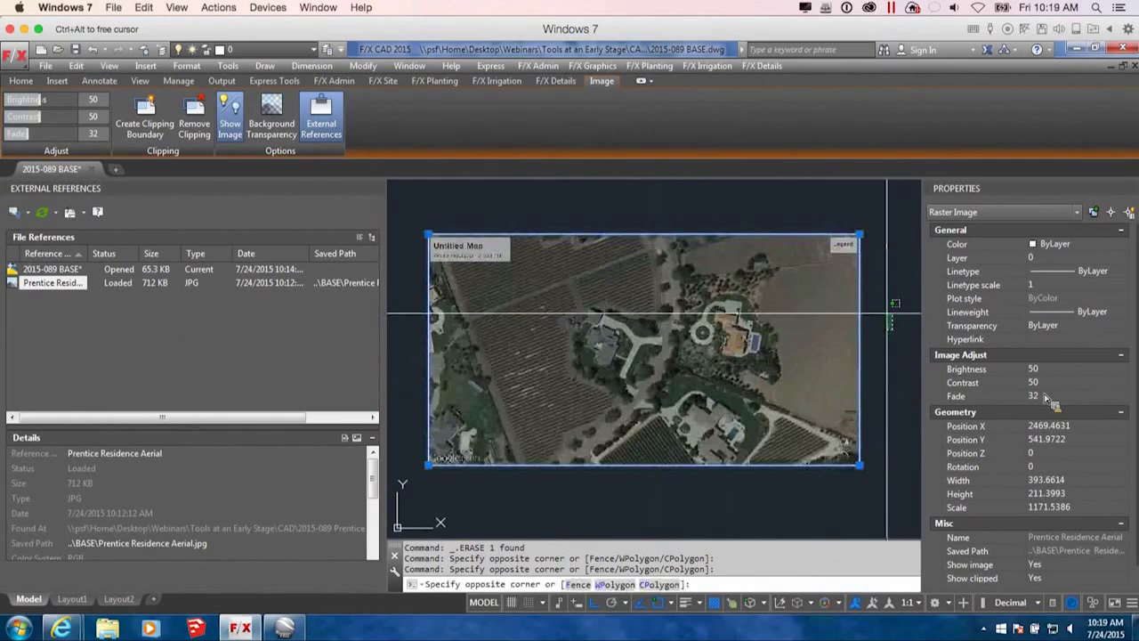
key("Escape")
key("Escape")
scroll(884, 314, "down", 4)
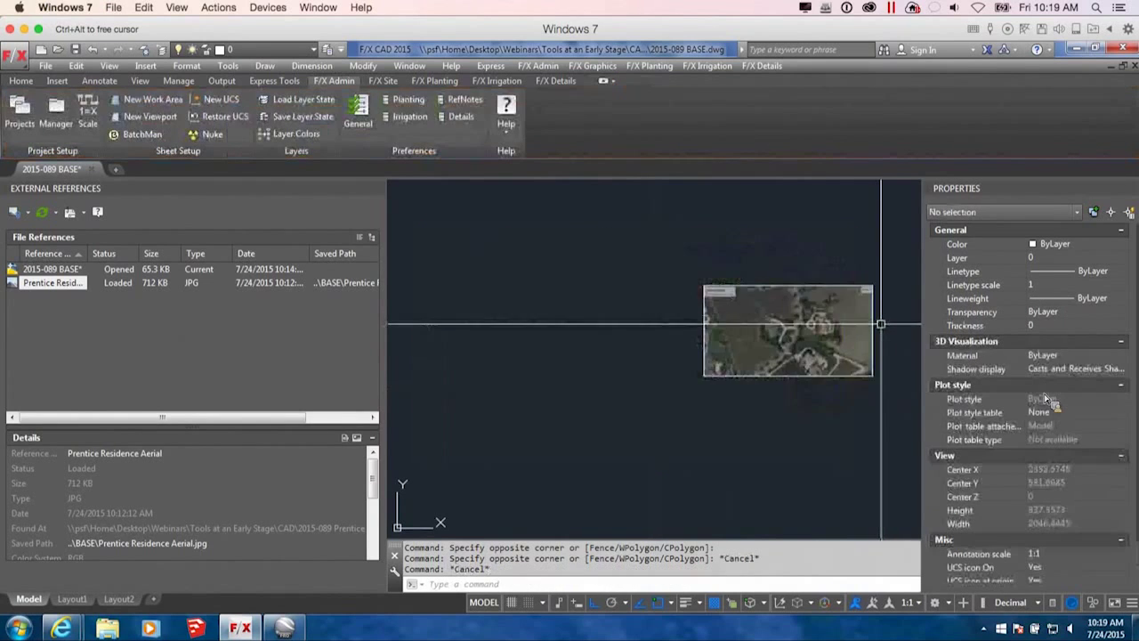
middle_click_drag(880, 312, 814, 323)
Zoom onto the main house and draw an angled polyline along its lower edge with Ortho off.
scroll(718, 312, "up", 2)
scroll(718, 312, "up", 5)
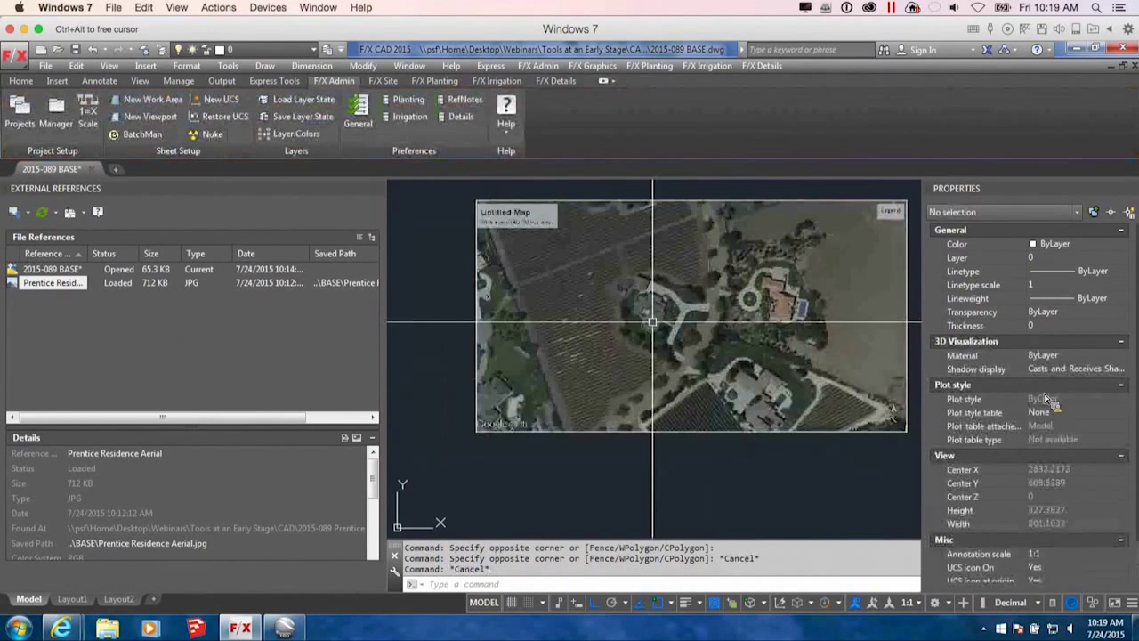
mouse_move(653, 321)
middle_mouse_down()
mouse_move(763, 293)
mouse_move(777, 339)
mouse_move(703, 395)
middle_mouse_up()
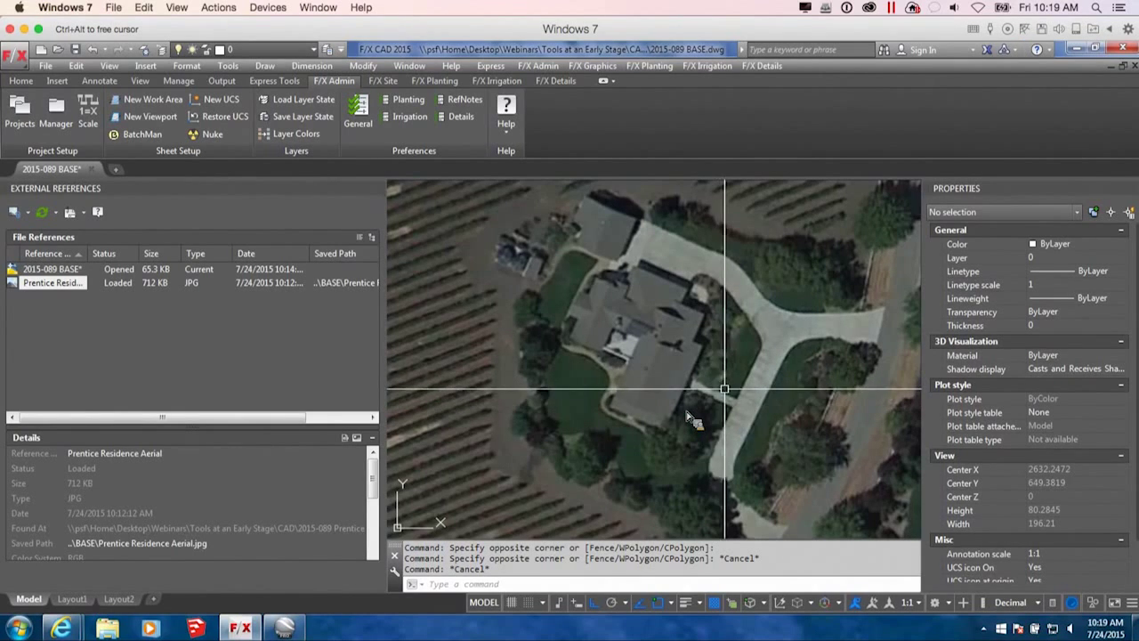
type("PL")
key("Return")
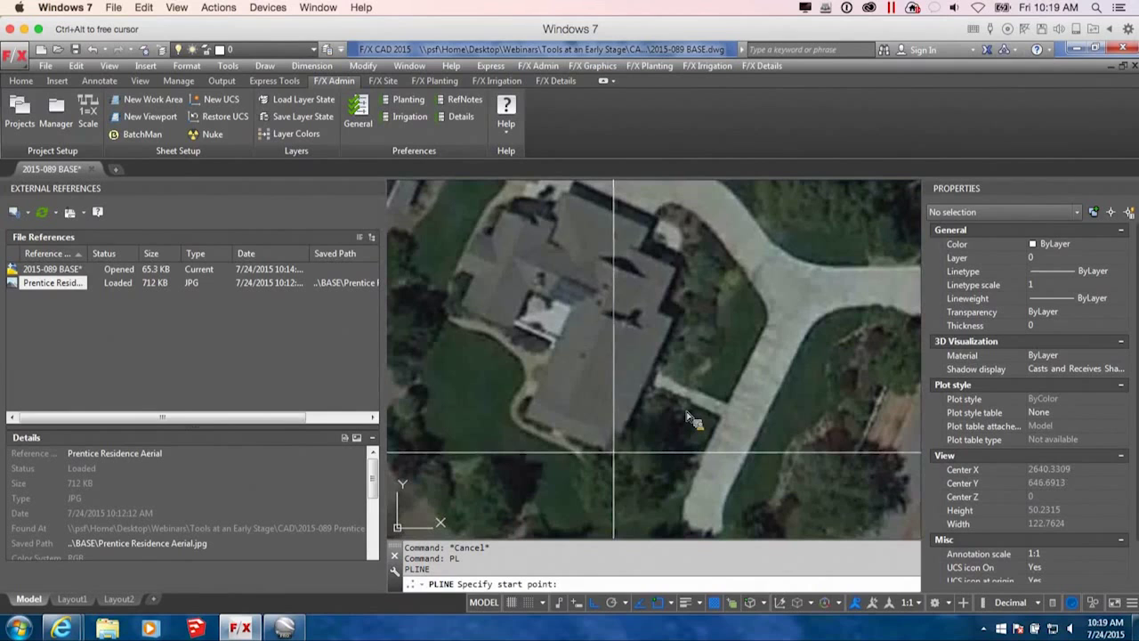
left_click(613, 452)
key("F8")
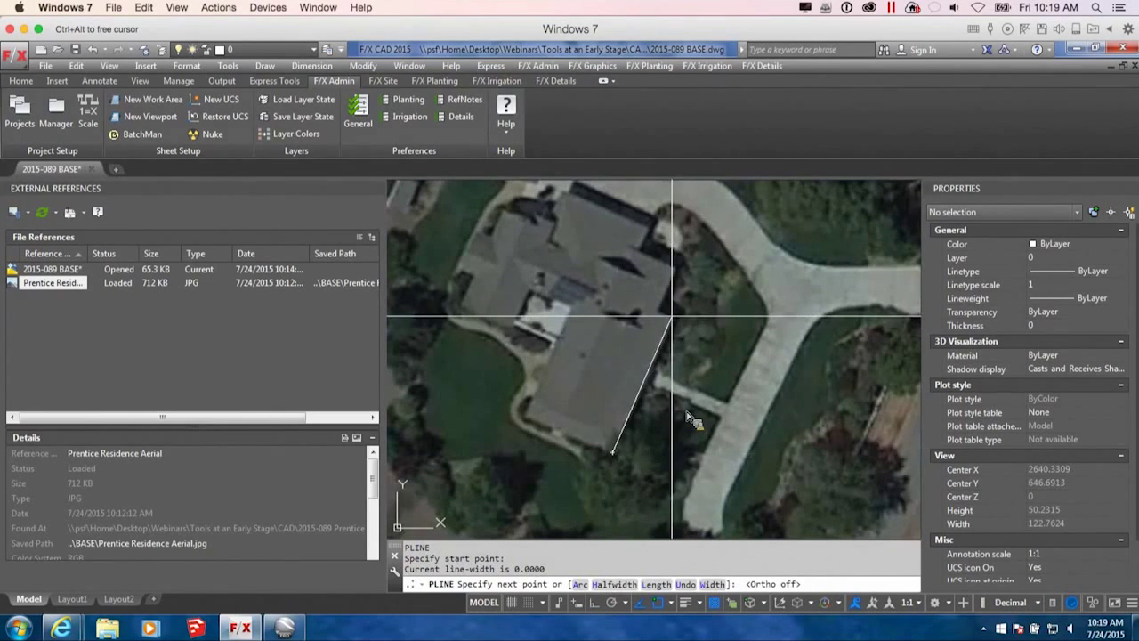
left_click(672, 318)
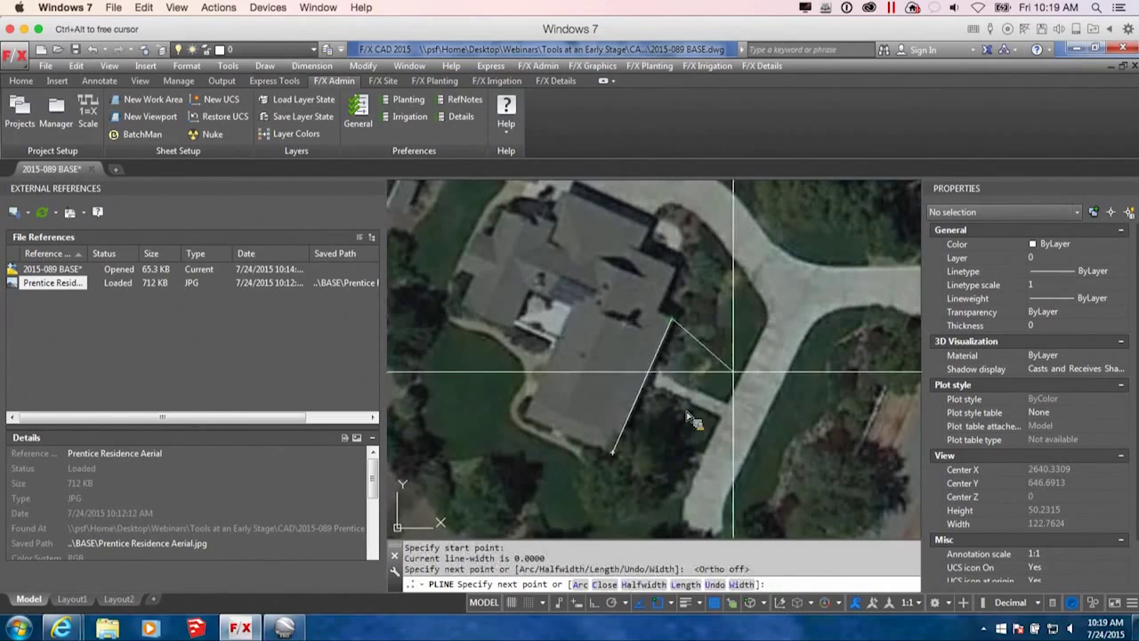
key("Return")
scroll(714, 374, "down", 3)
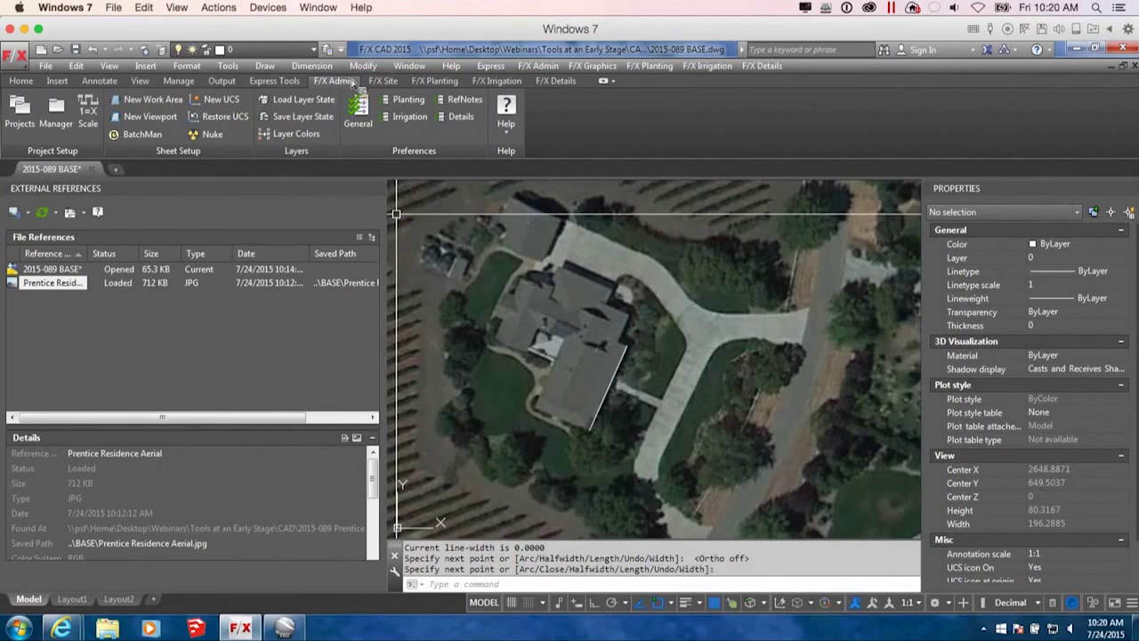
Define a new UCS named RESIDENCE from origin, X and Y points on the house edge.
left_click(223, 99)
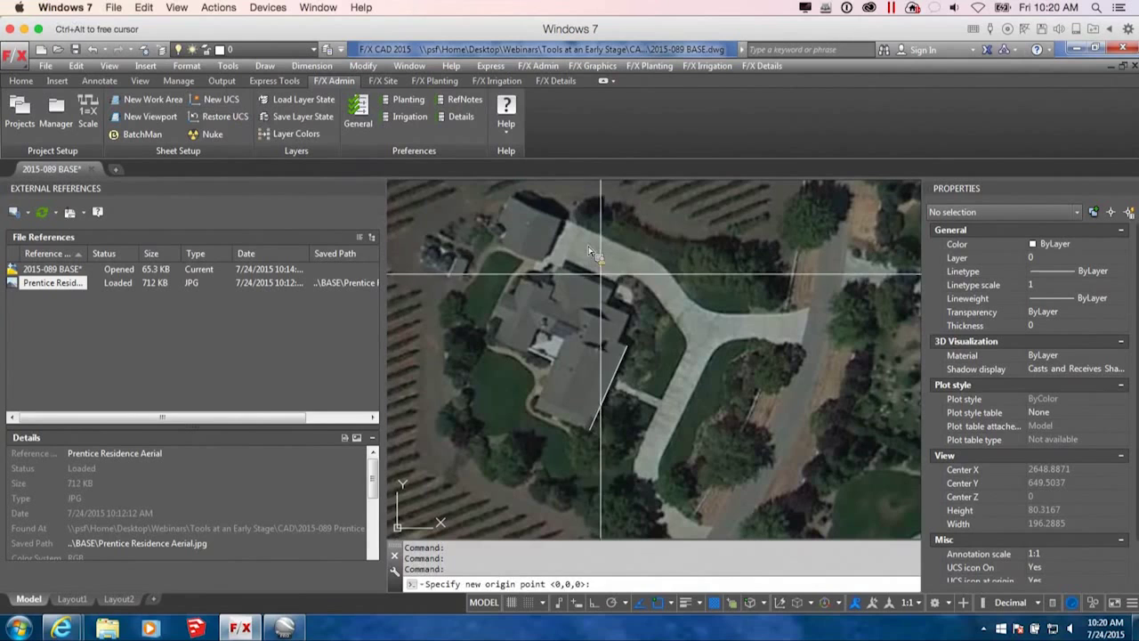
left_click(596, 423)
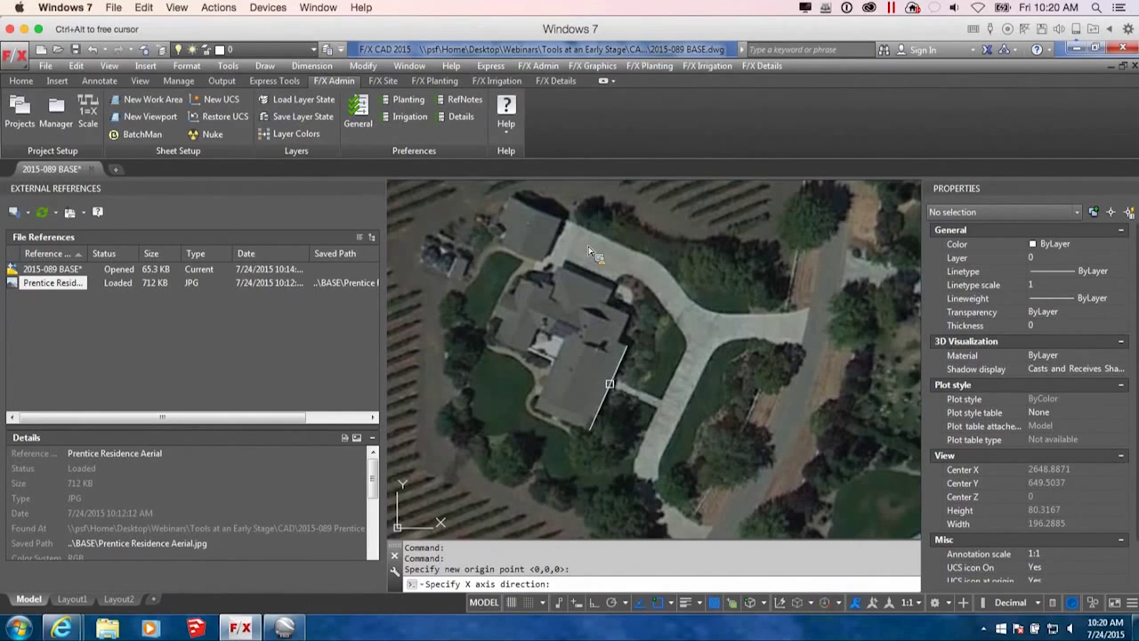
left_click(610, 384)
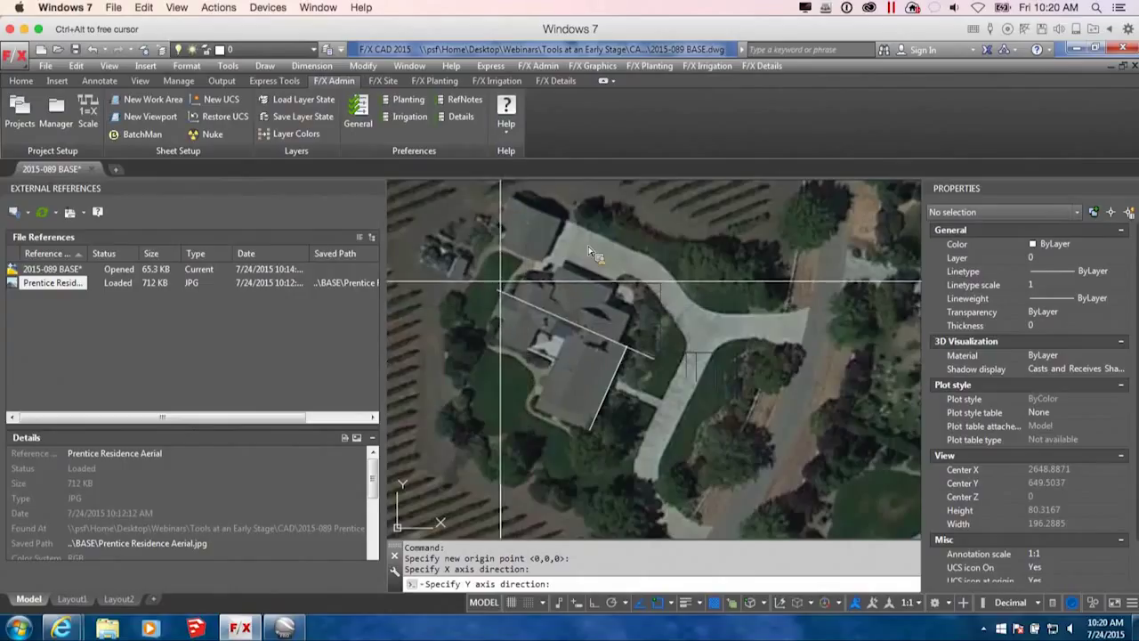
left_click(589, 253)
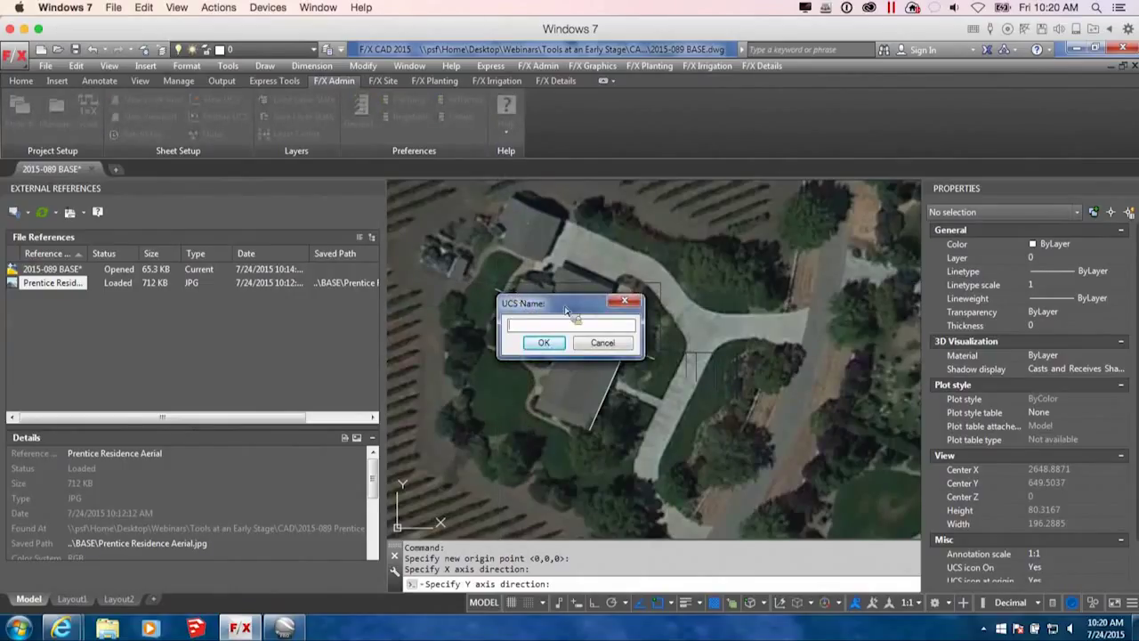
type("RESIDENCE")
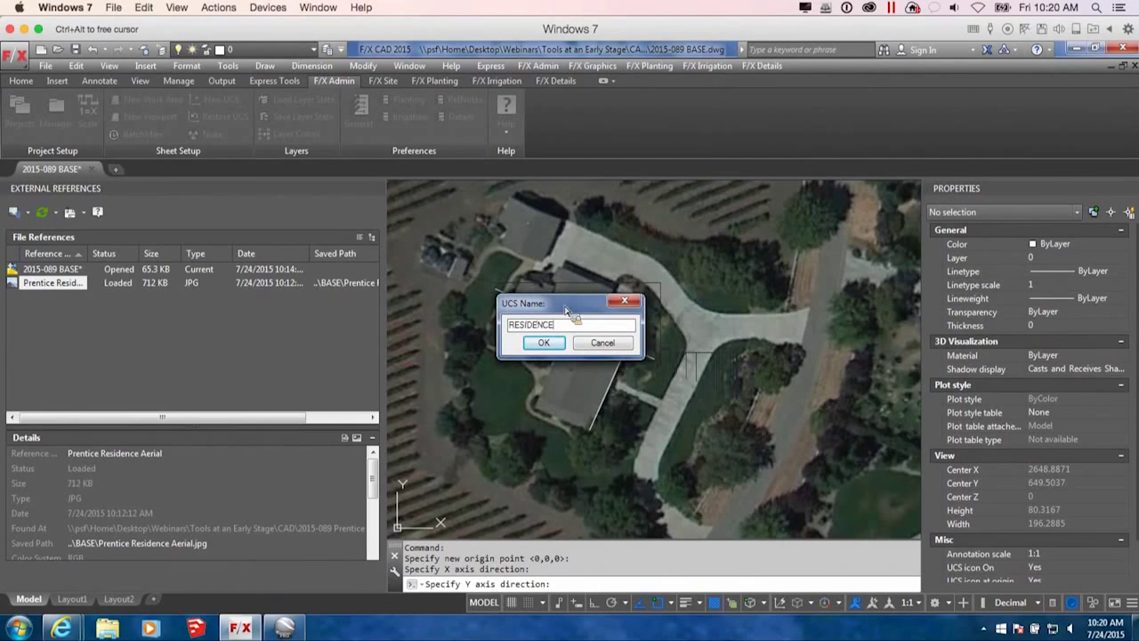
key("Return")
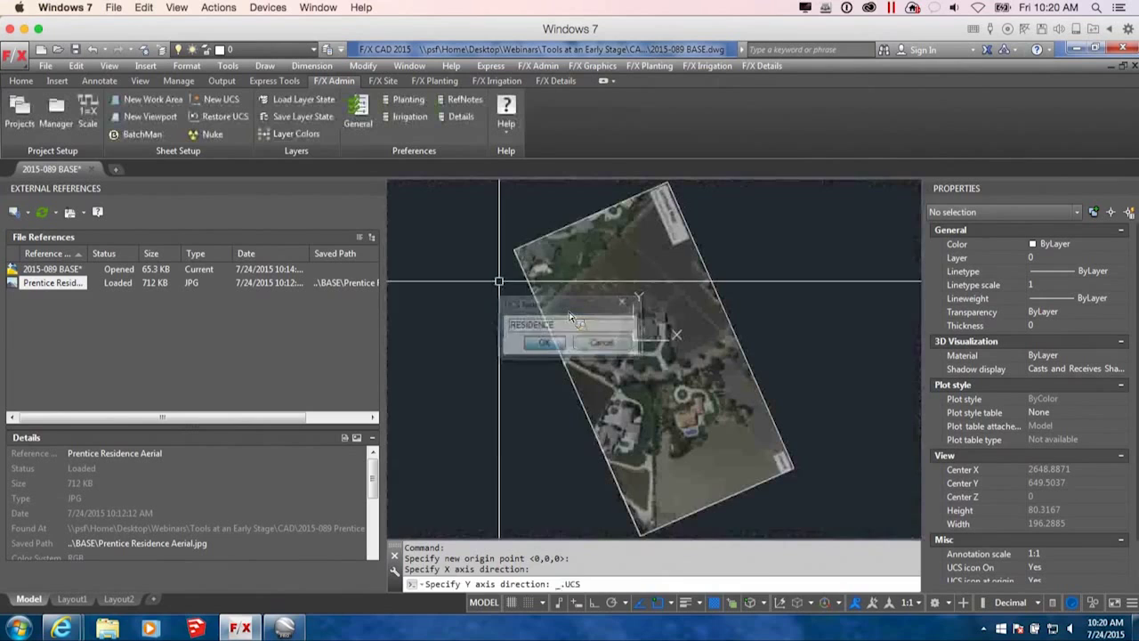
scroll(623, 391, "up", 5)
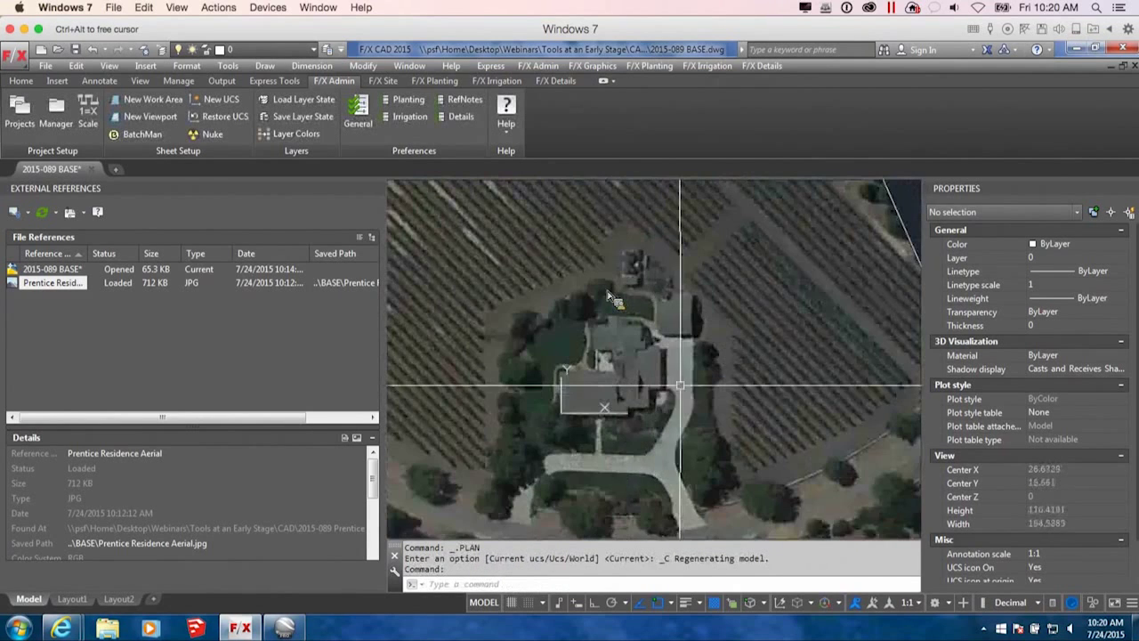
scroll(633, 409, "down", 5)
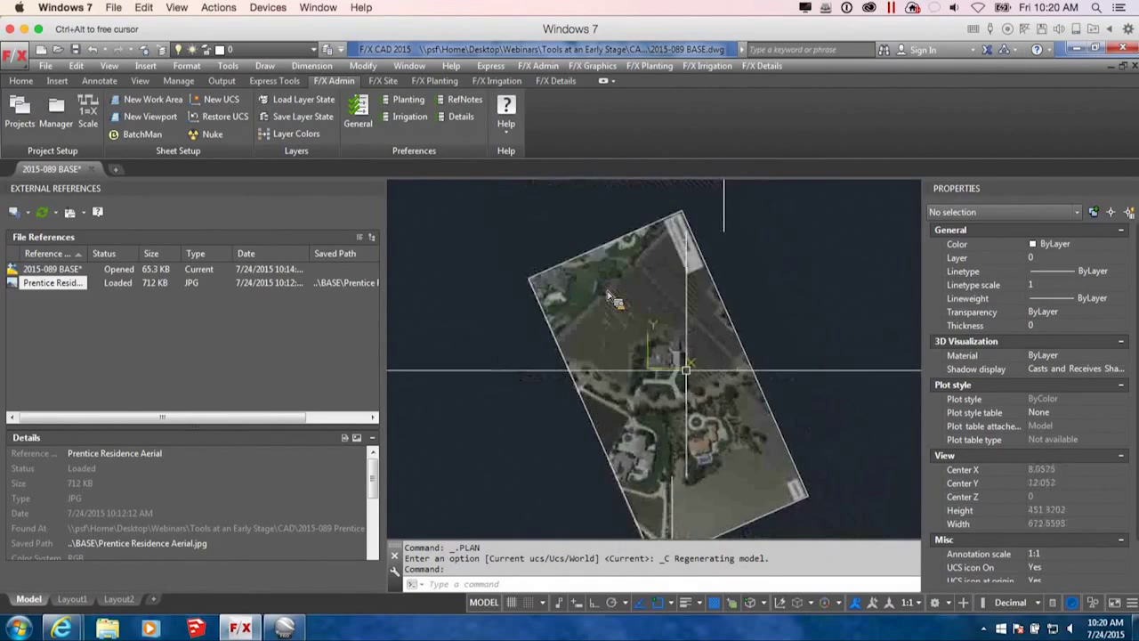
Save the 2015-089 BASE drawing.
left_click(76, 49)
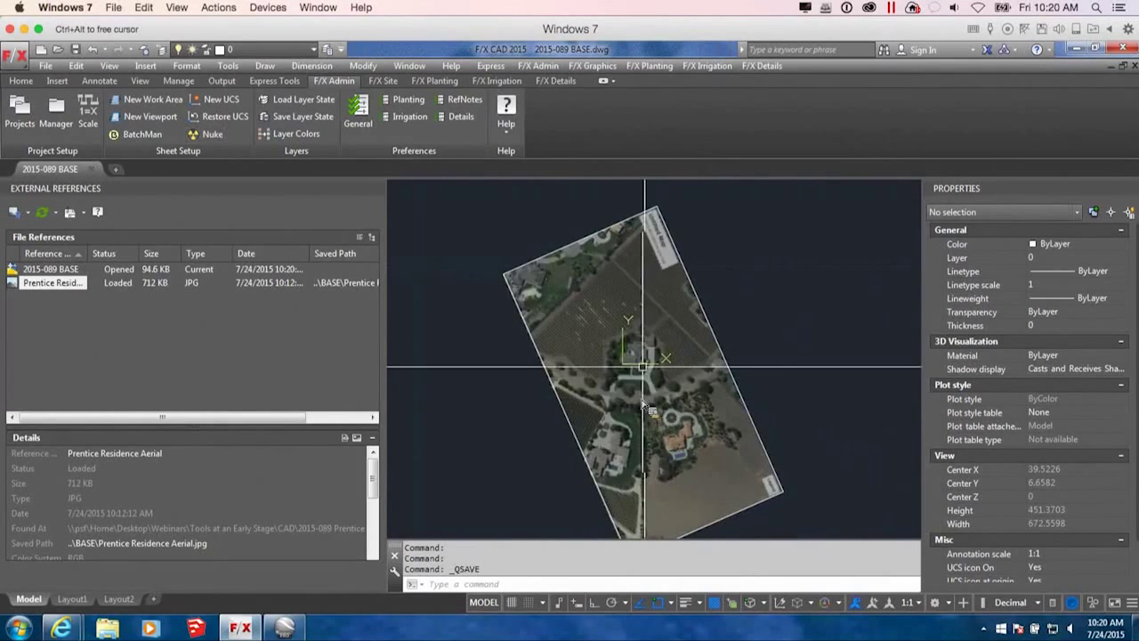
scroll(643, 403, "up", 5)
scroll(644, 403, "up", 2)
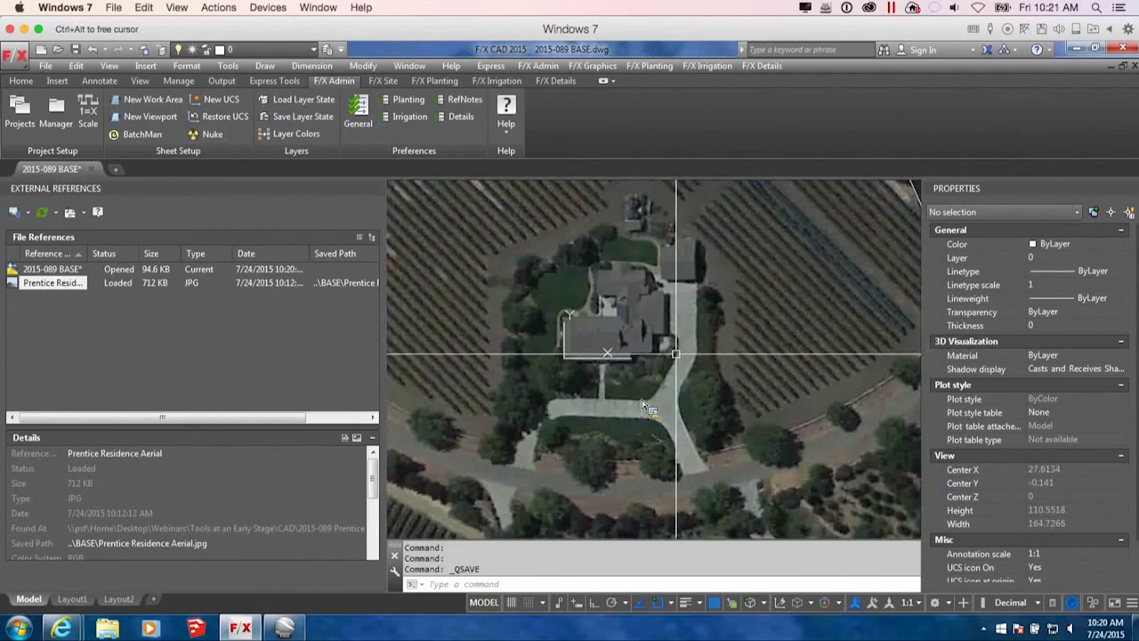
scroll(643, 403, "down", 4)
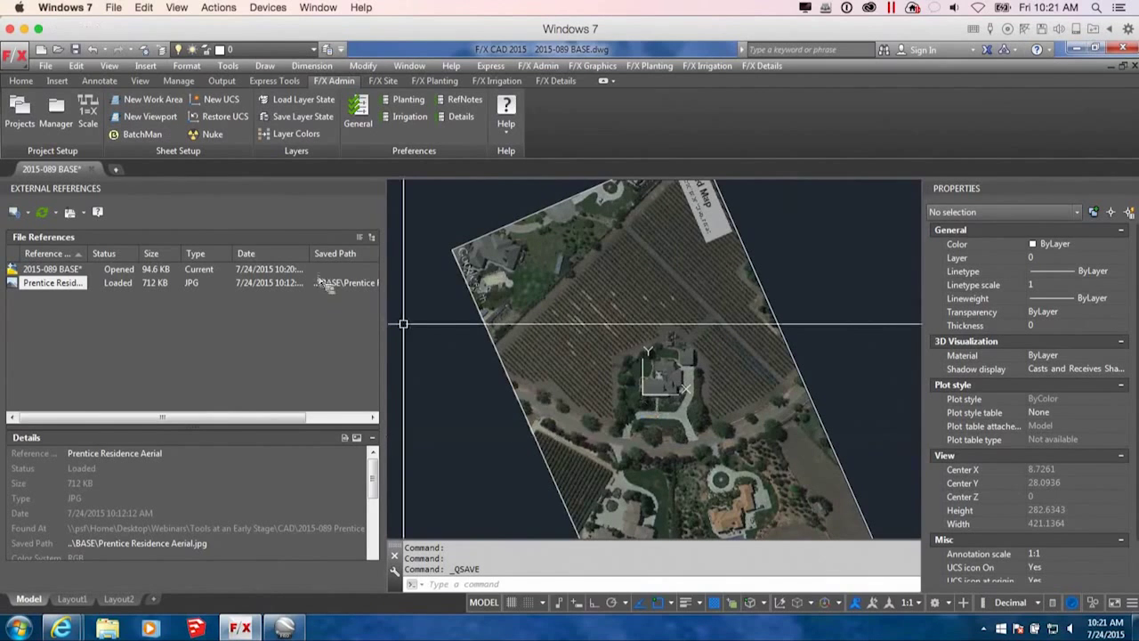
Start a new drawing from the metres LFX template, then cancel a second new-drawing dialog.
left_click(115, 169)
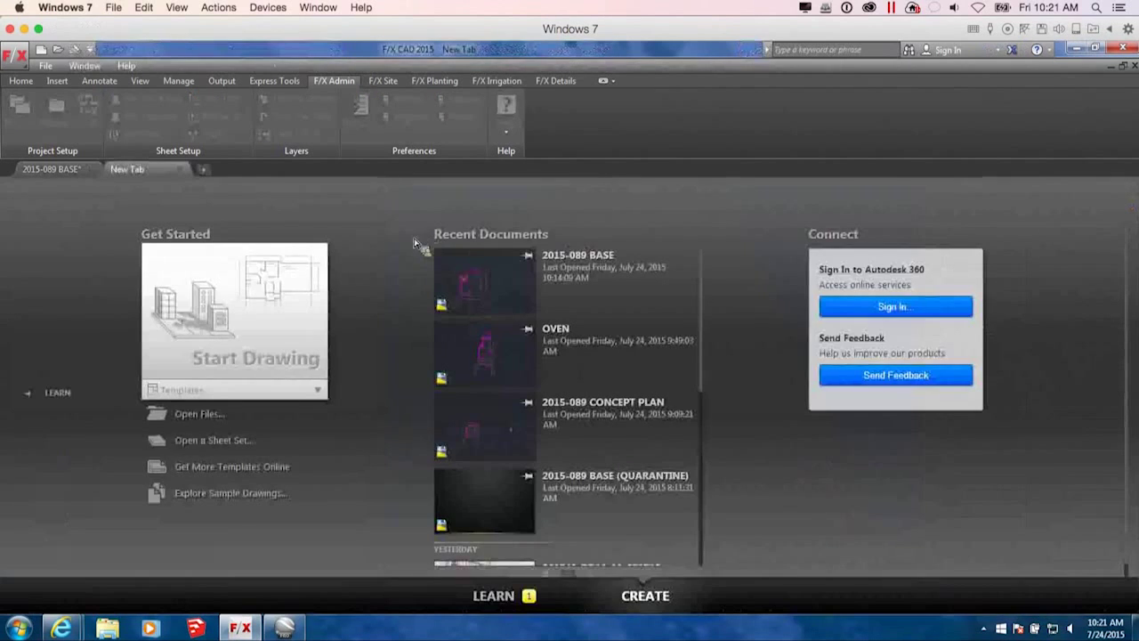
left_click(318, 390)
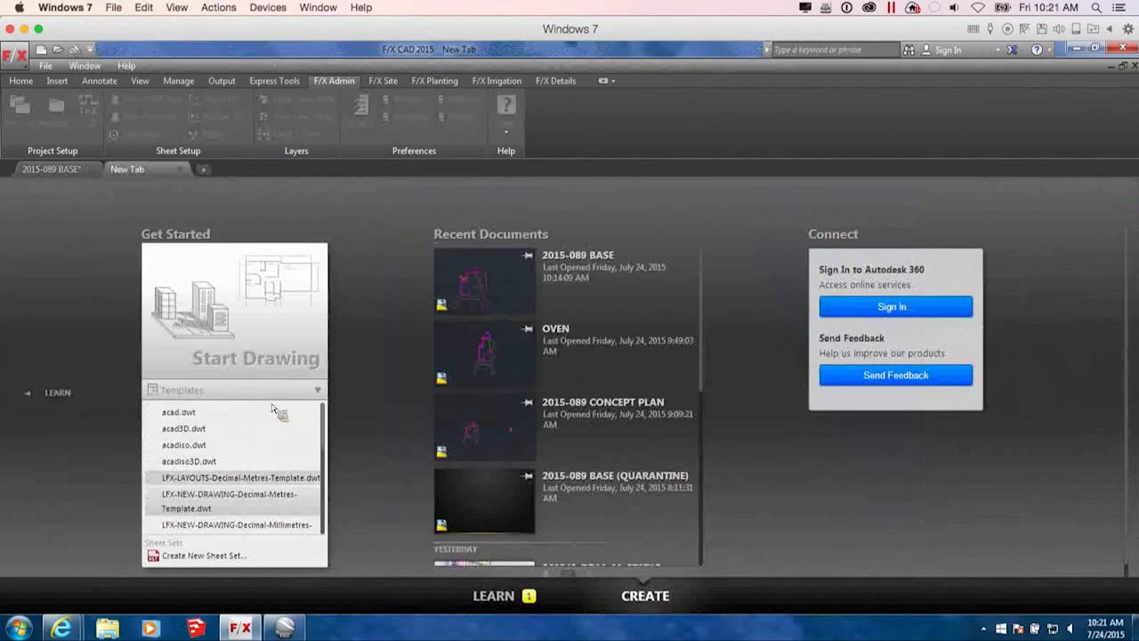
left_click(252, 503)
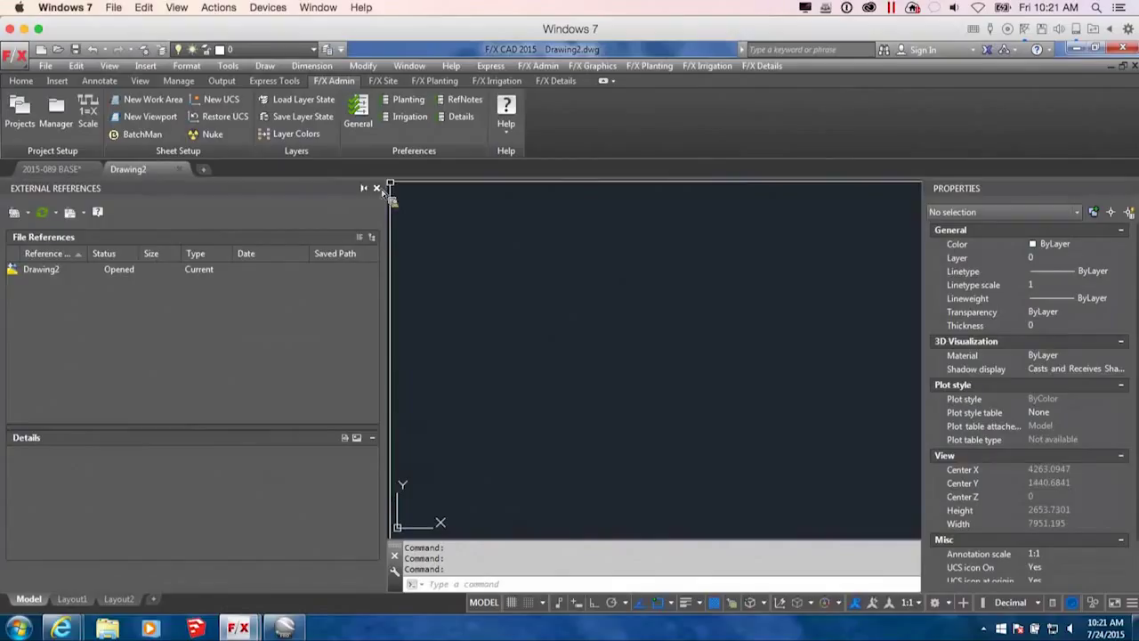
scroll(579, 294, "down", 5)
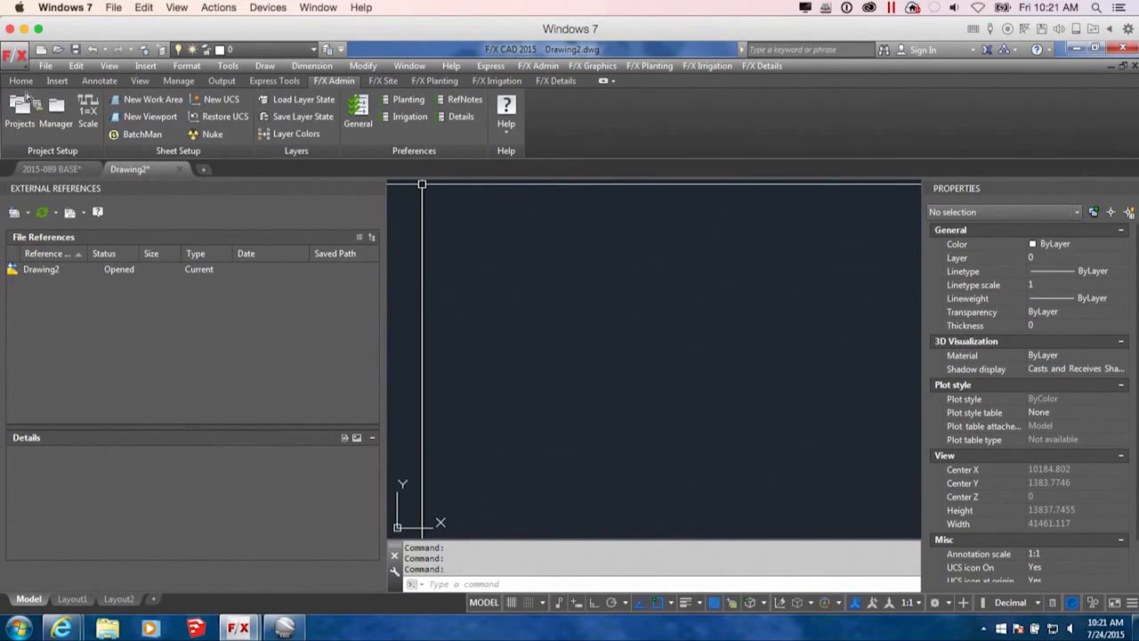
key("ctrl+n")
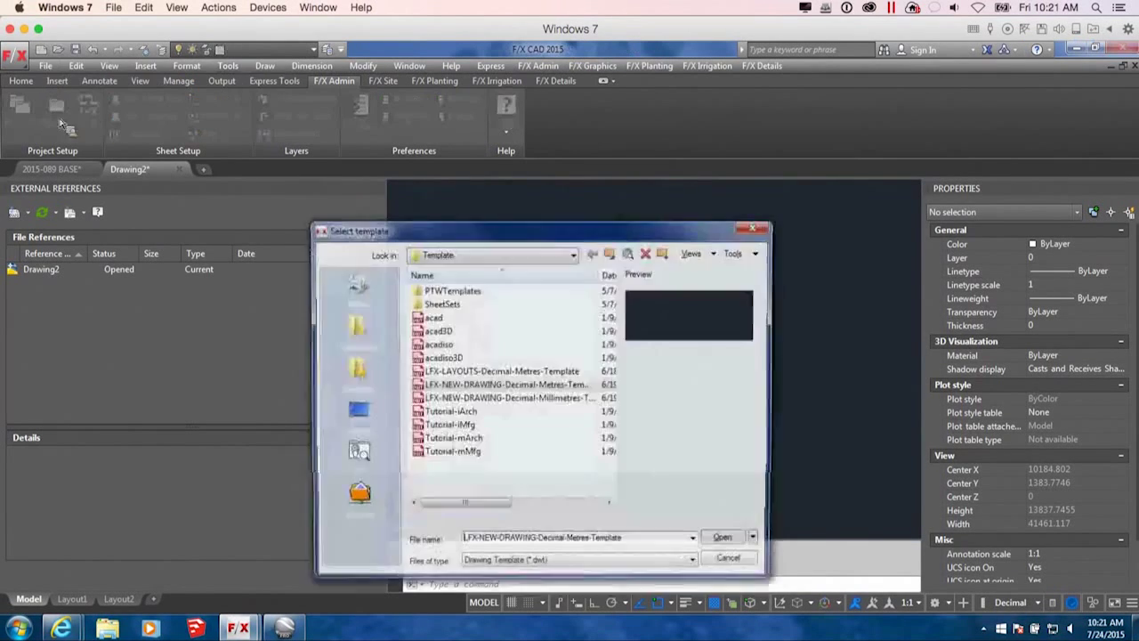
left_click(750, 229)
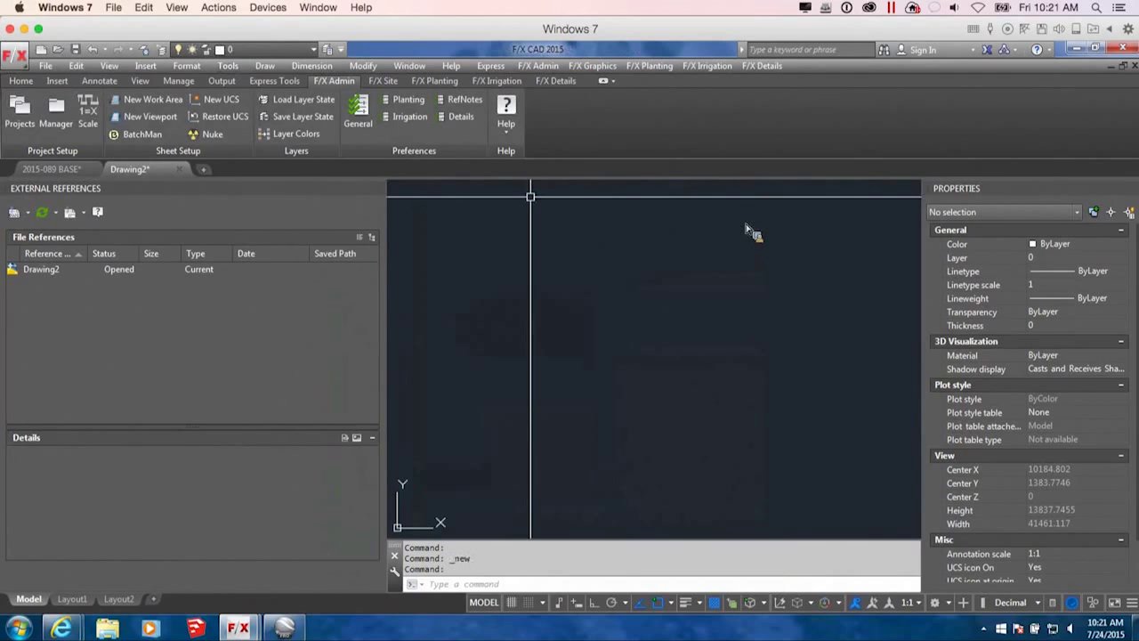
Save the drawing as 2015-089 CONCEPT PLAN in WORKING DWG, replacing the existing file.
left_click(14, 55)
left_click(89, 199)
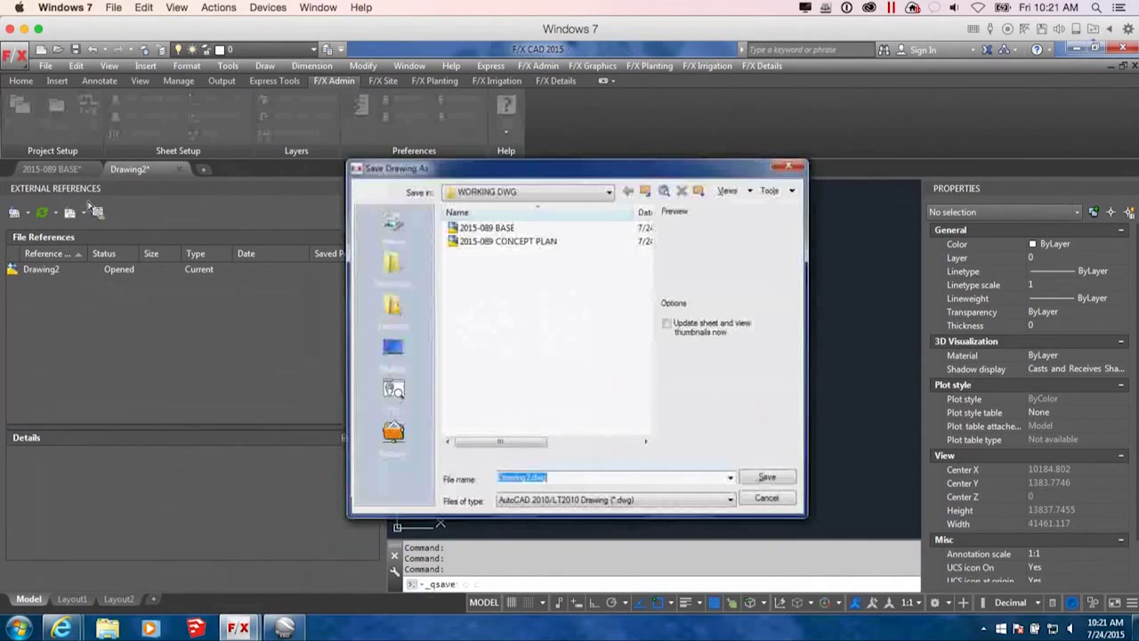
left_click(610, 192)
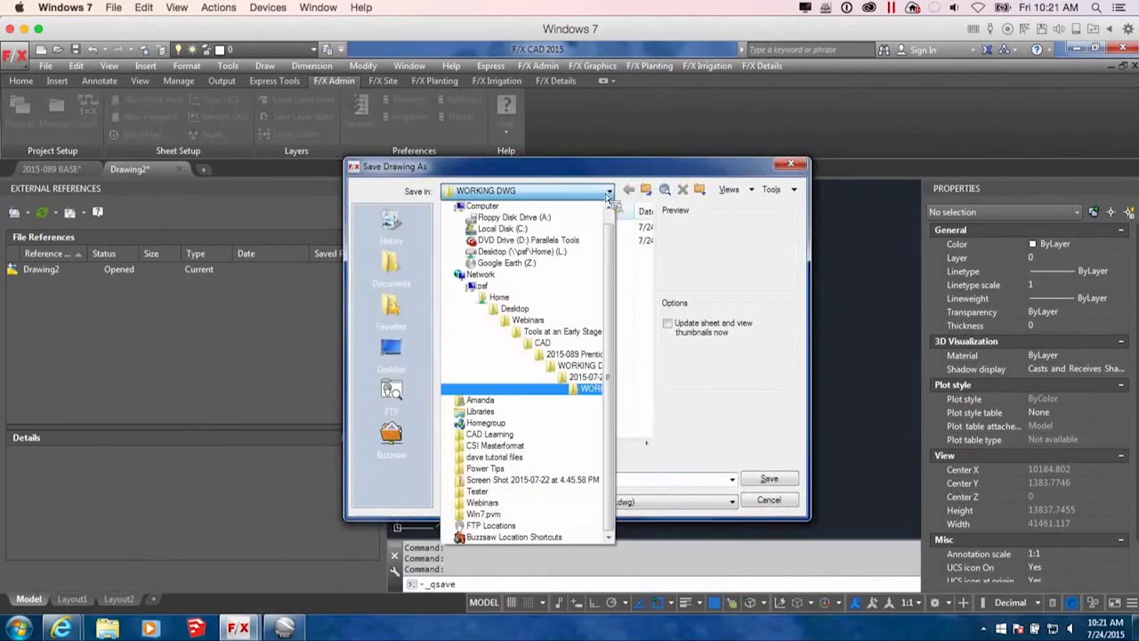
left_click(590, 390)
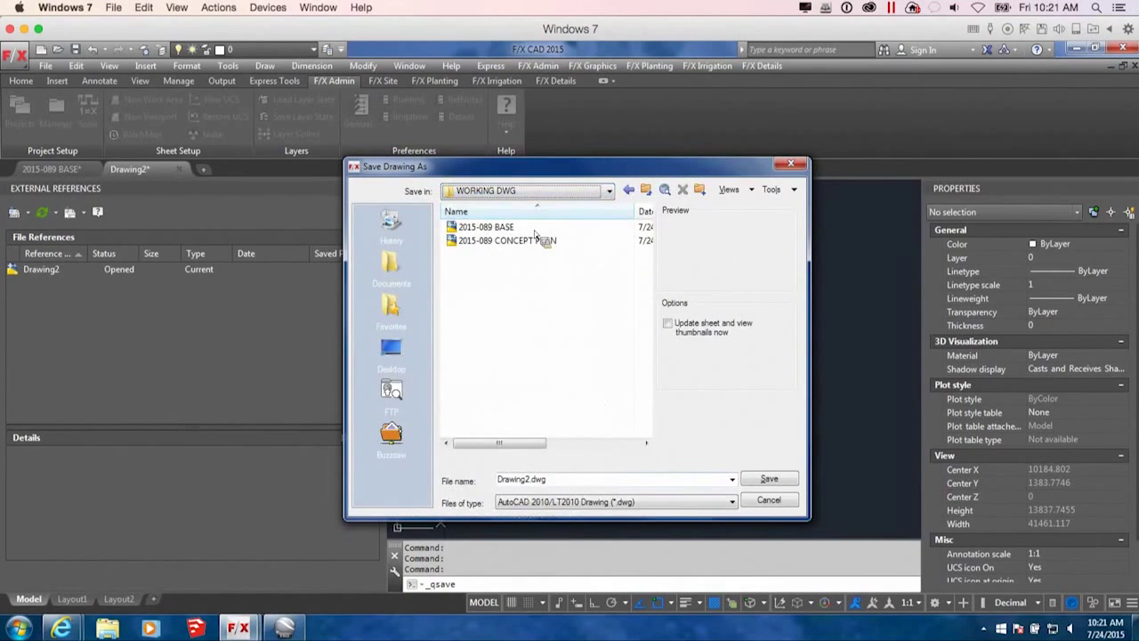
left_click(503, 241)
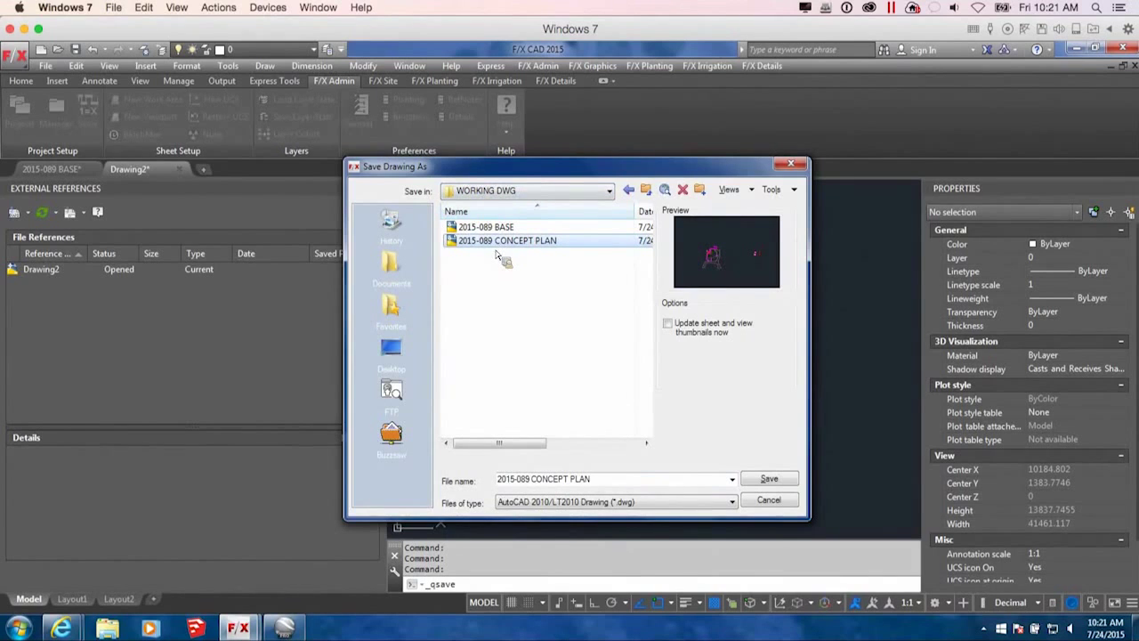
left_click(768, 478)
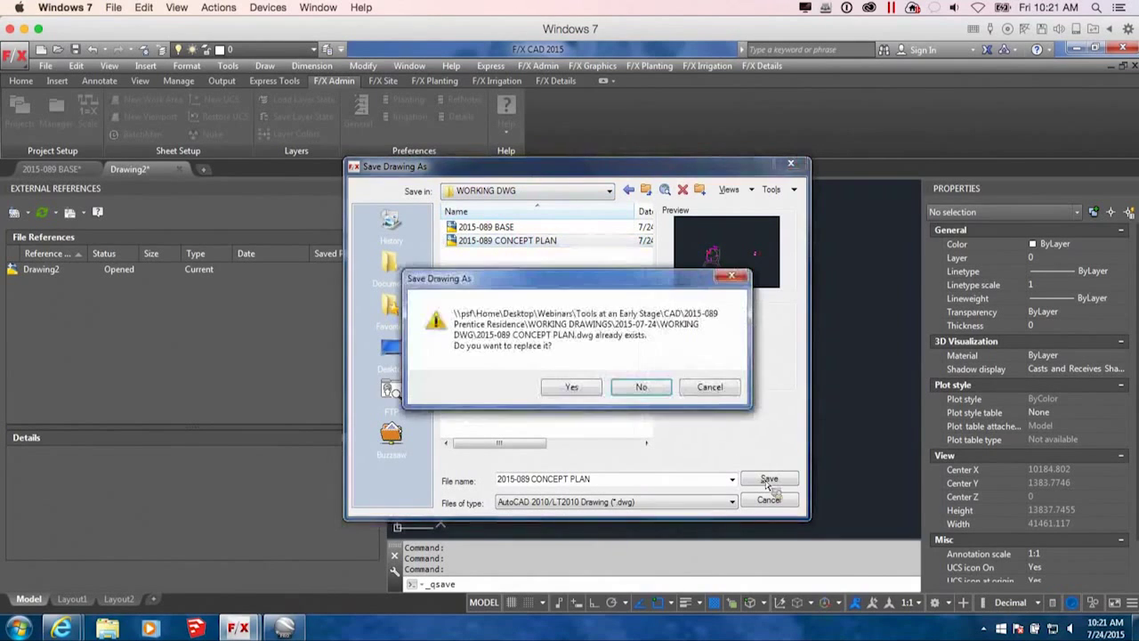
left_click(574, 387)
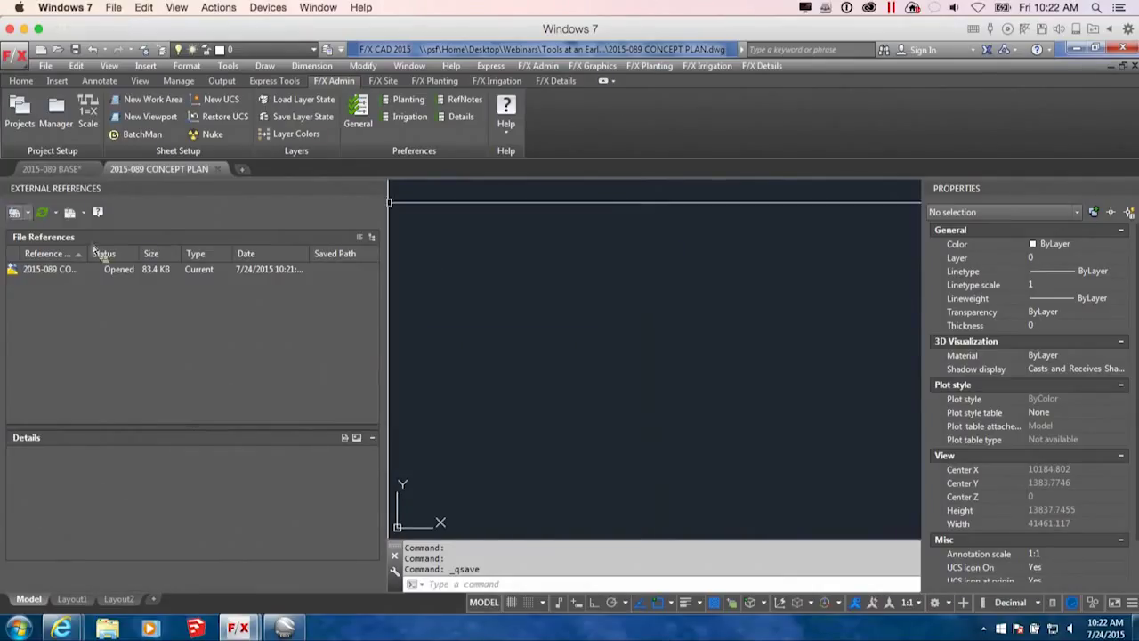
left_click(14, 213)
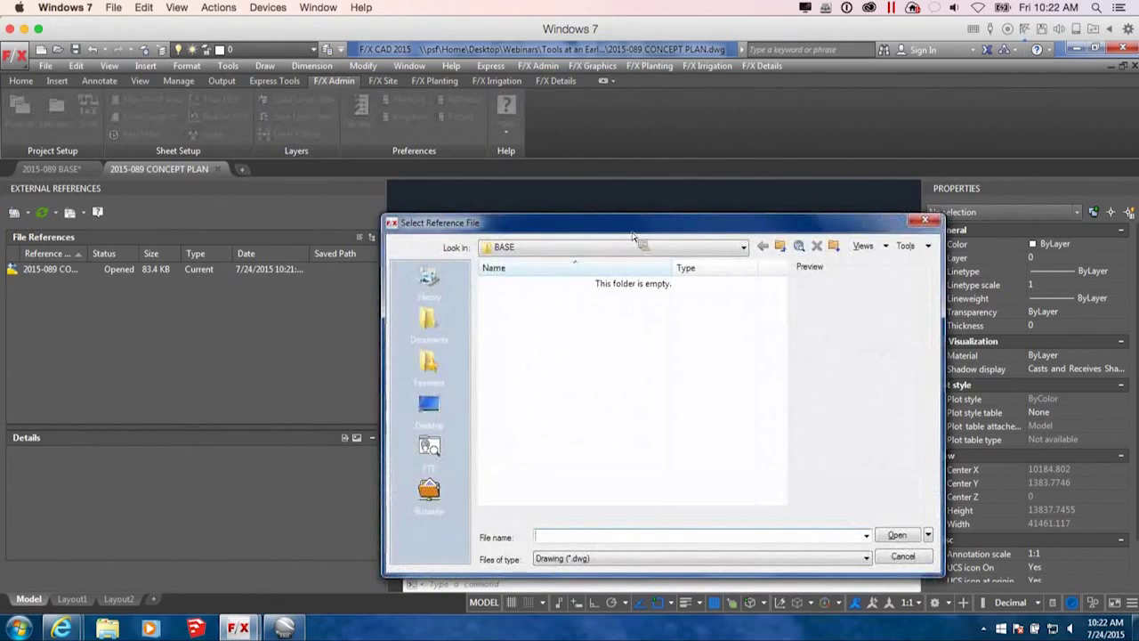
Browse to 2015-07-24 > WORKING DWG and open 2015-089 BASE for attaching as an xref.
left_click(566, 196)
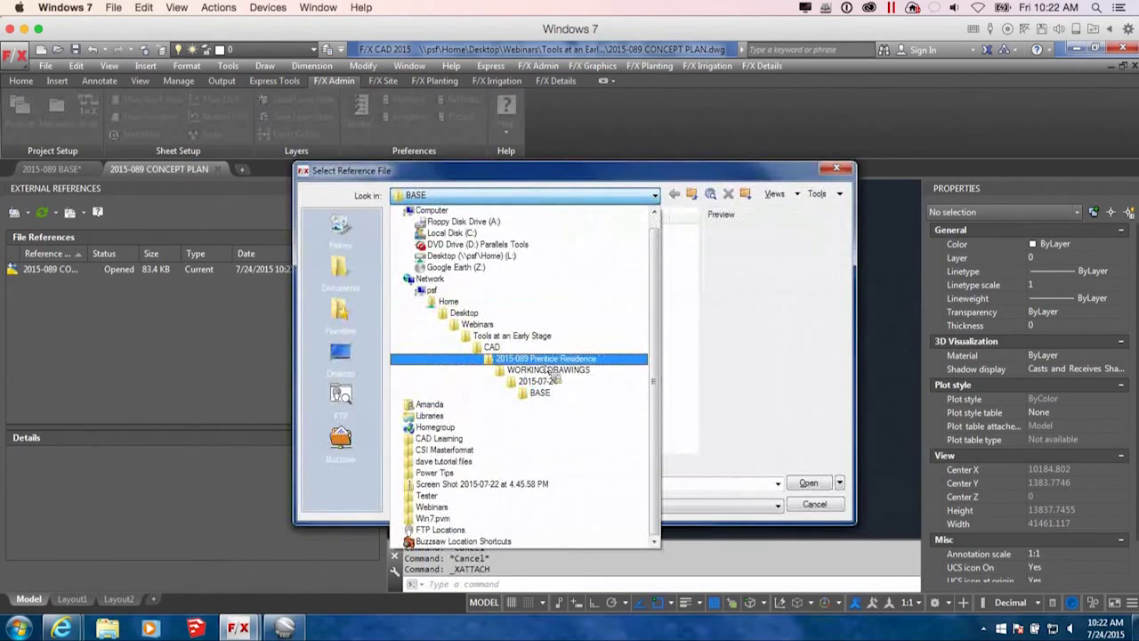
left_click(549, 383)
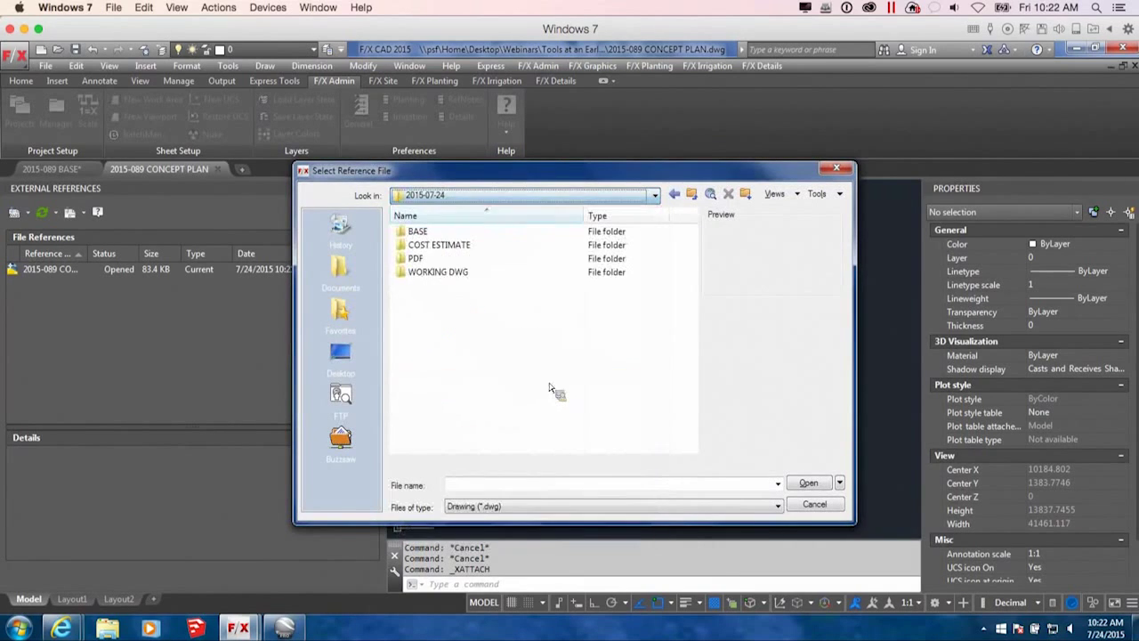
left_click(449, 274)
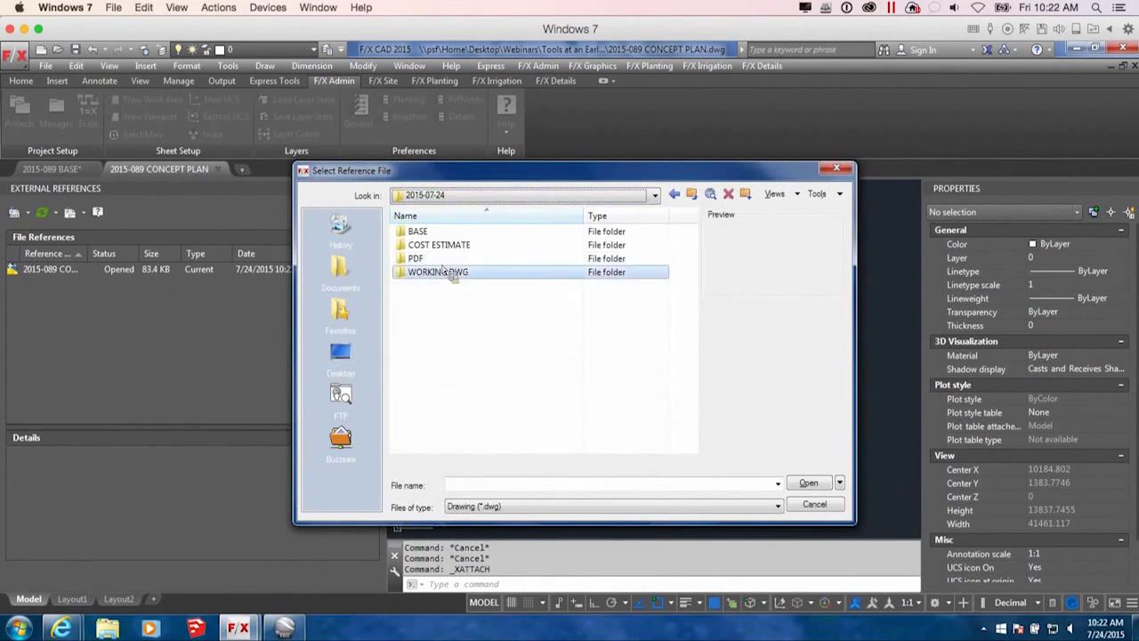
double_click(449, 274)
left_click(459, 233)
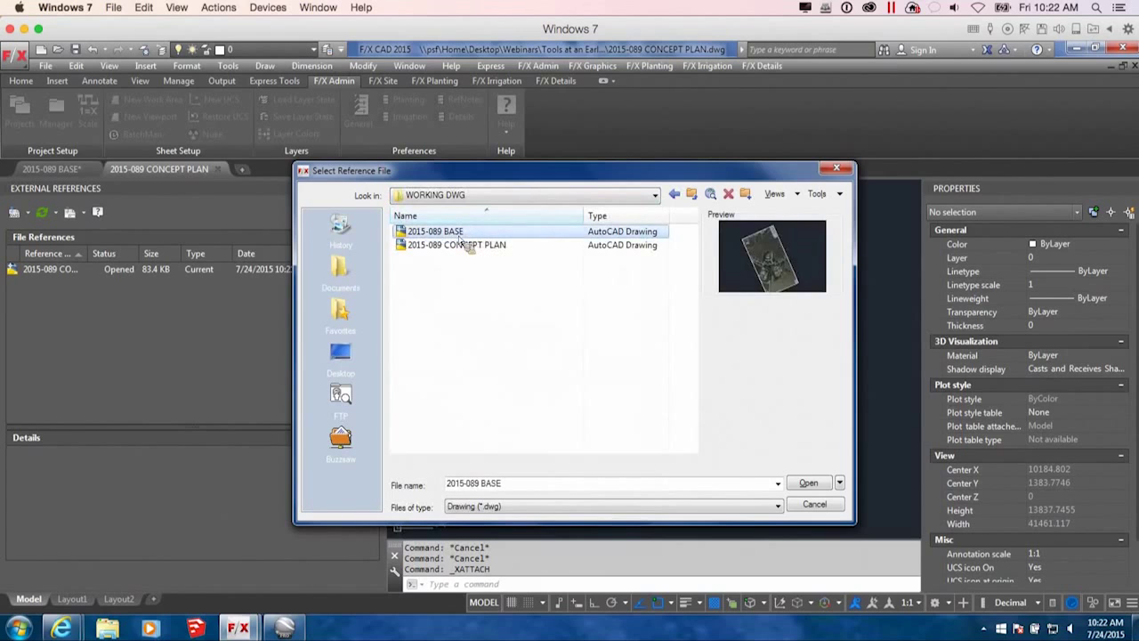
left_click(809, 485)
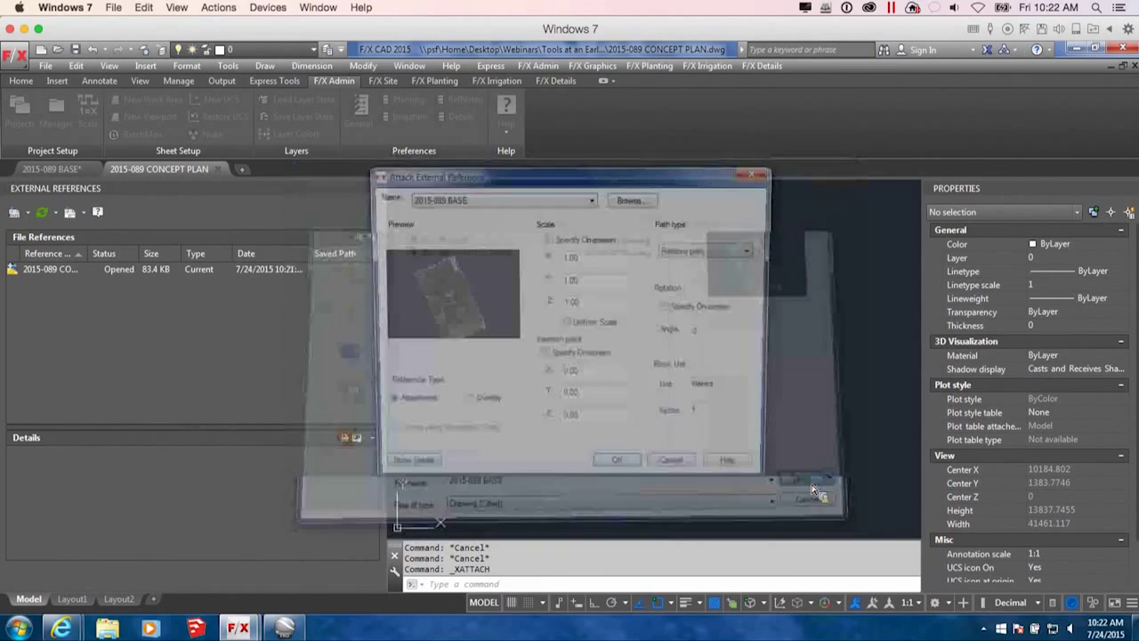
left_click_drag(739, 176, 813, 196)
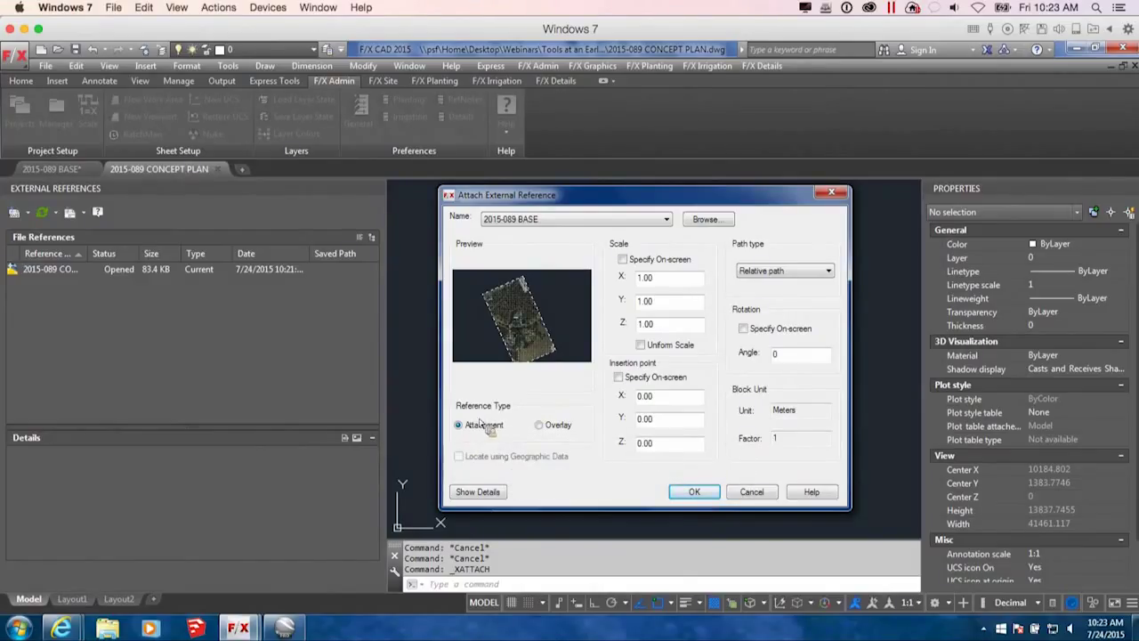
Attach 2015-089 BASE and zoom to extents to show the whole aerial.
left_click(695, 491)
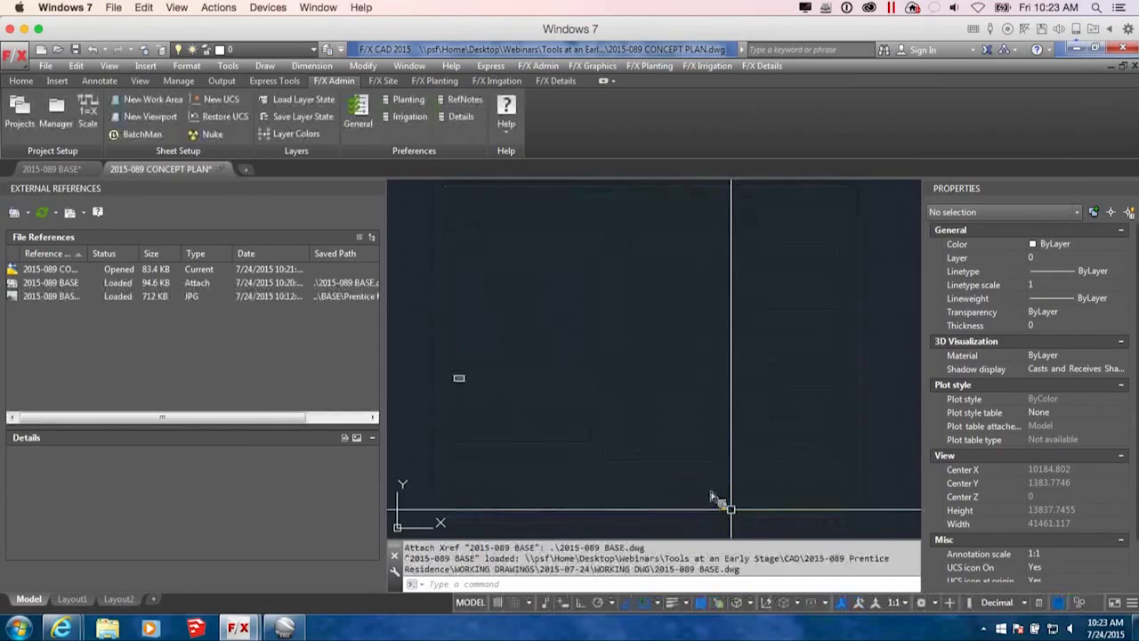
middle_click_drag(465, 405, 665, 379)
type("z")
key("Return")
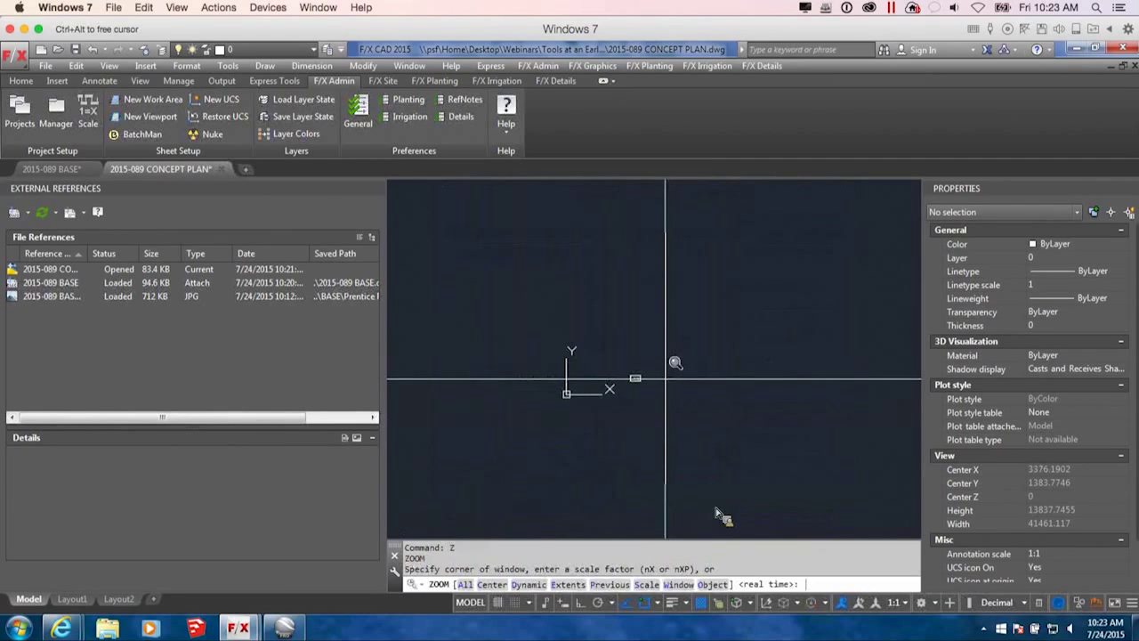
type("e")
key("Return")
scroll(686, 381, "down", 4)
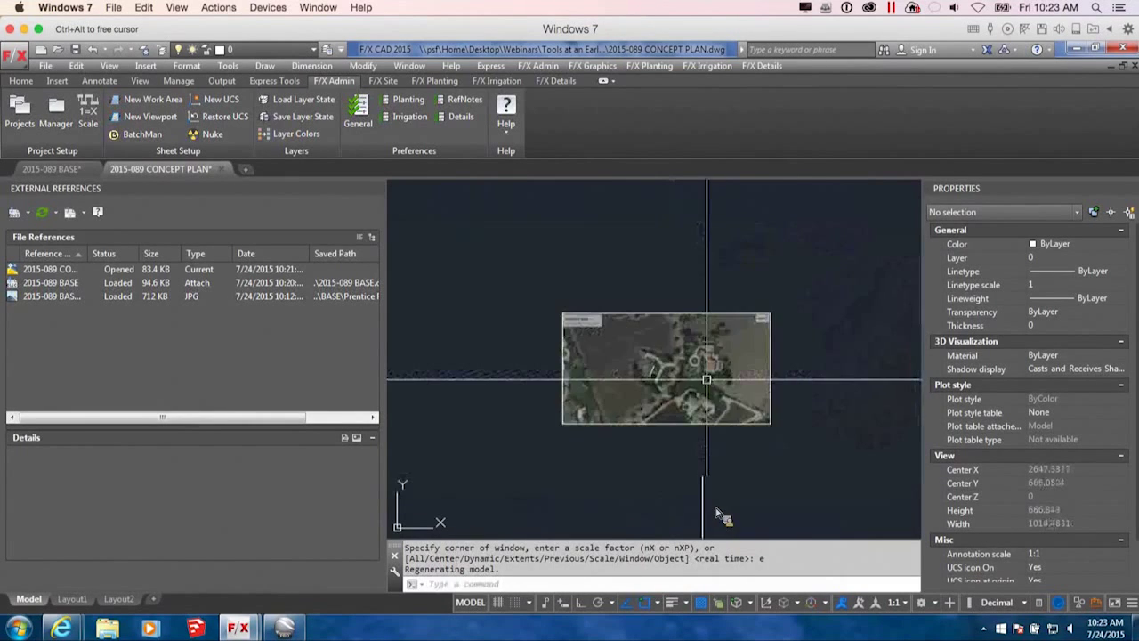
scroll(628, 385, "up", 4)
scroll(721, 365, "down", 2)
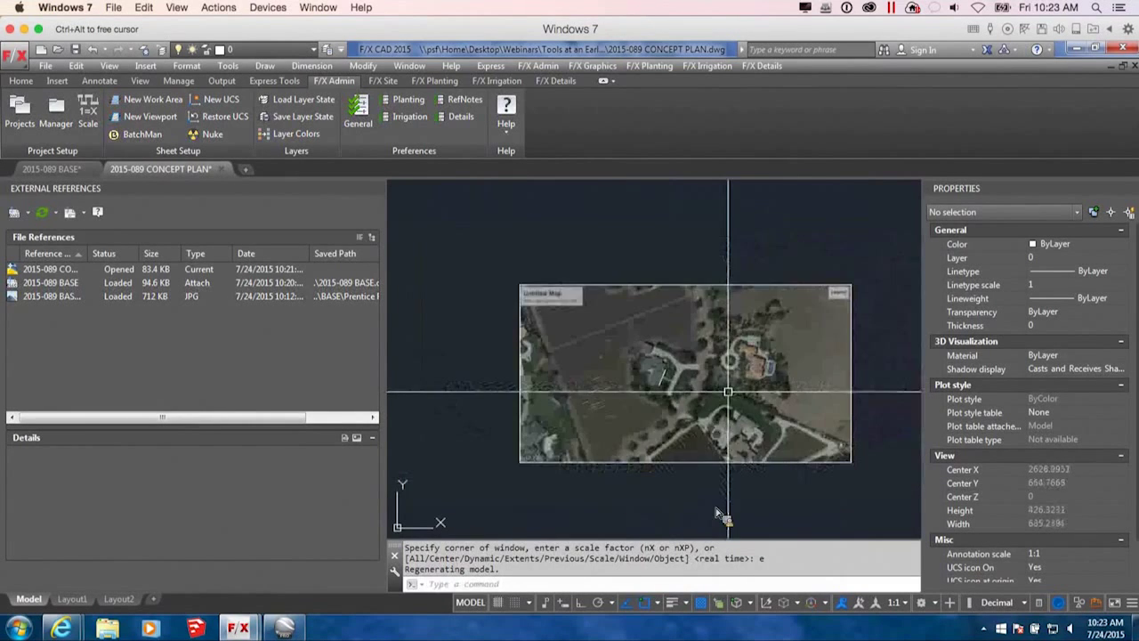
Create a RESIDENCE UCS with its origin and X axis set along the house.
left_click(221, 99)
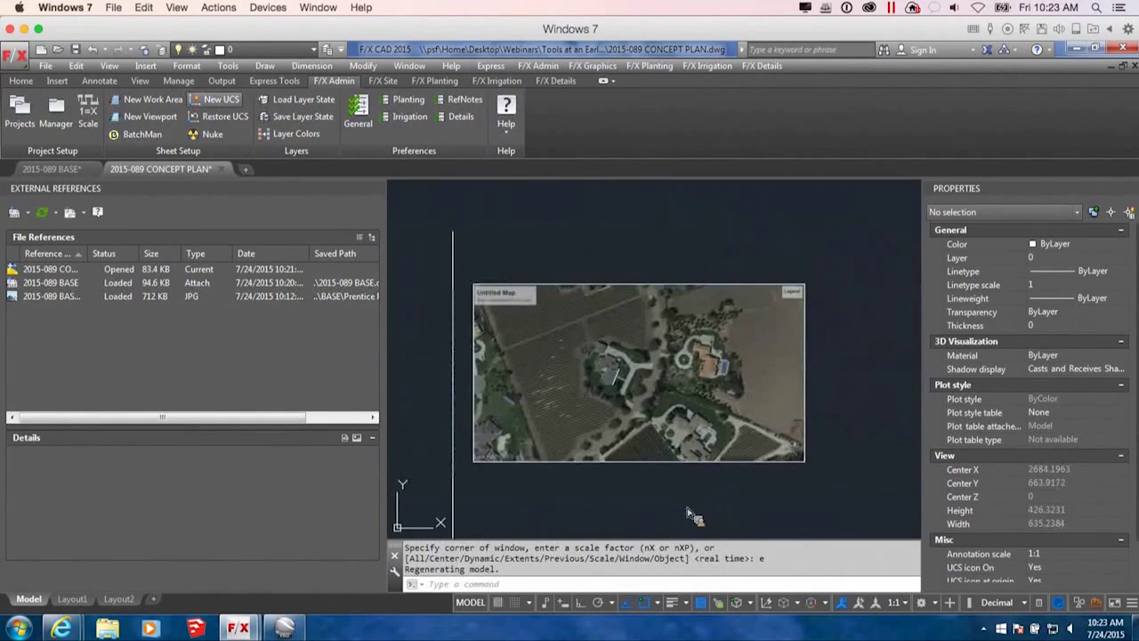
scroll(602, 381, "up", 4)
left_click(603, 378)
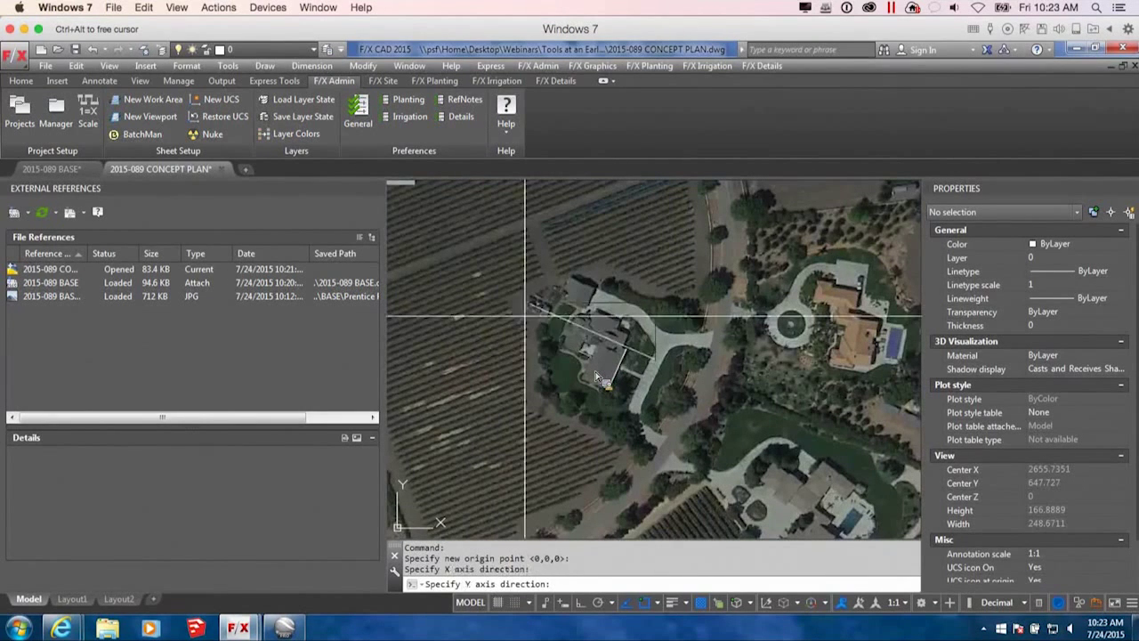
left_click(591, 366)
type("RESIDENCE")
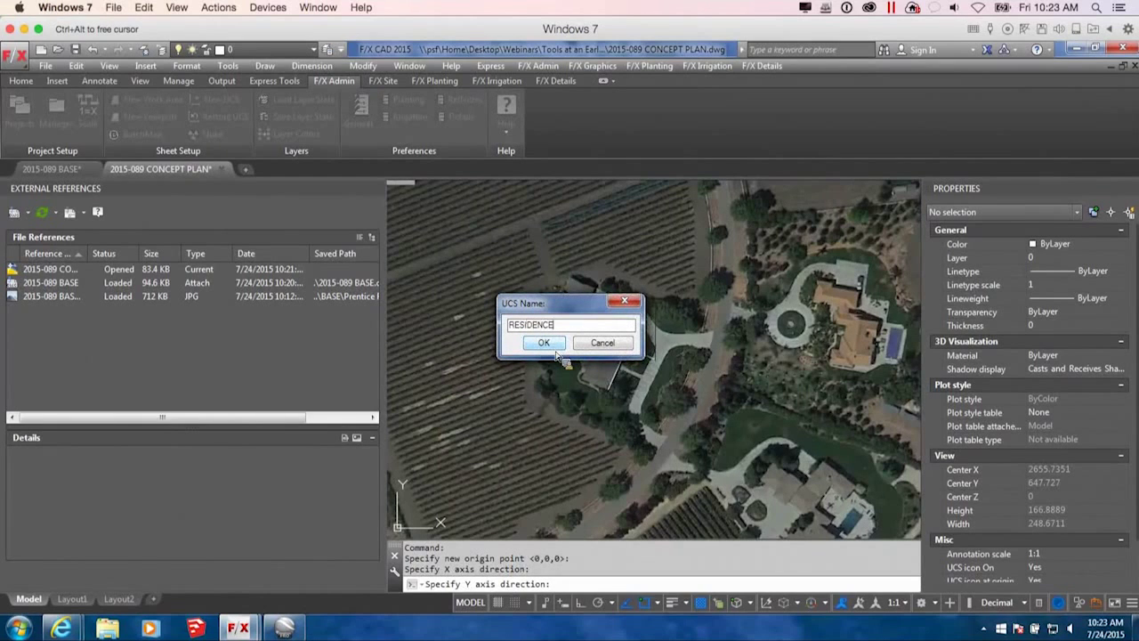
left_click(545, 344)
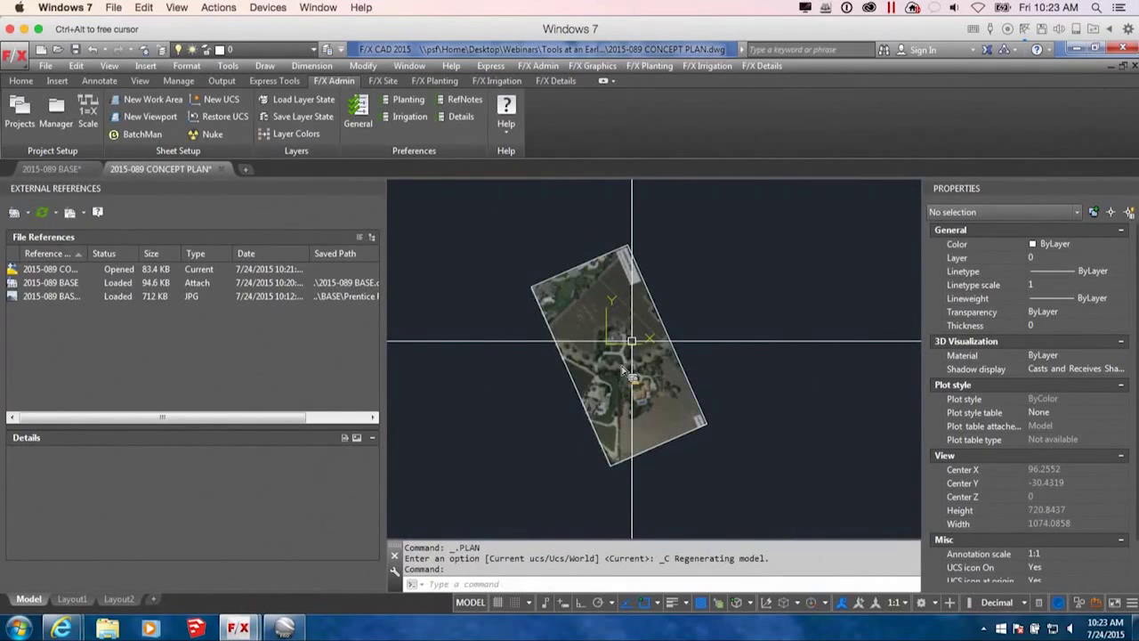
Save the CONCEPT PLAN drawing and close the External References panel.
scroll(623, 369, "up", 4)
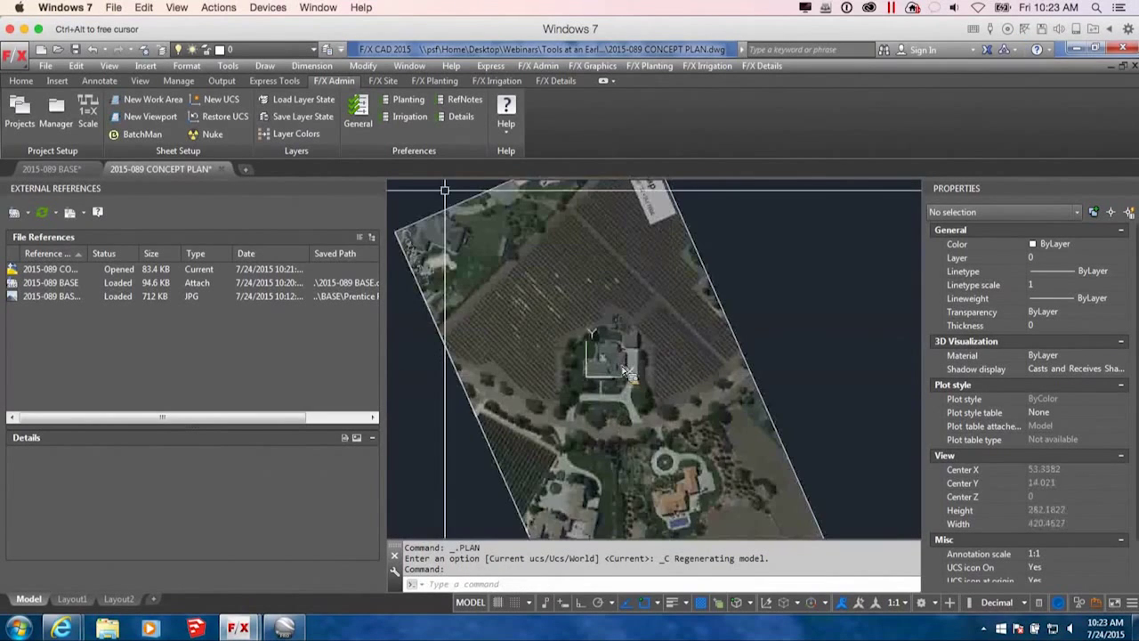
left_click(76, 50)
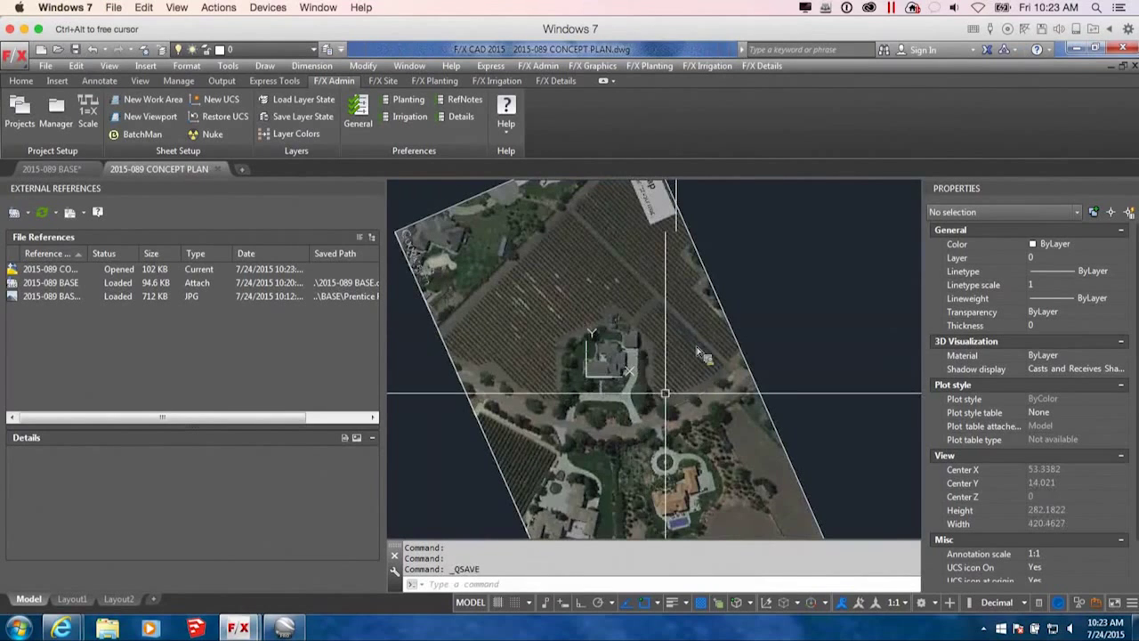
middle_click_drag(705, 411, 652, 340)
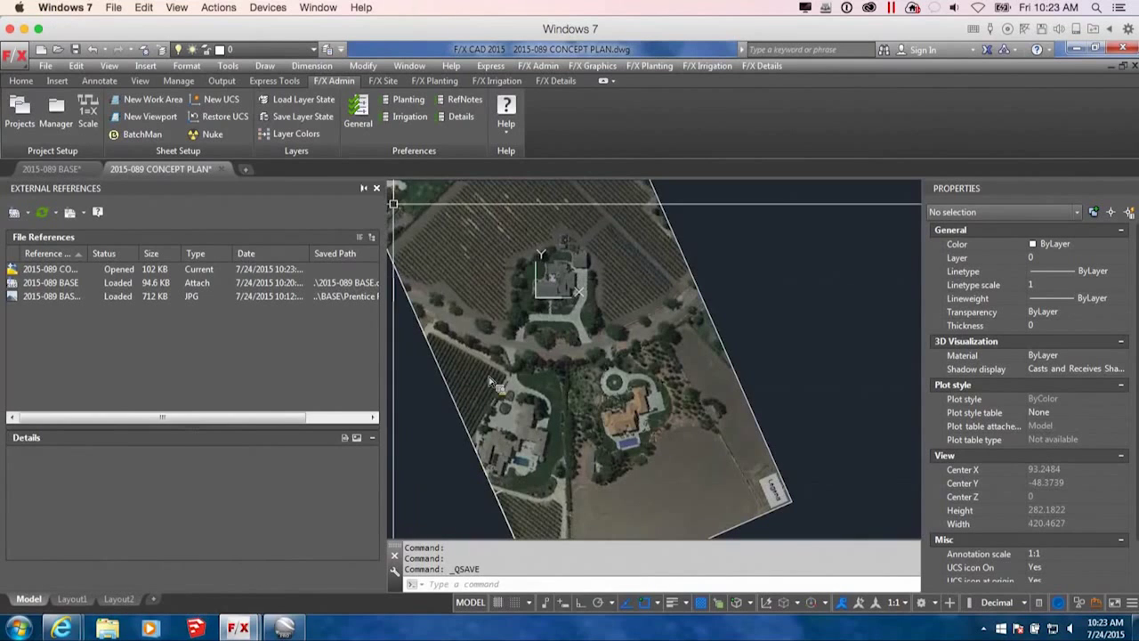
left_click(377, 188)
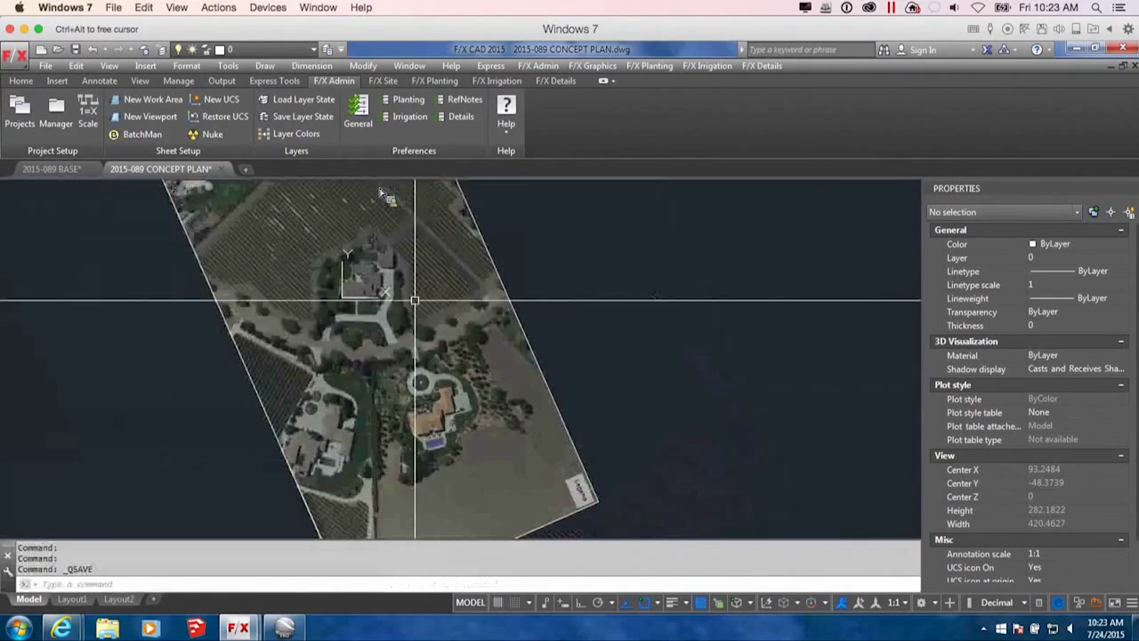
middle_click_drag(412, 300, 514, 362)
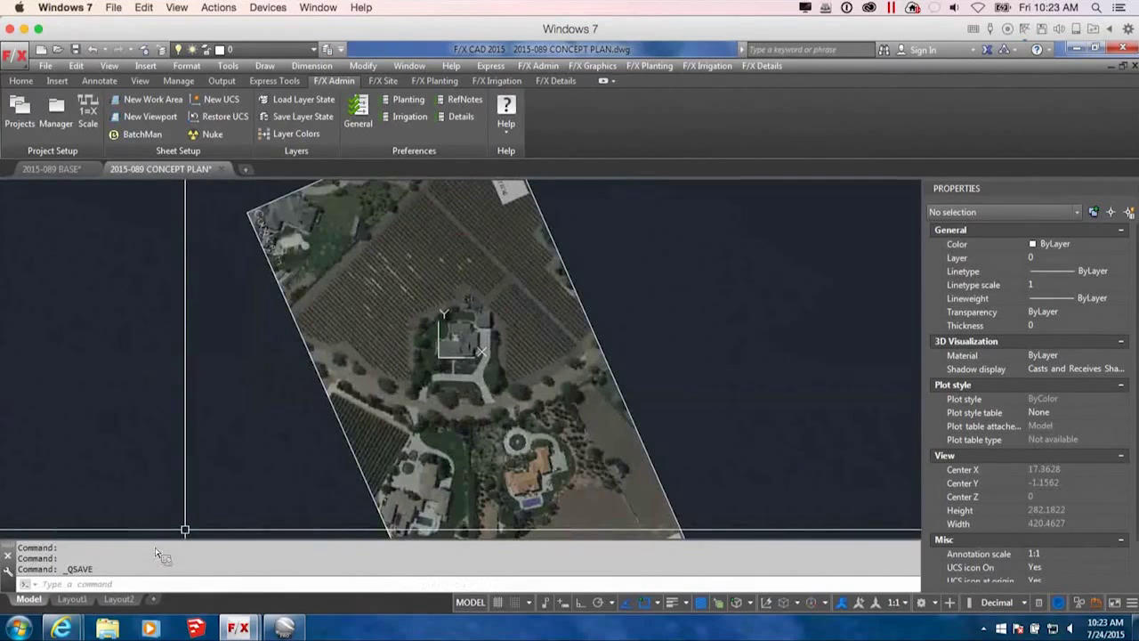
Add the 24x36 layout from the LFX-LAYOUTS-Decimal-Metres-Template file.
right_click(82, 602)
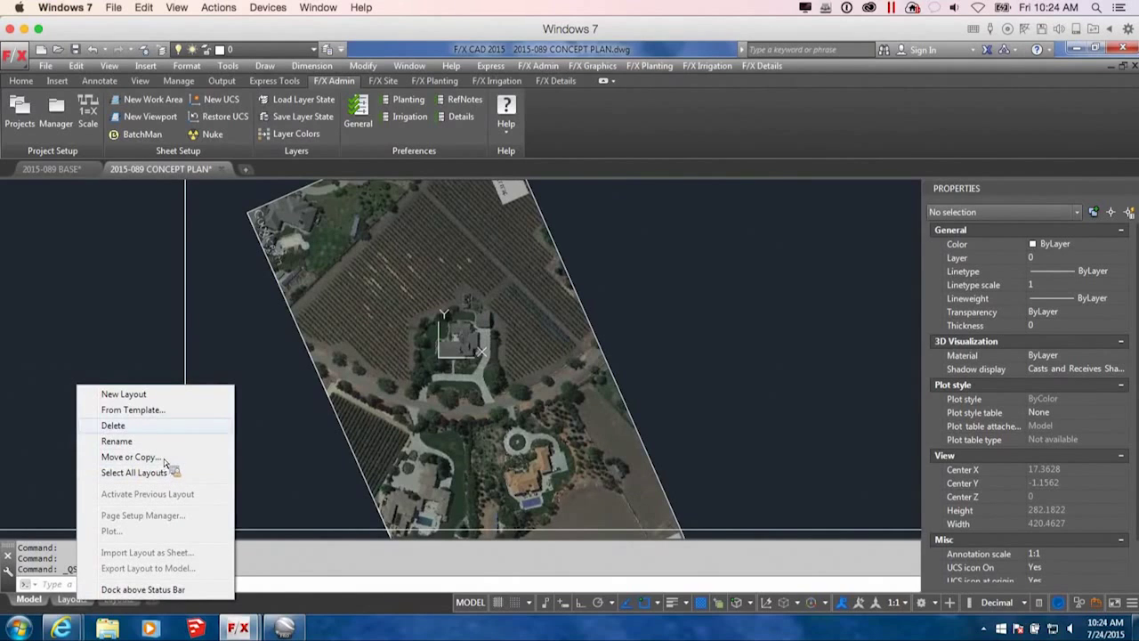
left_click(169, 412)
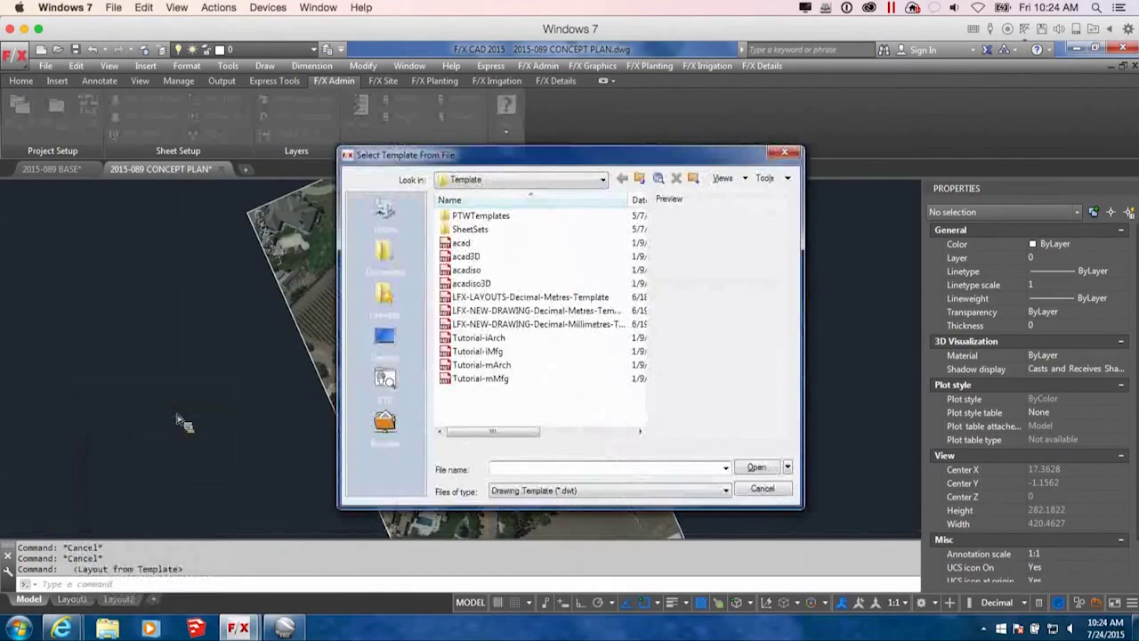
left_click(587, 299)
left_click(756, 469)
left_click(455, 296)
left_click(598, 265)
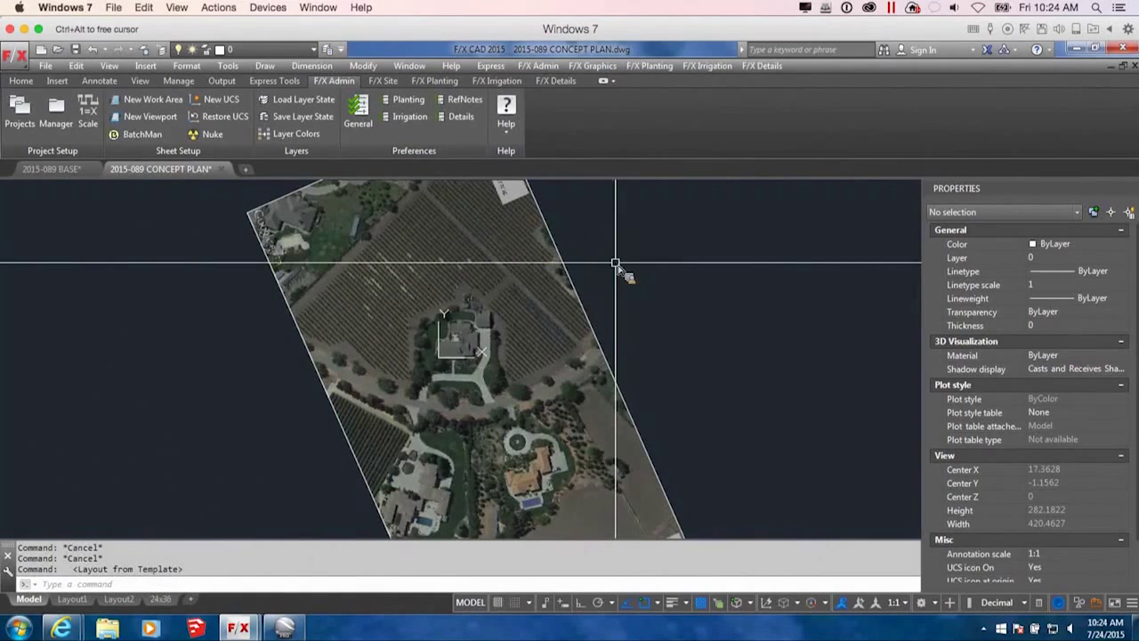
Delete Layout1 and Layout2, then switch to the 24x36 sheet.
right_click(72, 599)
left_click(107, 425)
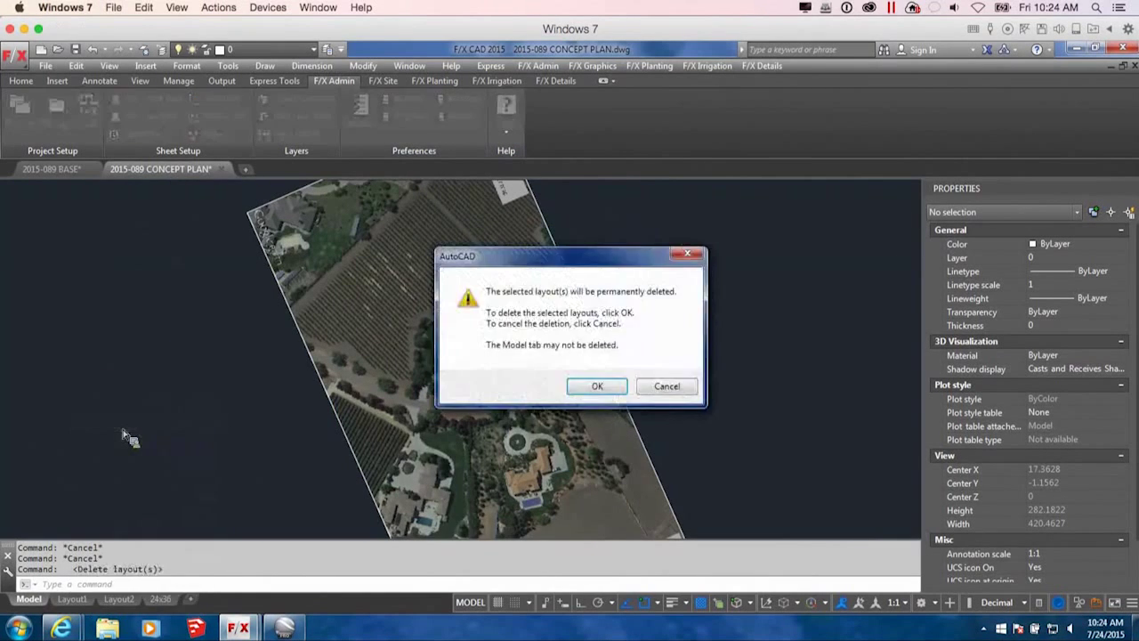
left_click(595, 381)
right_click(85, 601)
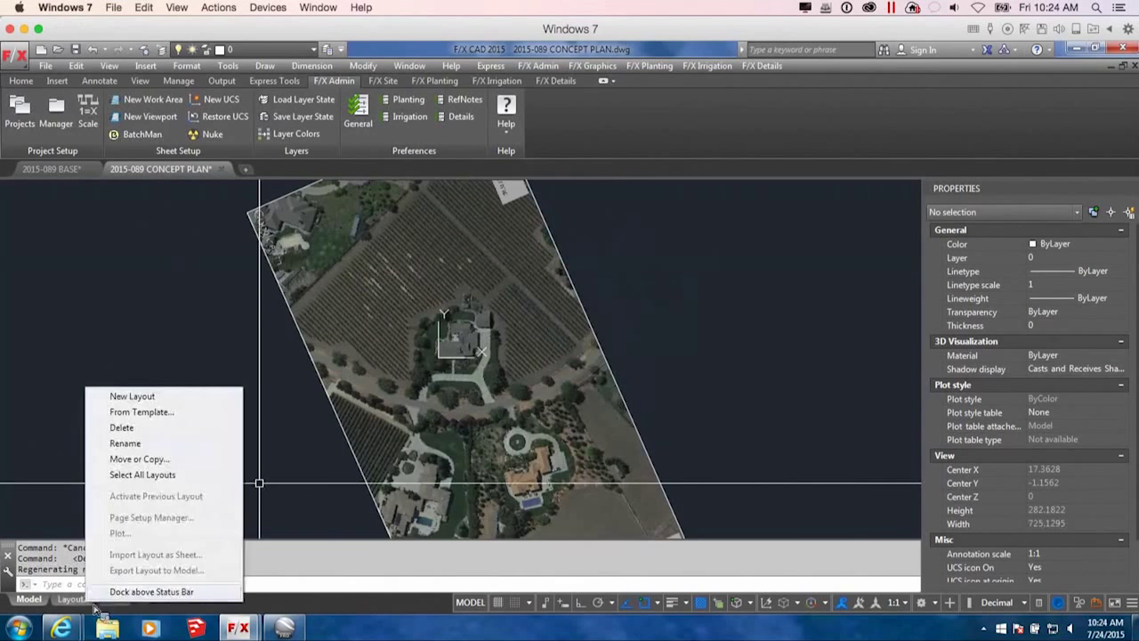
left_click(121, 427)
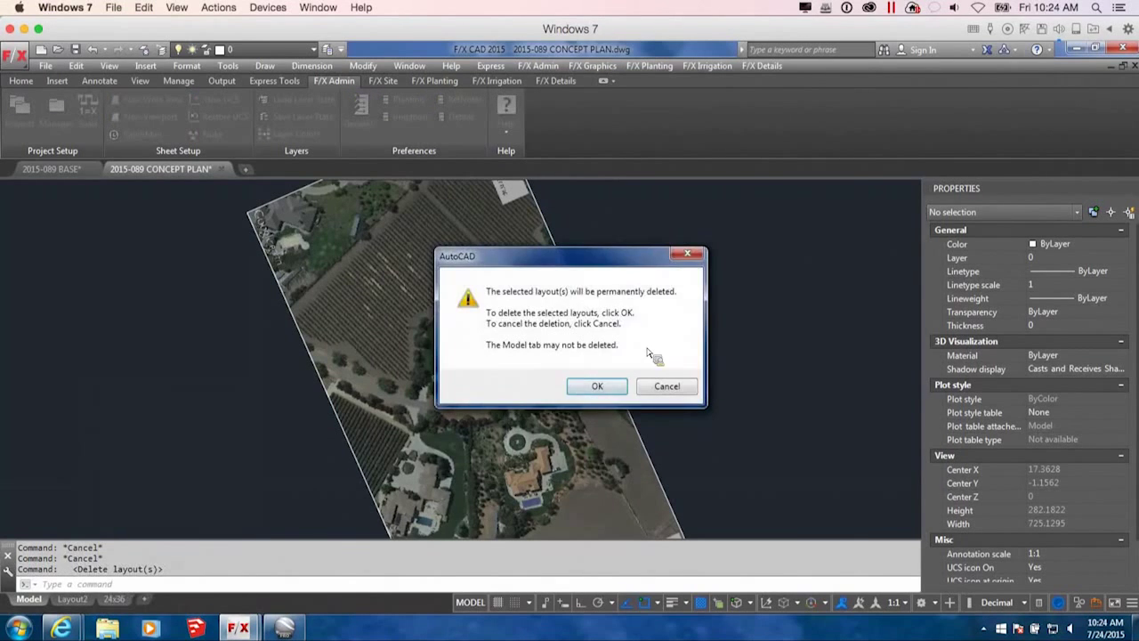
left_click(605, 389)
key("ctrl+Page_Down")
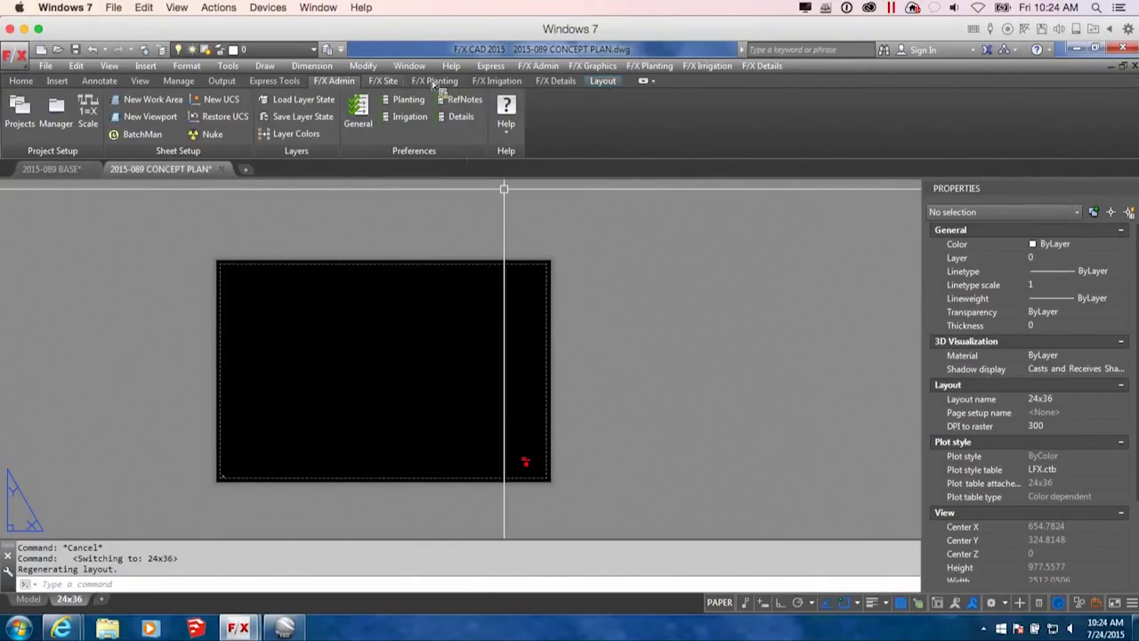
Choose the TITLE-24X36-M-CONCEPT block from Discipline Graphics > Title Blocks.
left_click(382, 81)
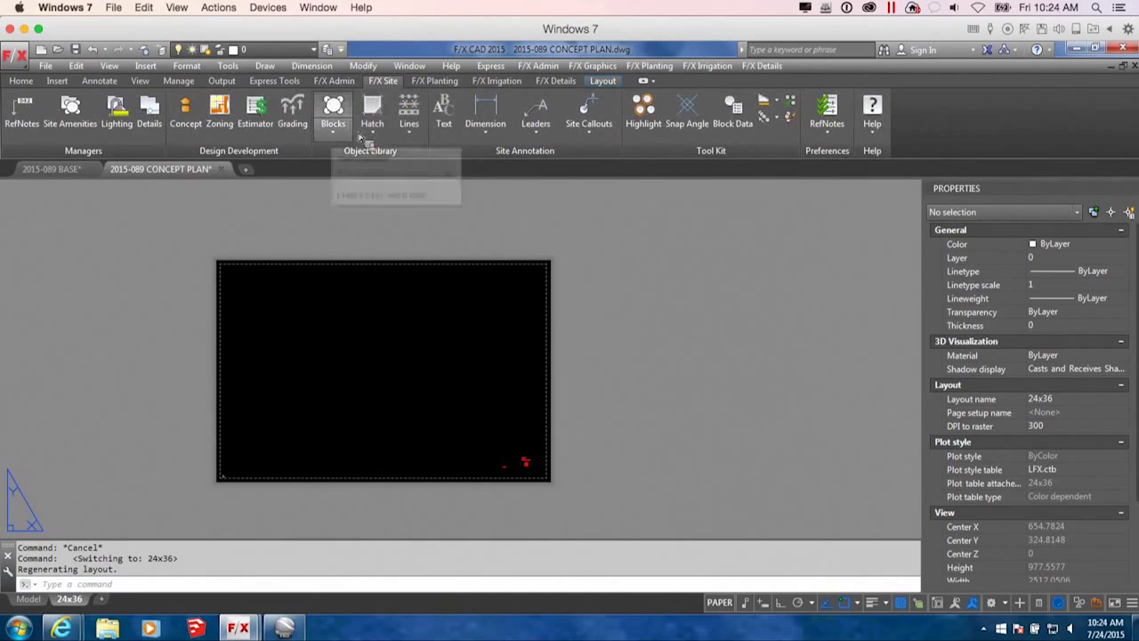
left_click(334, 113)
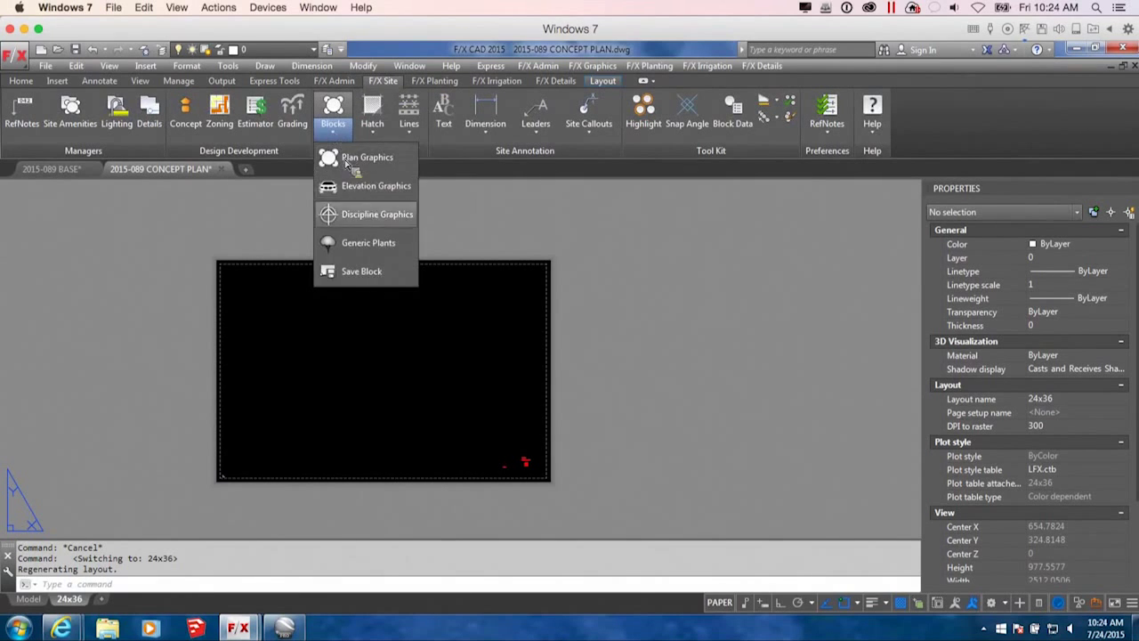
left_click(356, 218)
left_click(206, 230)
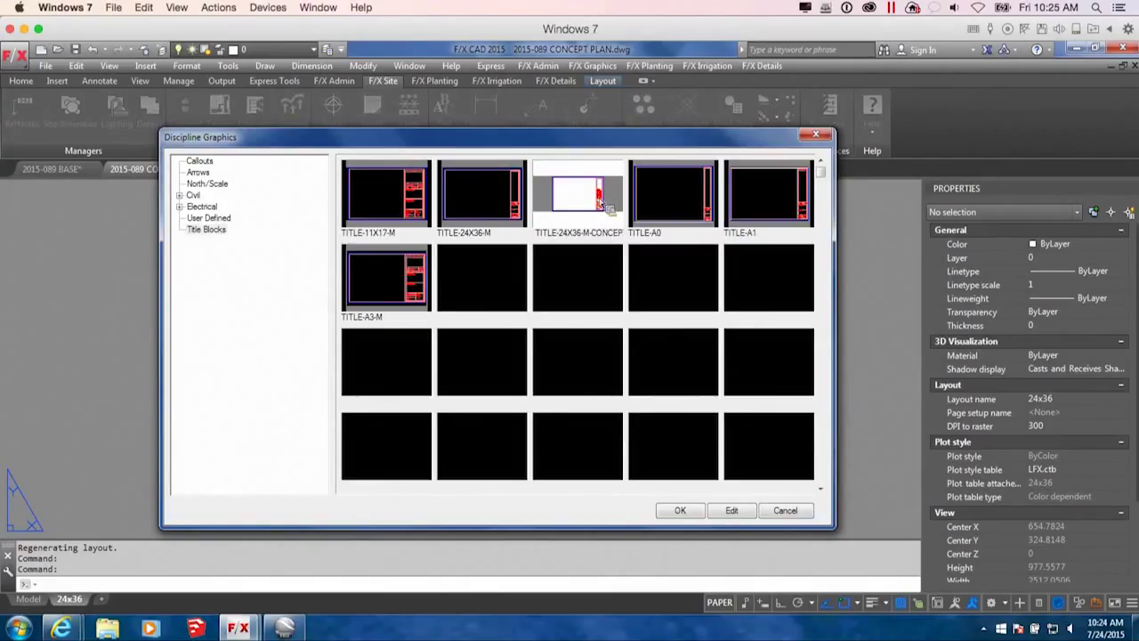
left_click(680, 510)
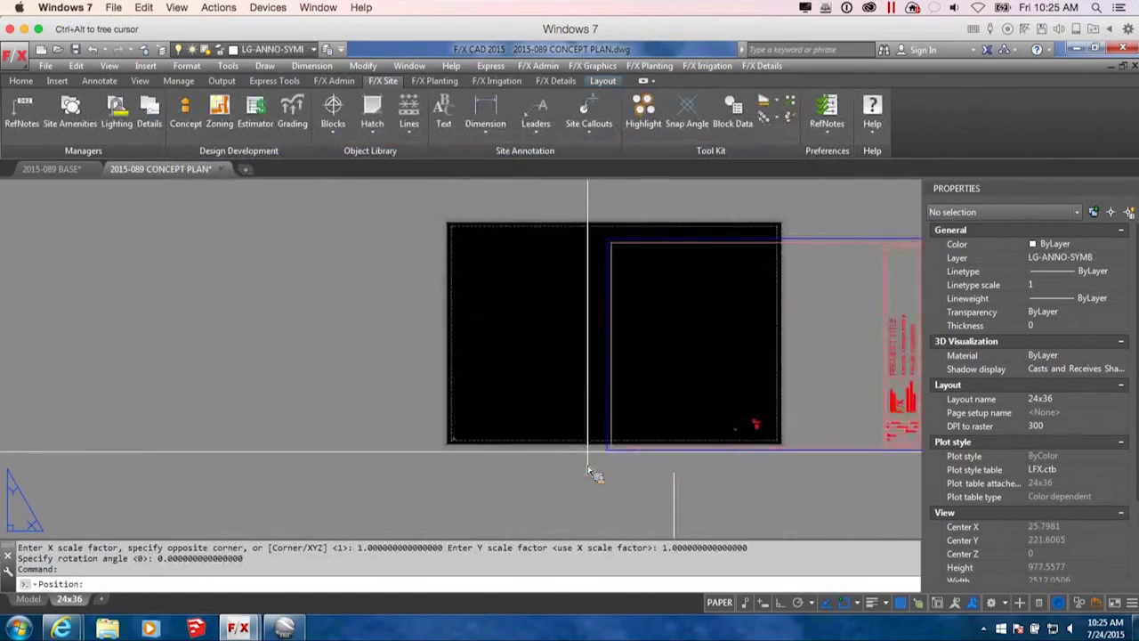
Position the concept title block on the 24x36 sheet.
scroll(589, 472, "up", 5)
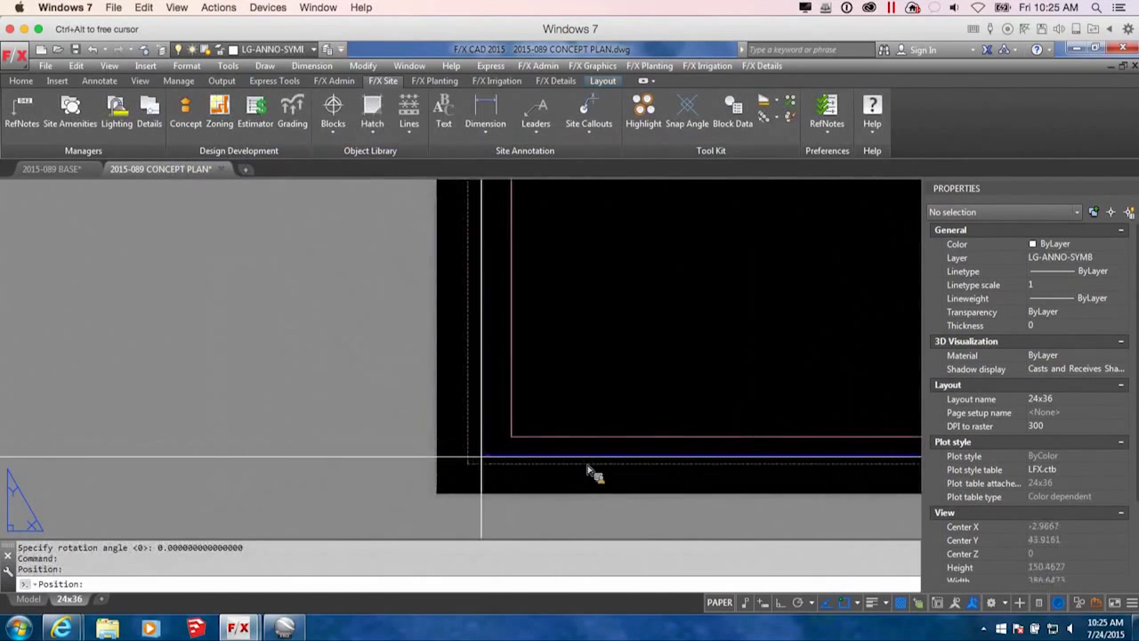
scroll(686, 415, "down", 8)
middle_click_drag(742, 348, 525, 359)
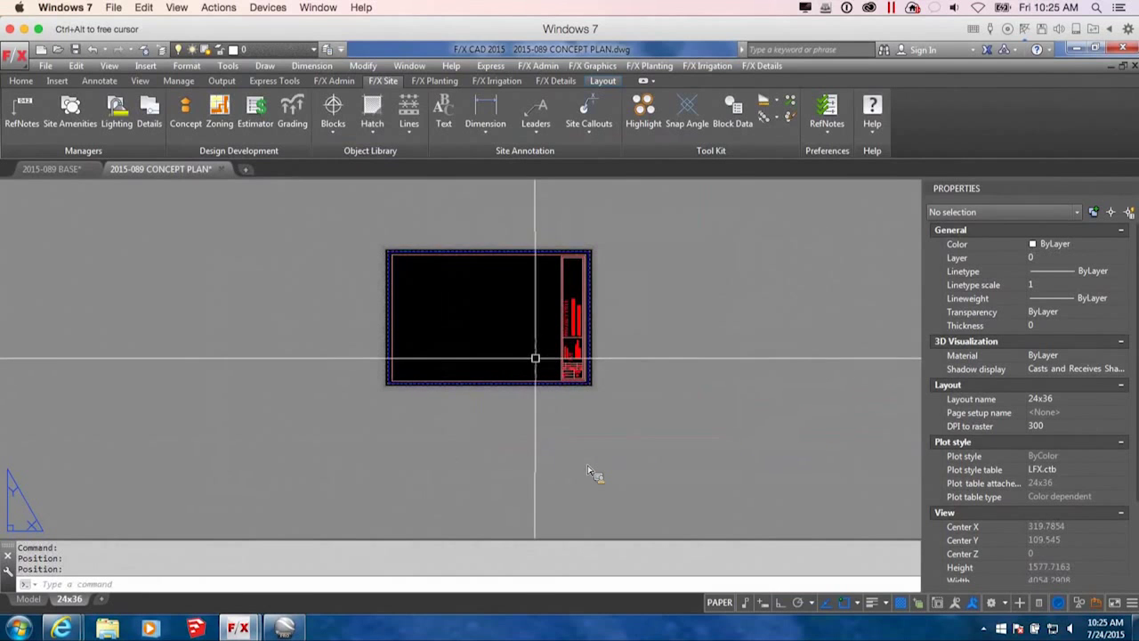
scroll(526, 359, "up", 2)
middle_click_drag(615, 410, 674, 455)
scroll(632, 345, "up", 2)
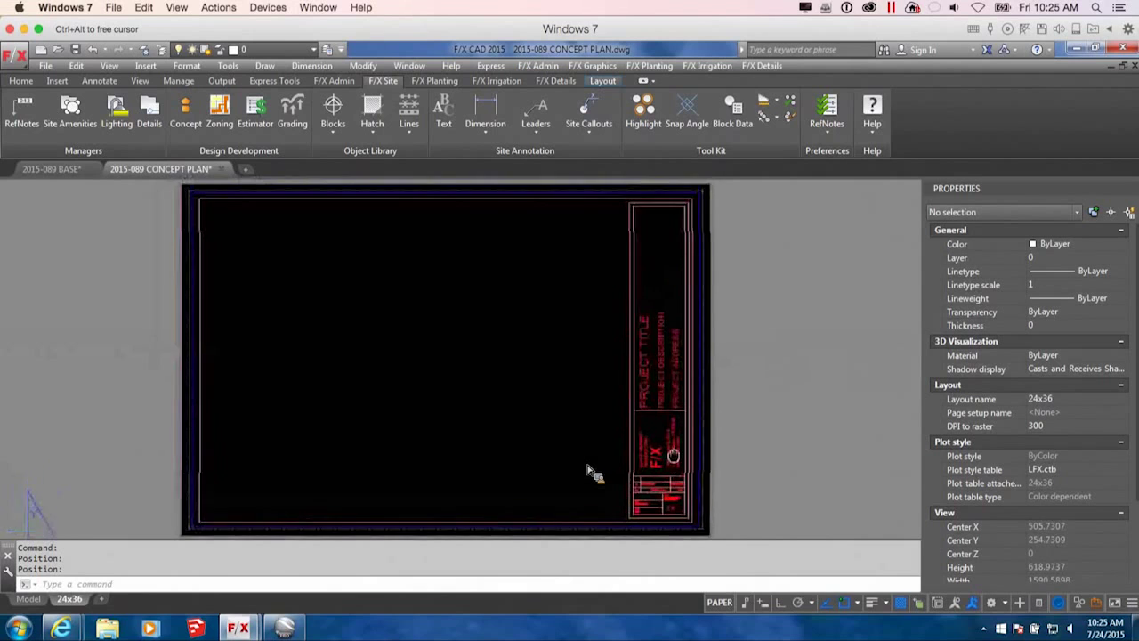
left_click(646, 386)
Open the title block in the Block Editor and retype the PROJECT TITLE text.
double_click(594, 475)
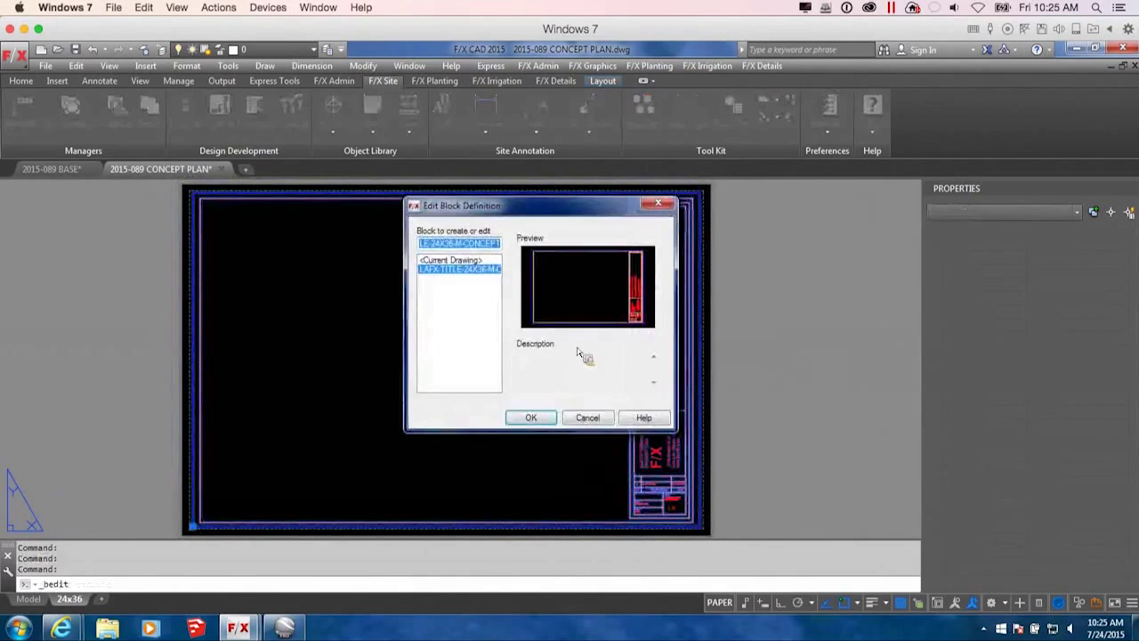
left_click(531, 418)
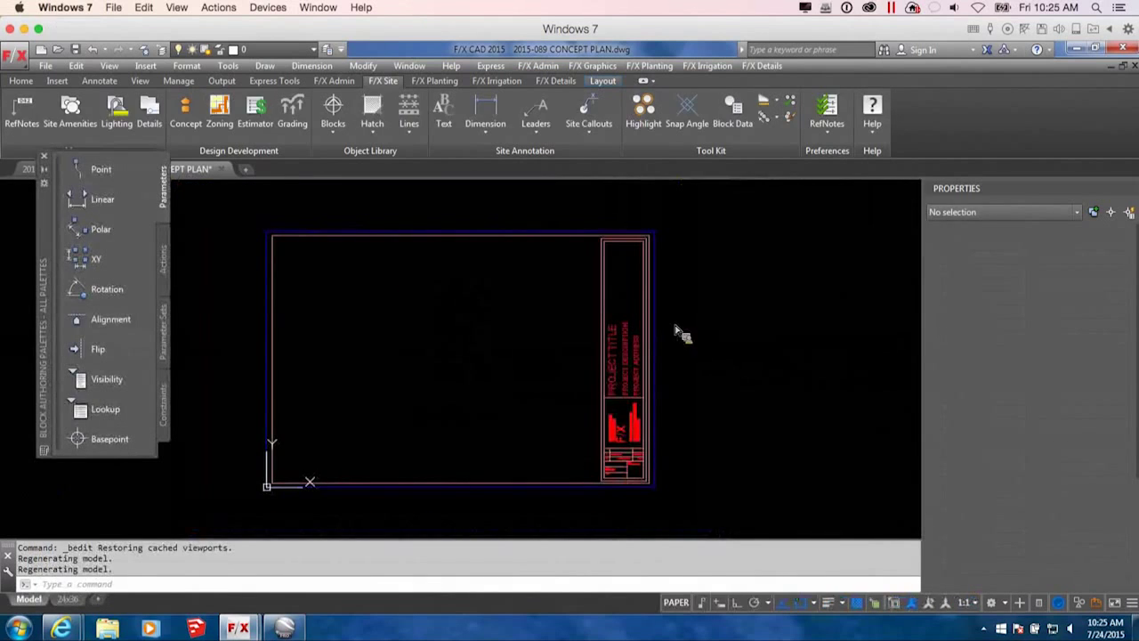
left_click(624, 363)
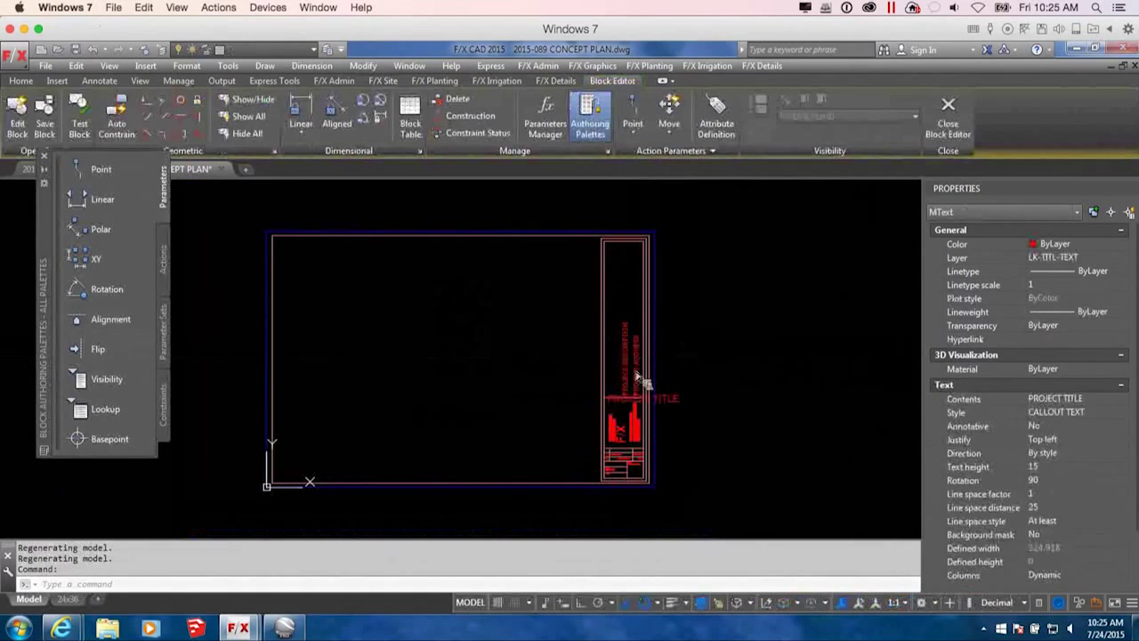
double_click(641, 381)
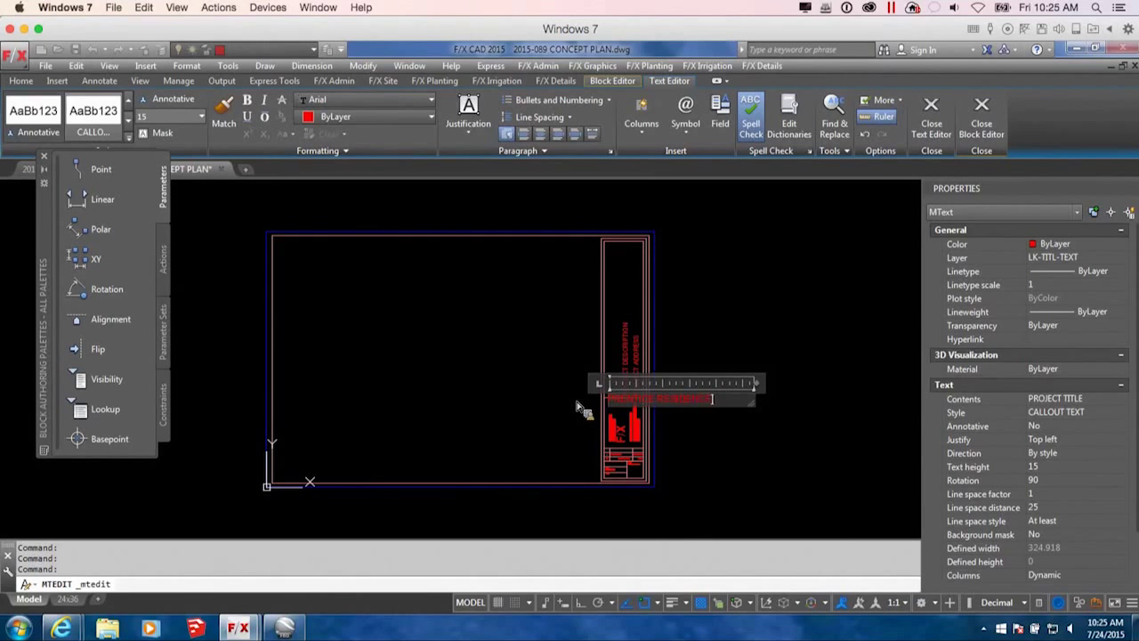
left_click(717, 443)
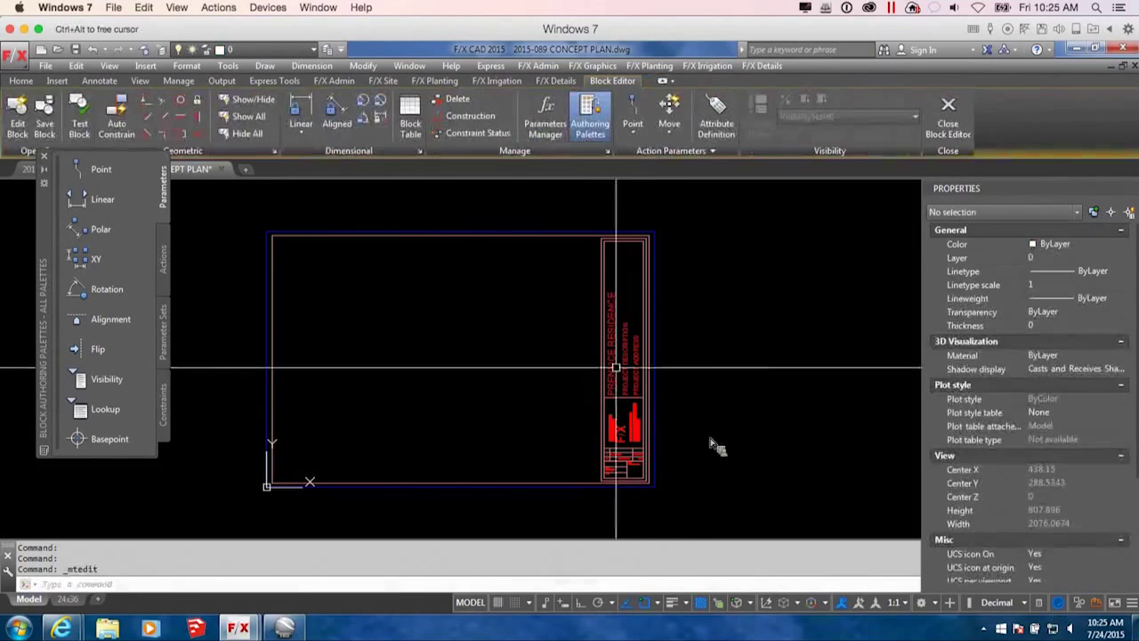
Change the project description to CONCEPT and replace the placeholder with the site address.
double_click(634, 365)
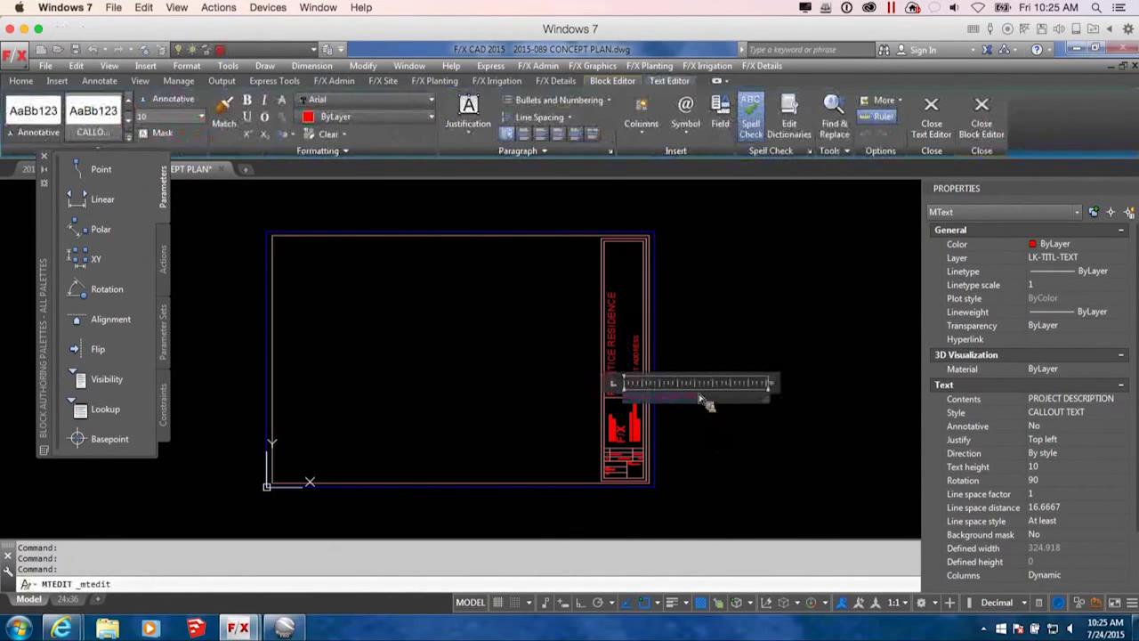
left_click(672, 395)
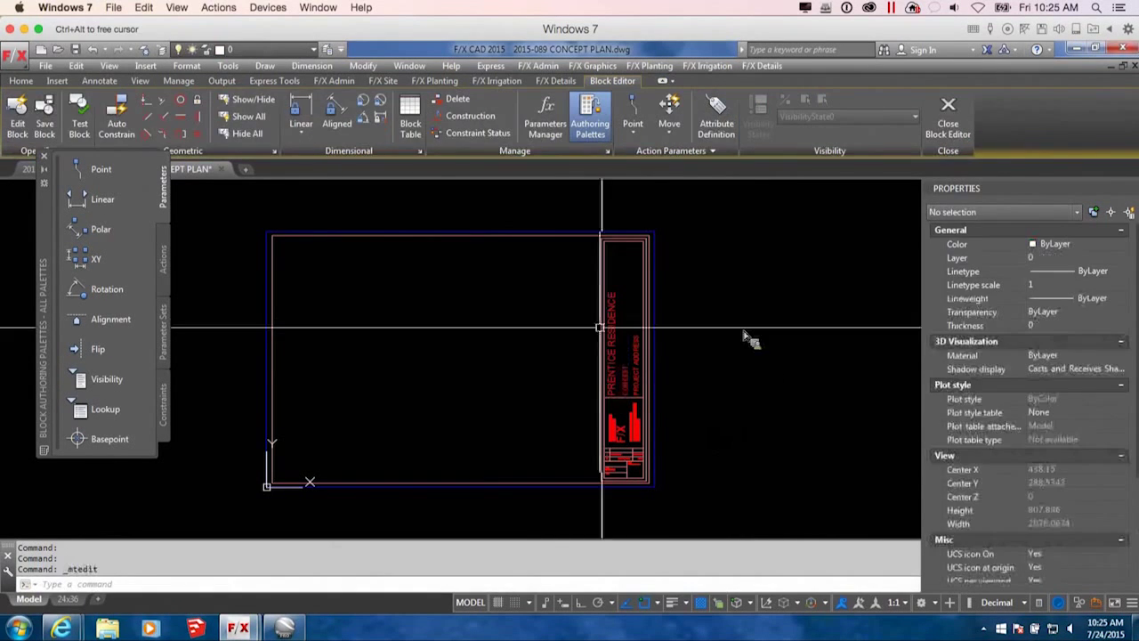
double_click(636, 384)
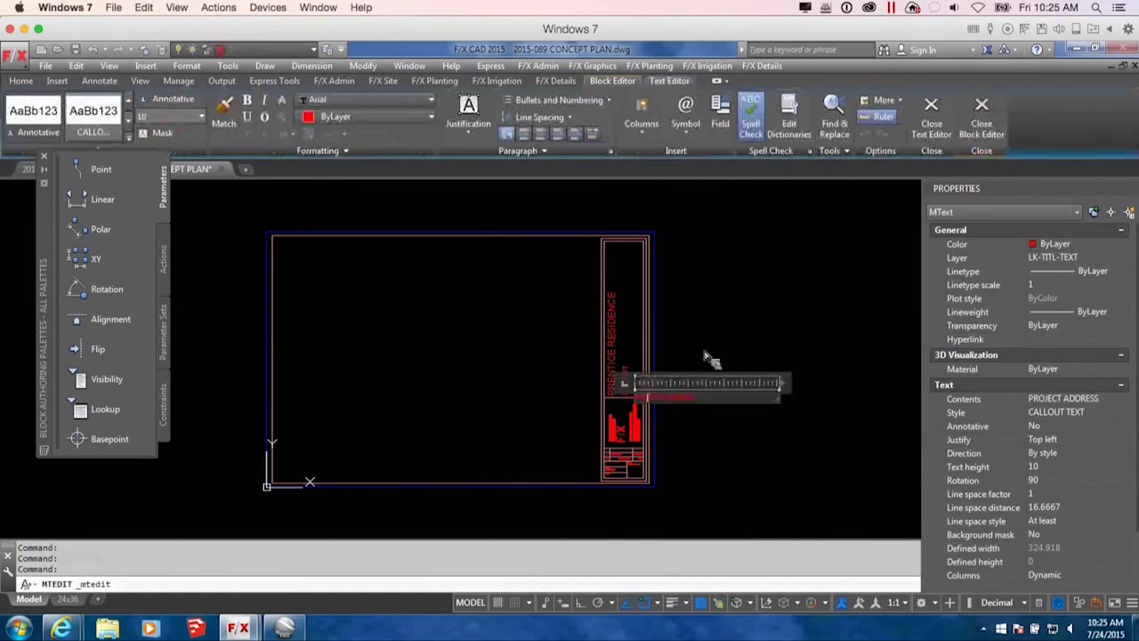
key("Delete")
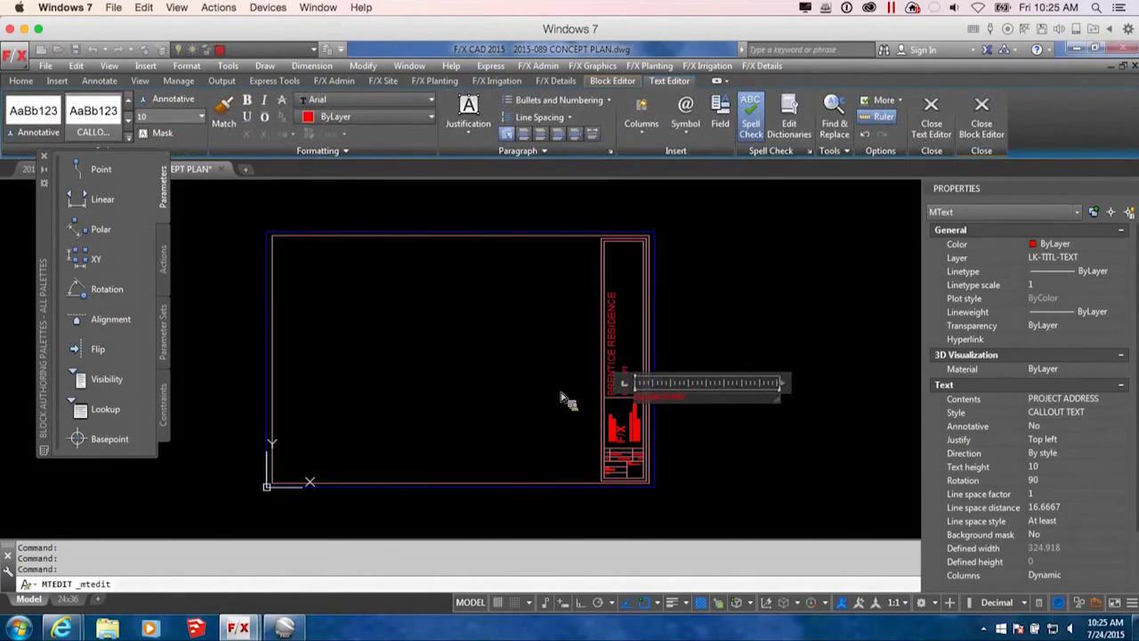
left_click(748, 433)
Close the Block Editor and return to the 24x36 layout.
scroll(690, 407, "up", 7)
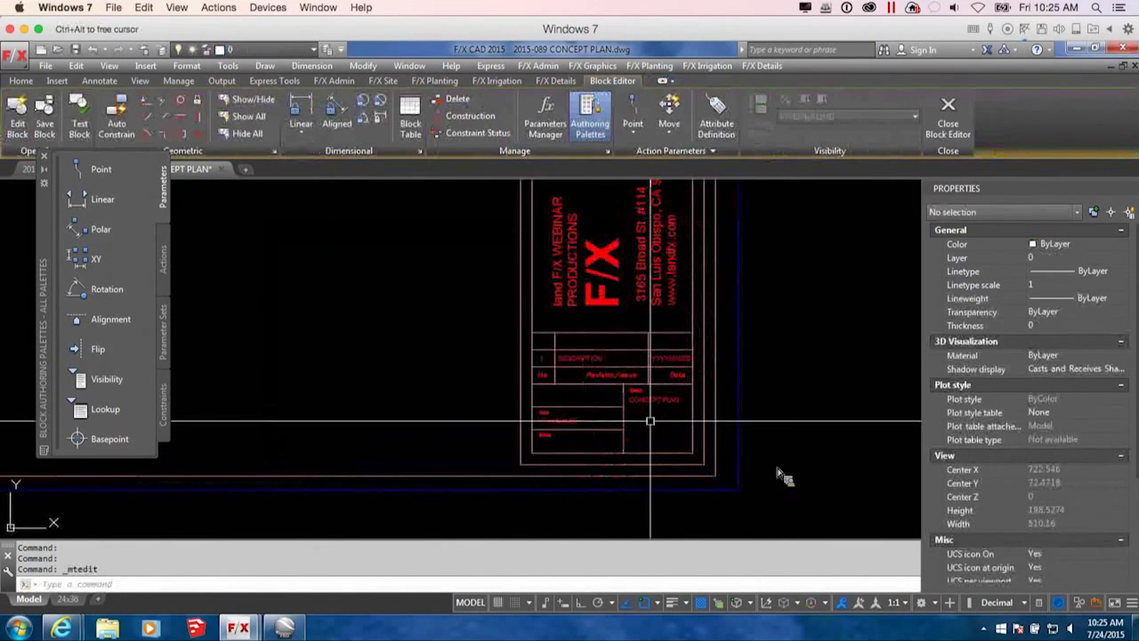
scroll(535, 383, "down", 5)
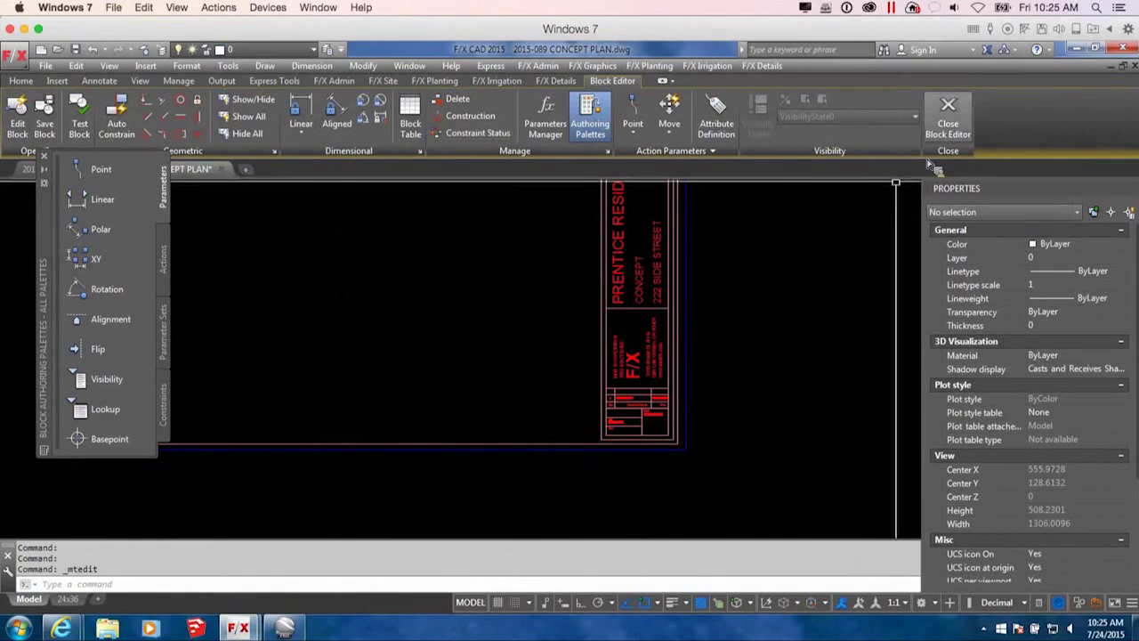
scroll(682, 374, "down", 5)
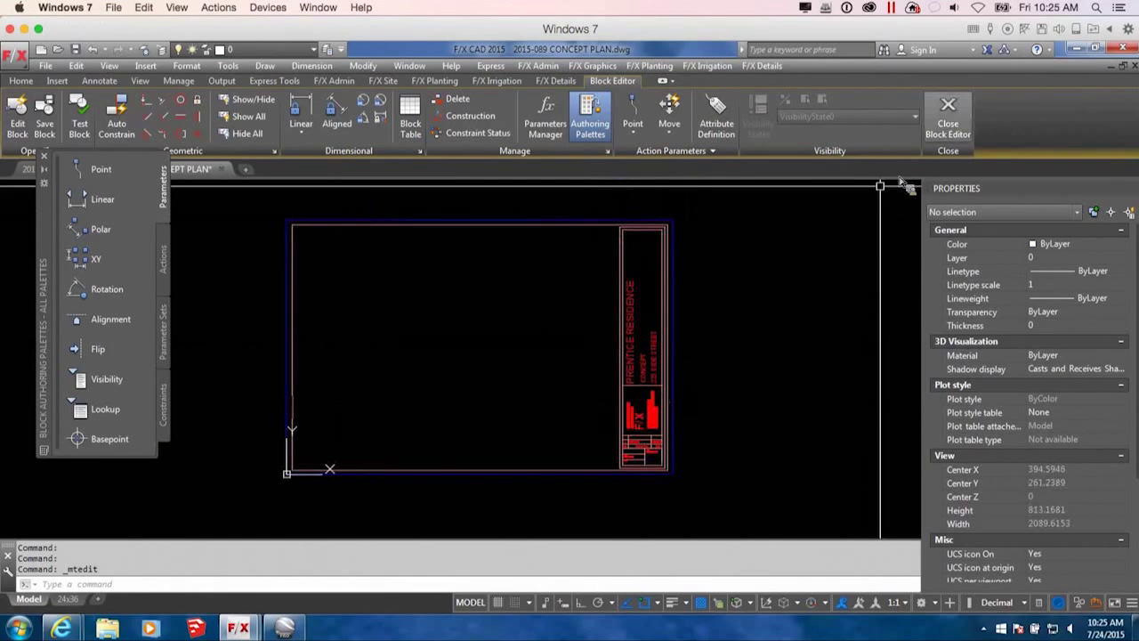
left_click(957, 125)
left_click(547, 341)
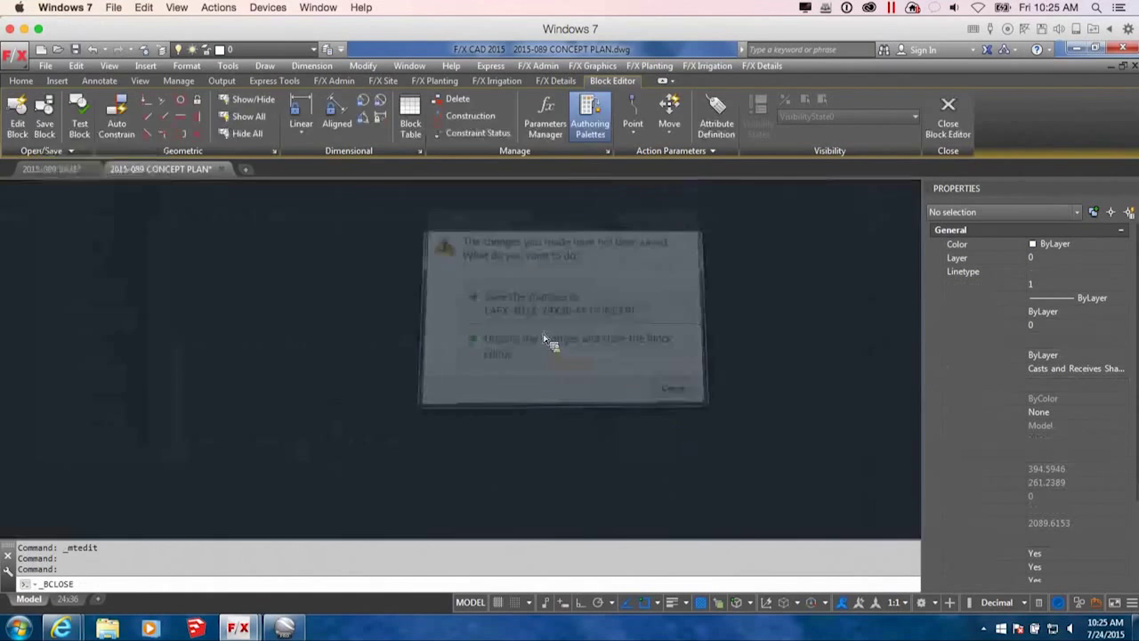
scroll(549, 308, "up", 5)
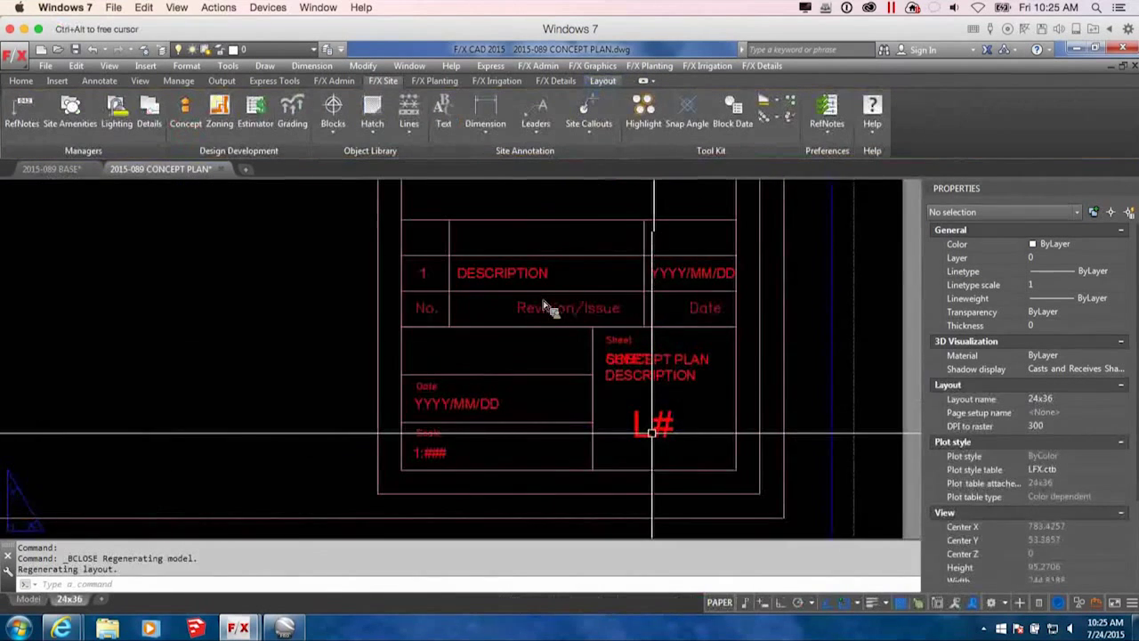
Change the title block's L# sheet number to CO1.
double_click(658, 426)
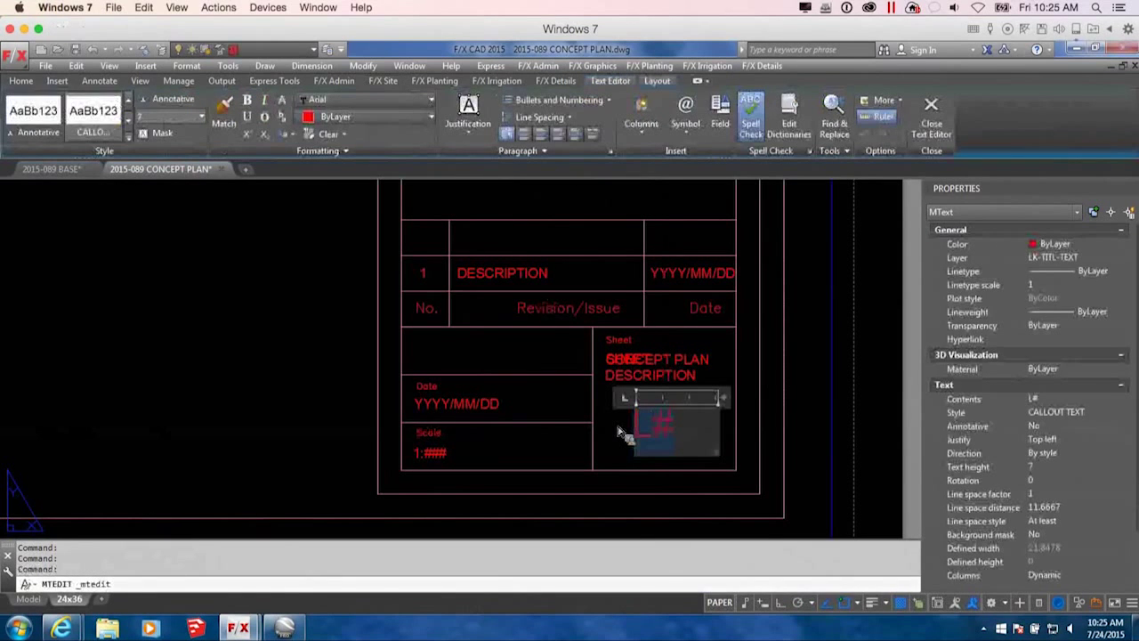
type("CO1")
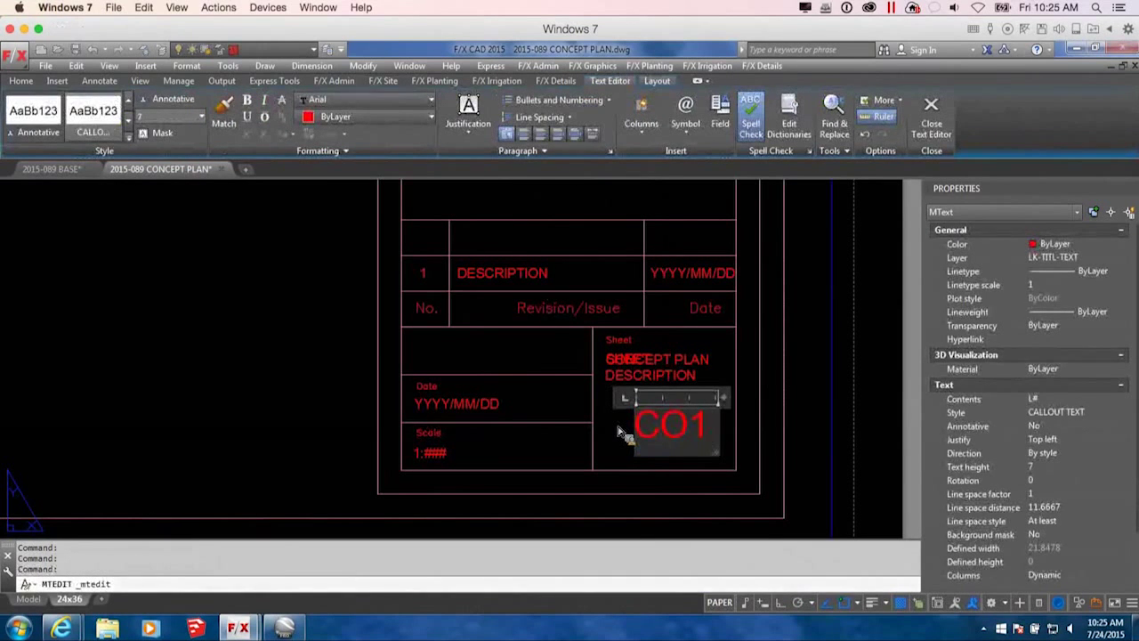
left_click(620, 434)
left_click(649, 361)
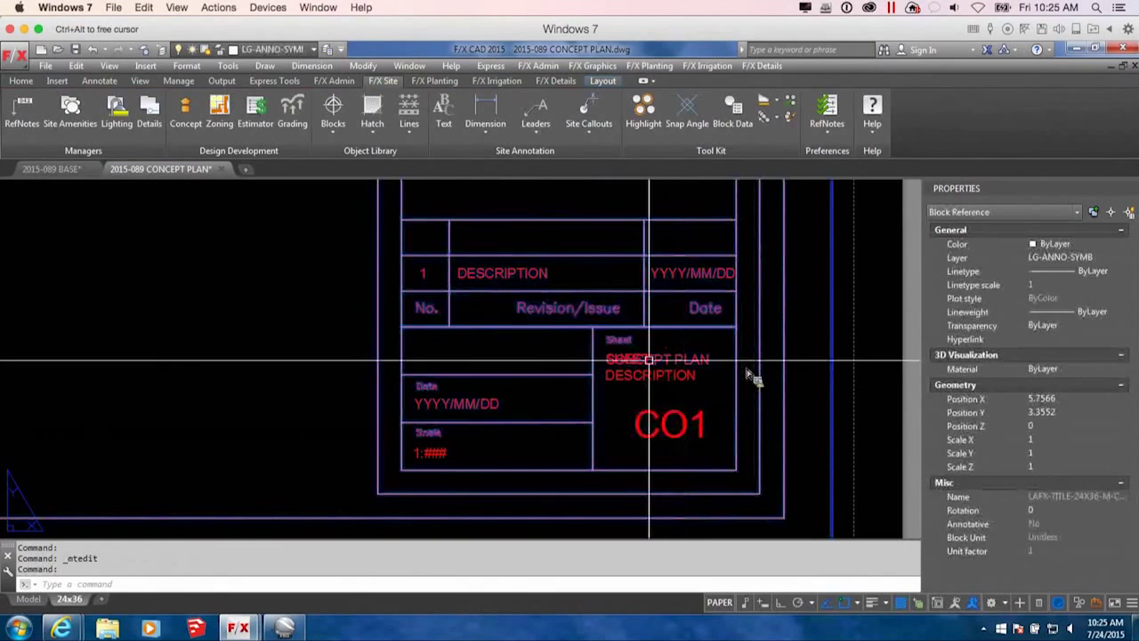
Erase the leftover placeholder text and zoom out to the full sheet.
key("Escape")
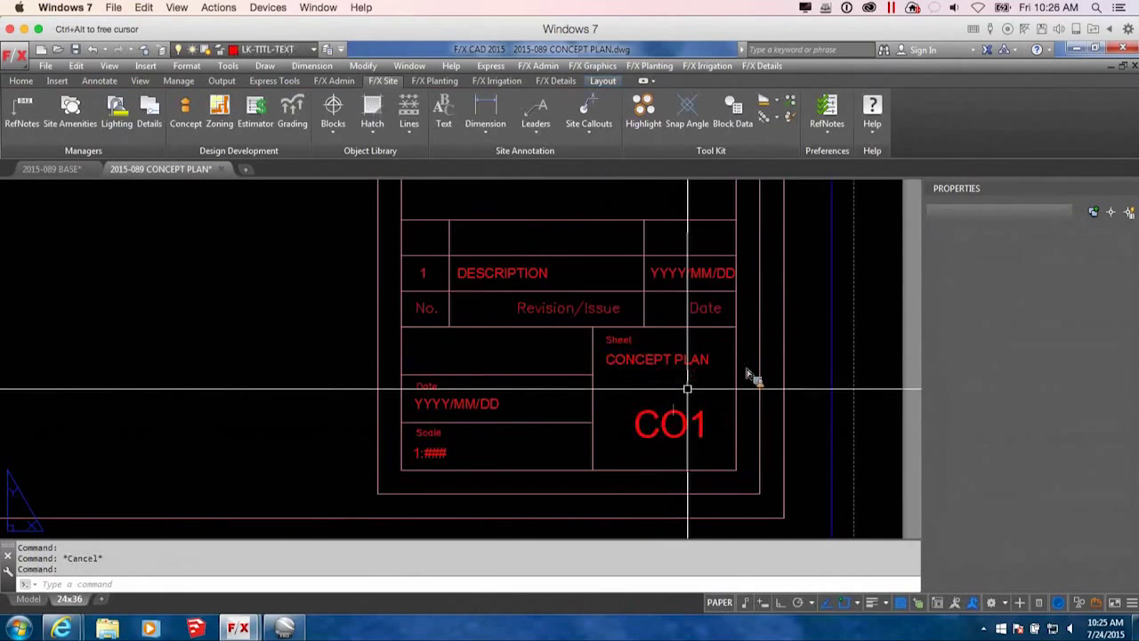
key("Delete")
scroll(755, 377, "down", 5)
scroll(755, 377, "down", 5)
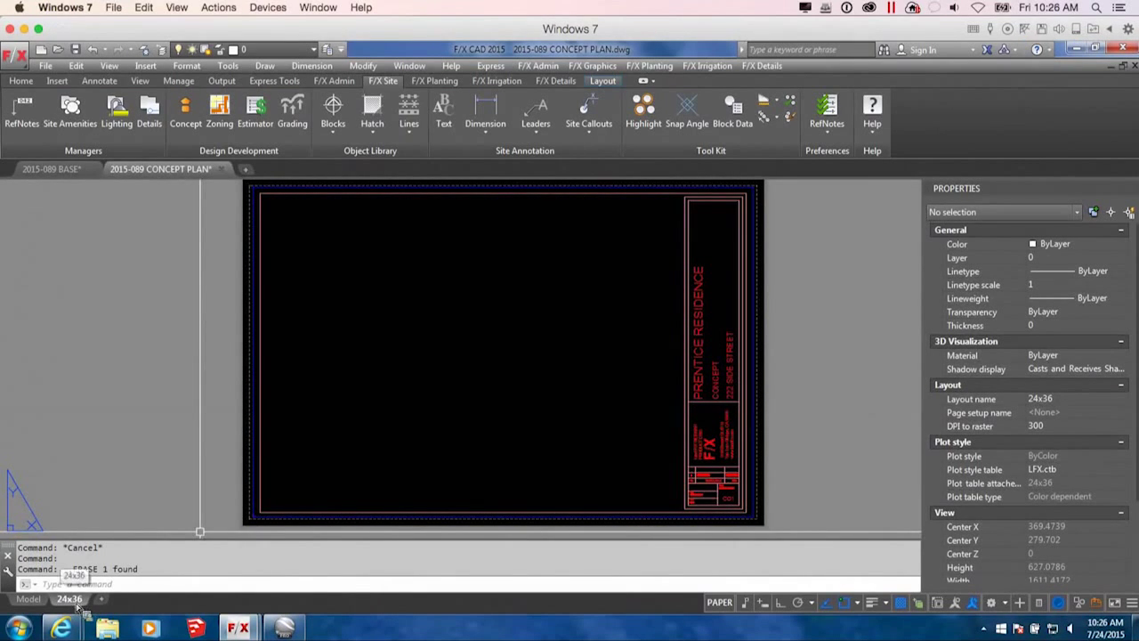
left_click(71, 600)
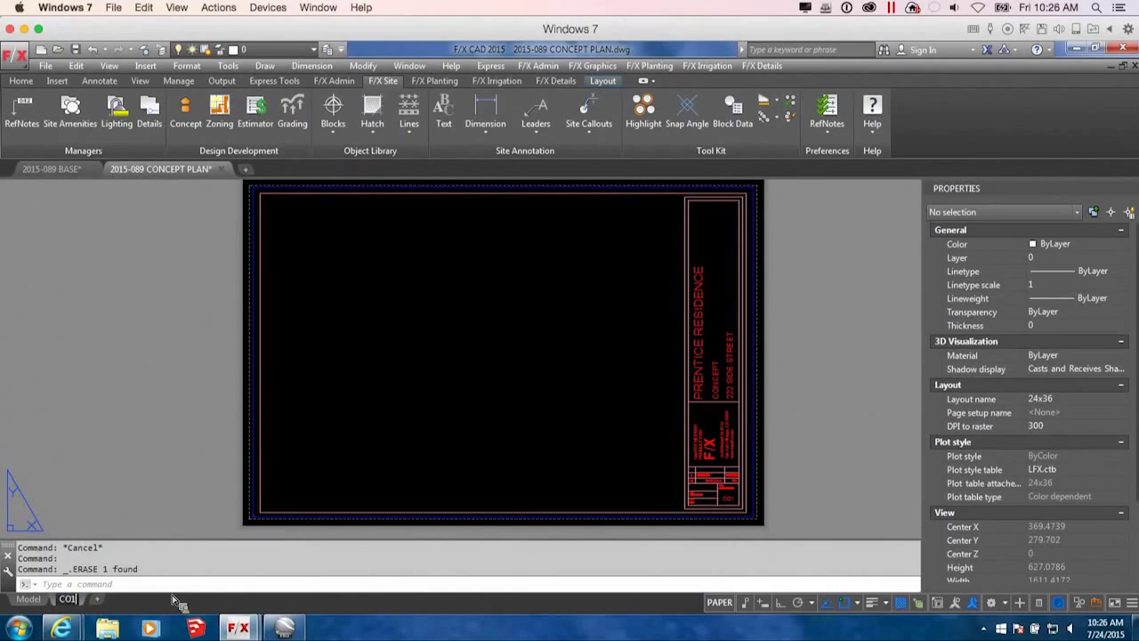
Rename the layout to CO1 and open the Viewports dialog with VPORTS.
left_click(224, 451)
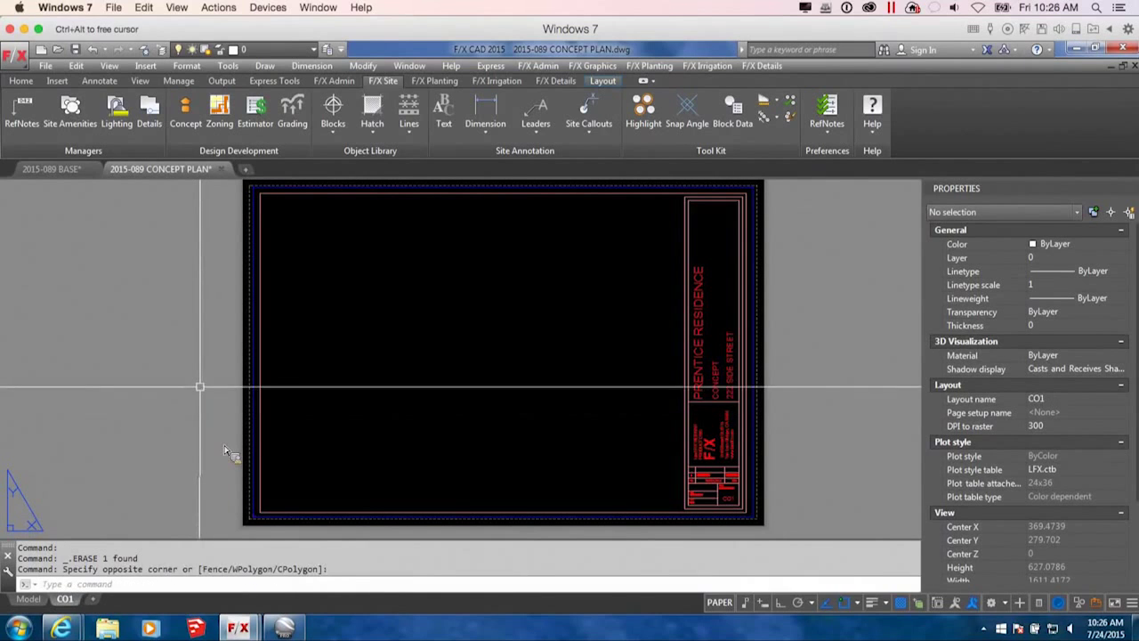
middle_click_drag(467, 322, 484, 331)
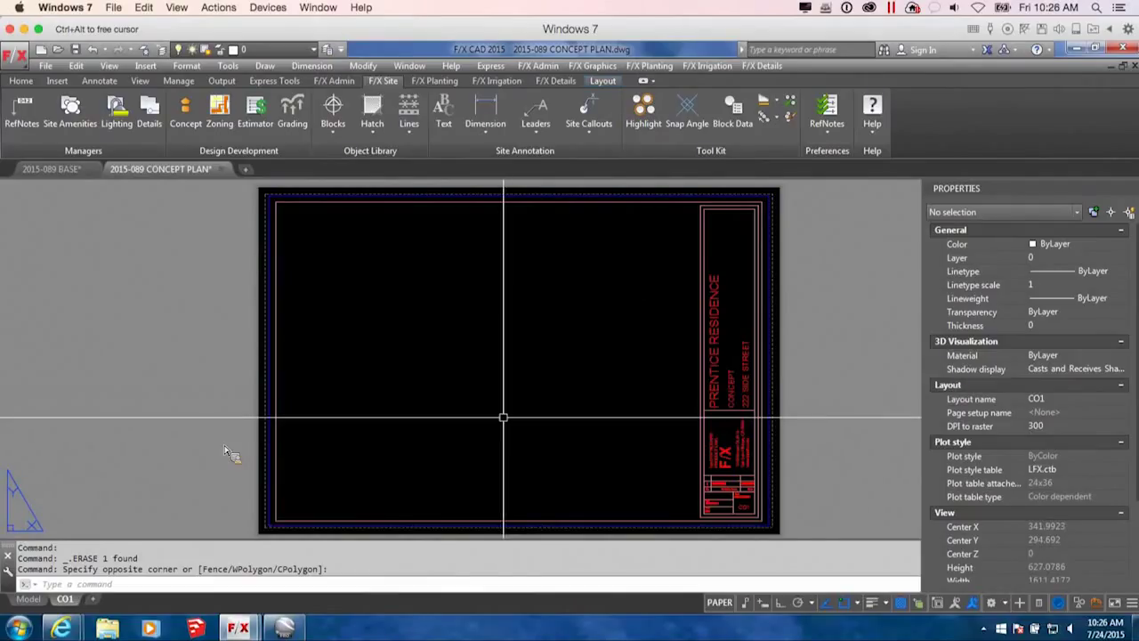
type("RTS")
key("Return")
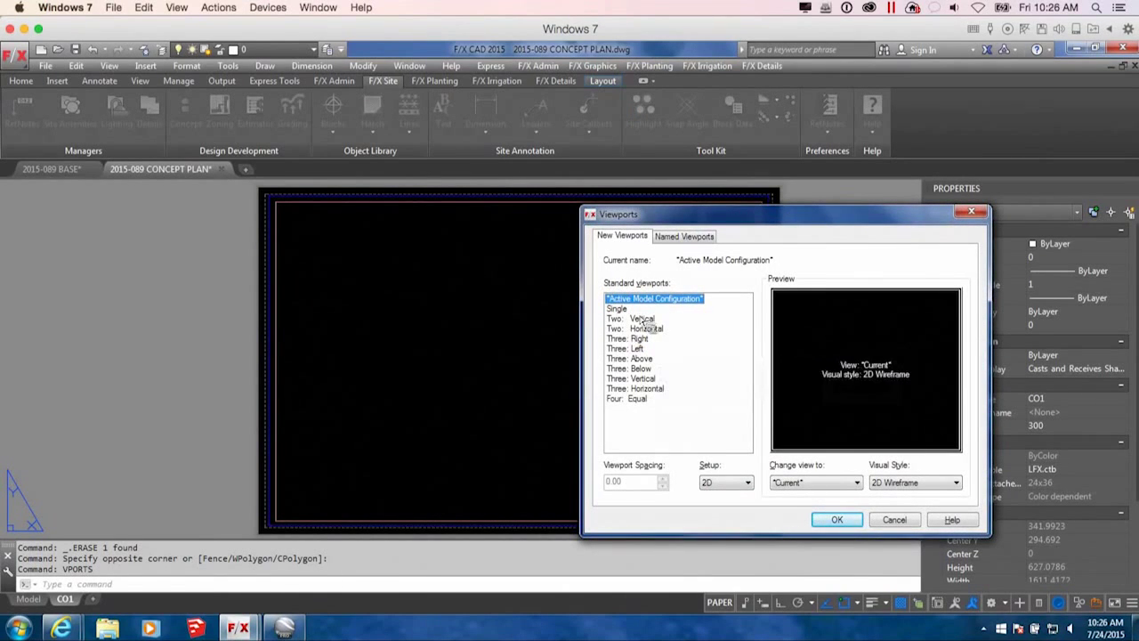
Create a single viewport spanning the upper-left area of the CO1 sheet.
left_click(837, 519)
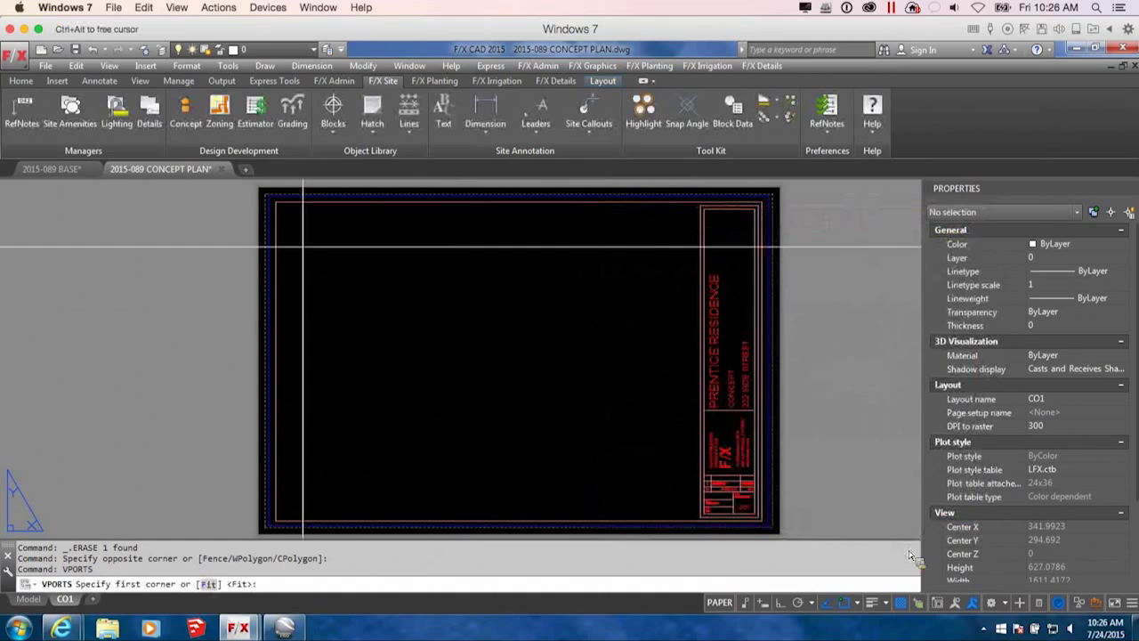
left_click(285, 210)
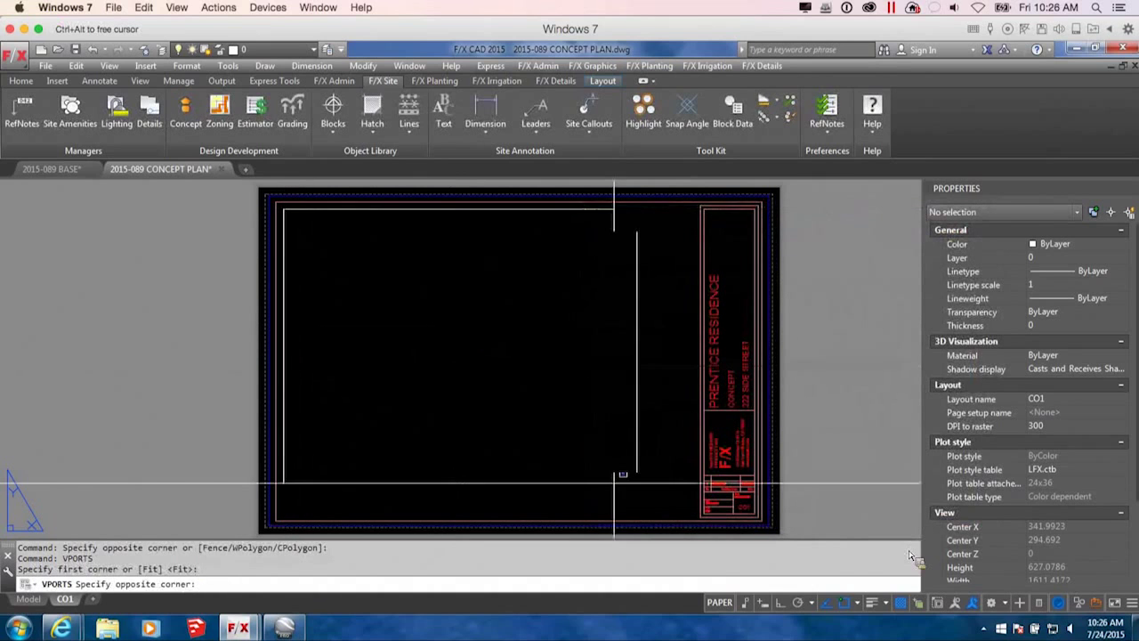
left_click(669, 500)
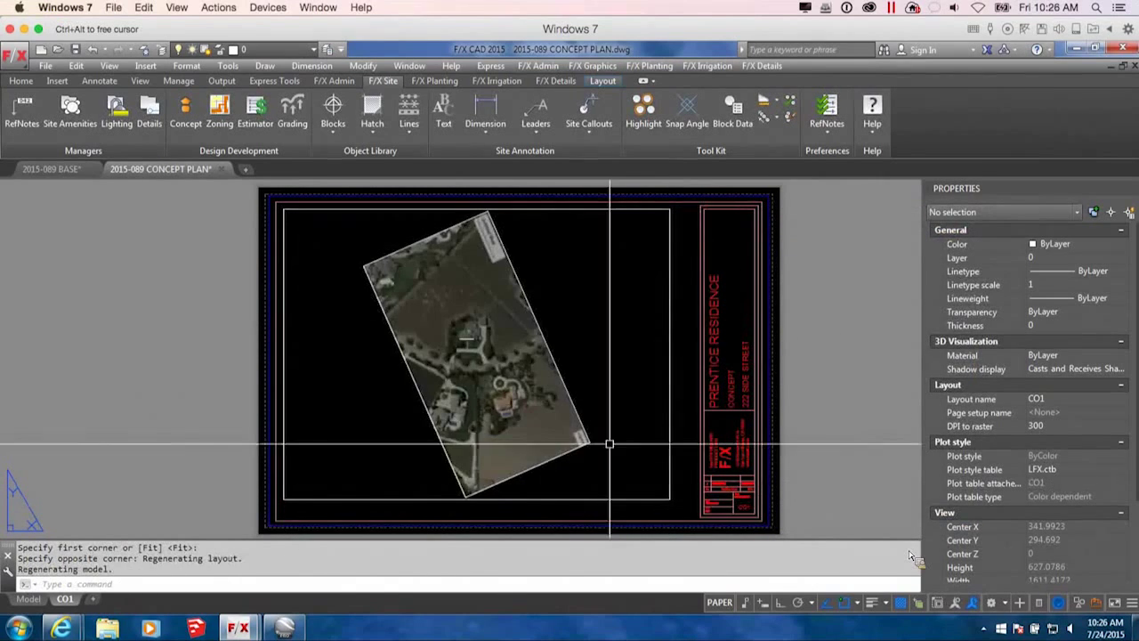
Grip-stretch the viewport's lower-right corner to shrink it, with object snap off.
mouse_move(680, 446)
middle_mouse_down()
mouse_move(649, 484)
mouse_move(623, 484)
mouse_move(666, 428)
mouse_move(681, 462)
middle_mouse_up()
left_click(693, 505)
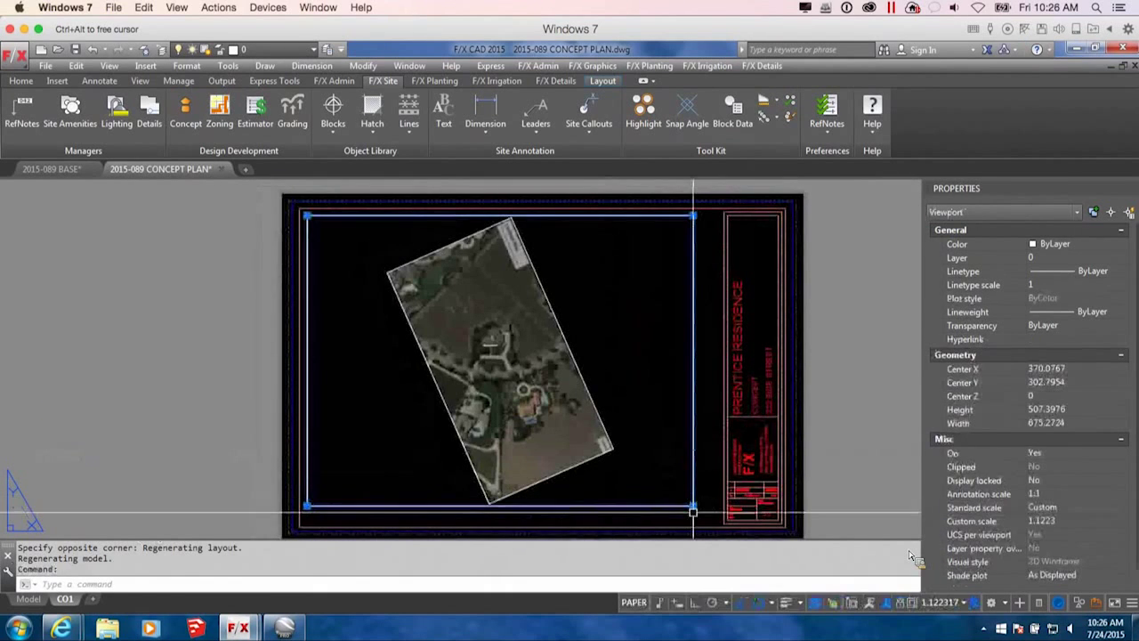
left_click(693, 504)
key("F3")
scroll(623, 460, "up", 2)
scroll(587, 472, "down", 4)
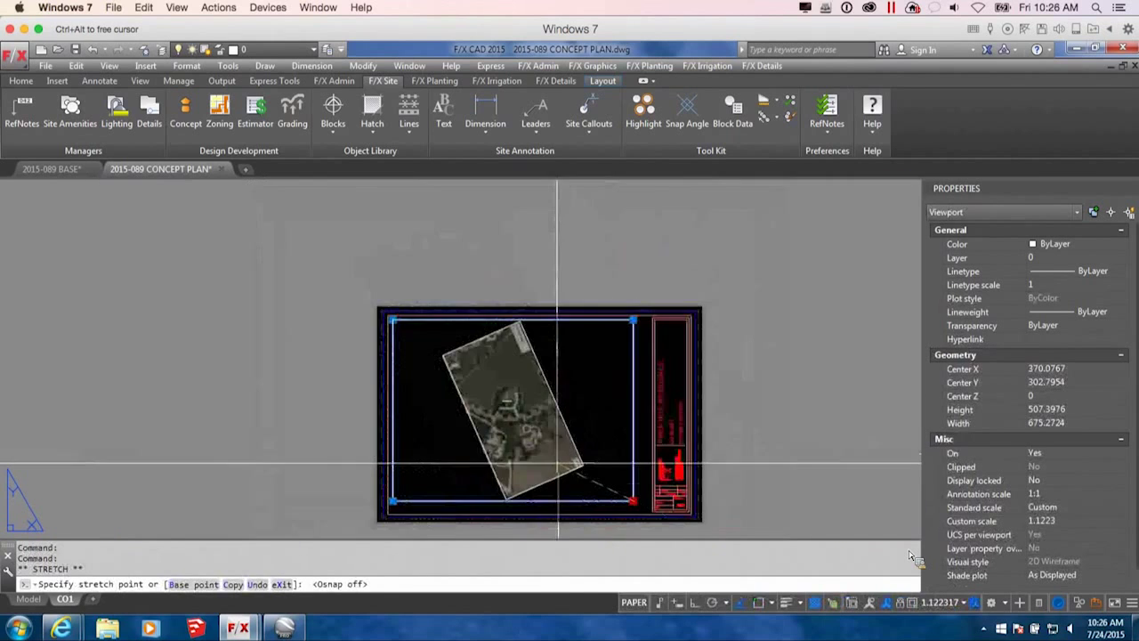
left_click(554, 469)
left_click(553, 469)
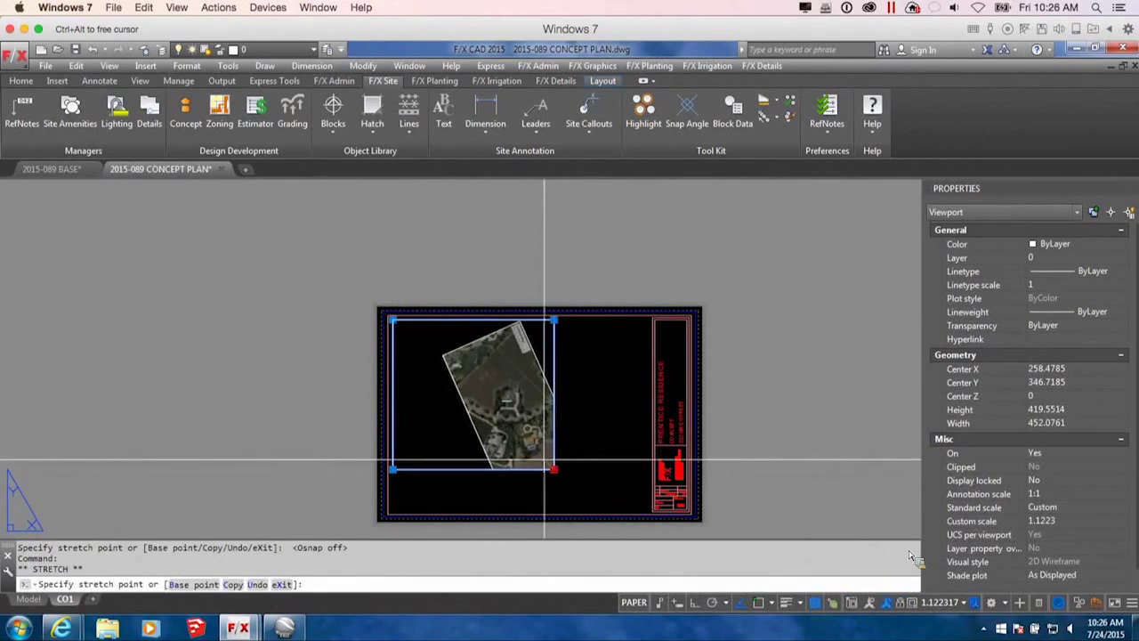
left_click(530, 453)
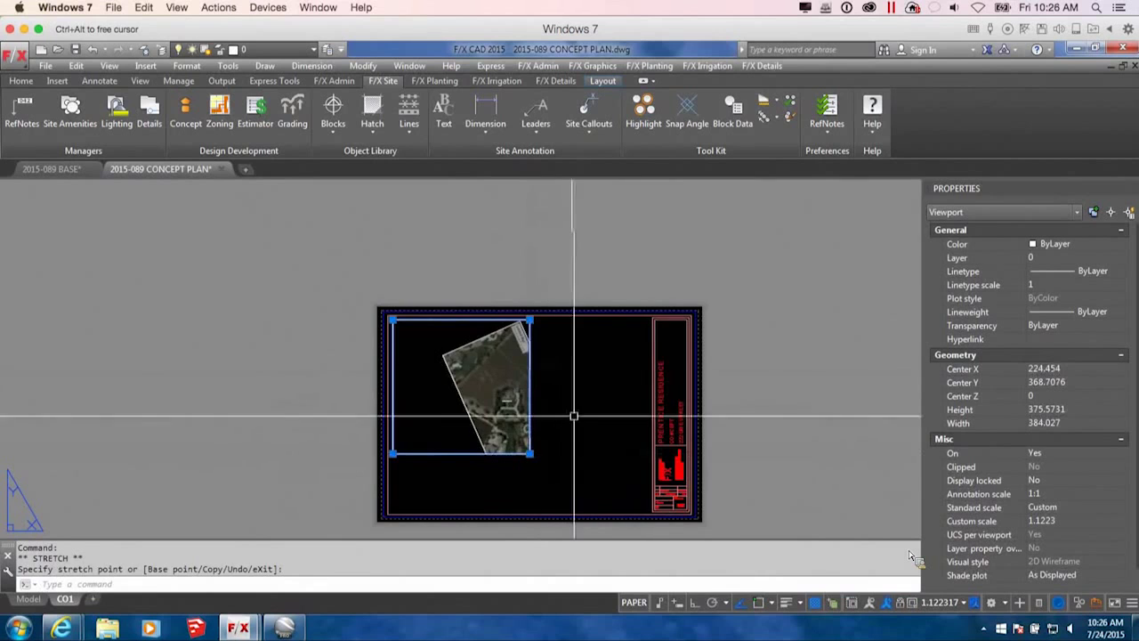
middle_click_drag(574, 416, 611, 427)
middle_click_drag(641, 483, 676, 483)
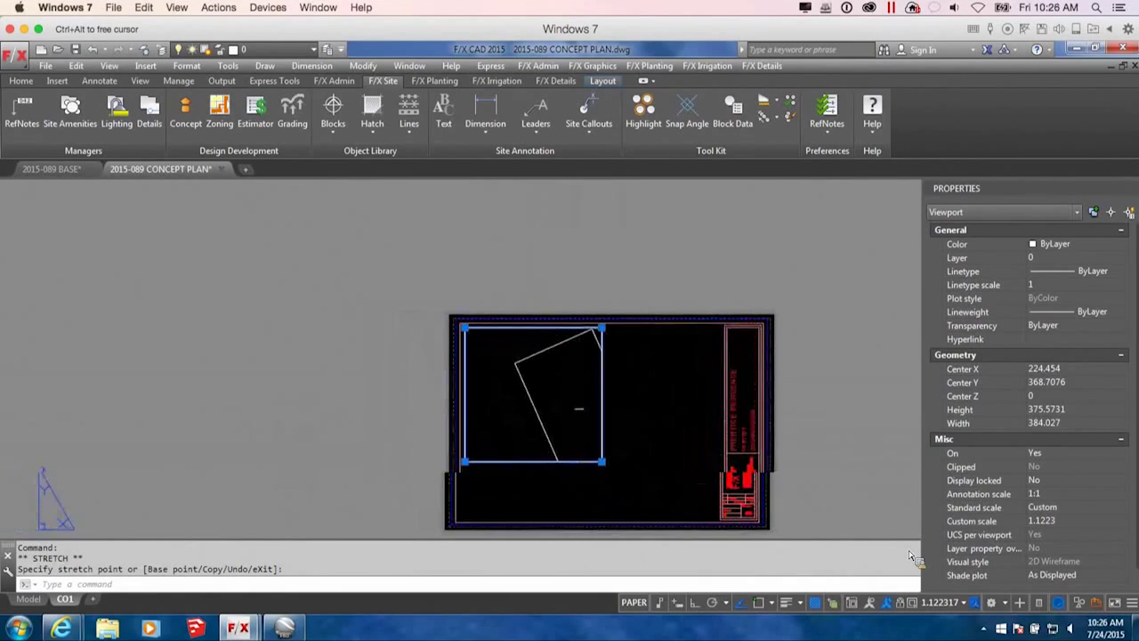
scroll(572, 431, "up", 3)
Pan and zoom the aerial inside the viewport to frame the house.
double_click(583, 411)
scroll(510, 402, "up", 5)
middle_click_drag(509, 376, 515, 346)
scroll(560, 411, "up", 3)
mouse_move(564, 383)
middle_mouse_down()
mouse_move(566, 409)
mouse_move(575, 400)
middle_mouse_up()
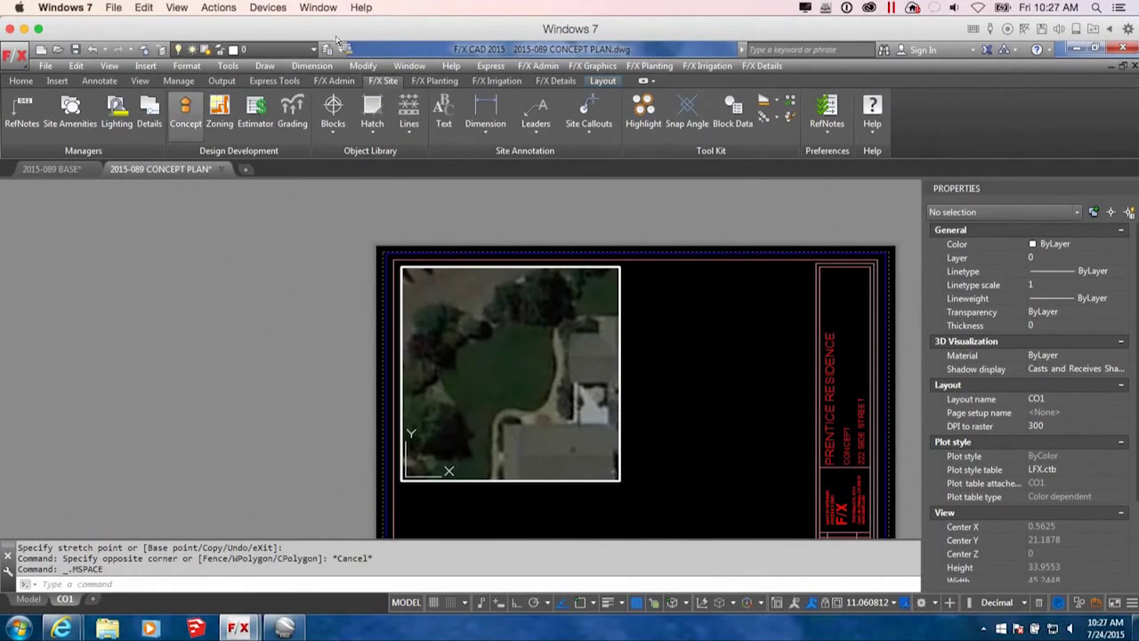
Set the active viewport scale to Metric 1:50.
left_click(335, 81)
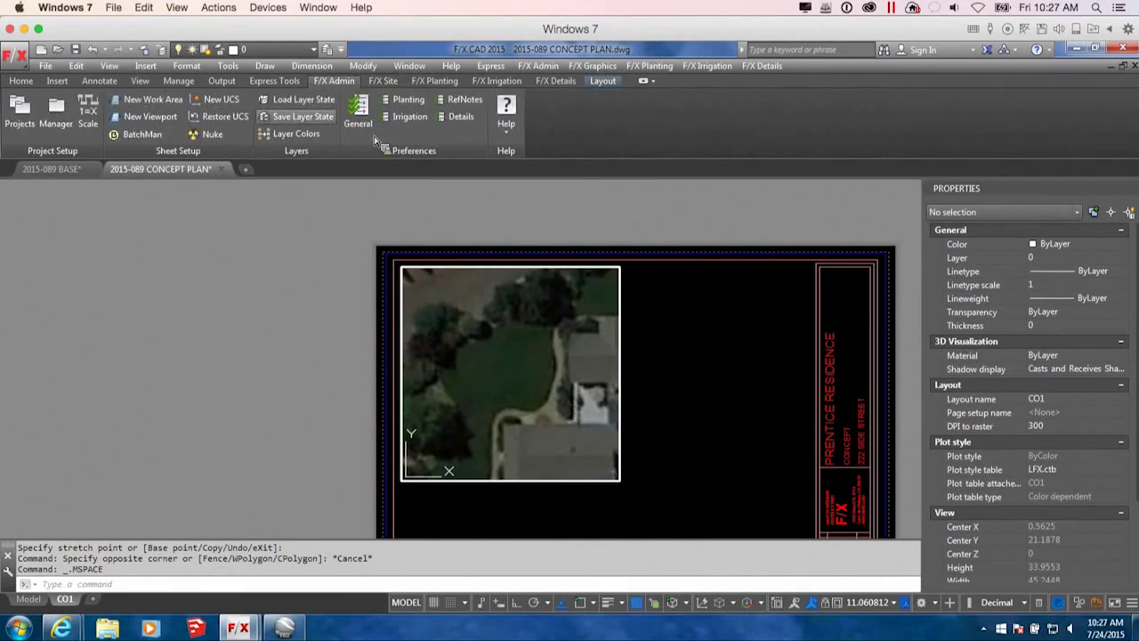
left_click(88, 111)
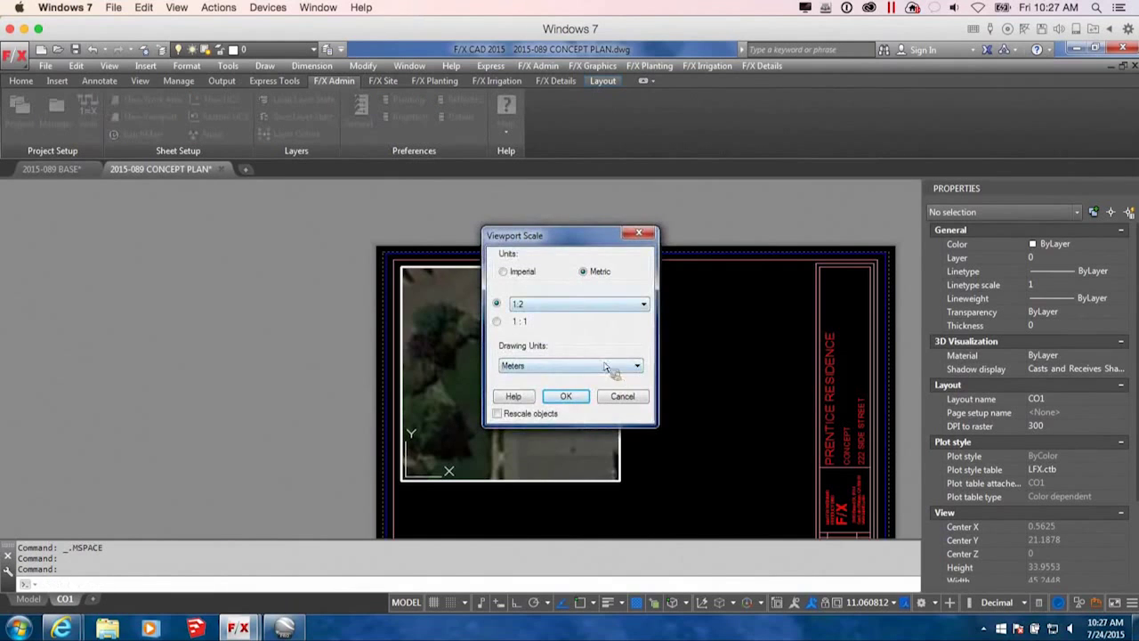
left_click(589, 304)
scroll(561, 360, "down", 3)
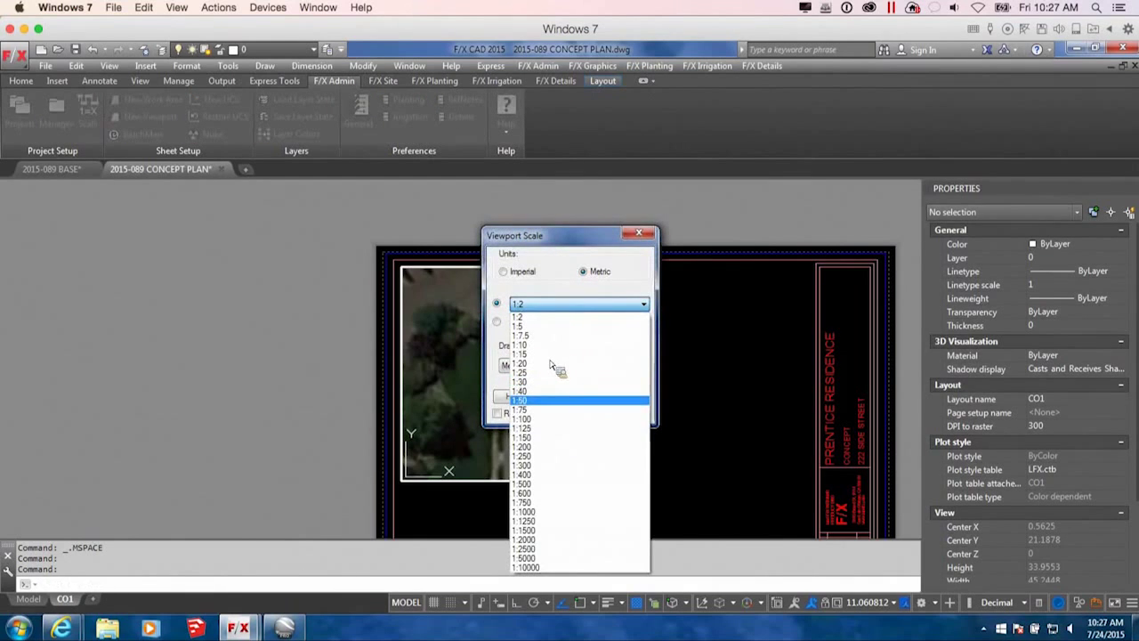
left_click(545, 400)
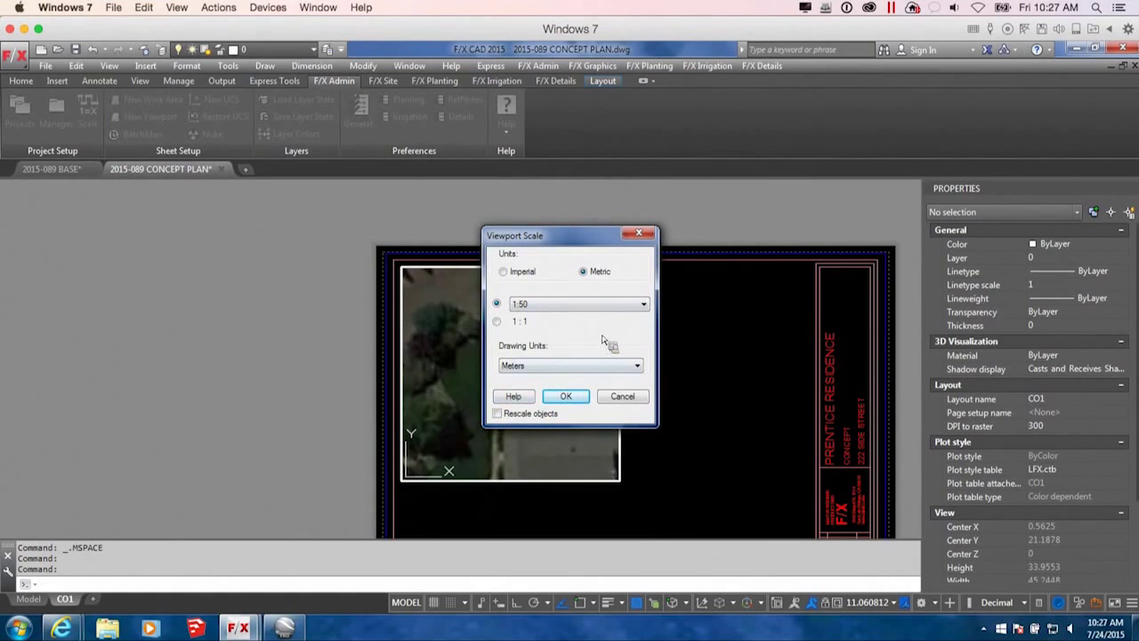
left_click(574, 397)
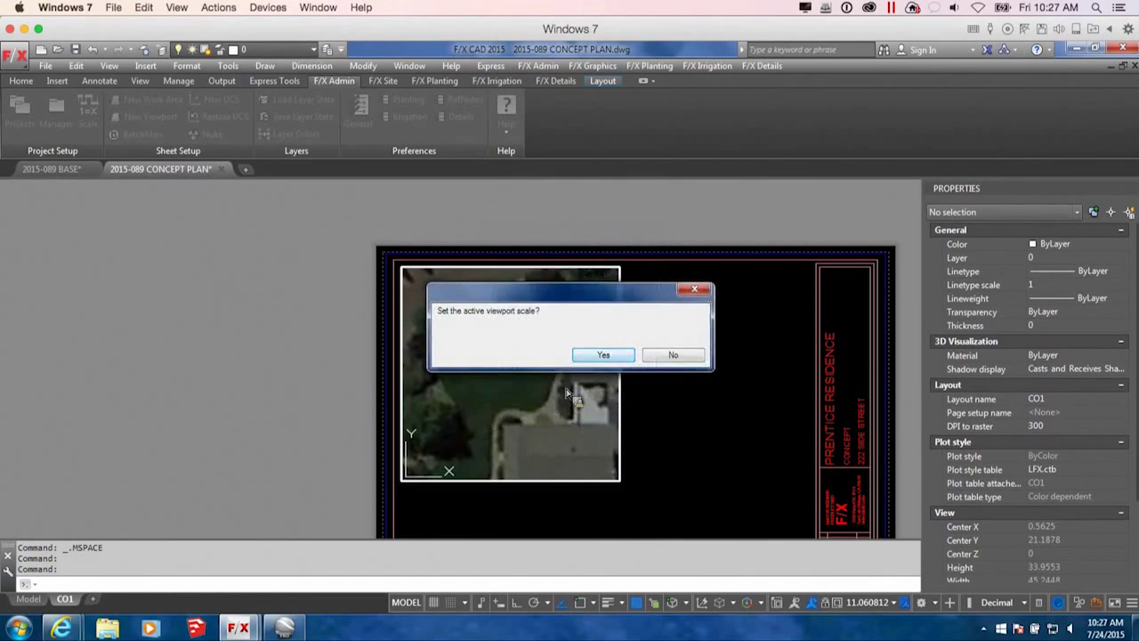
left_click(603, 355)
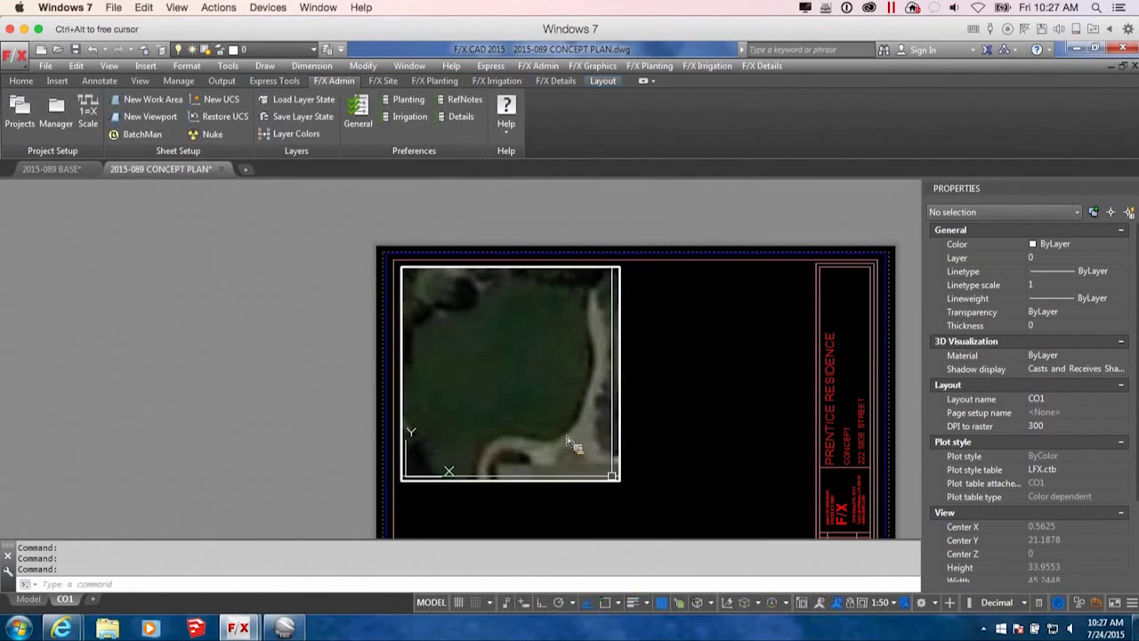
Stretch the viewport's lower-right corner to enlarge it on the sheet.
double_click(650, 475)
left_click(623, 483)
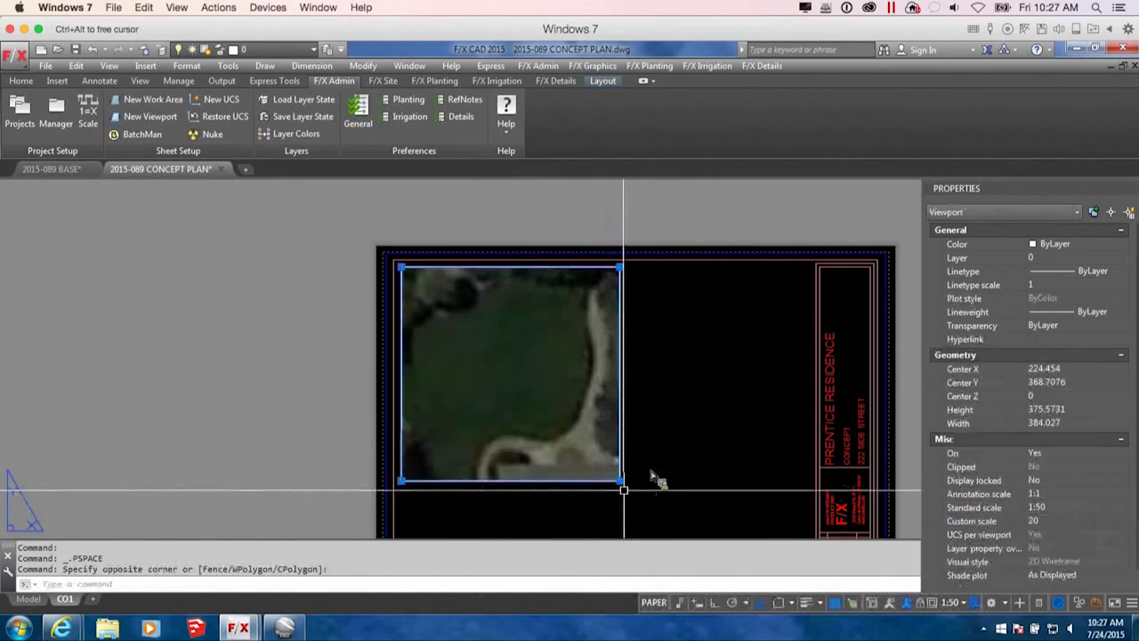
left_click(620, 480)
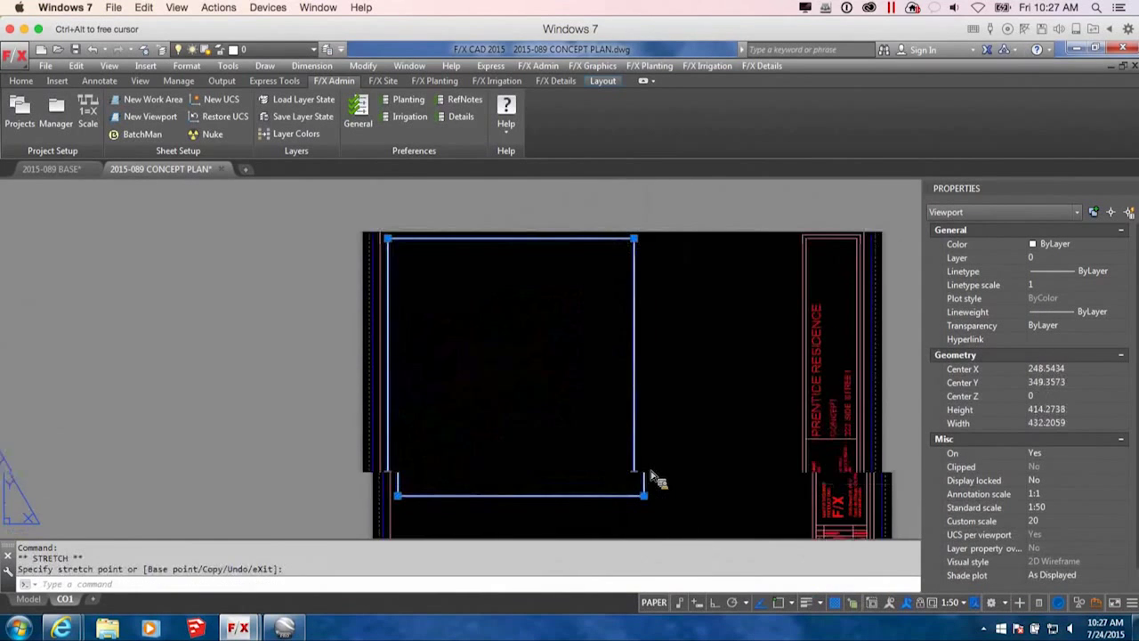
middle_click_drag(651, 475, 647, 418)
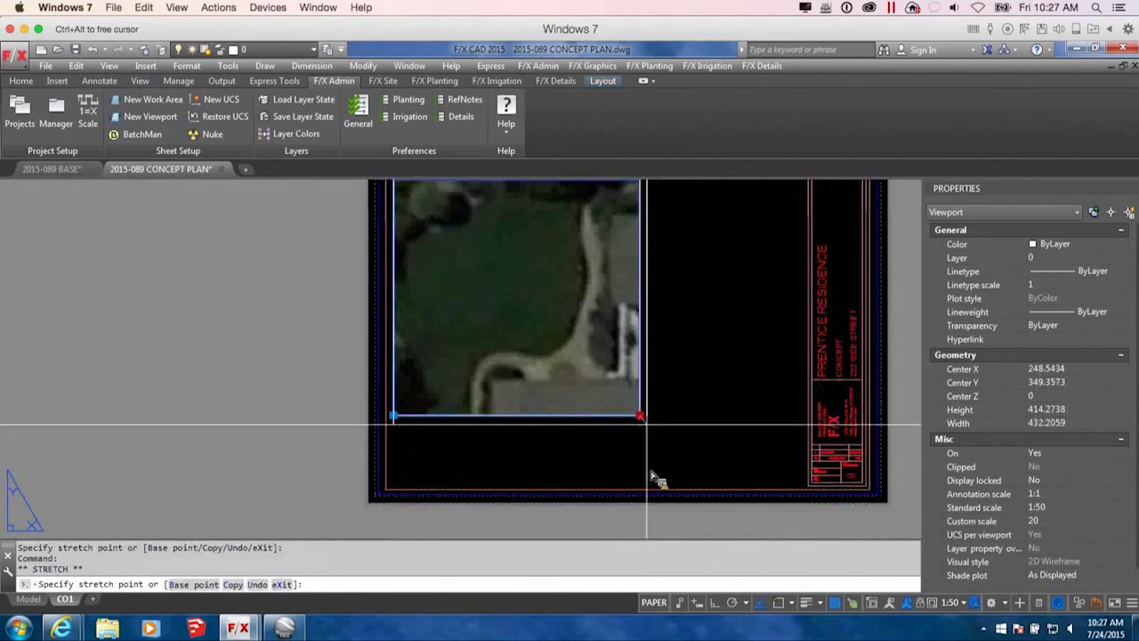
left_click(651, 475)
middle_click_drag(700, 465, 694, 496)
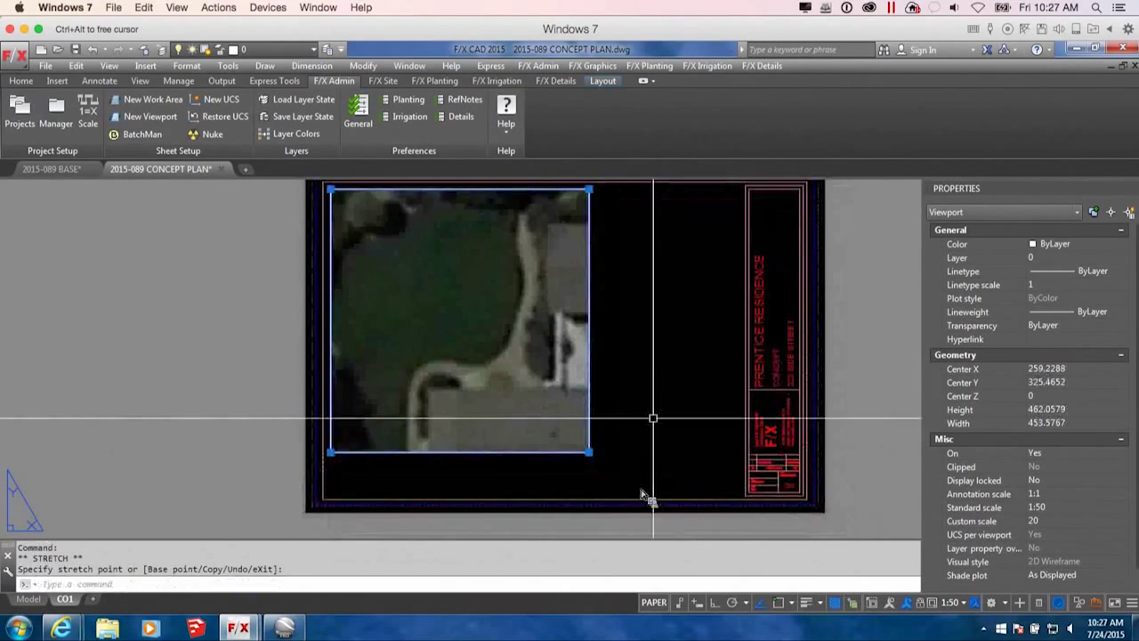
key("Escape")
middle_click_drag(631, 334, 669, 378)
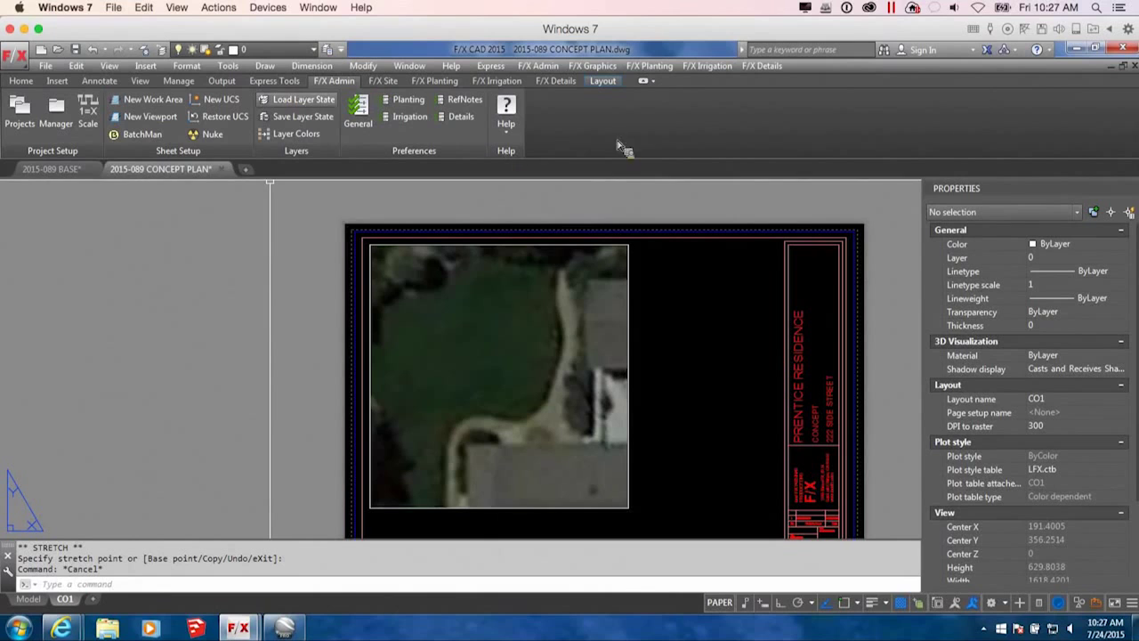
Load the SHEET_BORDER layer state from the [TEMPLATES] folder.
left_click(294, 100)
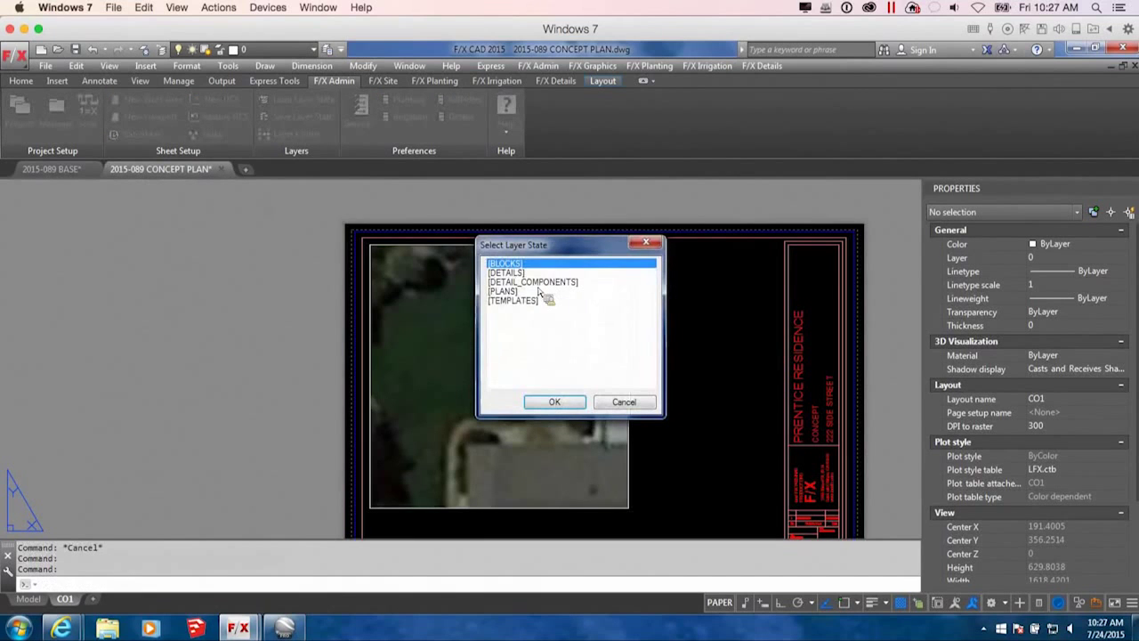
left_click(506, 273)
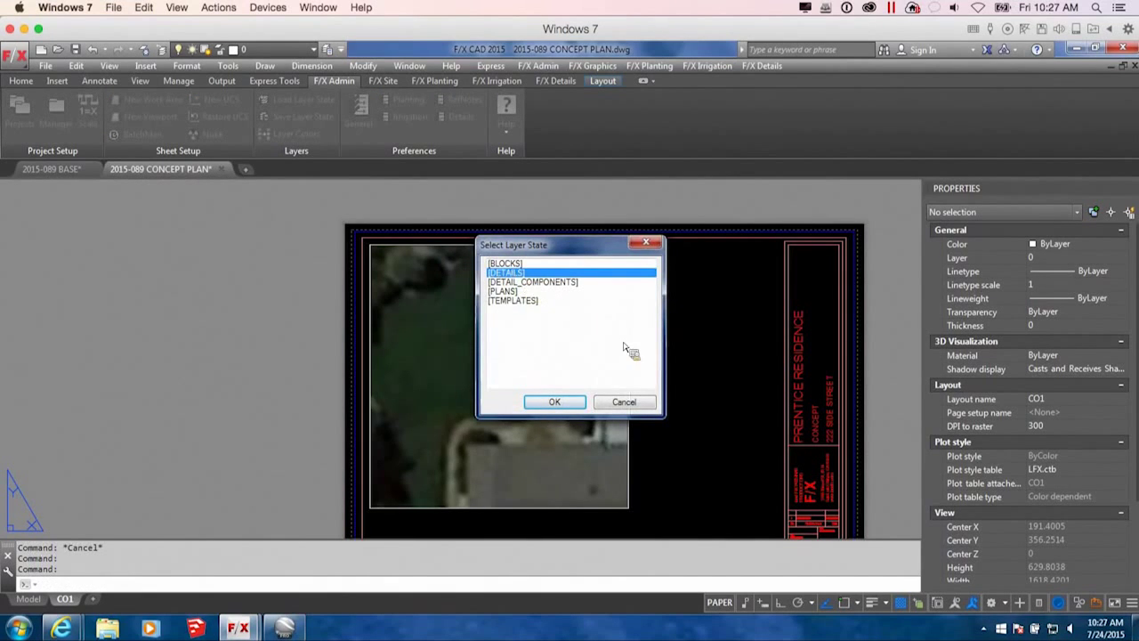
left_click(646, 242)
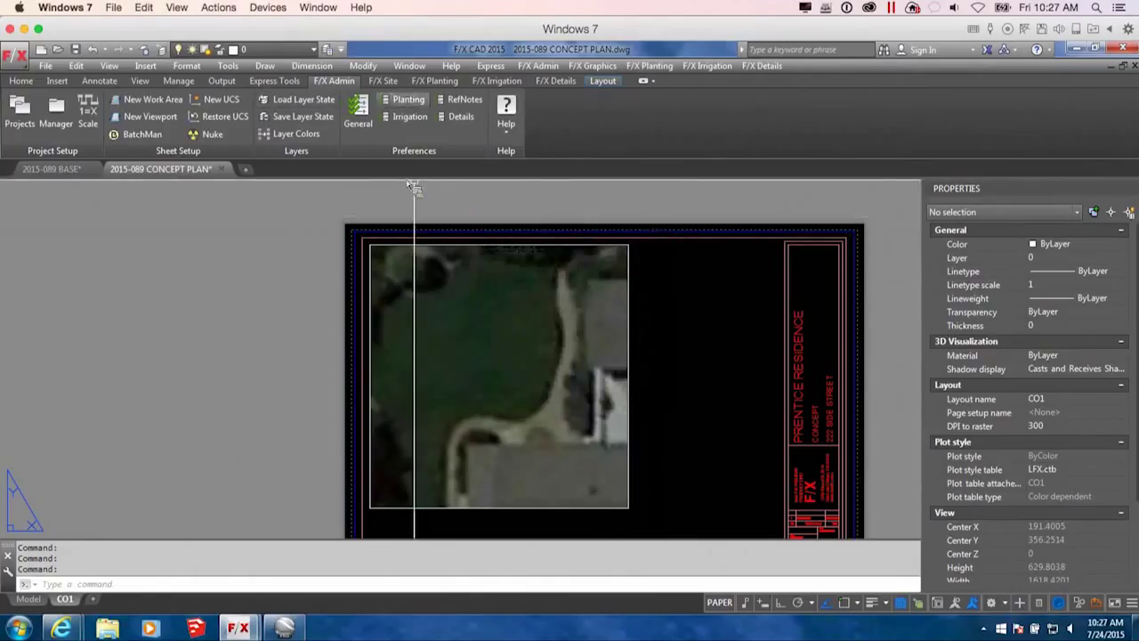
left_click(299, 101)
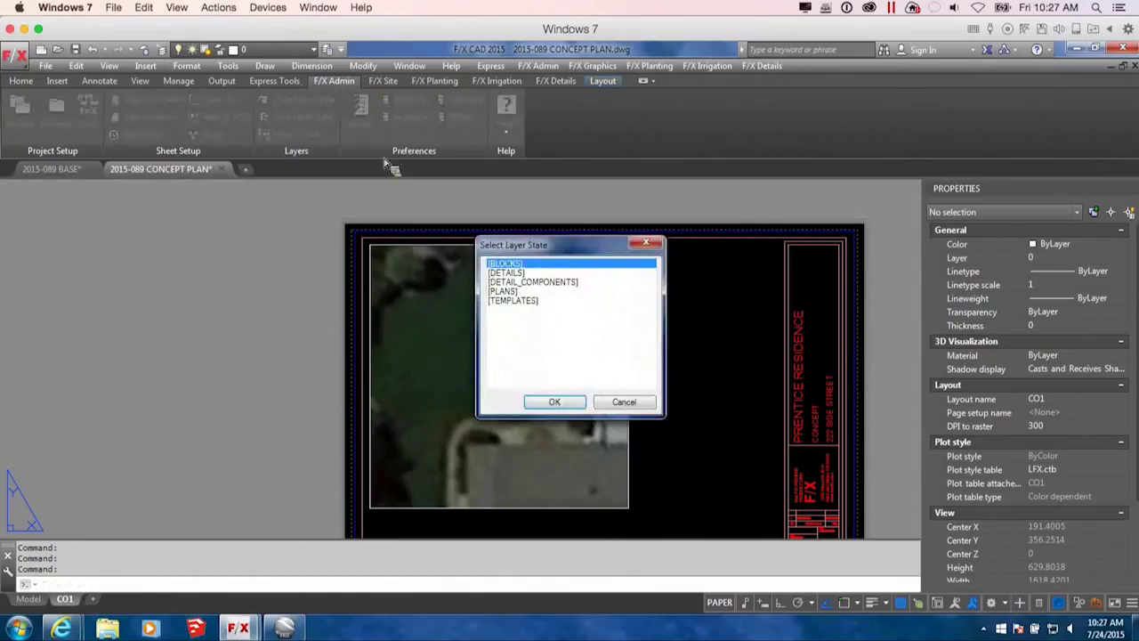
key("Down")
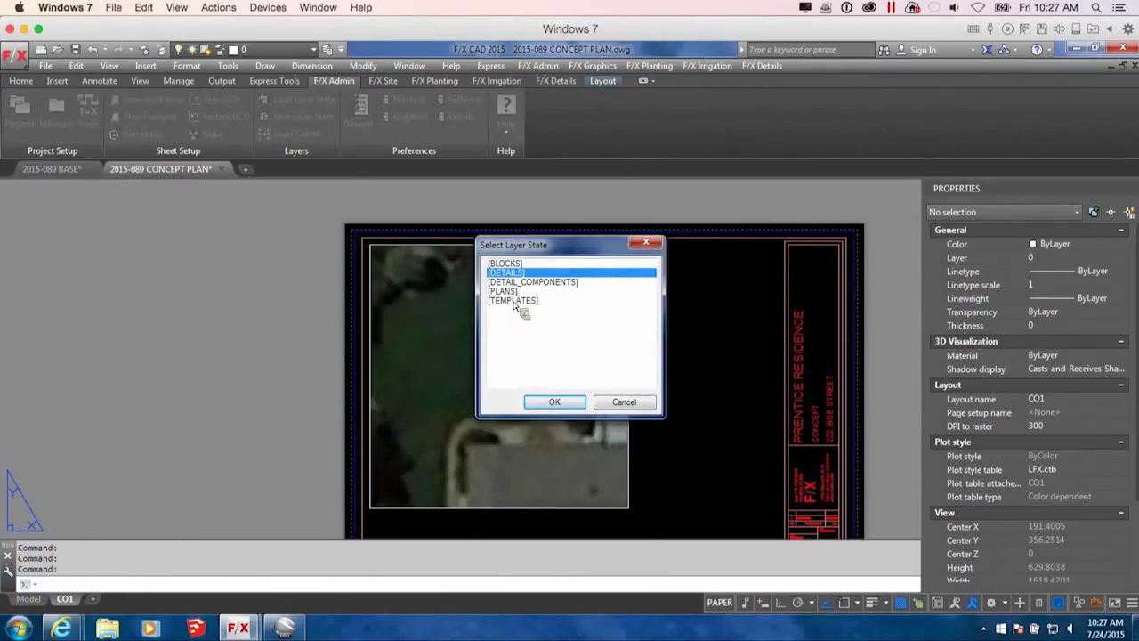
key("Down")
key("Down")
key("Down")
key("Return")
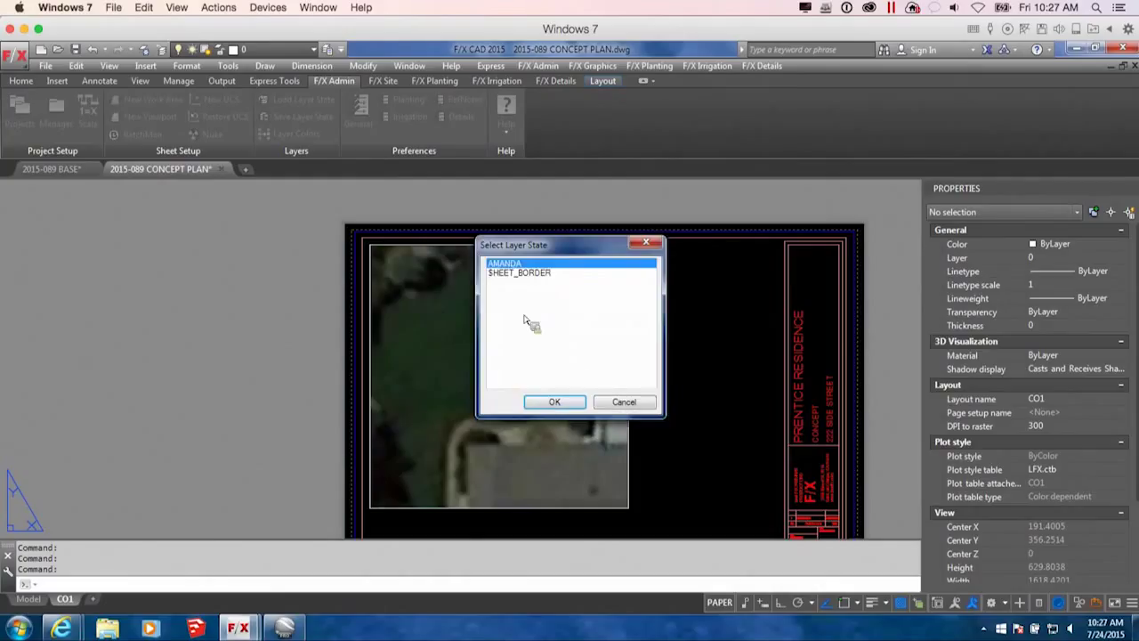
key("Down")
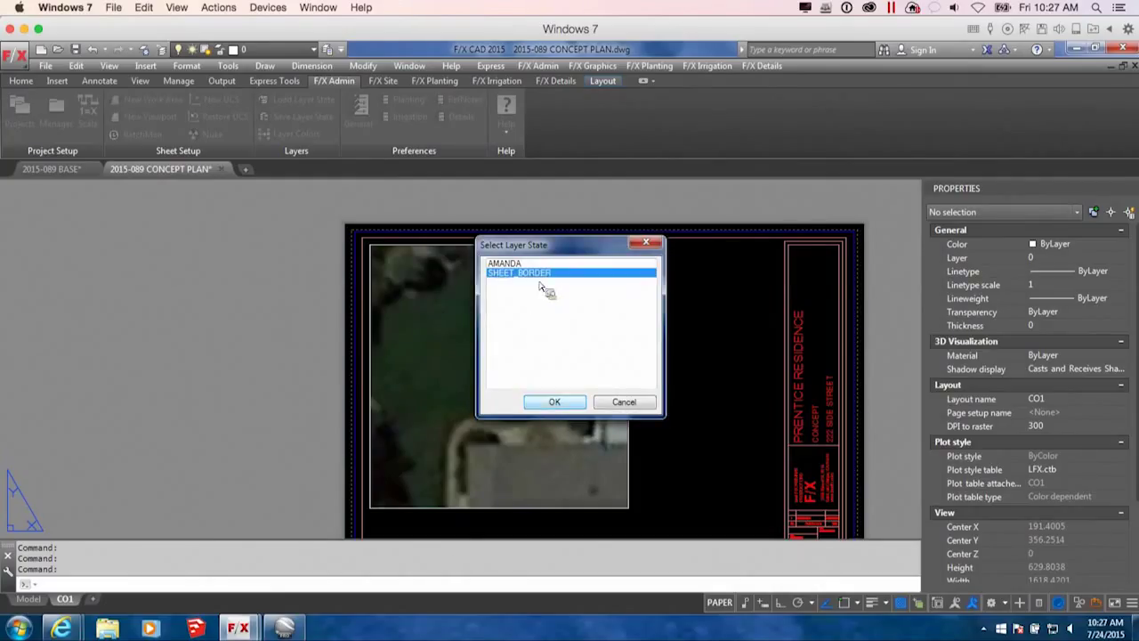
left_click(555, 402)
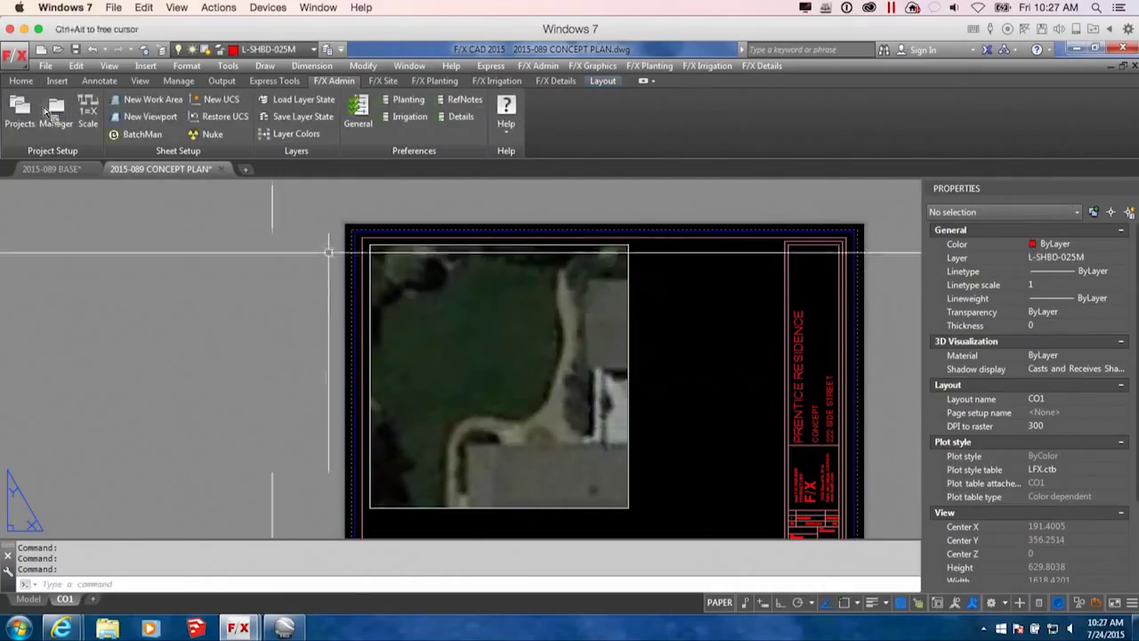
Move the aerial viewport onto the Z-VIEWPORT layer.
left_click(628, 293)
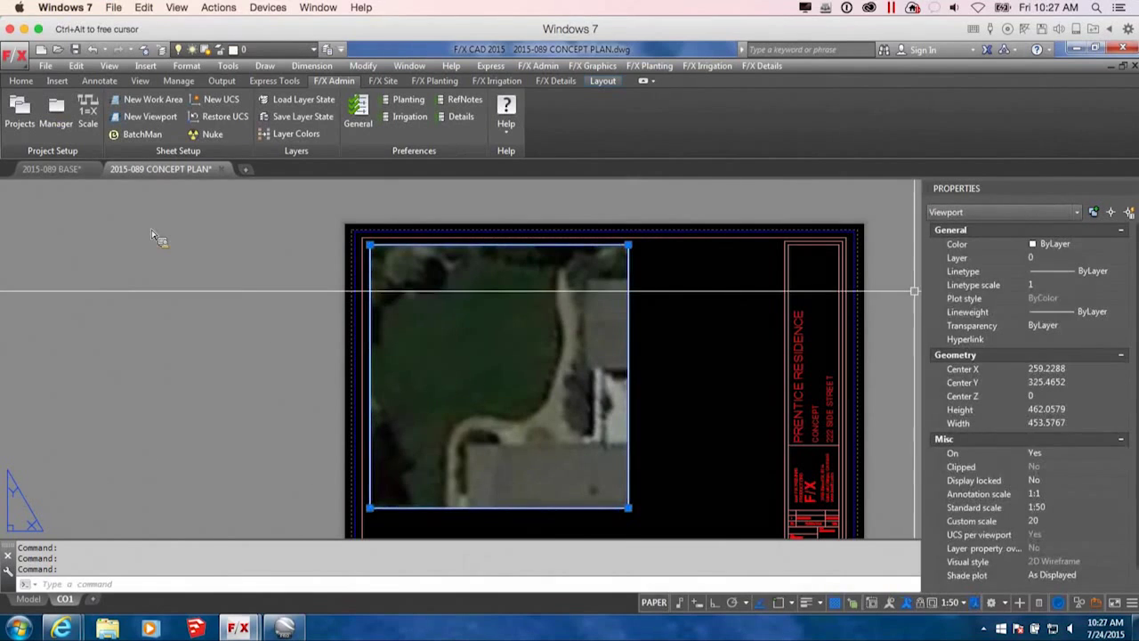
left_click(1123, 258)
left_click_drag(1125, 301, 1130, 353)
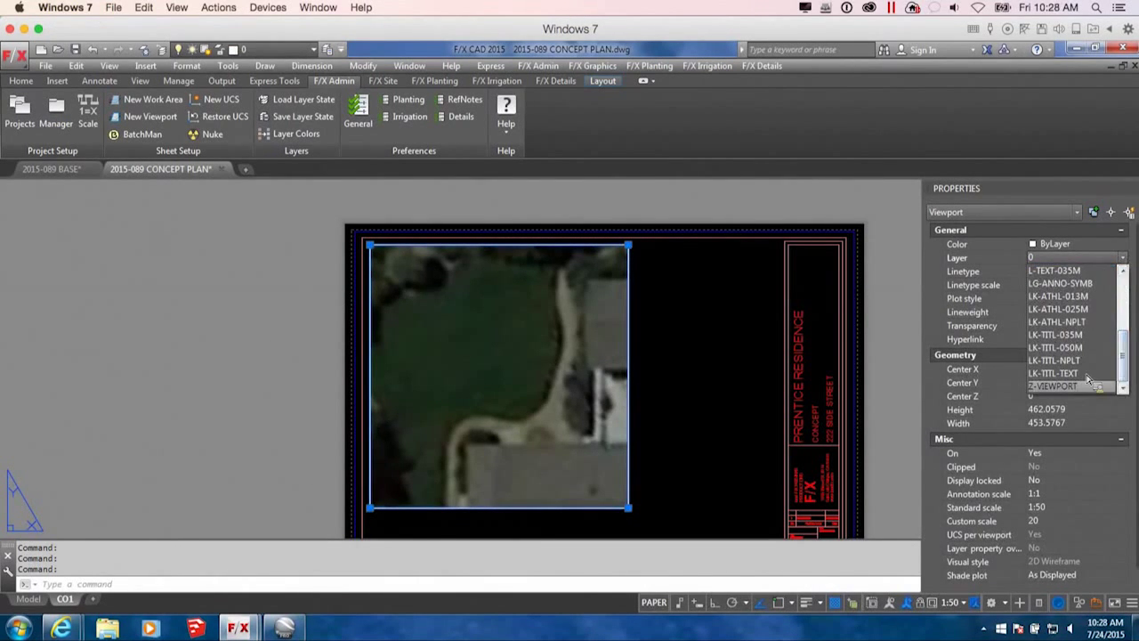
left_click(1059, 385)
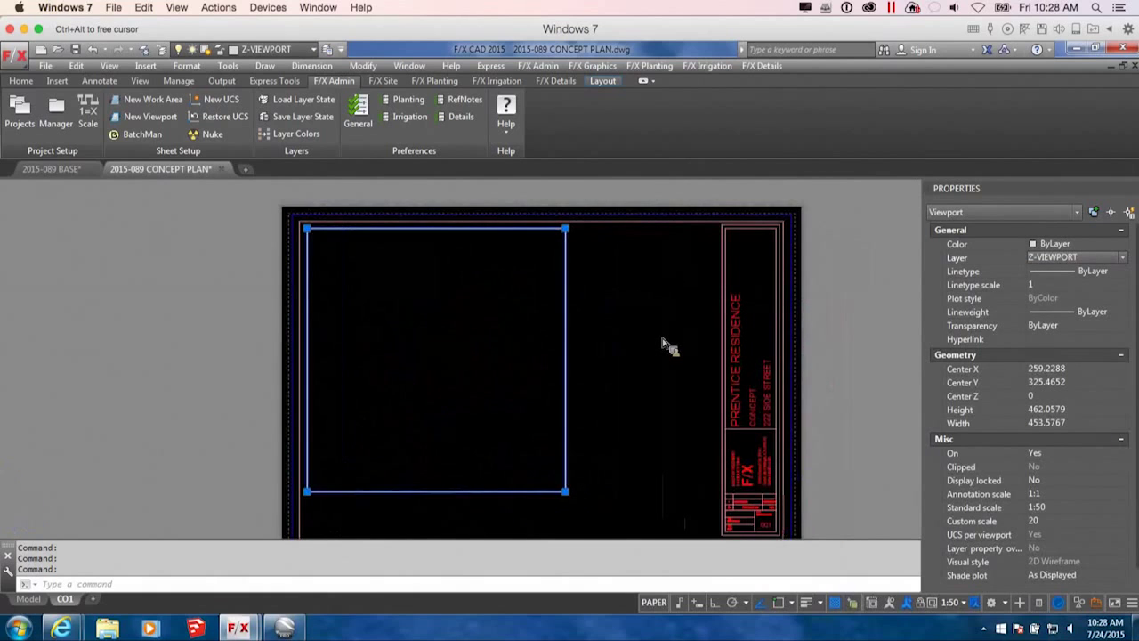
key("Escape")
Turn off plotting for the Z-VIEWPORT layer in the Layer Properties Manager.
left_click(18, 82)
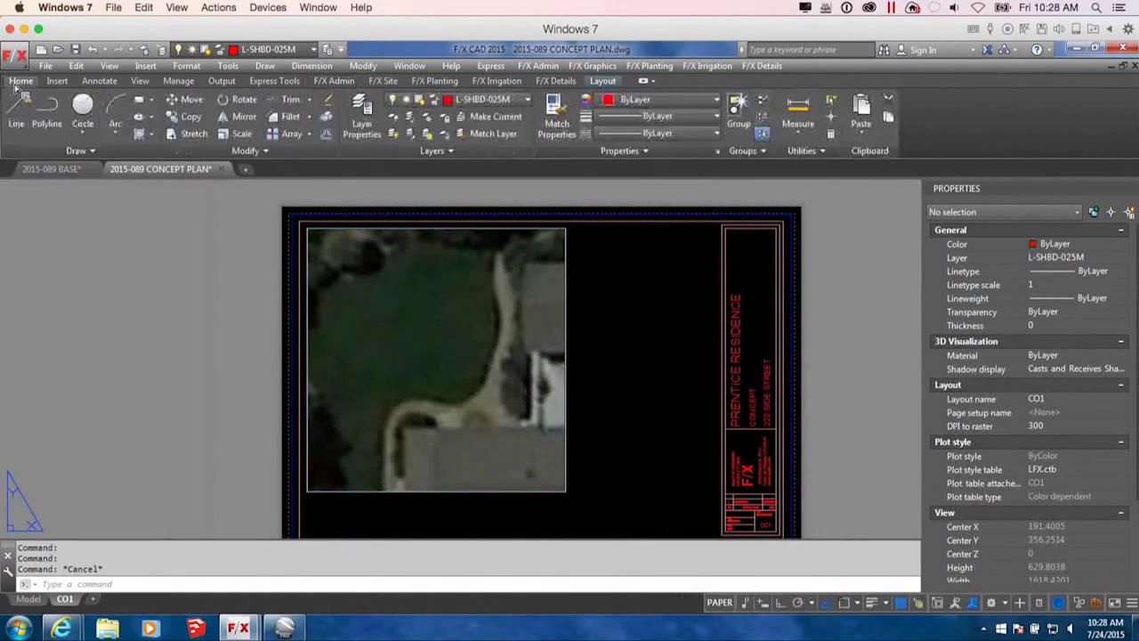
left_click(360, 124)
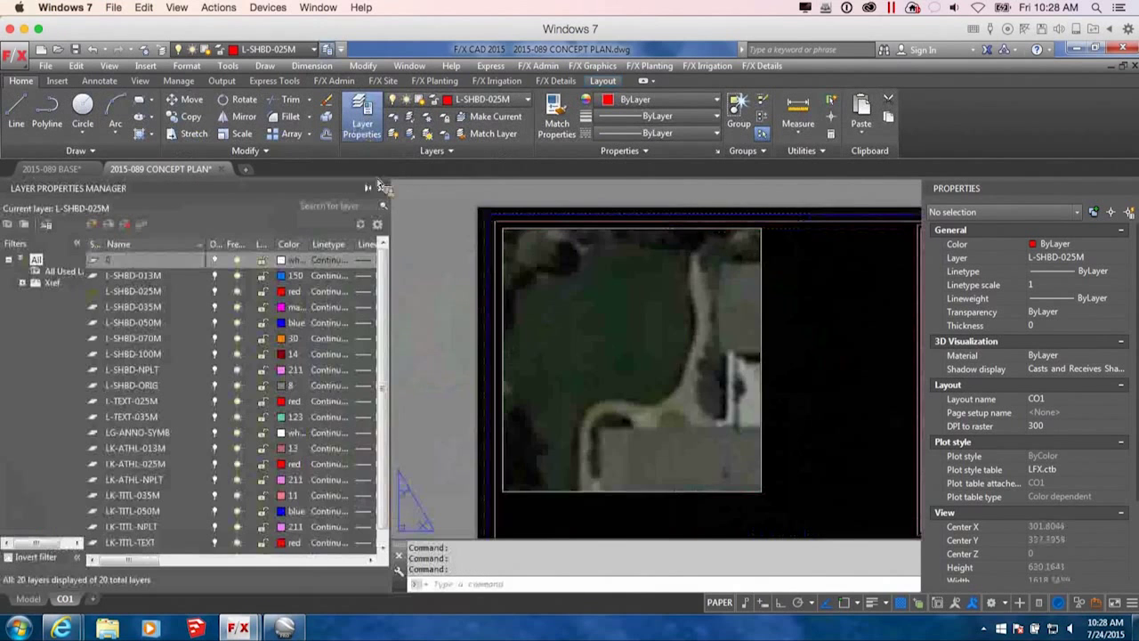
scroll(686, 312, "down", 3)
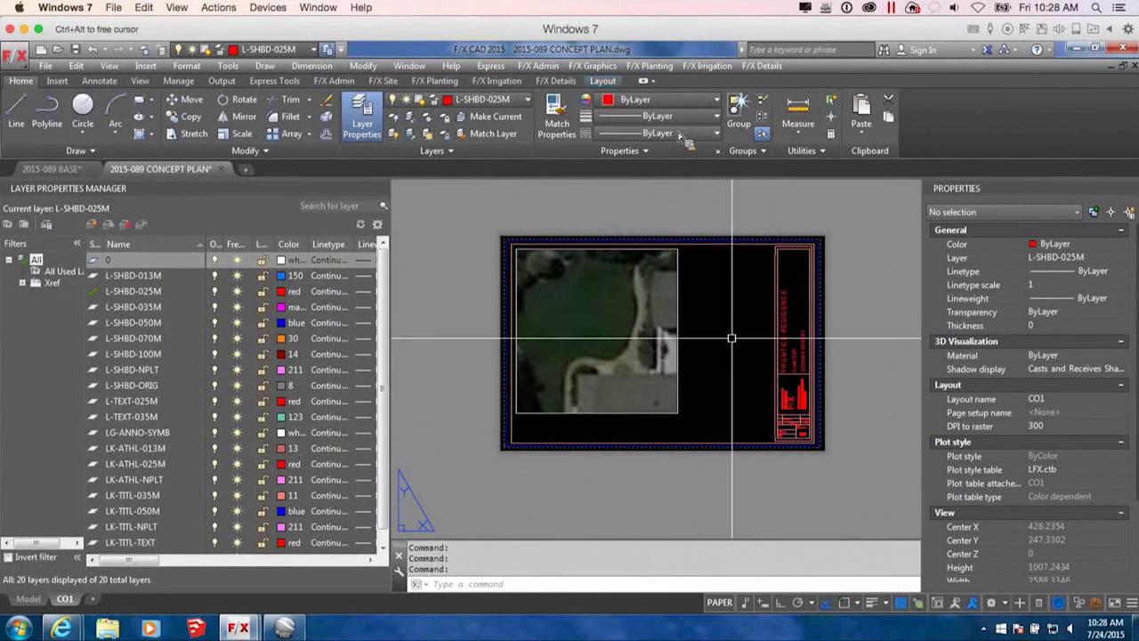
scroll(731, 339, "up", 2)
mouse_move(688, 354)
middle_mouse_down()
mouse_move(729, 372)
mouse_move(671, 360)
mouse_move(707, 364)
middle_mouse_up()
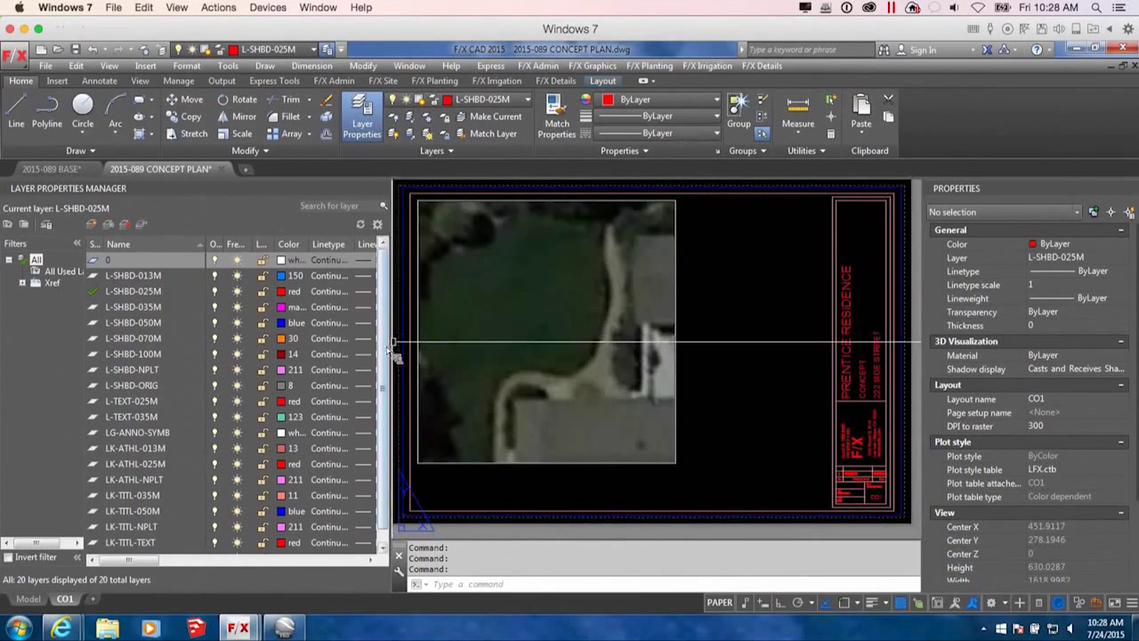
scroll(388, 285, "down", 1)
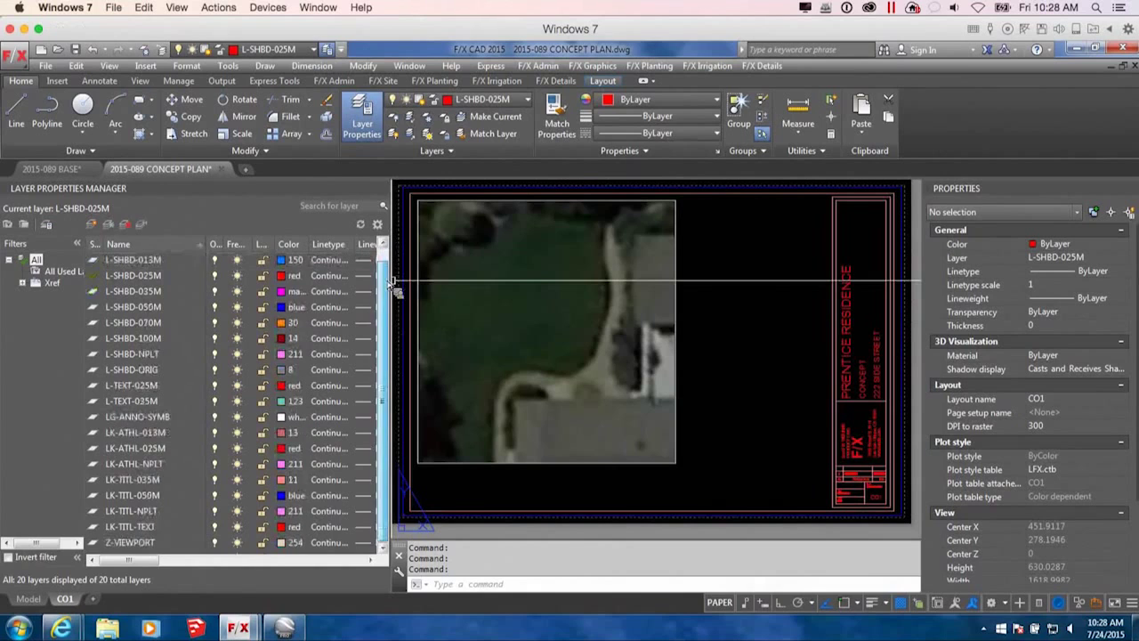
left_click(182, 542)
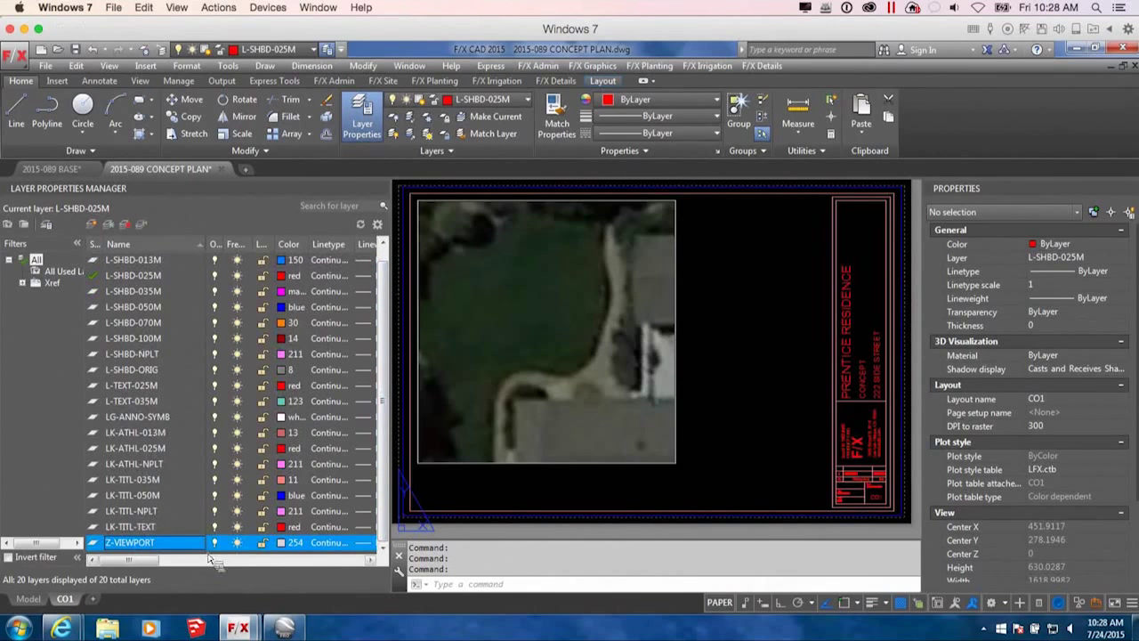
left_click_drag(139, 559, 220, 574)
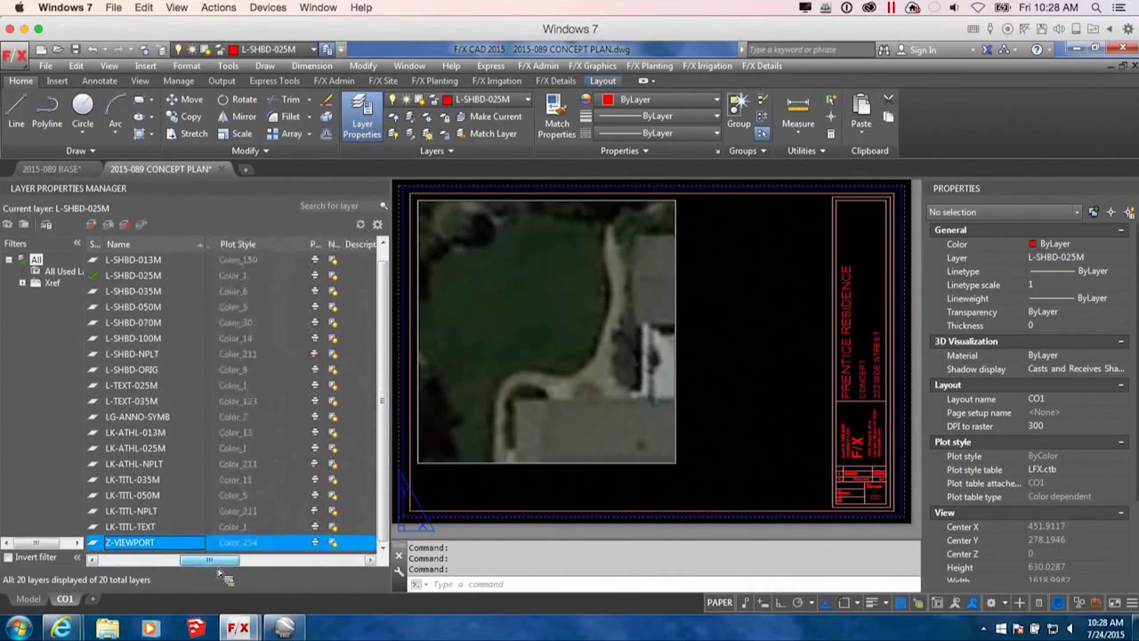
left_click(313, 542)
left_click(805, 437)
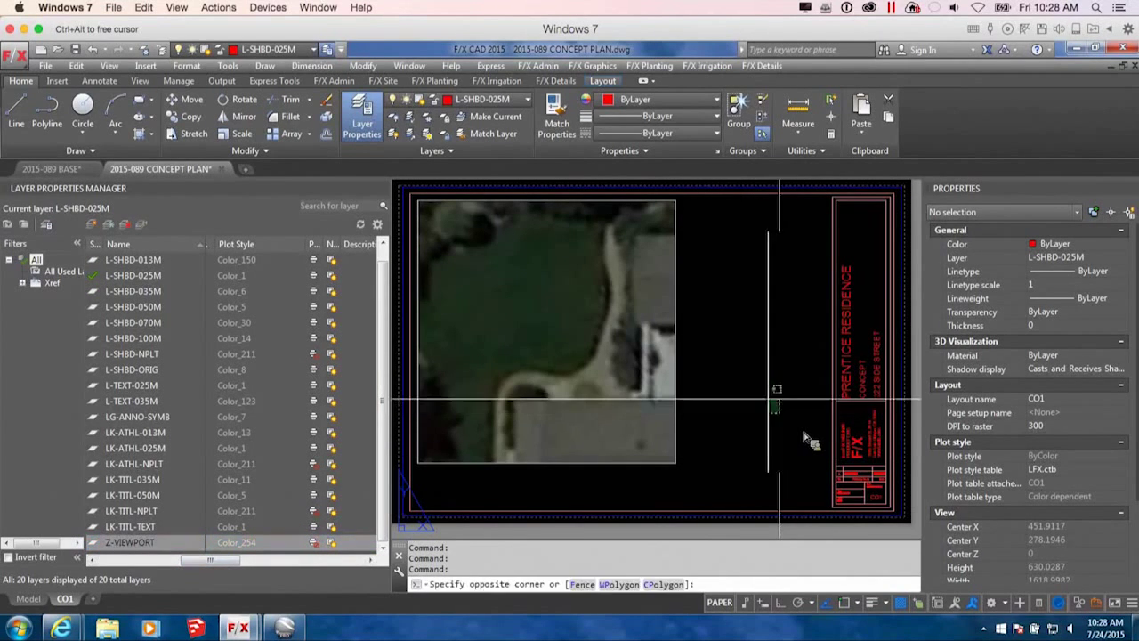
scroll(363, 540, "left", 5)
scroll(712, 401, "down", 4)
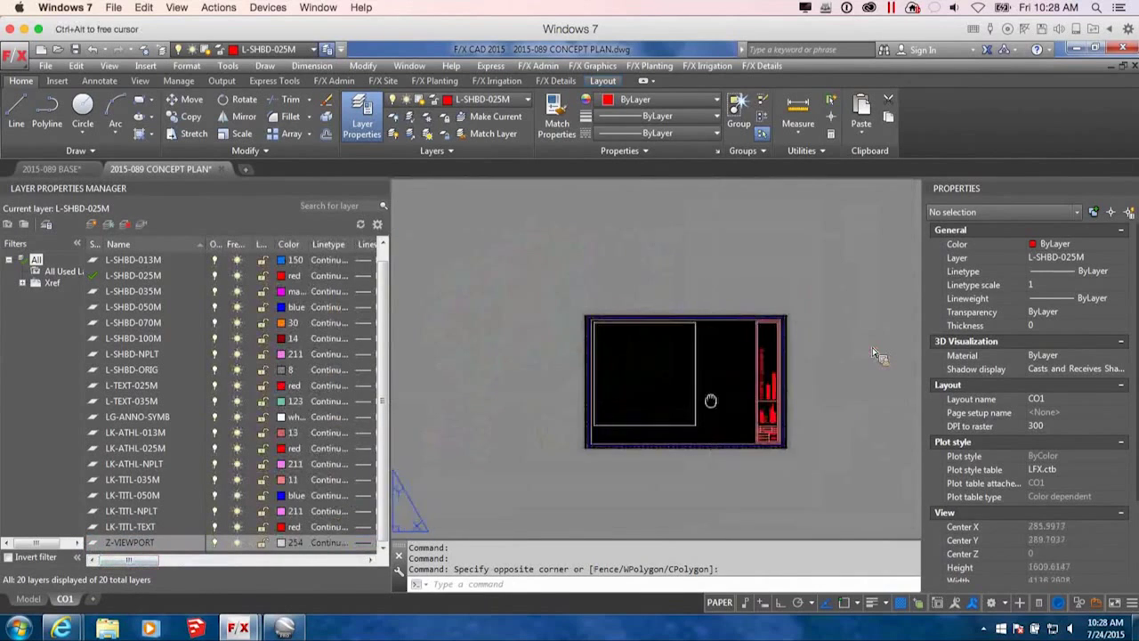
scroll(710, 400, "up", 4)
middle_click_drag(629, 407, 709, 421)
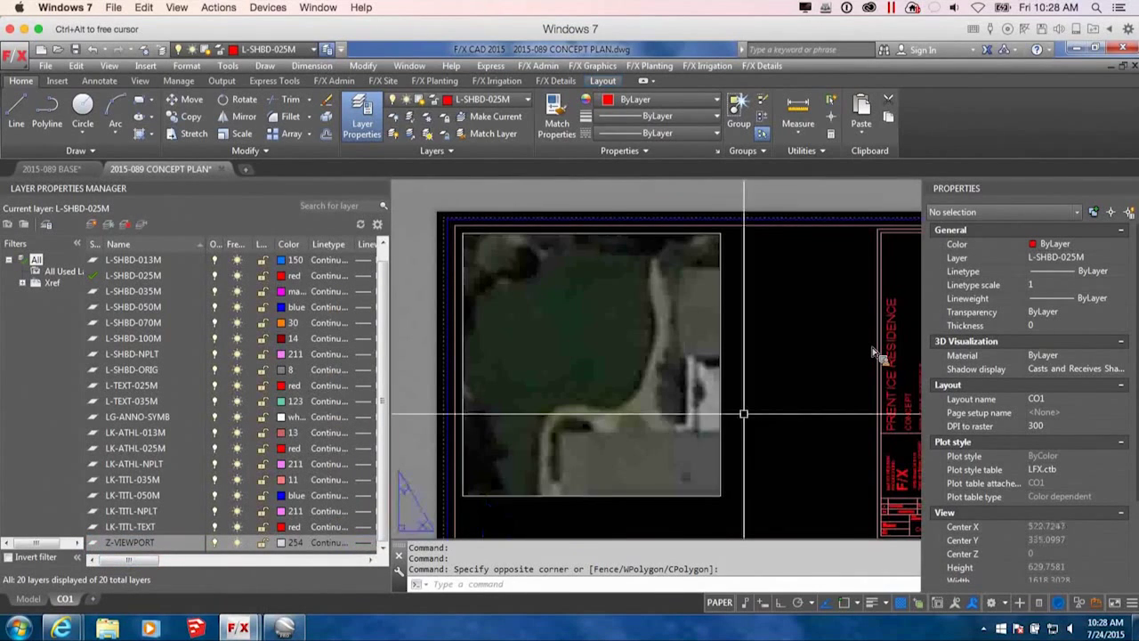
scroll(771, 447, "up", 6)
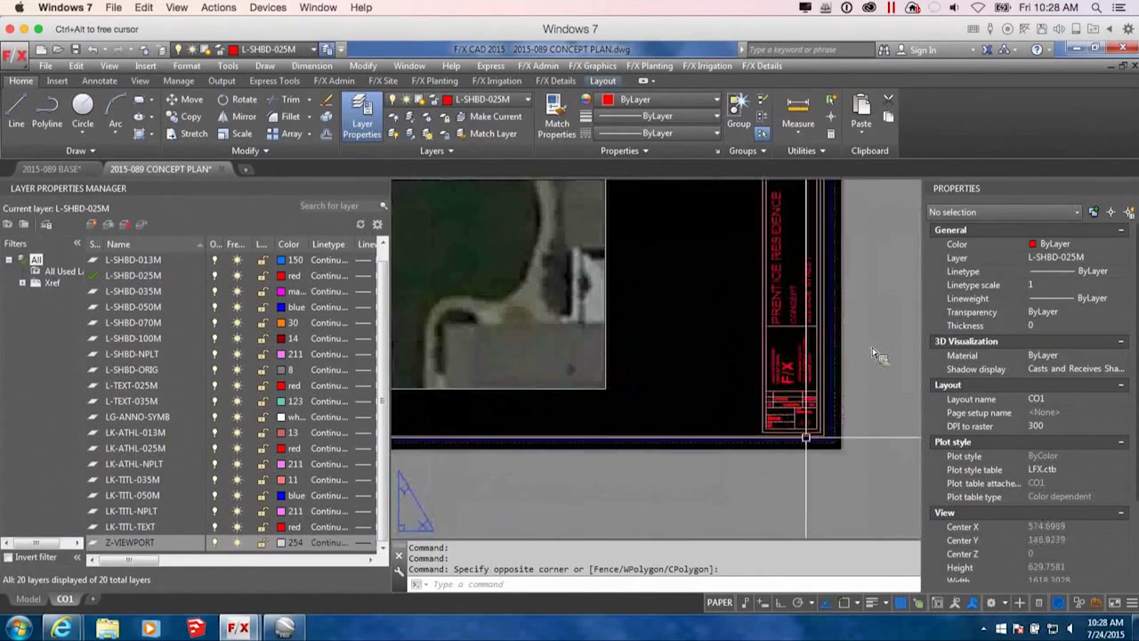
Check the title block text, save CONCEPT PLAN, and switch to the 2015-089 BASE drawing.
double_click(642, 389)
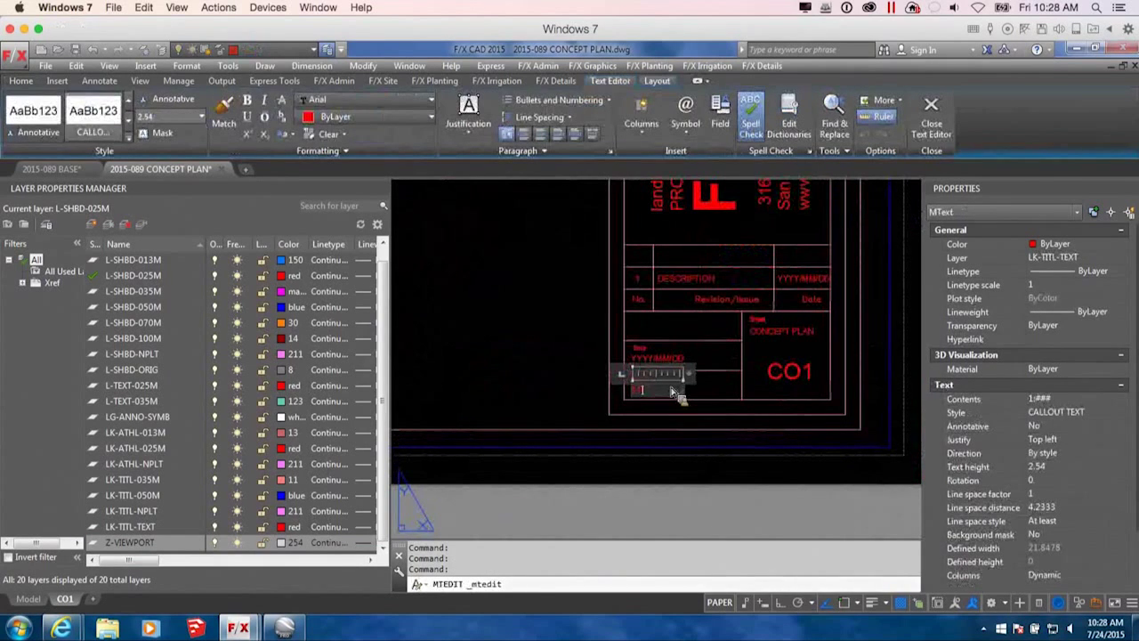
left_click(512, 321)
scroll(514, 325, "down", 5)
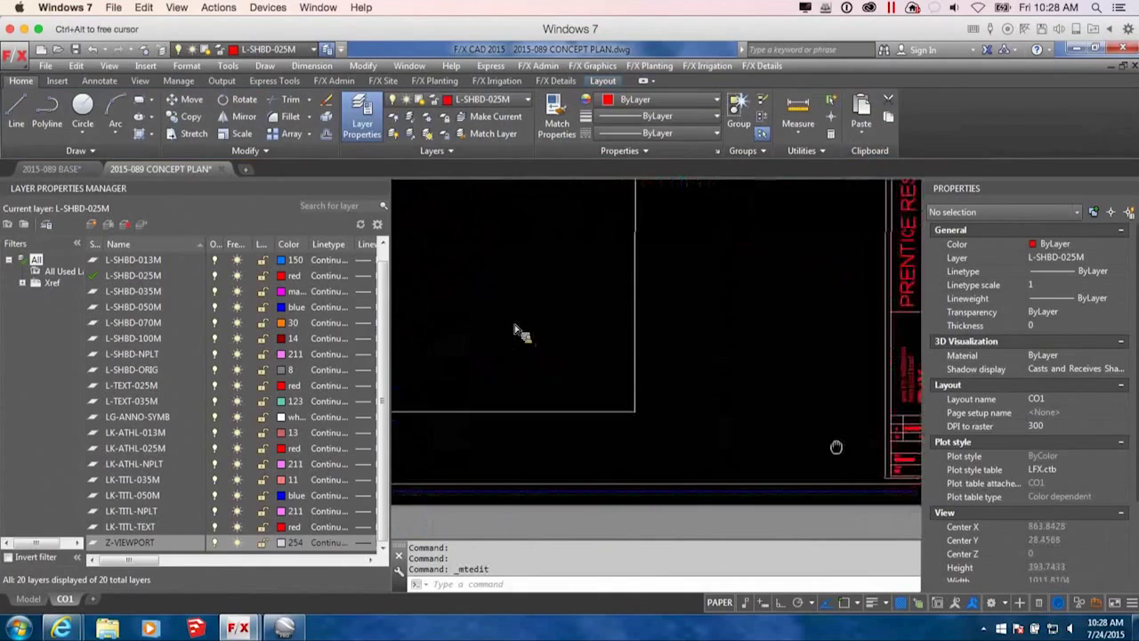
middle_click_drag(706, 434, 750, 474)
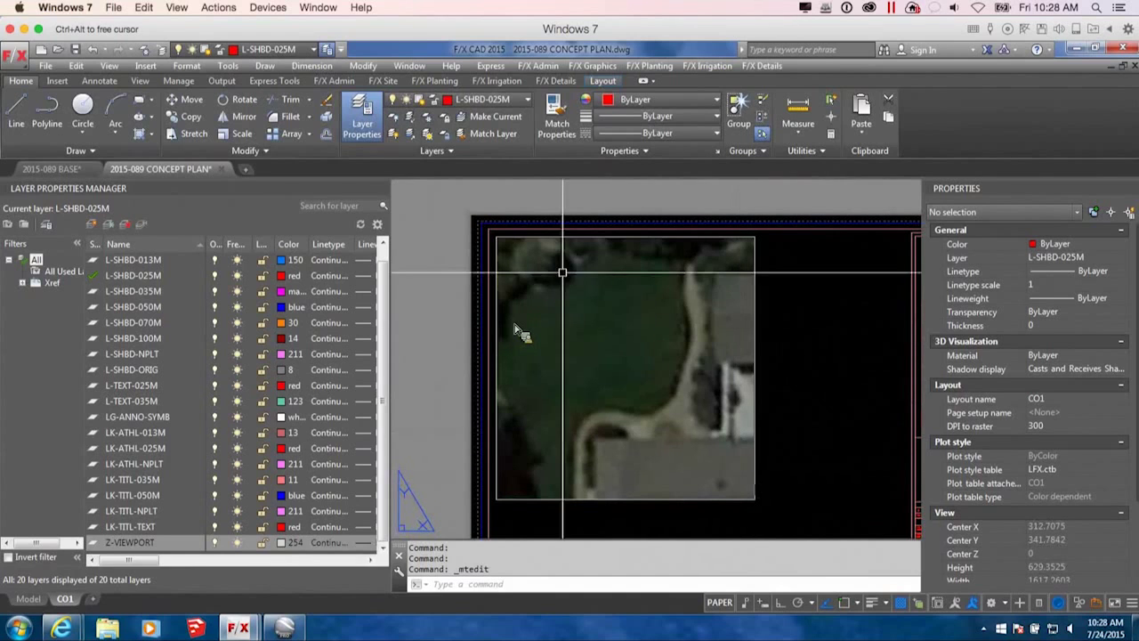
left_click(75, 49)
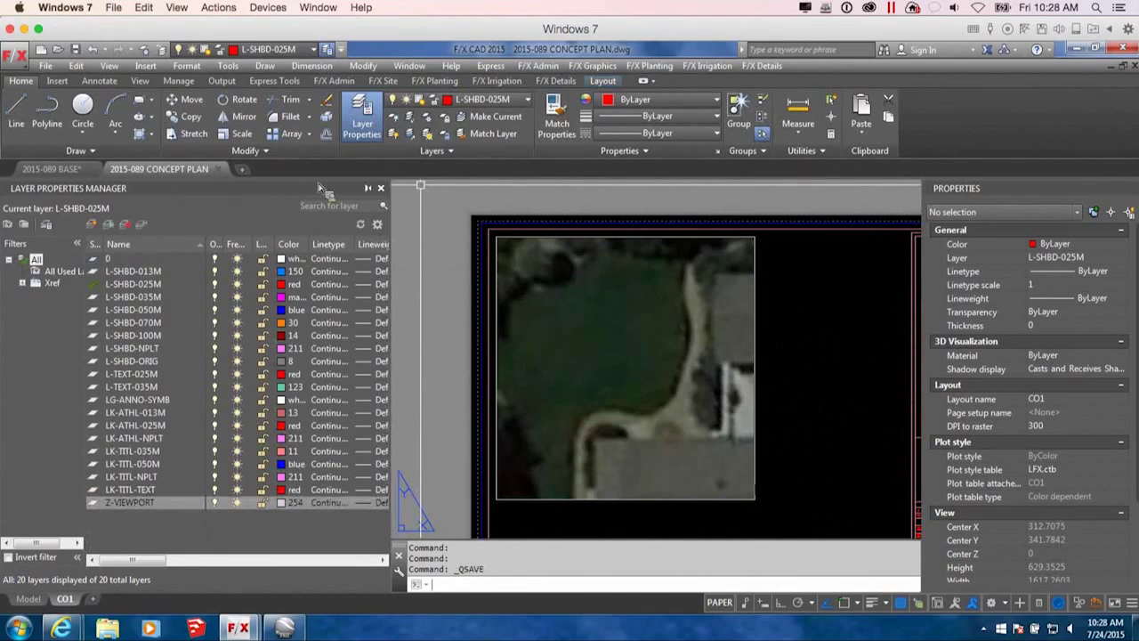
left_click(51, 168)
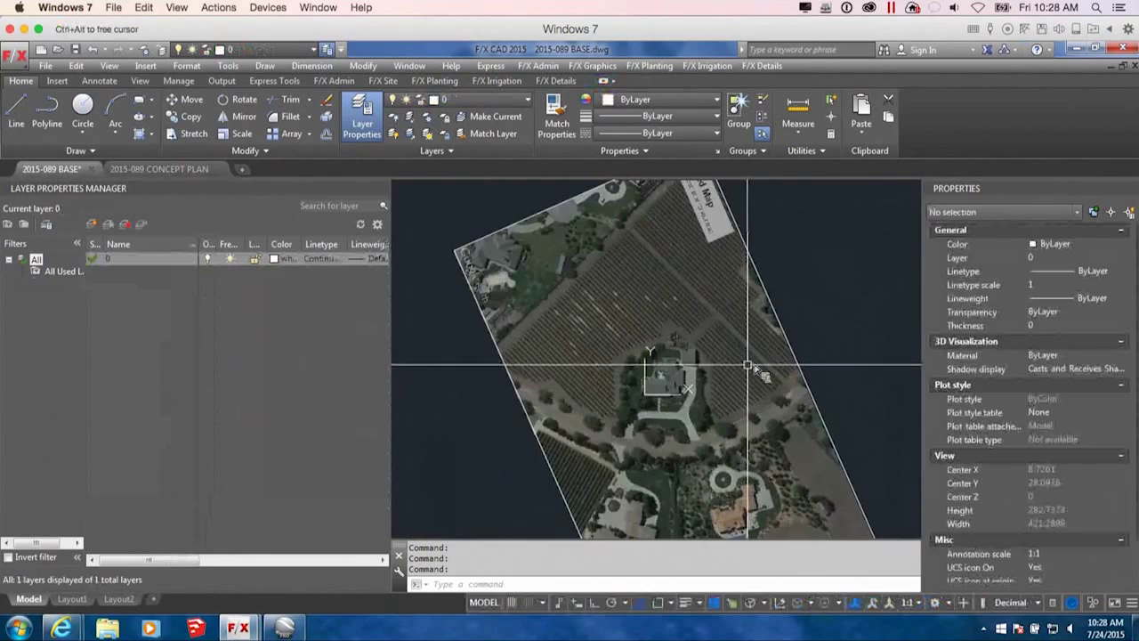
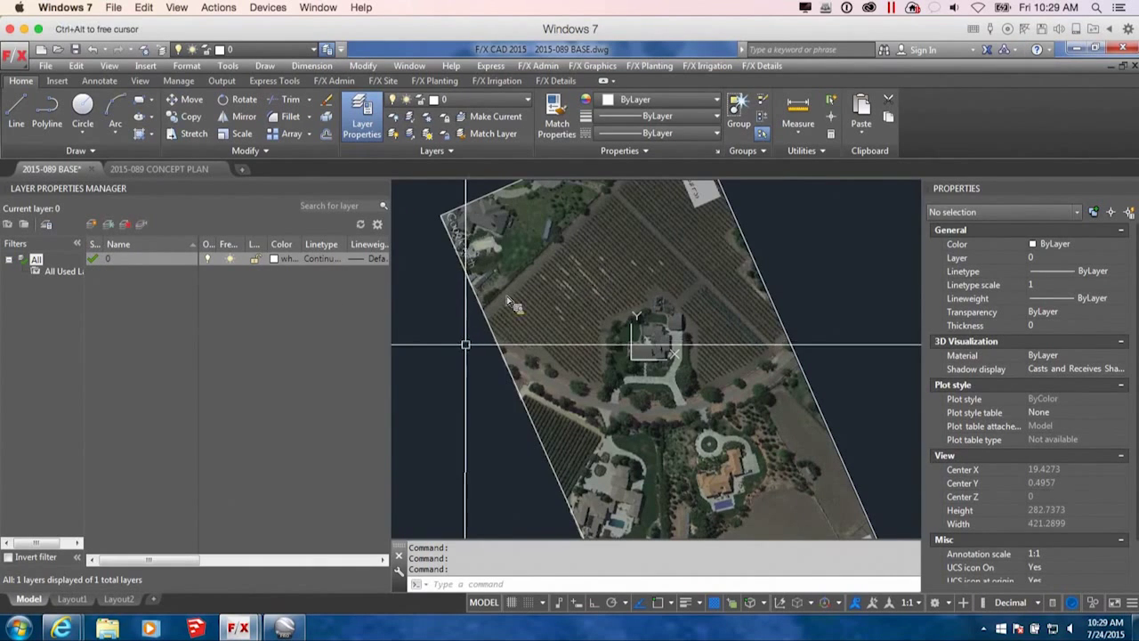
Zoom out, recentre and zoom back in so the full rotated aerial site image fills the view.
scroll(507, 303, "down", 4)
mouse_move(521, 368)
middle_mouse_down()
mouse_move(501, 352)
mouse_move(504, 386)
middle_mouse_up()
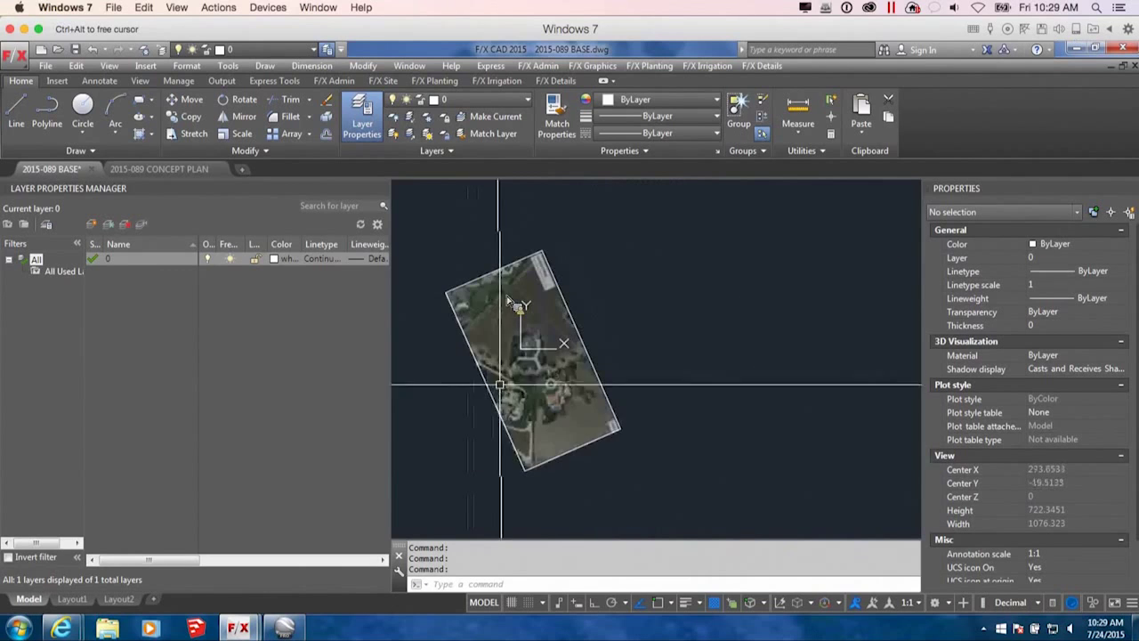
scroll(534, 356, "up", 2)
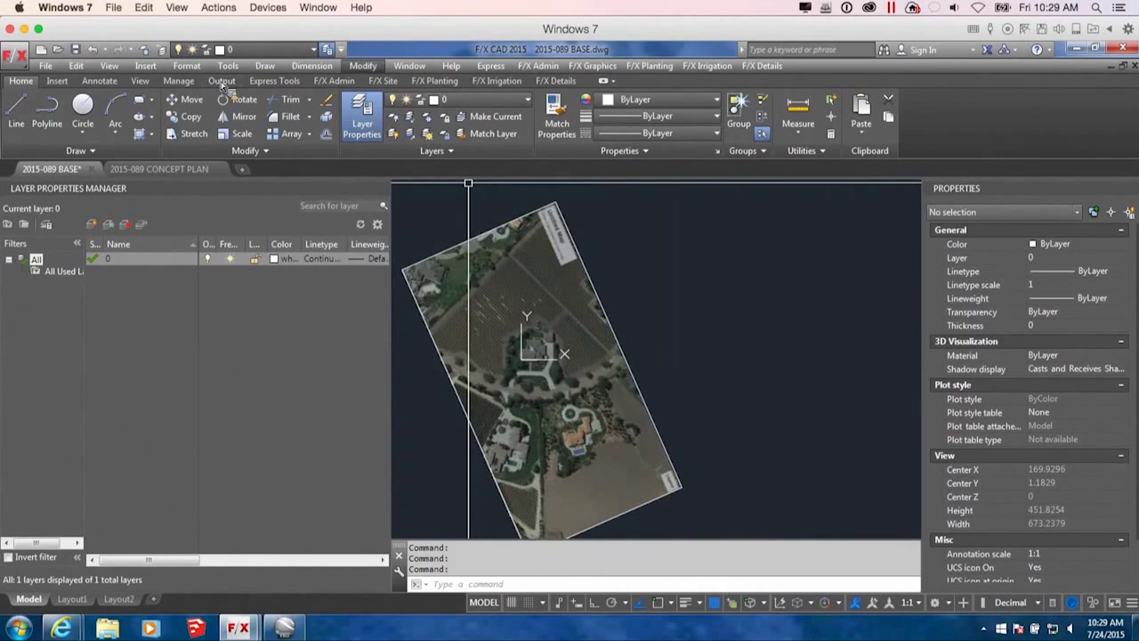
Load the first saved layer state from the TEMPLATES group via F/X Admin's Load Layer State.
left_click(334, 81)
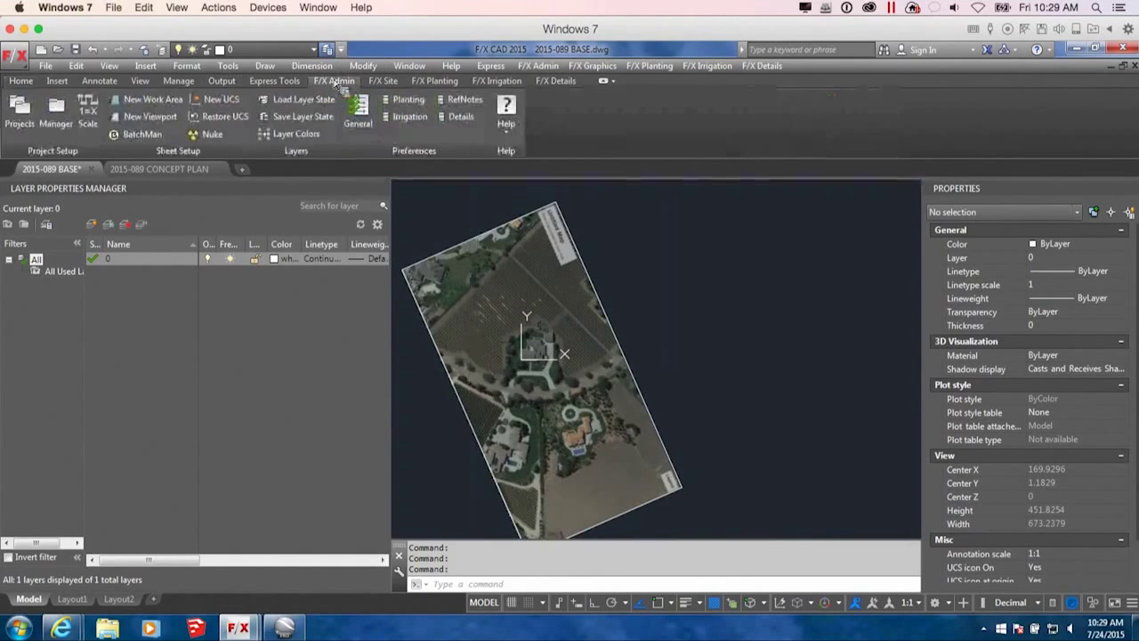
left_click(273, 102)
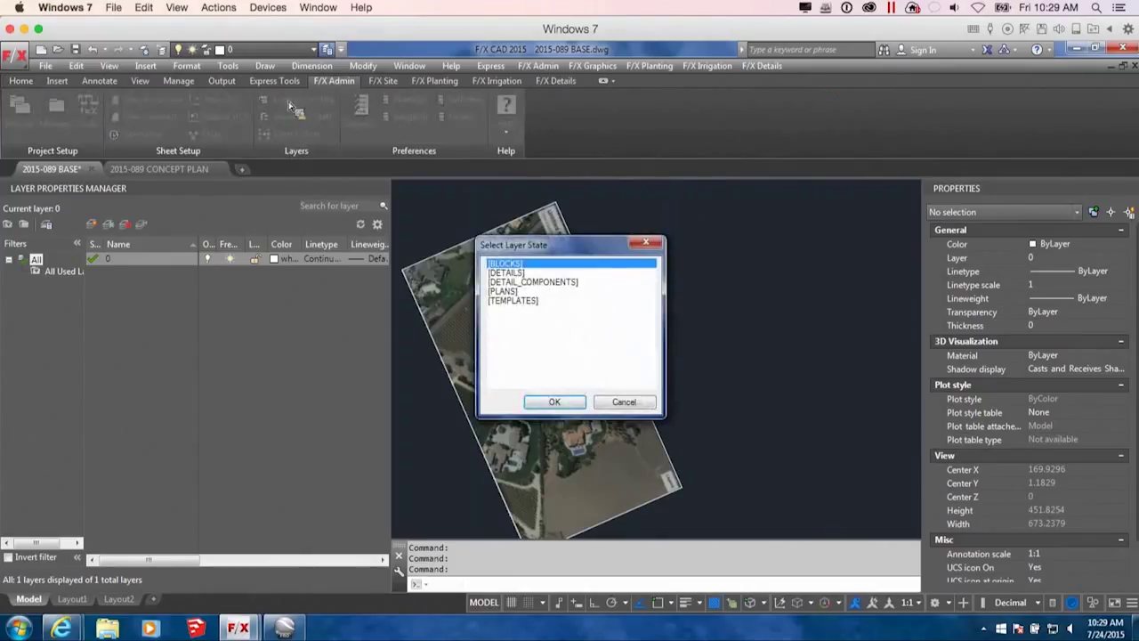
double_click(523, 285)
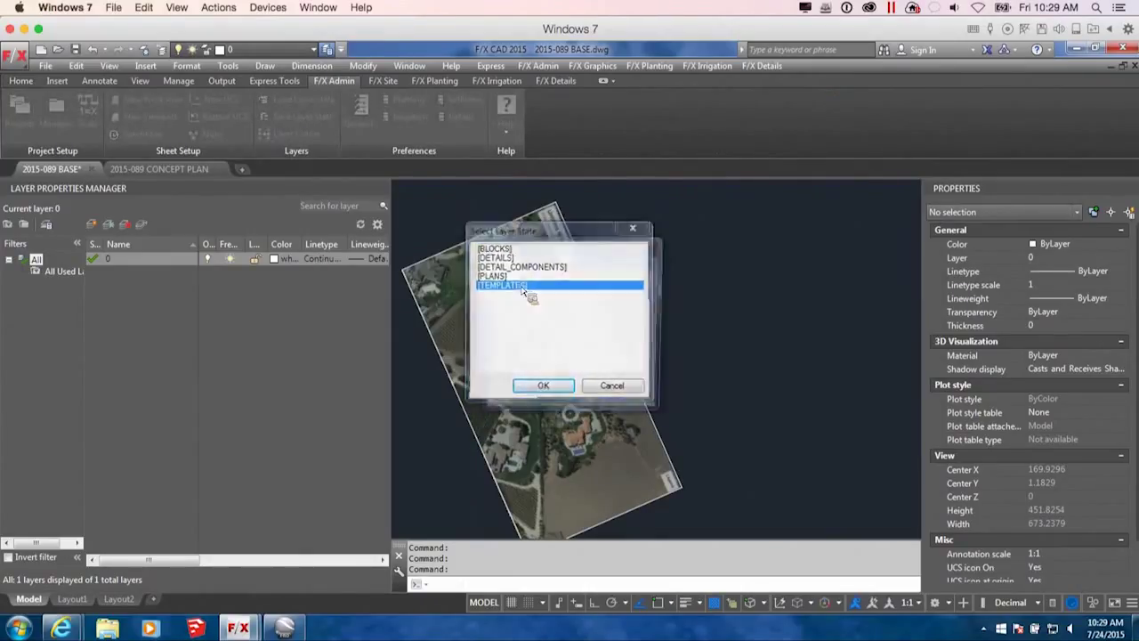
left_click(499, 265)
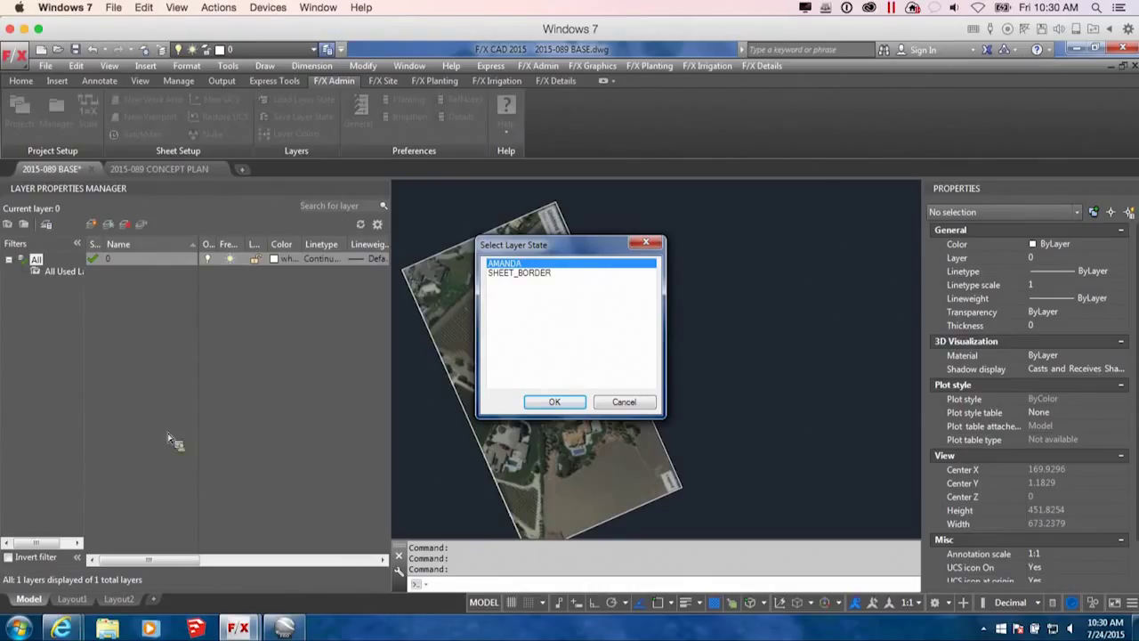
left_click_drag(584, 251, 597, 237)
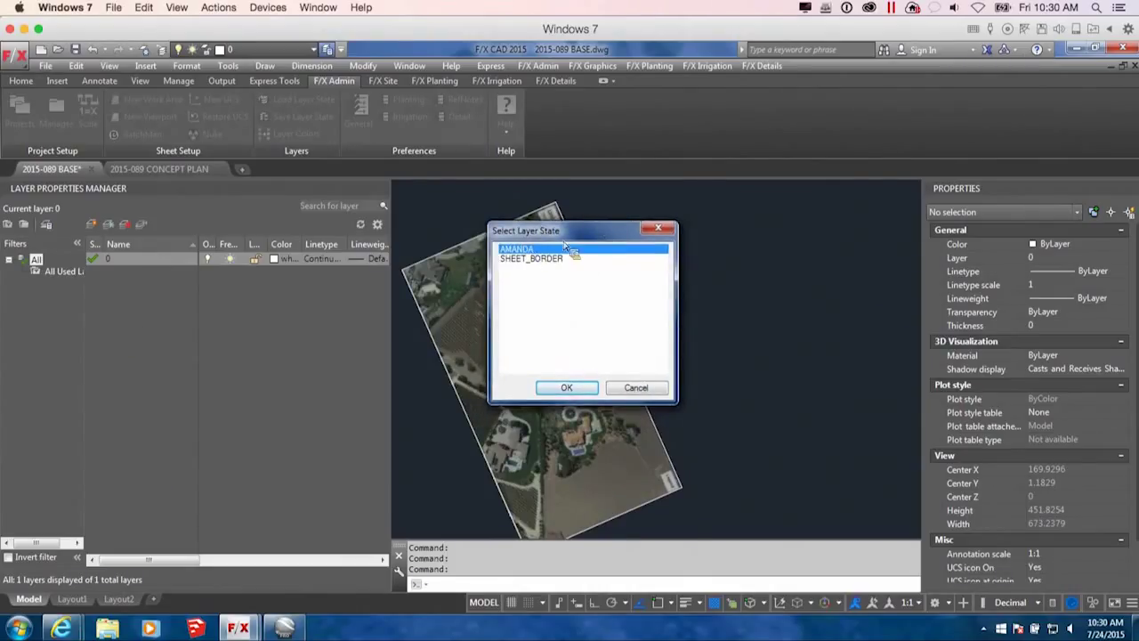
left_click(577, 388)
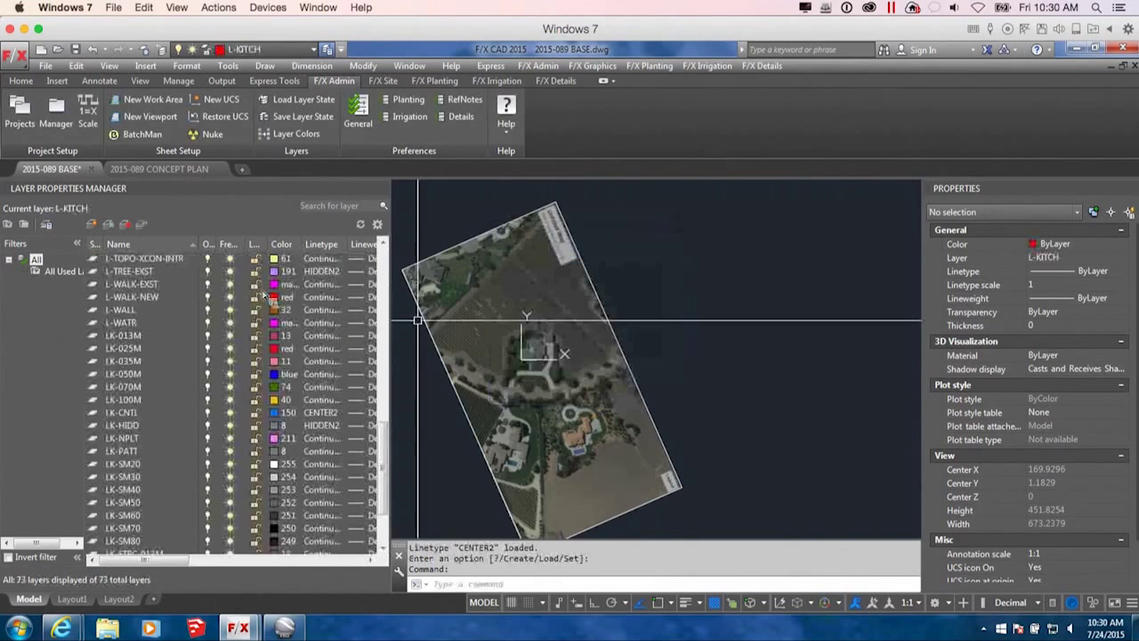
Scroll the Layer Properties list to review the 73 new layers, including L-AERIAL1 and L-KITCH.
left_click_drag(387, 458, 389, 265)
scroll(388, 266, "down", 1)
scroll(389, 265, "down", 5)
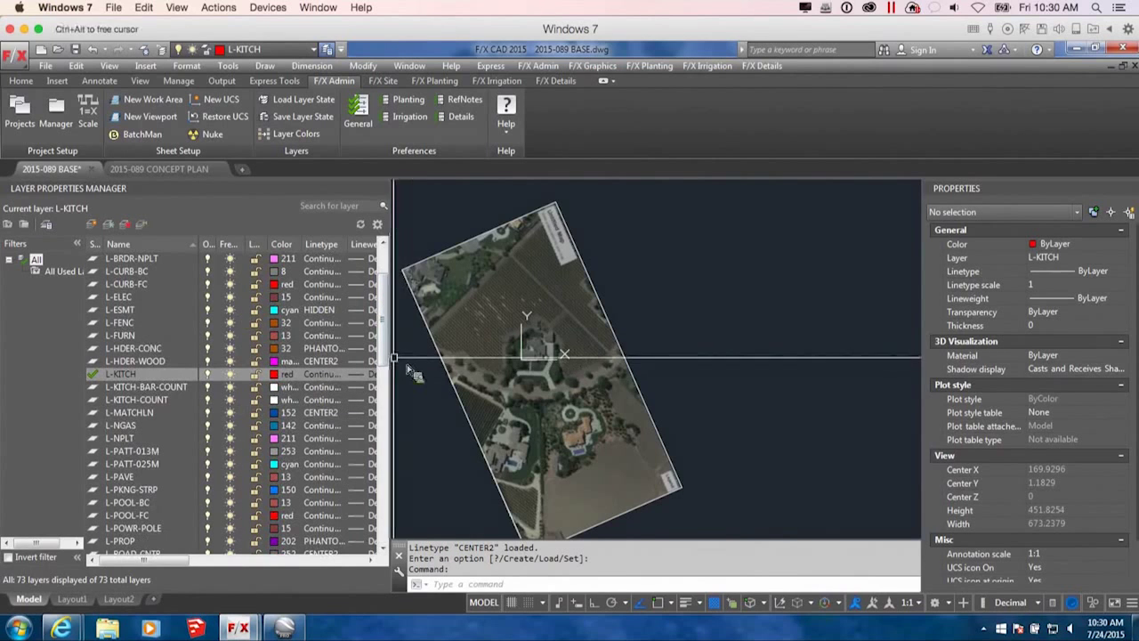
scroll(388, 356, "down", 12)
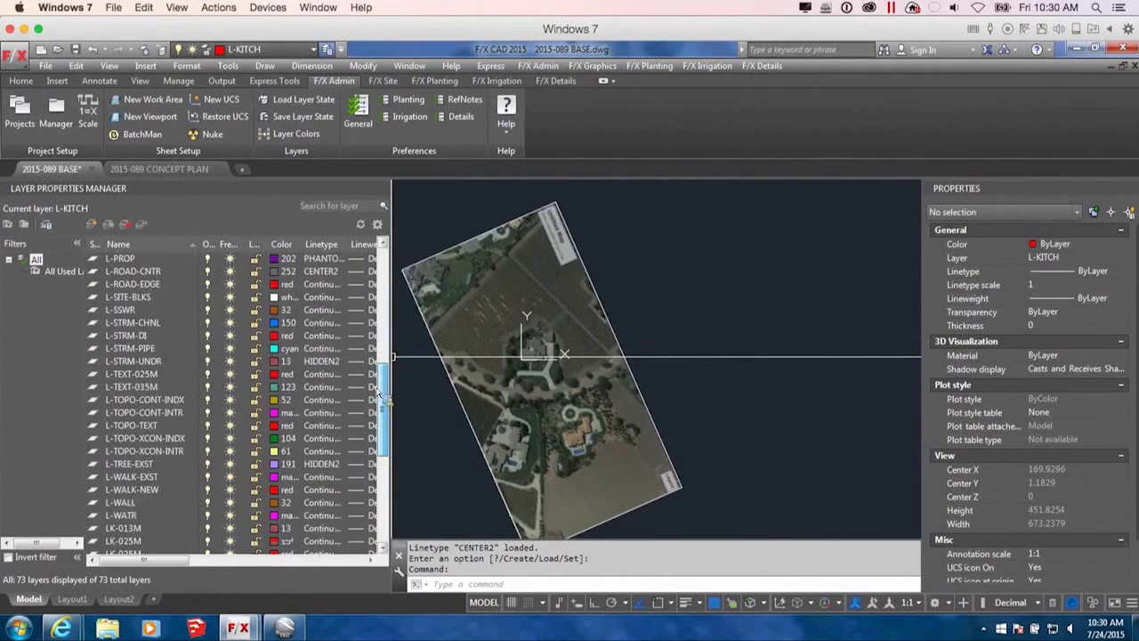
scroll(373, 400, "up", 12)
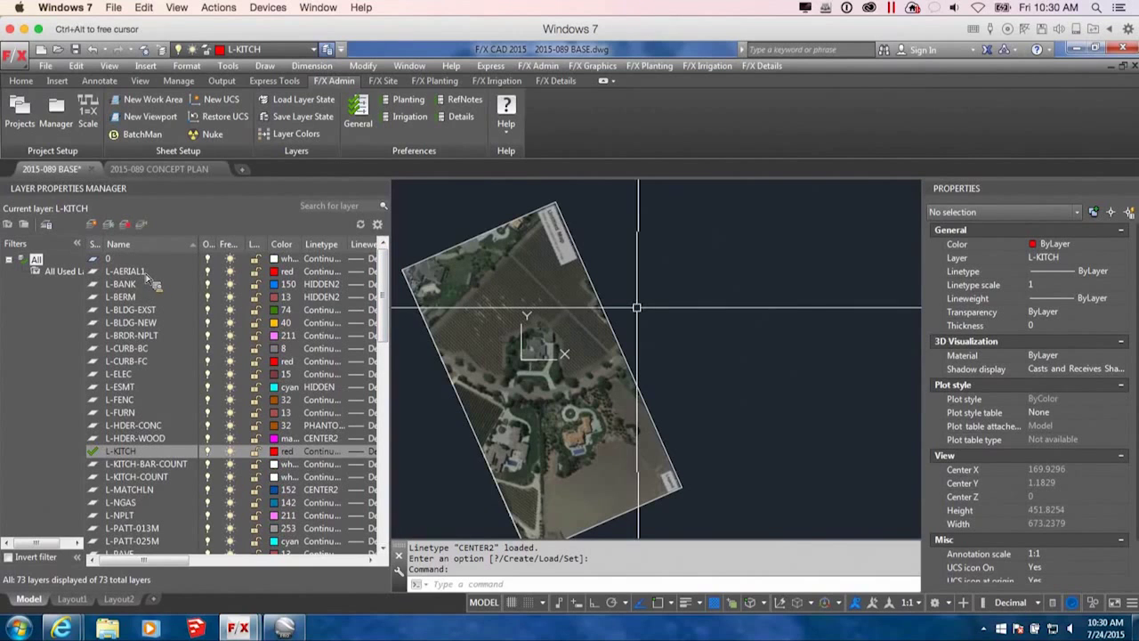
Set the aerial photo's layer to L-AERIAL1 in the Properties palette, then deselect it.
left_click(564, 280)
left_click(508, 318)
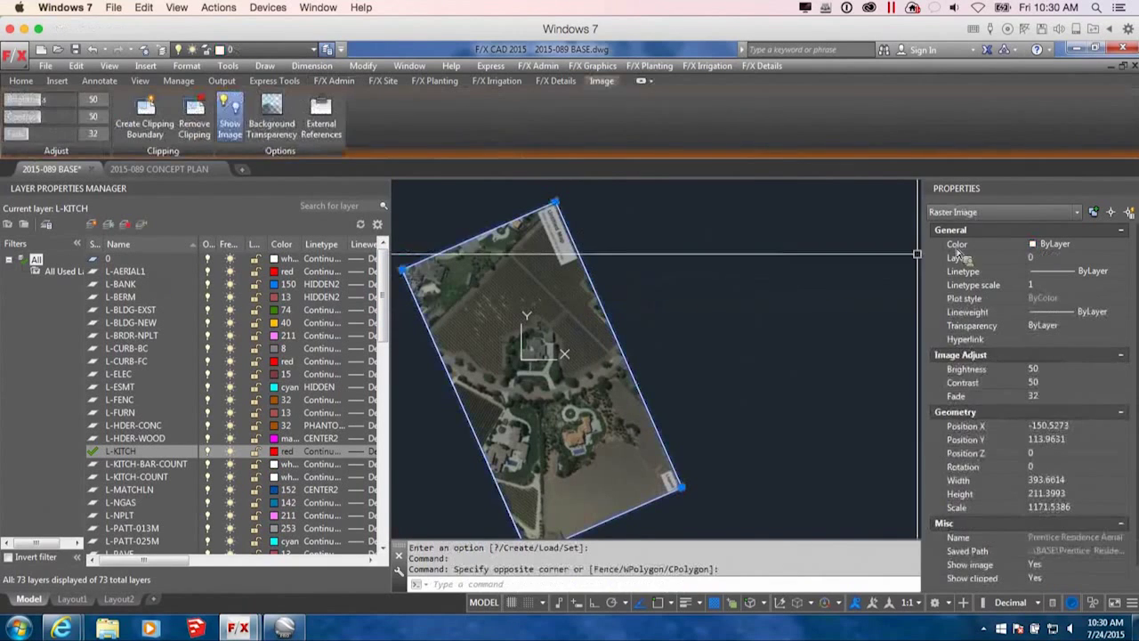
left_click(1122, 257)
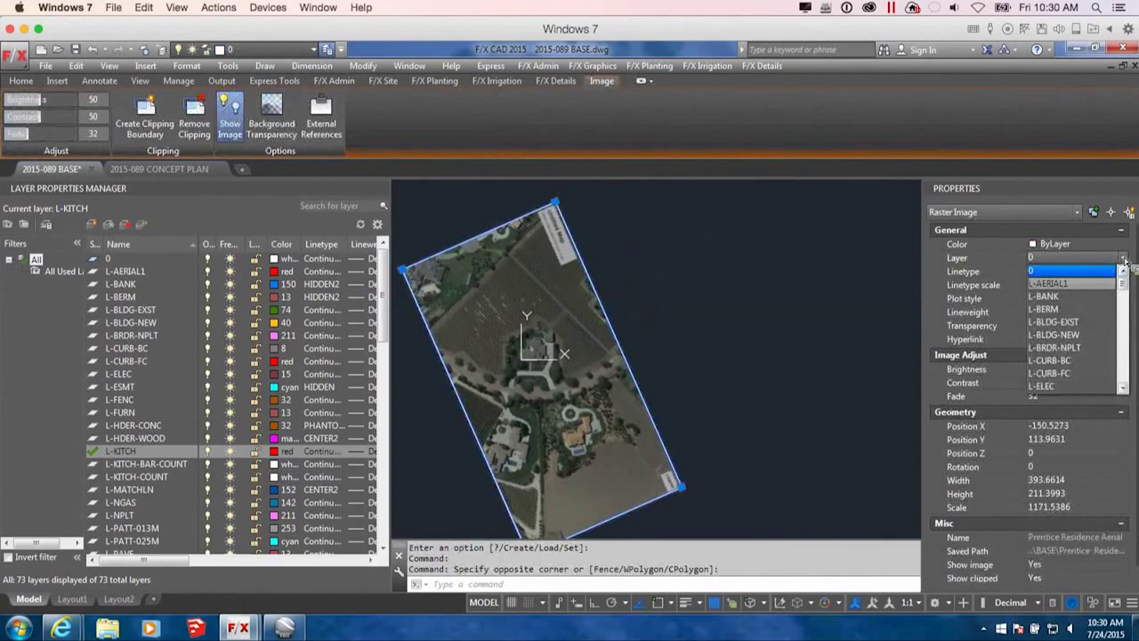
left_click(1108, 290)
left_click(803, 321)
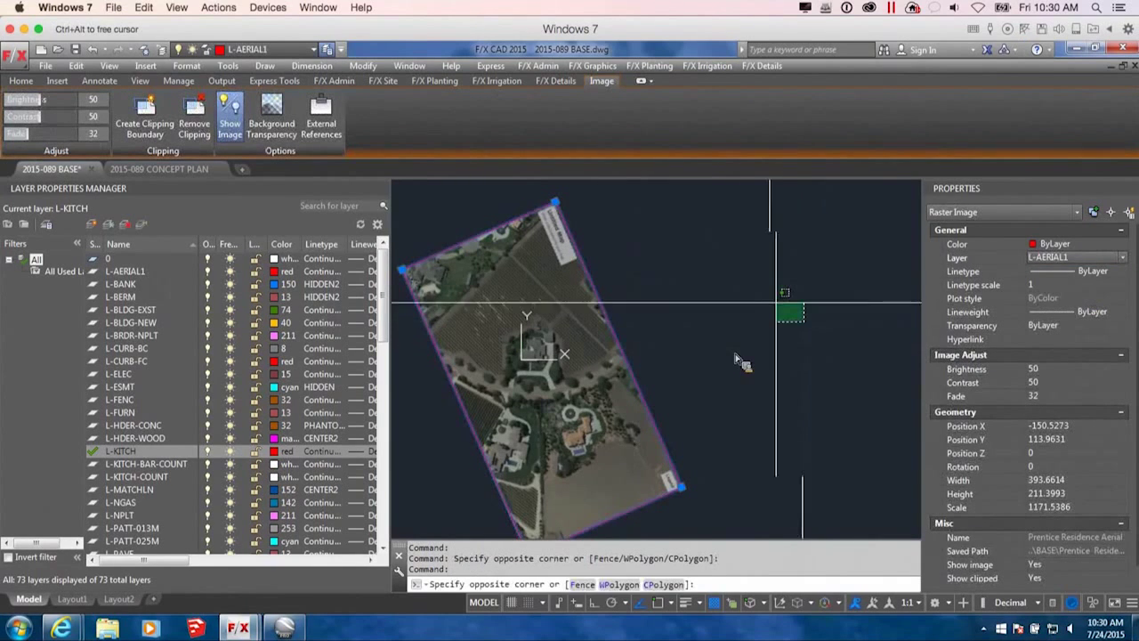
key("Escape")
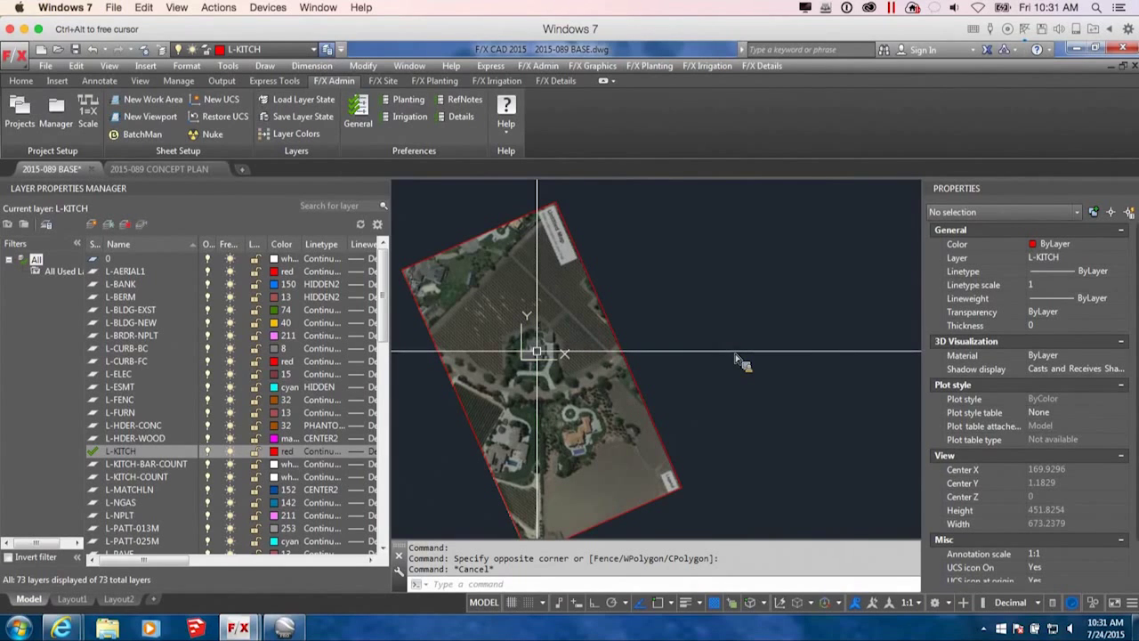
Zoom in on the house, then open a New Tab start page listing recent drawings such as OVEN.
scroll(536, 352, "up", 2)
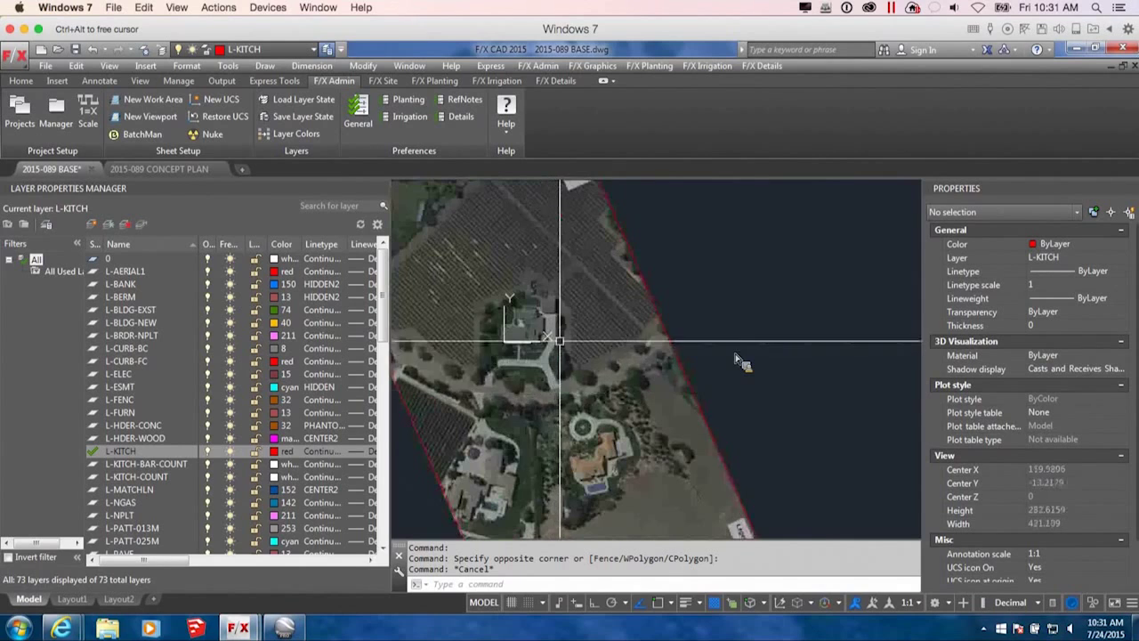
scroll(520, 345, "up", 2)
scroll(521, 346, "up", 2)
middle_click_drag(521, 345, 615, 386)
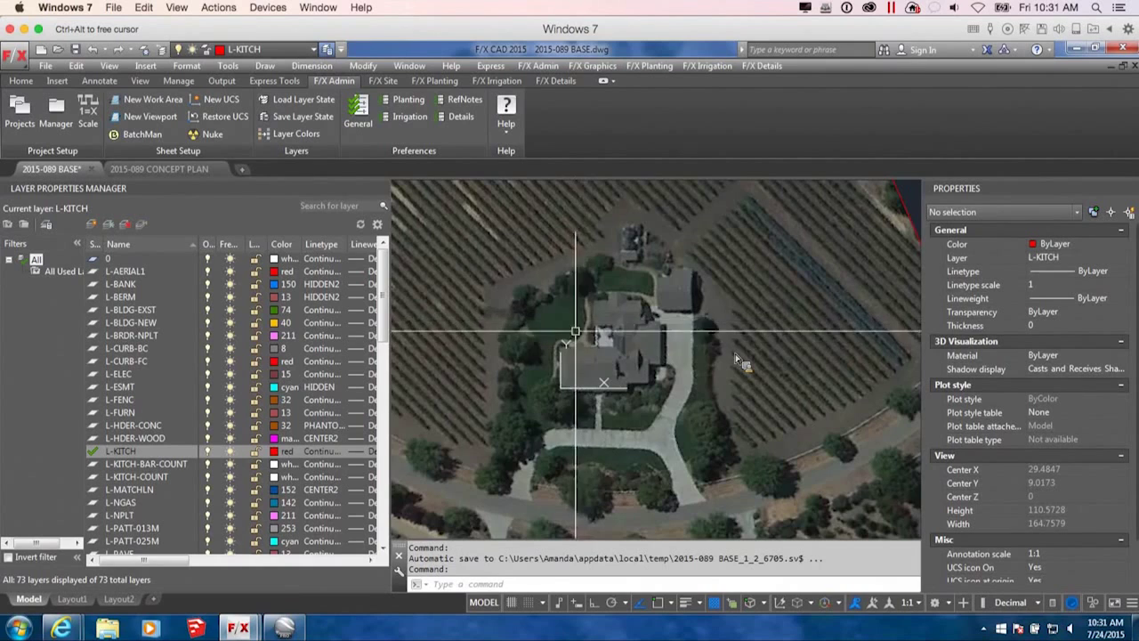
scroll(580, 352, "up", 2)
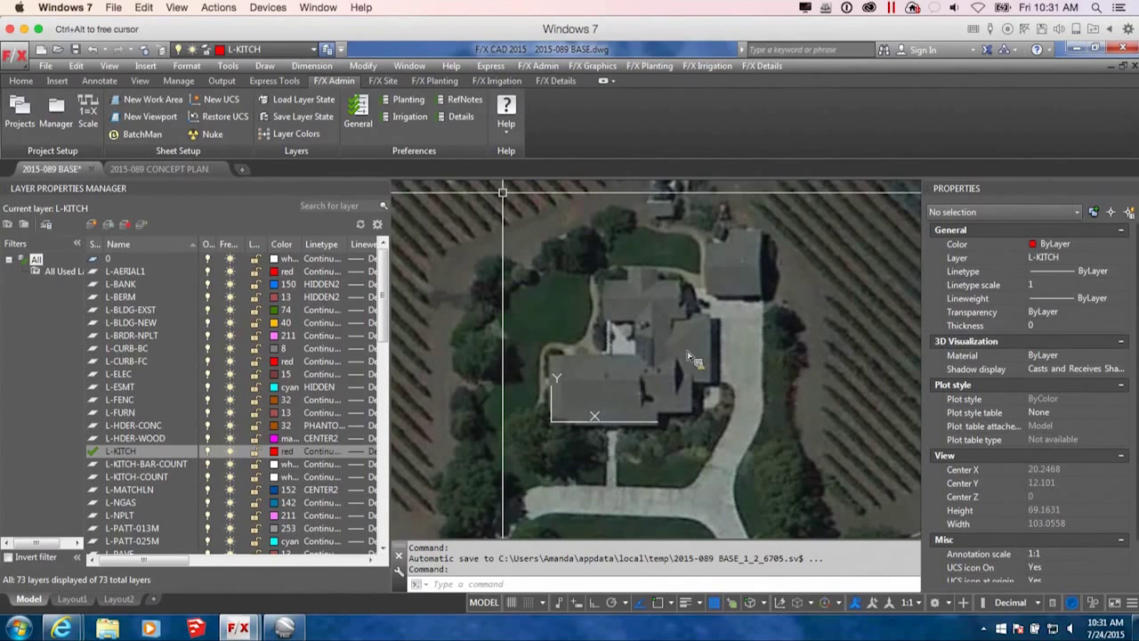
left_click(241, 169)
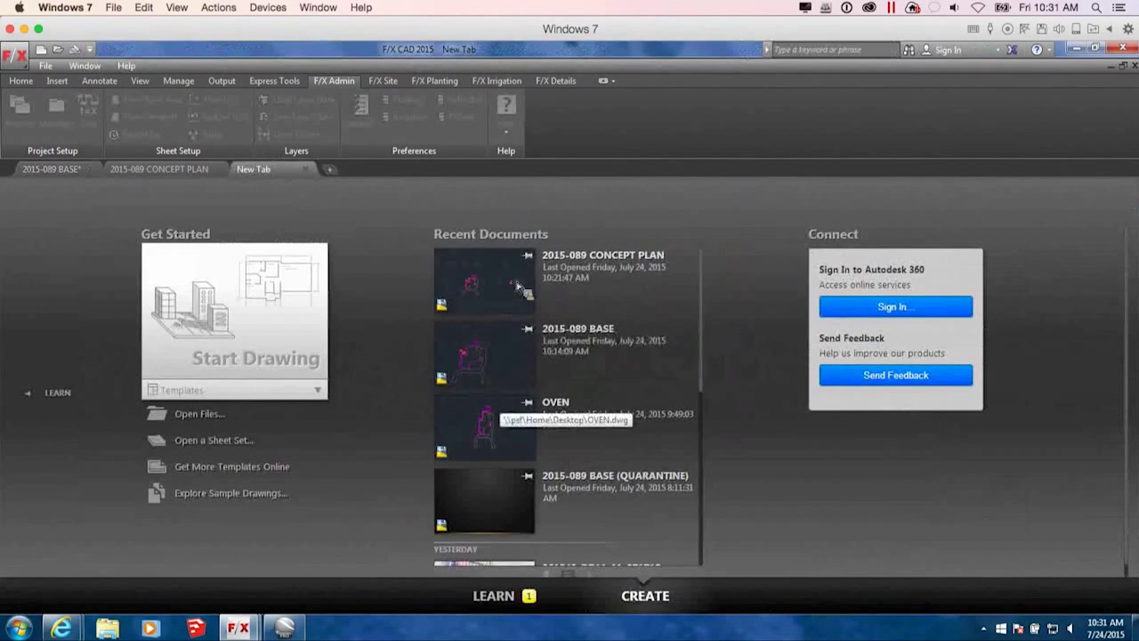
Open the OVEN drawing from Recent Documents and select its eight kitchen outline polylines.
left_click(500, 438)
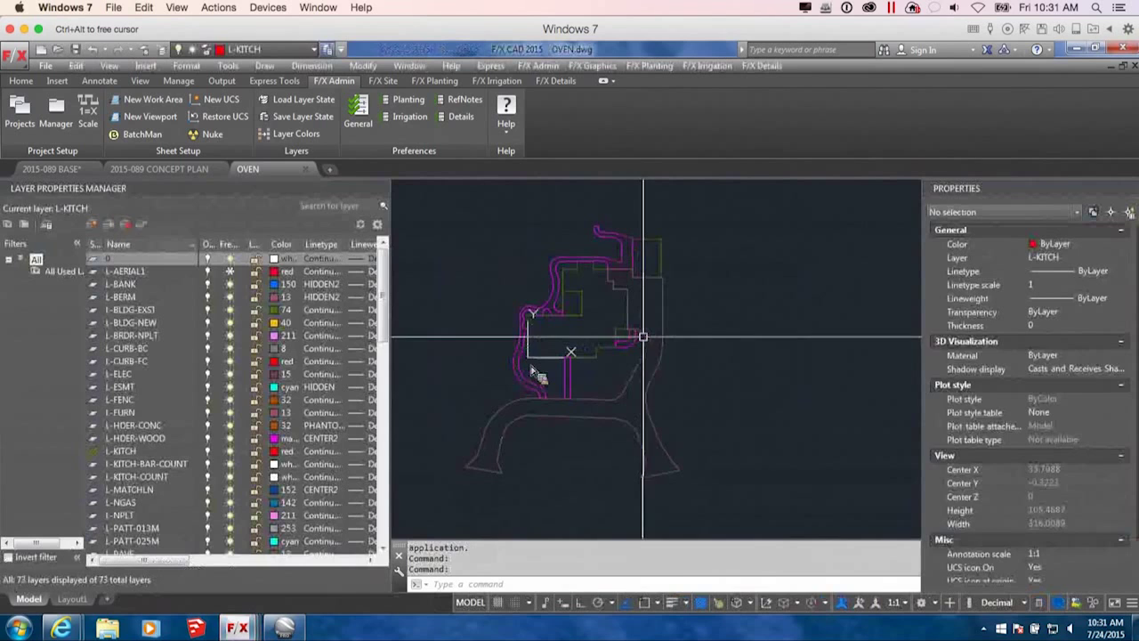
left_click(638, 340)
left_click(582, 356)
left_click(513, 374)
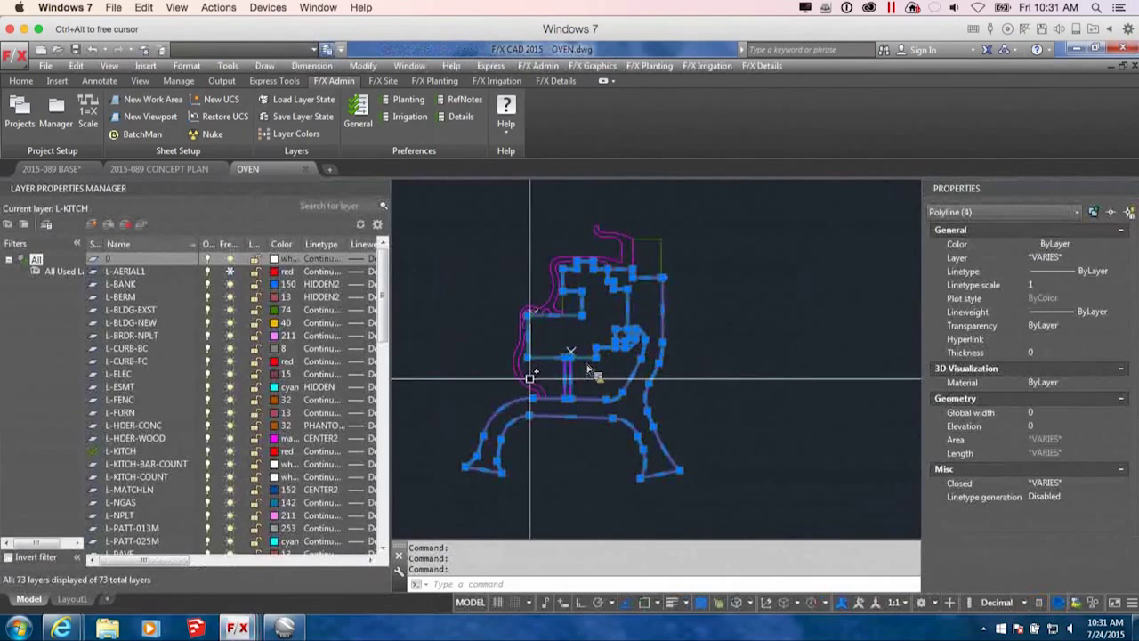
left_click(524, 361)
left_click(630, 248)
left_click(734, 496)
left_click(522, 267)
Copy the eight polylines with a base point at the corner, then return to 2015-089 BASE.
scroll(593, 372, "down", 2)
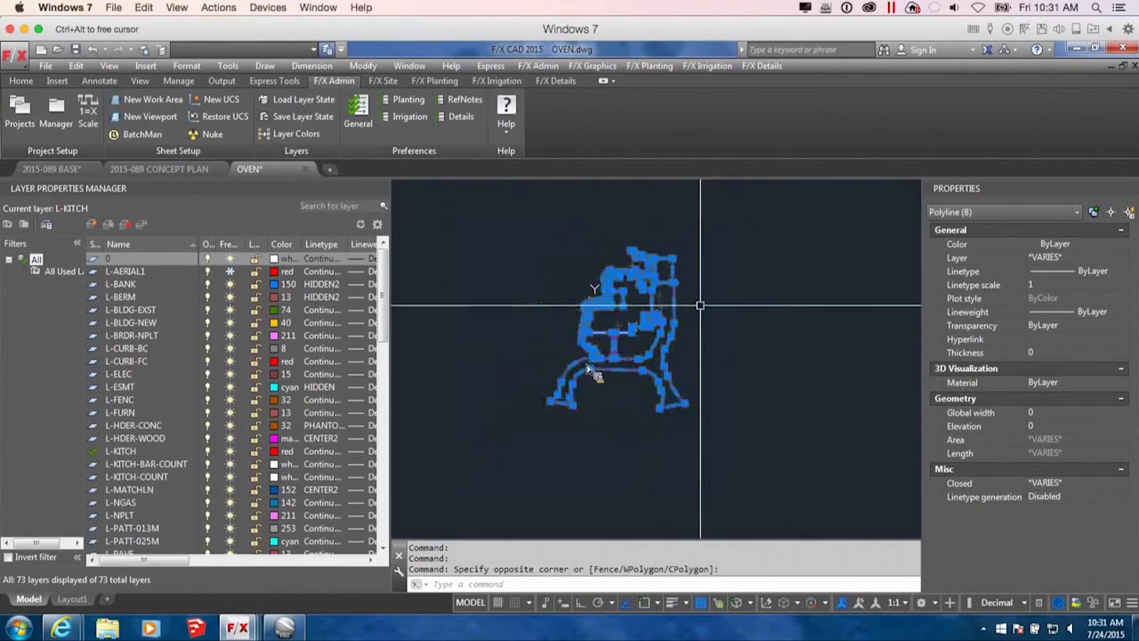
right_click(670, 374)
mouse_move(741, 343)
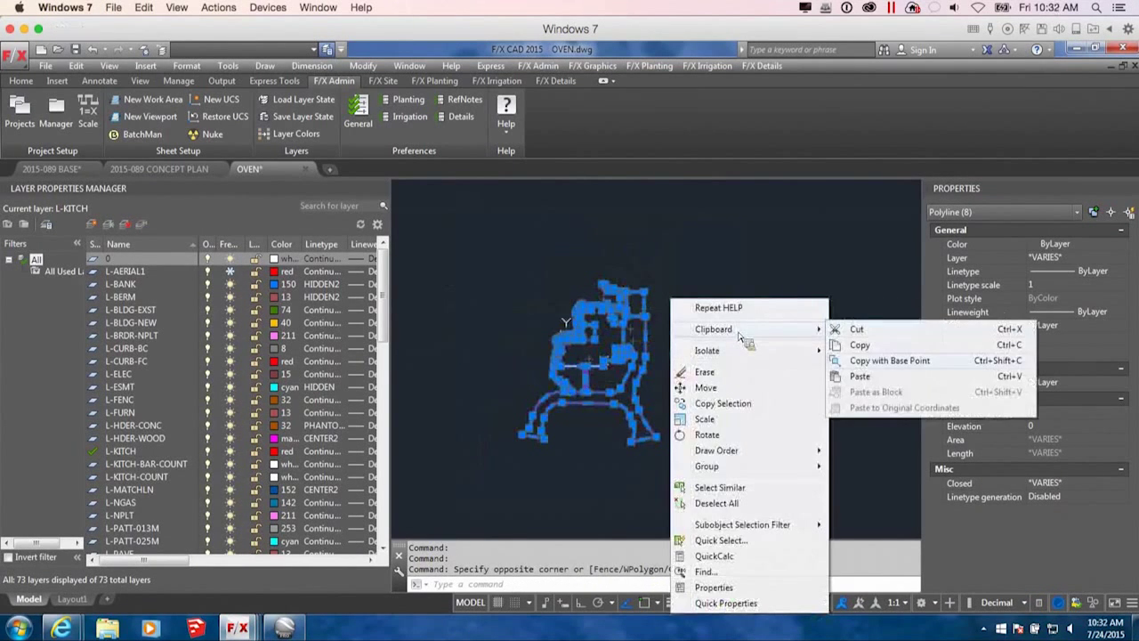
left_click(890, 360)
scroll(894, 367, "up", 2)
scroll(894, 368, "up", 4)
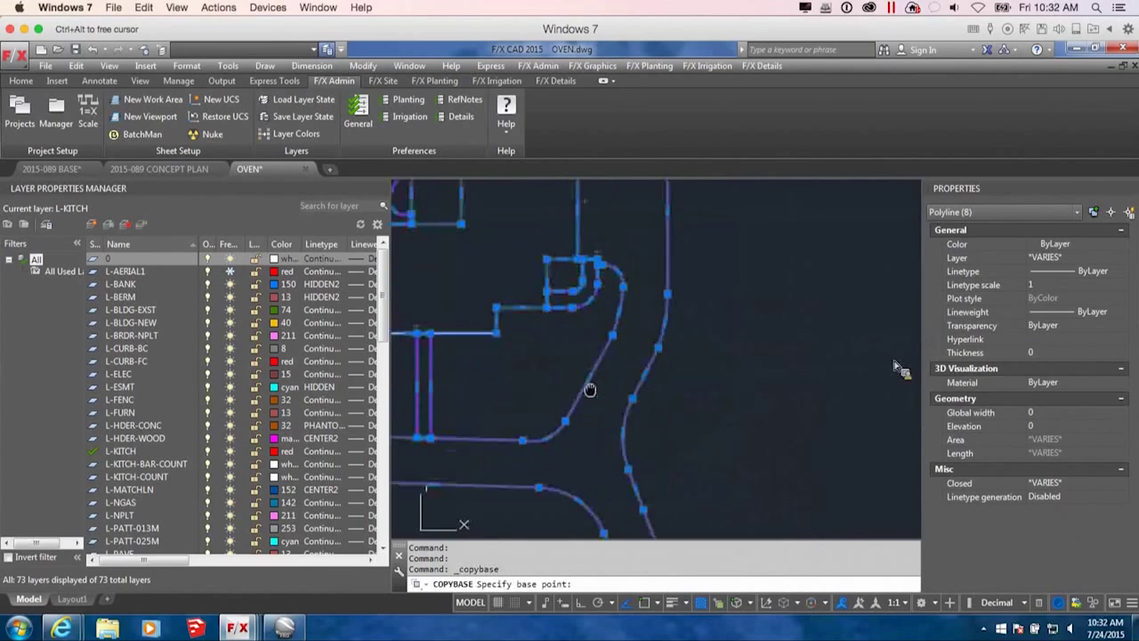
left_click(894, 362)
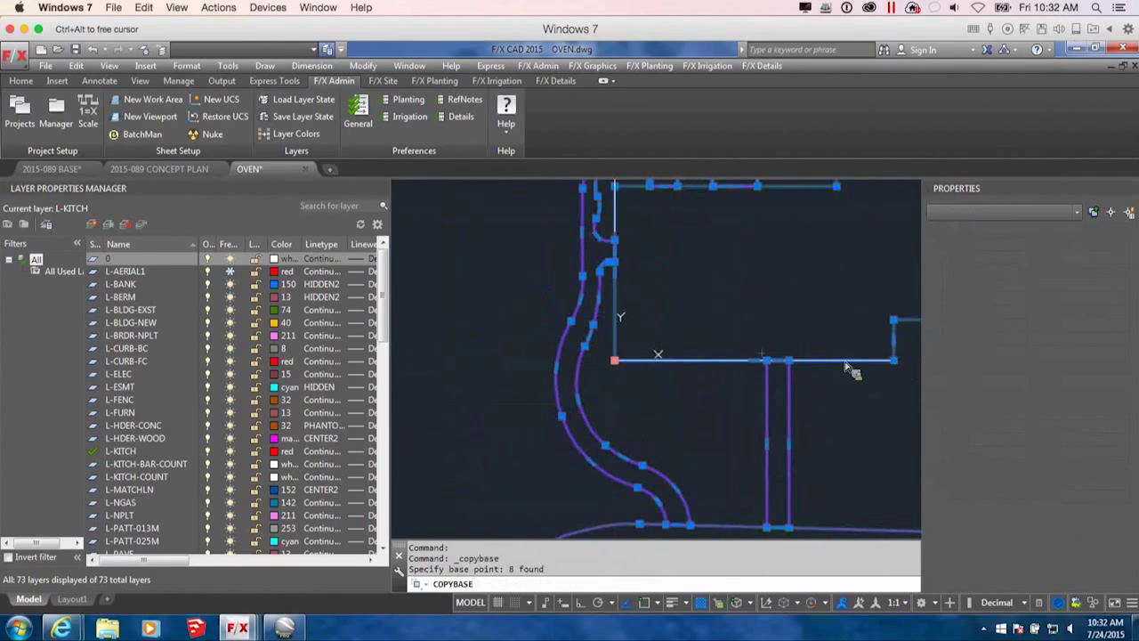
key("Escape")
scroll(717, 322, "down", 5)
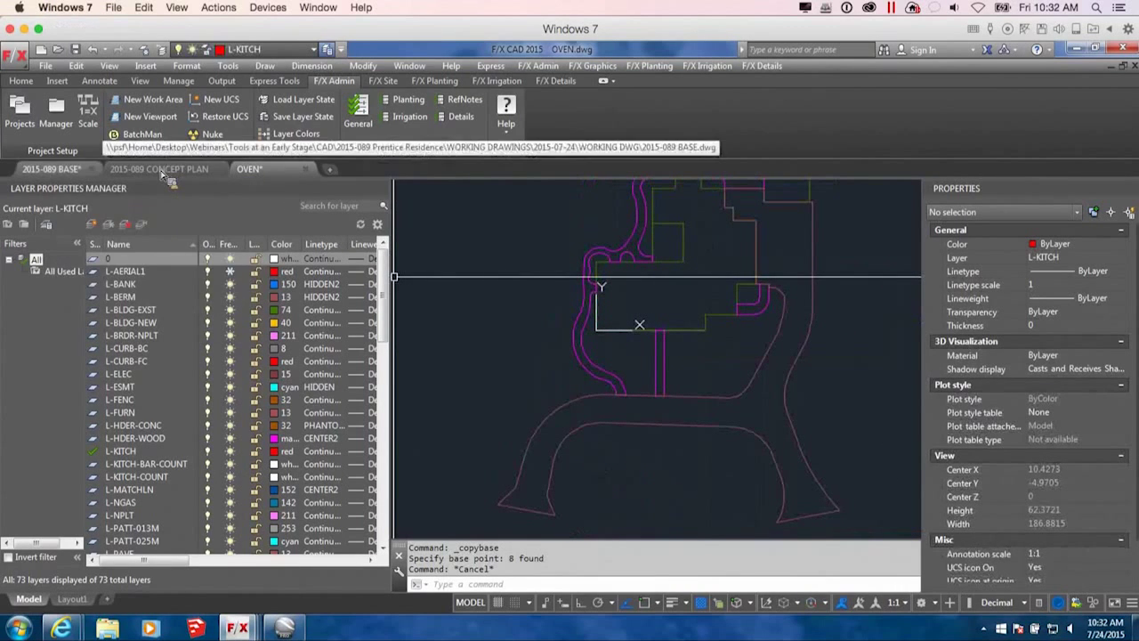
left_click(51, 168)
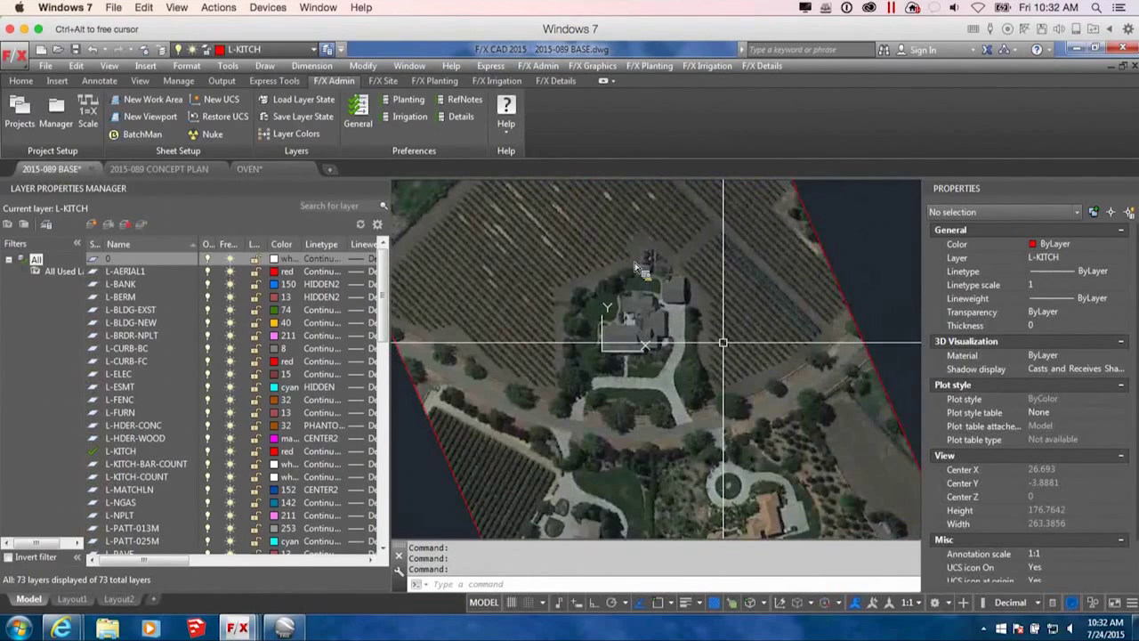
Paste the copied kitchen outlines into 2015-089 BASE, placing them at the house with Osnap.
key("ctrl+v")
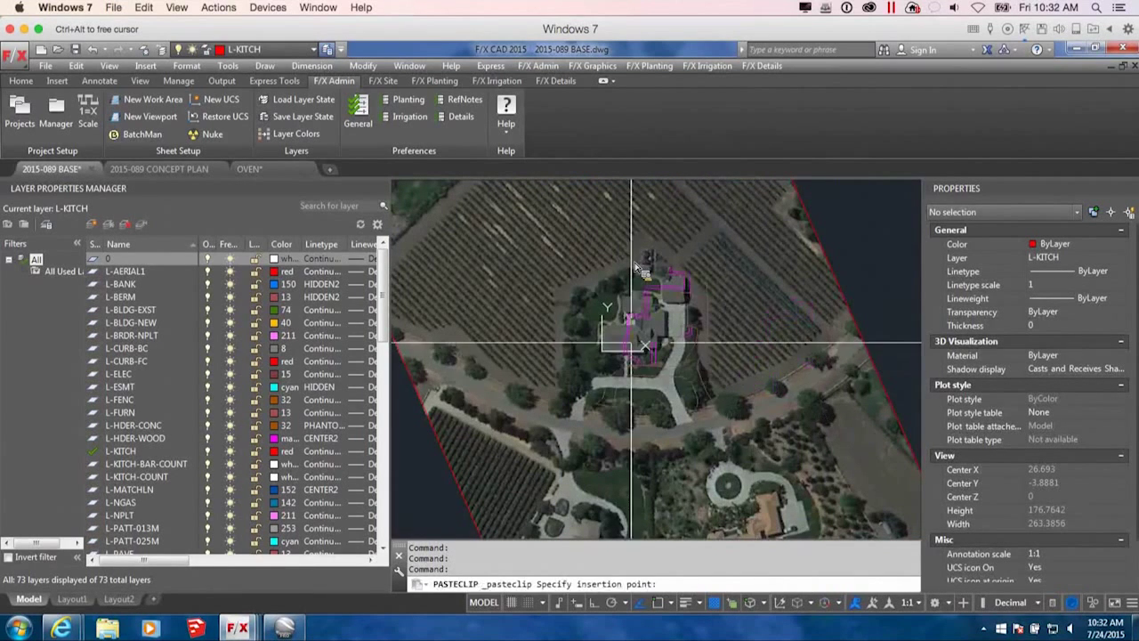
scroll(635, 267, "up", 5)
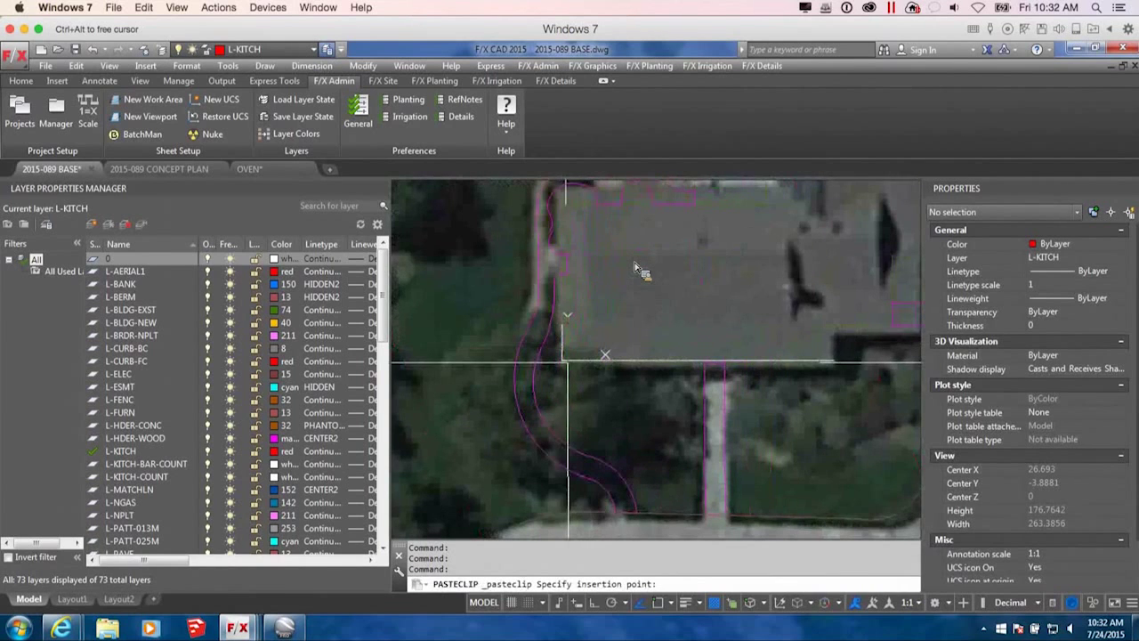
key("F3")
left_click(774, 353)
Erase the stray pasted polyline along the house's bottom edge and recentre the view on the house.
scroll(751, 353, "up", 8)
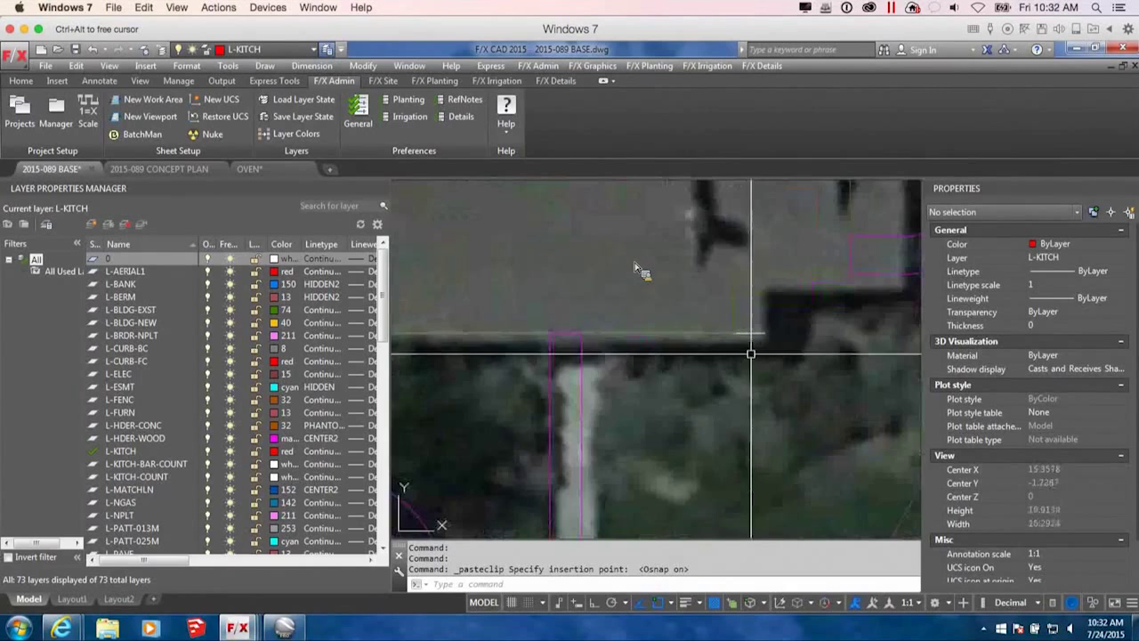
left_click(755, 334)
scroll(755, 334, "down", 8)
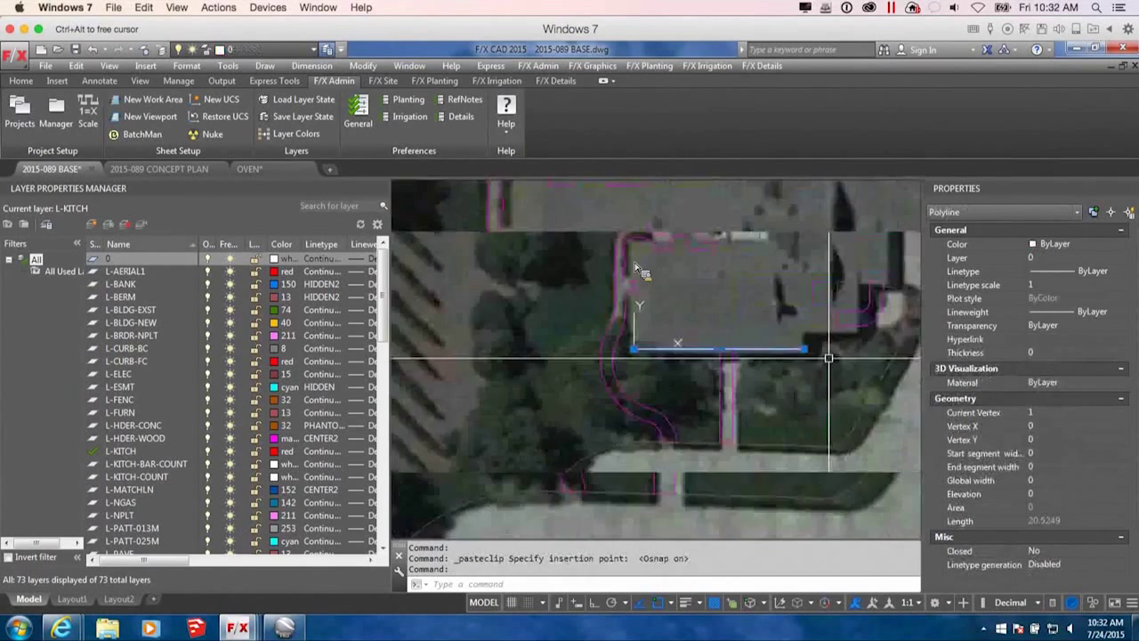
middle_click_drag(668, 313, 748, 384)
key("Delete")
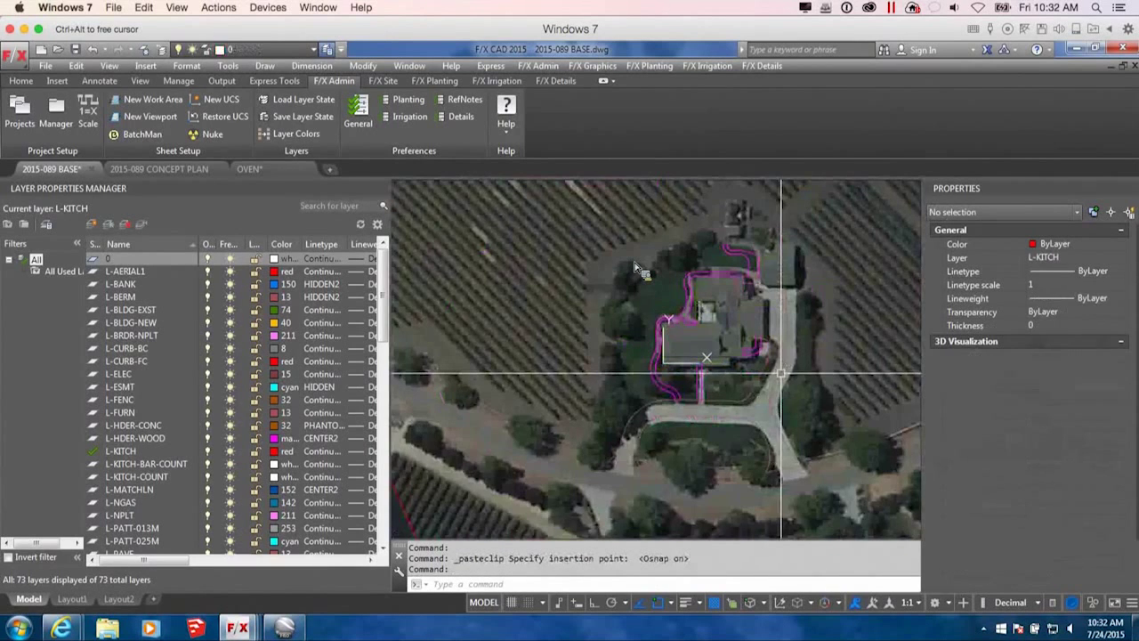
mouse_move(644, 330)
middle_mouse_down()
mouse_move(792, 353)
mouse_move(725, 356)
middle_mouse_up()
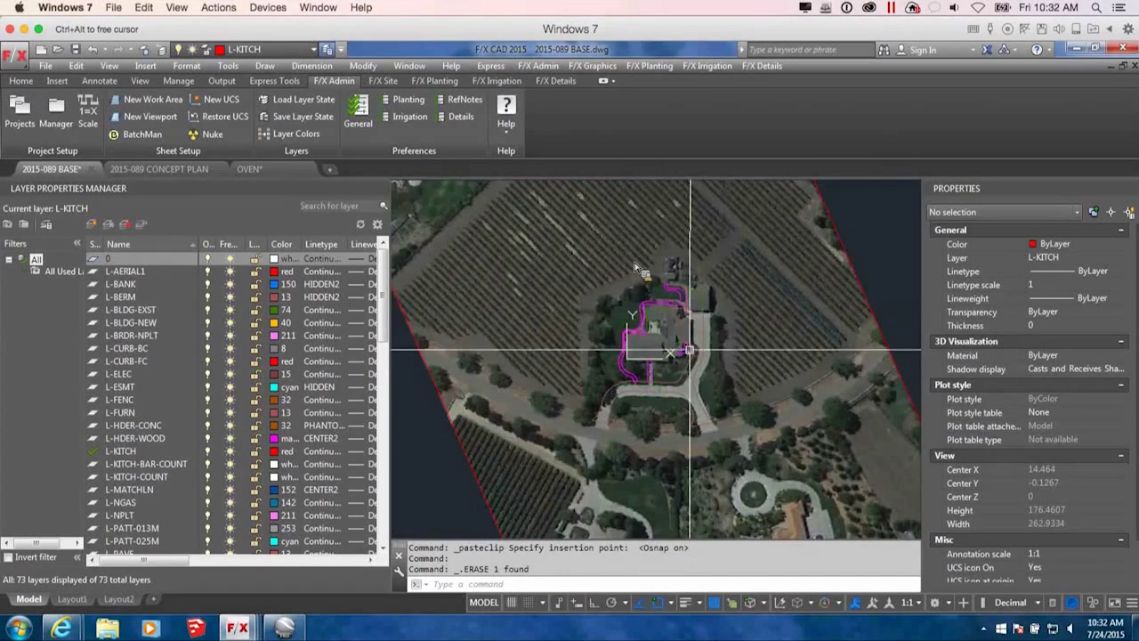
scroll(674, 306, "down", 3)
middle_click_drag(702, 365, 730, 374)
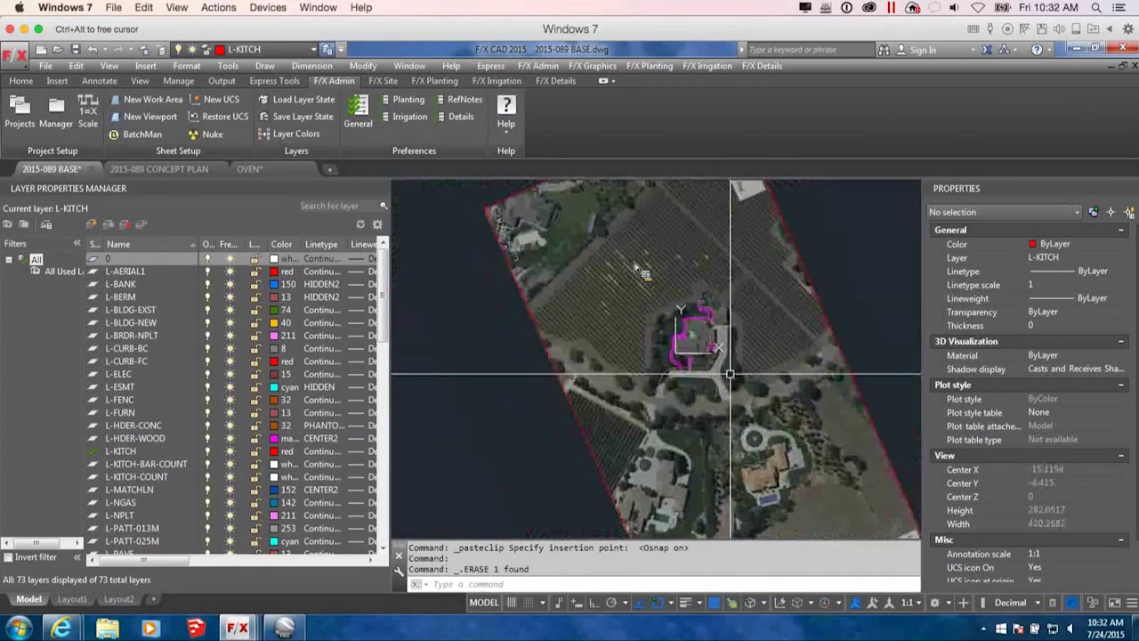
scroll(781, 325, "up", 2)
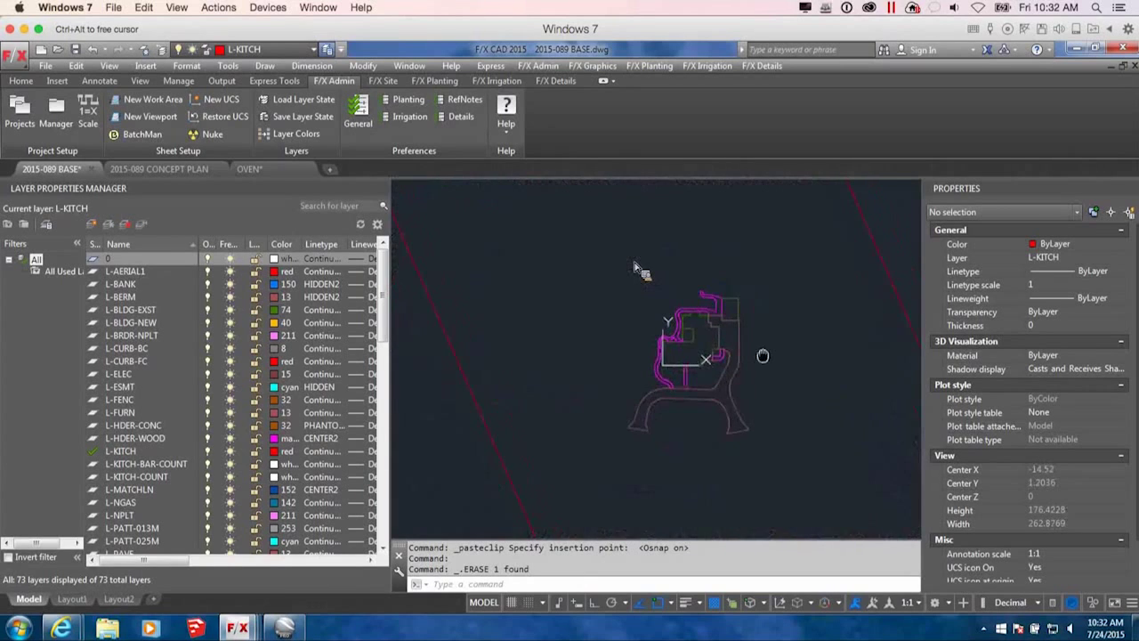
scroll(781, 325, "up", 2)
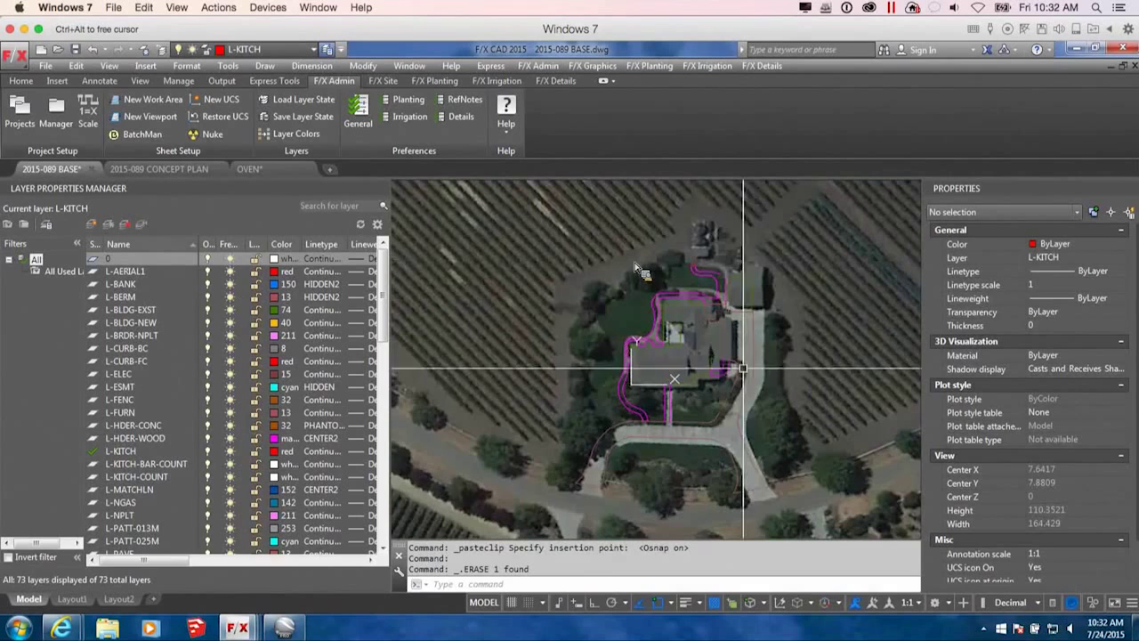
scroll(698, 356, "up", 2)
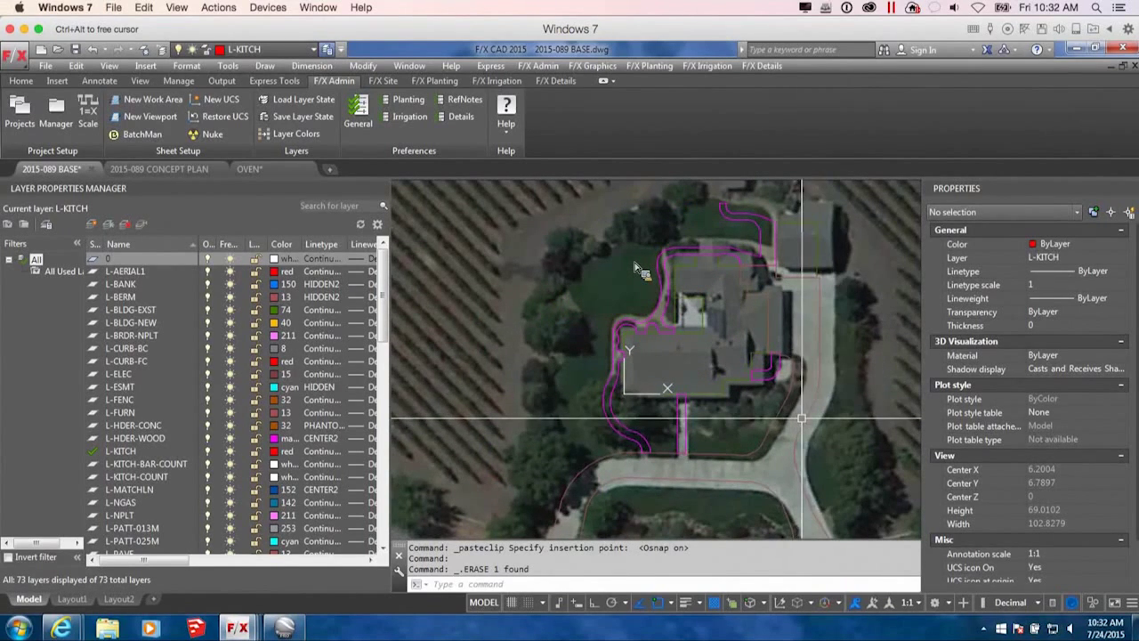
scroll(802, 416, "down", 3)
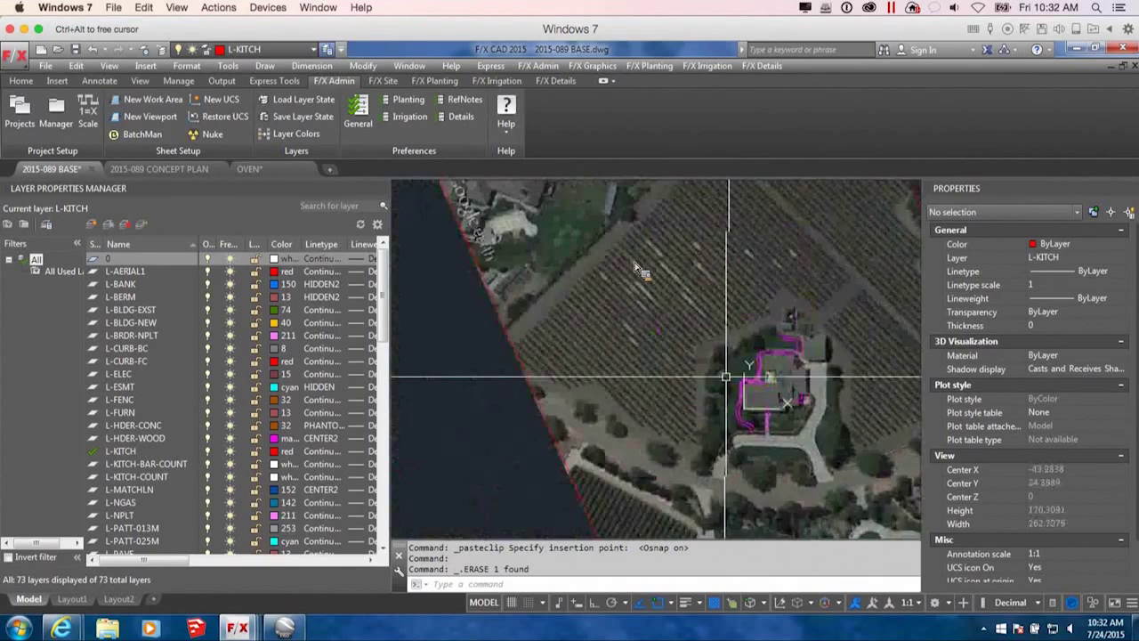
scroll(719, 341, "up", 3)
Window-select the eight polylines and begin a SCALE from a building corner, then cancel it.
scroll(614, 285, "down", 4)
left_click(573, 260)
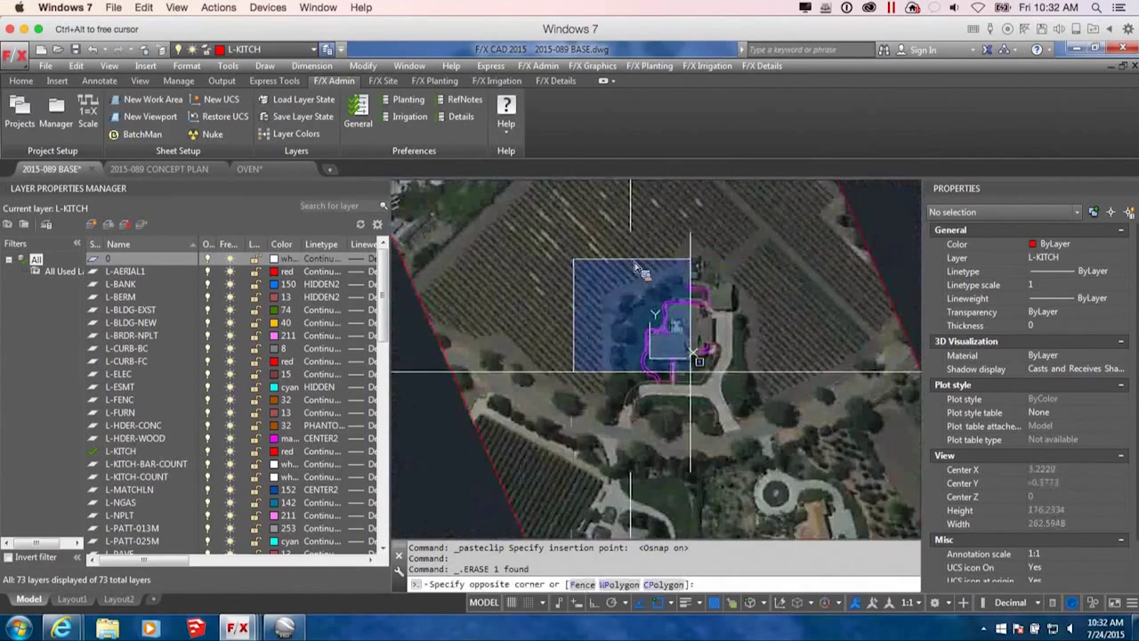
left_click(766, 419)
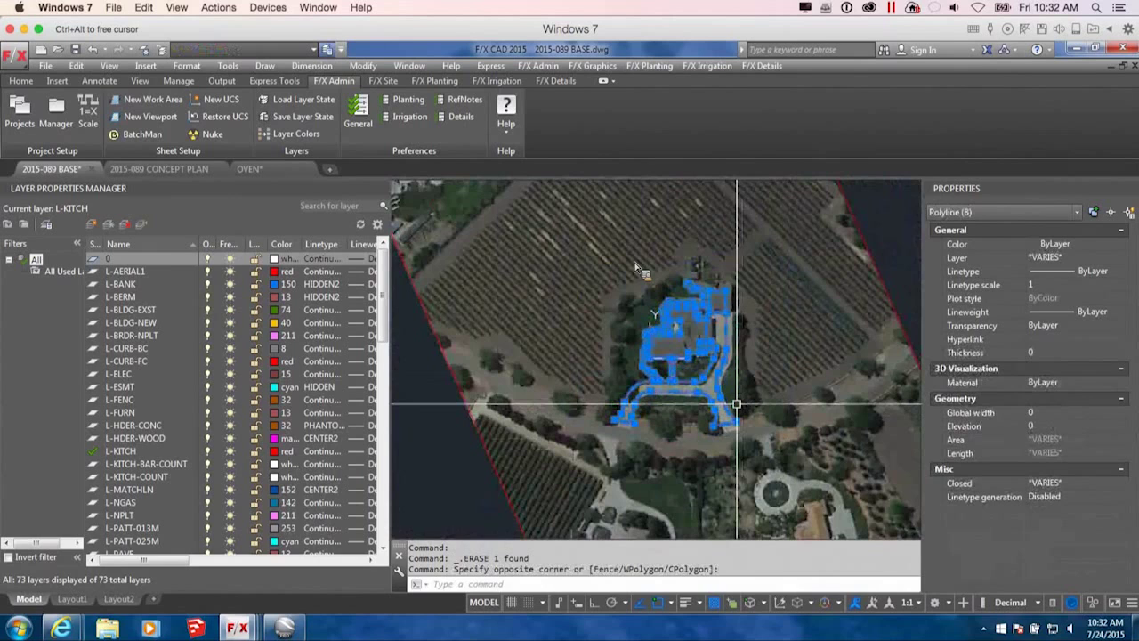
type("sc")
key("Return")
scroll(623, 338, "up", 6)
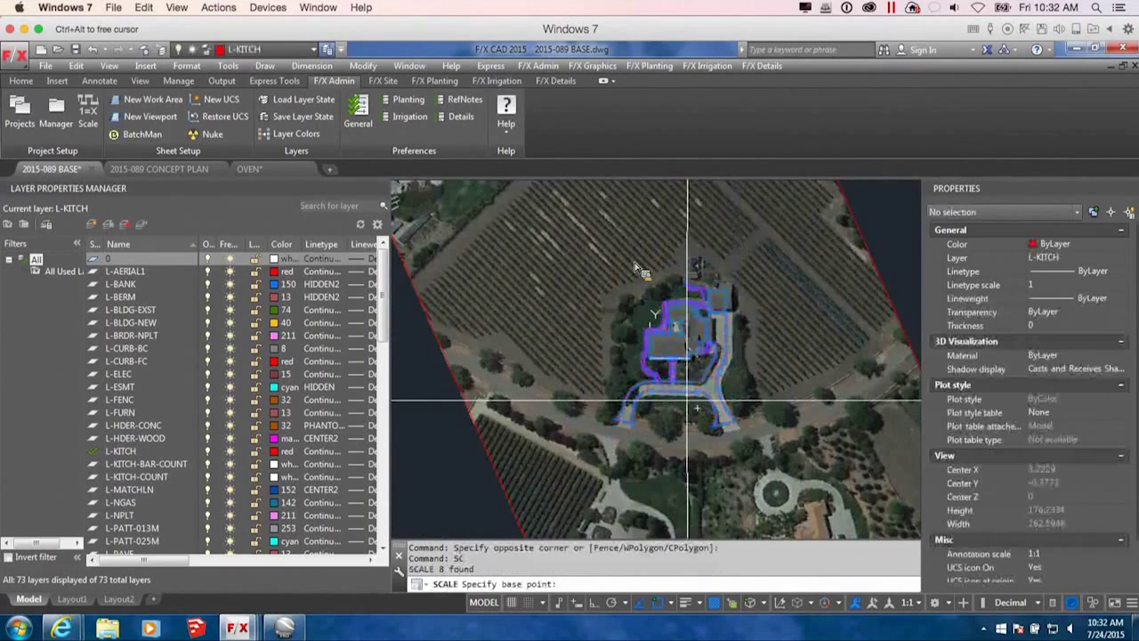
left_click(586, 237)
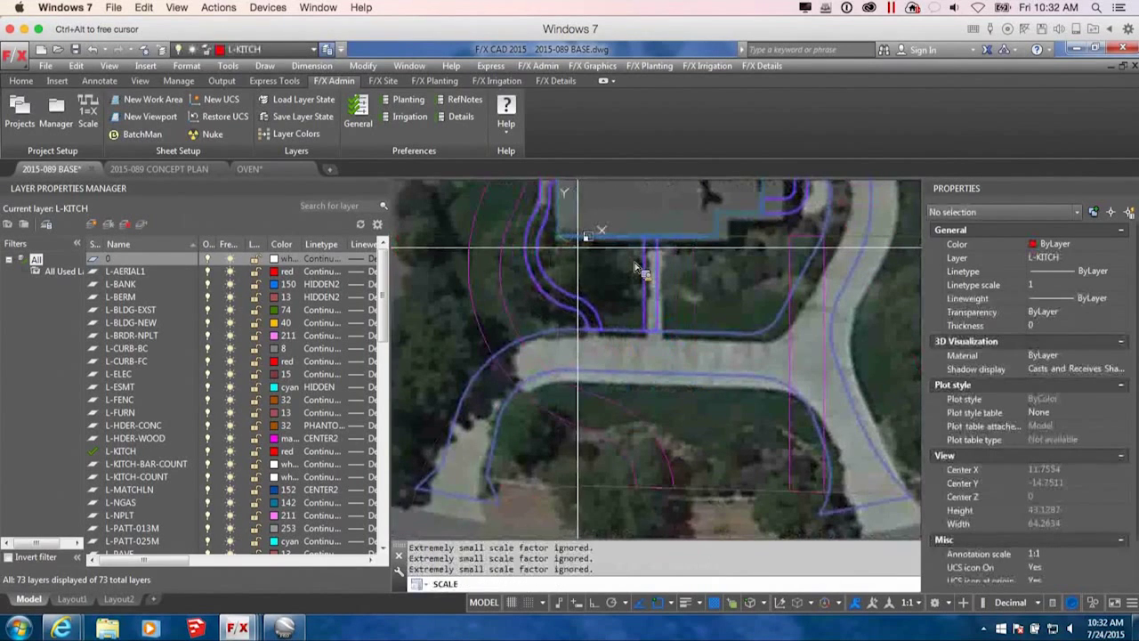
key("F3")
scroll(578, 247, "up", 2)
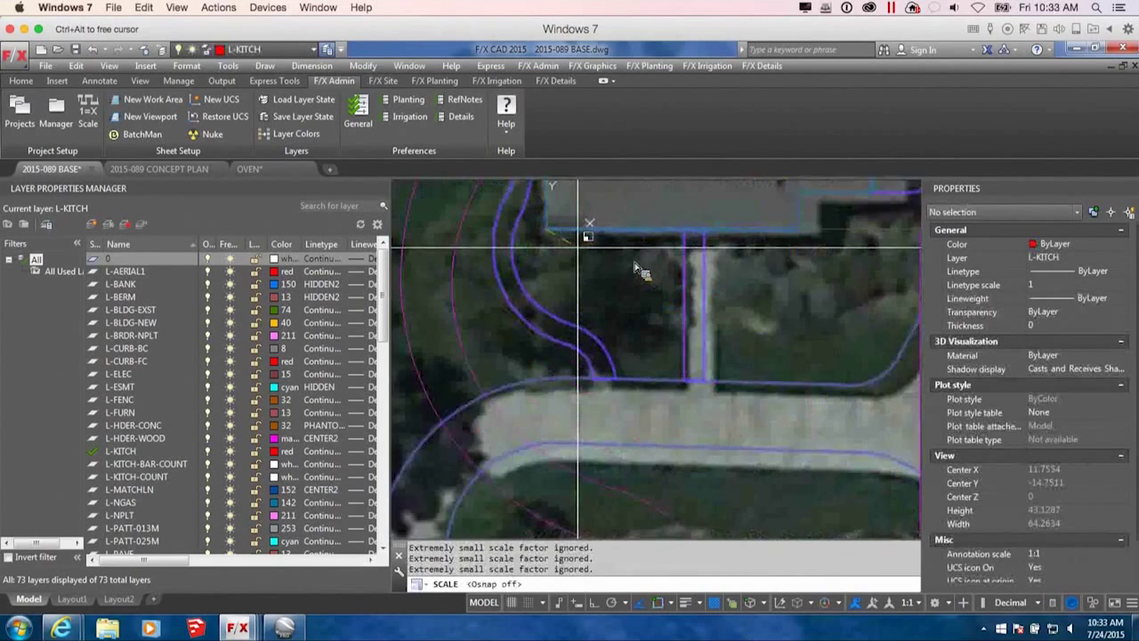
scroll(634, 267, "down", 3)
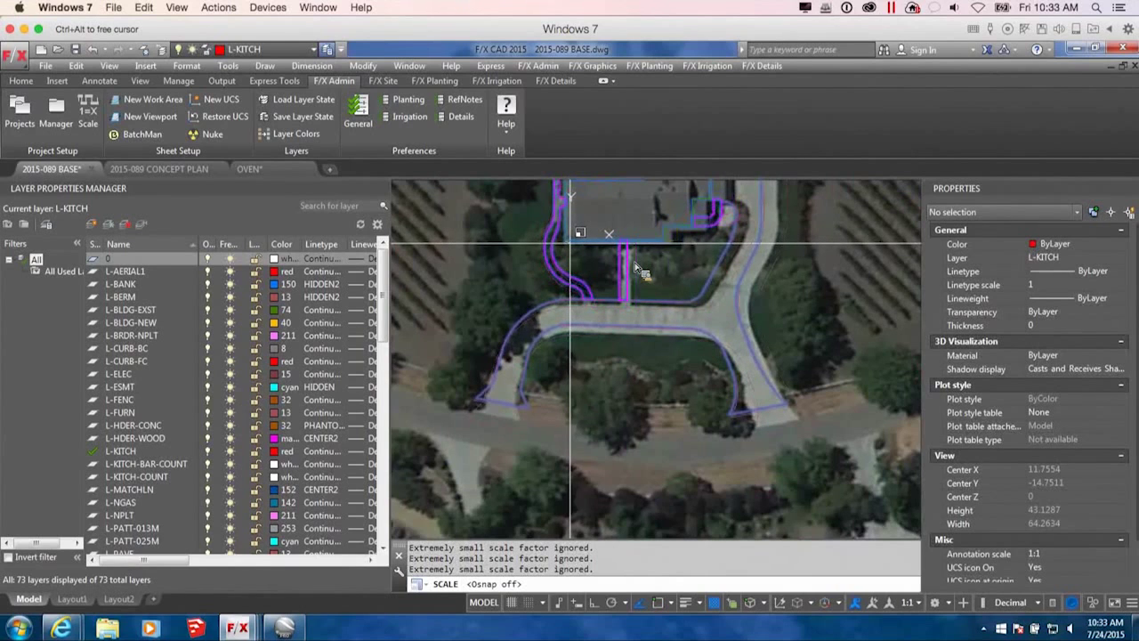
key("Escape")
scroll(657, 366, "down", 3)
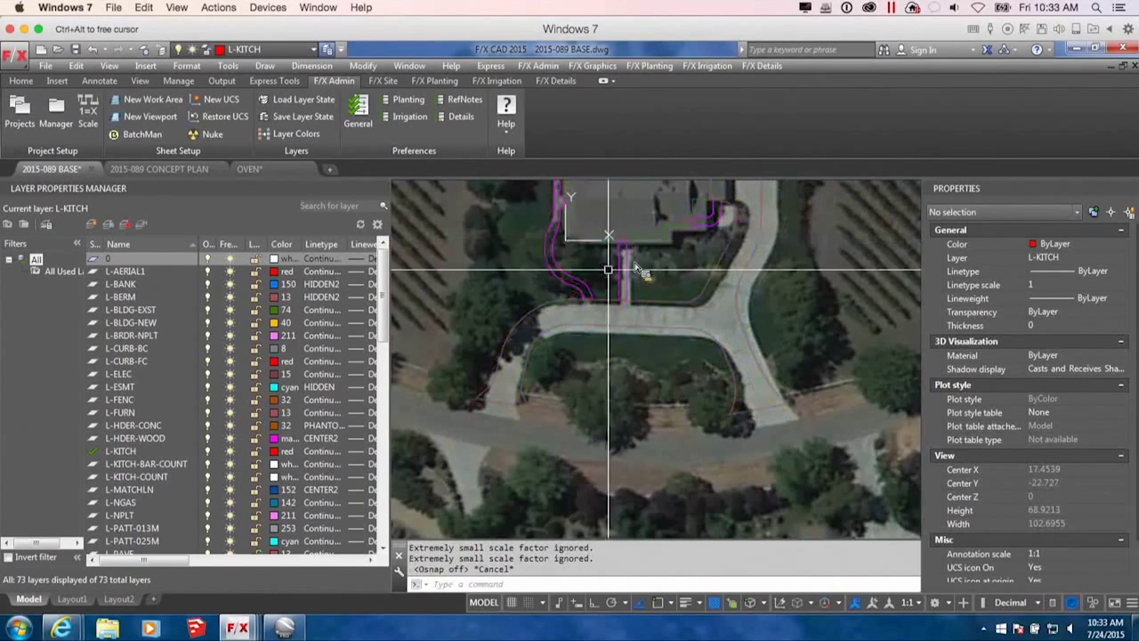
Reselect the eight polylines and start ALIGN, matching the first source point to the photo.
left_click(439, 212)
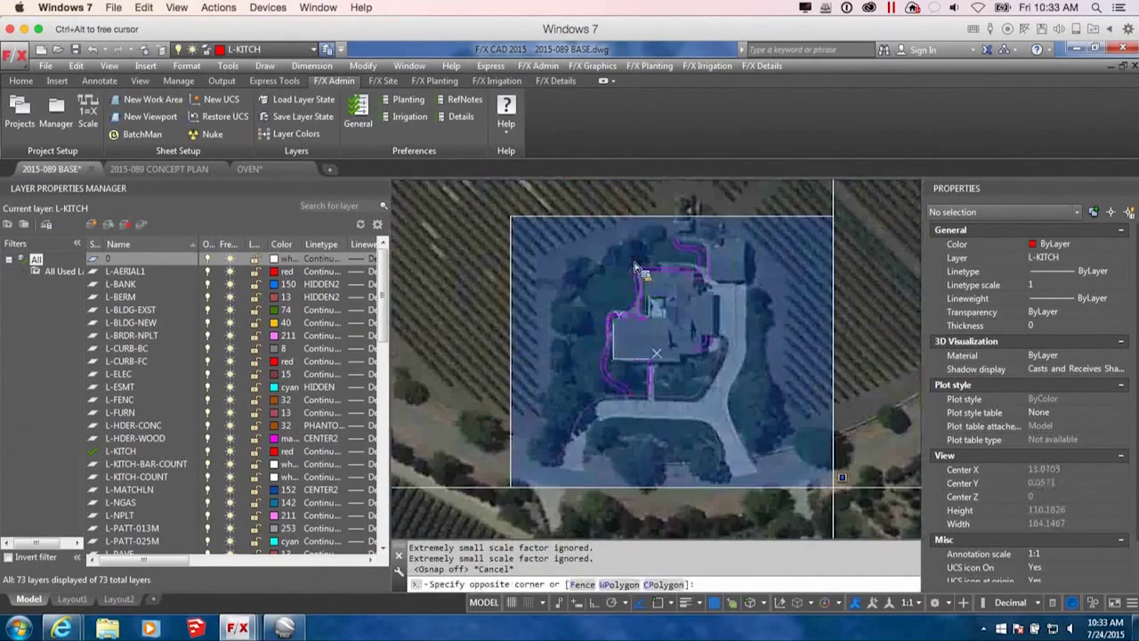
left_click(794, 470)
type("A")
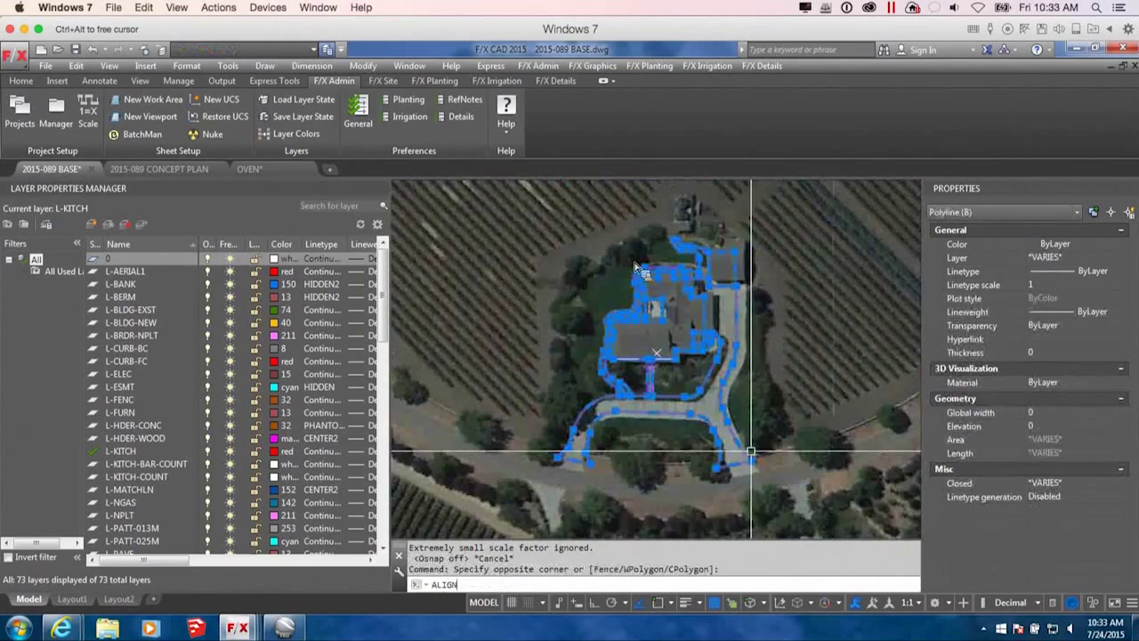
type("LIGN")
key("Return")
scroll(635, 267, "up", 6)
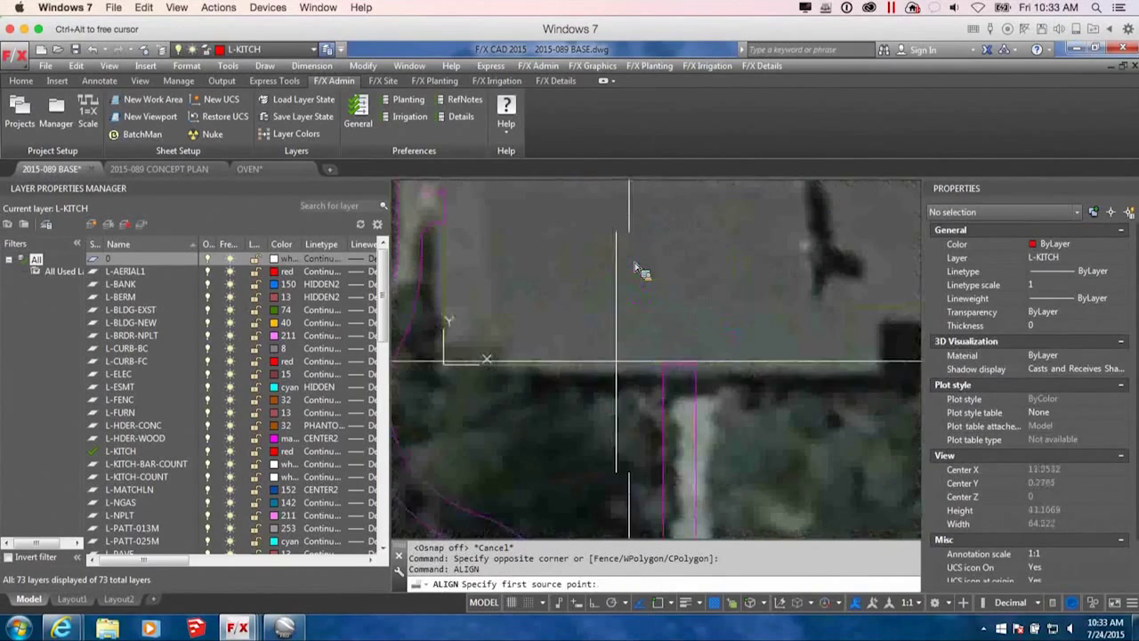
key("F3")
left_click(445, 365)
left_click(448, 365)
Match the second building corner to the photo and answer Y to scale the linework.
scroll(638, 369, "down", 3)
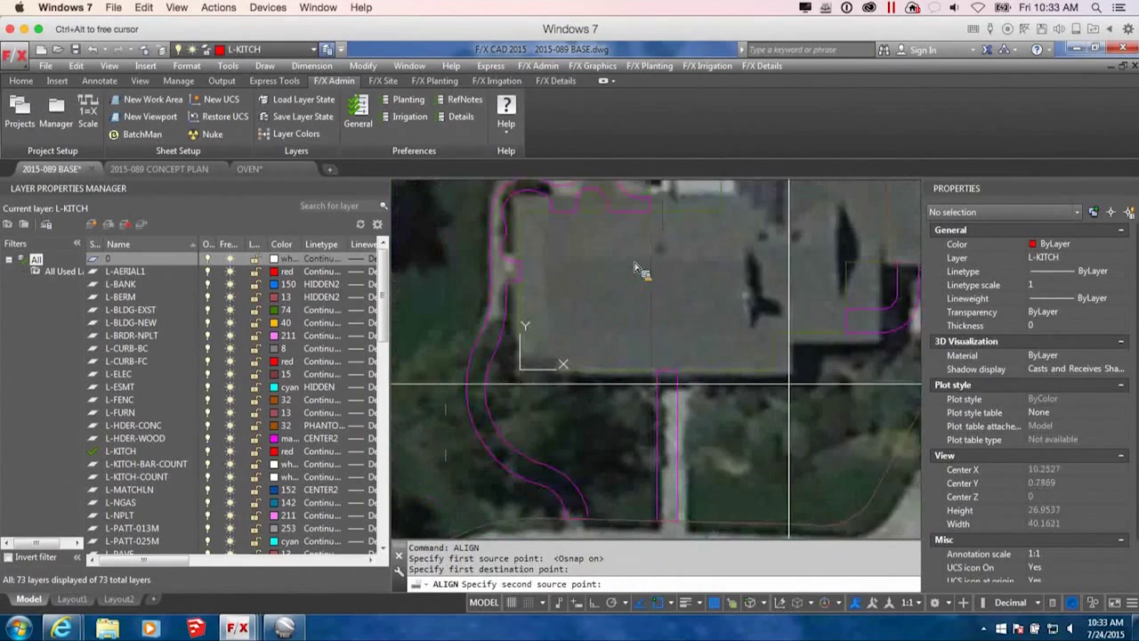
scroll(789, 384, "up", 3)
left_click(790, 375)
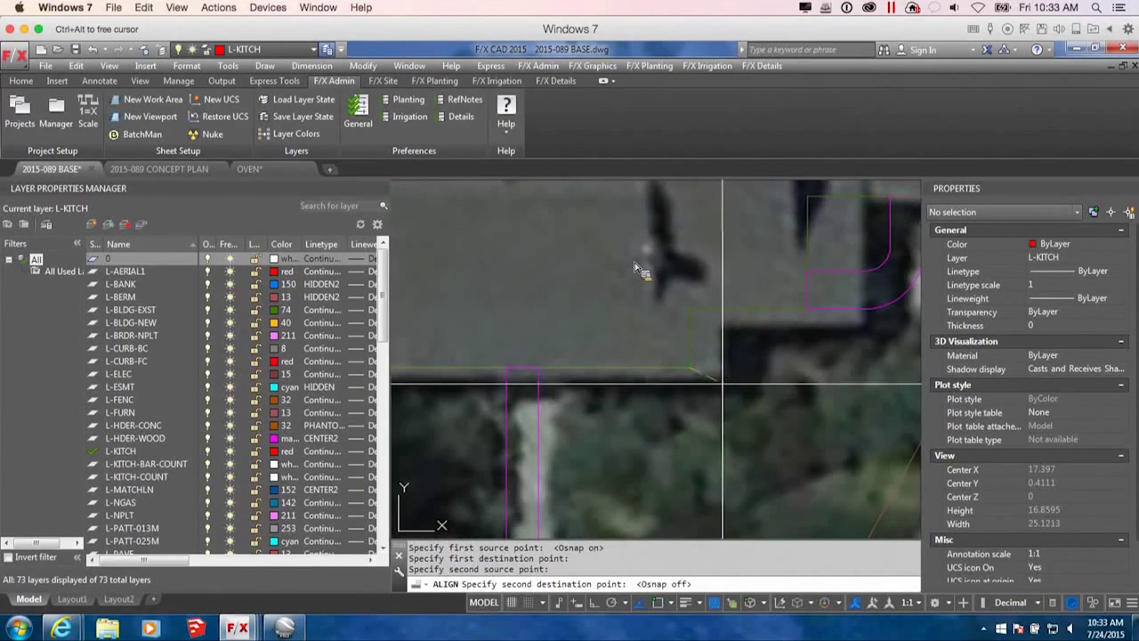
scroll(722, 384, "up", 4)
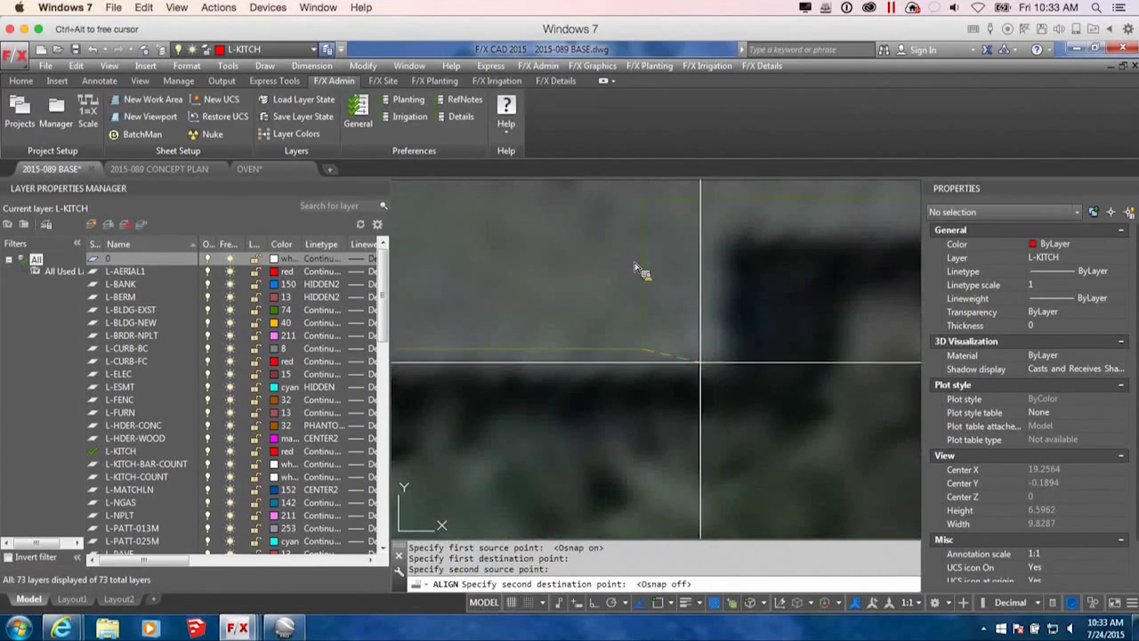
left_click(758, 379)
scroll(767, 394, "down", 10)
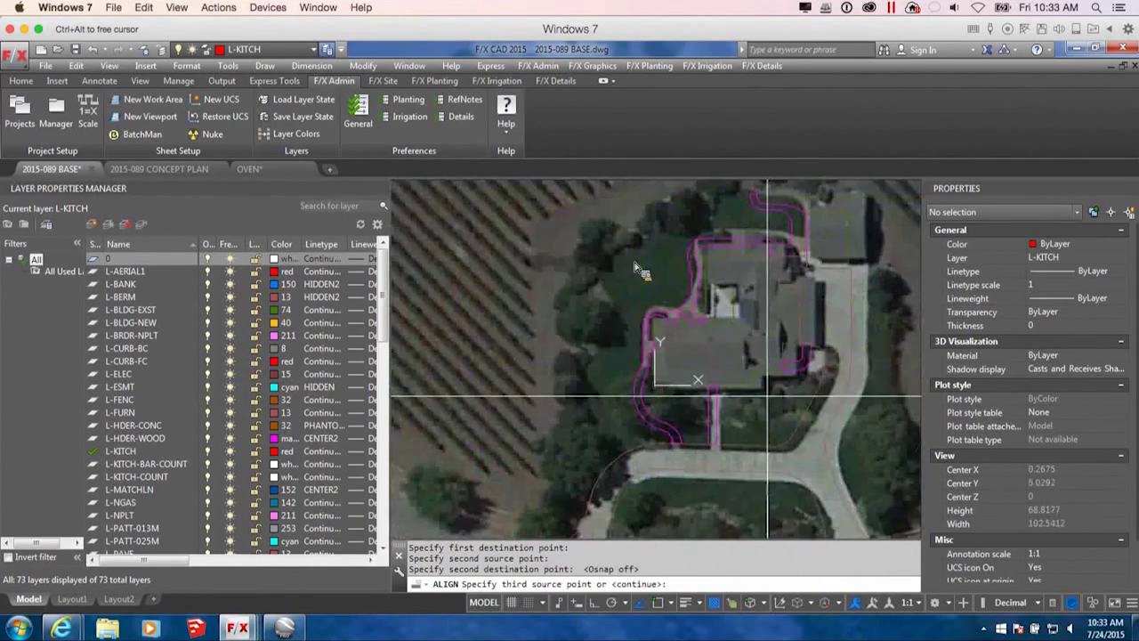
key("Return")
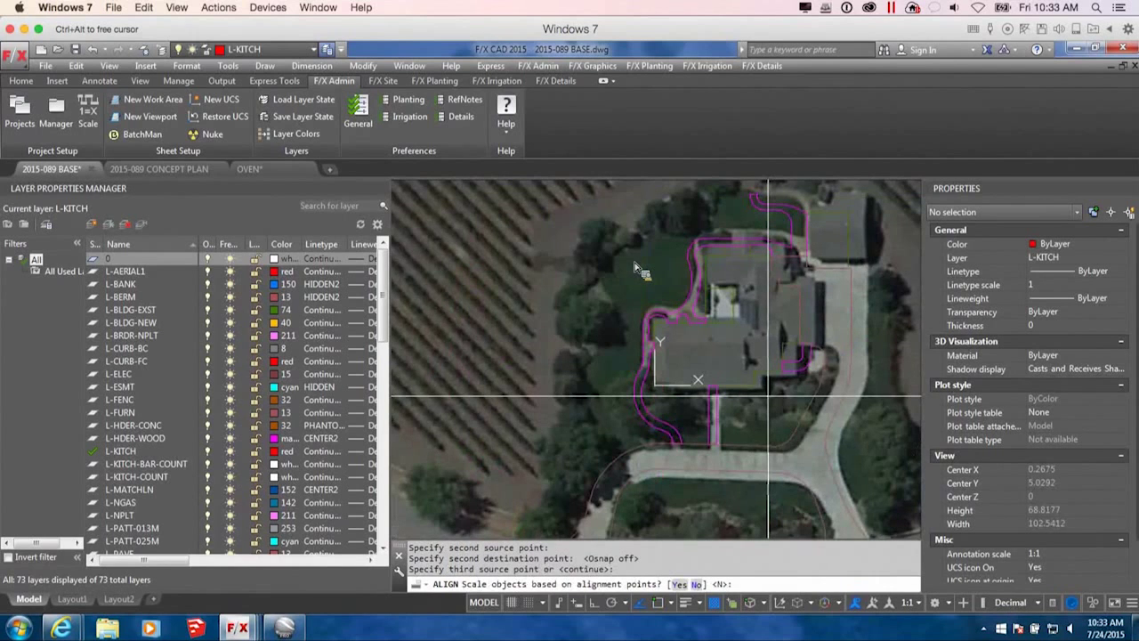
type("Y")
key("Return")
scroll(638, 270, "down", 2)
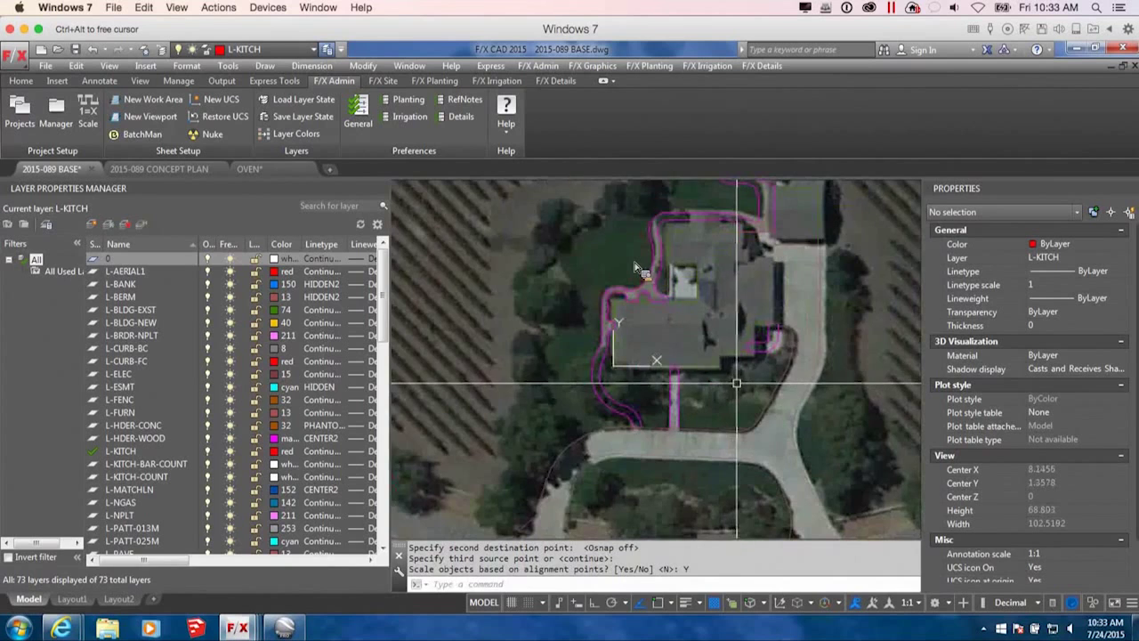
scroll(638, 270, "down", 2)
scroll(638, 269, "up", 3)
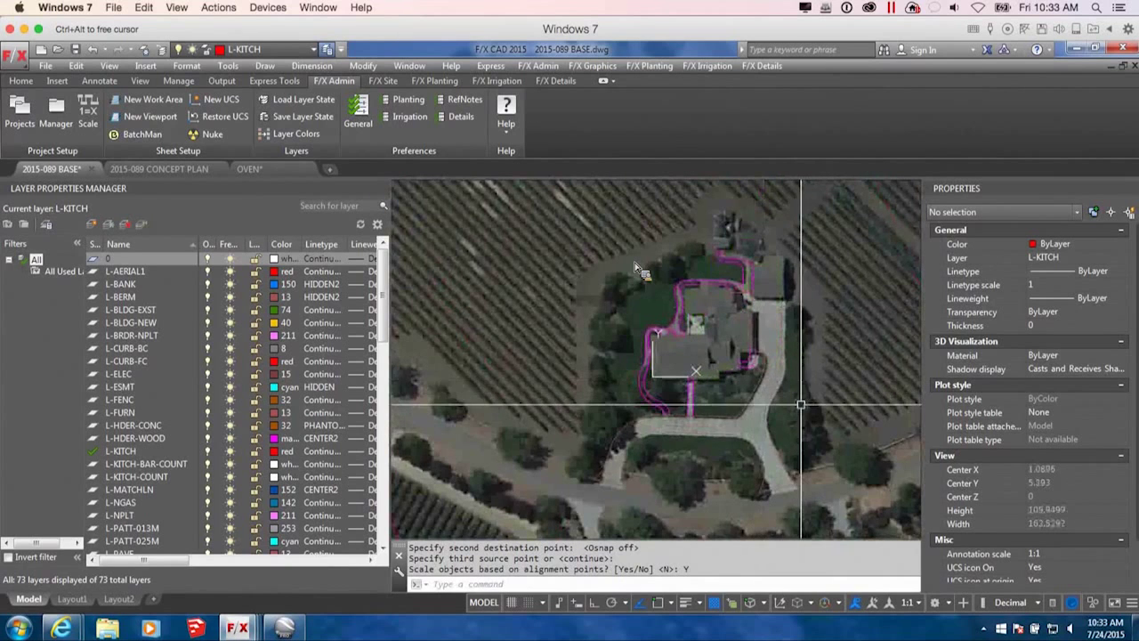
scroll(828, 356, "down", 3)
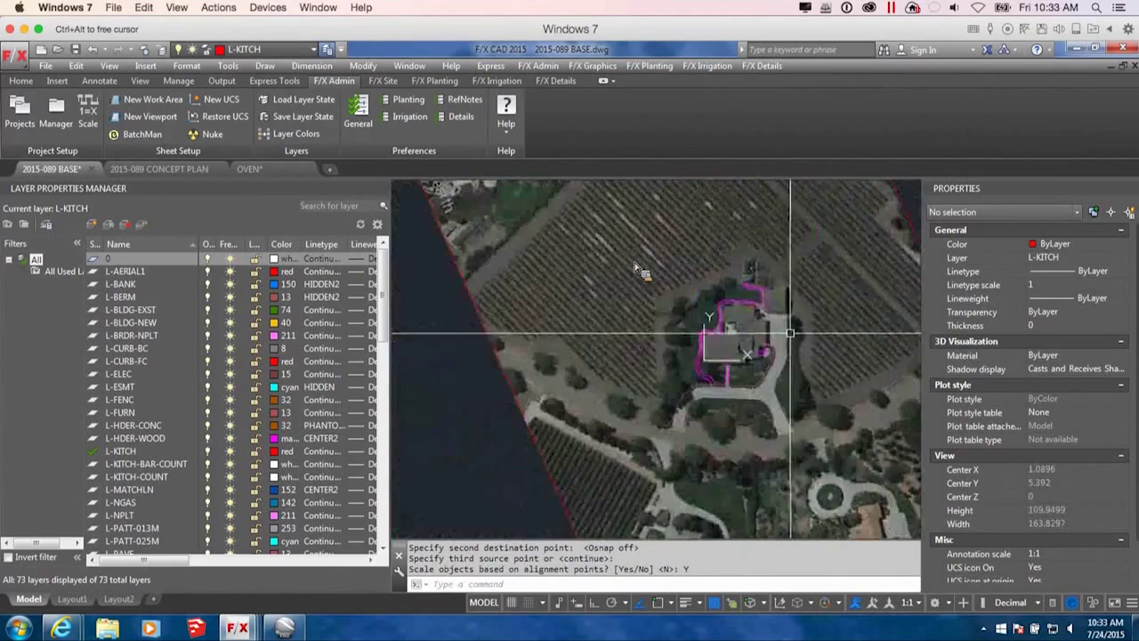
scroll(612, 292, "up", 4)
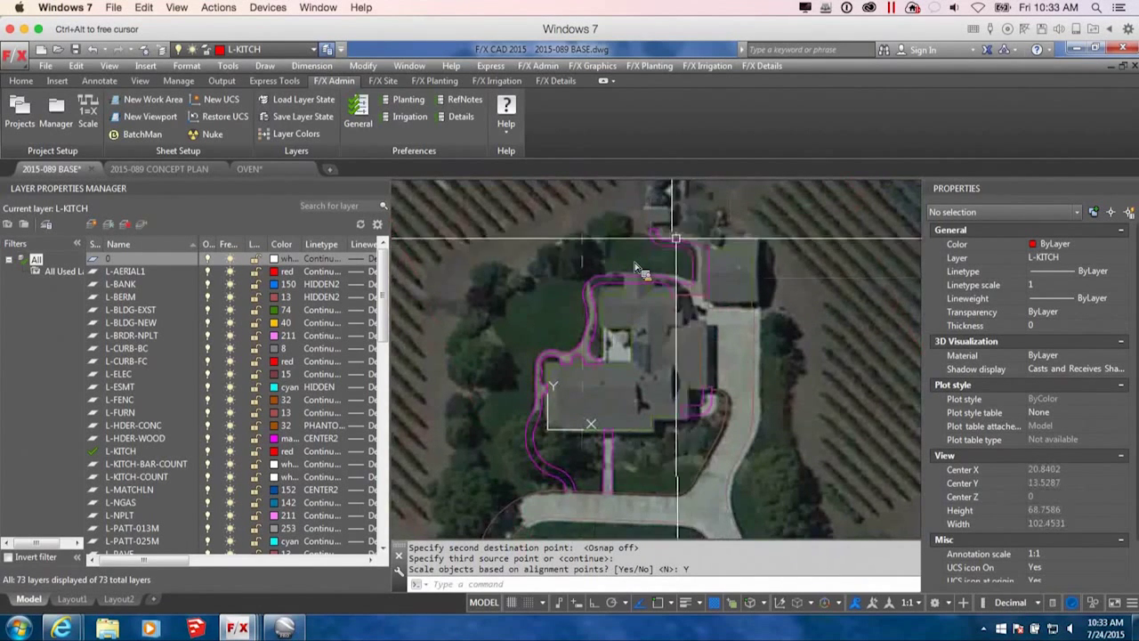
scroll(656, 249, "down", 3)
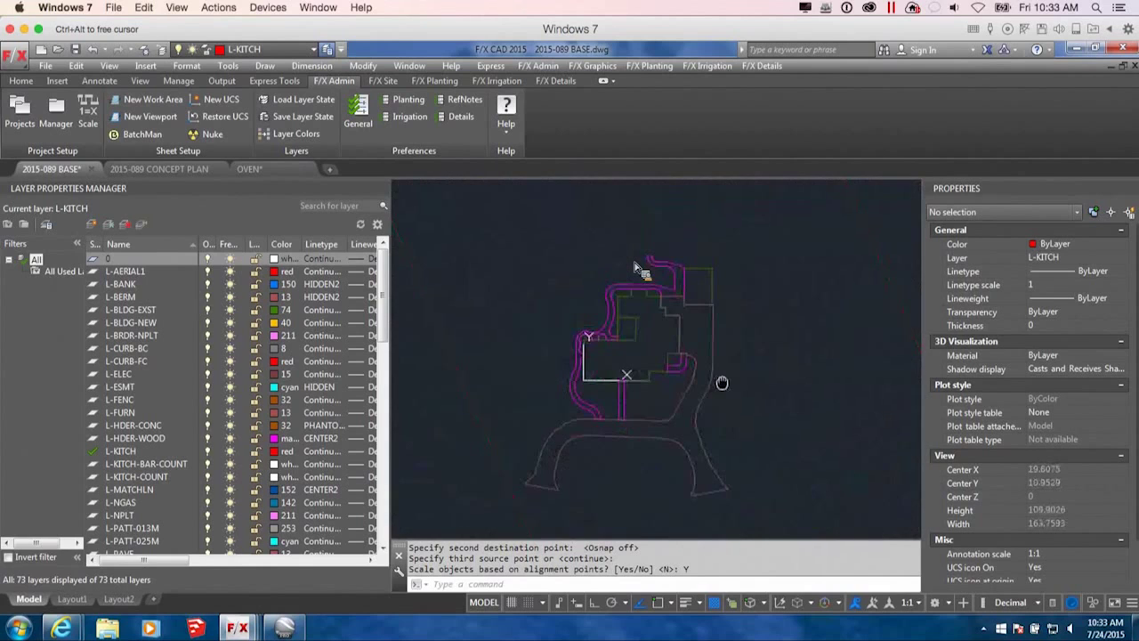
Window-select the house and driveway polylines and start a SCALE, then cancel it.
left_click(399, 205)
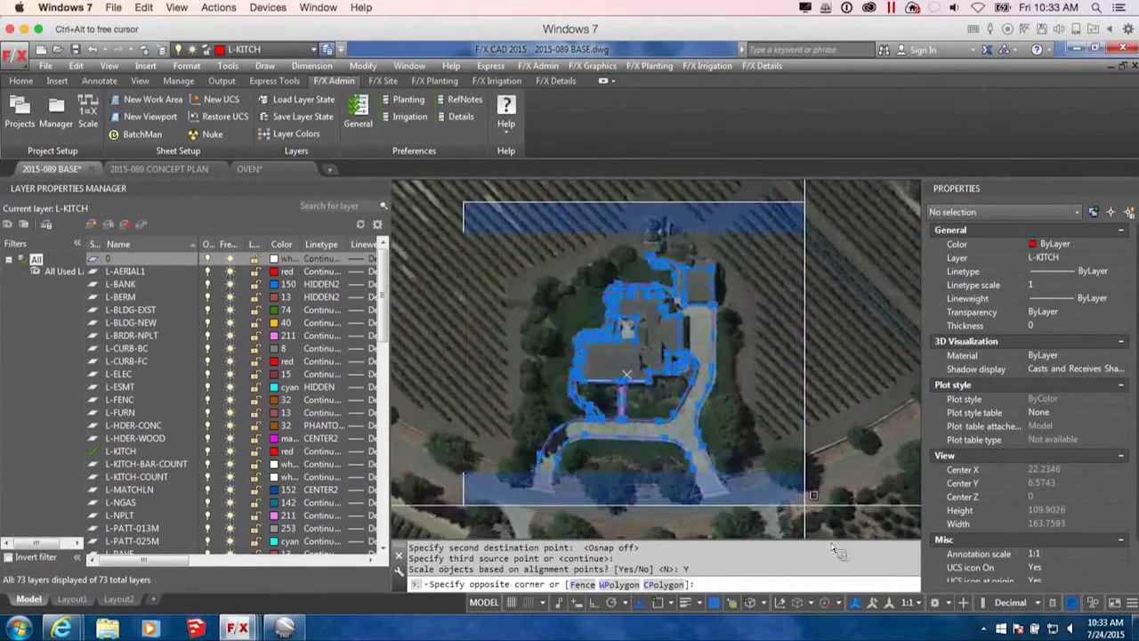
left_click(815, 521)
scroll(587, 379, "up", 5)
type("SC")
key("Return")
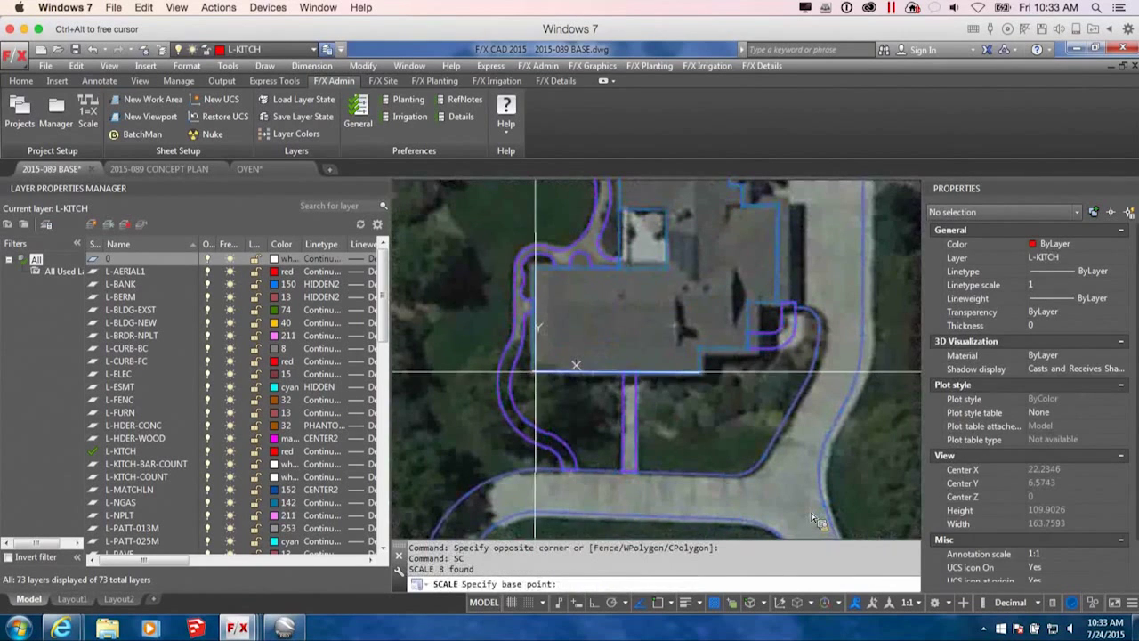
scroll(536, 371, "up", 5)
left_click(539, 372)
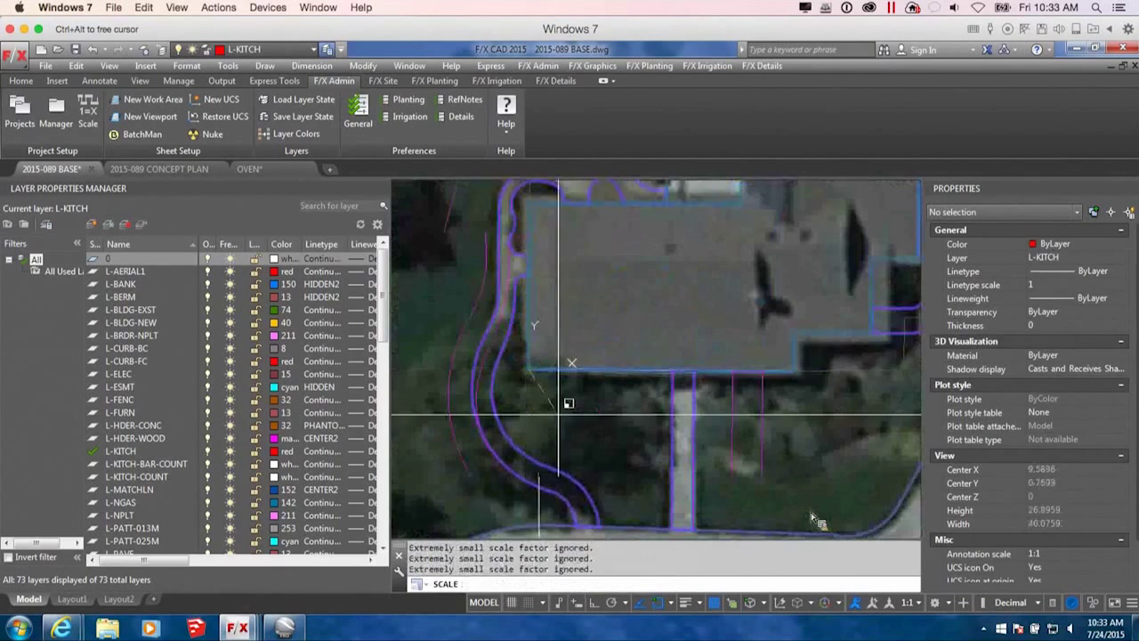
scroll(538, 372, "down", 10)
key("Escape")
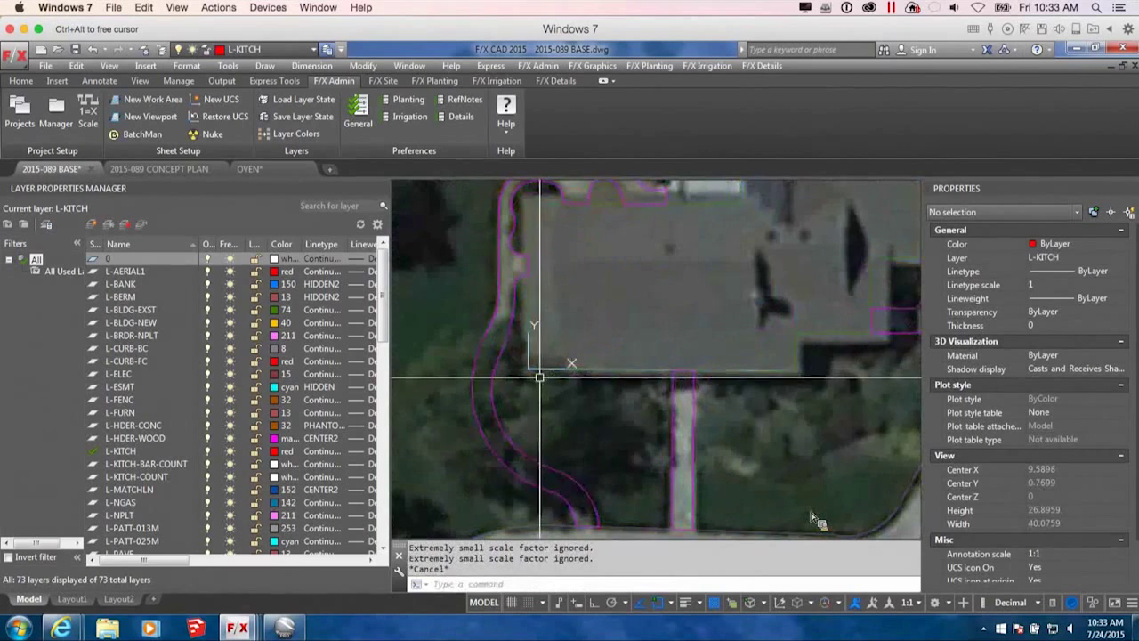
Select the eight farmhouse polylines and ALIGN their building corner to the photo.
left_click(500, 300)
left_click(642, 437)
type("ALIGN")
key("Return")
scroll(634, 450, "up", 6)
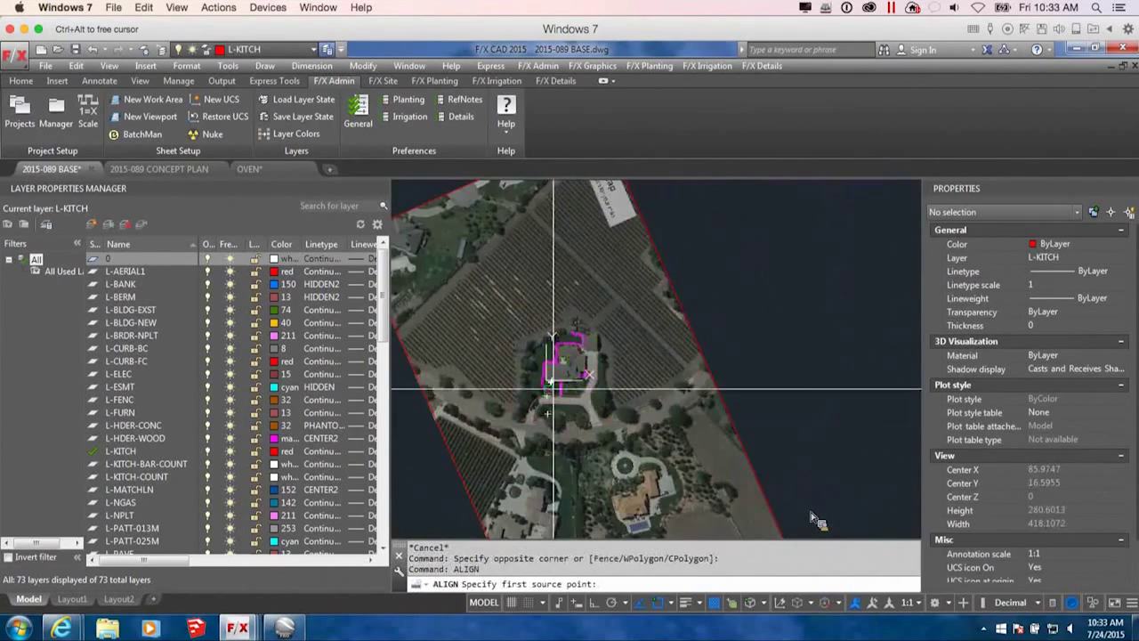
left_click(495, 351)
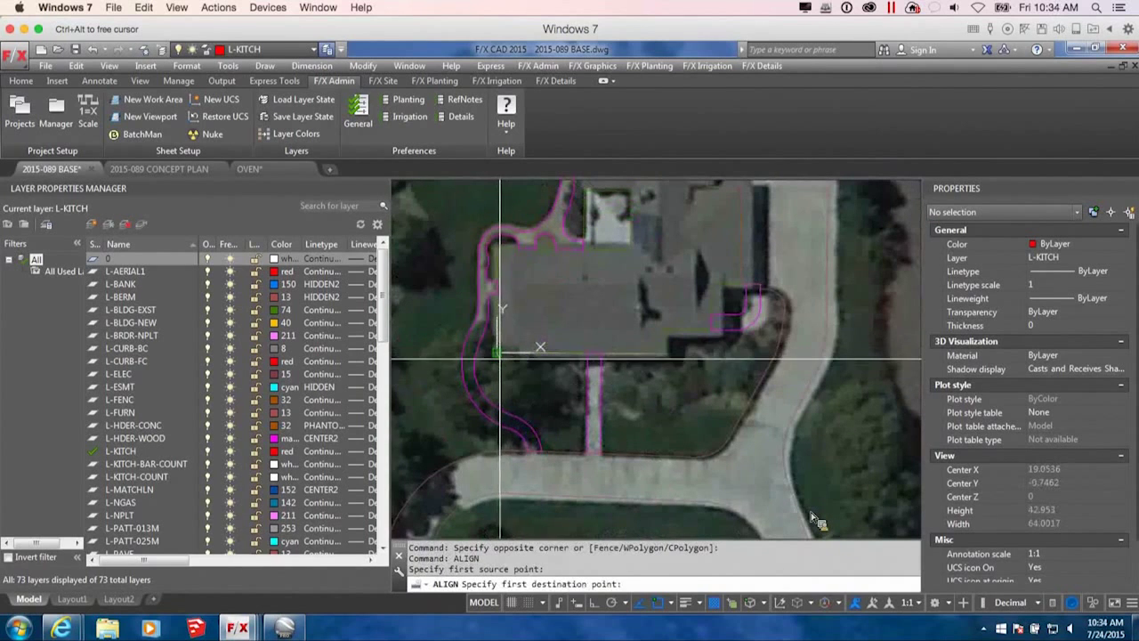
left_click(497, 347)
Match a second building point to the photo and scale the linework to the alignment points.
scroll(552, 364, "down", 6)
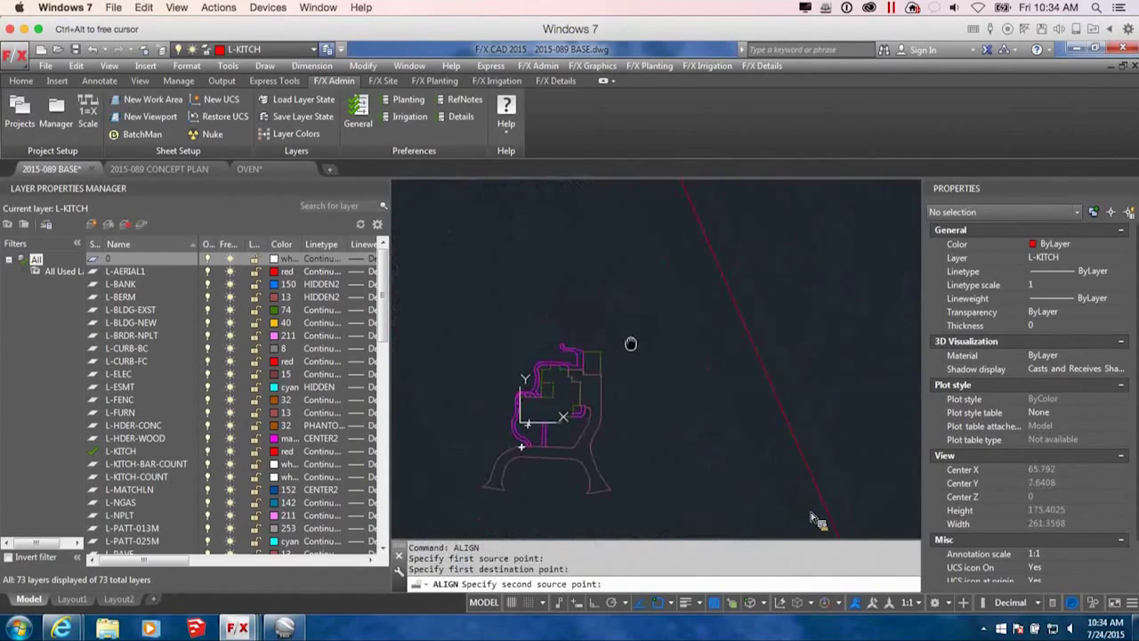
scroll(726, 368, "up", 10)
left_click(695, 336)
left_click(707, 298)
key("Return")
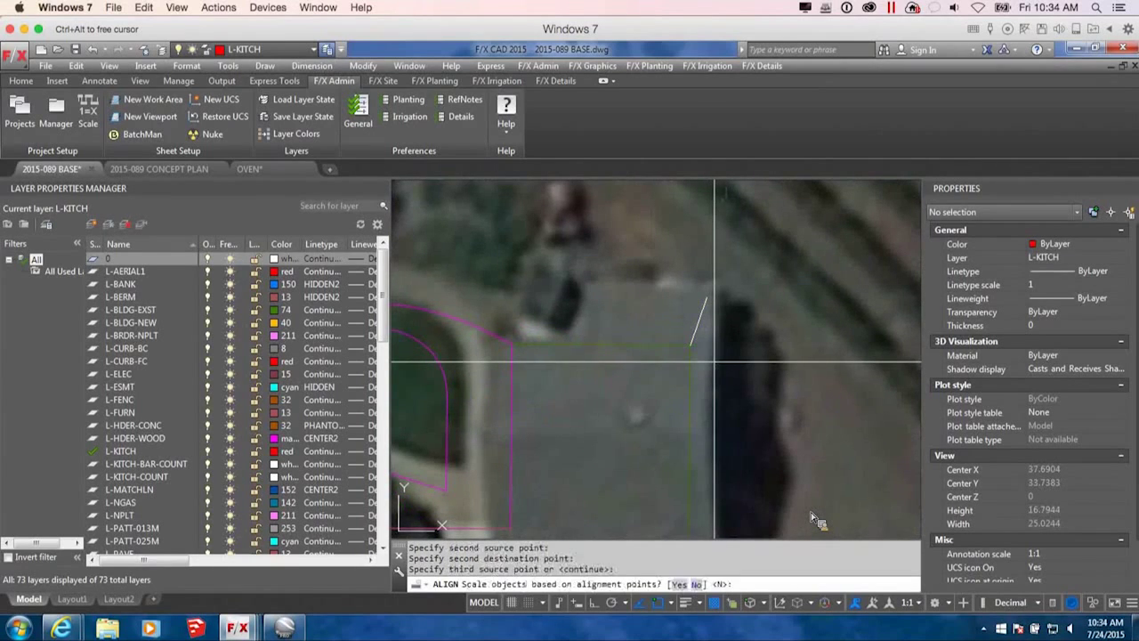
type("Y")
key("Return")
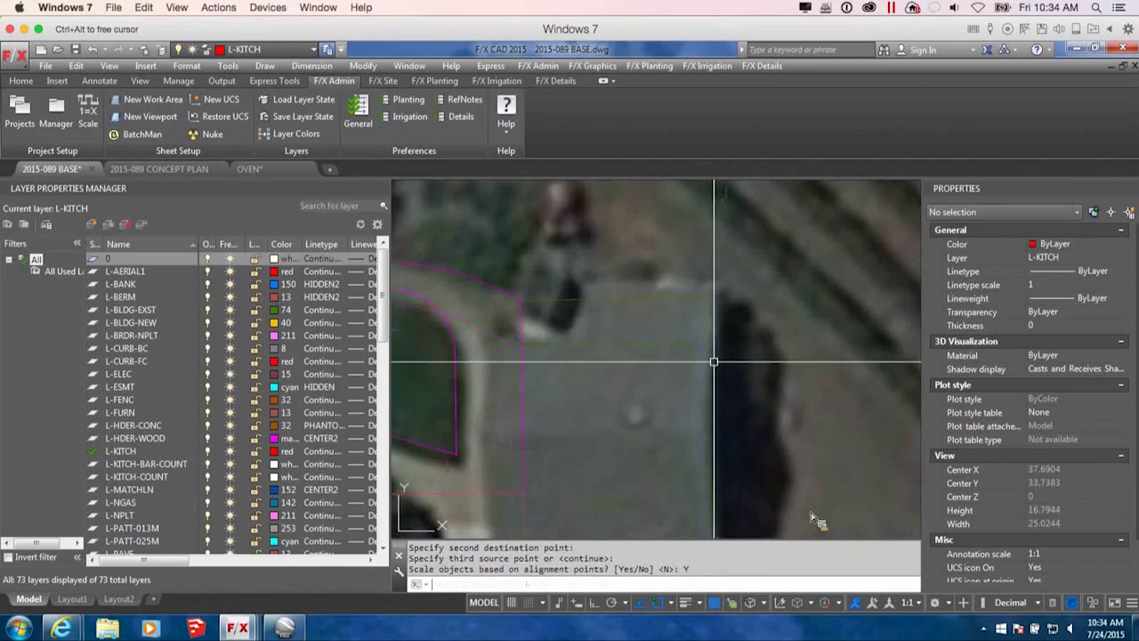
scroll(713, 362, "down", 8)
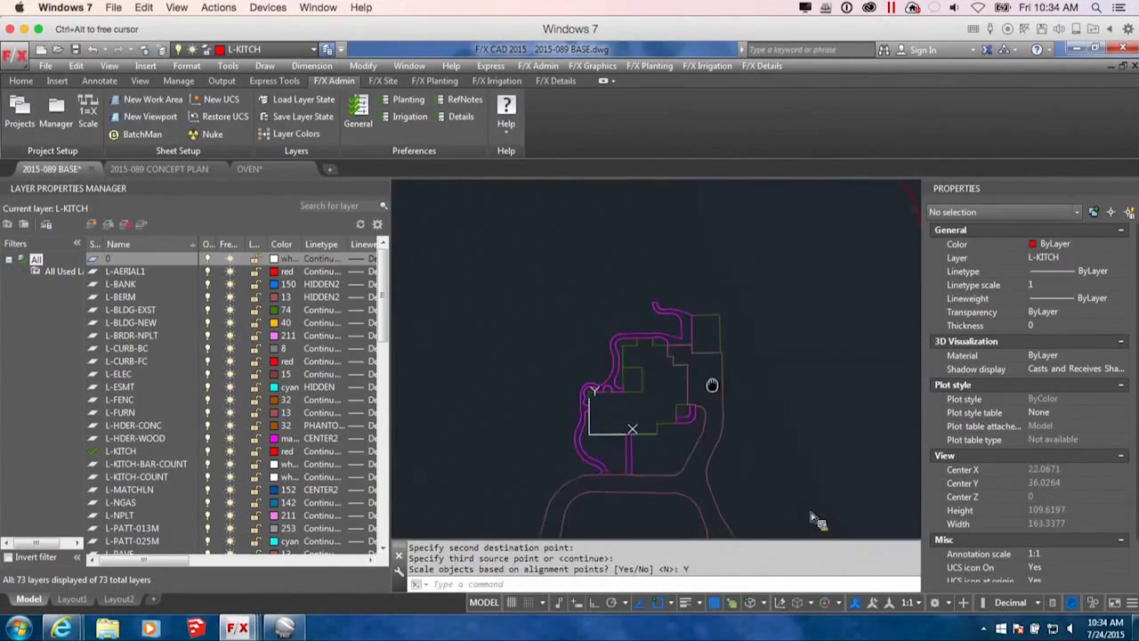
scroll(740, 413, "up", 2)
scroll(731, 443, "down", 2)
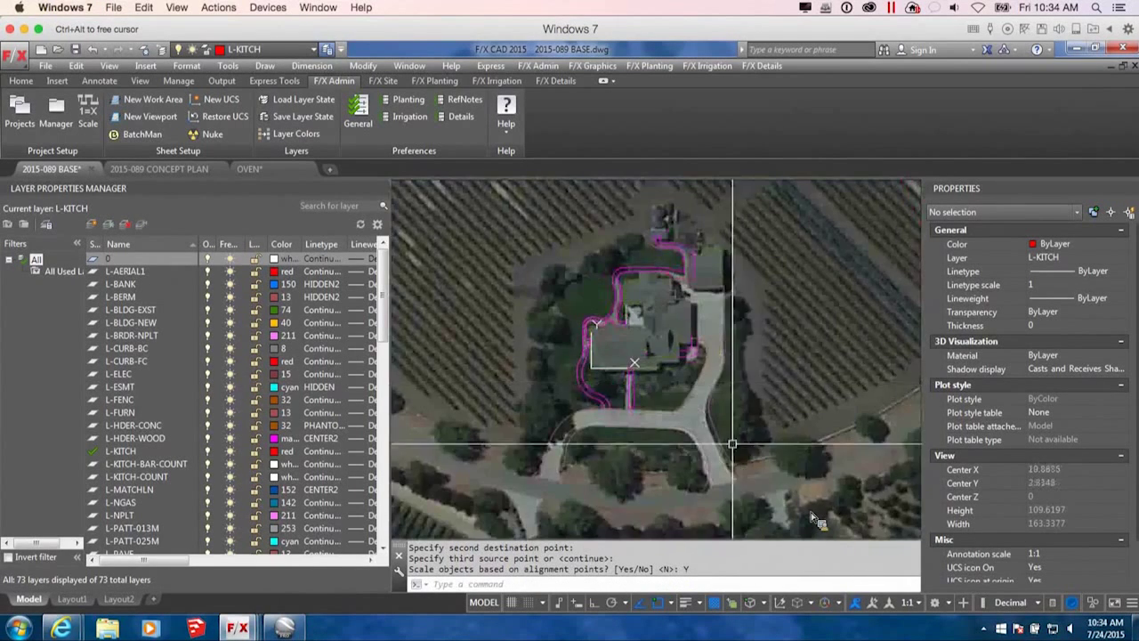
scroll(732, 442, "up", 2)
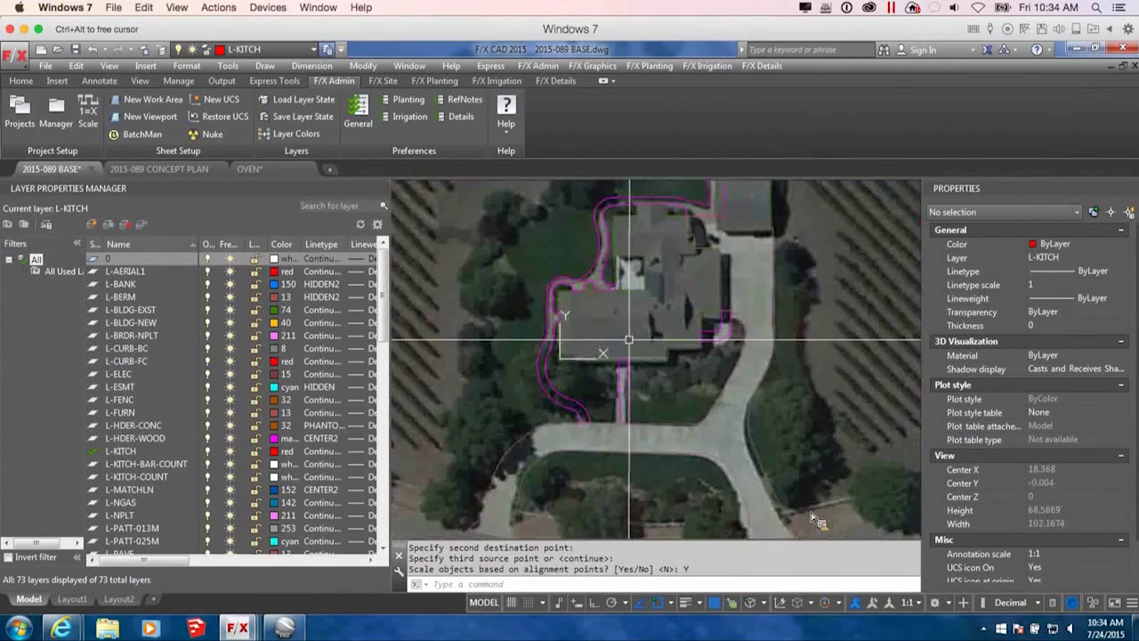
middle_click_drag(763, 403, 740, 405)
scroll(741, 405, "up", 5)
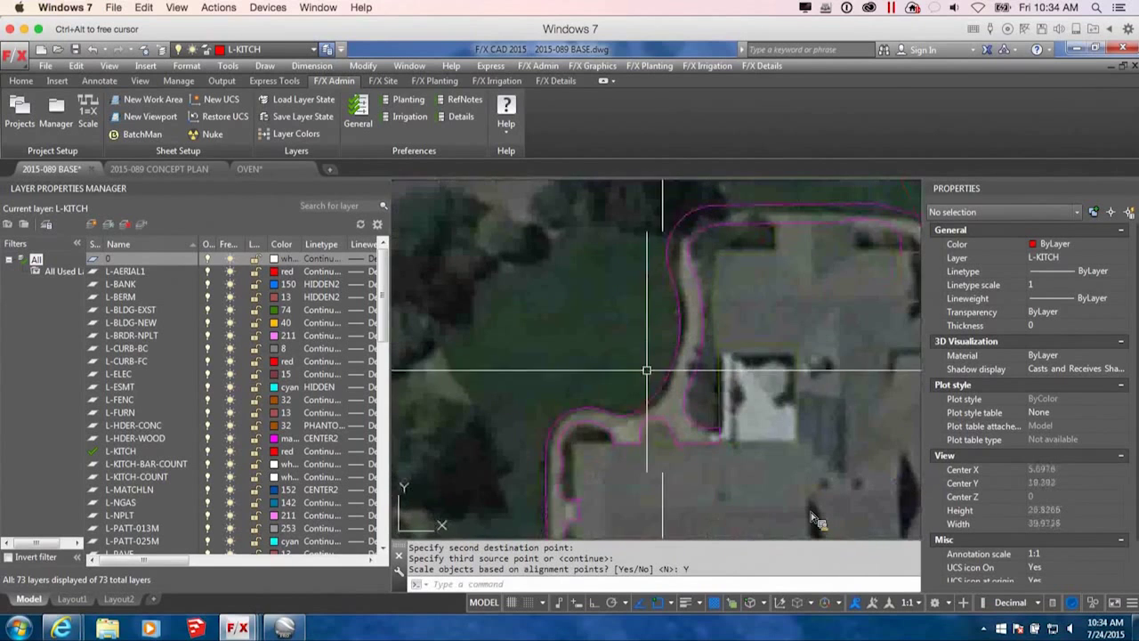
middle_click_drag(702, 401, 703, 412)
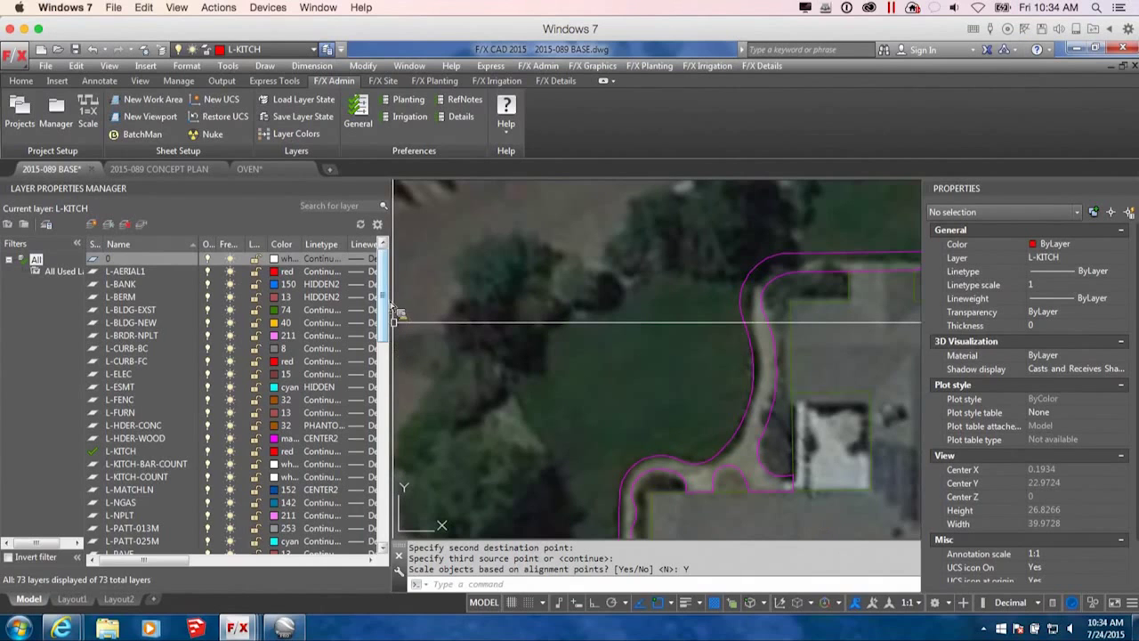
scroll(388, 314, "down", 4)
scroll(125, 409, "down", 8)
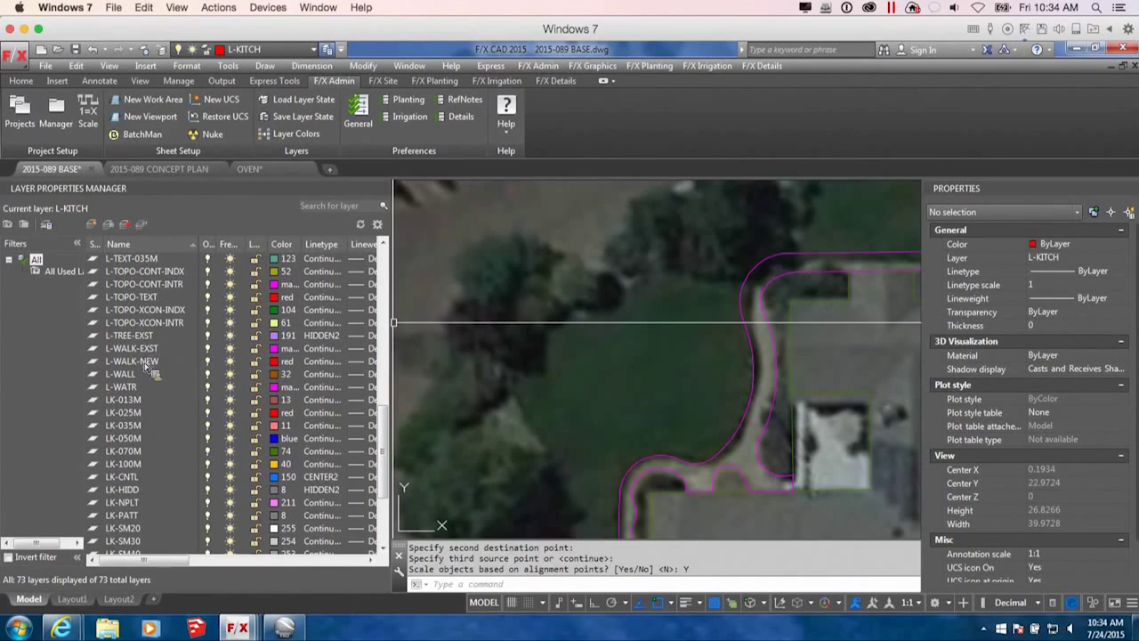
Make L-WALK-NEW the current layer.
left_click(142, 361)
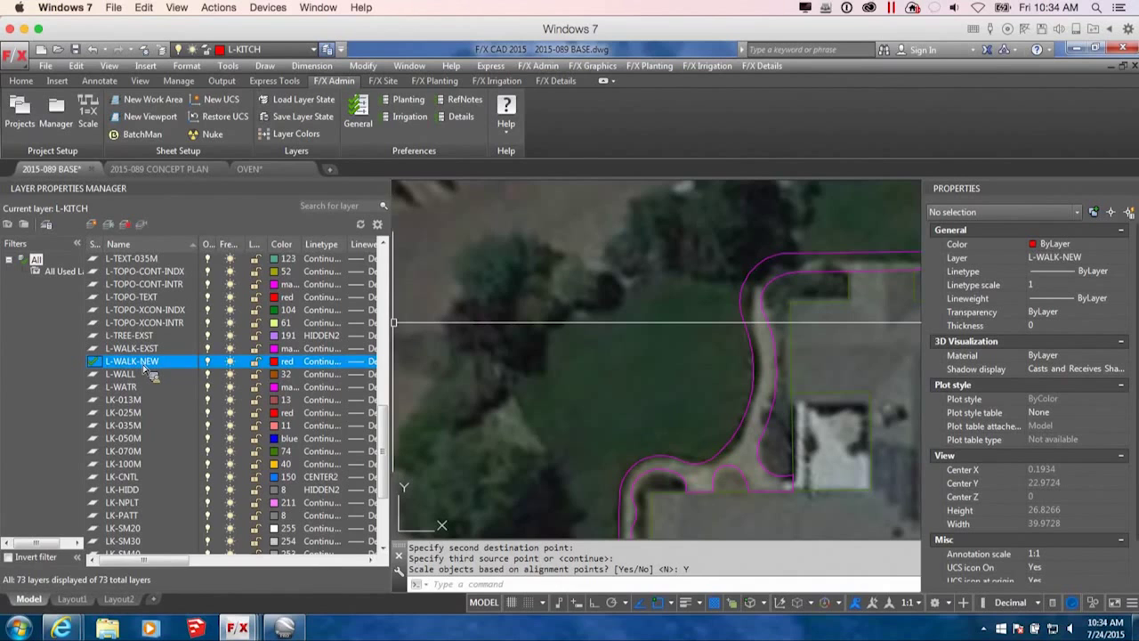
double_click(133, 362)
scroll(605, 483, "down", 2)
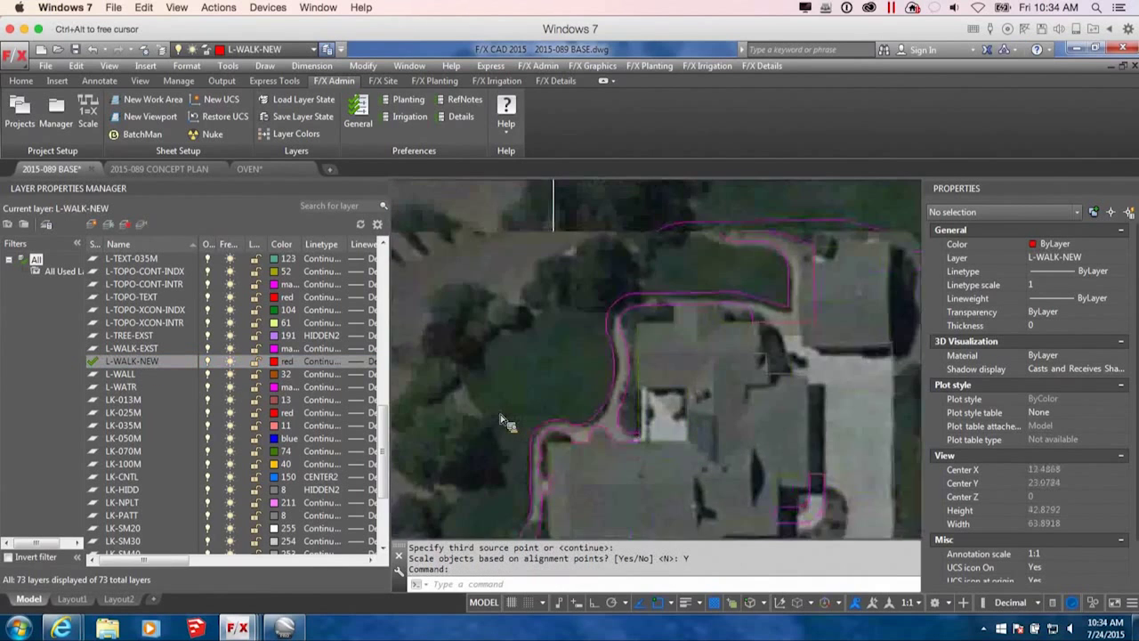
scroll(553, 413, "up", 2)
Draw a polyline from the walkway curve up, then diagonally with Ortho off to the walkway edge.
key("Return")
scroll(552, 413, "up", 4)
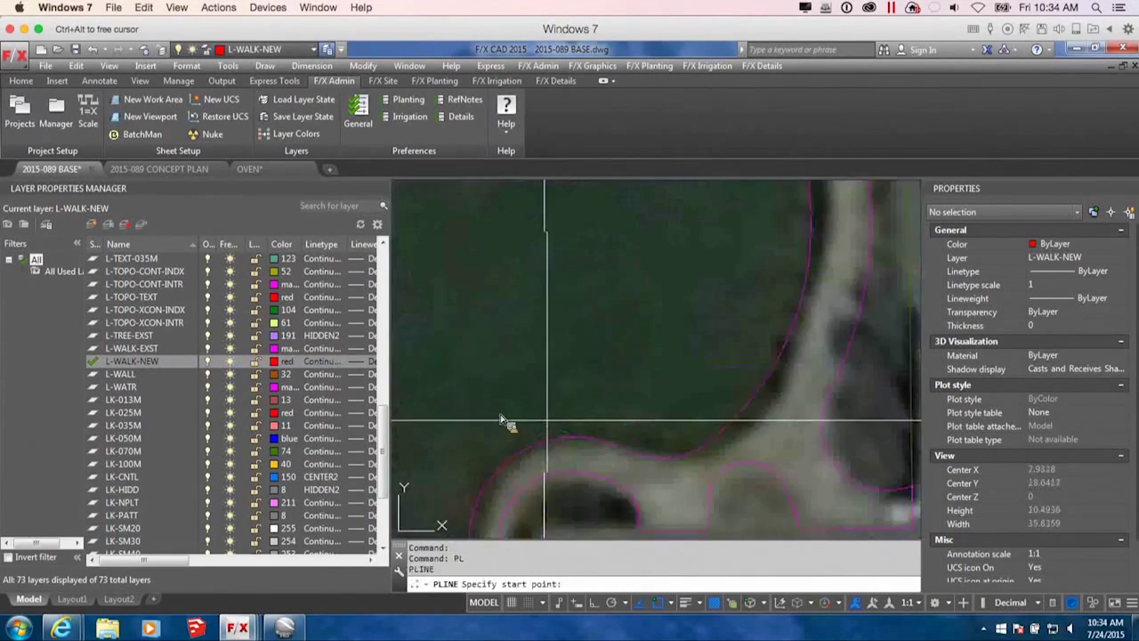
left_click(546, 439)
scroll(560, 391, "down", 3)
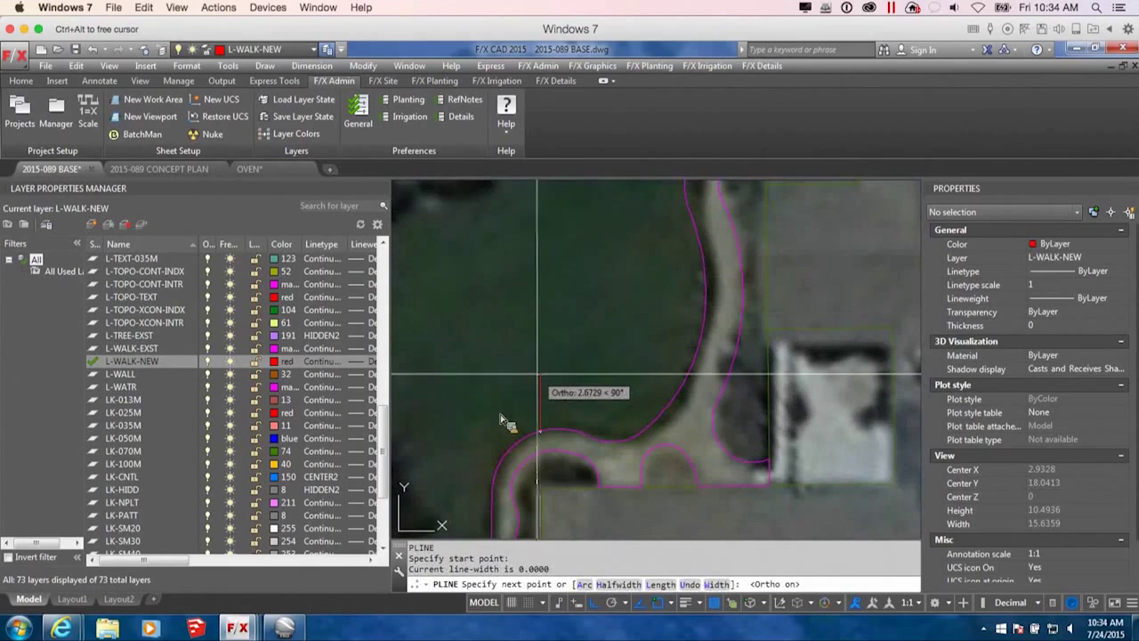
left_click(540, 375)
key("F8")
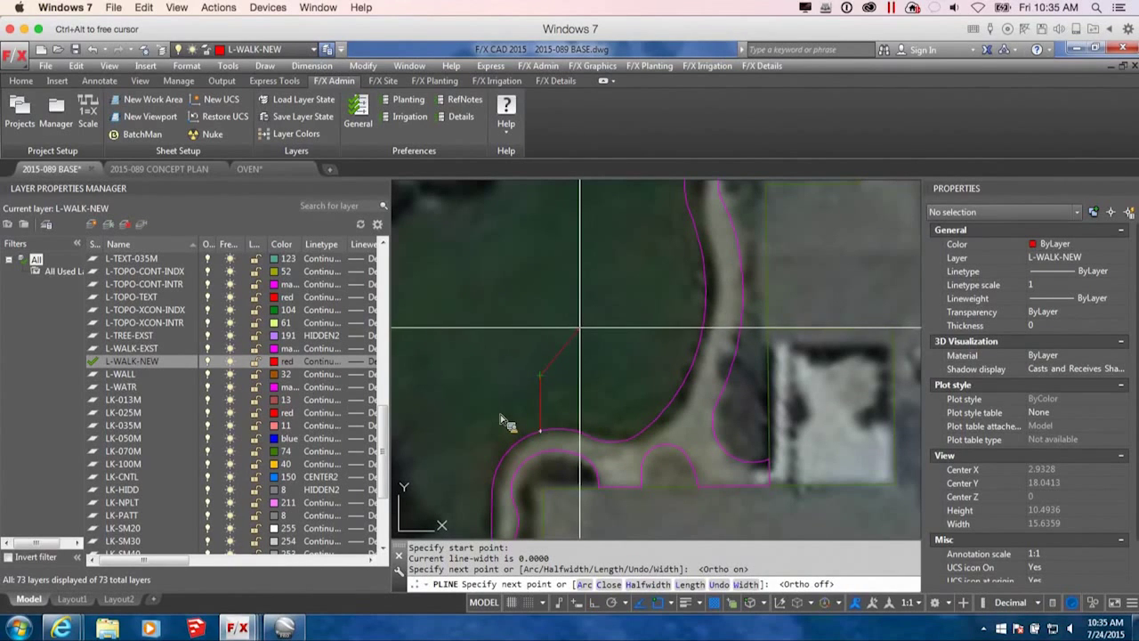
left_click(580, 327)
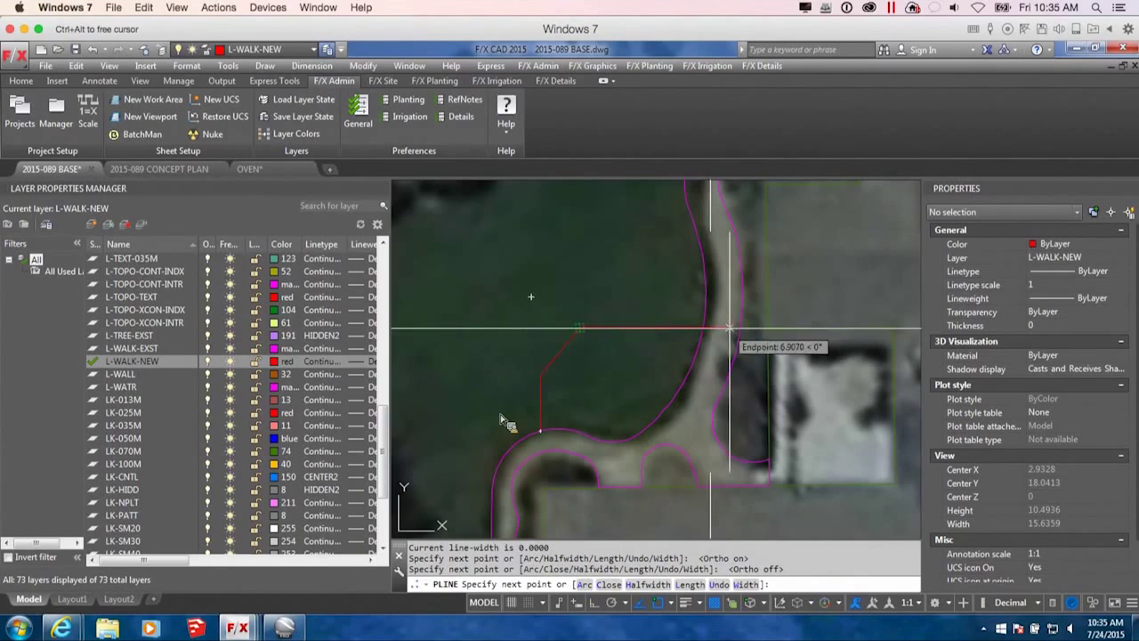
scroll(767, 329, "down", 3)
left_click(770, 331)
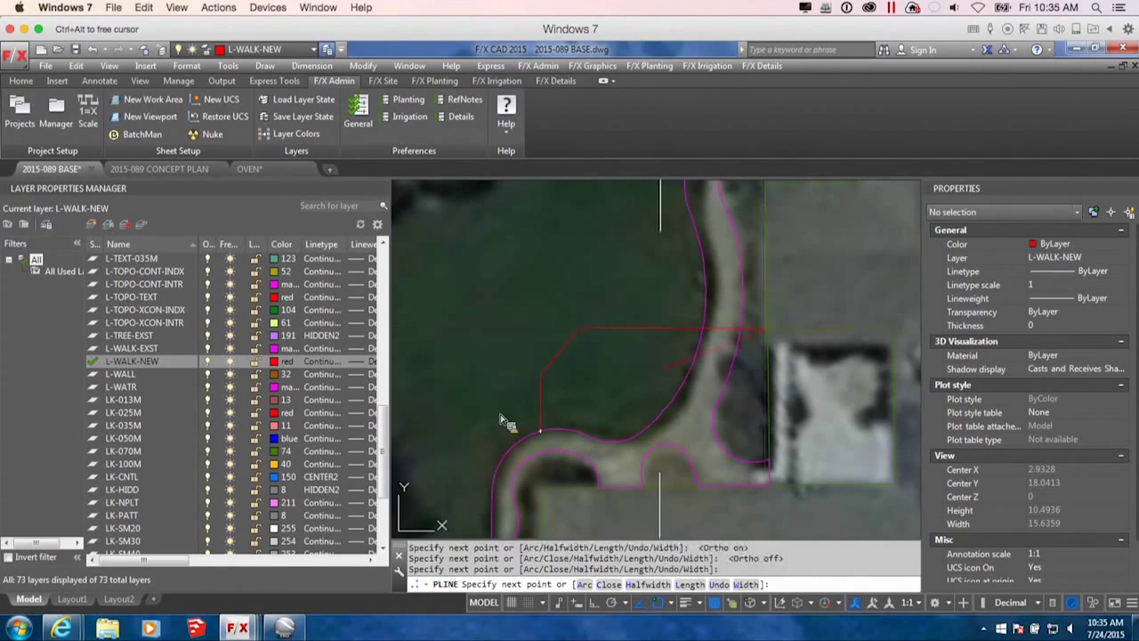
key("Return")
scroll(771, 342, "up", 3)
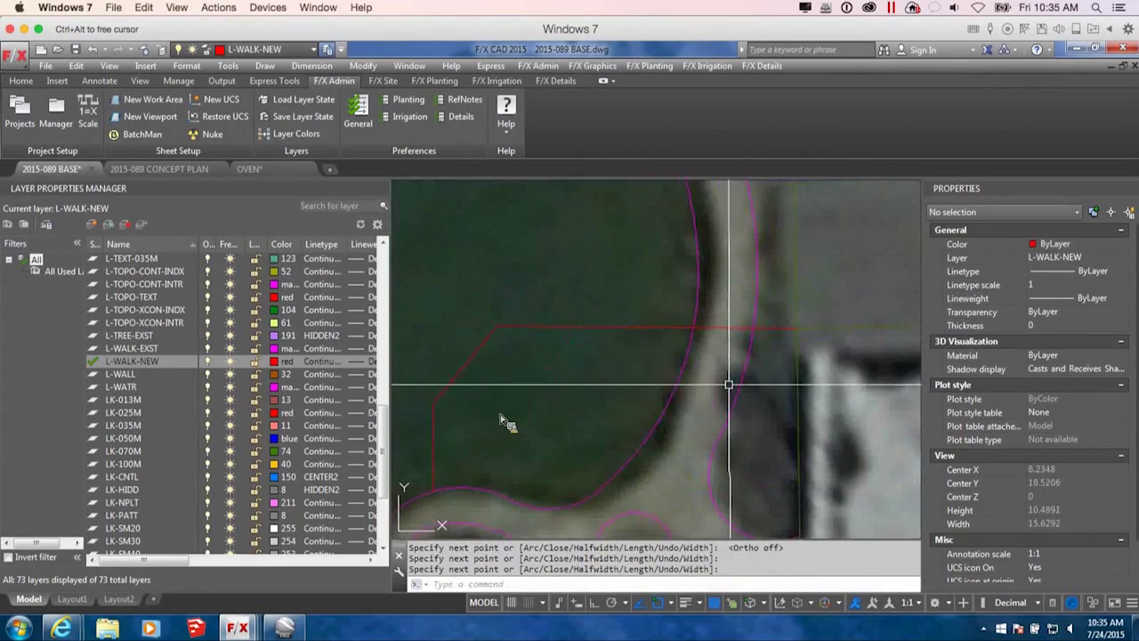
middle_click_drag(727, 386, 754, 375)
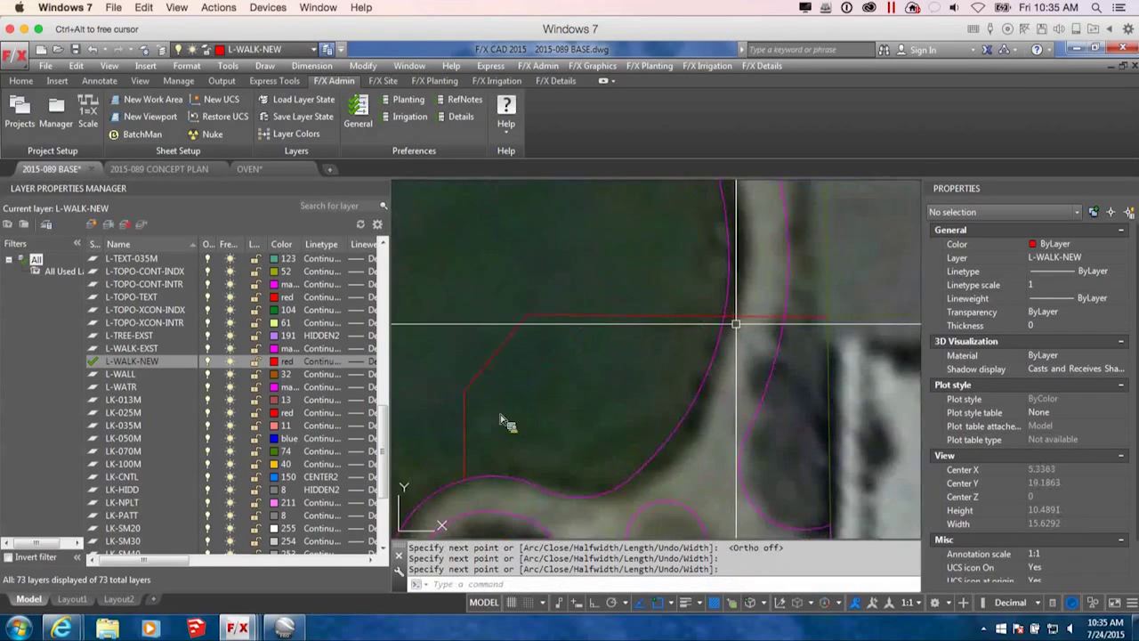
type("TR")
key("Return")
Trim the red line between the walkway curves and erase the leftover short red piece.
left_click(734, 316)
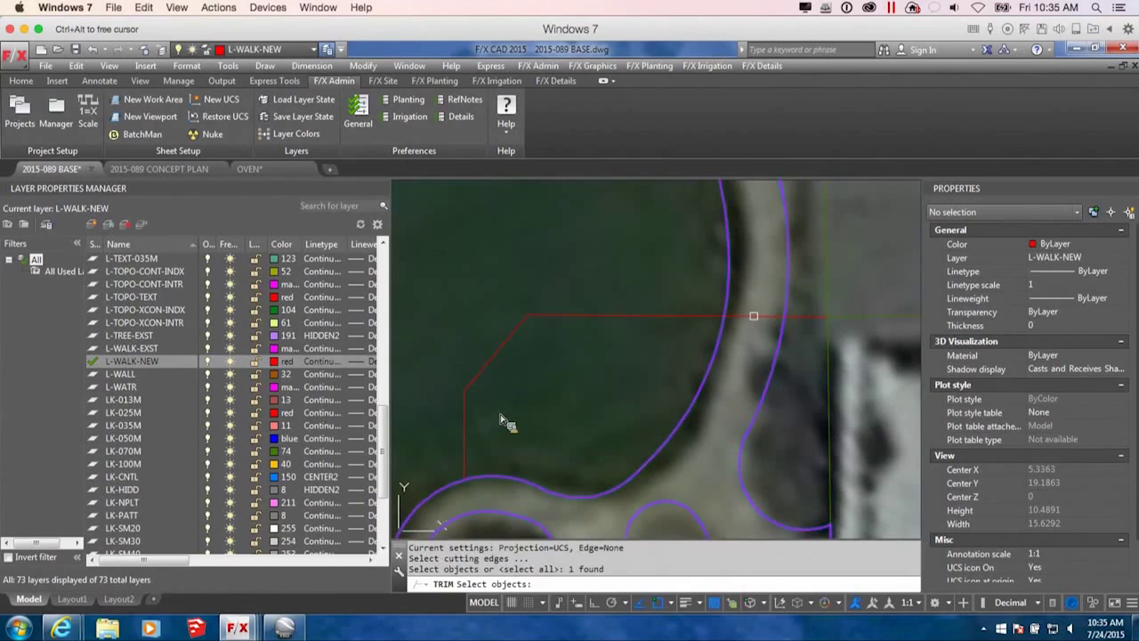
left_click(754, 316)
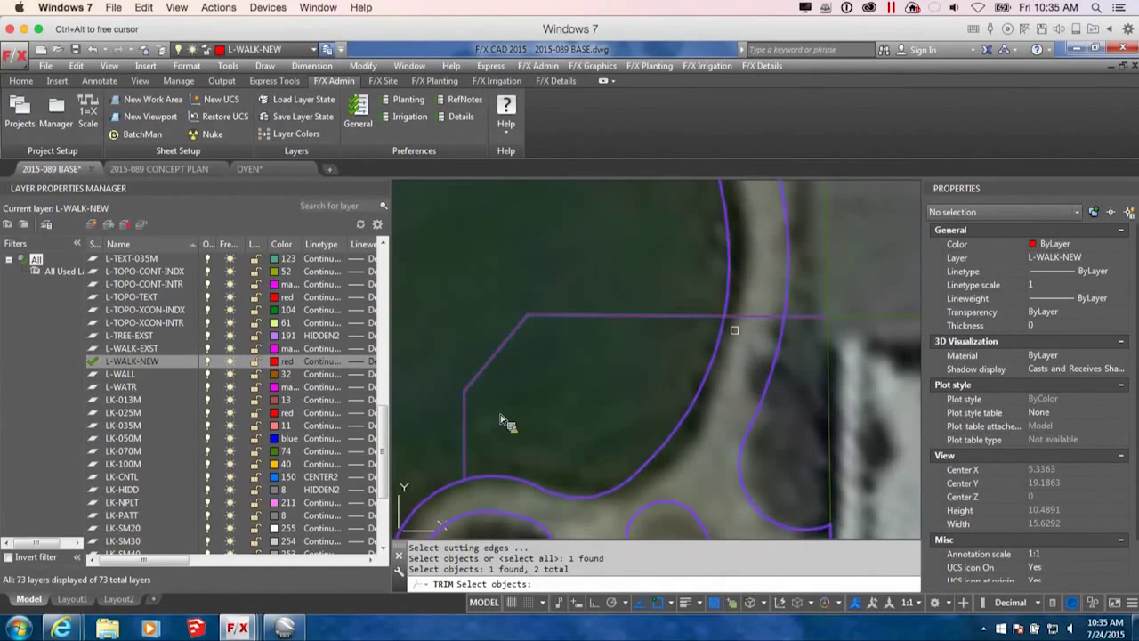
key("Return")
left_click(754, 316)
key("Escape")
left_click(799, 317)
key("Delete")
scroll(735, 335, "down", 3)
scroll(799, 338, "up", 3)
Draw a new polyline from the red line's end with an arc rounding the wall end.
type("P")
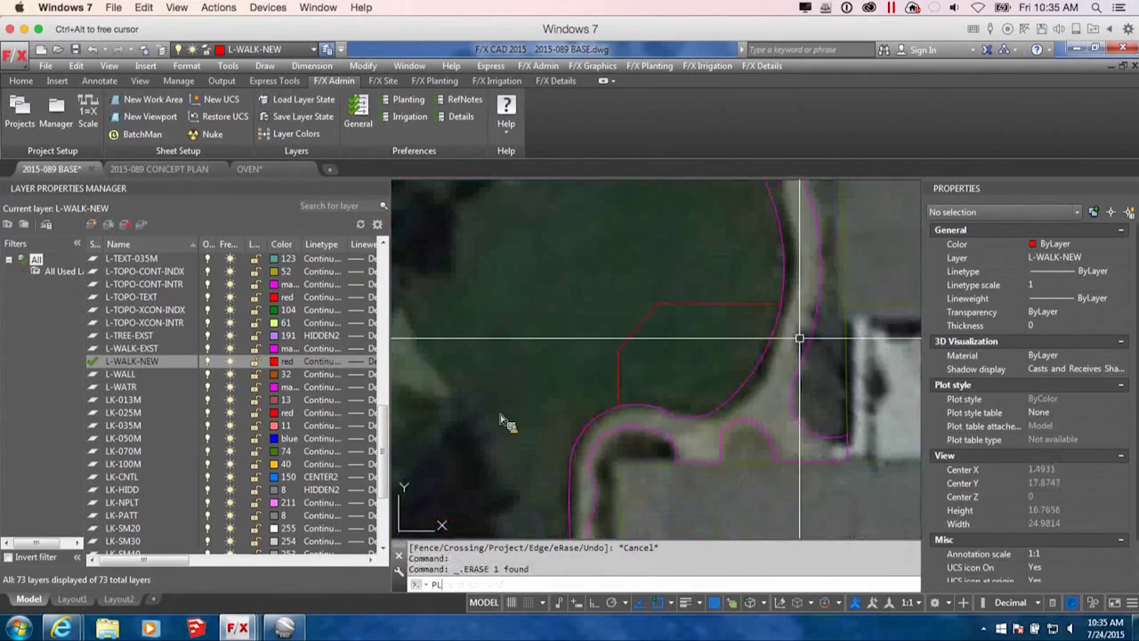
type("L")
key("Return")
left_click(777, 305)
scroll(783, 355, "up", 2)
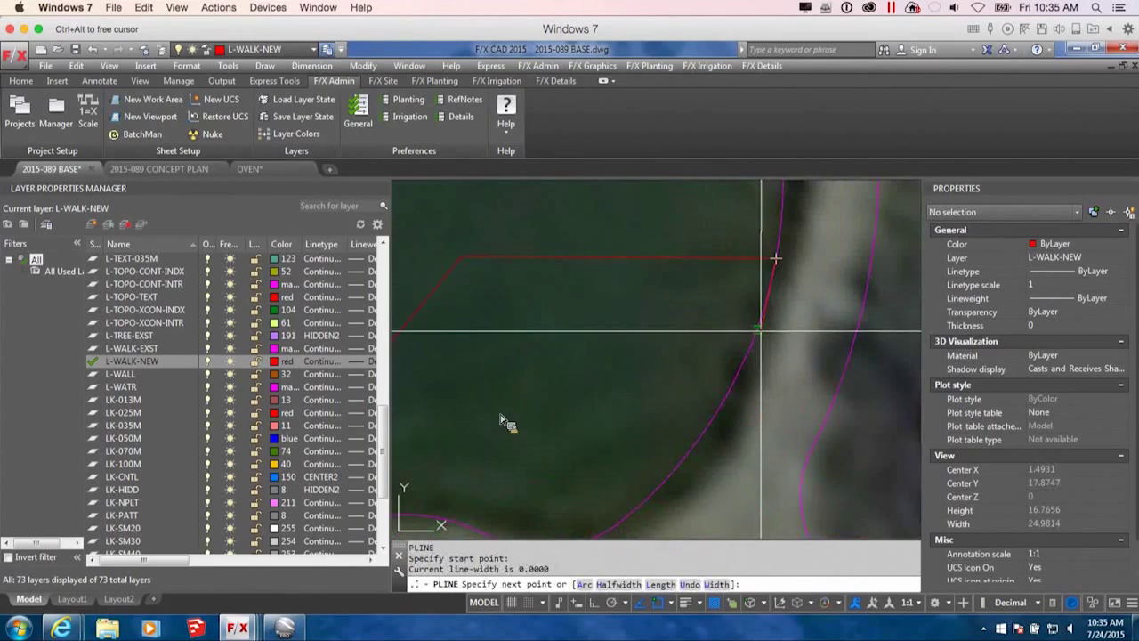
key("Return")
scroll(761, 312, "down", 2)
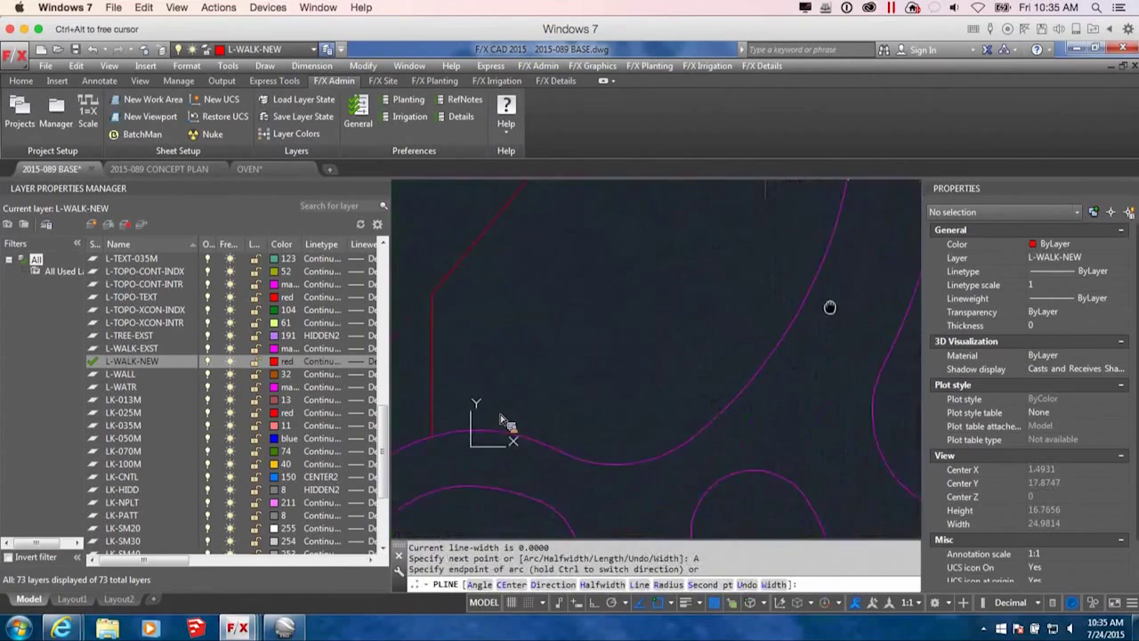
scroll(837, 236, "up", 2)
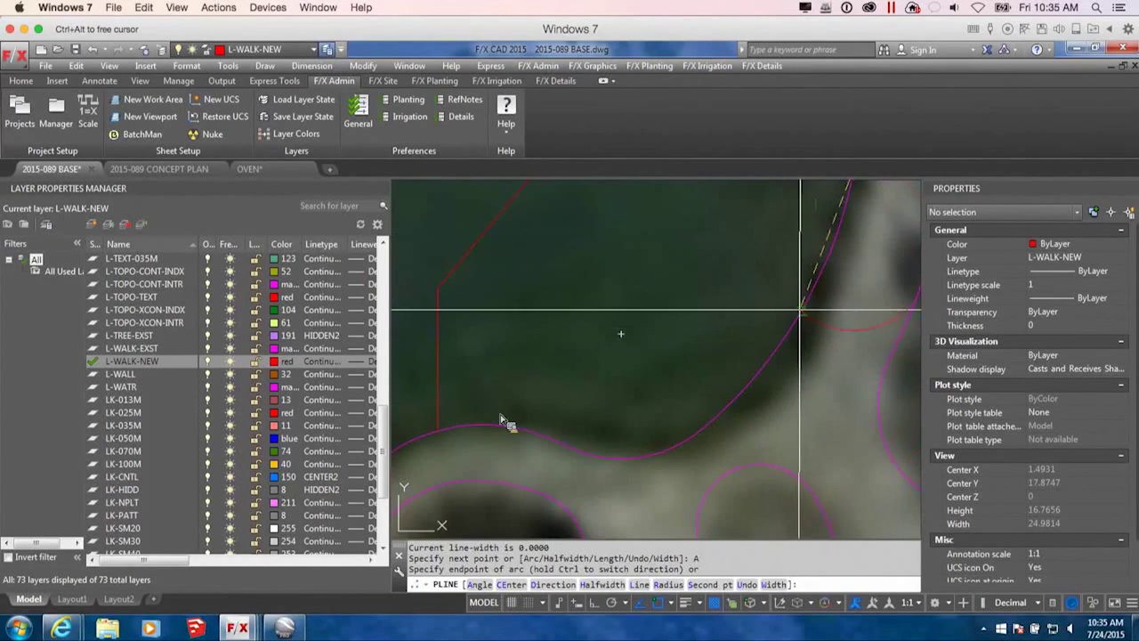
left_click(695, 434)
scroll(680, 437, "down", 2)
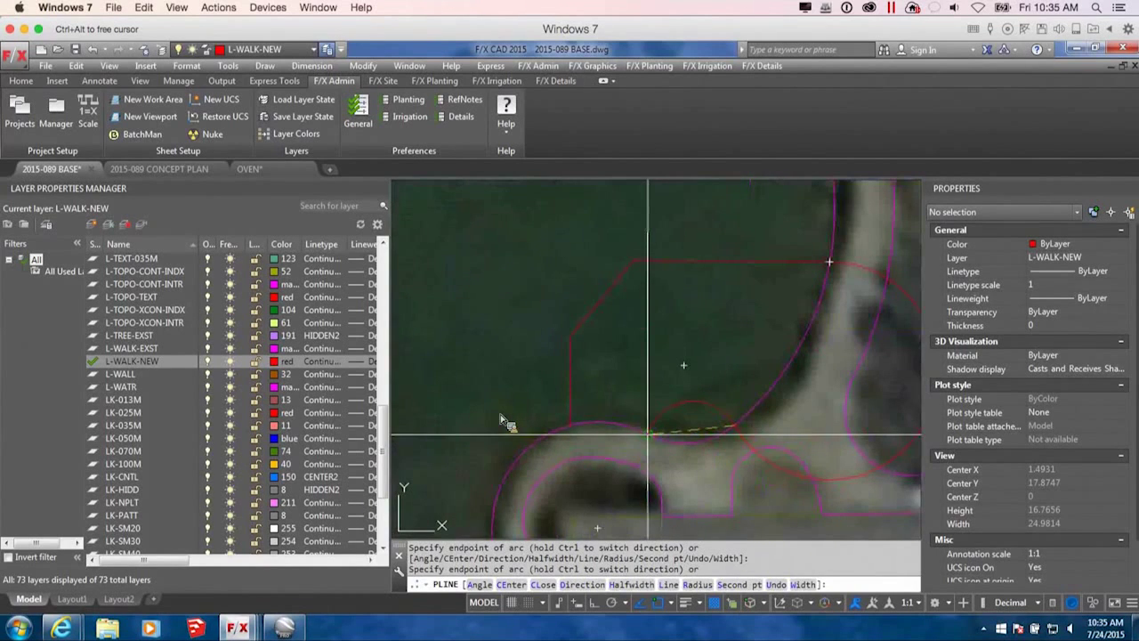
scroll(574, 430, "down", 2)
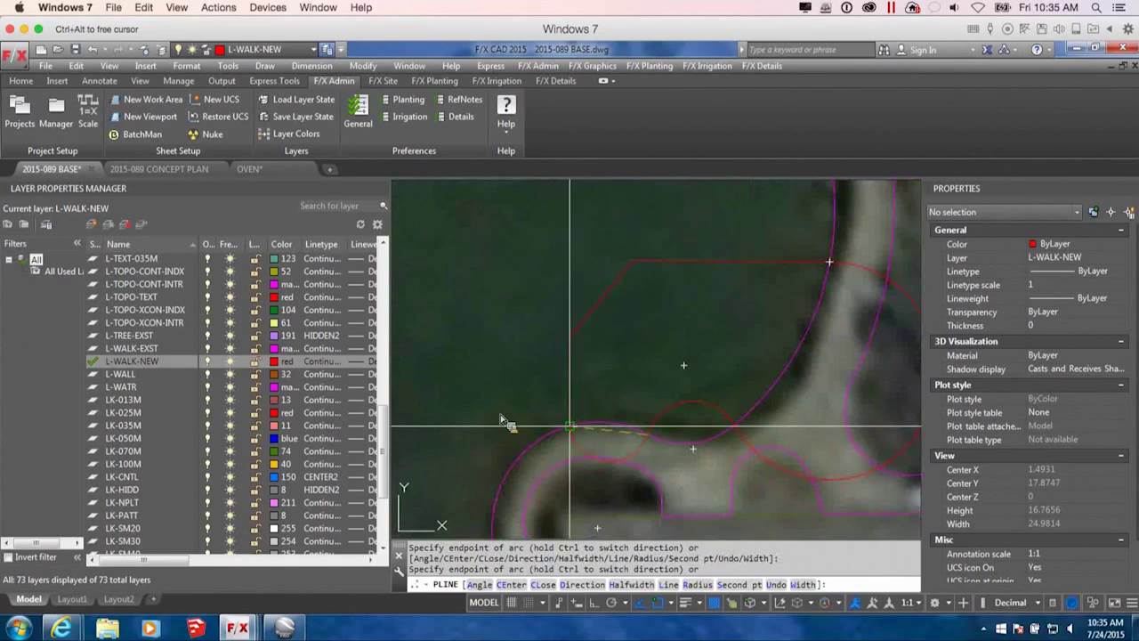
mouse_move(693, 403)
middle_mouse_down()
mouse_move(702, 387)
mouse_move(662, 376)
middle_mouse_up()
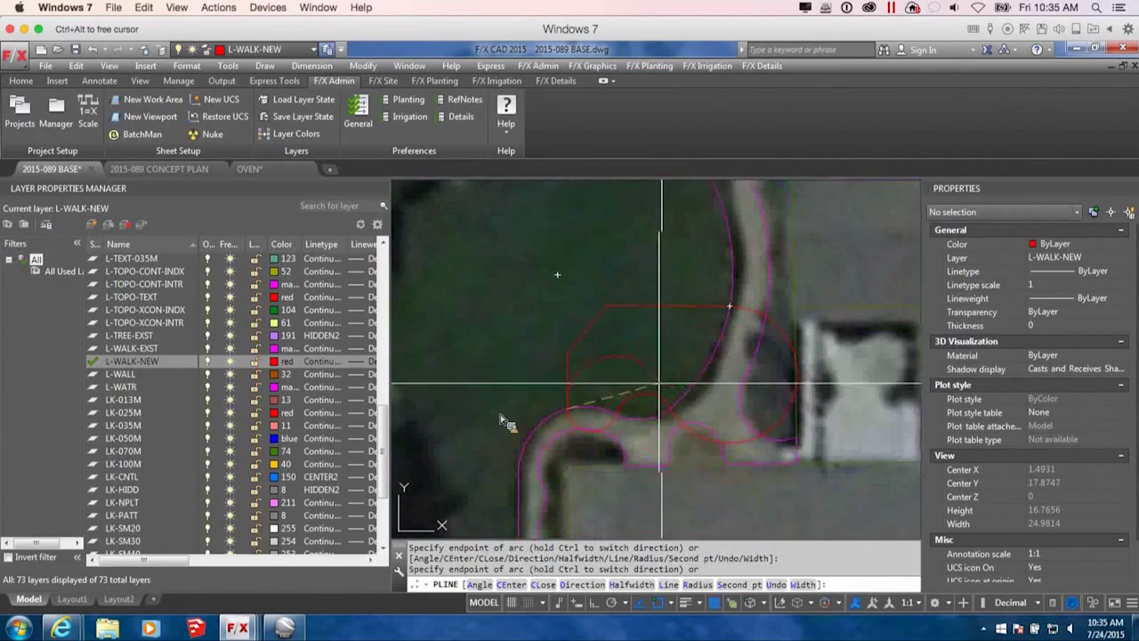
key("Return")
Grip-stretch the seat-wall polyline's vertex so its corner follows the walk's inside curve.
left_click(780, 421)
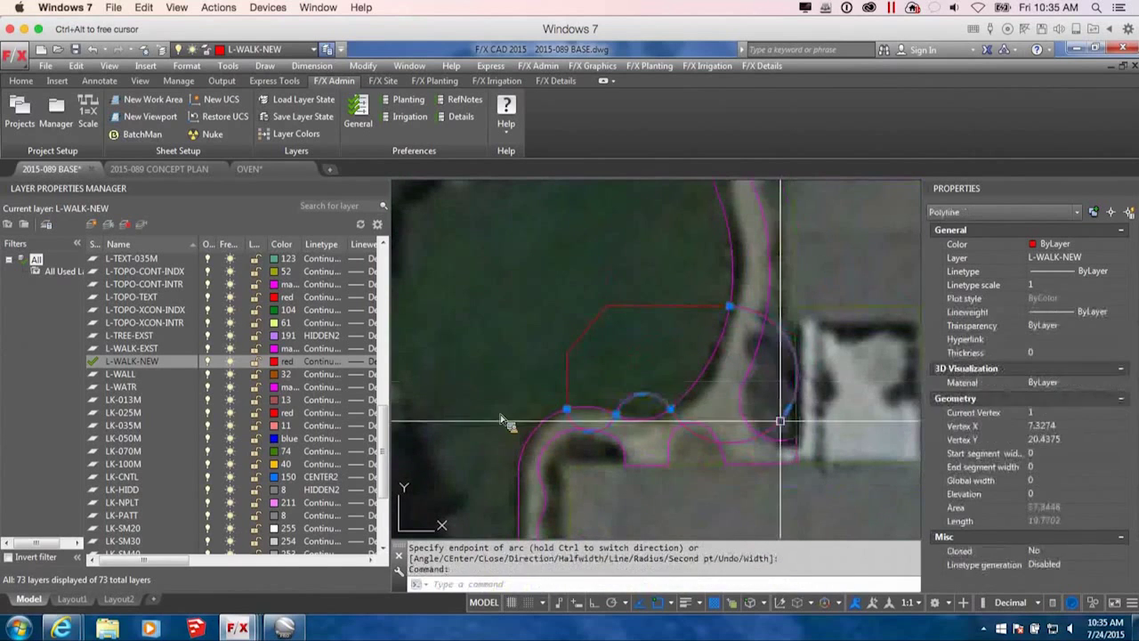
left_click(781, 421)
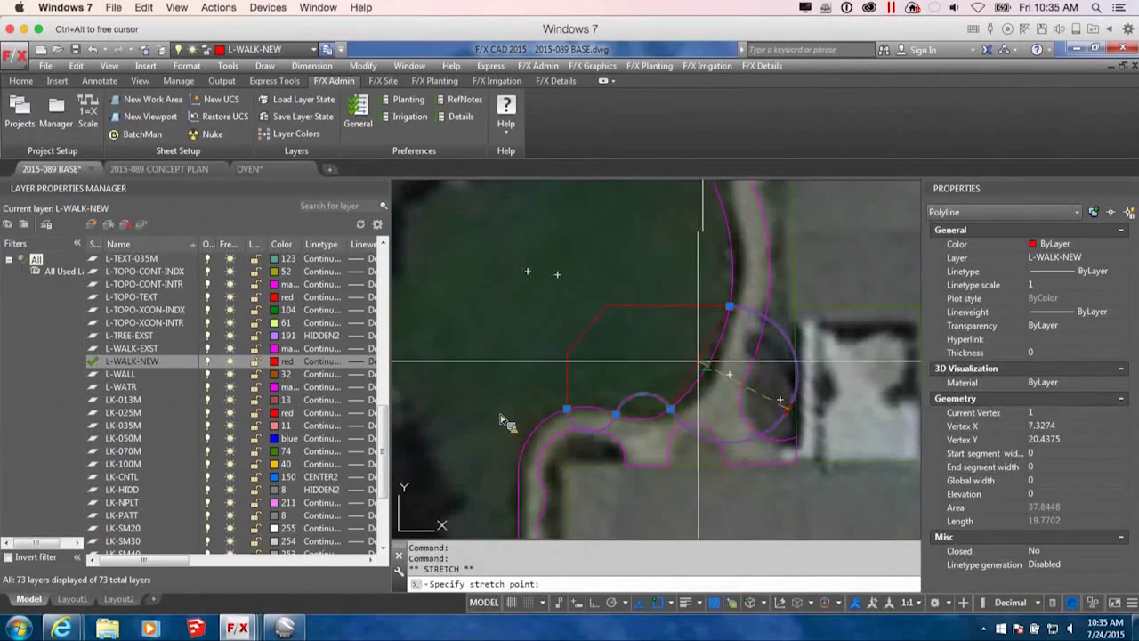
left_click(647, 396)
left_click(643, 395)
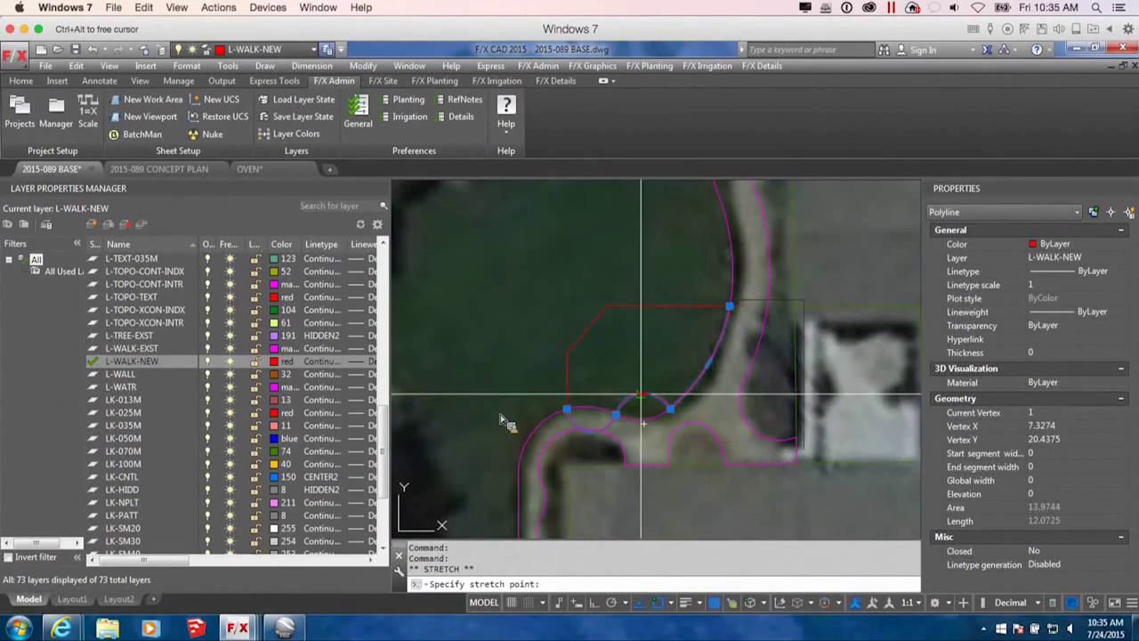
left_click(591, 433)
left_click(588, 432)
left_click(641, 411)
scroll(661, 412, "down", 2)
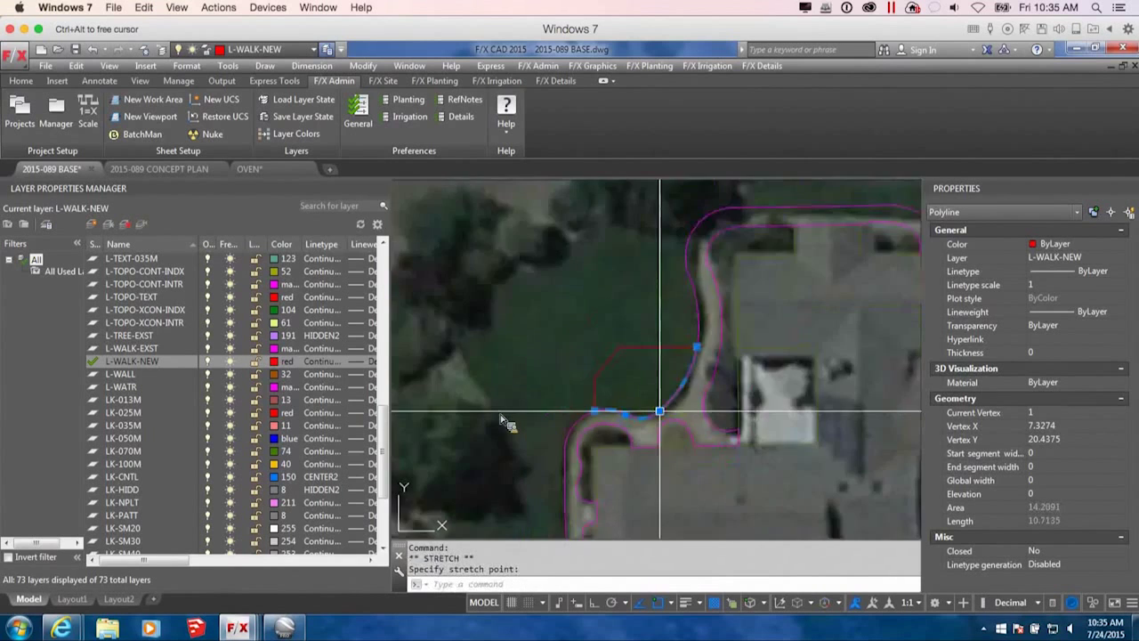
middle_click_drag(661, 412, 759, 407)
scroll(759, 408, "up", 3)
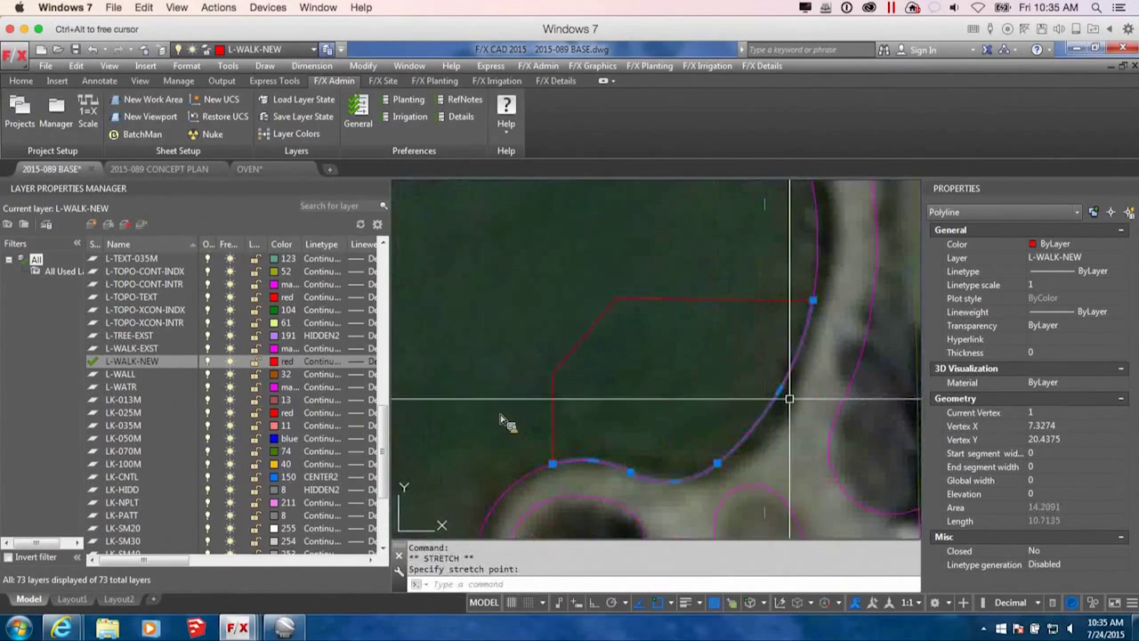
scroll(740, 326, "up", 2)
scroll(742, 305, "down", 2)
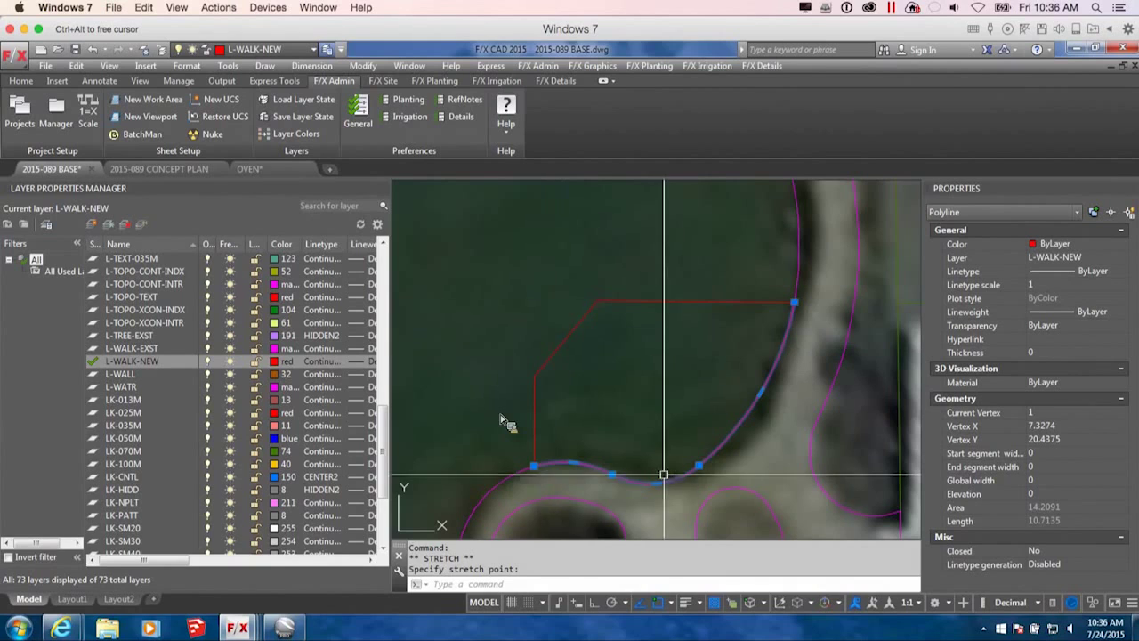
left_click(704, 302)
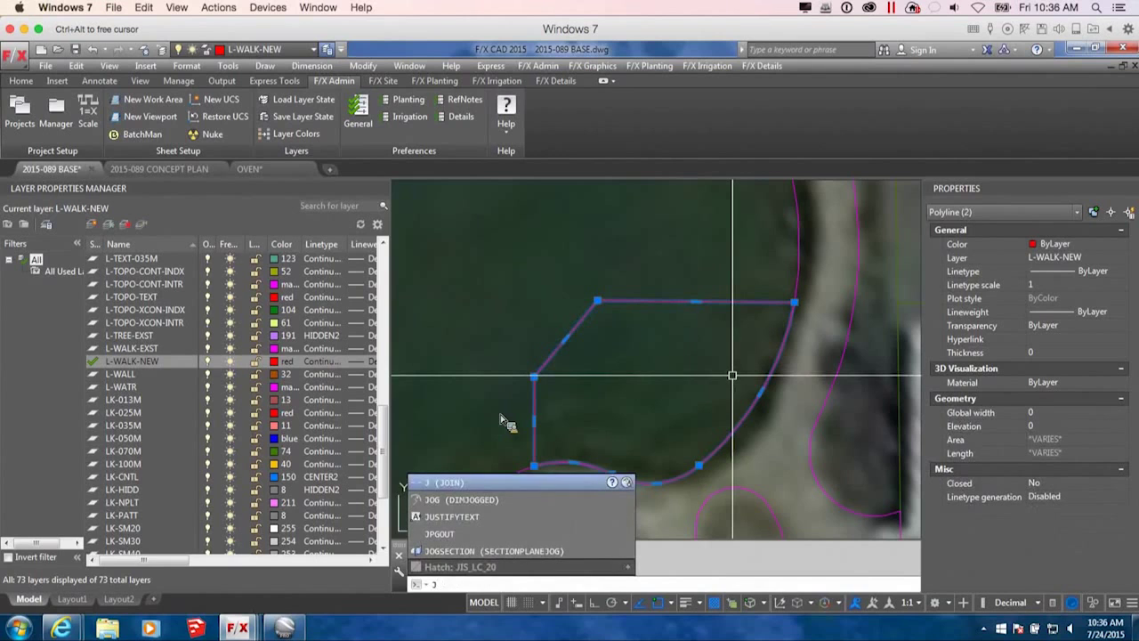
Join the three red outline segments and confirm Closed = Yes in Properties.
key("Return")
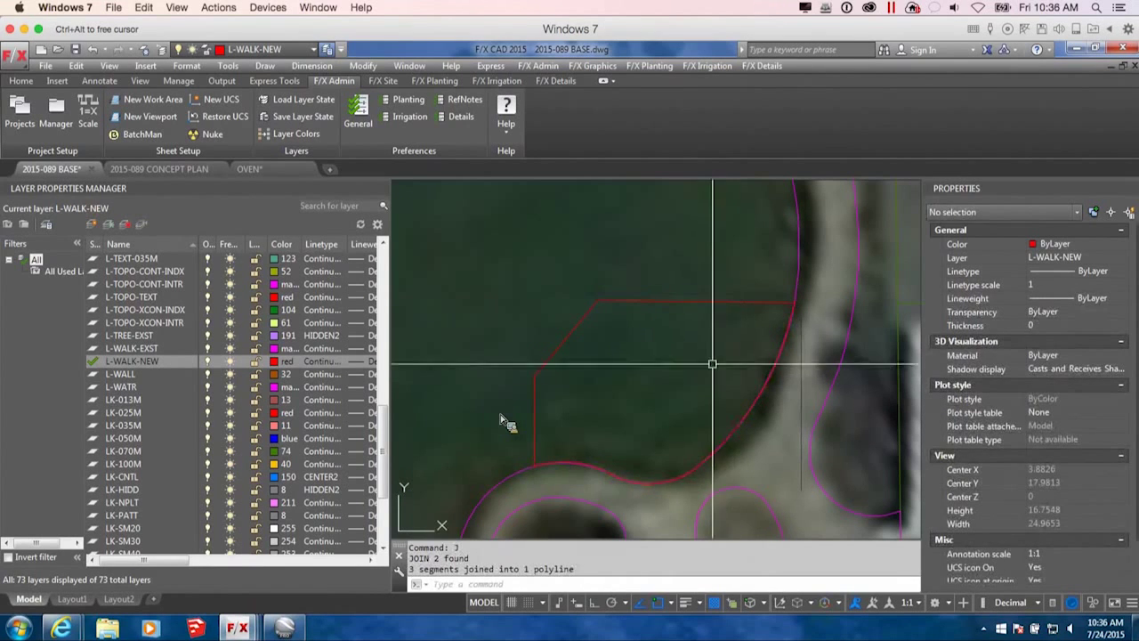
left_click(741, 301)
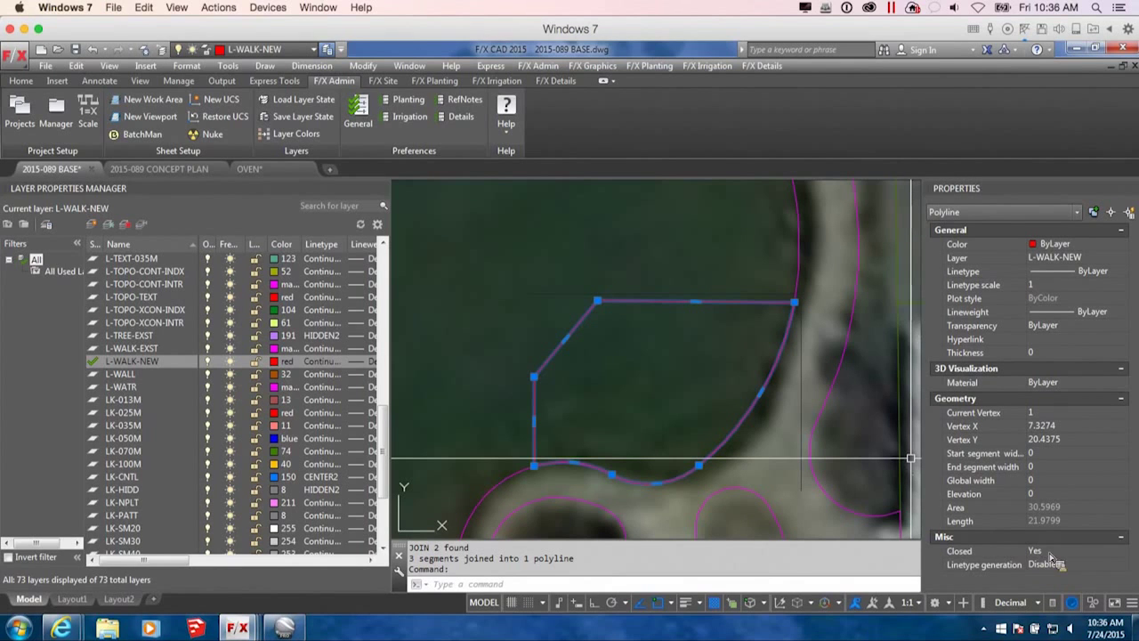
scroll(745, 364, "down", 4)
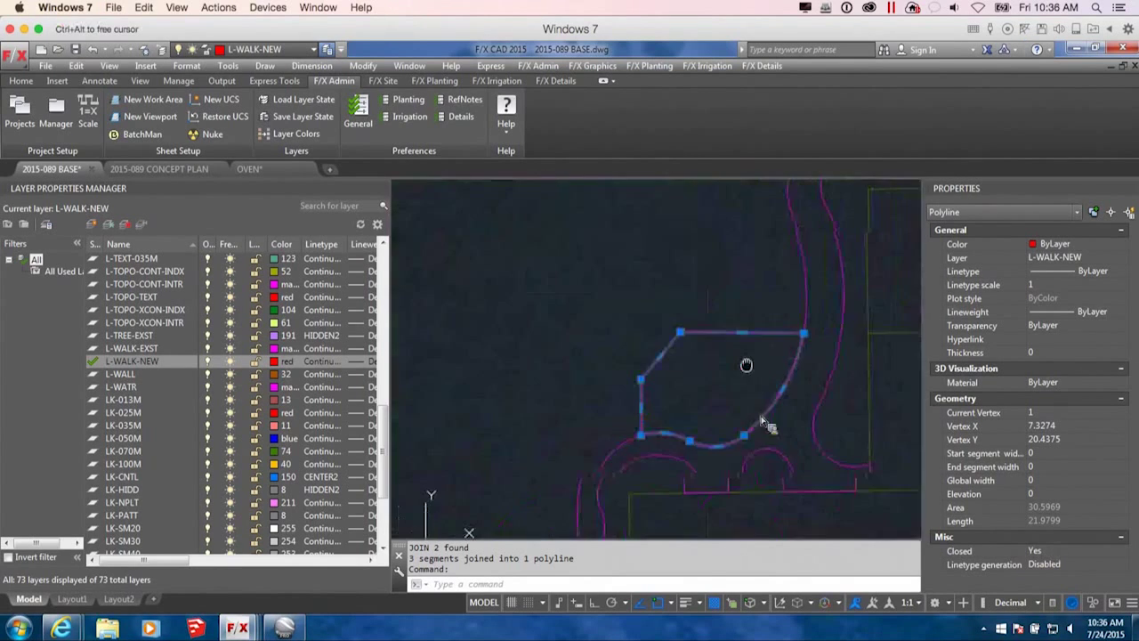
scroll(754, 363, "up", 2)
key("Escape")
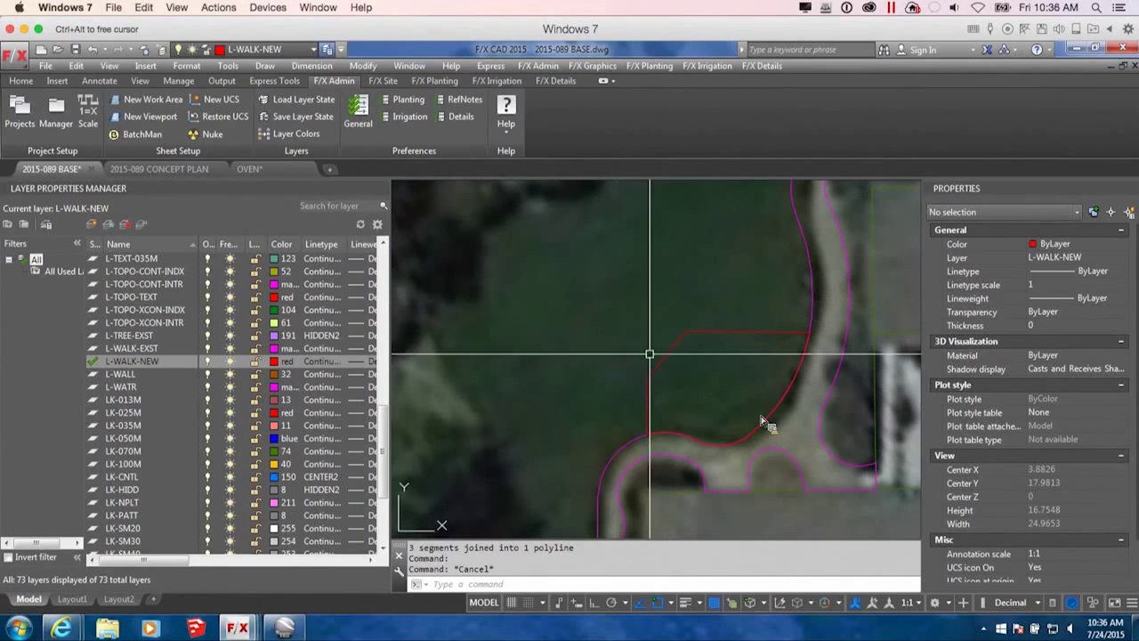
mouse_move(690, 365)
middle_mouse_down()
mouse_move(752, 338)
mouse_move(753, 394)
mouse_move(721, 389)
mouse_move(718, 375)
middle_mouse_up()
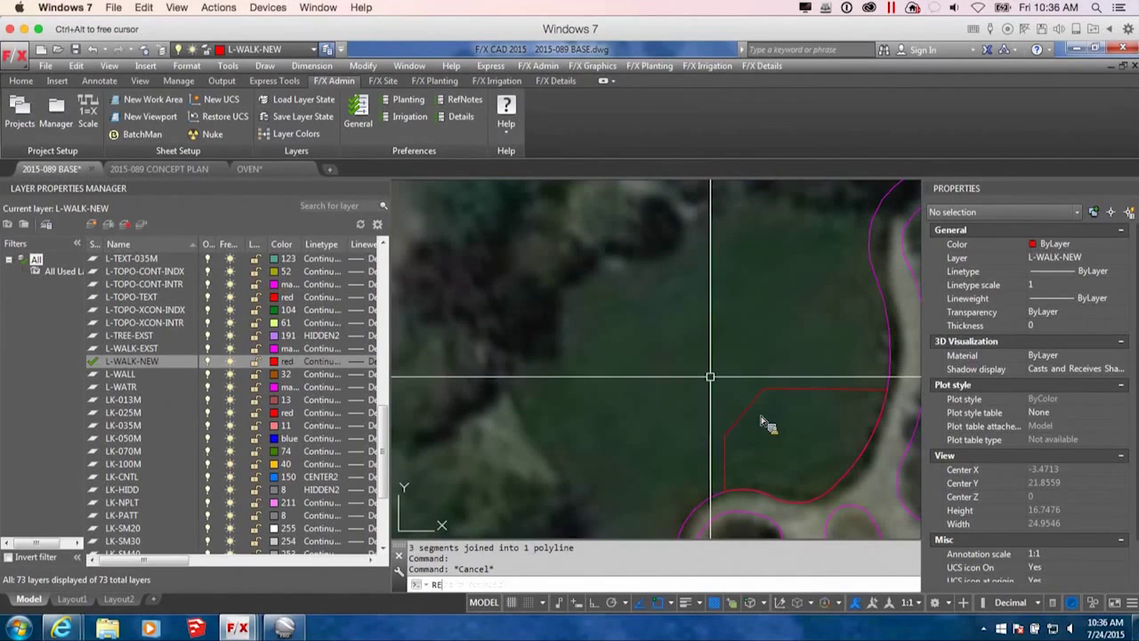
Draw a rectangle with length 3.5 and width 3.5 on the lawn beside the wall.
type("C")
key("Return")
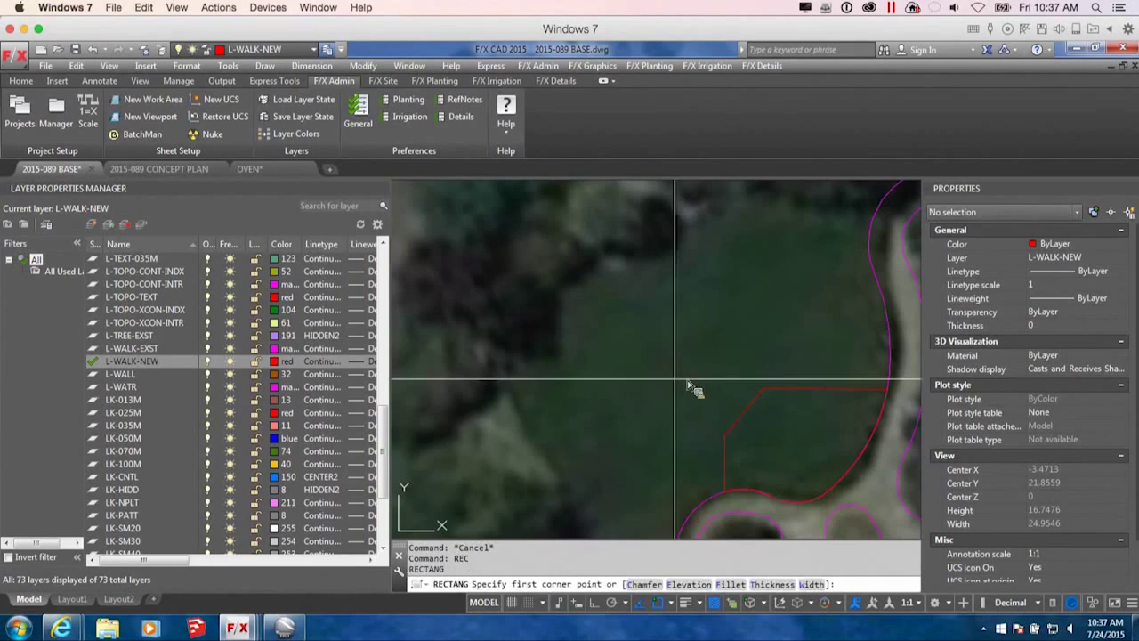
left_click(633, 320)
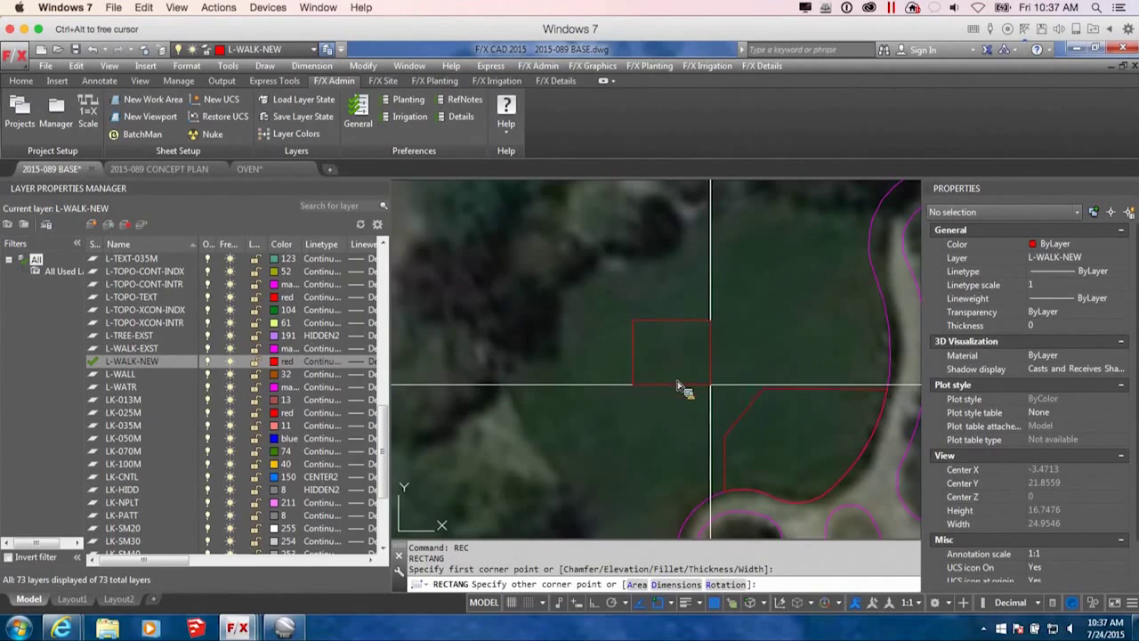
type("D")
key("Return")
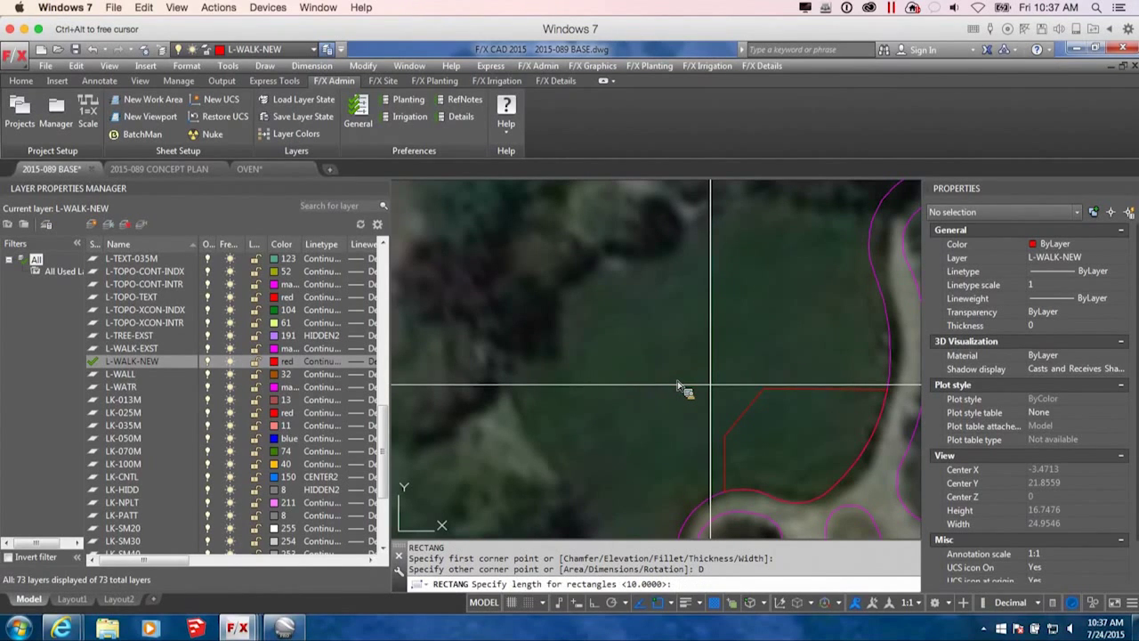
type("3.5")
key("Return")
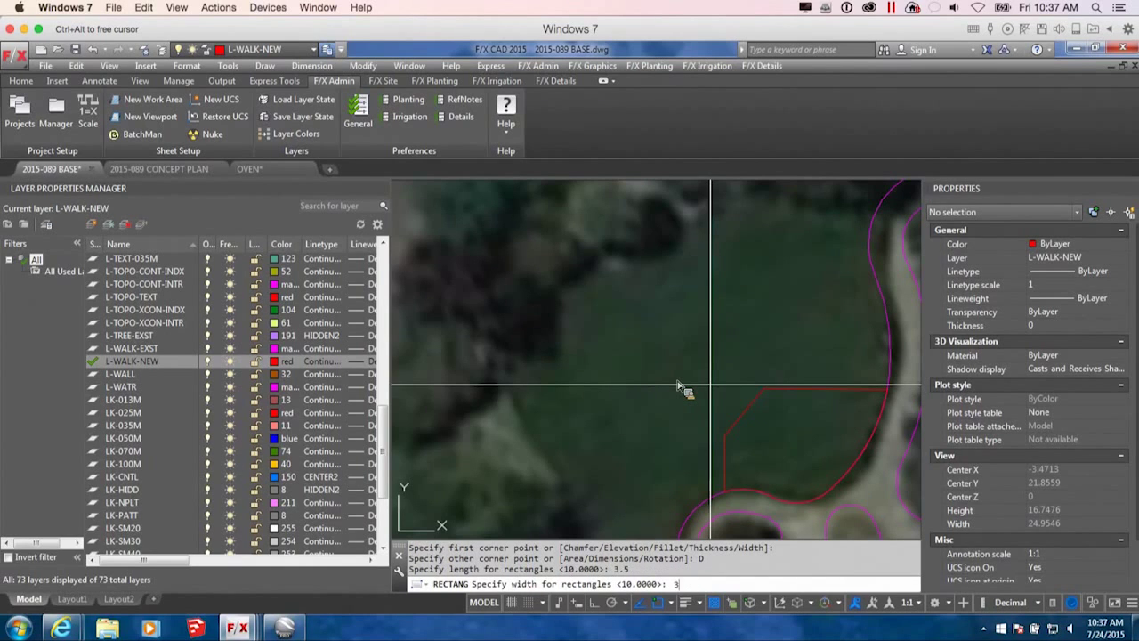
key("Return")
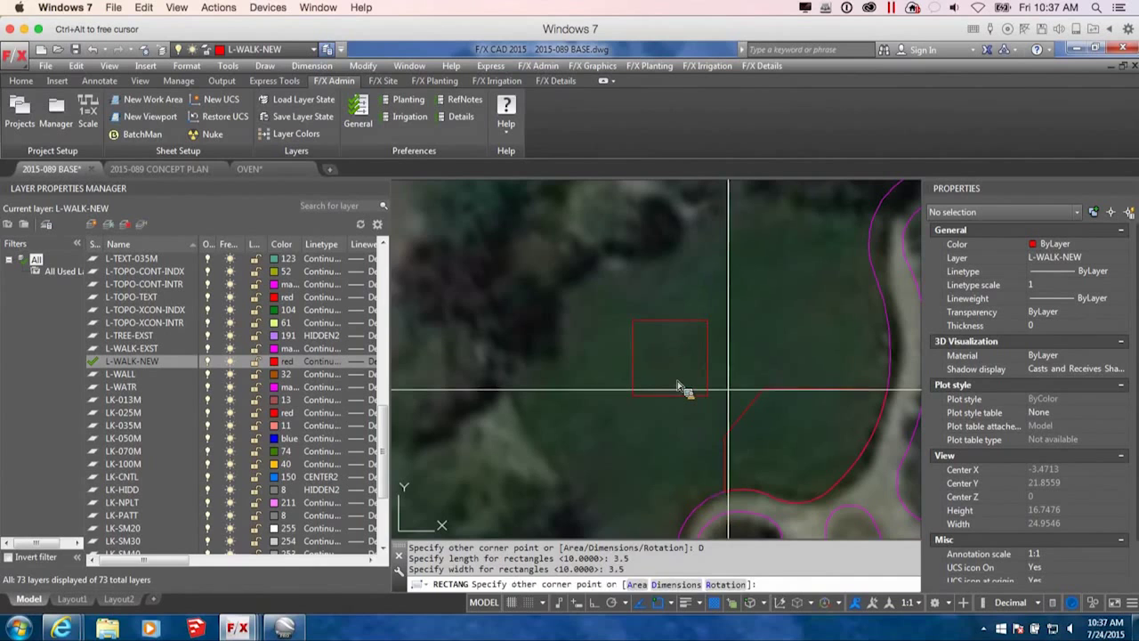
left_click(735, 398)
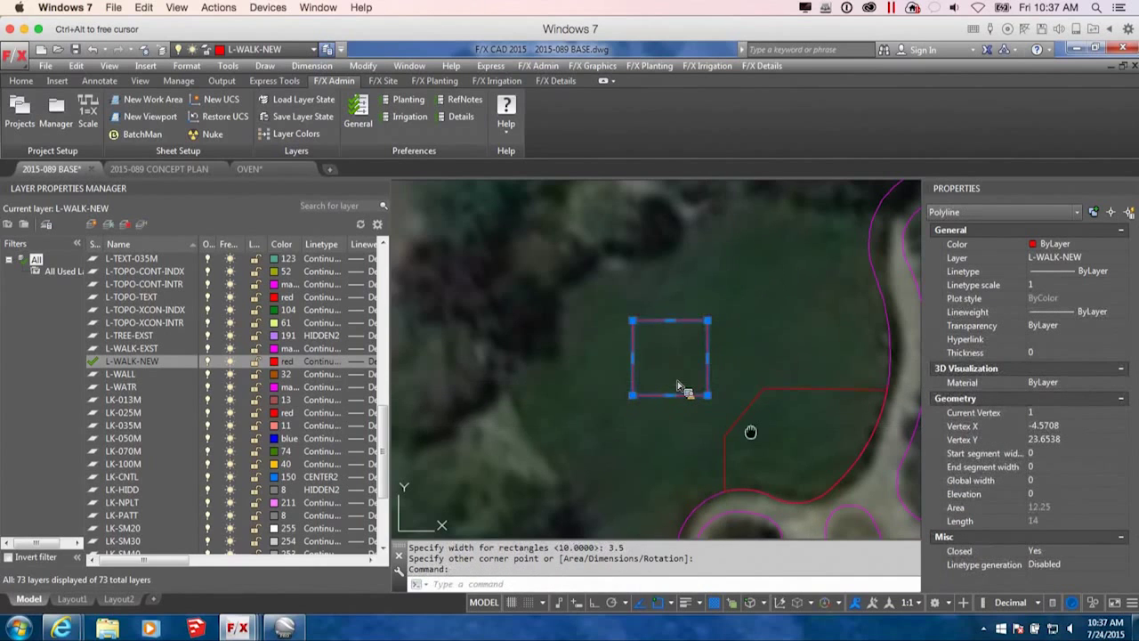
middle_click_drag(753, 433, 704, 414)
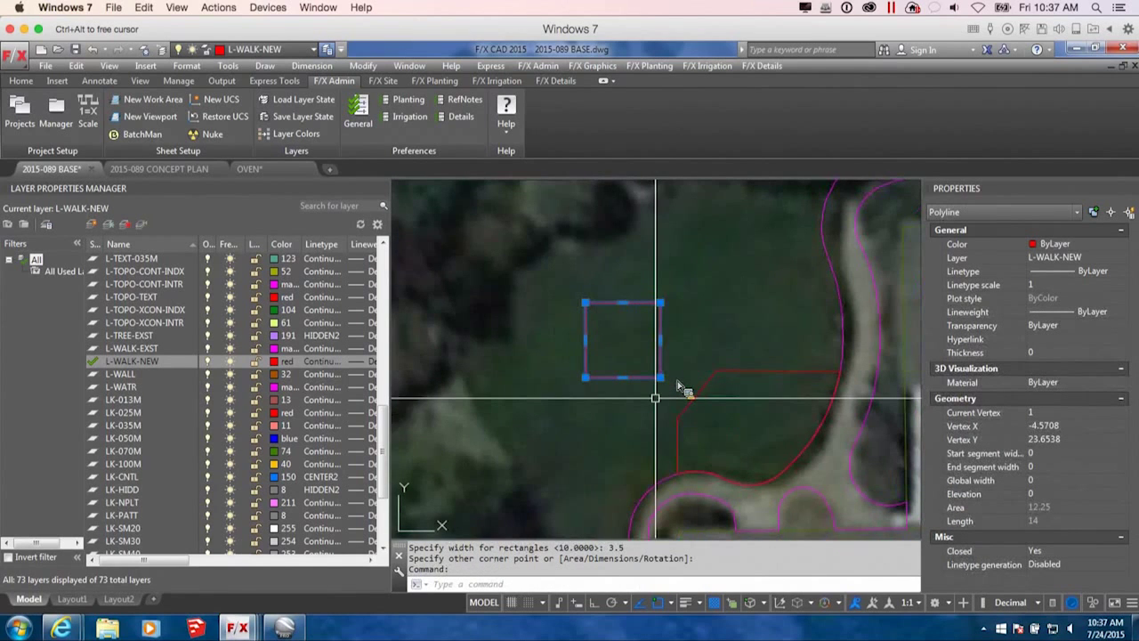
Align the square's bottom corners to two wall points, rotating it into a diamond without scaling.
type("ALIGN")
key("Return")
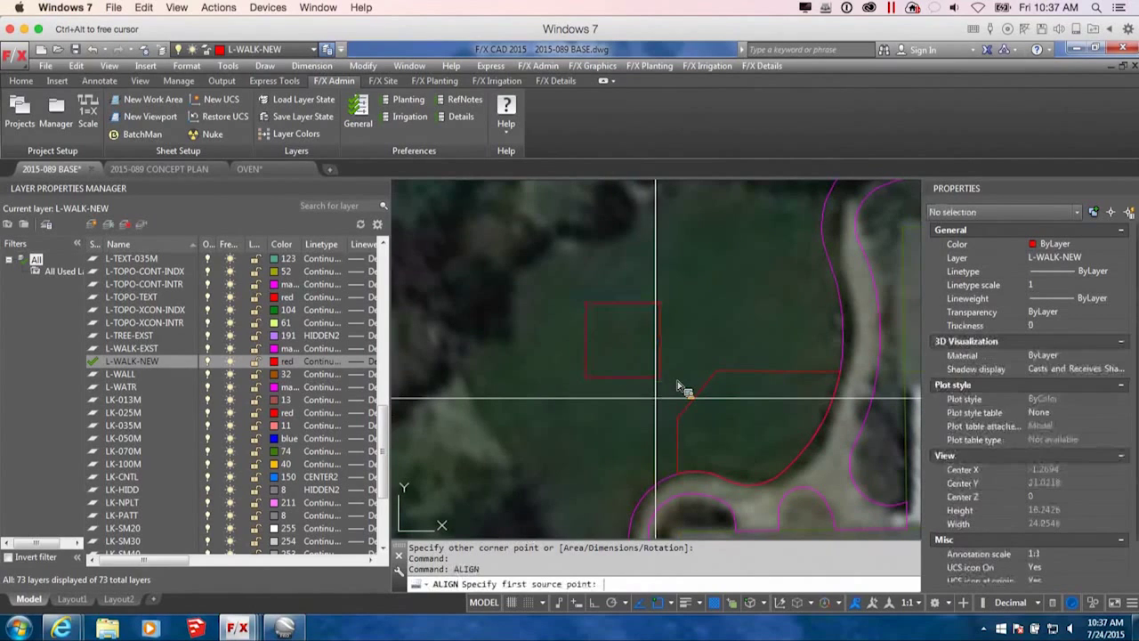
left_click(585, 377)
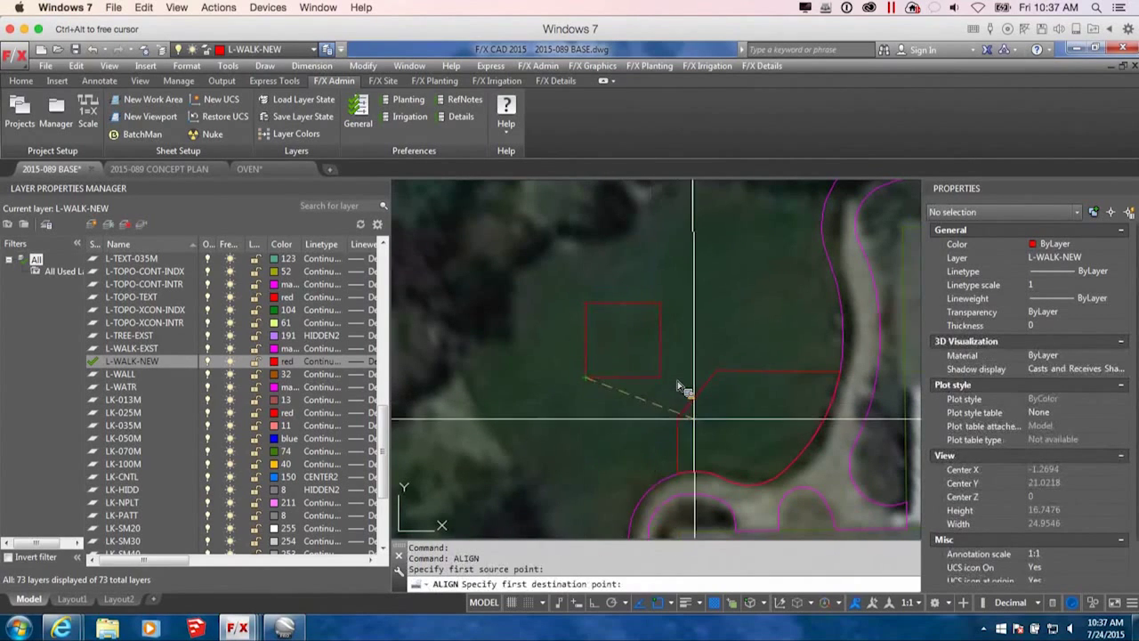
left_click(678, 416)
left_click(661, 378)
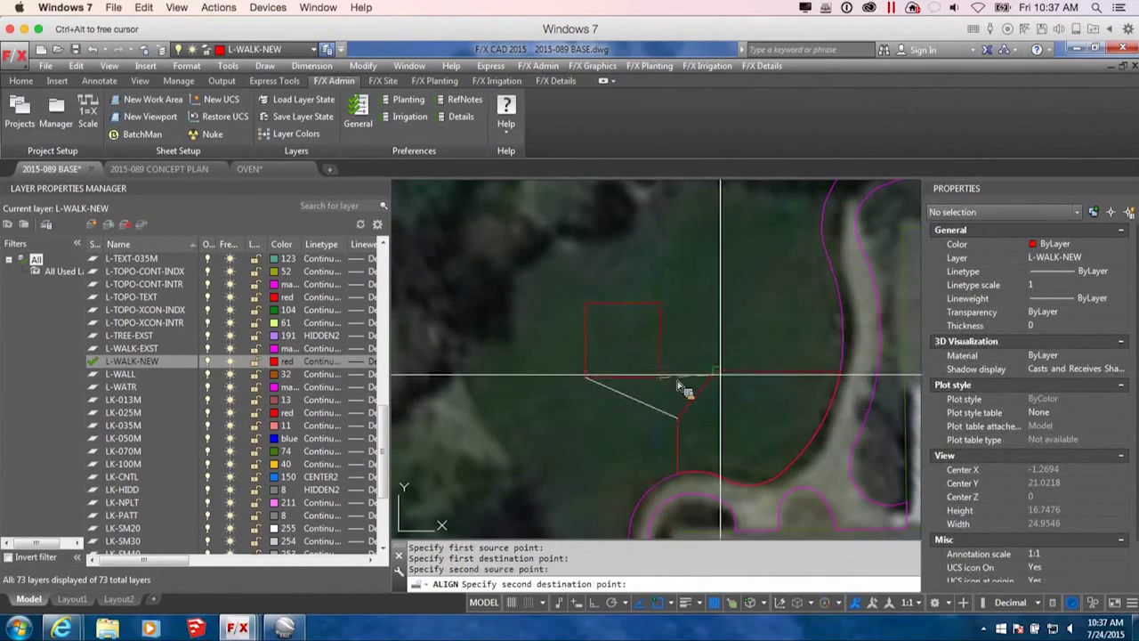
left_click(717, 370)
key("Return")
key("Return")
left_click(658, 404)
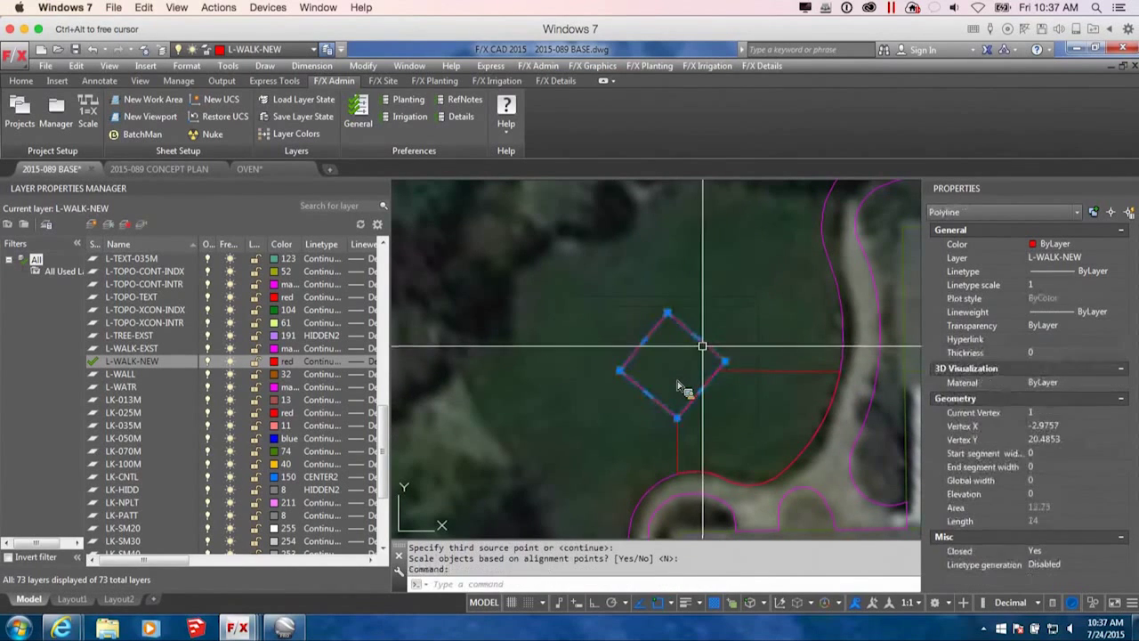
Move the rotated square to a new position on the open lawn.
key("Escape")
type("M")
left_click(704, 386)
key("Return")
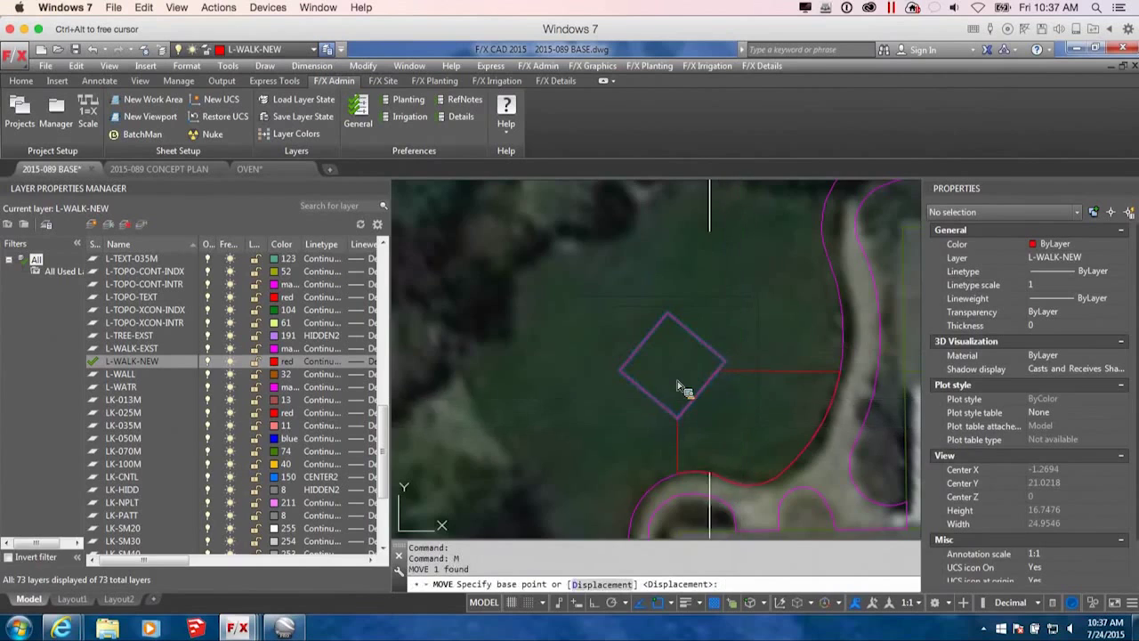
scroll(708, 390, "up", 2)
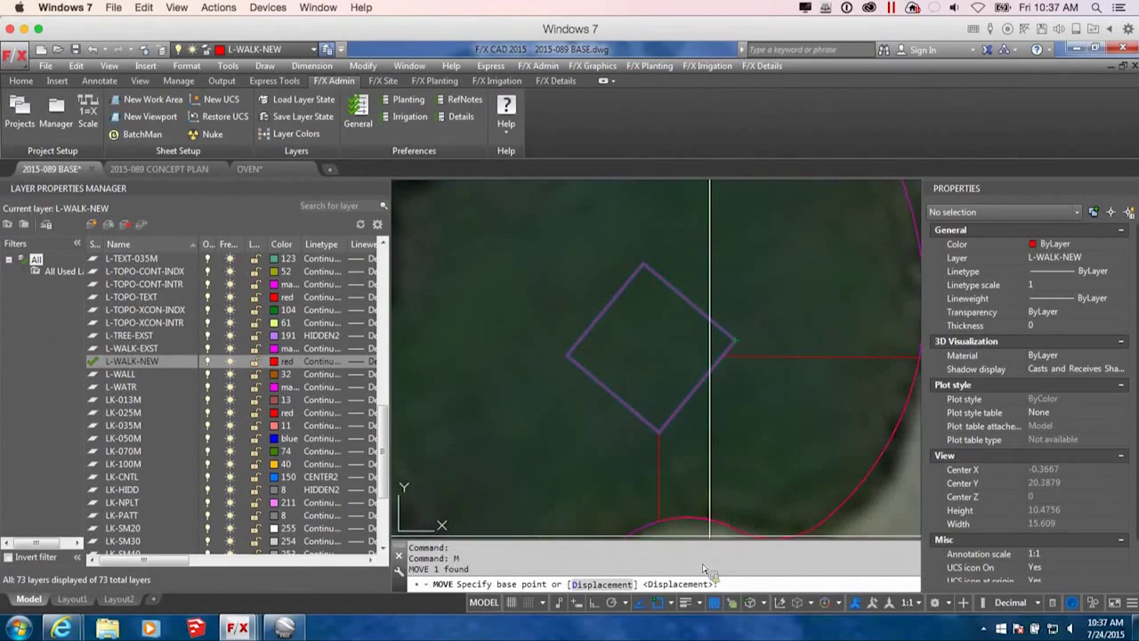
left_click(672, 602)
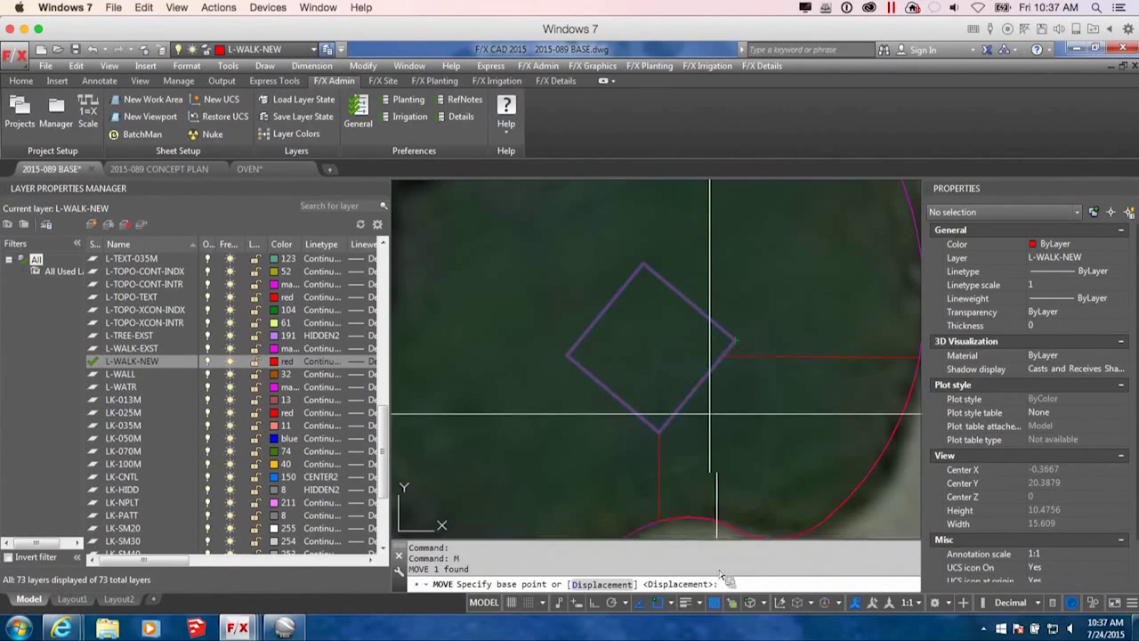
left_click(696, 385)
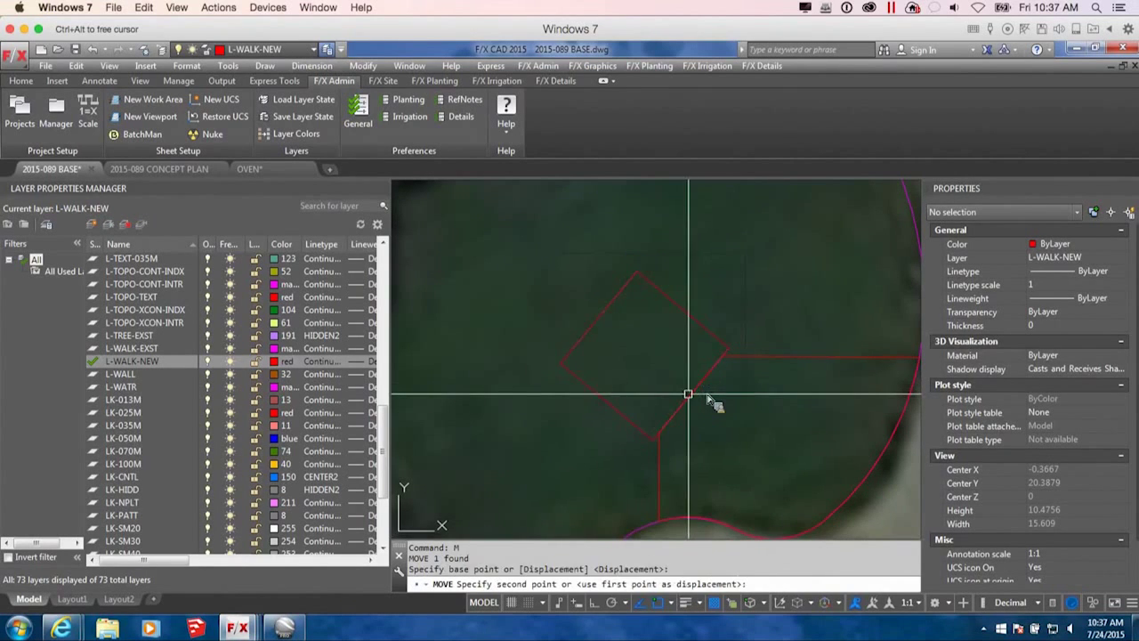
left_click(728, 348)
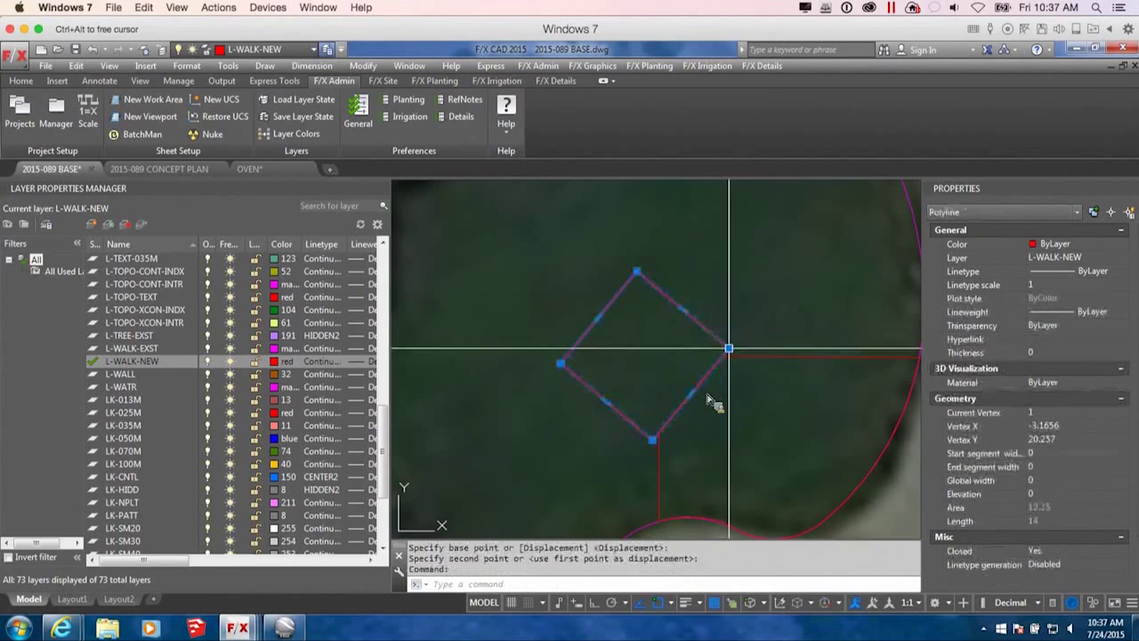
key("Return")
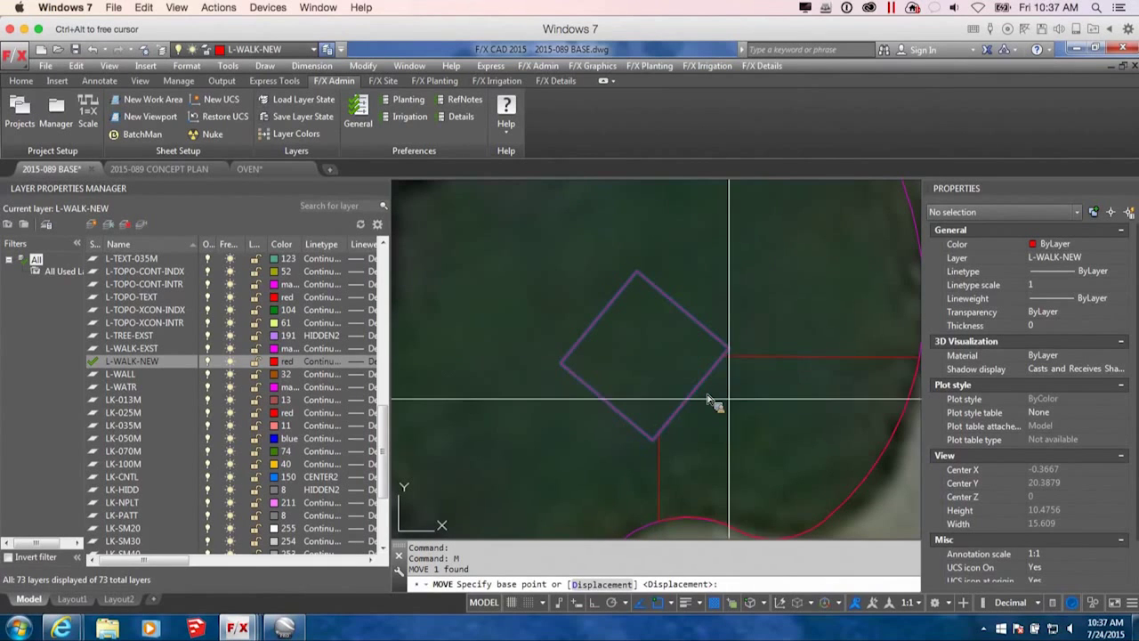
scroll(715, 402, "down", 3)
key("Escape")
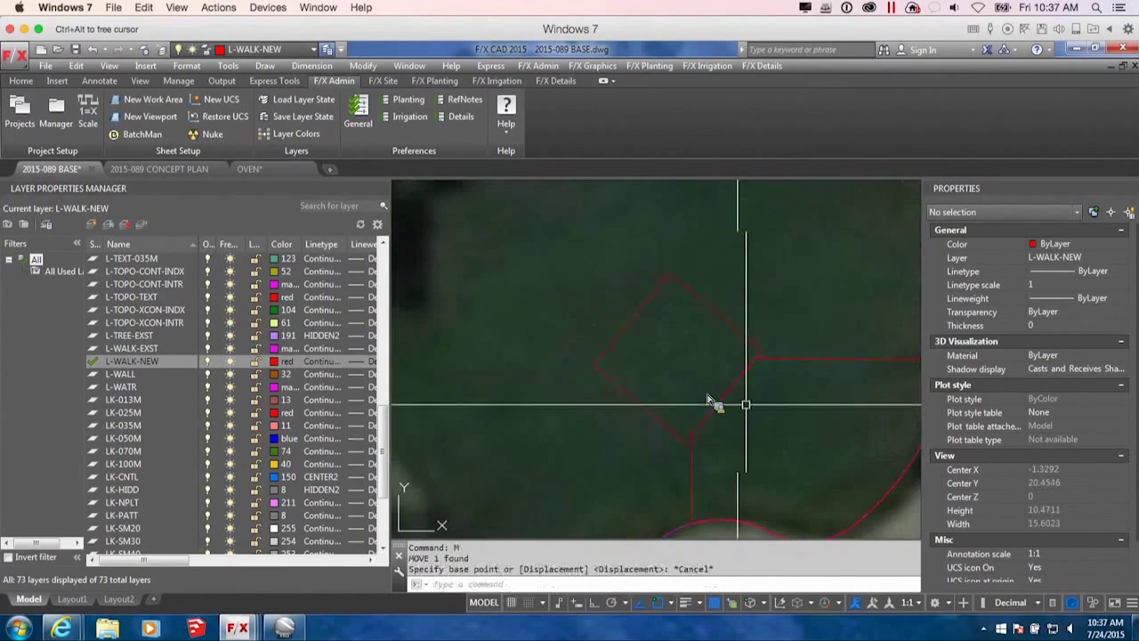
scroll(715, 402, "down", 2)
scroll(747, 361, "up", 3)
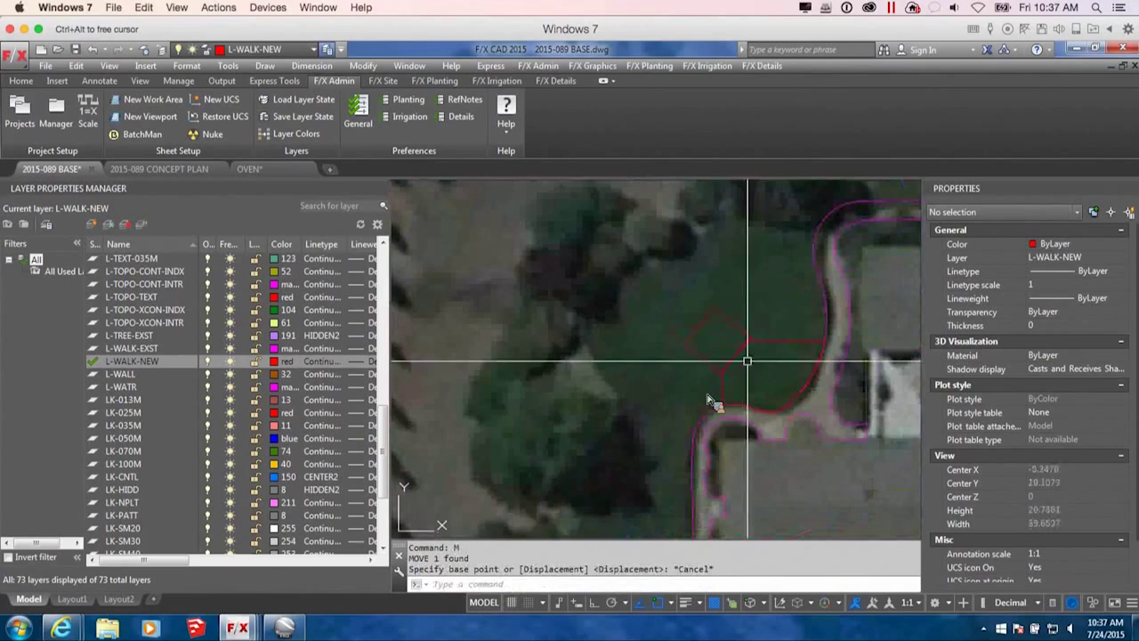
Move the diamond again with object snap off so it sits beside the walk corner.
left_click(738, 330)
scroll(737, 330, "up", 2)
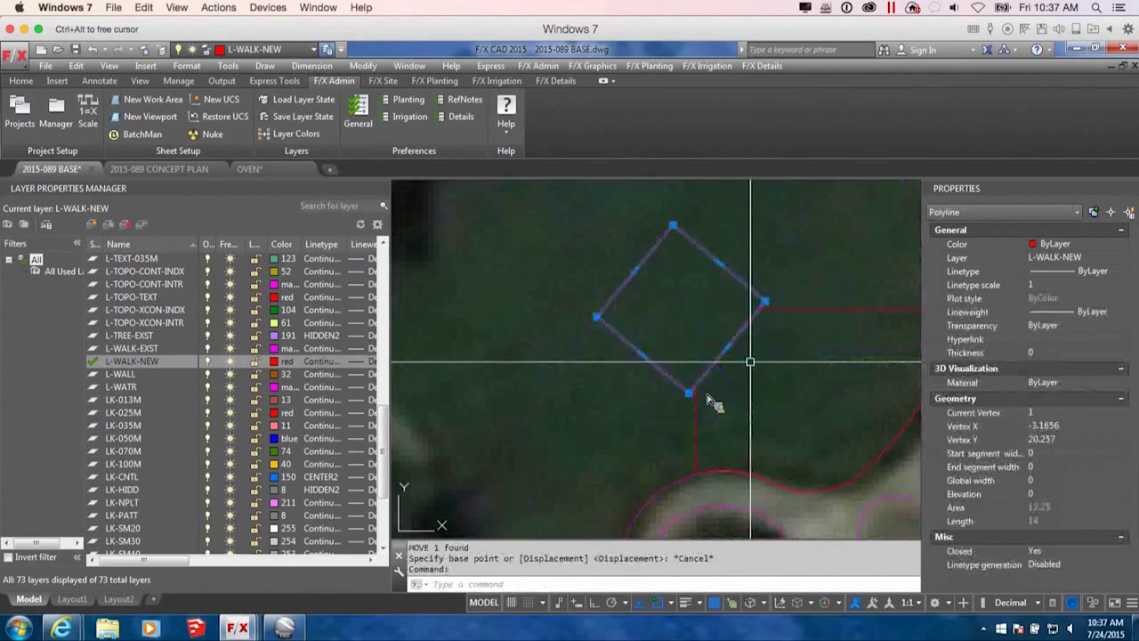
type("M")
key("Return")
left_click(748, 360)
key("F3")
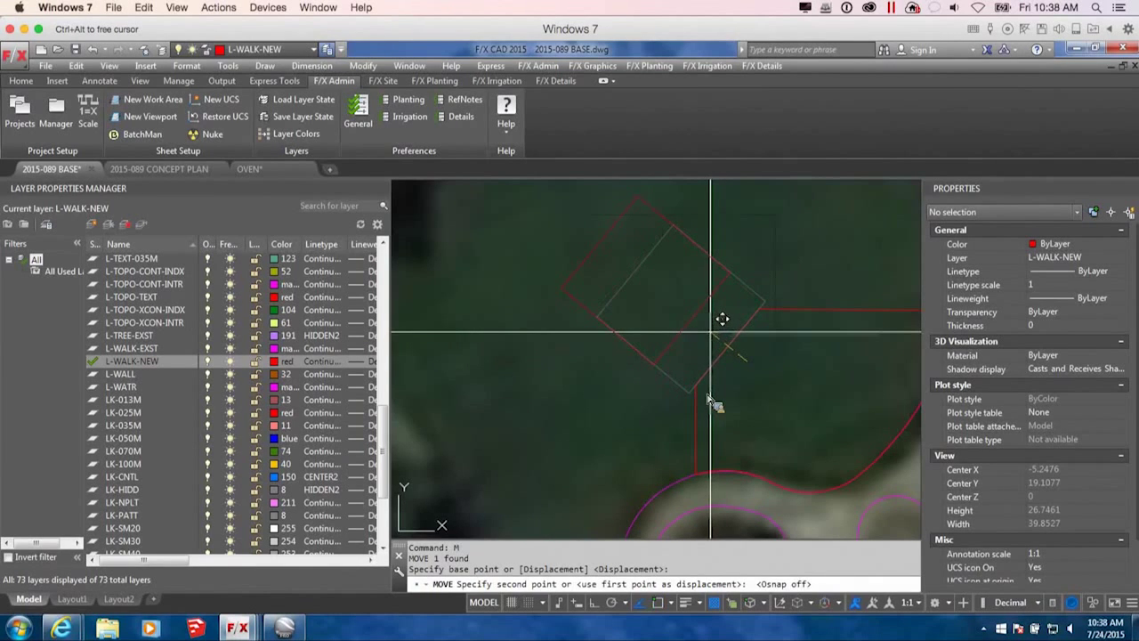
left_click(710, 332)
scroll(709, 335, "up", 2)
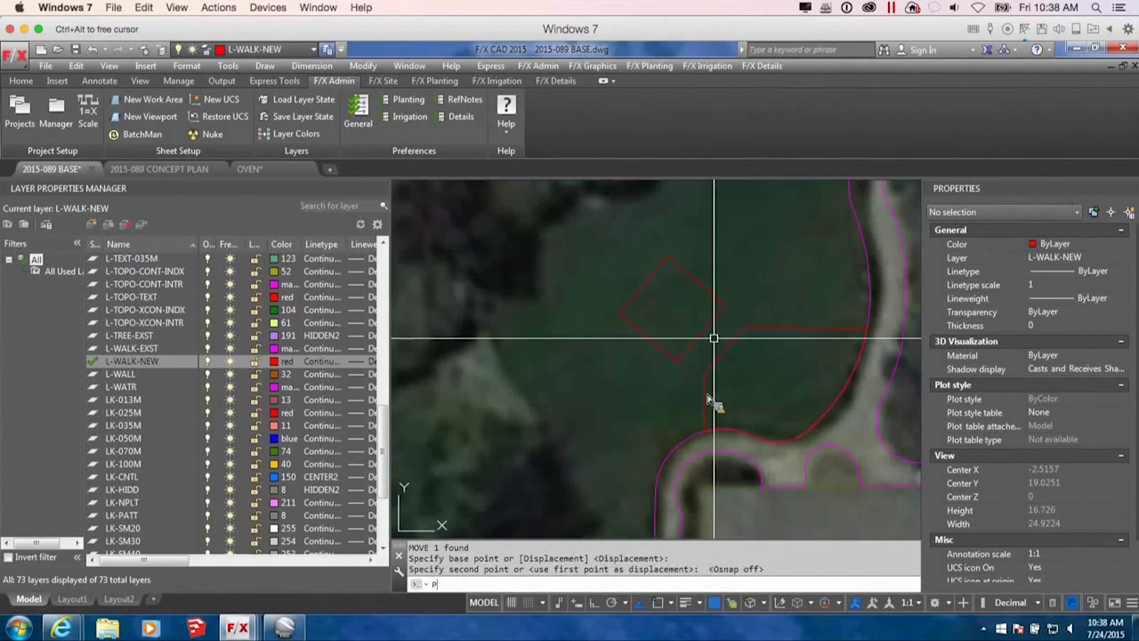
Draw three snapped polylines linking the diamond's corners to the walk line's corners.
type("PL")
key("Return")
scroll(709, 398, "up", 4)
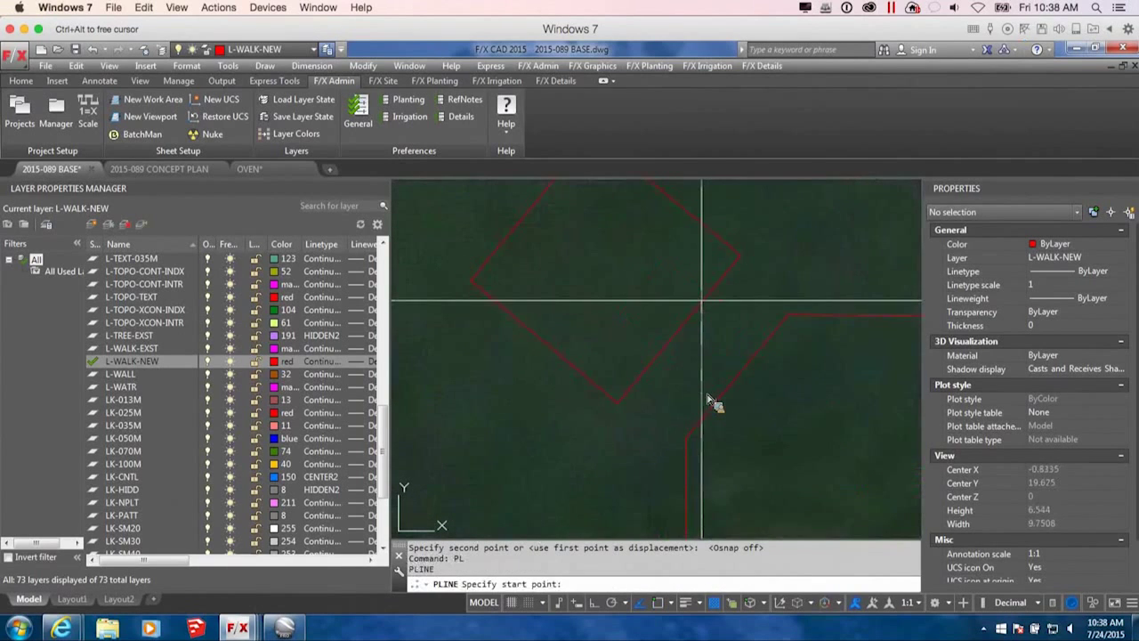
key("F3")
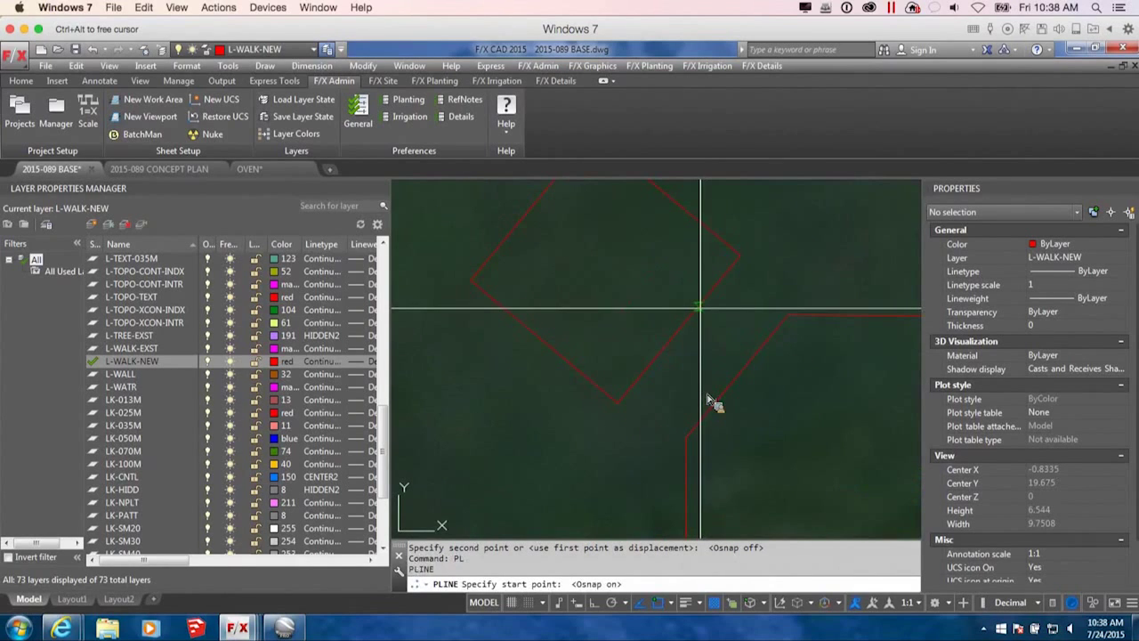
left_click(787, 314)
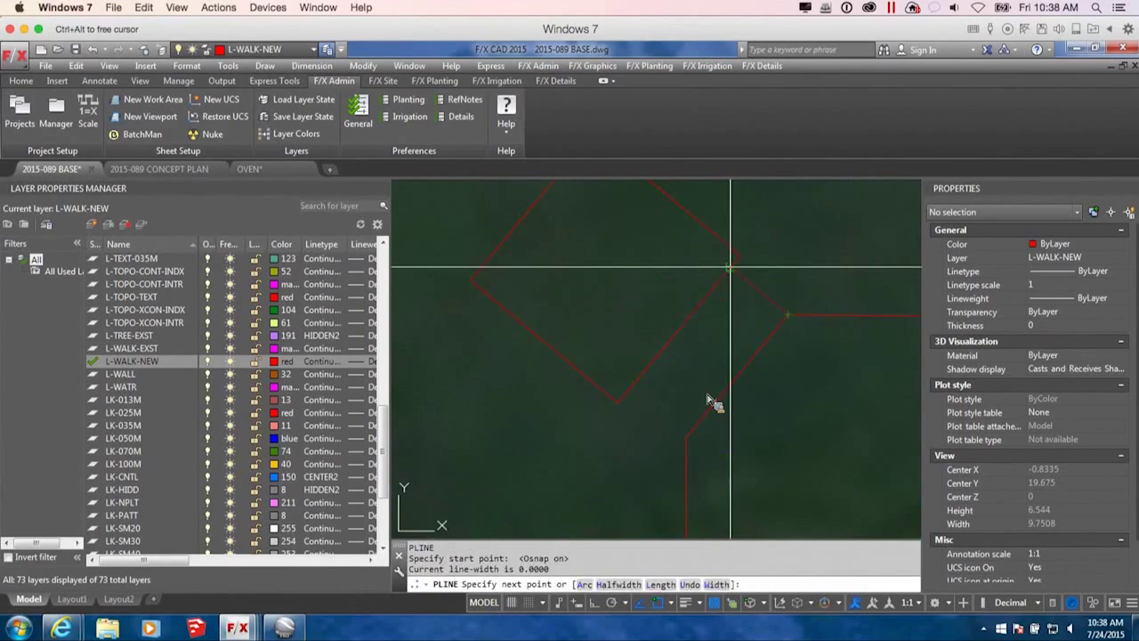
left_click(730, 267)
key("Return")
key("Return")
left_click(686, 438)
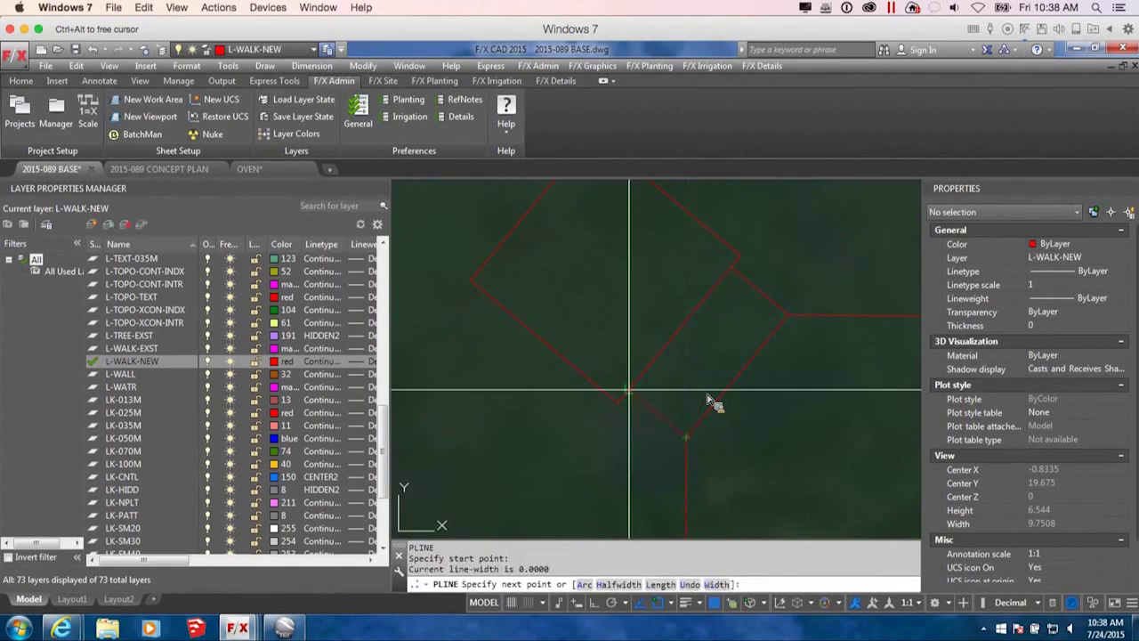
left_click(629, 390)
key("Return")
key("Return")
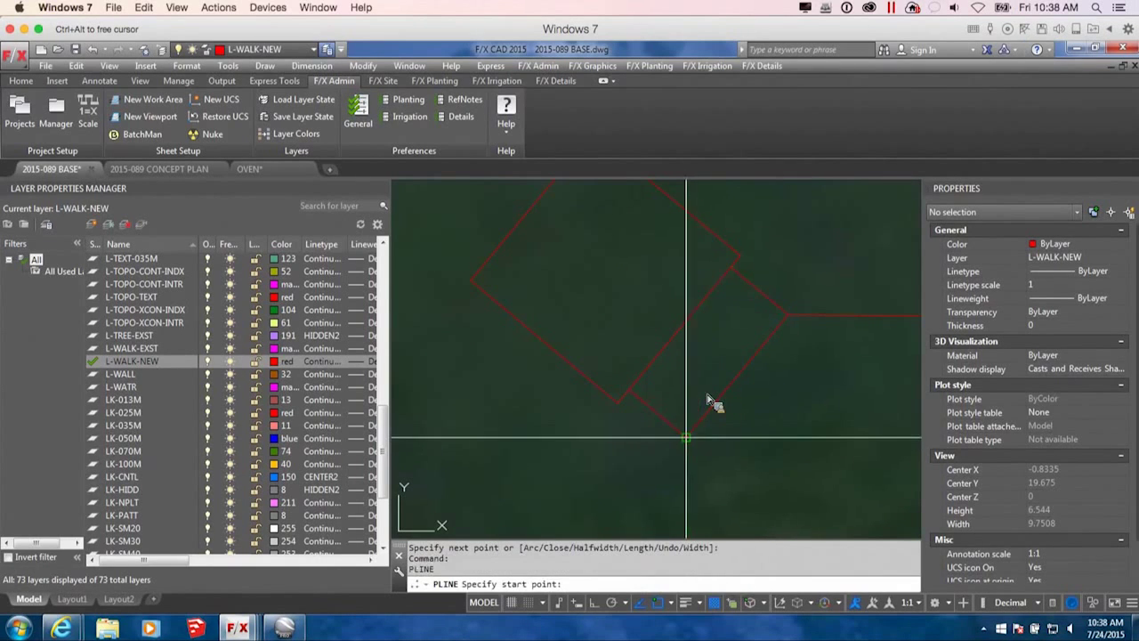
left_click(691, 433)
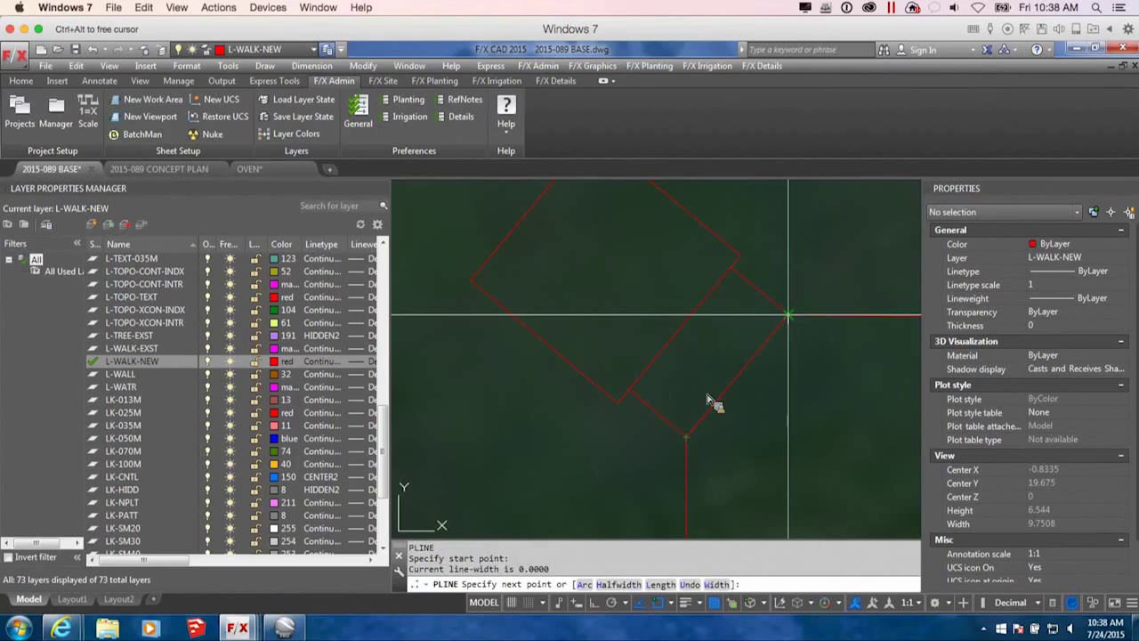
left_click(788, 315)
key("Return")
type("TR")
key("Return")
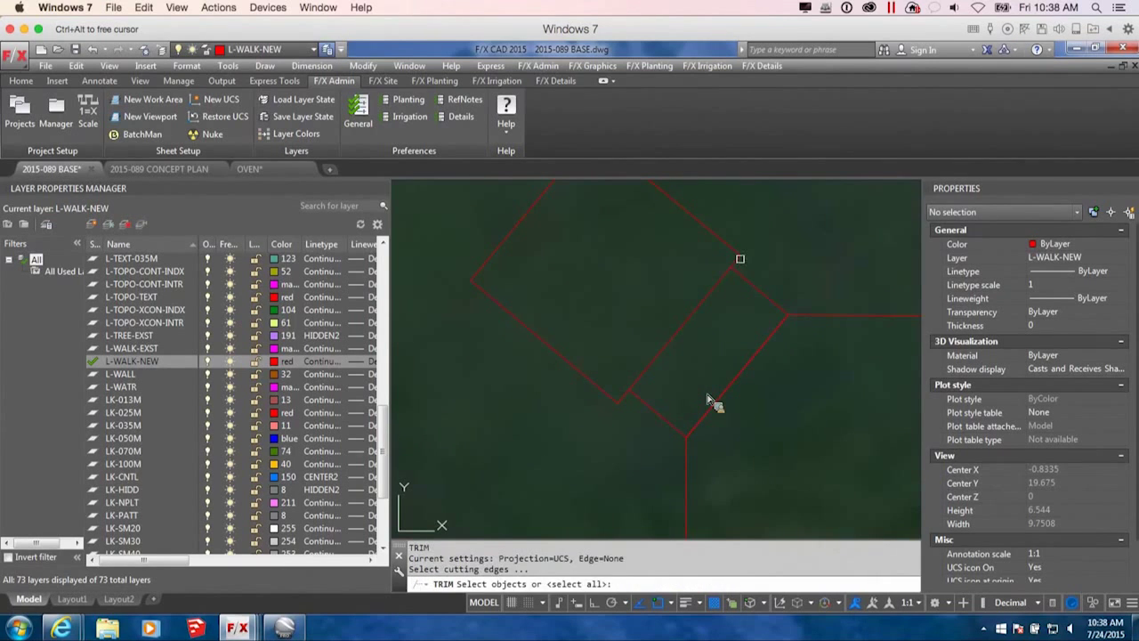
Trim the inner diagonal using the diamond edges and new lines as cutting edges.
left_click(739, 258)
left_click(710, 294)
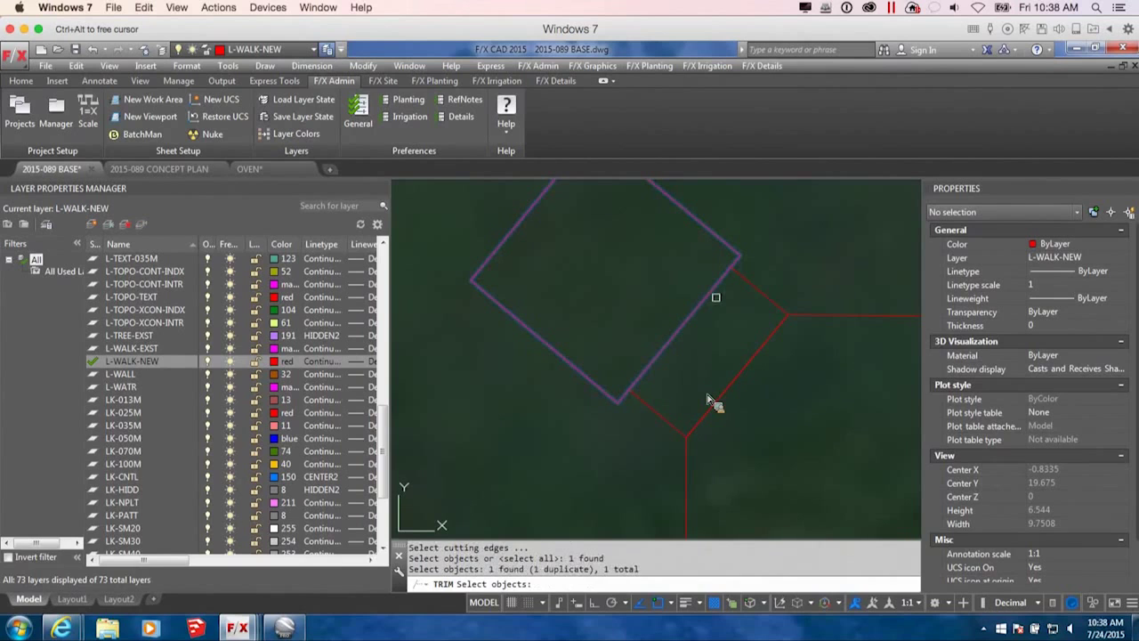
left_click(666, 415)
left_click(694, 445)
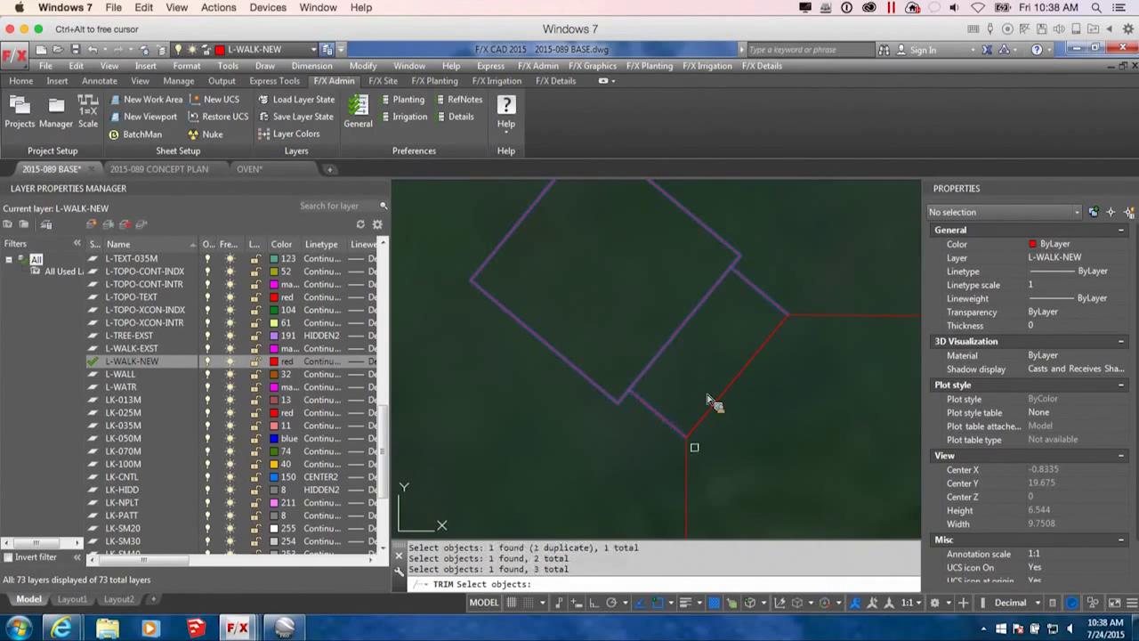
key("Return")
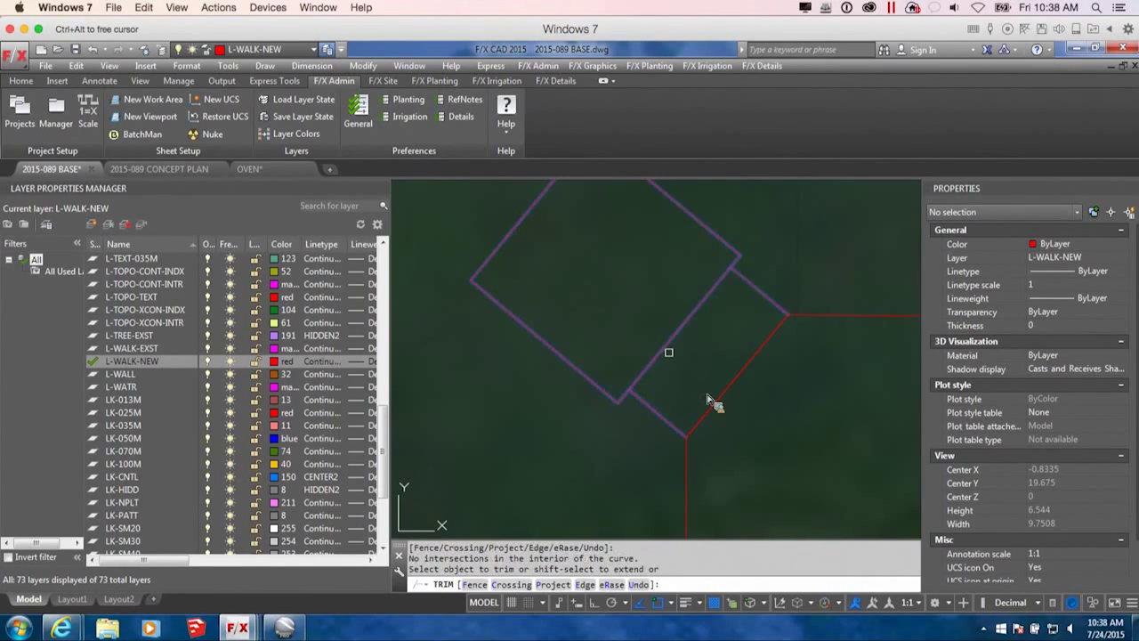
left_click(666, 346)
left_click(738, 373)
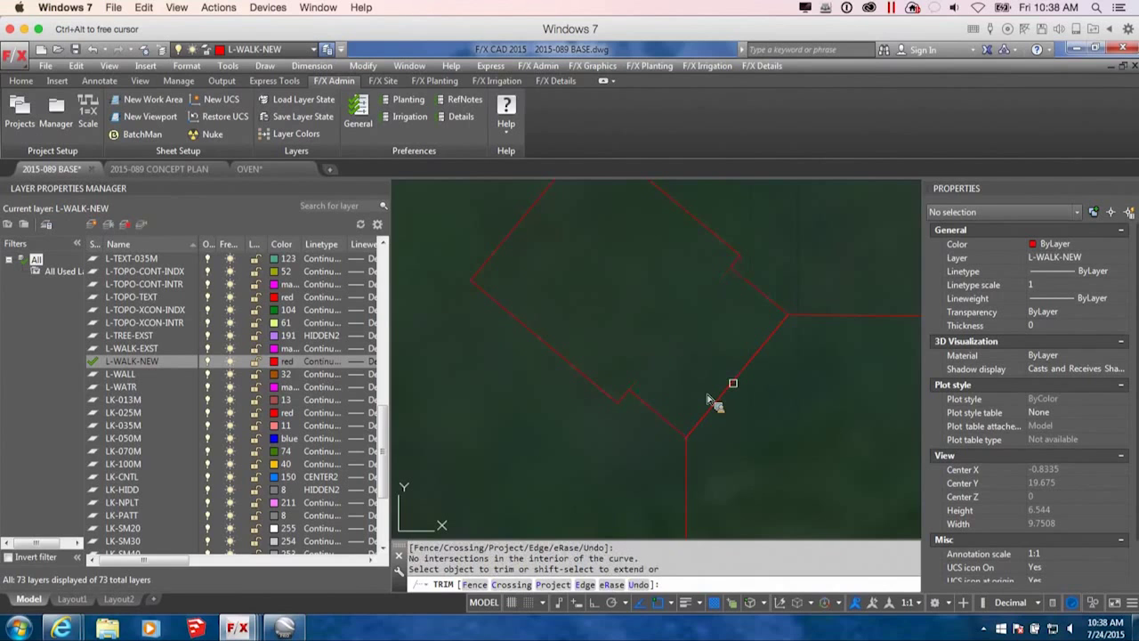
key("Escape")
Delete the leftover red diagonal and check the remaining outline lines.
left_click(738, 376)
key("Delete")
scroll(756, 388, "down", 5)
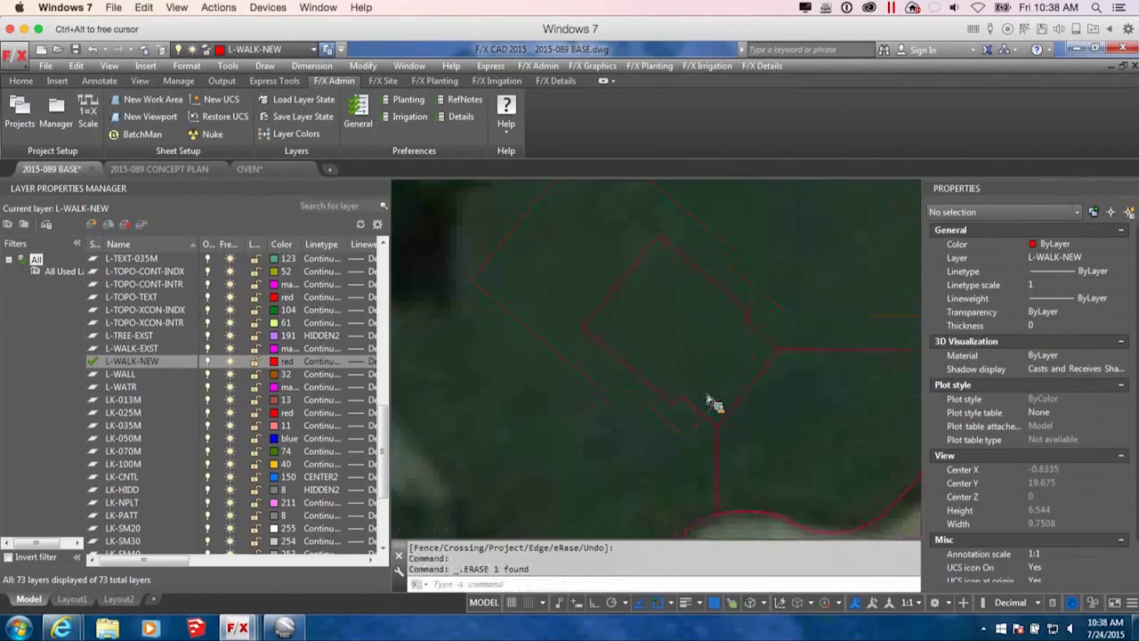
left_click(755, 396)
scroll(783, 396, "up", 3)
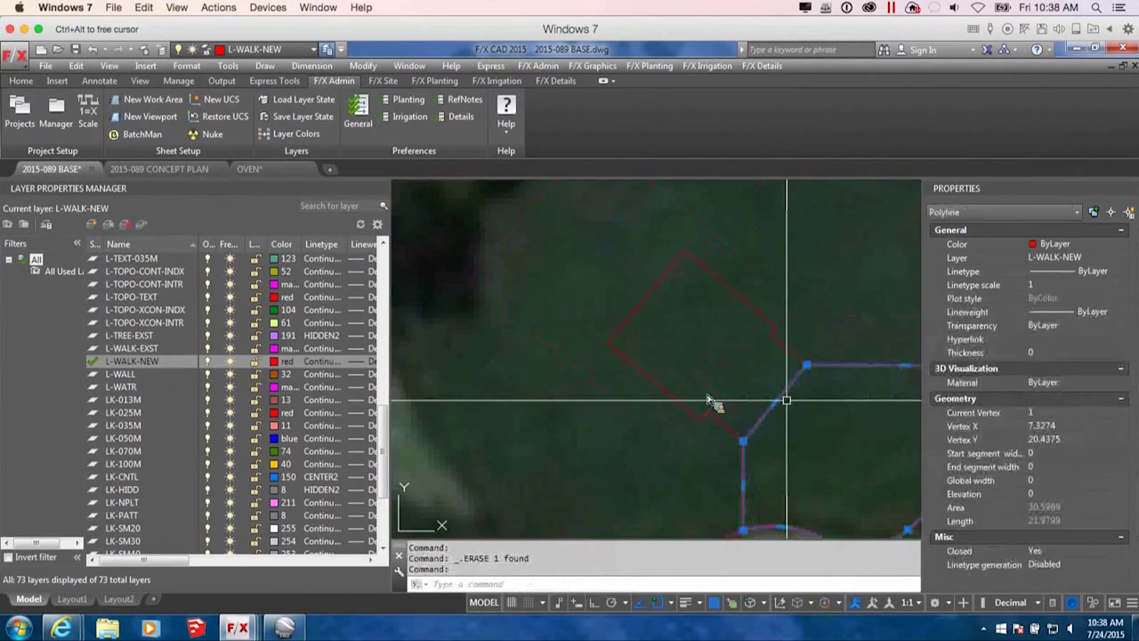
key("Escape")
scroll(790, 396, "up", 2)
scroll(801, 377, "down", 4)
scroll(828, 351, "up", 2)
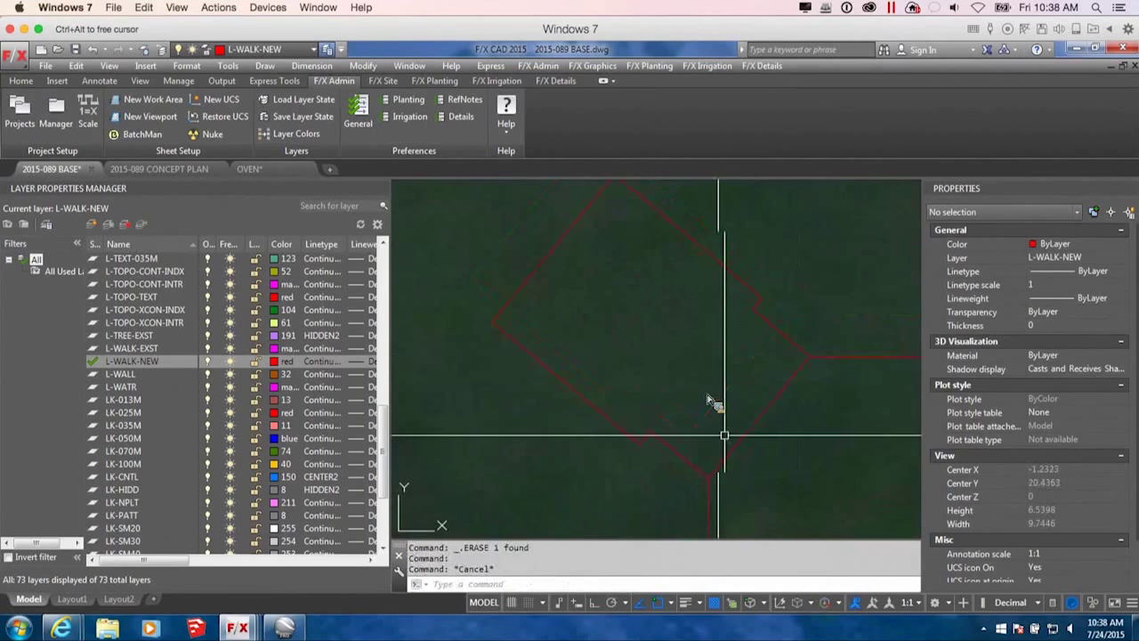
scroll(771, 415, "up", 2)
scroll(608, 368, "down", 2)
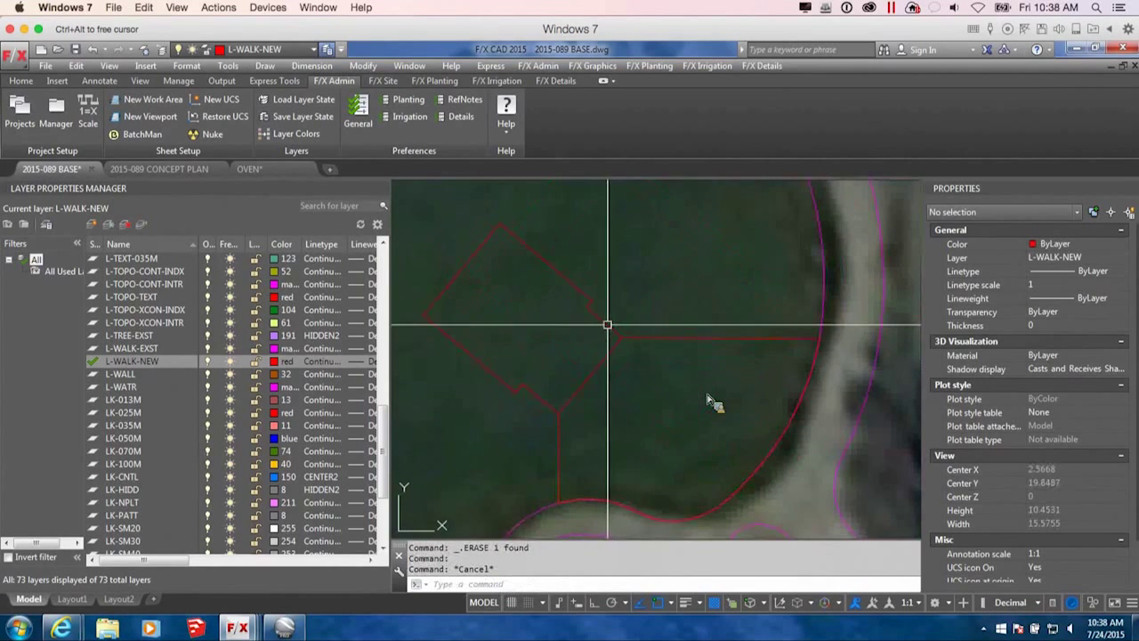
left_click(623, 335)
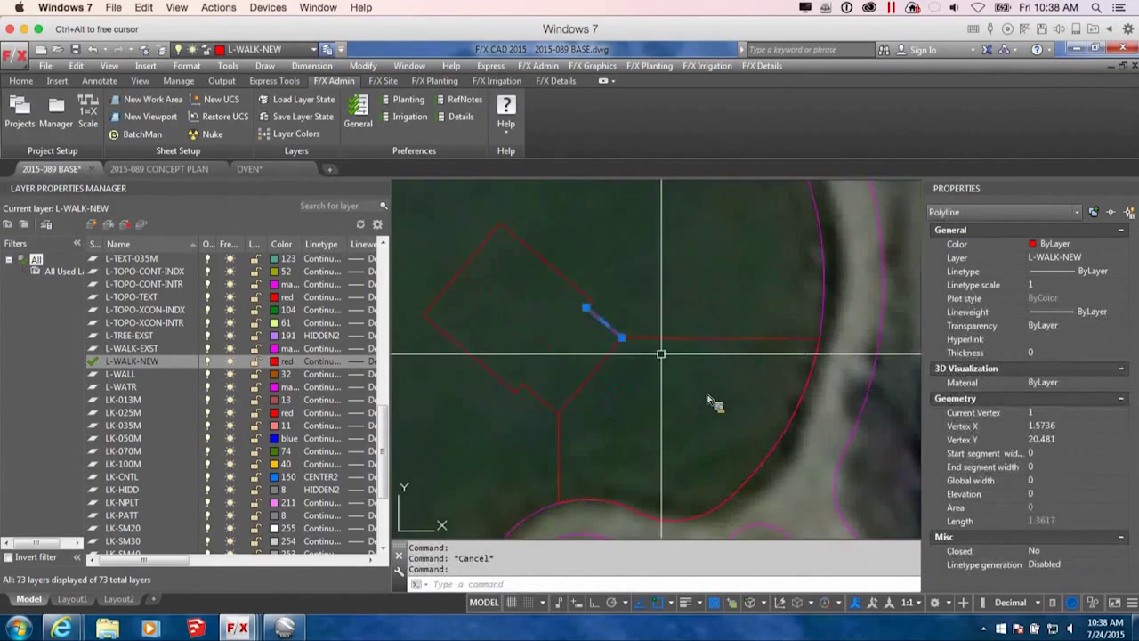
key("Escape")
Trim the remaining diagonal segment against the short segment to complete the notched outline.
type("TR")
key("Return")
left_click(610, 327)
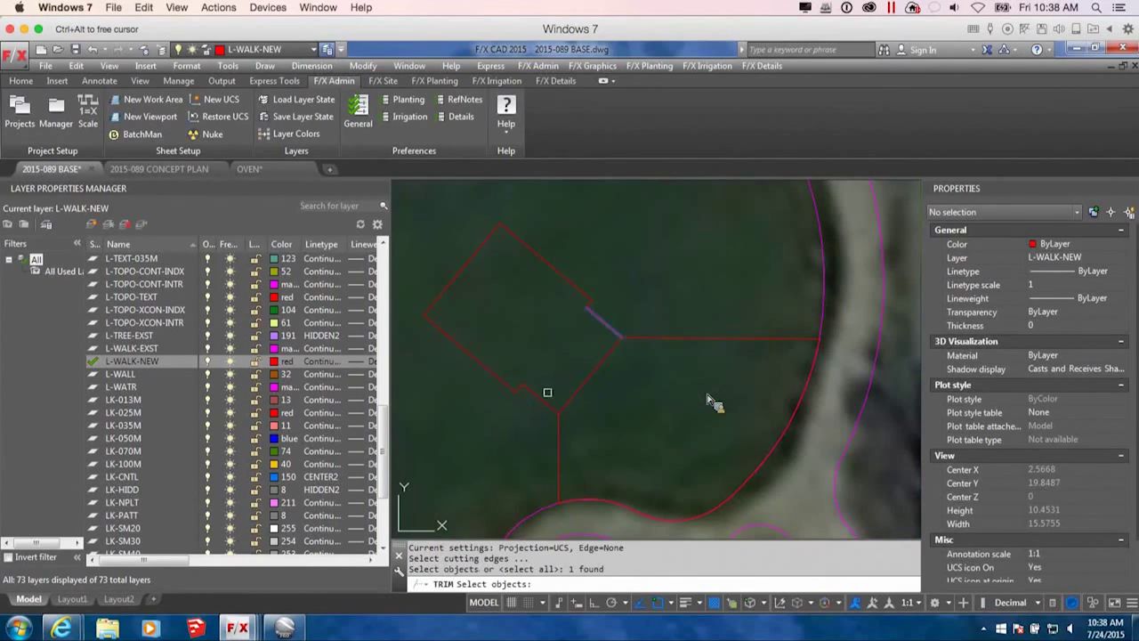
key("Return")
left_click(566, 400)
middle_click_drag(702, 399, 752, 410)
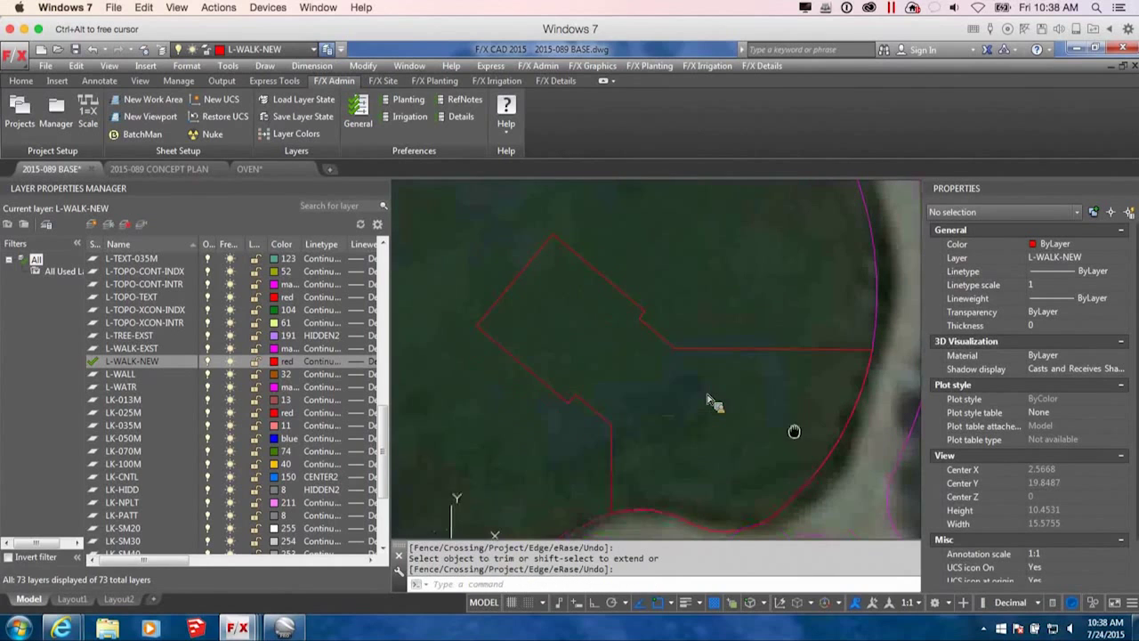
key("Return")
left_click(780, 399)
Join the four outline pieces with J into one closed polyline (area 46.8041, length 32.8909).
left_click(458, 184)
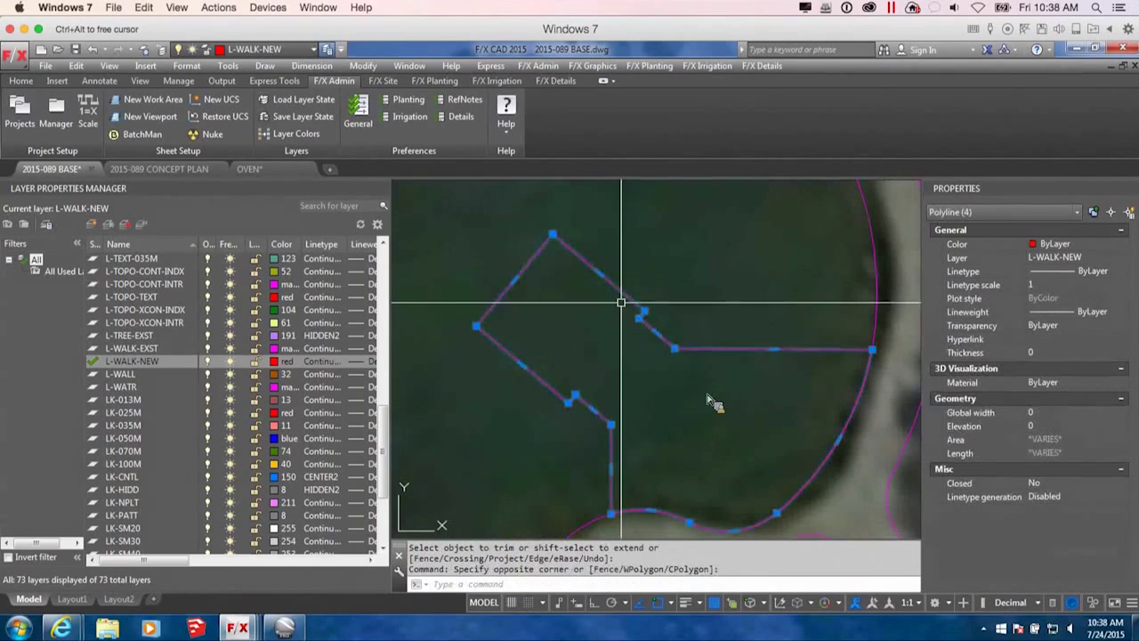
type("j")
key("Return")
left_click(656, 329)
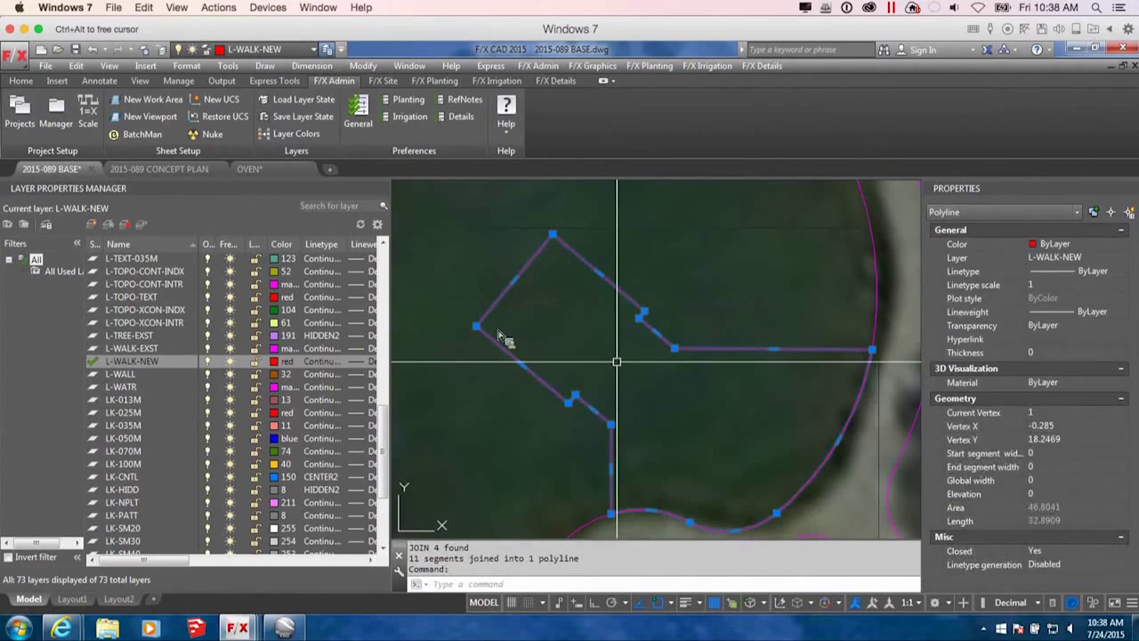
key("Escape")
scroll(623, 376, "down", 2)
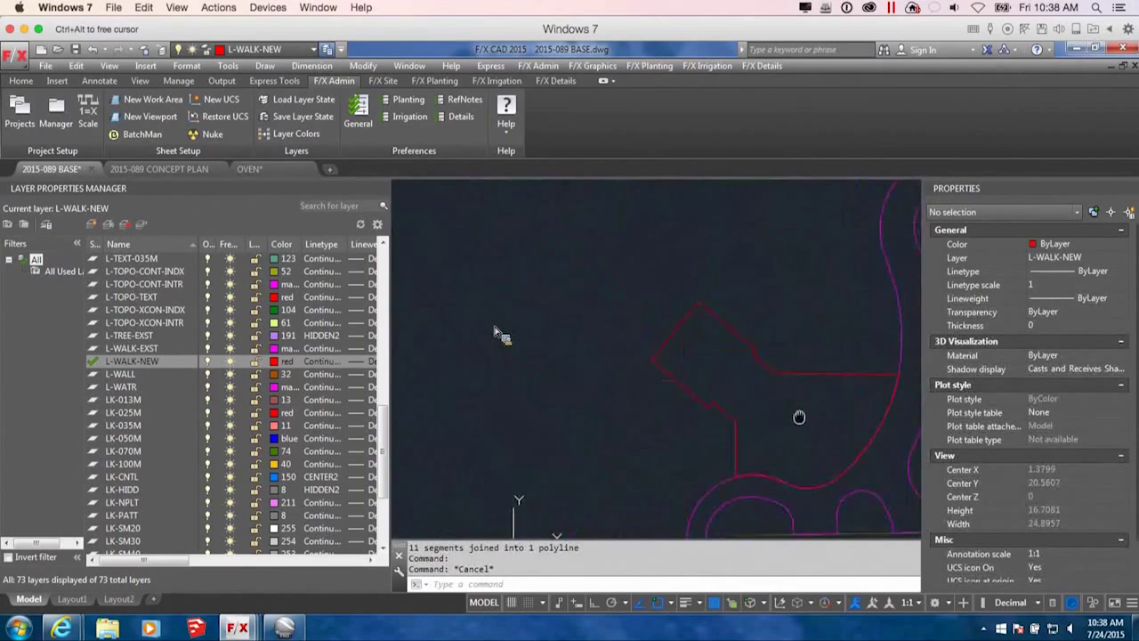
middle_click_drag(680, 402, 665, 398)
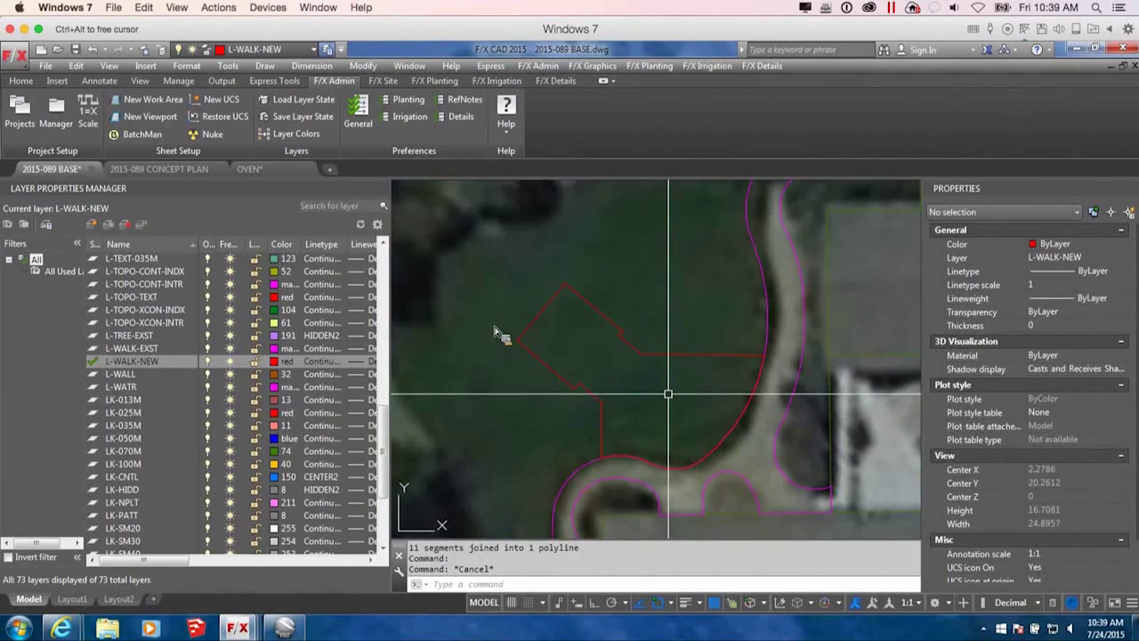
scroll(501, 335, "up", 2)
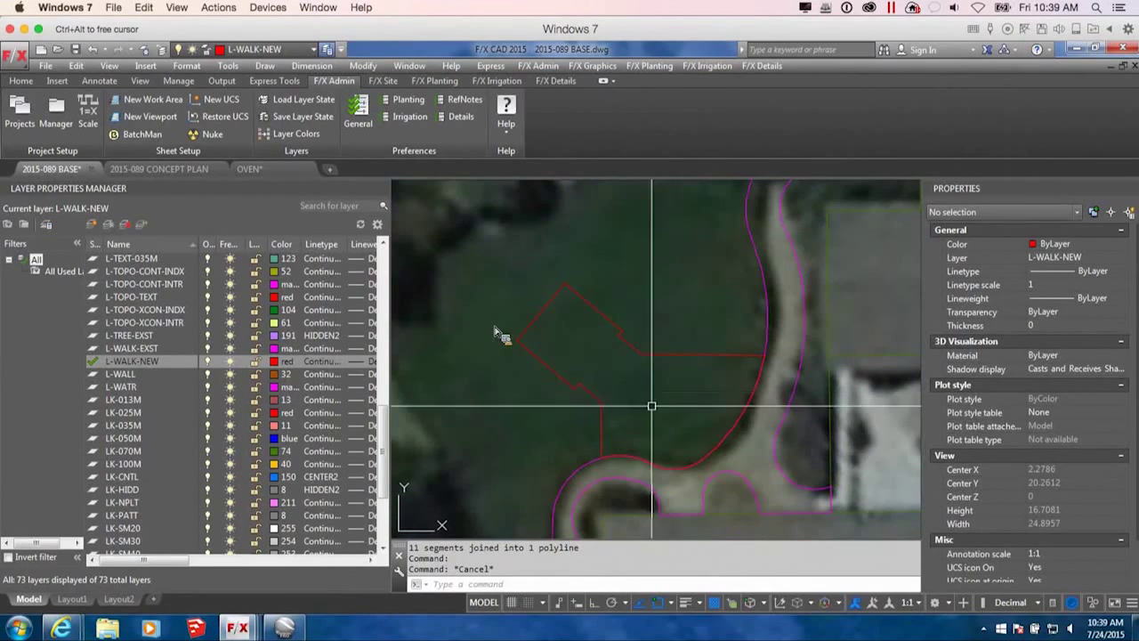
middle_click_drag(634, 339, 668, 388)
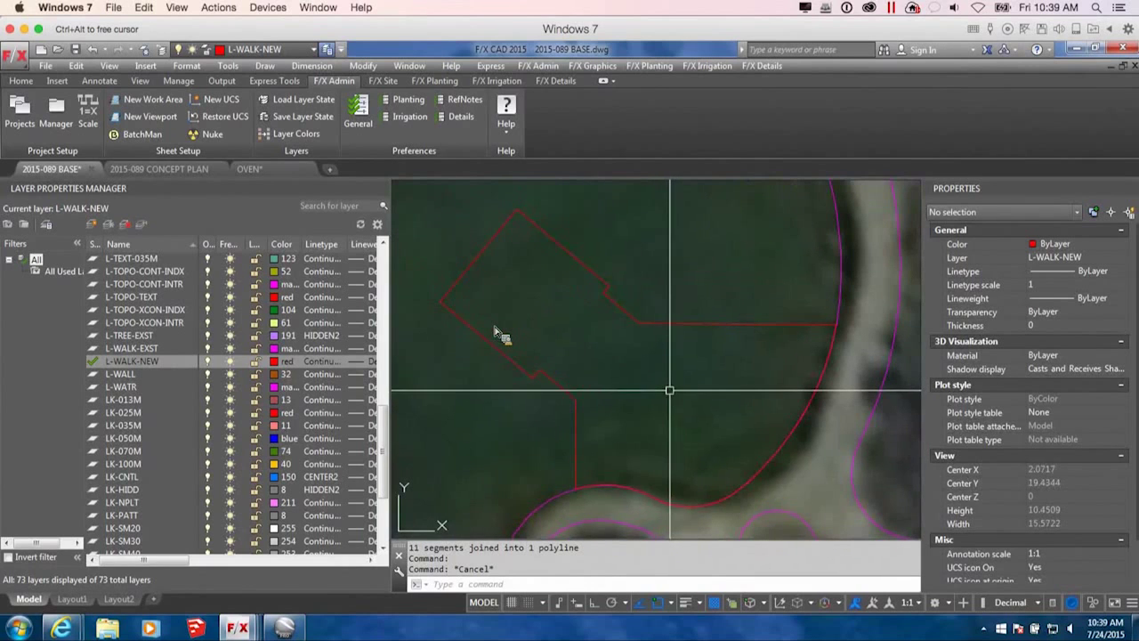
key("Return")
scroll(663, 405, "up", 4)
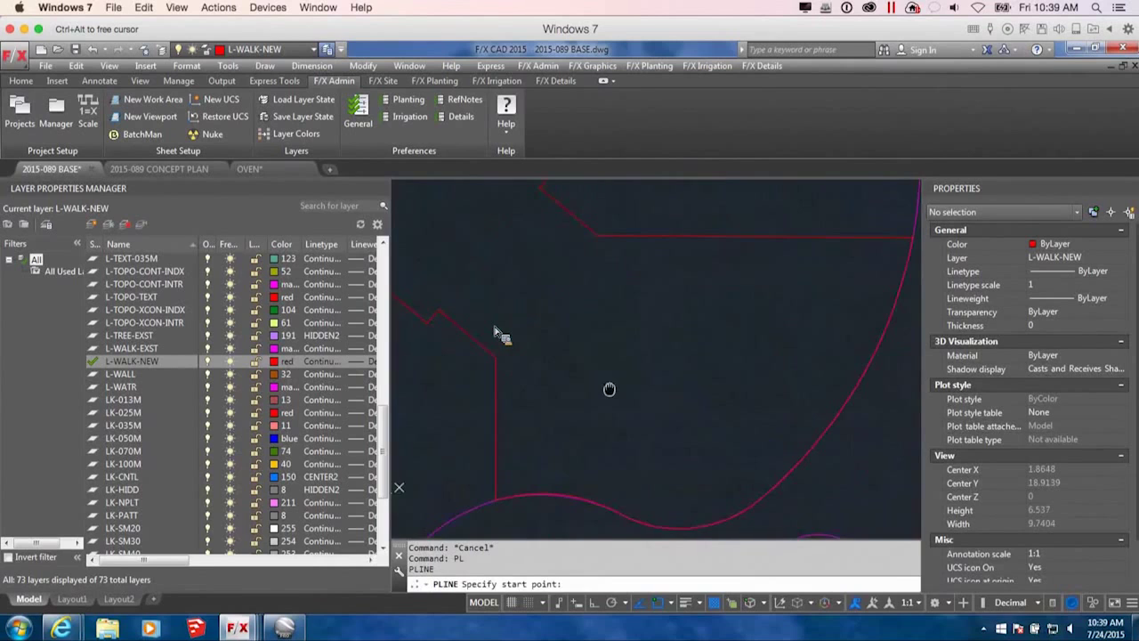
With Ortho on, draw a polyline with sides of 2 up, 3 right and 0.6 down.
scroll(579, 427, "down", 2)
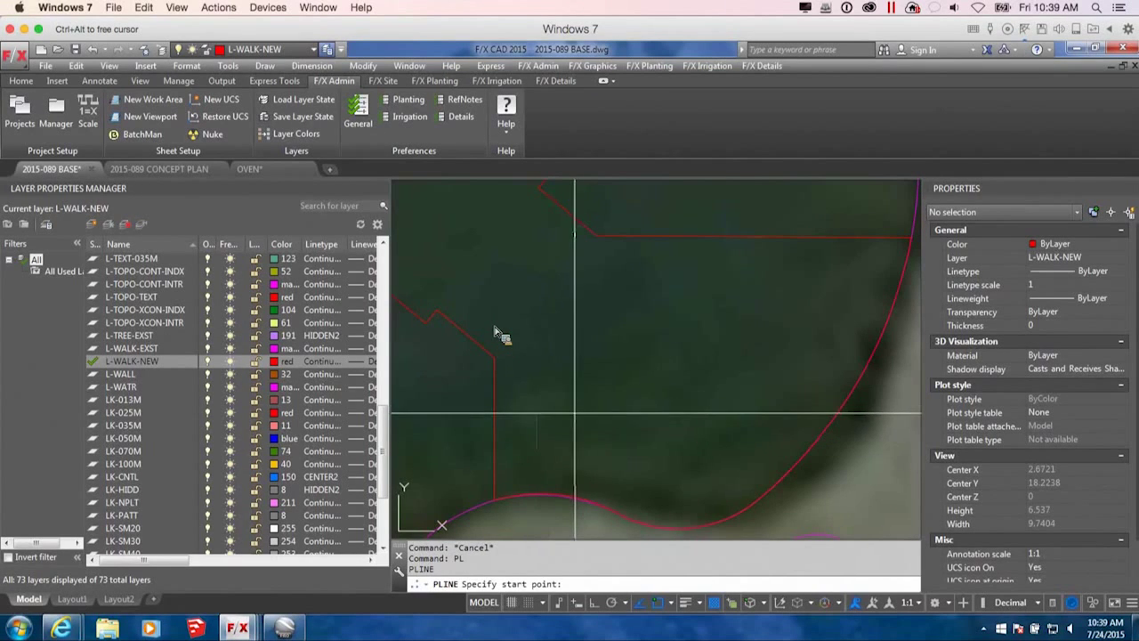
left_click(575, 419)
key("F8")
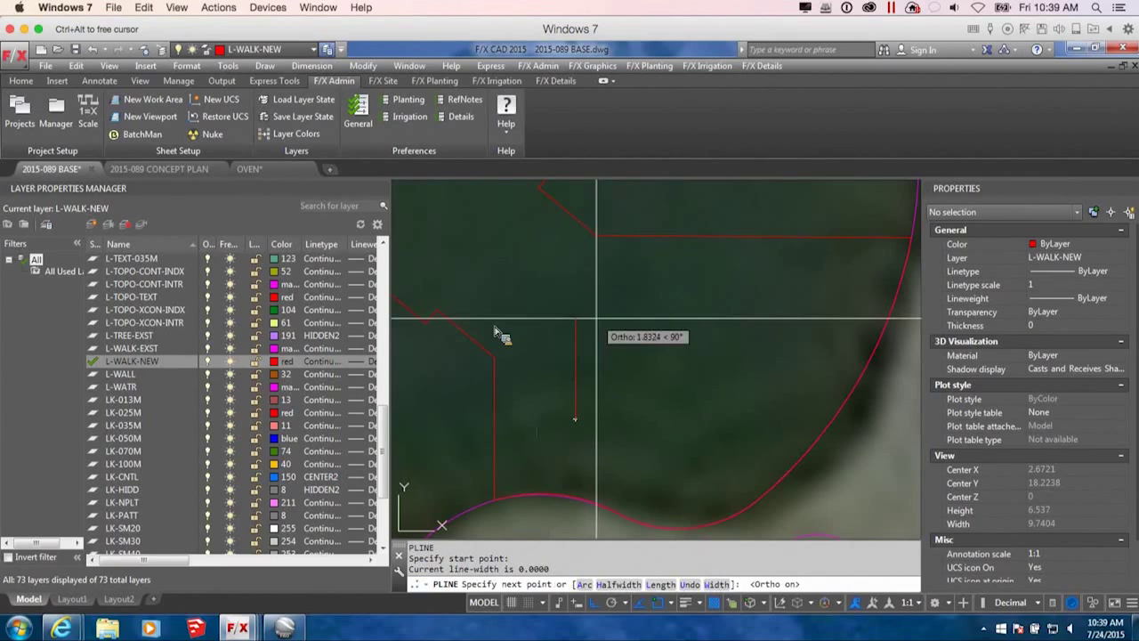
key("Return")
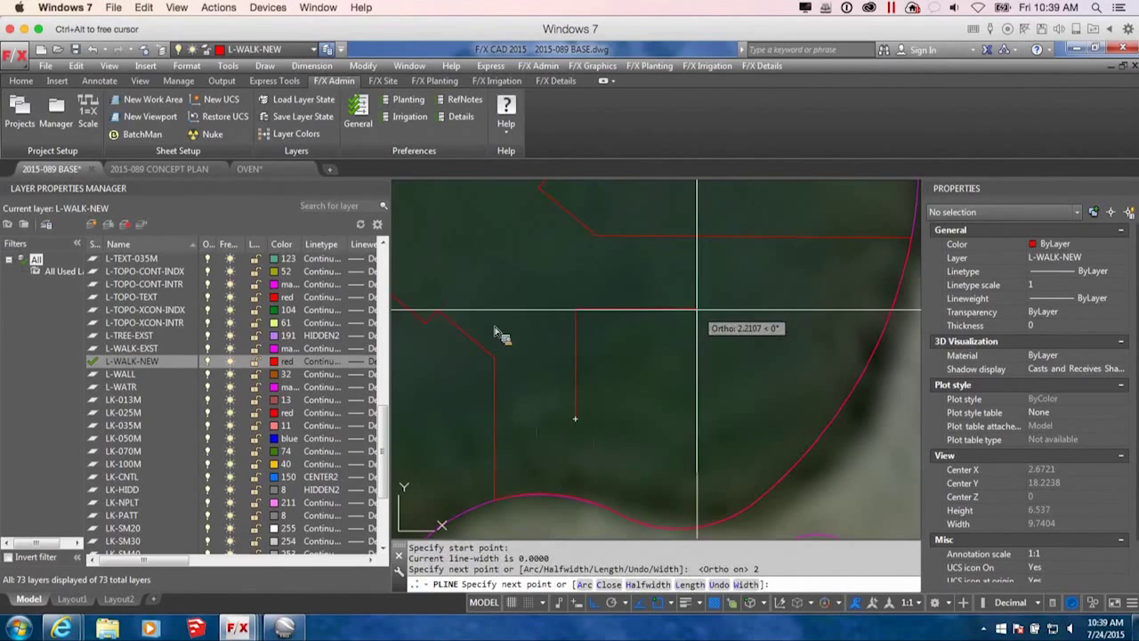
type("3")
key("Return")
scroll(637, 361, "down", 2)
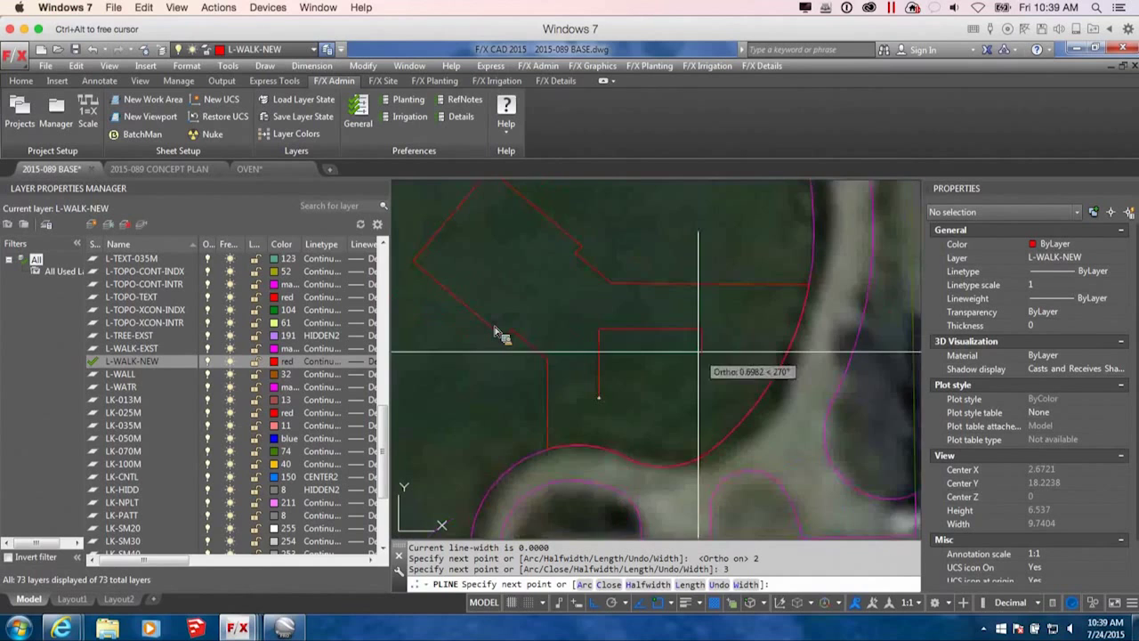
scroll(699, 352, "up", 2)
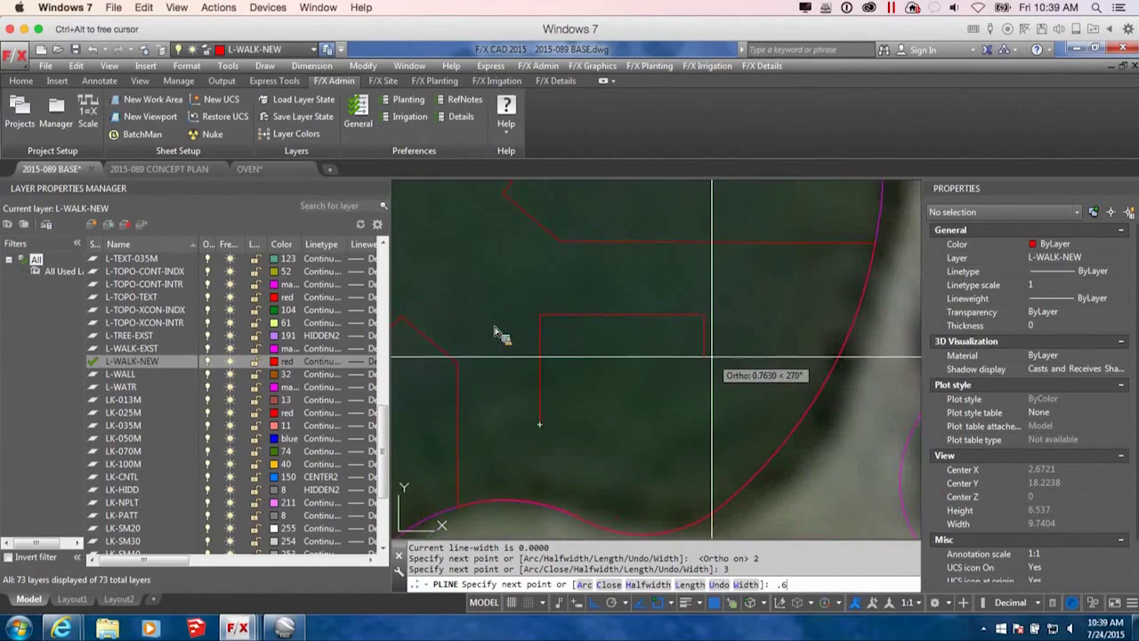
key("Return")
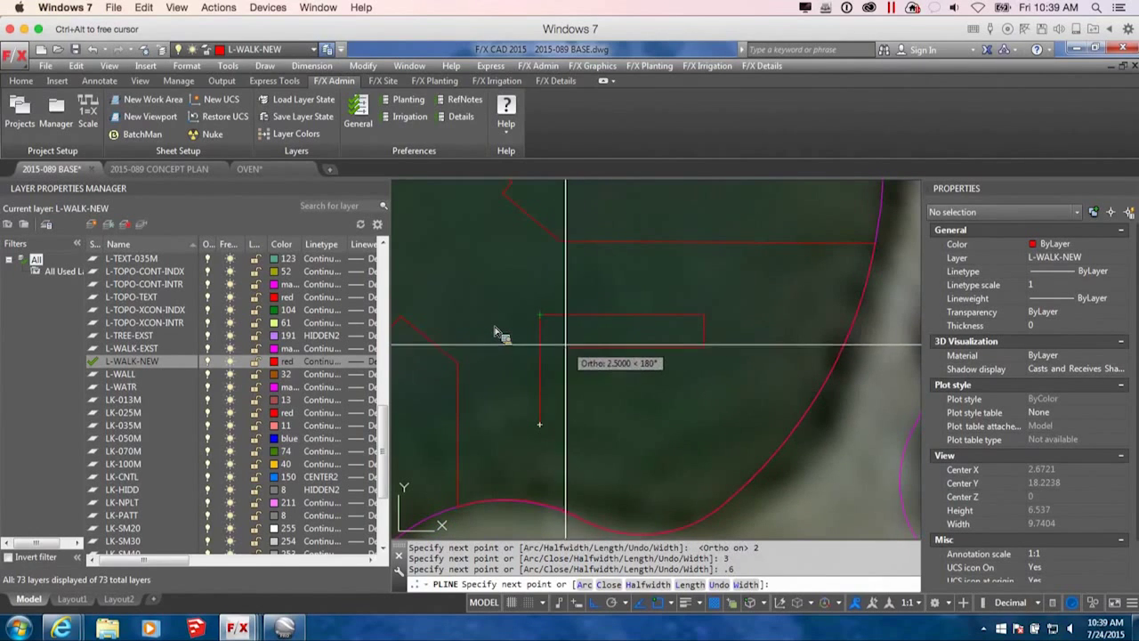
Start a second polyline at the outline's bottom end with a 0.6 side to the right.
key("Return")
key("Return")
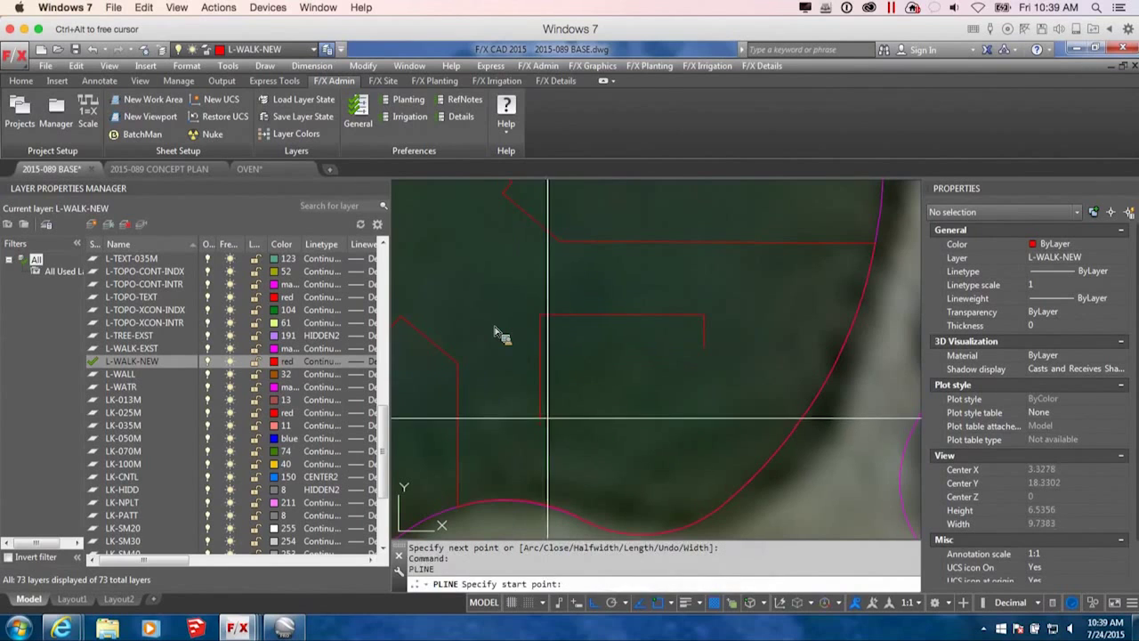
left_click(540, 423)
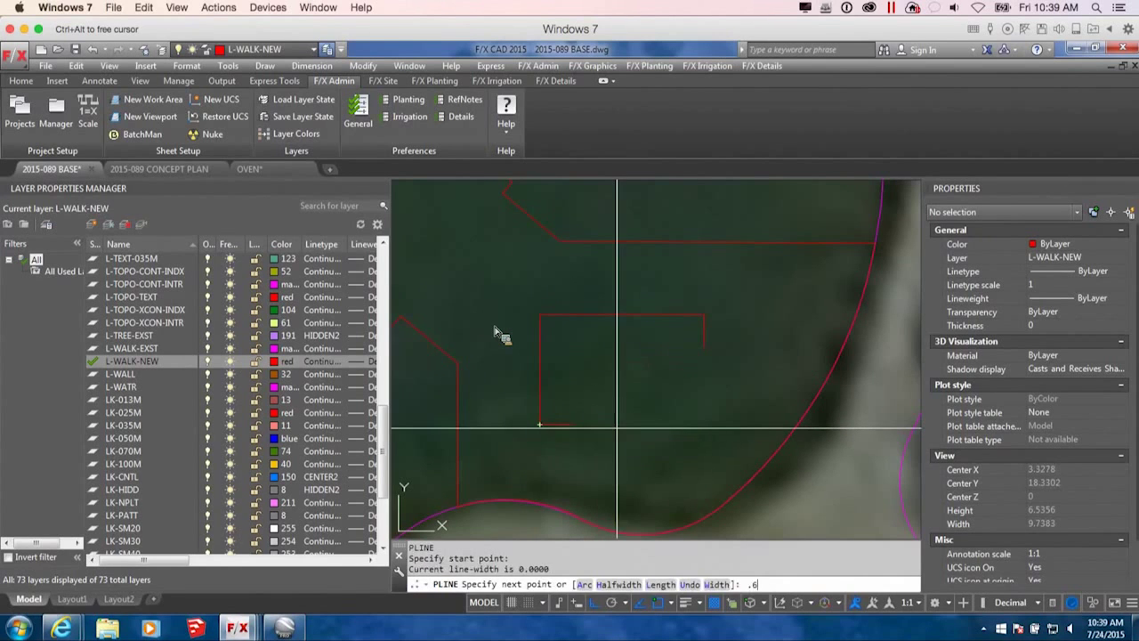
type(".6")
key("Return")
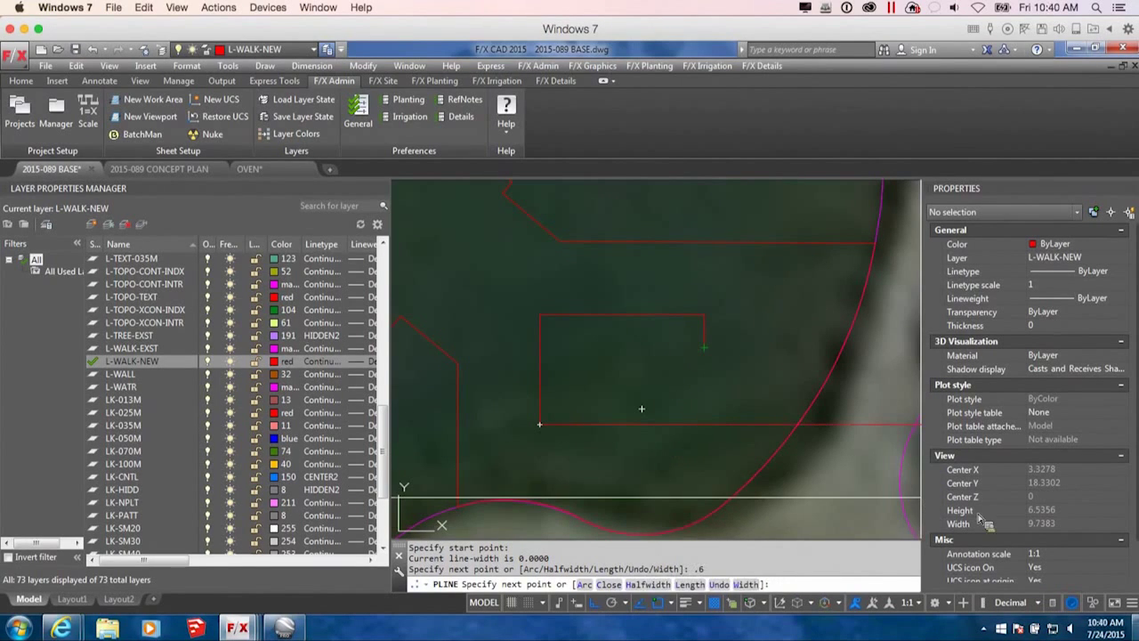
left_click(1134, 604)
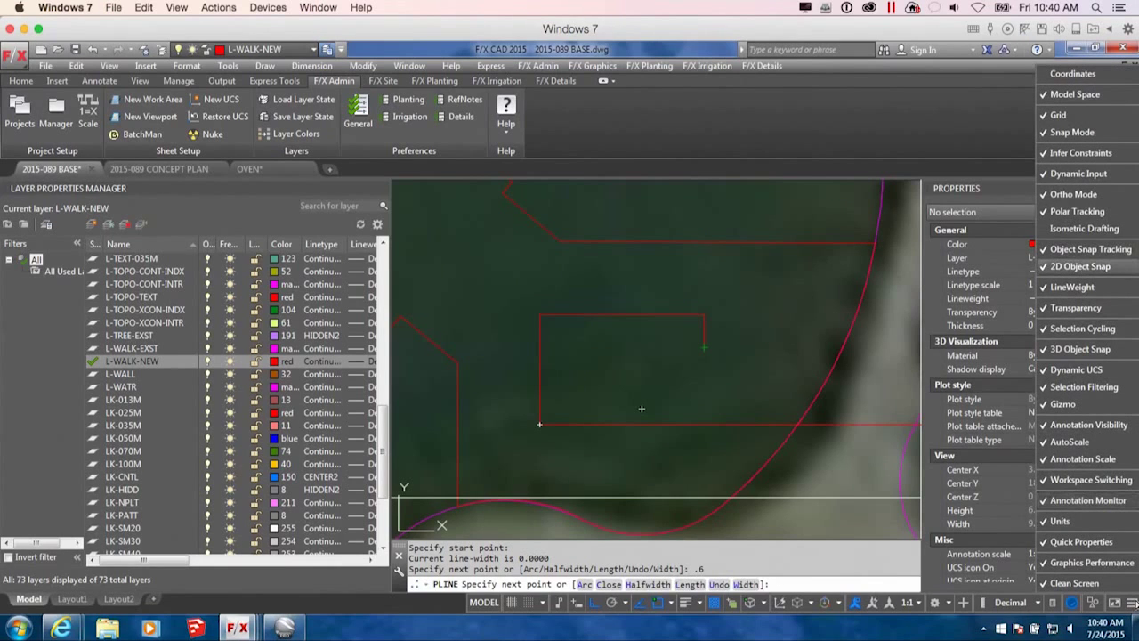
Draw the inner vertical and horizontal sides of the wall and close the polyline.
left_click(1048, 634)
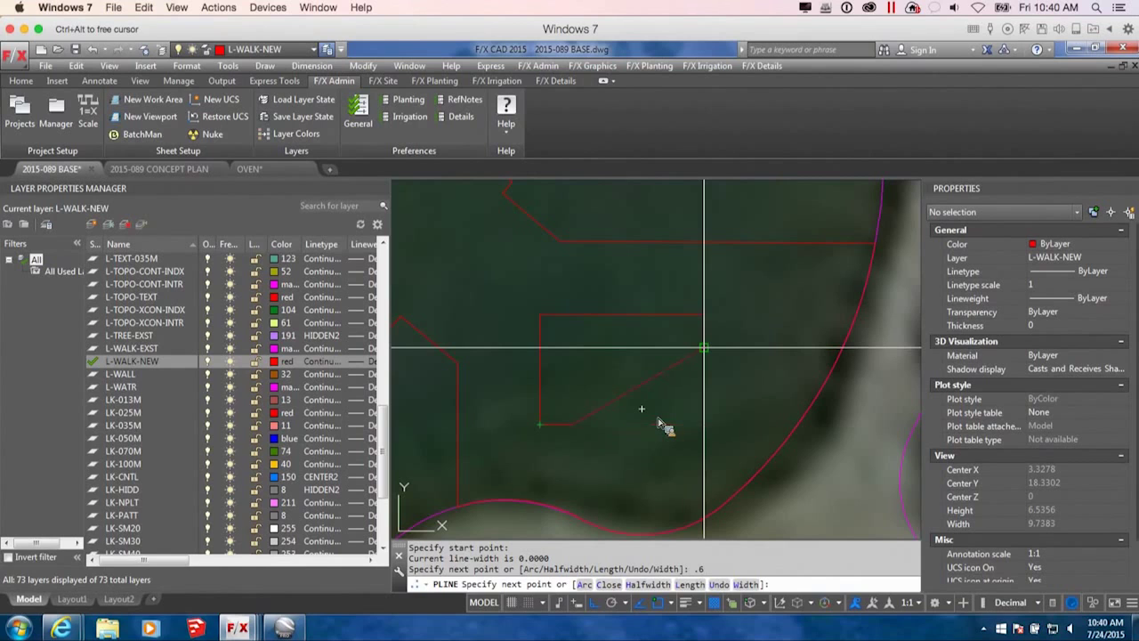
left_click(572, 347)
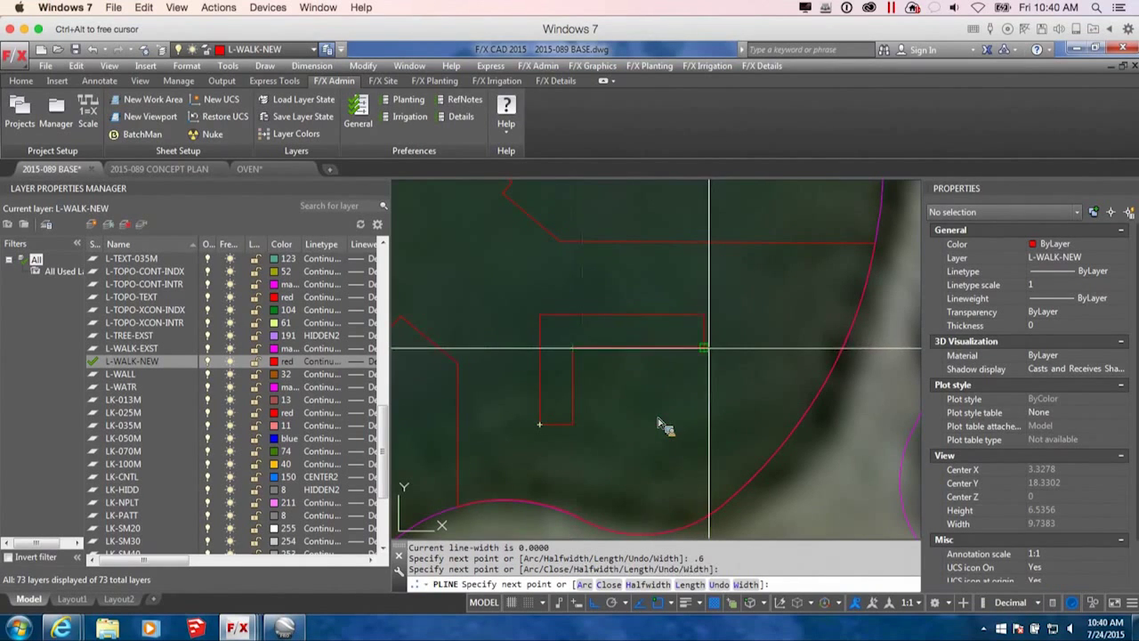
left_click(704, 348)
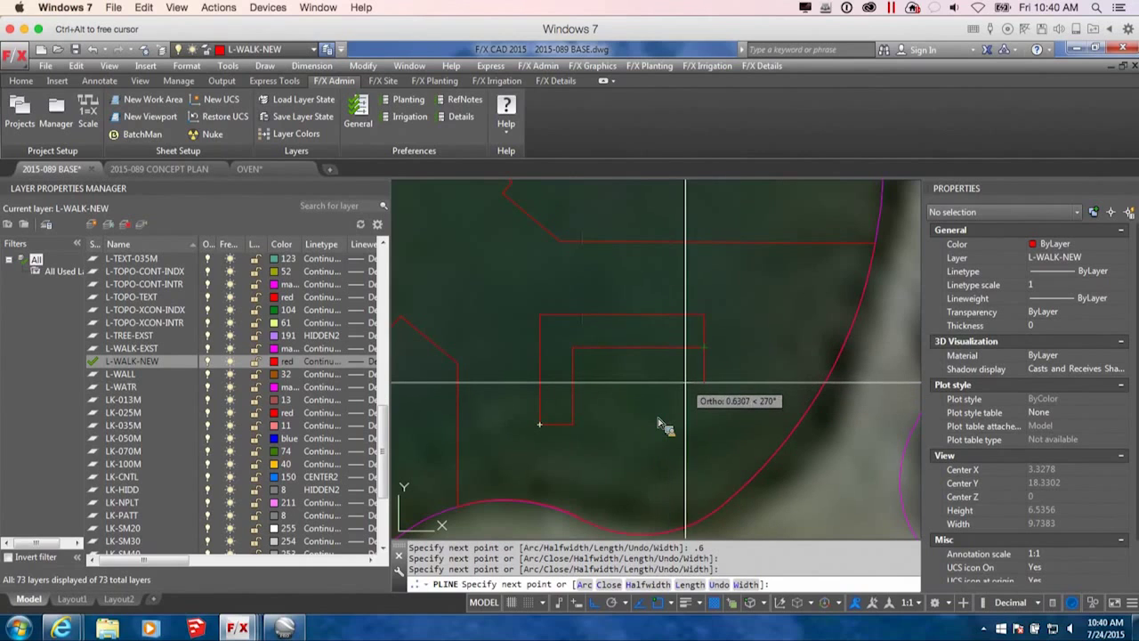
type("C")
key("Return")
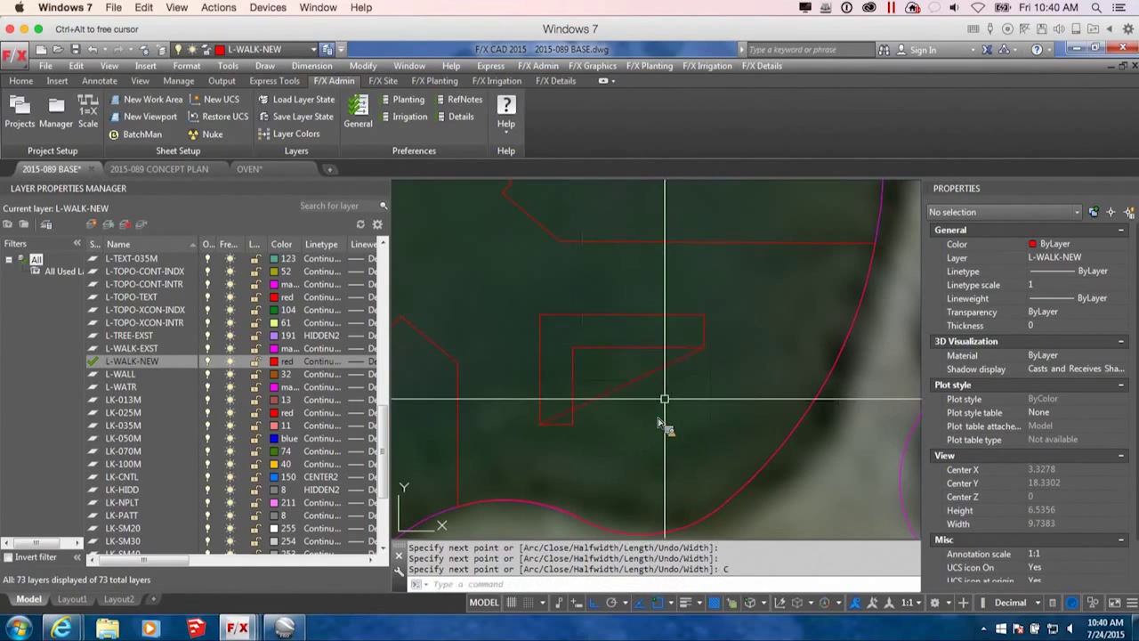
Set Closed to No in Properties and add the outer wall polyline to the selection.
left_click(1067, 551)
left_click(1035, 576)
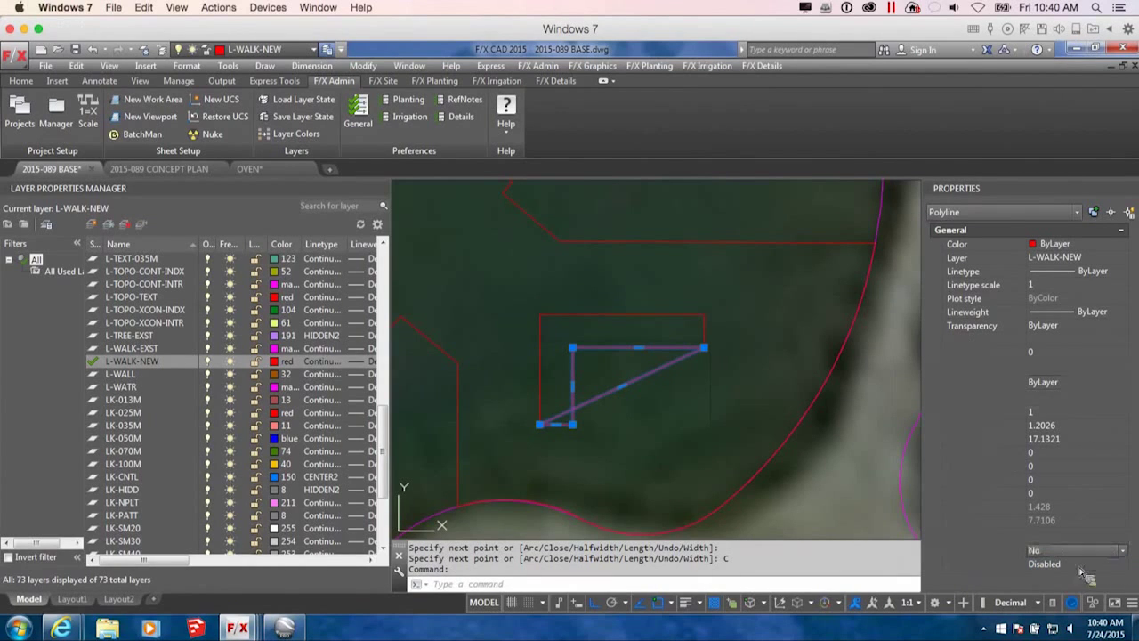
left_click(705, 326)
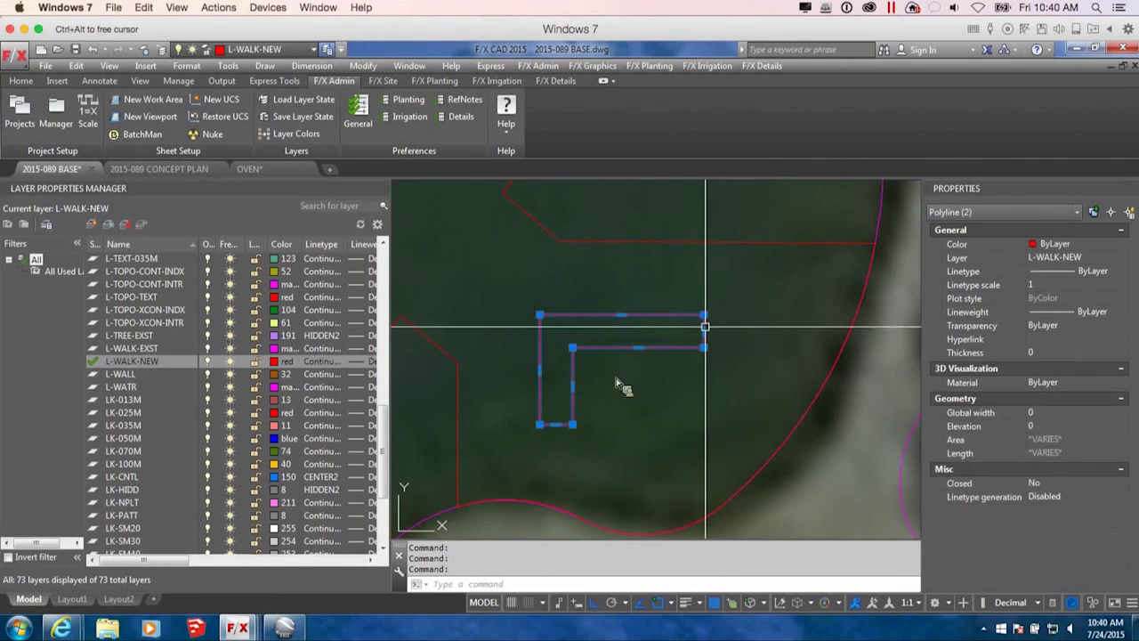
Join the selected wall polylines into one and clear the selection.
type("j")
key("Return")
left_click(705, 327)
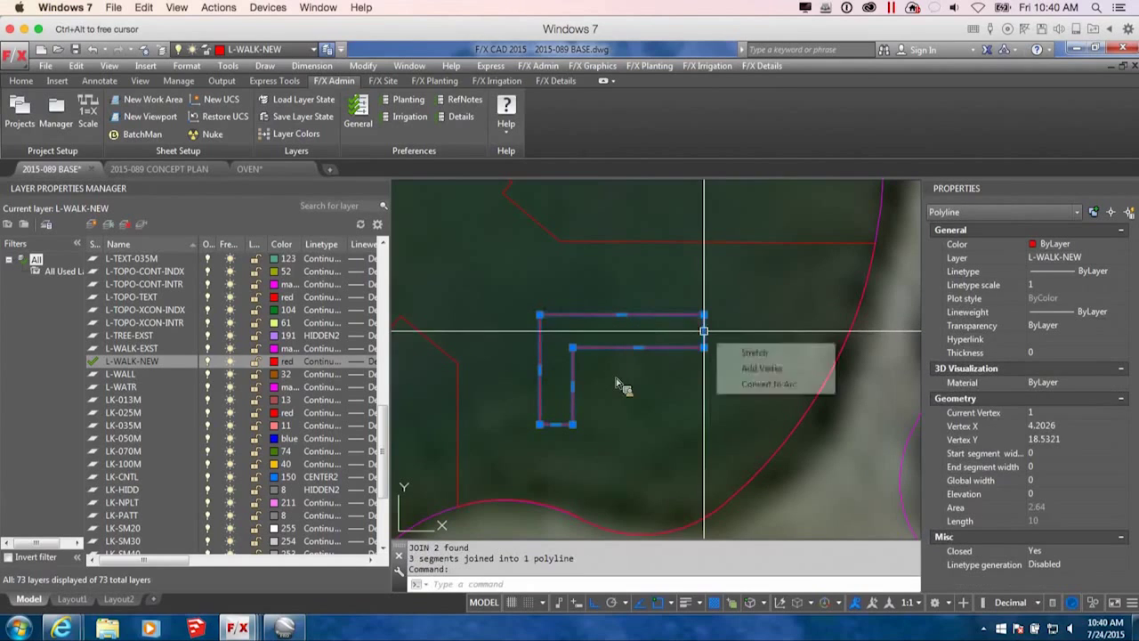
middle_click_drag(712, 336, 771, 316)
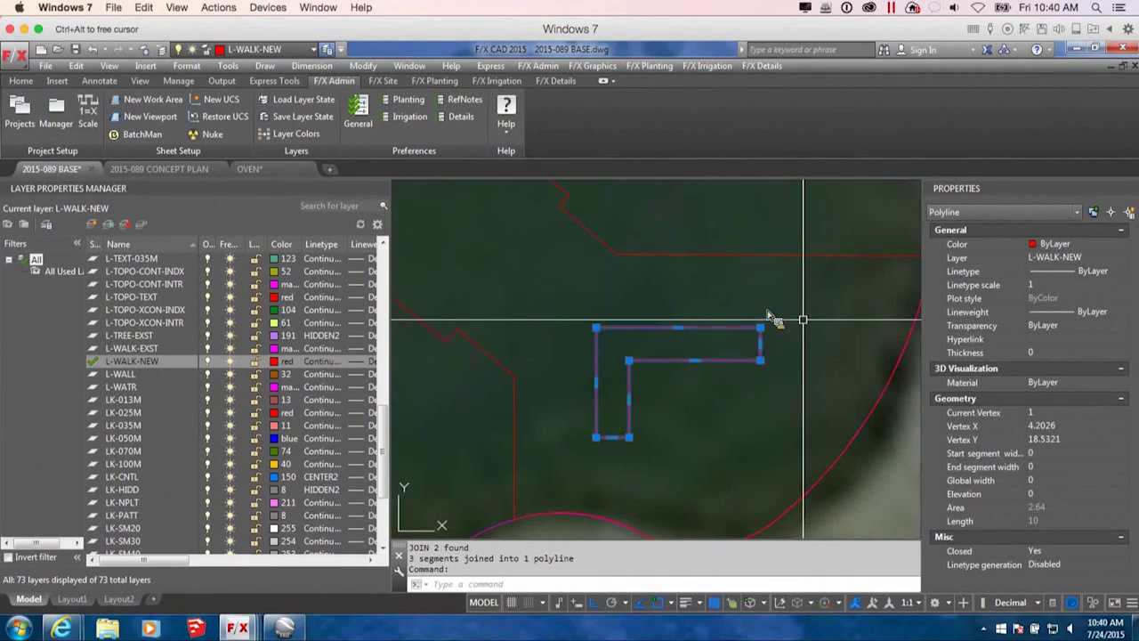
key("Escape")
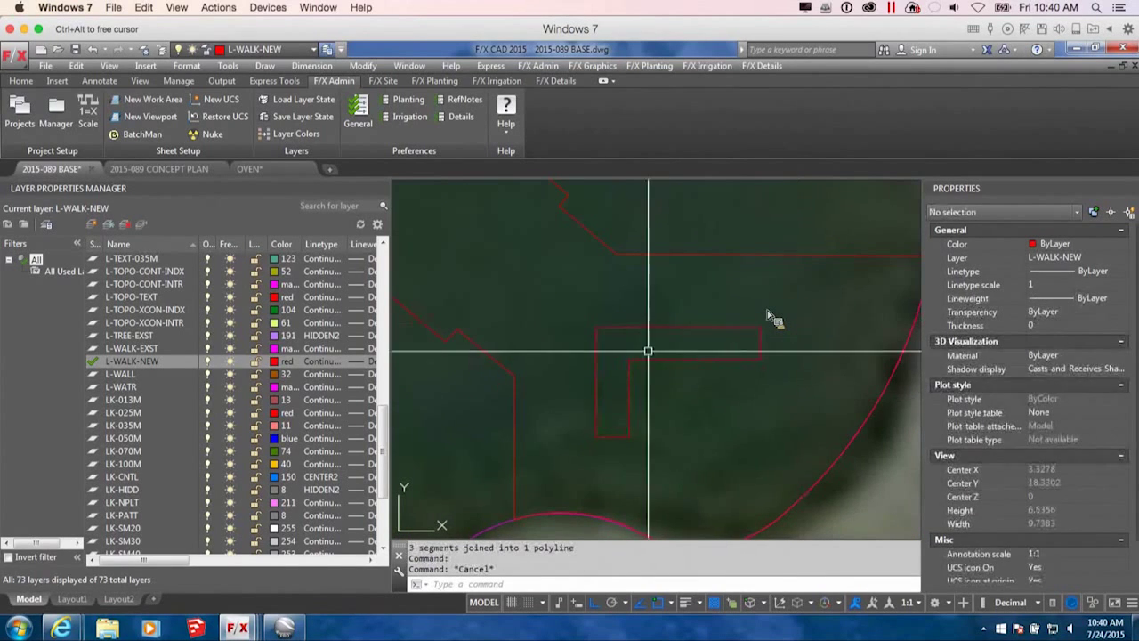
middle_click_drag(648, 351, 712, 395)
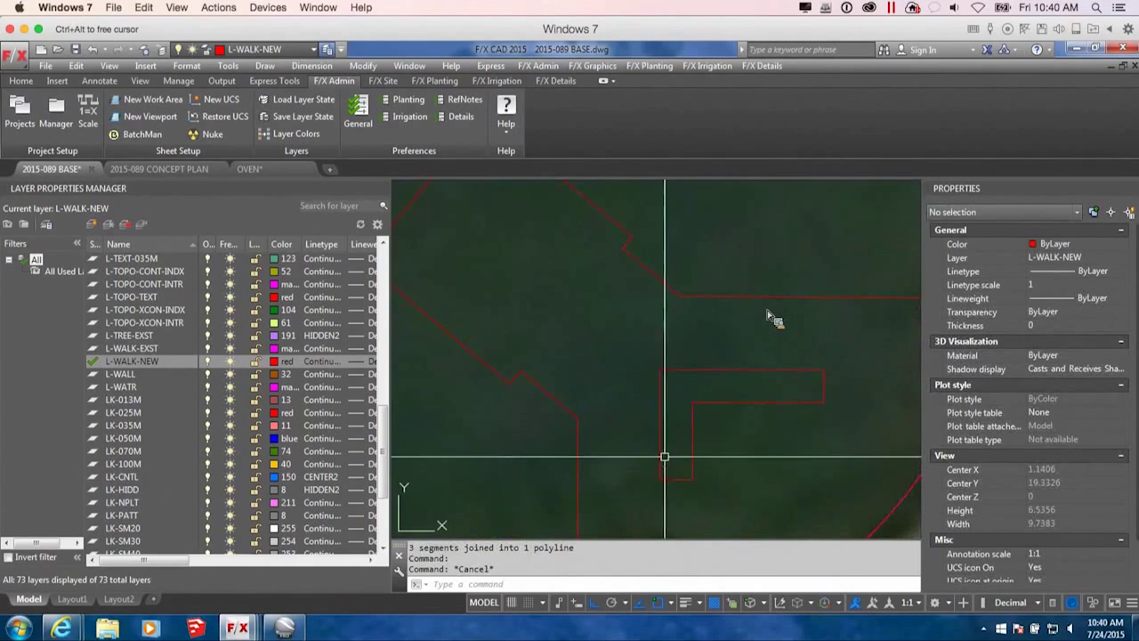
scroll(704, 483, "up", 3)
scroll(681, 473, "down", 3)
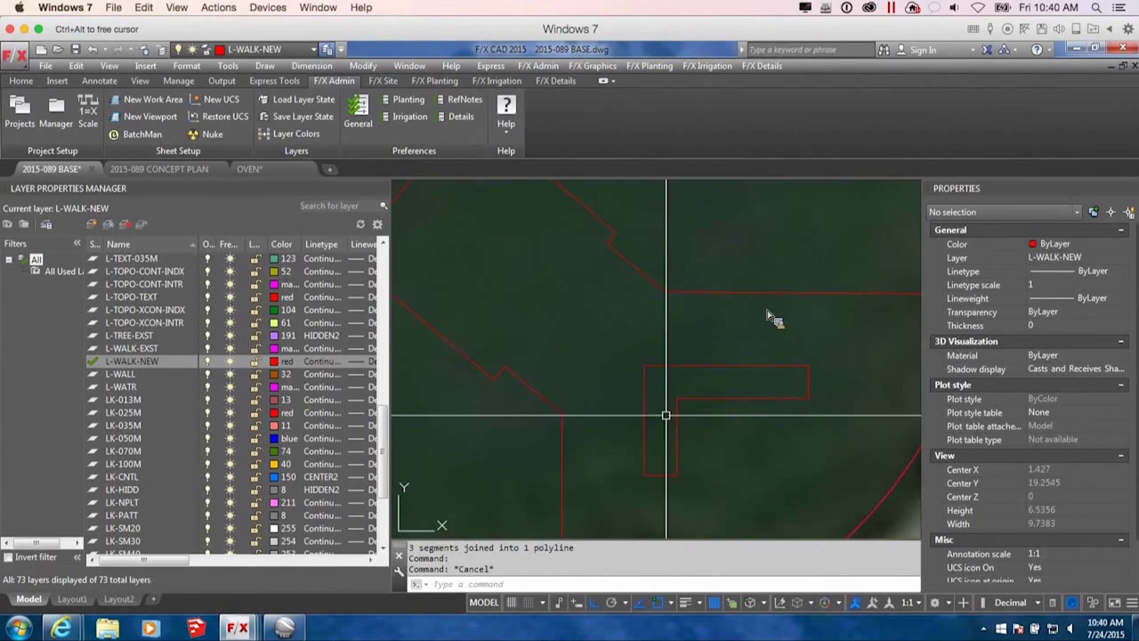
Draw a vertical test polyline up to the wall corner, then delete it.
type("L")
key("Return")
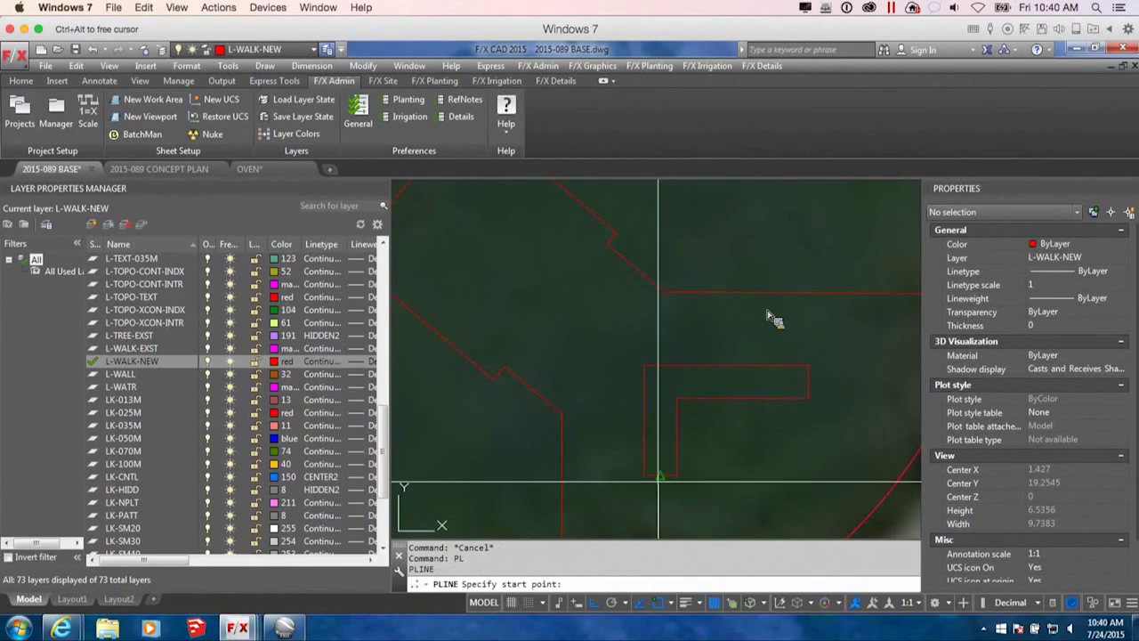
left_click(643, 476)
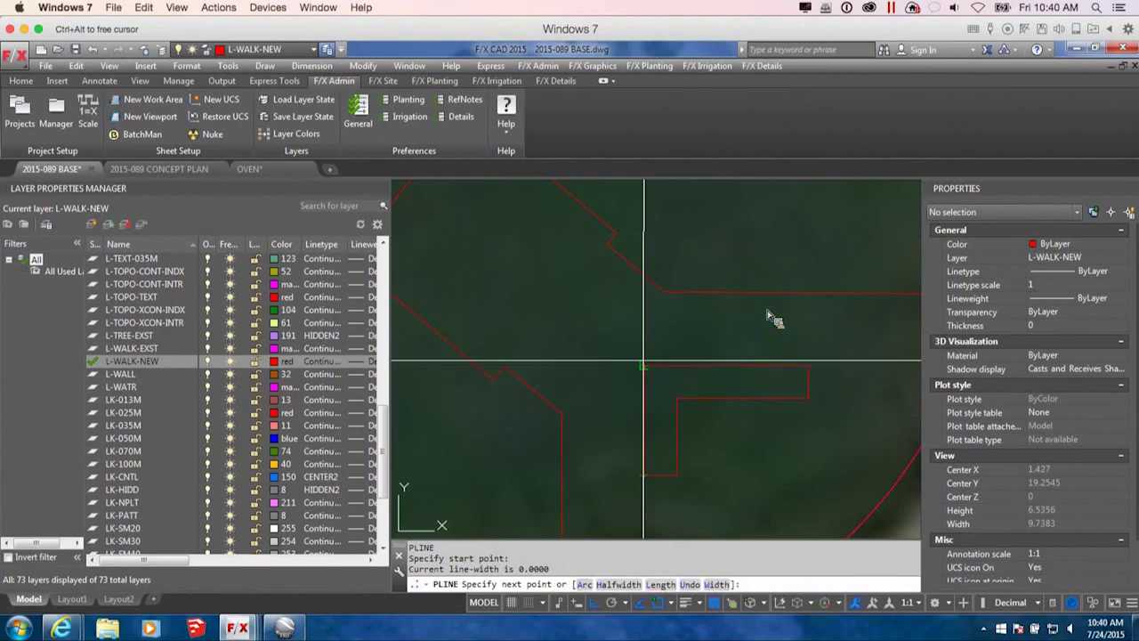
left_click(644, 365)
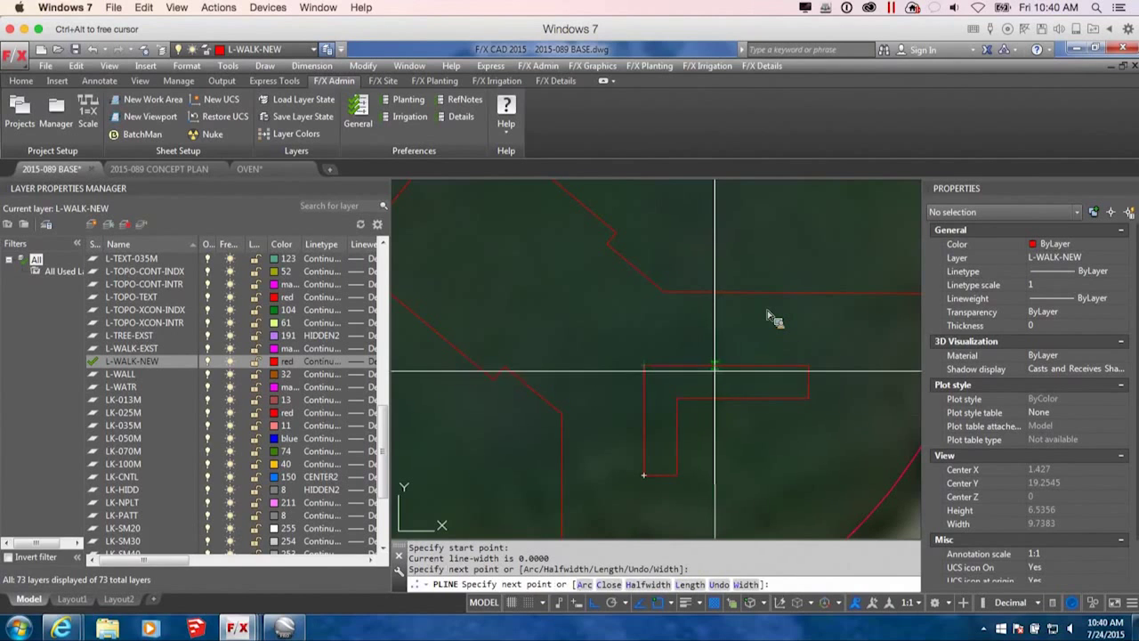
key("Escape")
scroll(715, 369, "down", 3)
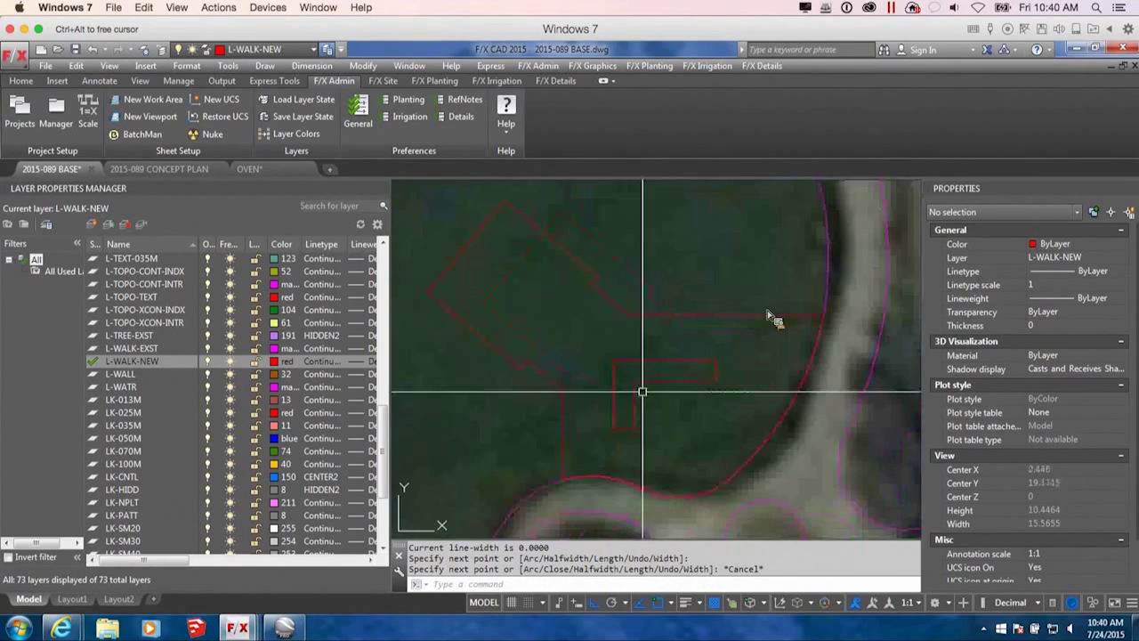
left_click(614, 394)
scroll(728, 385, "up", 2)
key("Delete")
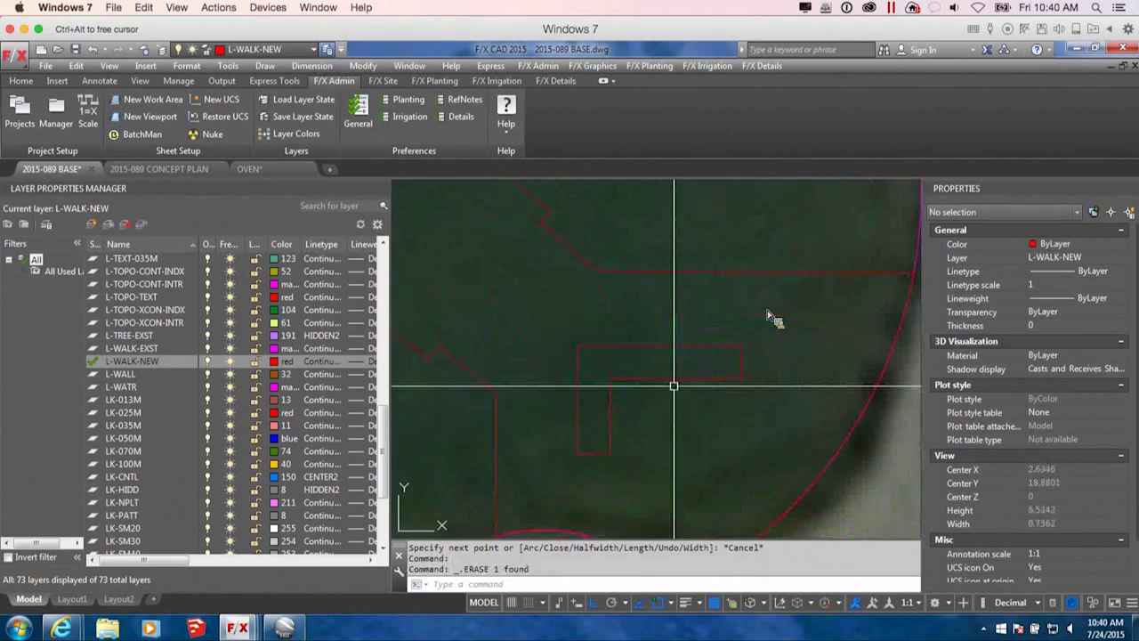
type("o")
key("Return")
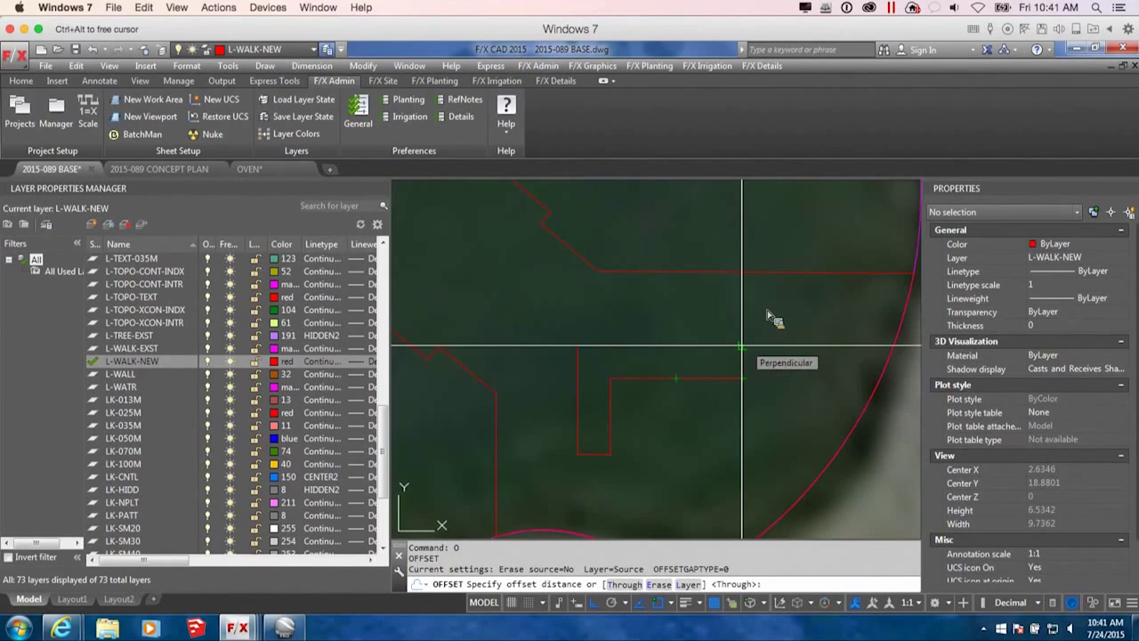
Offset the L-shaped wall polyline 0.3 to the outside.
type("3")
key("Return")
left_click(732, 342)
left_click(756, 356)
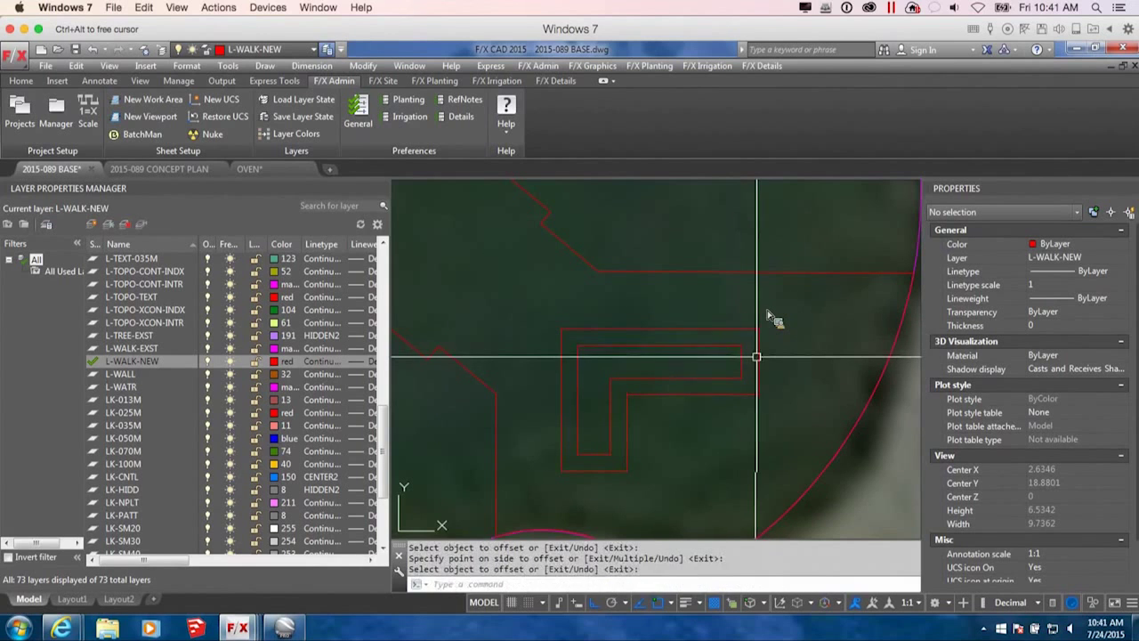
key("Return")
Explode the offset outline and erase four of its line segments.
left_click(758, 356)
type("x")
key("Return")
left_click(758, 378)
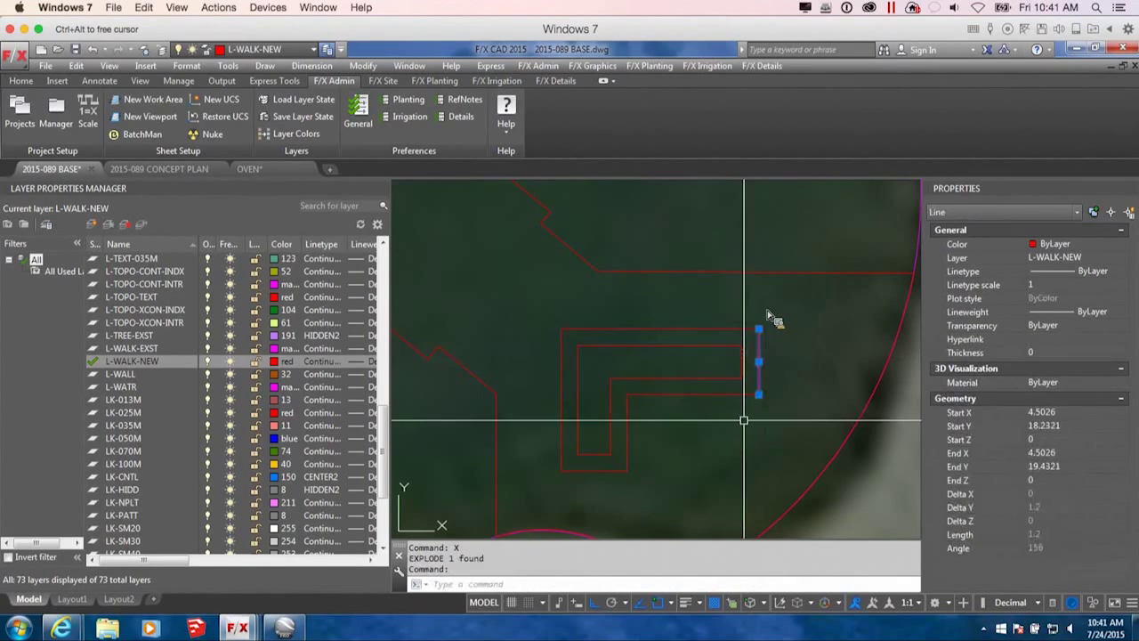
left_click(691, 395)
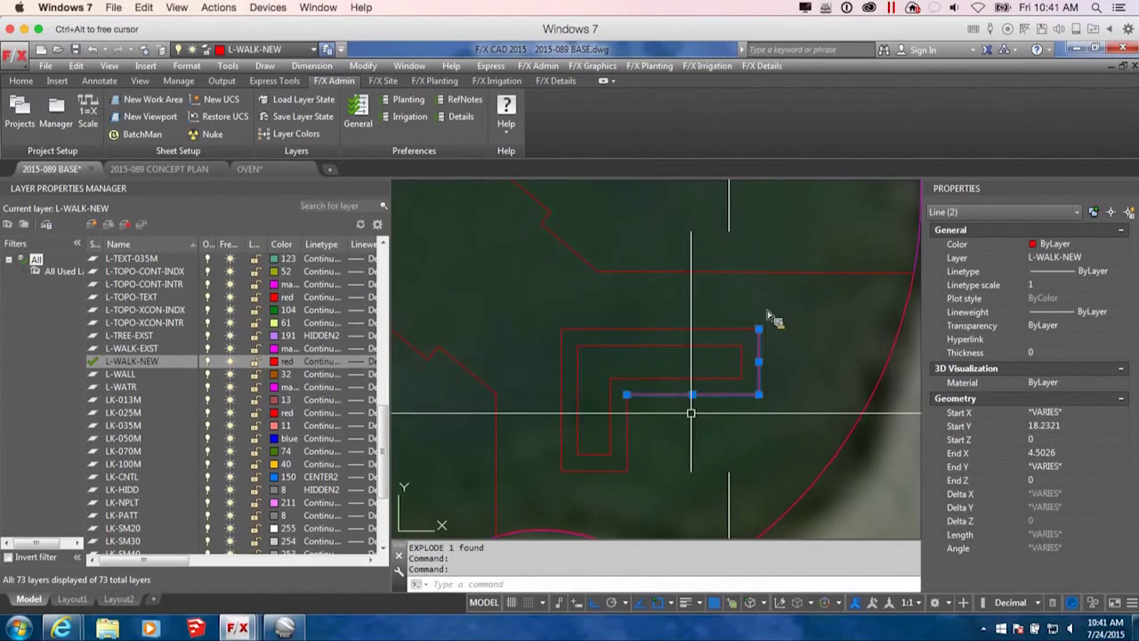
left_click(626, 434)
left_click(594, 470)
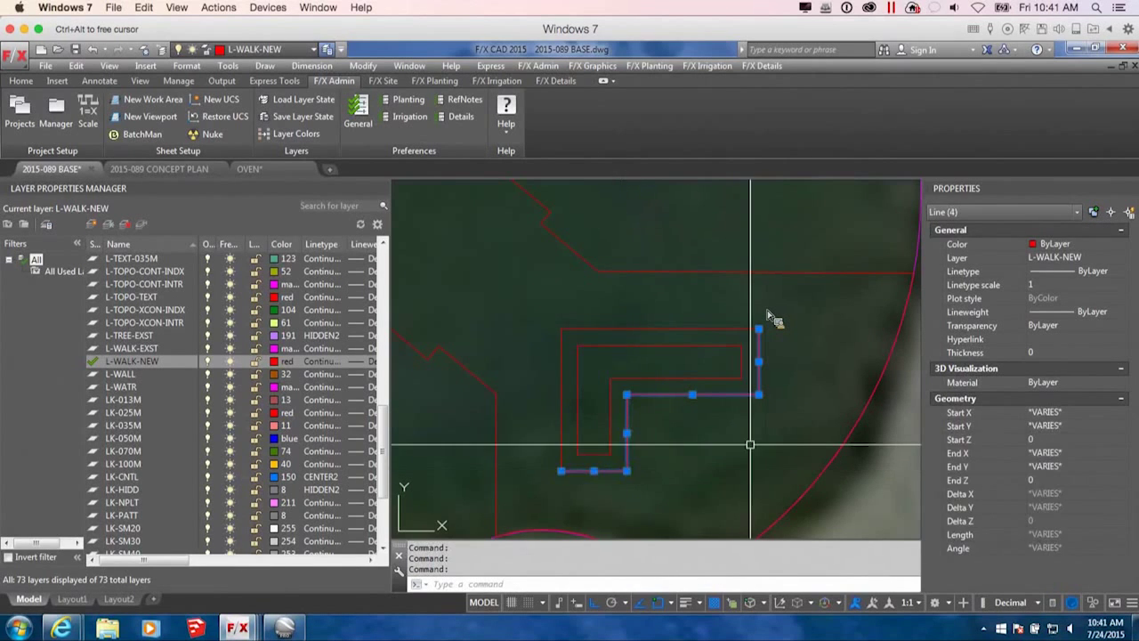
key("Delete")
Select the closed L polyline and convert its end segment to an arc.
middle_click_drag(756, 358, 813, 353)
left_click(801, 356)
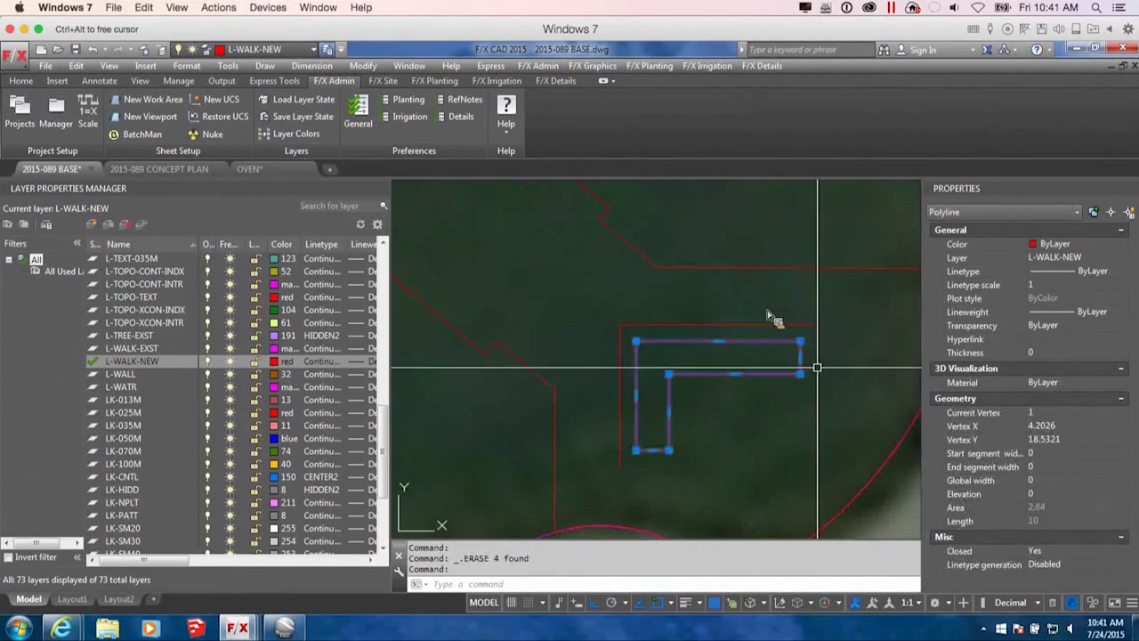
mouse_move(800, 358)
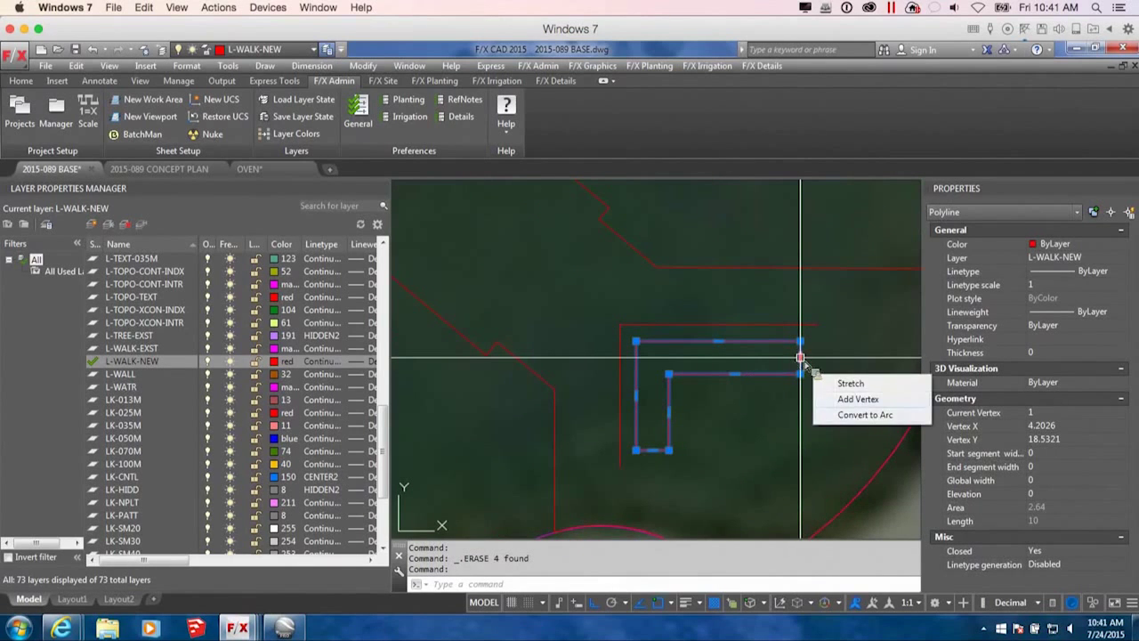
left_click(865, 415)
Make the first end a 0.3 arc, then convert the lower-left end segment to a 0.3 arc.
scroll(819, 364, "up", 2)
type(".3")
key("Return")
scroll(641, 428, "down", 2)
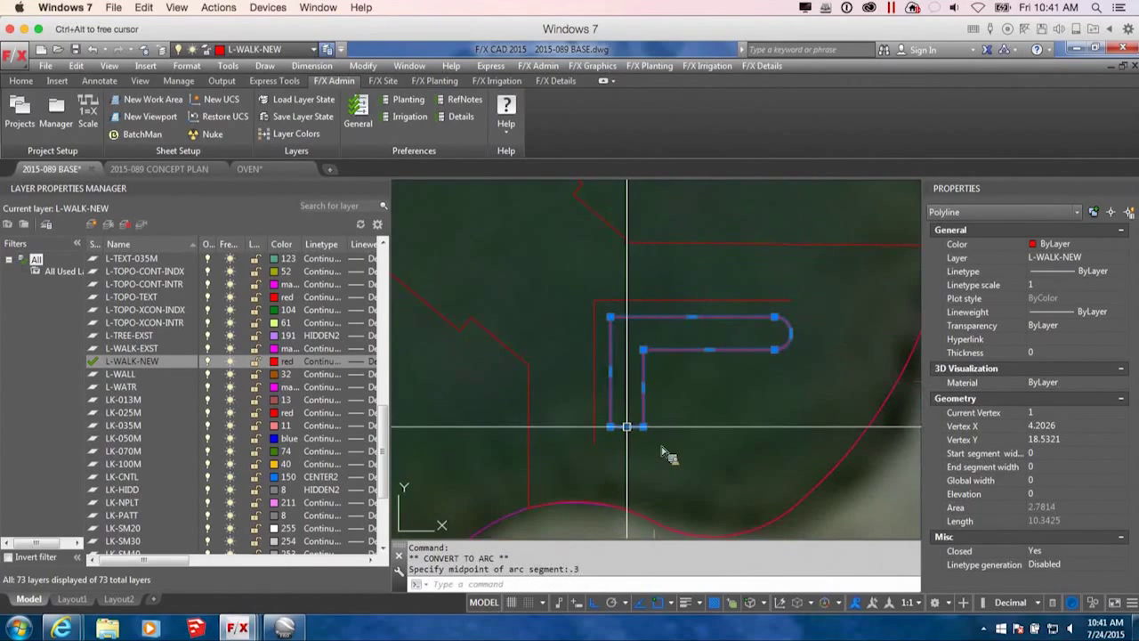
mouse_move(628, 428)
left_click(654, 482)
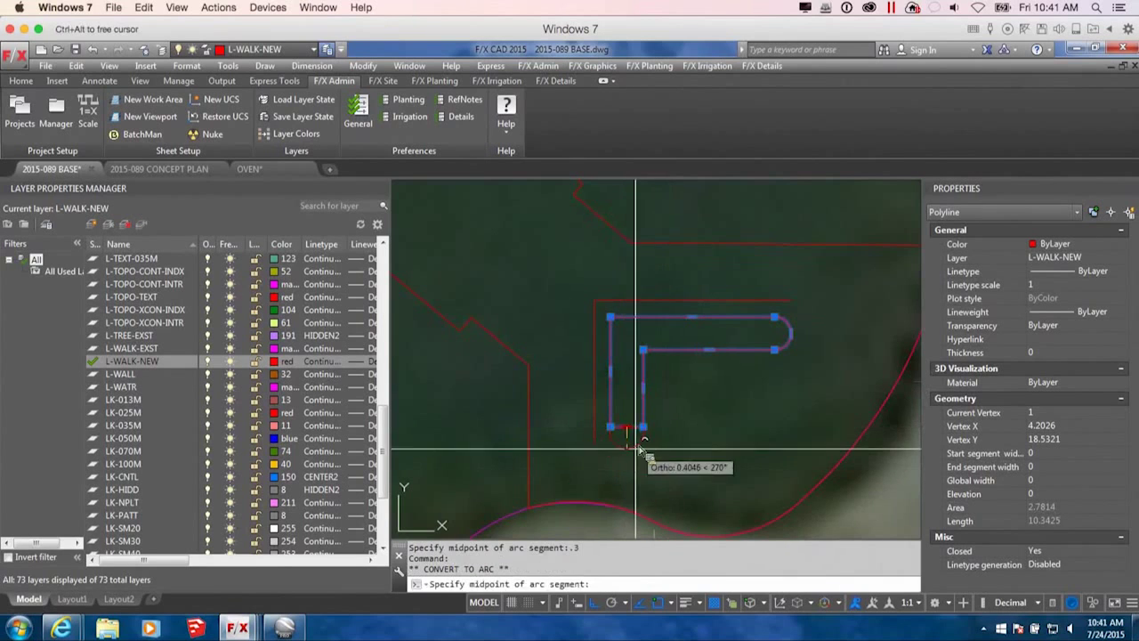
key("Return")
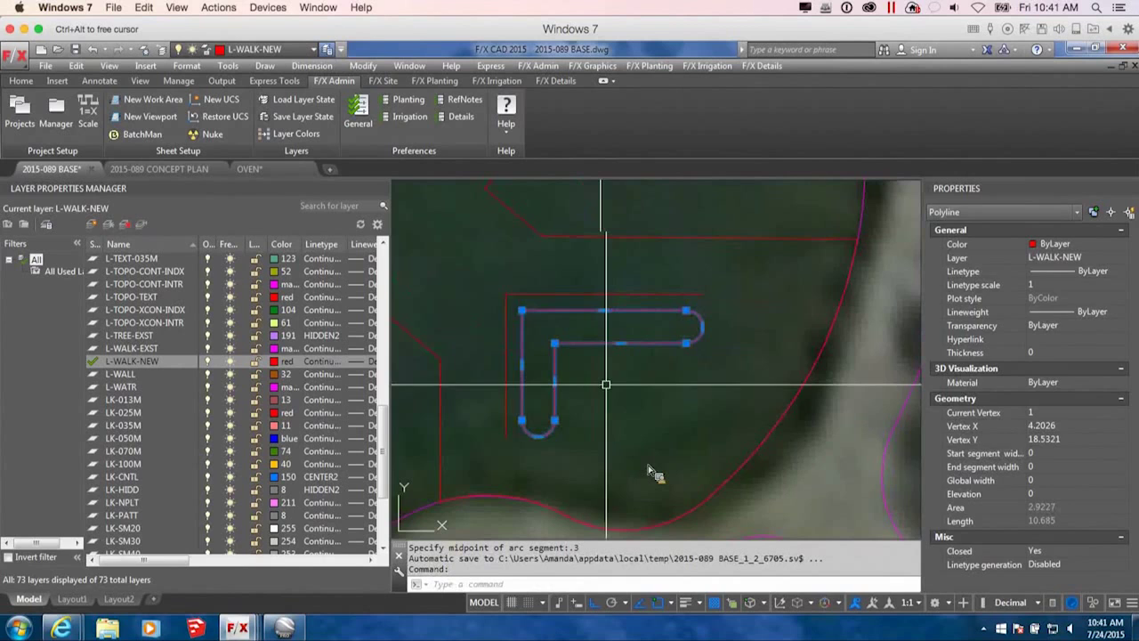
key("Escape")
Grip-stretch the outer wall's left vertical line to shorten it by 0.3.
scroll(593, 389, "right", 3)
key("Escape")
scroll(548, 423, "up", 3)
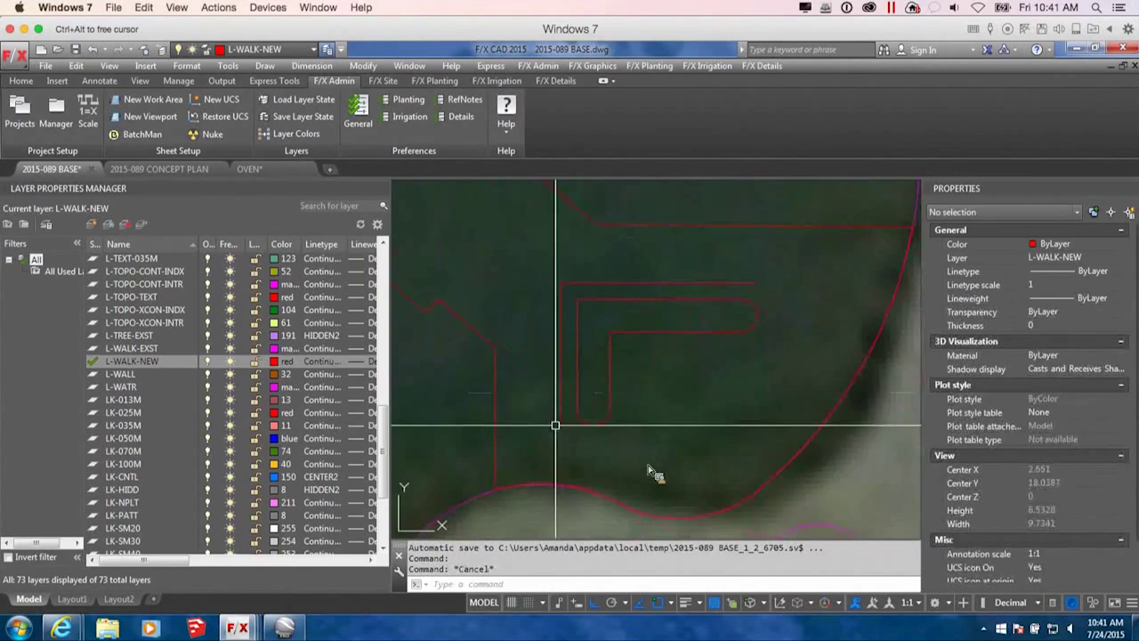
left_click(561, 407)
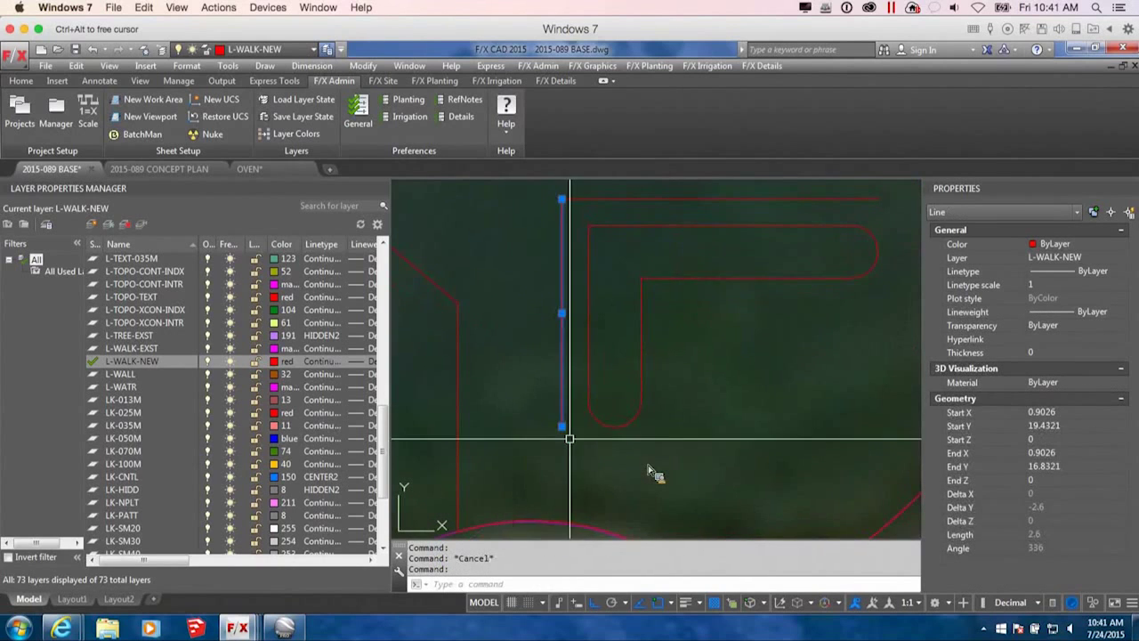
left_click(561, 426)
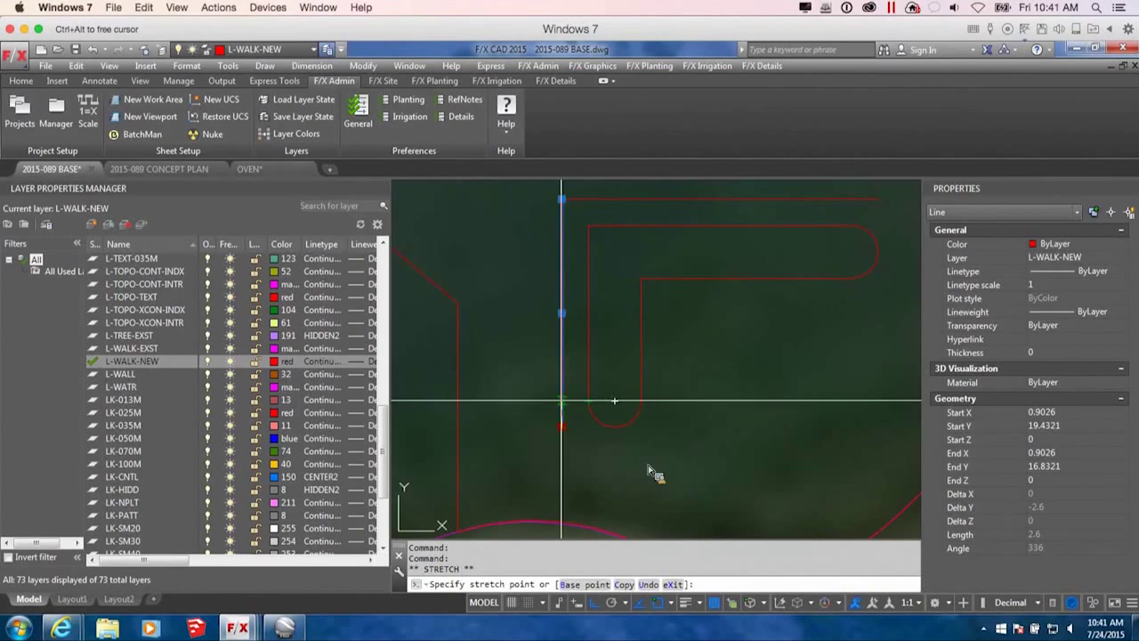
left_click(562, 397)
left_click(561, 398)
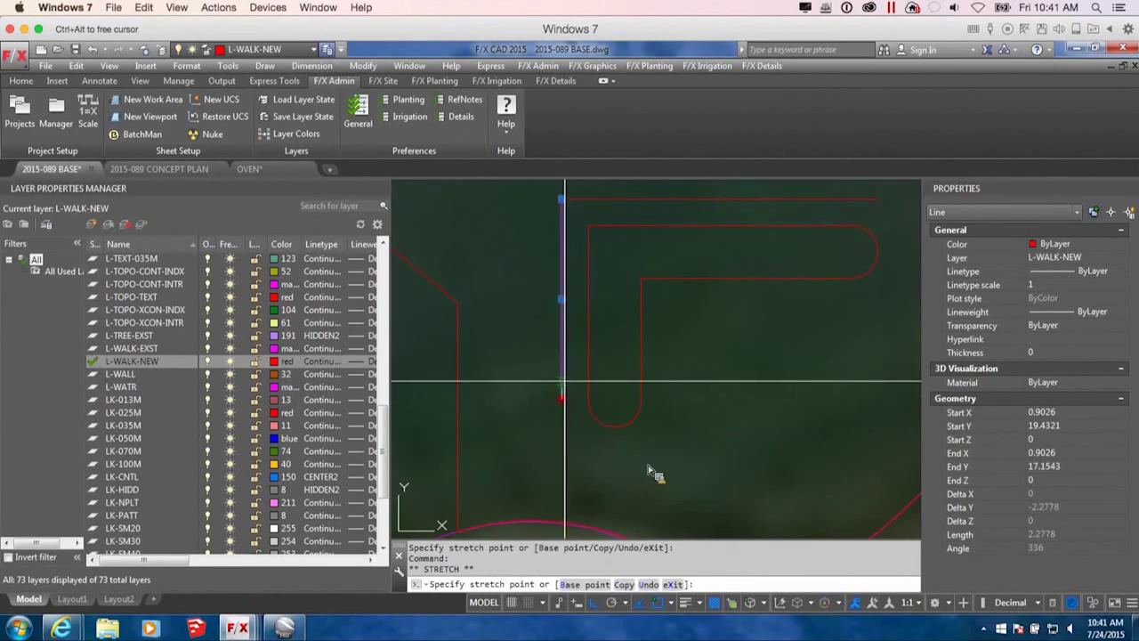
type(".3")
key("Return")
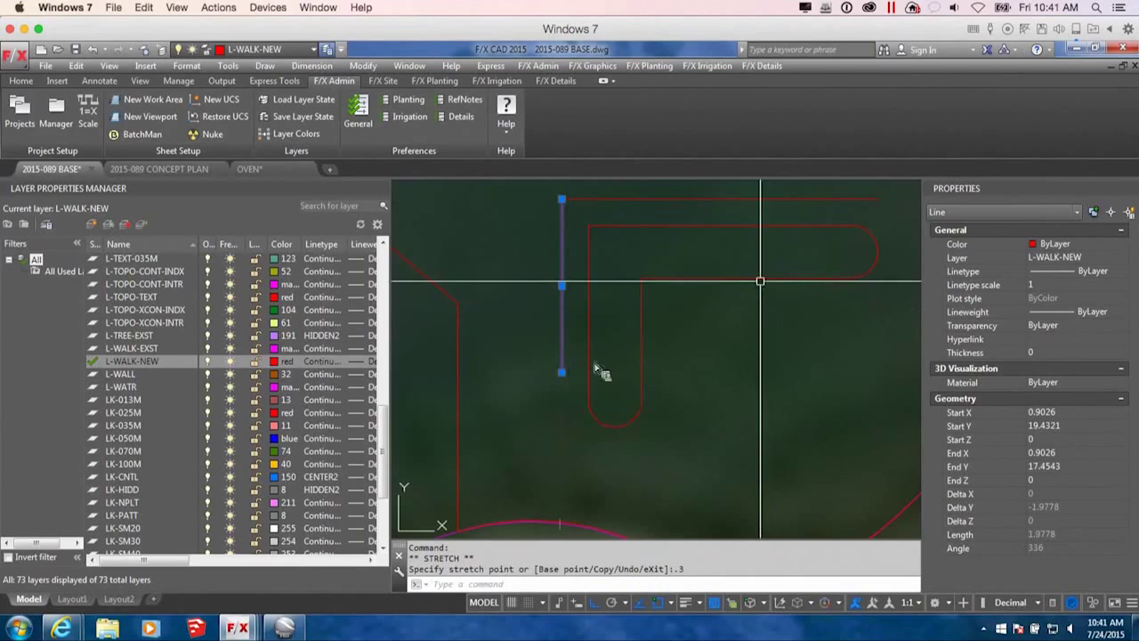
Grip-stretch the top horizontal wall line's right end back by 0.3.
middle_click_drag(602, 374, 761, 287)
left_click(721, 237)
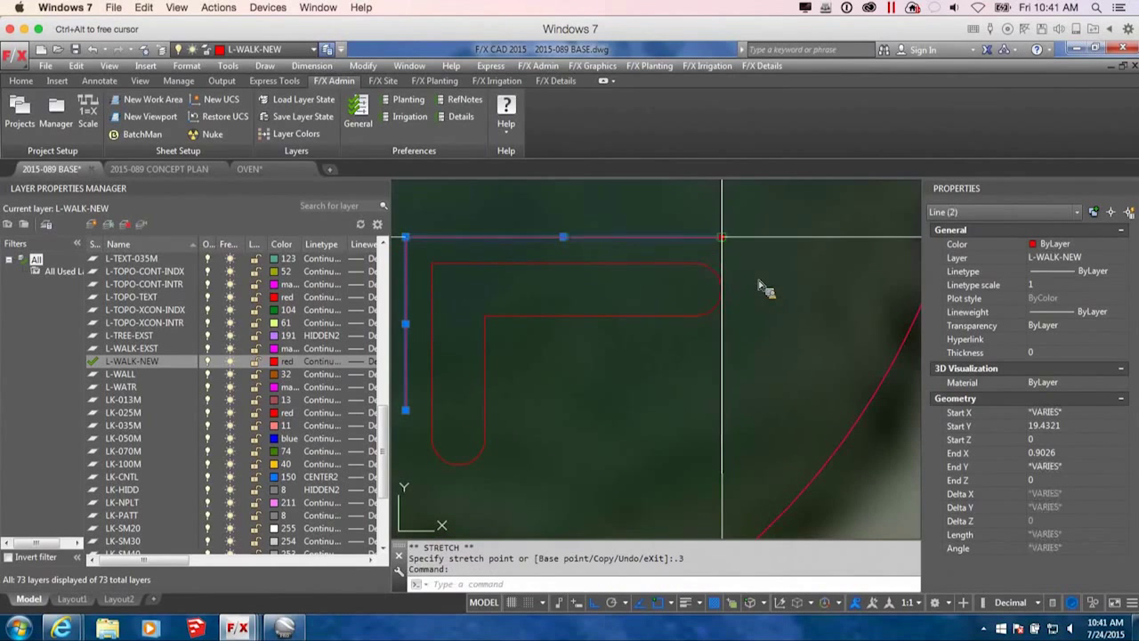
left_click(721, 236)
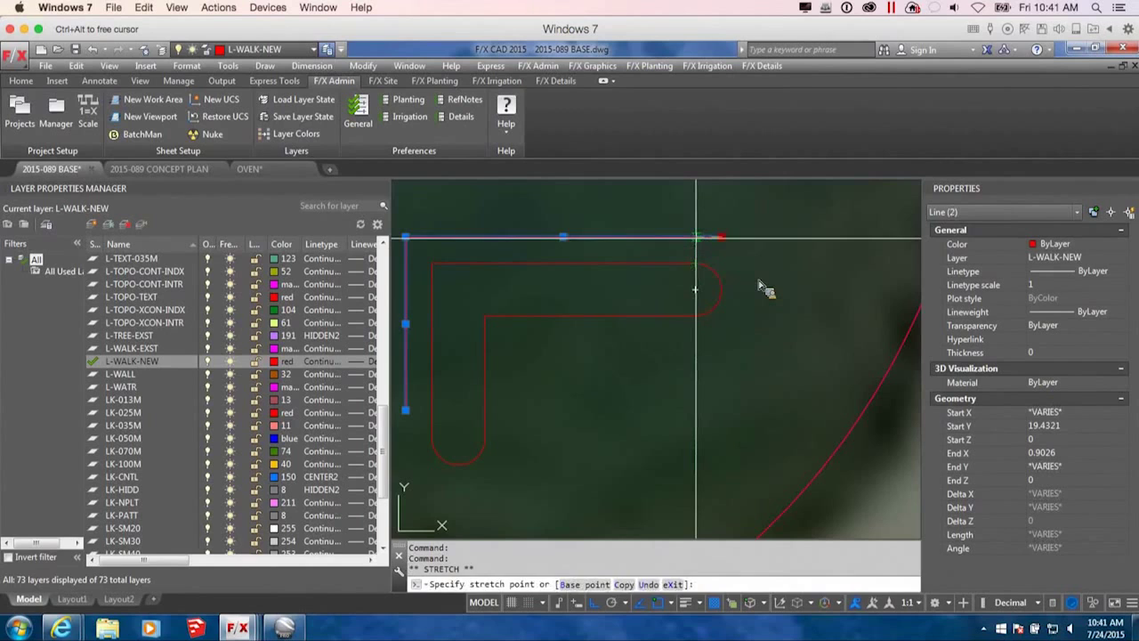
left_click(695, 236)
left_click(695, 237)
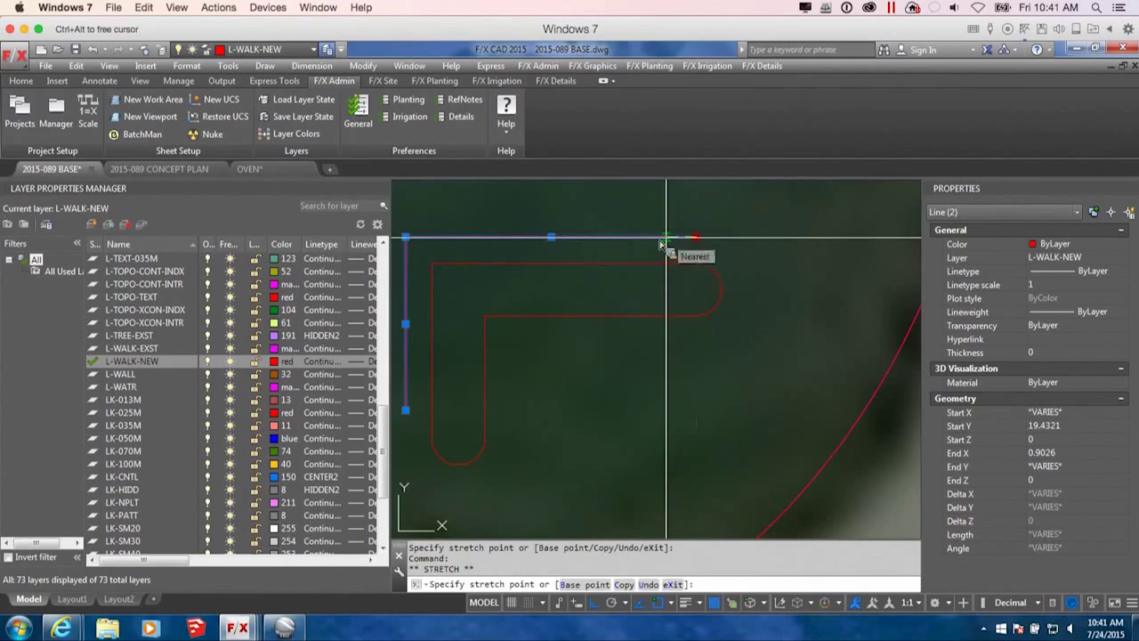
type(".3")
key("Return")
scroll(698, 260, "down", 2)
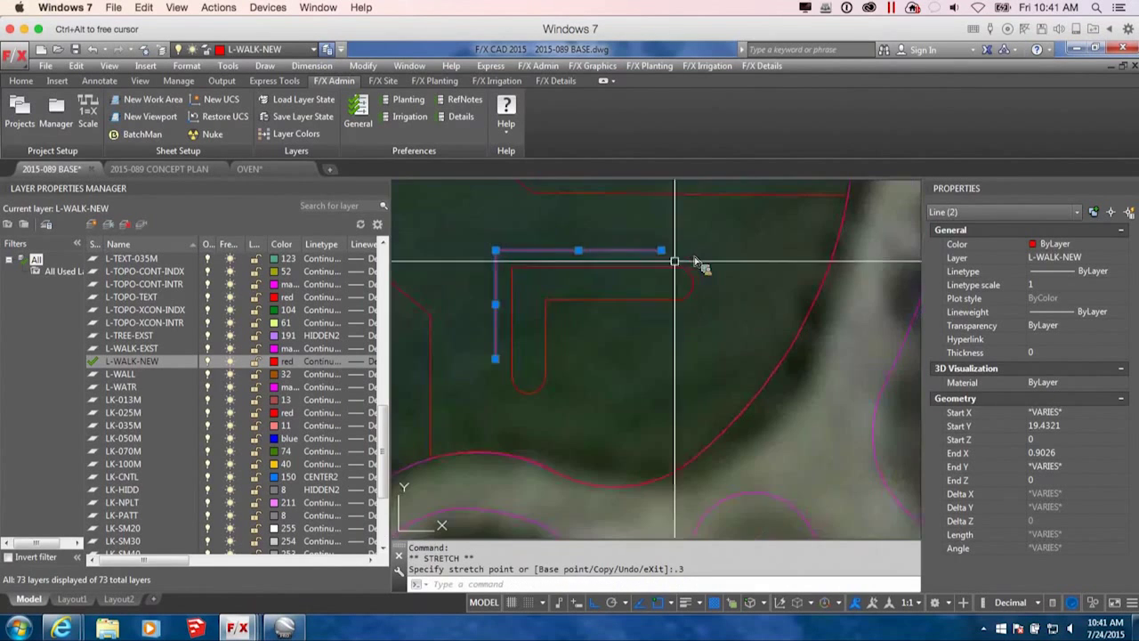
key("Escape")
Start a new polyline at the shortened line's end in arc mode.
type("pl")
key("Return")
left_click(674, 267)
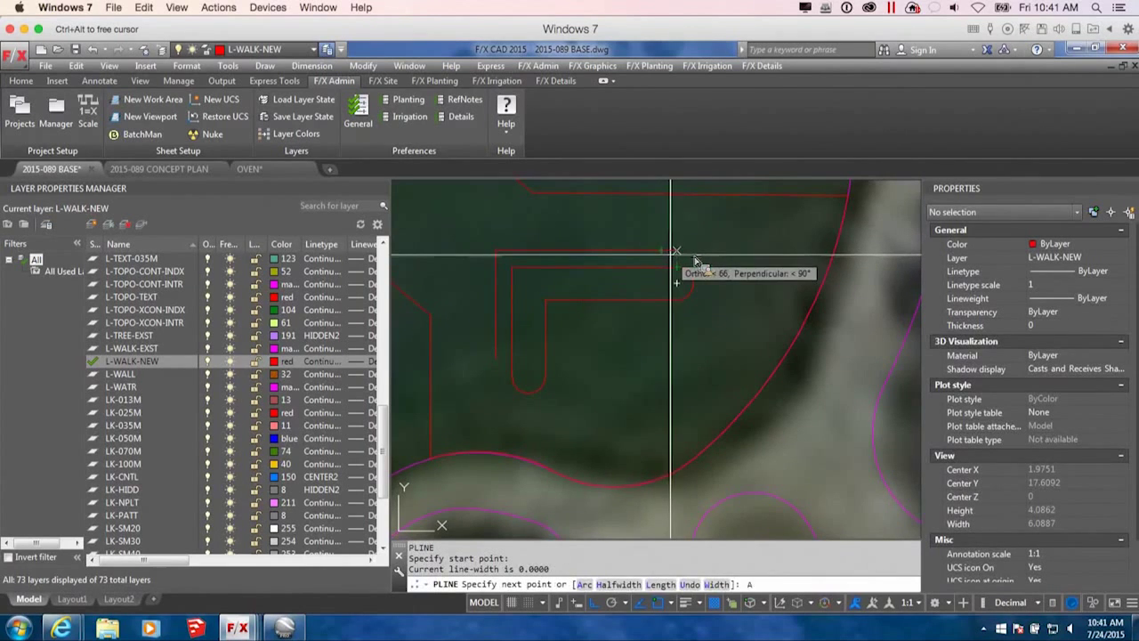
type("A")
key("Return")
scroll(697, 261, "up", 3)
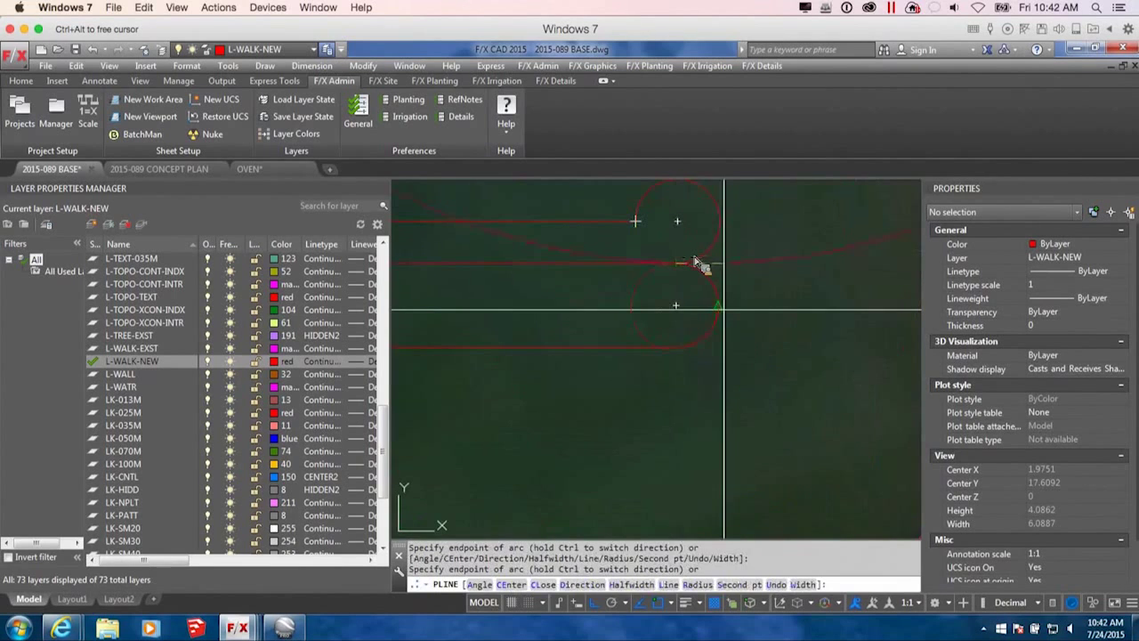
Draw an arc polyline capping the bottom-left wall end.
scroll(723, 310, "down", 3)
key("Return")
key("Return")
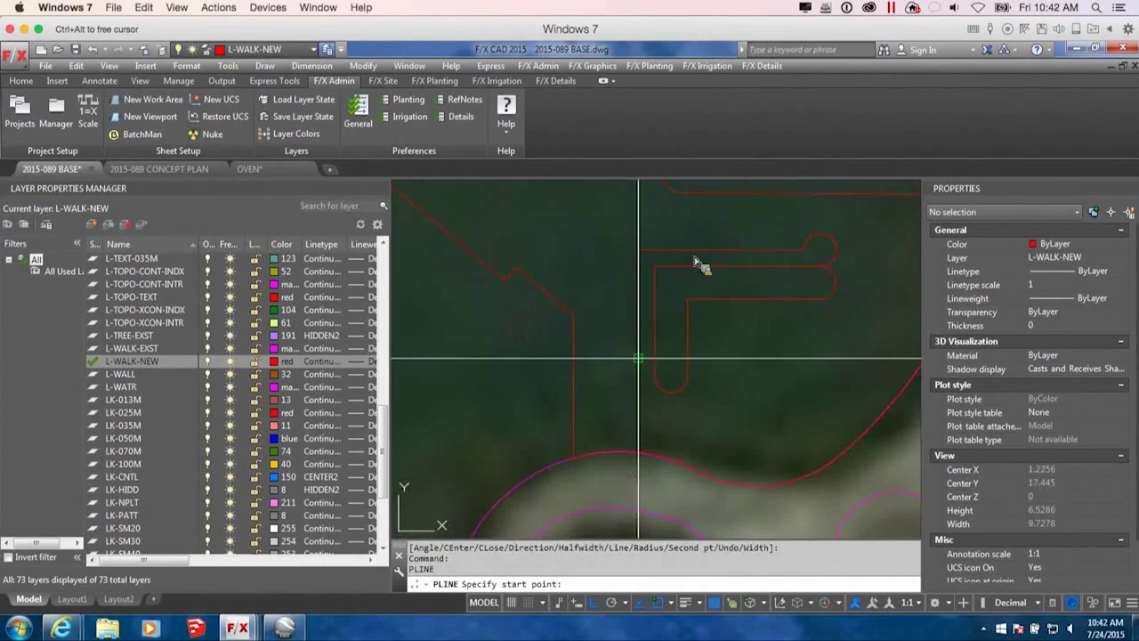
left_click(638, 358)
type("A")
key("Return")
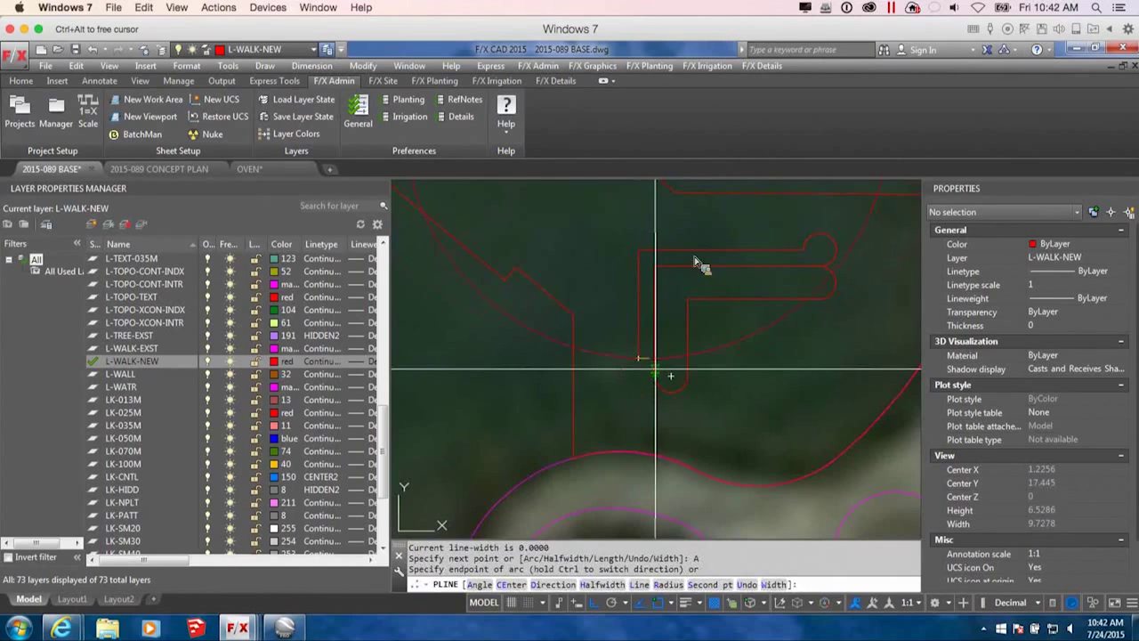
scroll(655, 368, "up", 4)
left_click(596, 392)
key("Return")
With Osnap off, grip-edit the bottom-left arc onto the wall line and adjust its curvature.
left_click(614, 381)
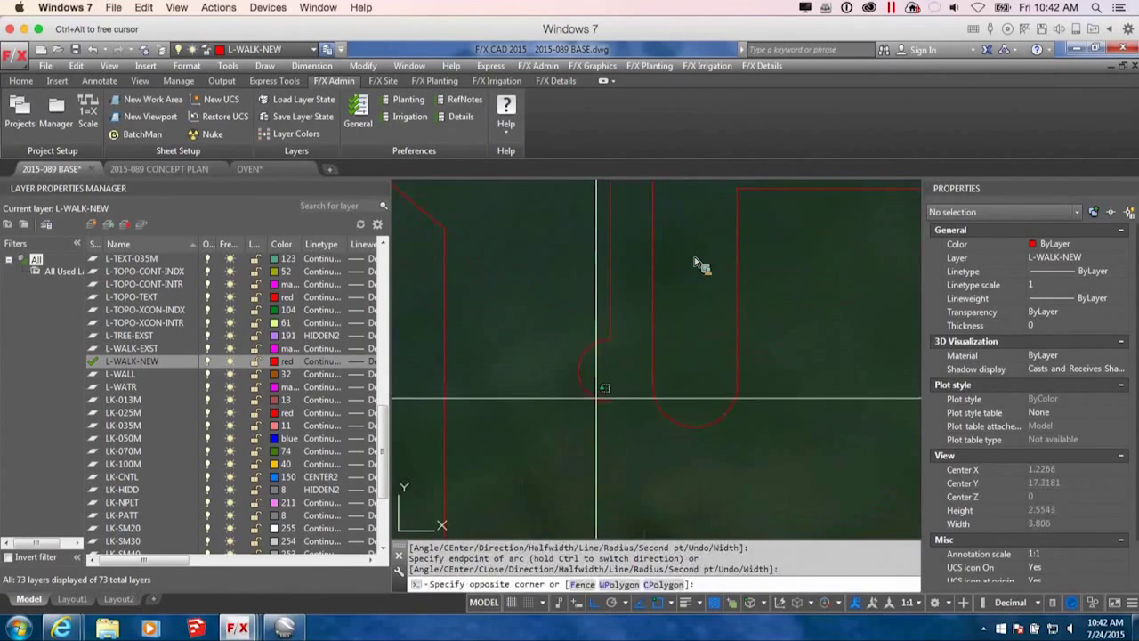
left_click(605, 402)
left_click(610, 401)
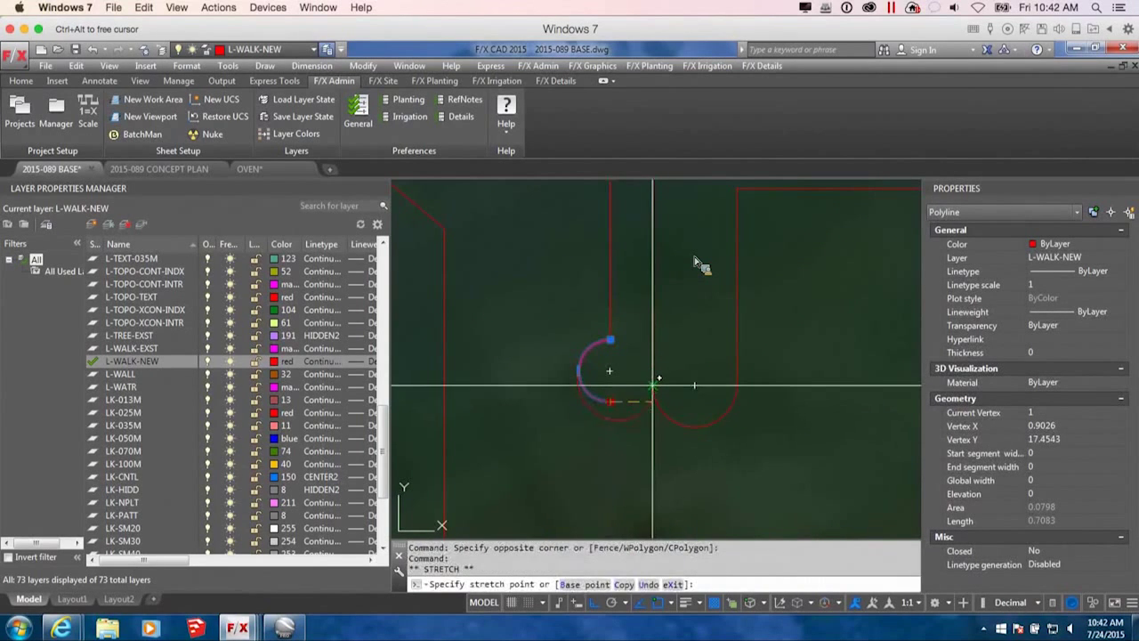
left_click(654, 384)
left_click(587, 392)
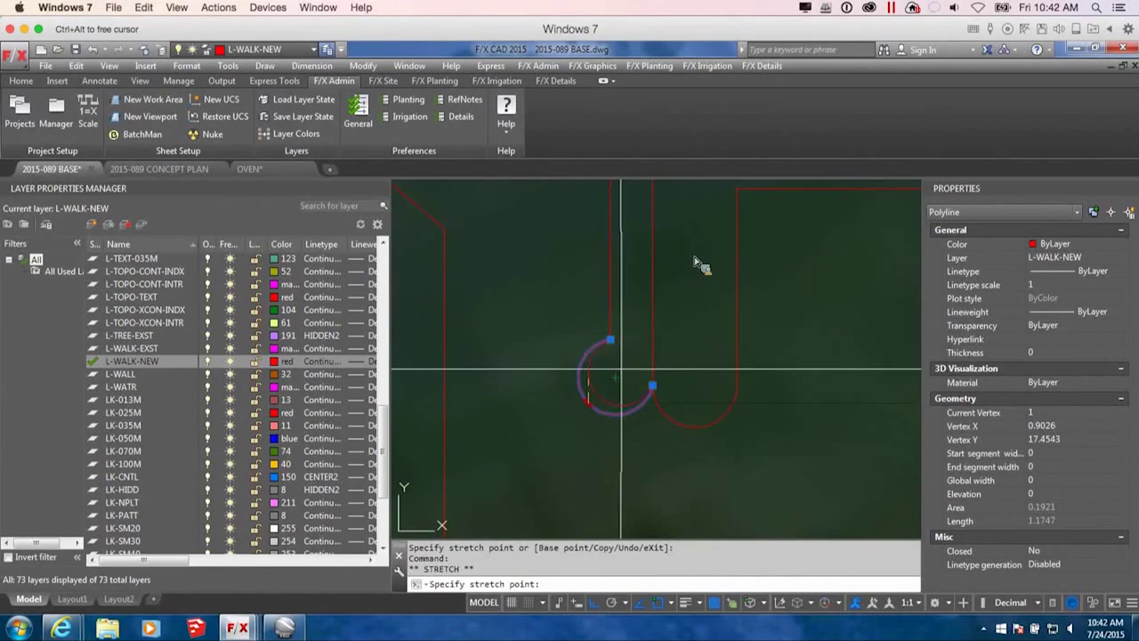
key("F3")
scroll(619, 405, "up", 3)
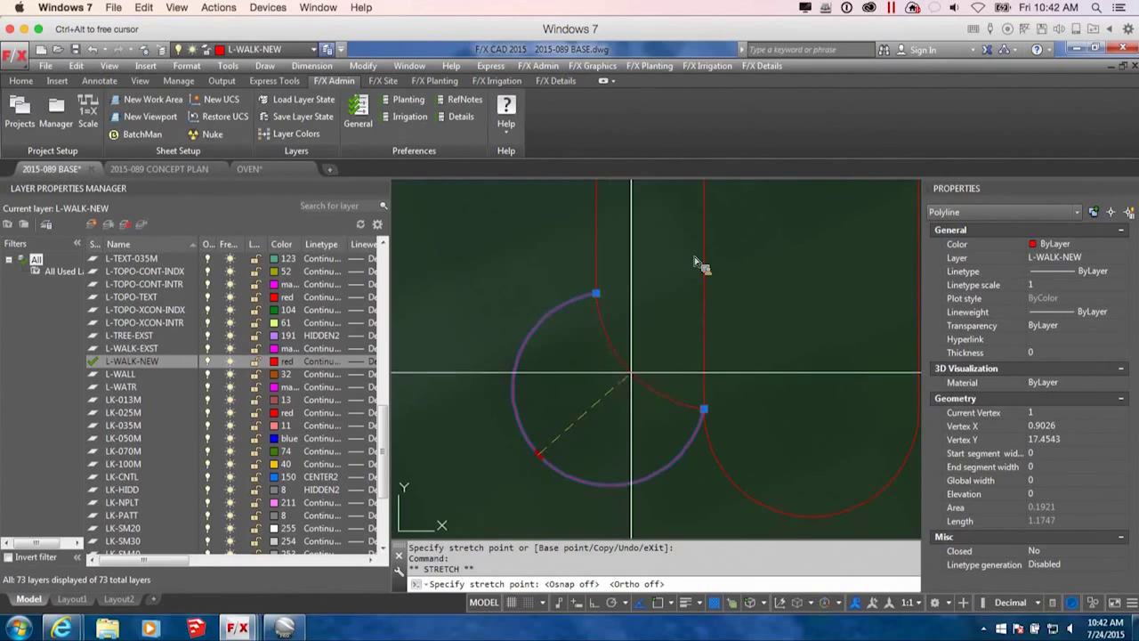
left_click(630, 372)
scroll(794, 263, "down", 5)
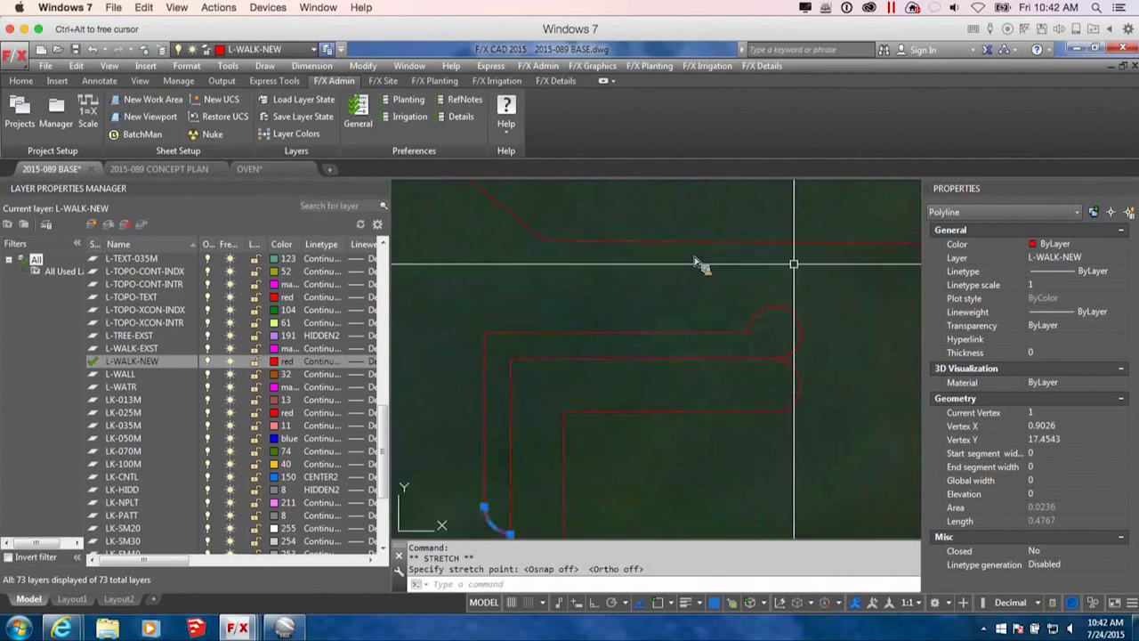
scroll(774, 338, "up", 5)
Reshape the upper arc's curvature using its grip.
left_click(762, 325)
scroll(755, 373, "up", 3)
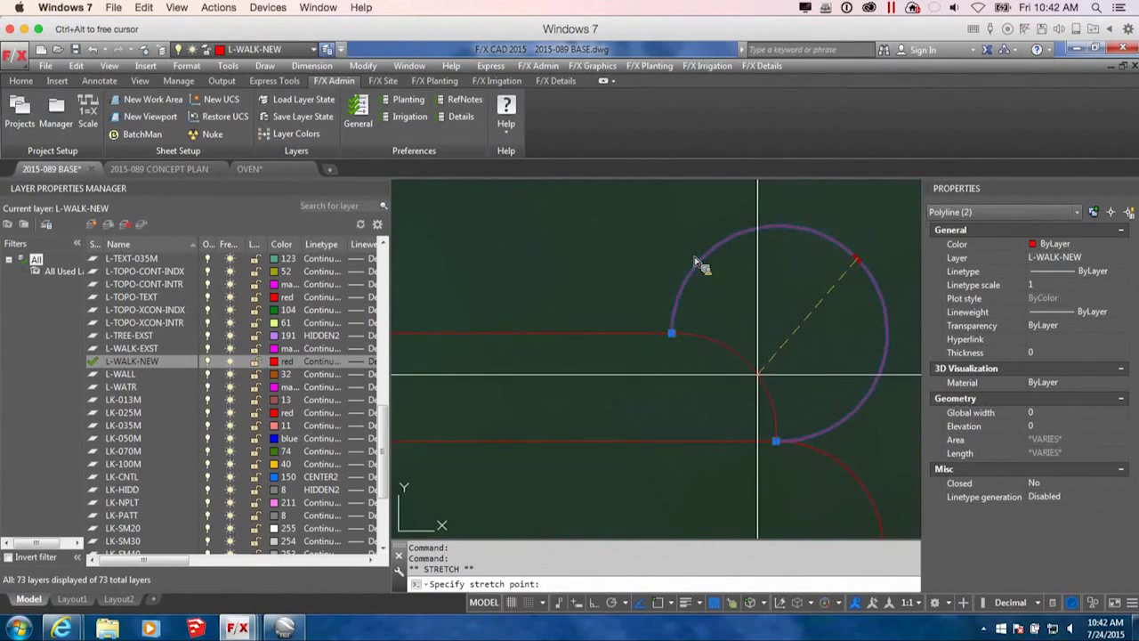
left_click(757, 374)
scroll(795, 368, "down", 3)
middle_click_drag(795, 369, 809, 388)
scroll(809, 387, "up", 4)
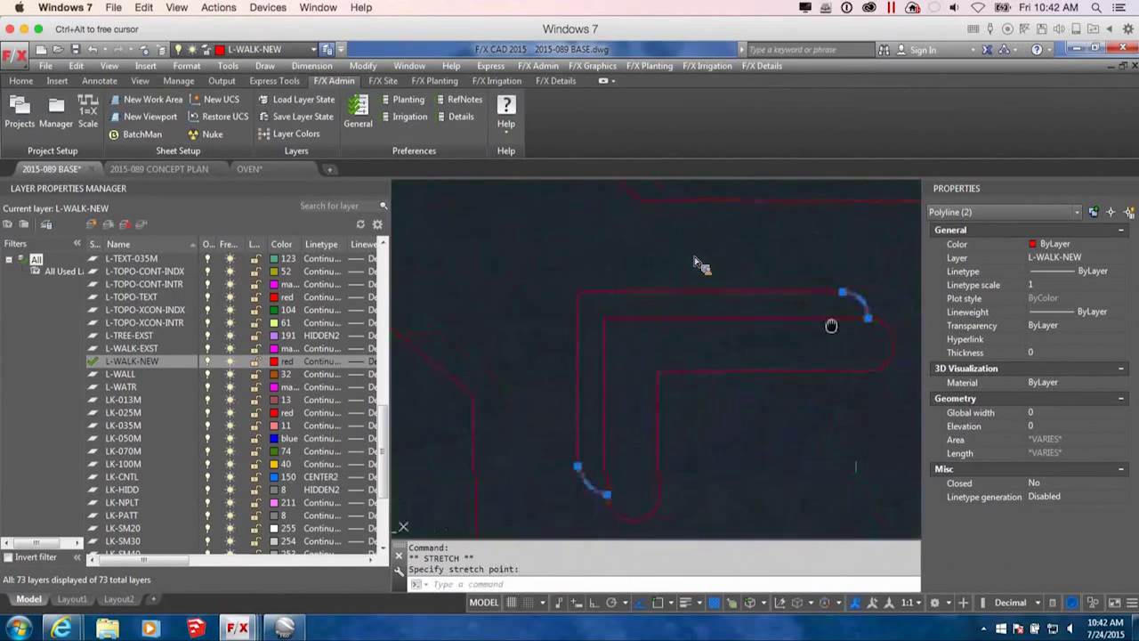
Select the upper-right corner arc to move it.
left_click(828, 292)
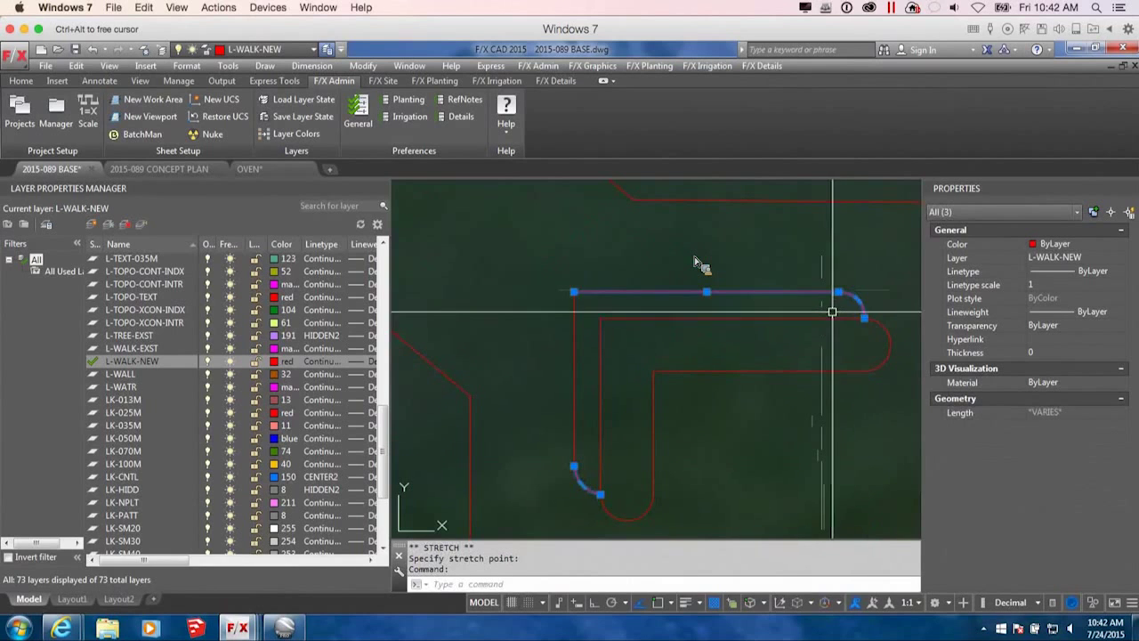
key("Escape")
key("Escape")
left_click(858, 301)
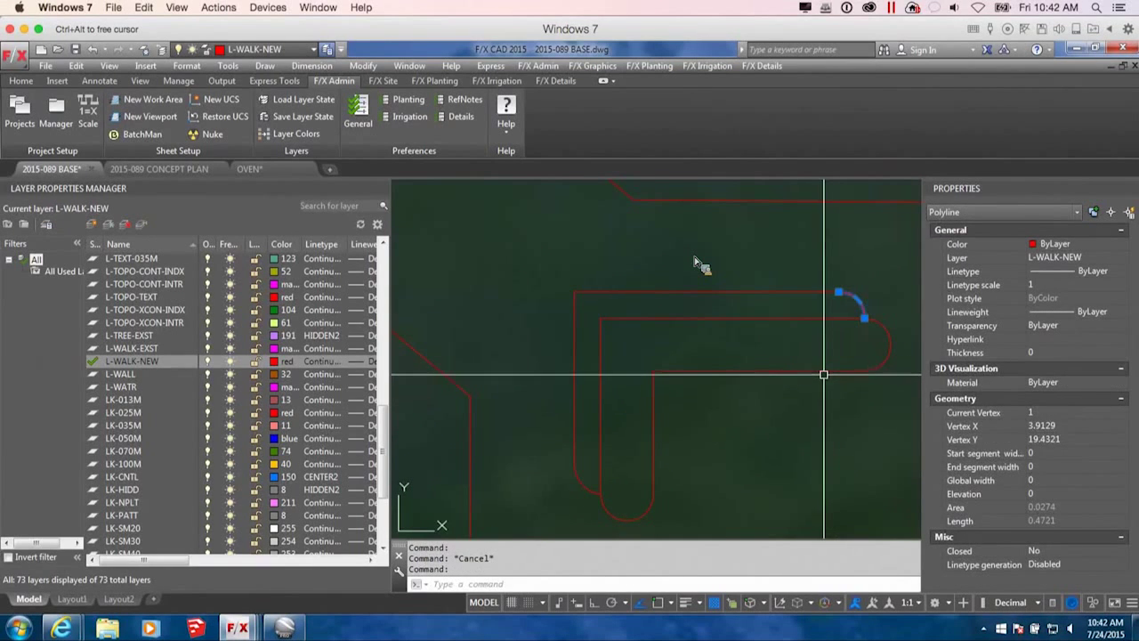
type("m")
key("Return")
Move the corner arc 1 unit left with Ortho on.
left_click(867, 296)
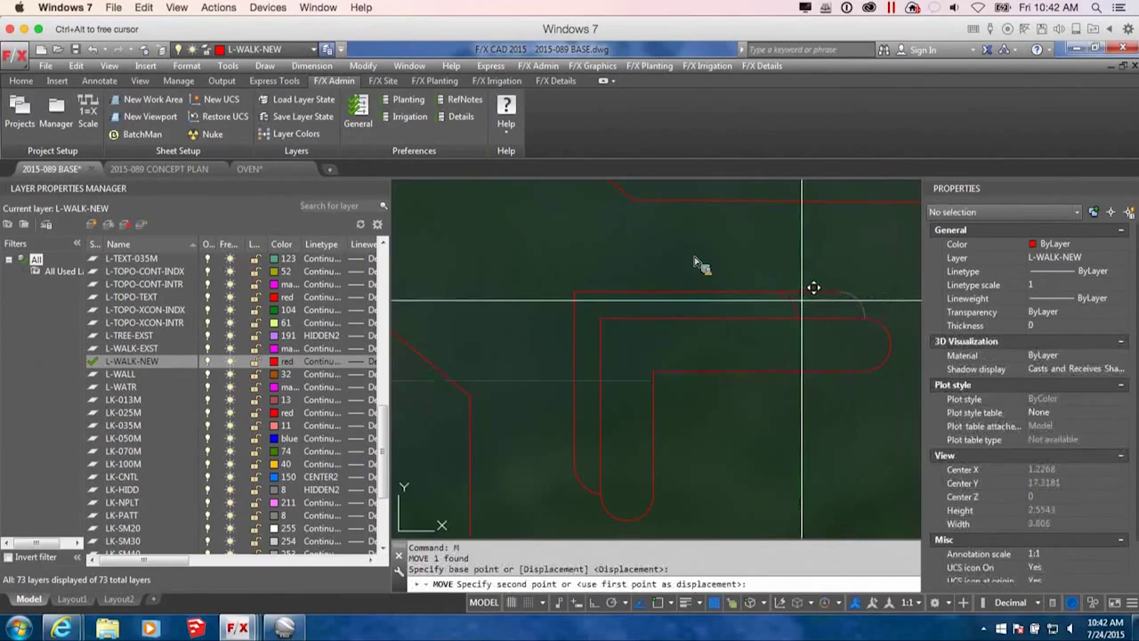
key("F8")
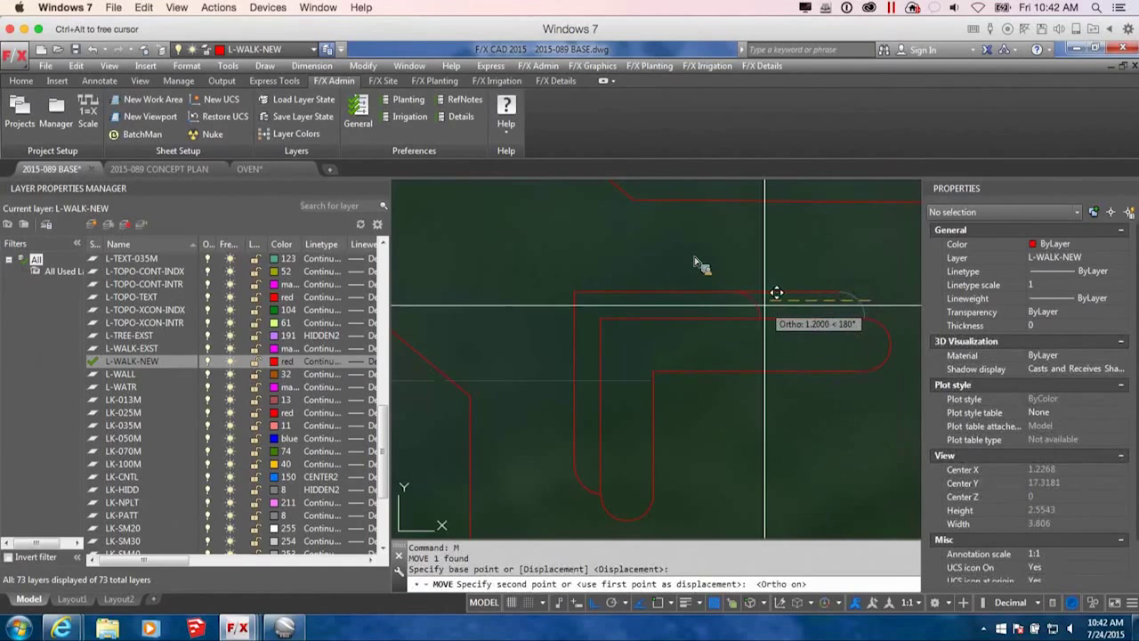
type("1")
key("Return")
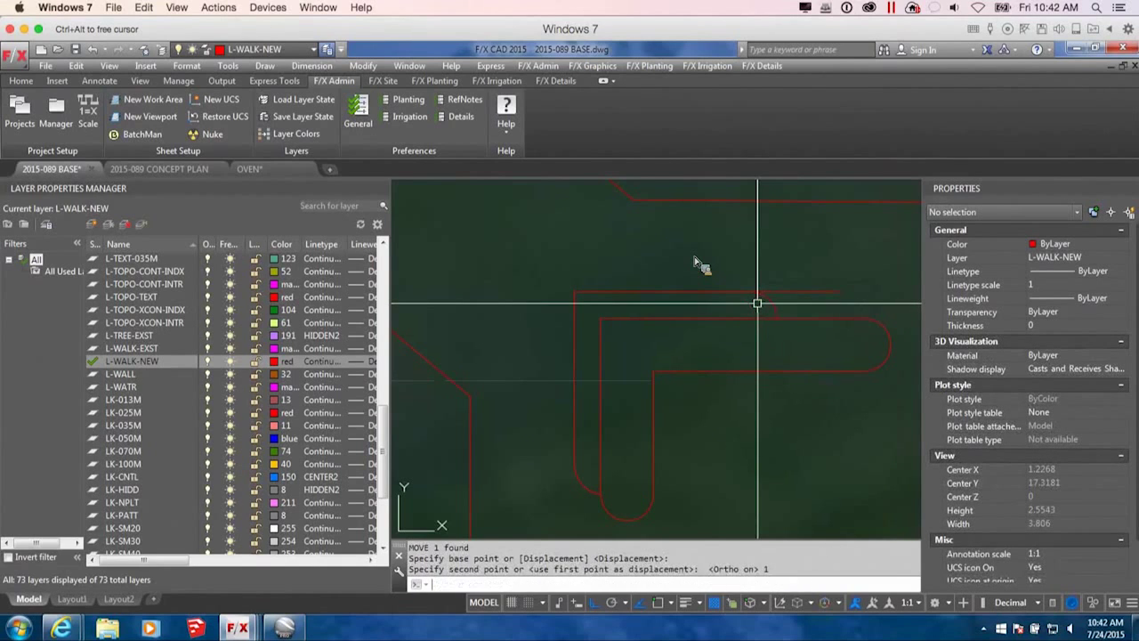
Stretch the top line's right end 1 unit left so it meets the arc.
left_click(831, 291)
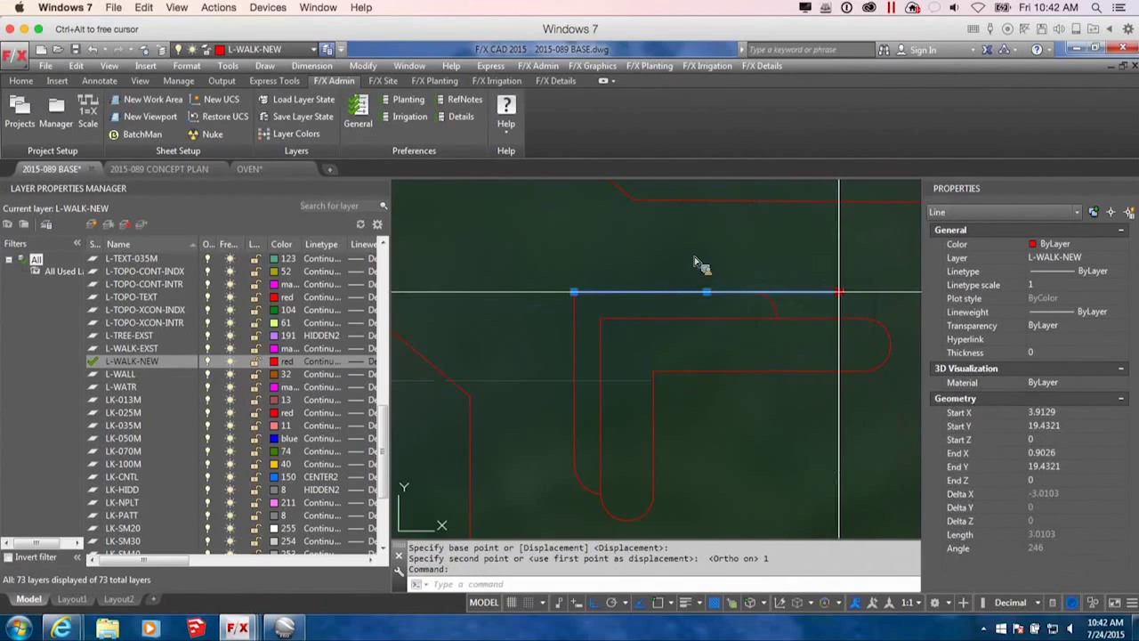
left_click(839, 291)
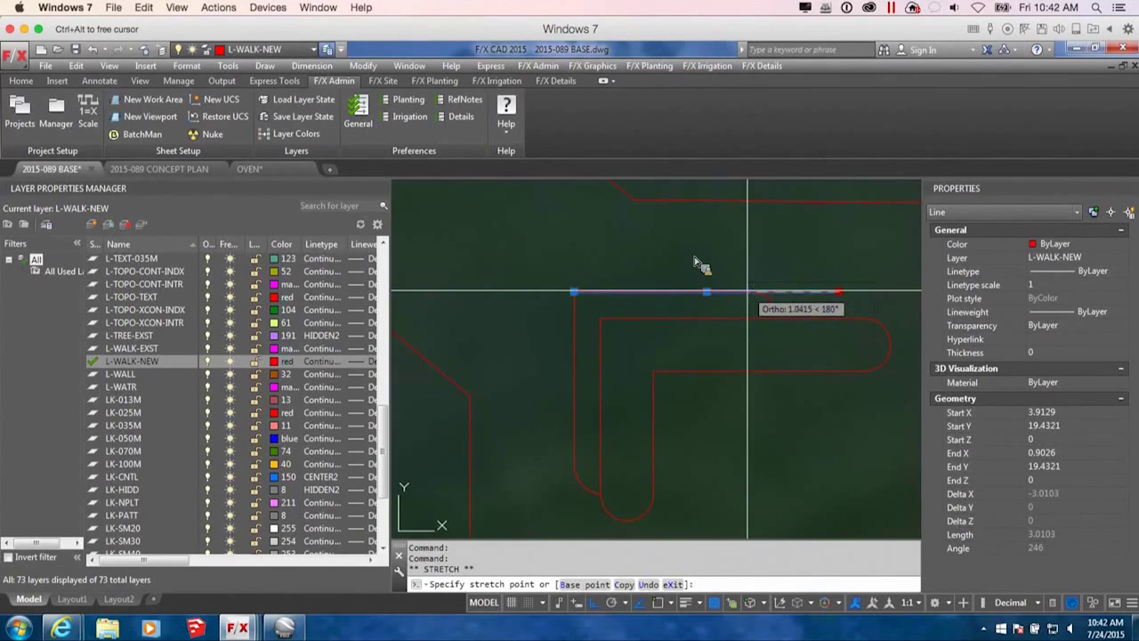
key("F3")
type("1")
key("Return")
key("Escape")
left_click(771, 304)
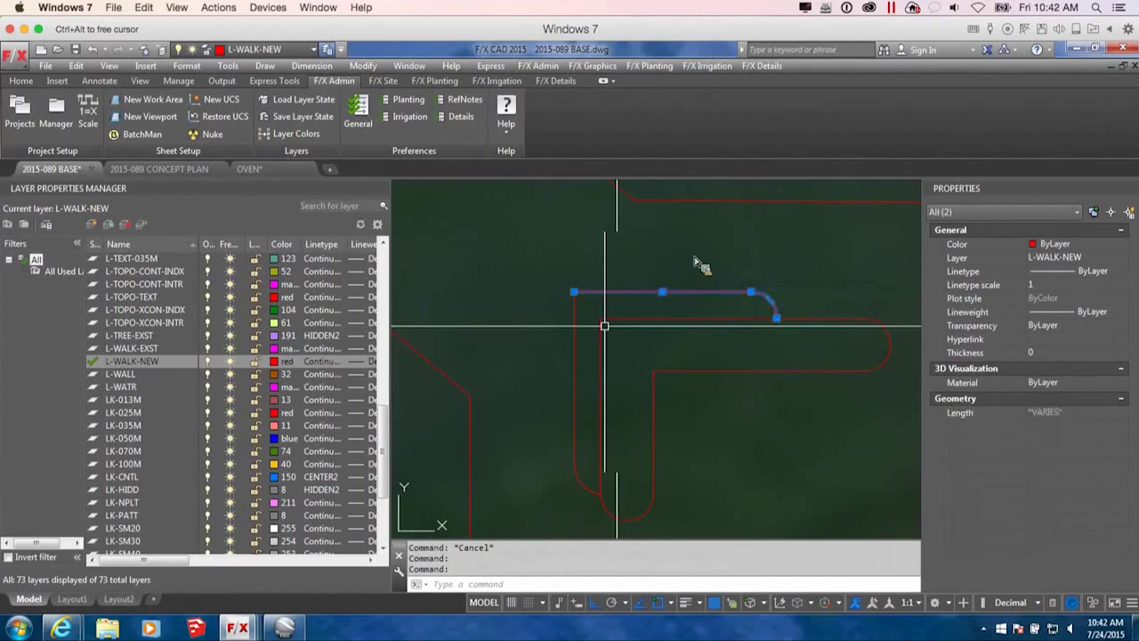
key("Escape")
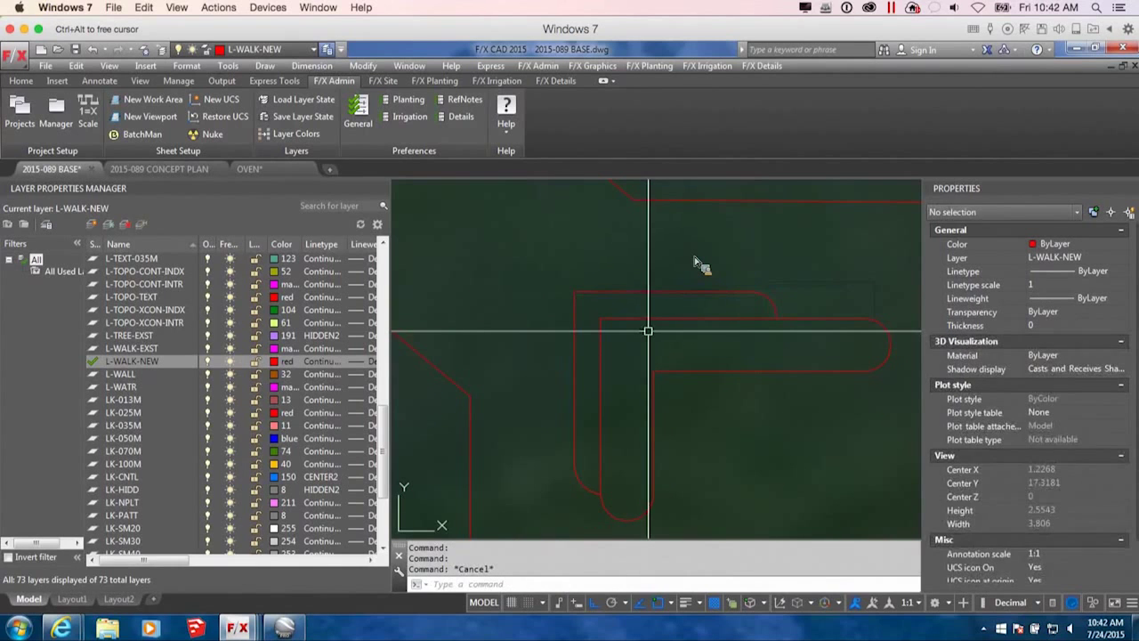
Check that the top line is now 2.0103 long.
left_click(659, 292)
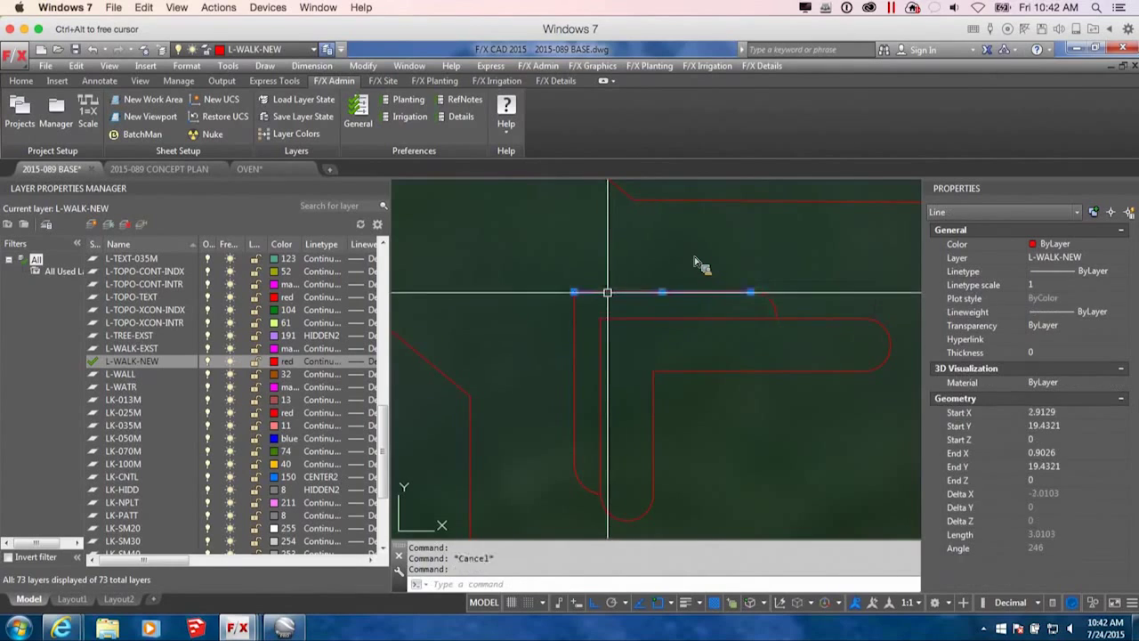
key("Escape")
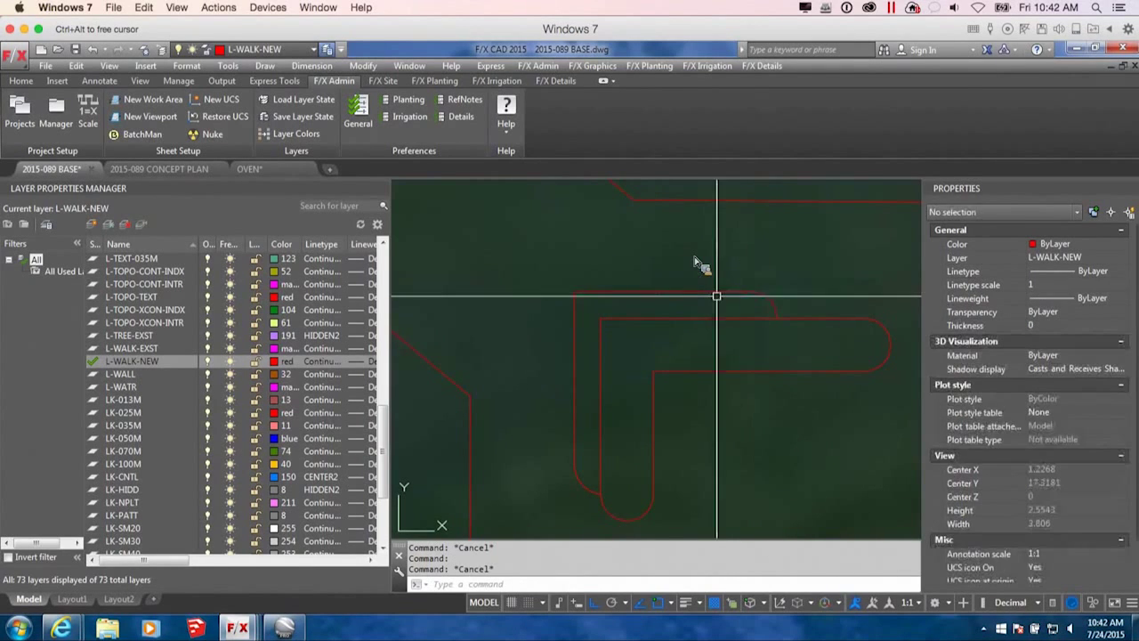
type("pedit")
key("Return")
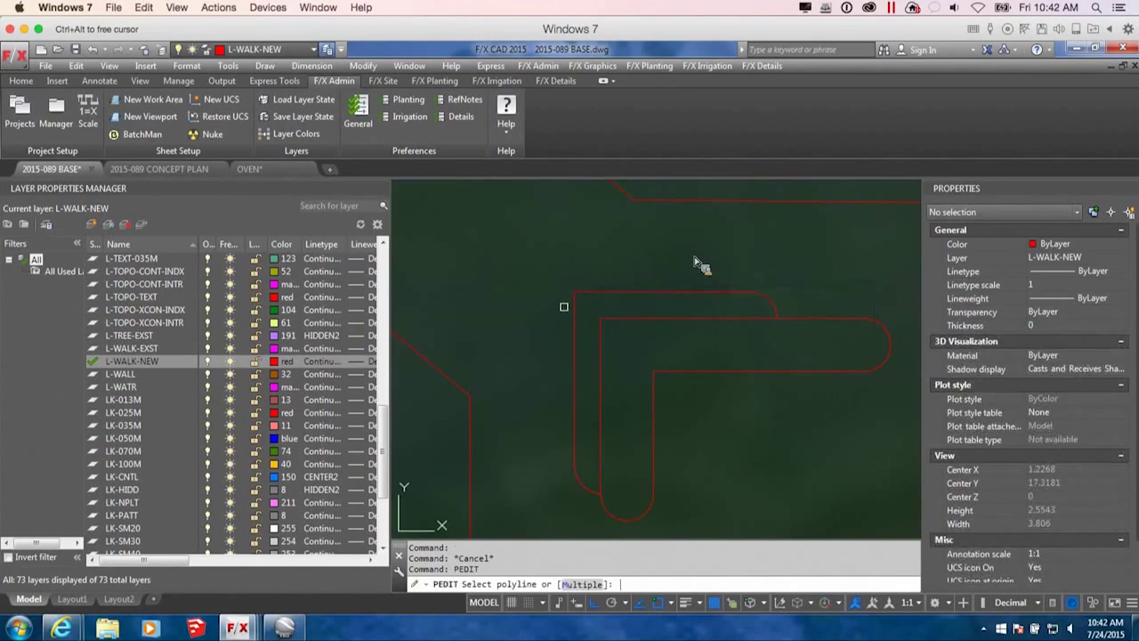
With PEDIT Multiple, select the wall's top line, corner arc, left side and rounded bottom end.
left_click(771, 301)
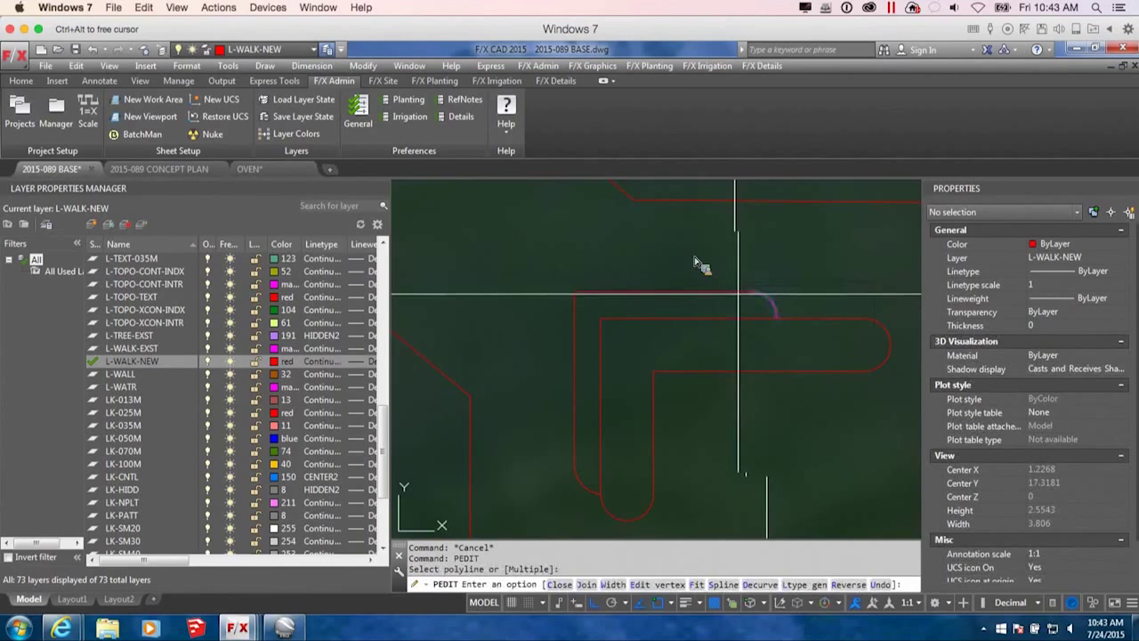
key("Escape")
type("pe")
key("Return")
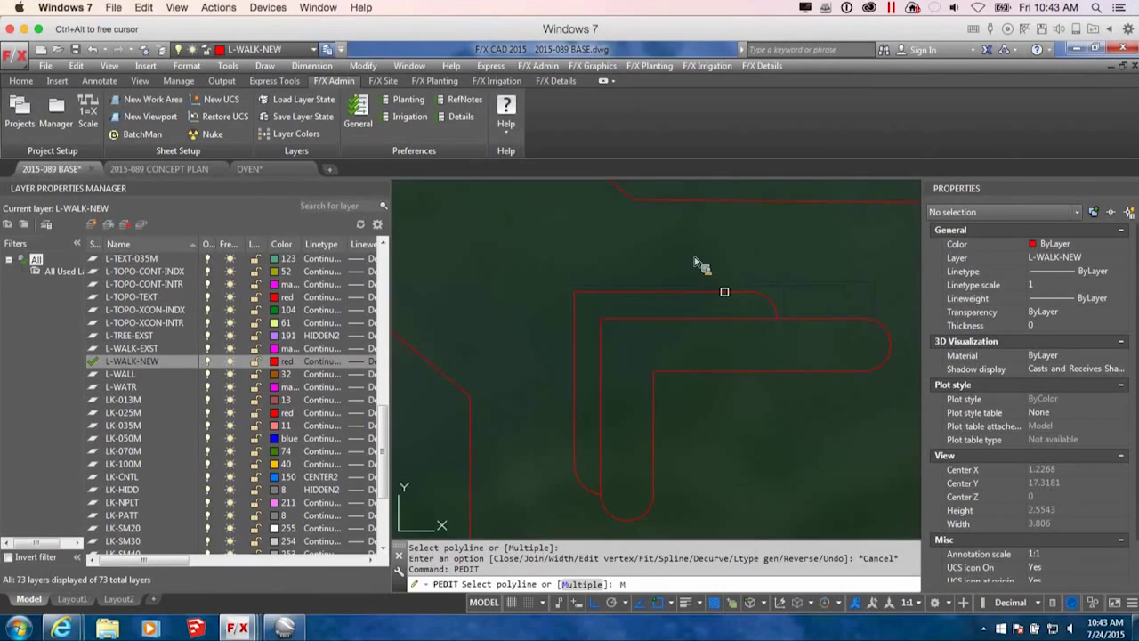
type("M")
key("Return")
left_click(769, 294)
left_click(735, 293)
left_click(576, 319)
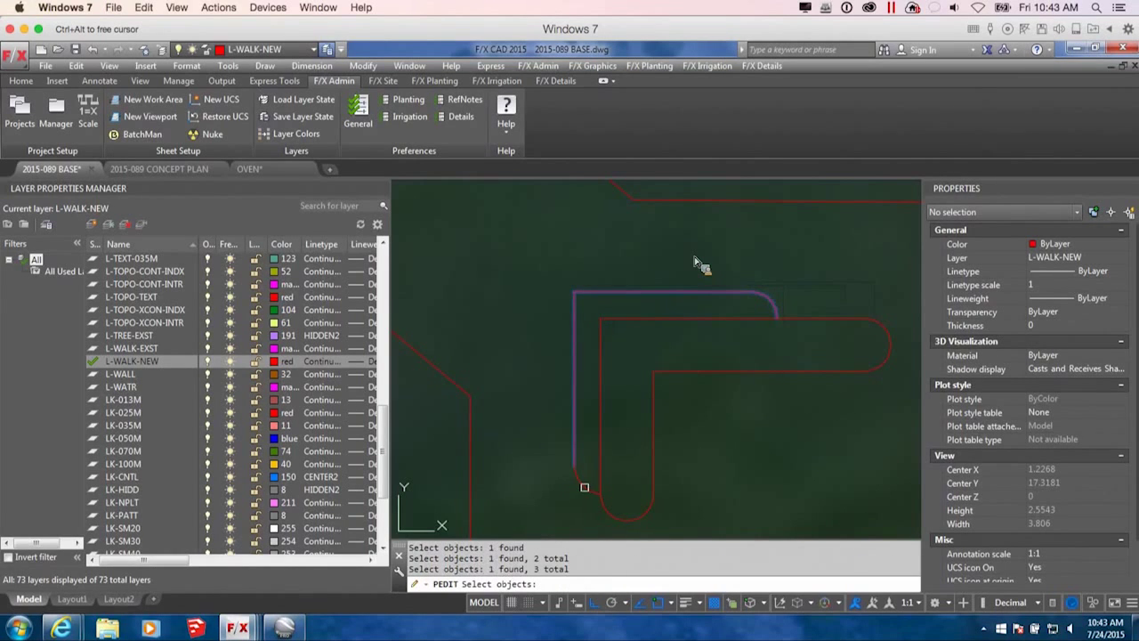
left_click(585, 488)
key("Return")
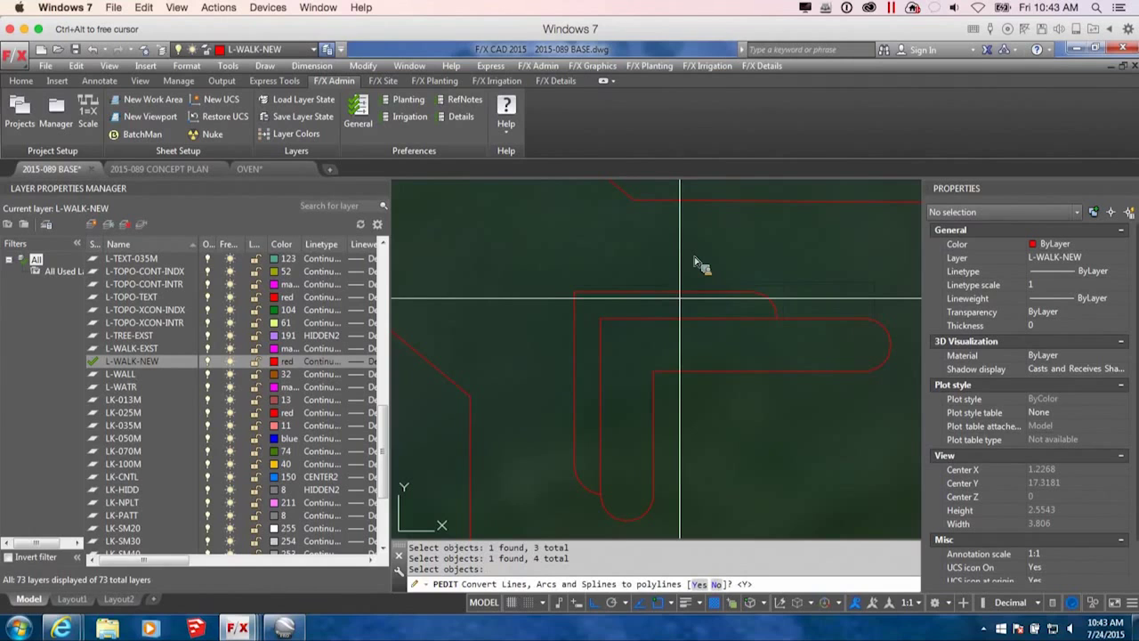
Convert the pieces to polylines, join them at the default fuzz distance, and check the result.
type("Y")
key("Return")
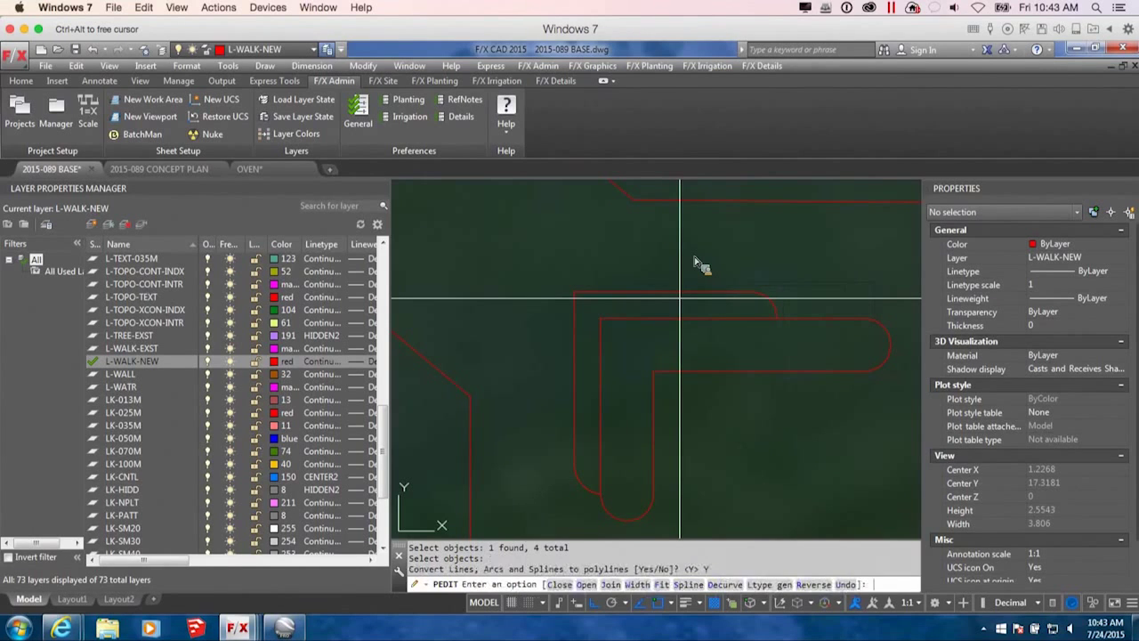
type("J")
key("Return")
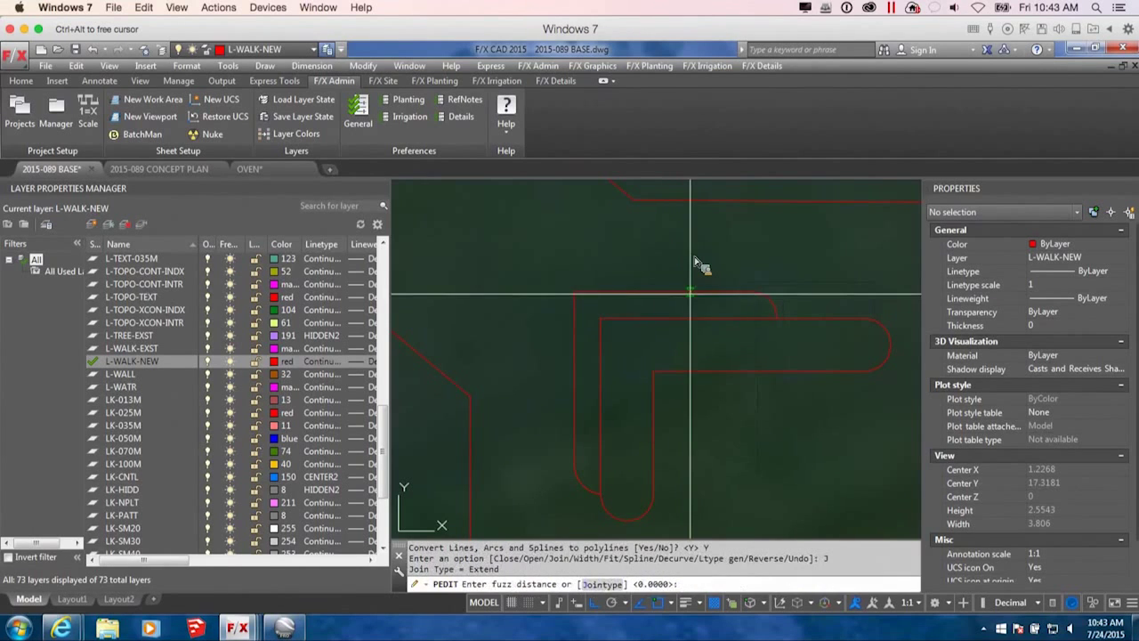
key("Return")
key("Escape")
left_click(685, 291)
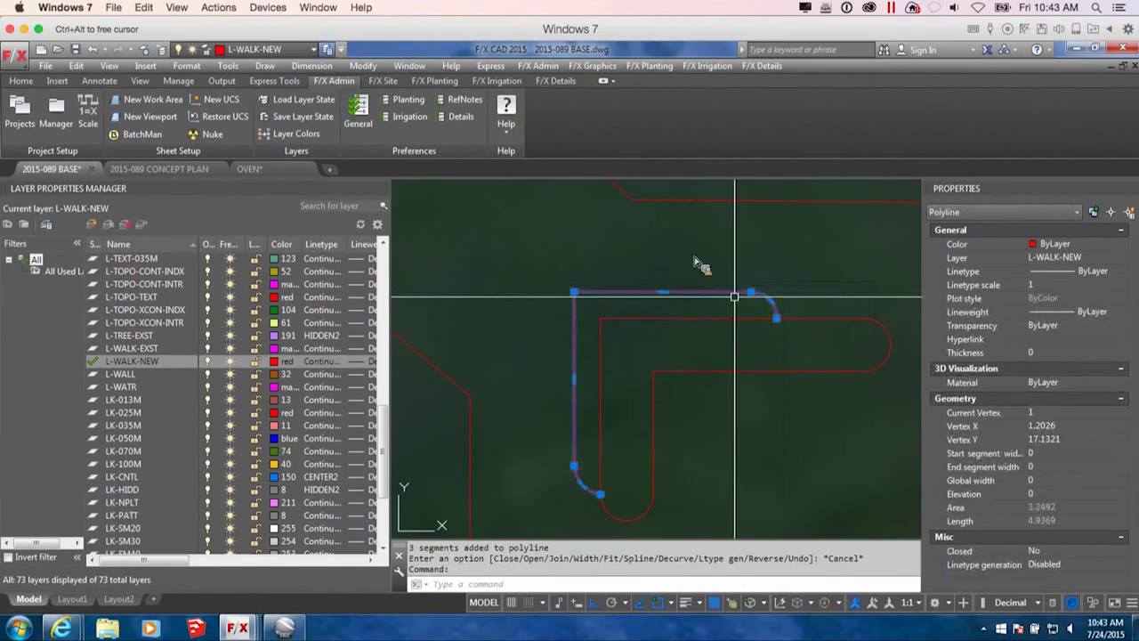
scroll(629, 310, "down", 4)
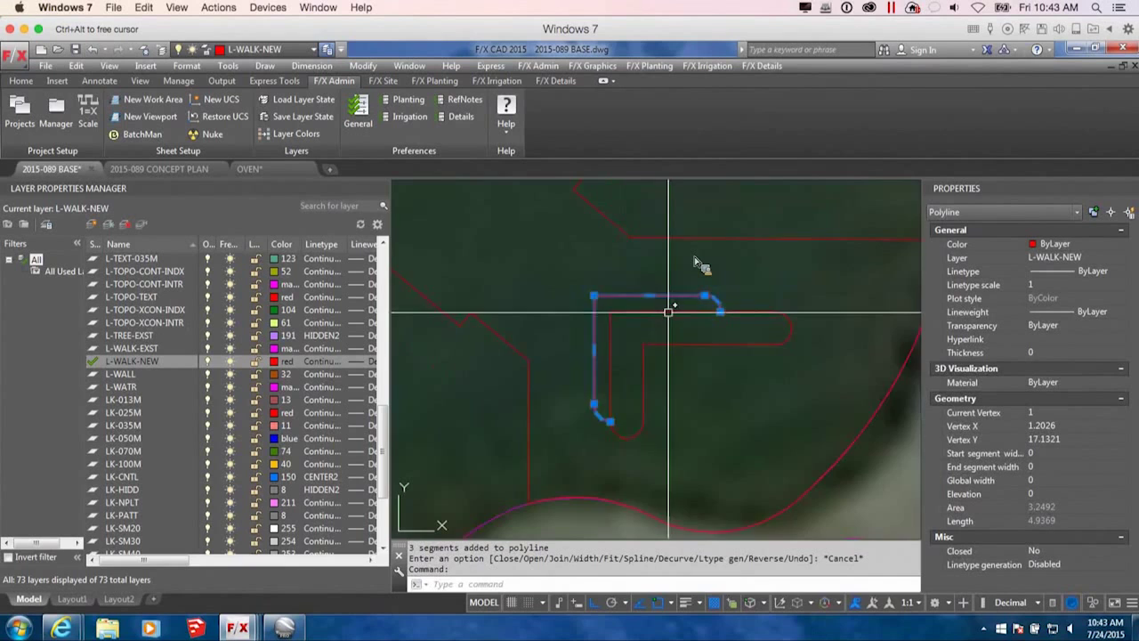
Zoom out to show the joined seat wall beside the curved walk, then bring up F/X Site tools.
scroll(631, 358, "up", 2)
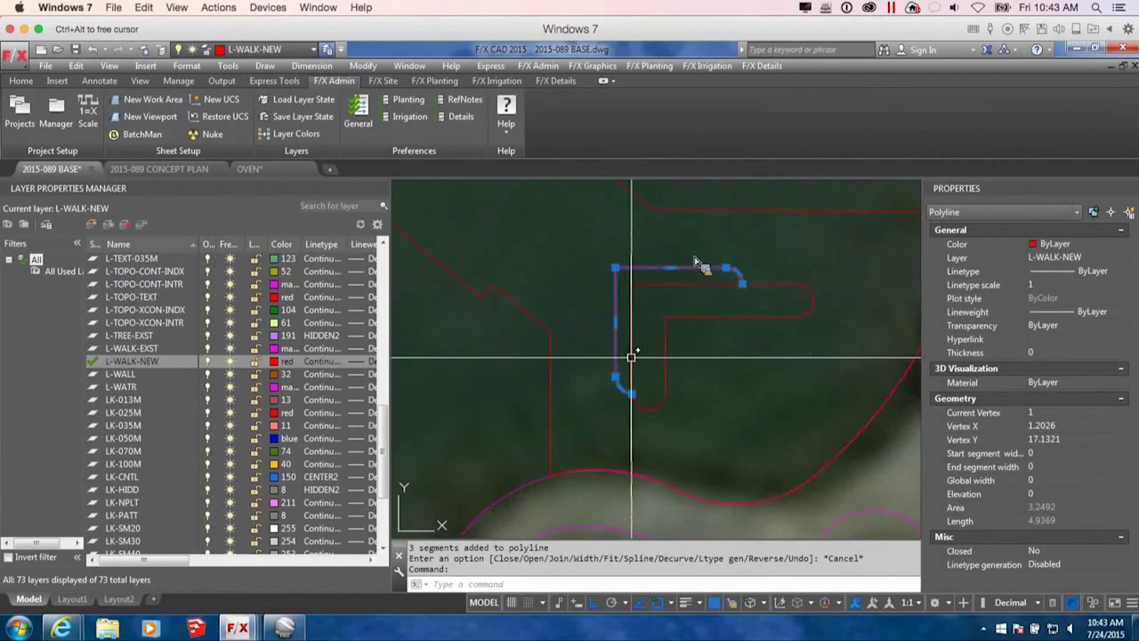
middle_click_drag(727, 318, 712, 353)
scroll(712, 354, "down", 2)
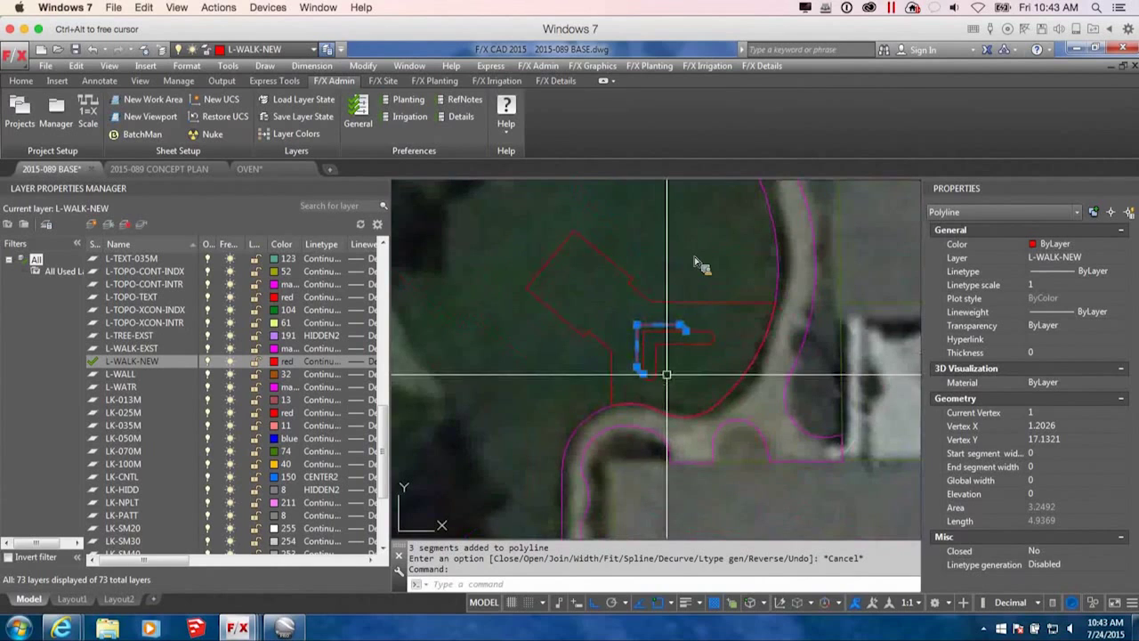
key("Escape")
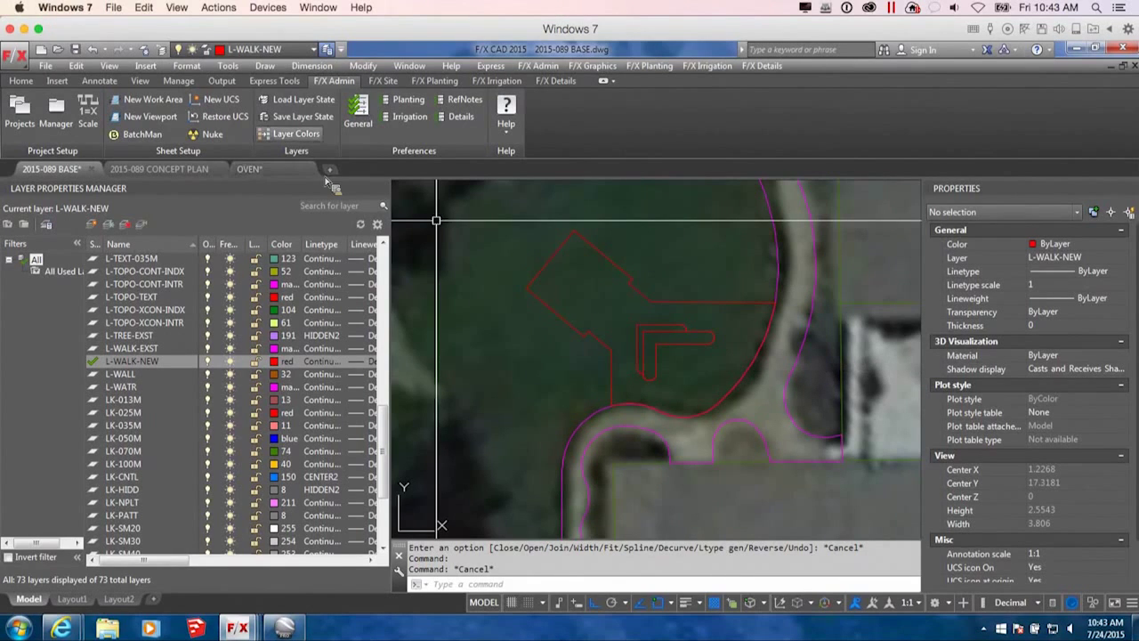
left_click(385, 81)
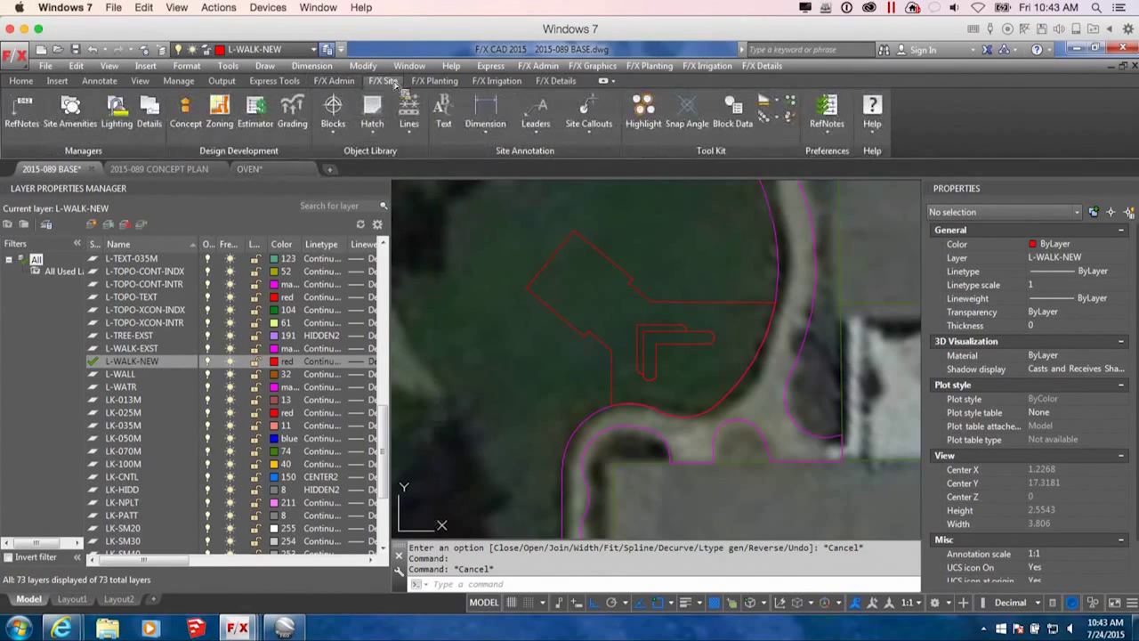
Open Reference Notes and import notes from the Concept Template project (WEB-EARLYTLS).
left_click(22, 111)
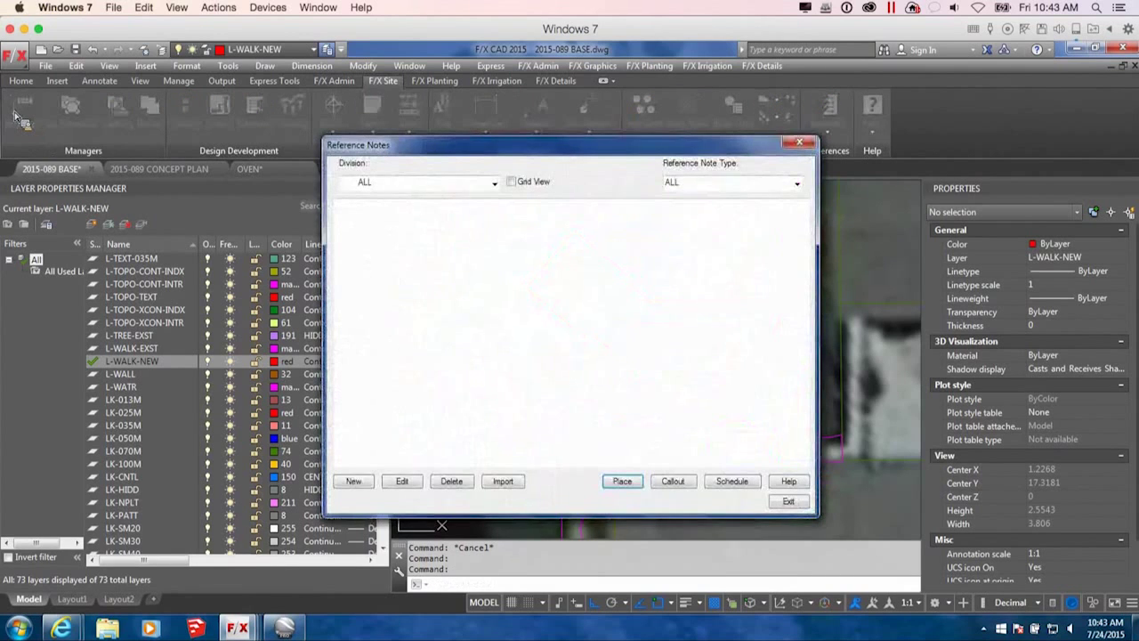
left_click_drag(433, 149, 405, 136)
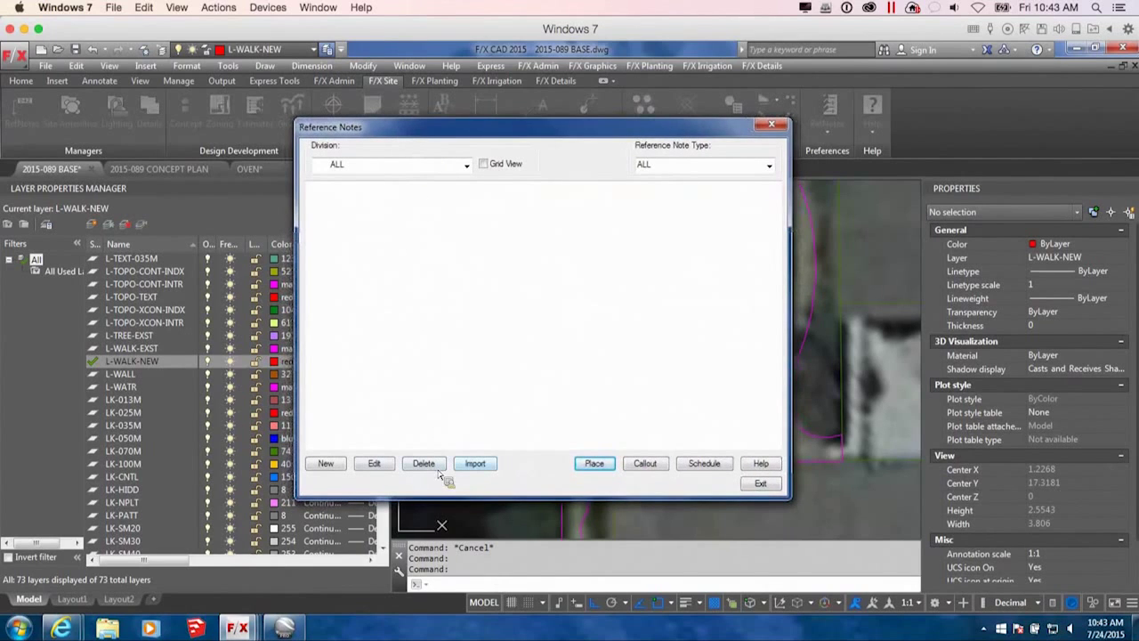
left_click(477, 465)
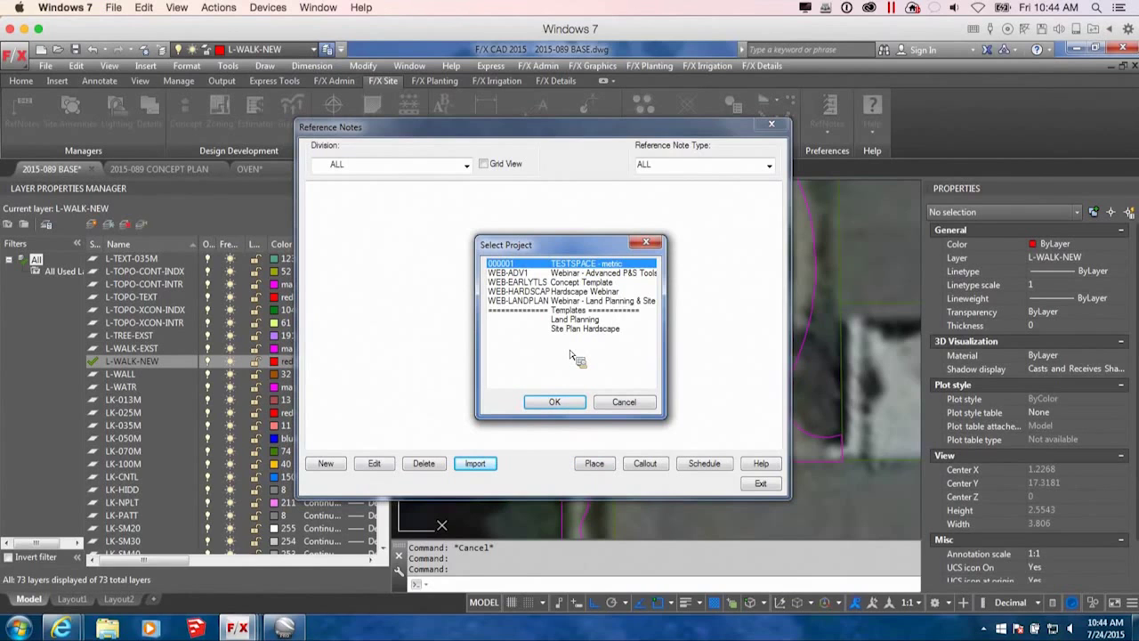
left_click(551, 282)
left_click(556, 402)
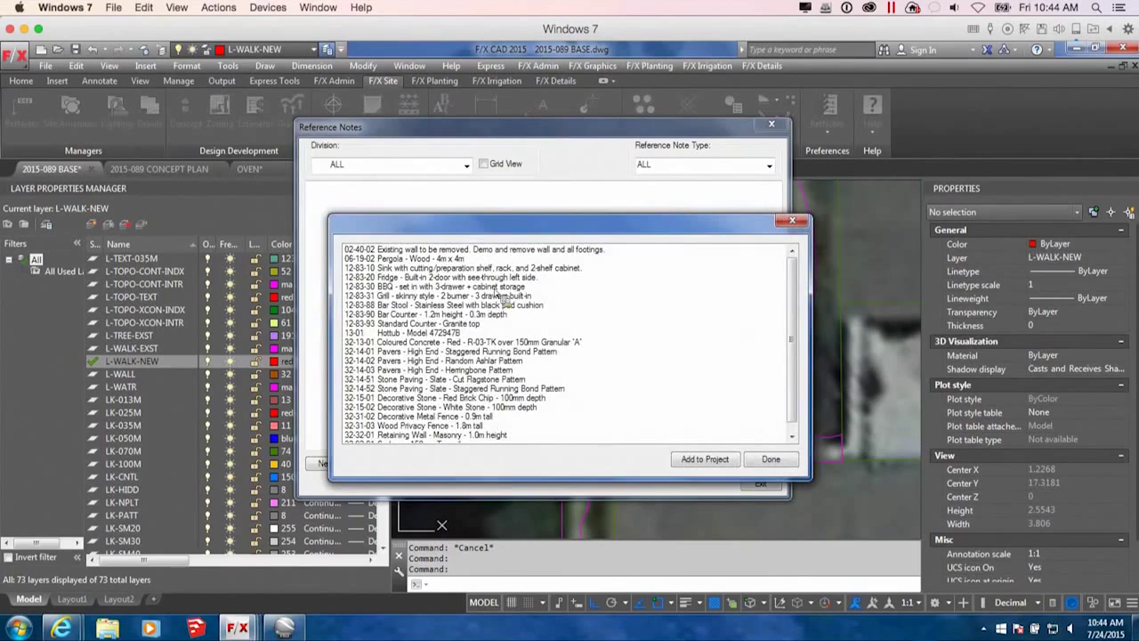
Select the notes from 06-19-02 Pergola - Wood through 13-01 Hottub.
left_click(480, 246)
scroll(797, 312, "down", 1)
scroll(798, 308, "up", 1)
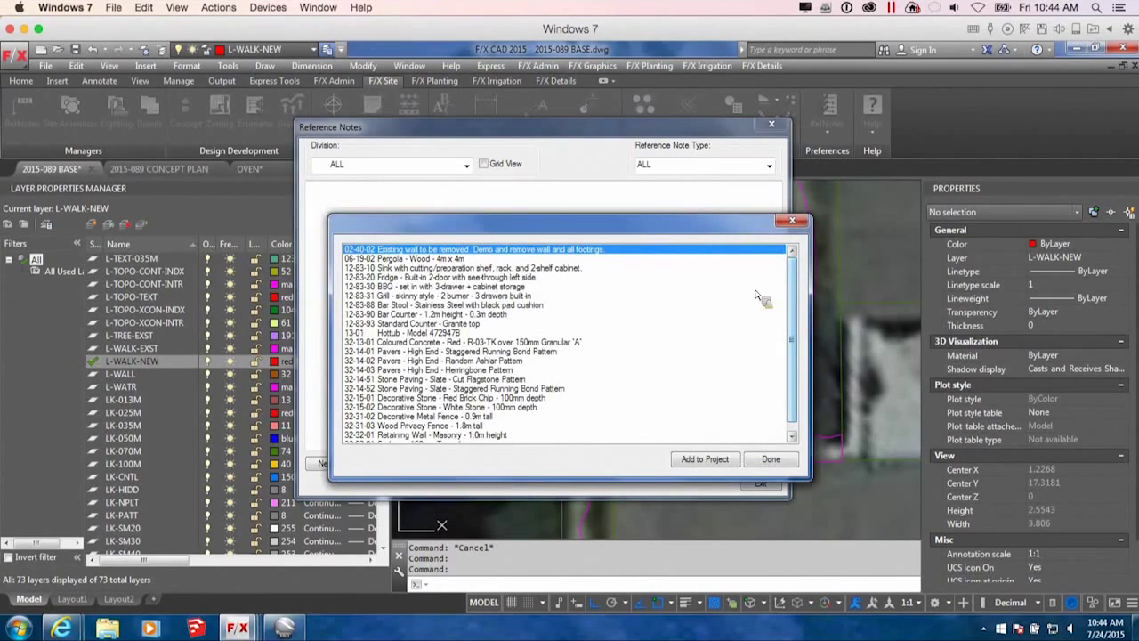
left_click(416, 259)
left_click(427, 268, "ctrl")
left_click(440, 277, "ctrl")
left_click(440, 287, "ctrl")
left_click(436, 295, "ctrl")
left_click(449, 304, "ctrl")
left_click(467, 315, "ctrl")
left_click(483, 324, "ctrl")
left_click(465, 333, "ctrl")
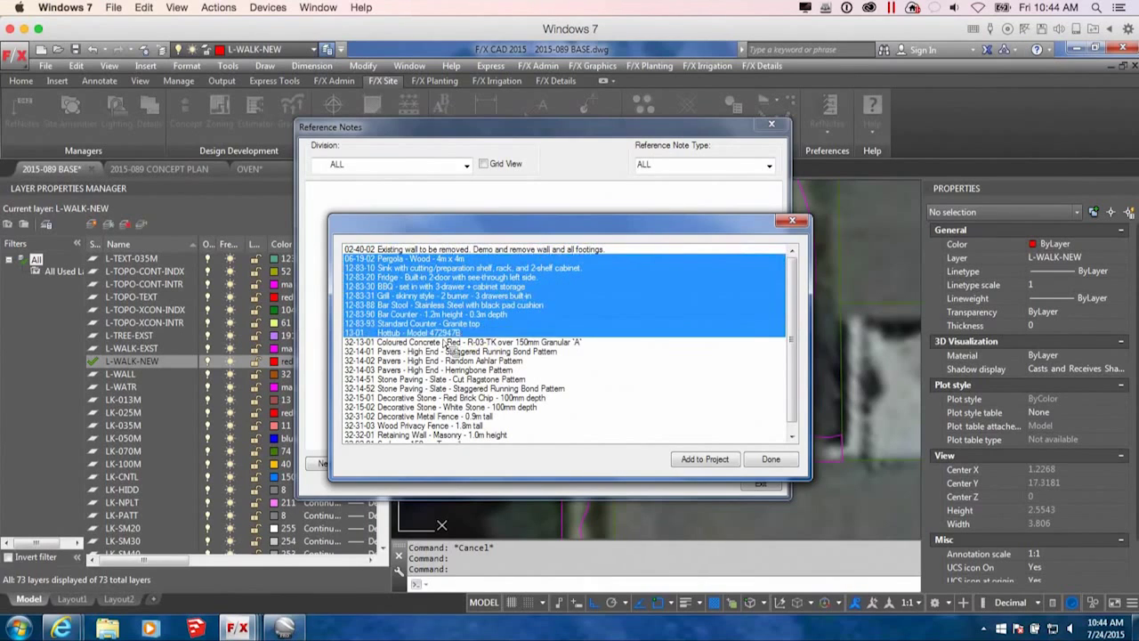
Add the 32-14-52 slate staggered running bond paving note to the selection.
scroll(458, 360, "down", 1)
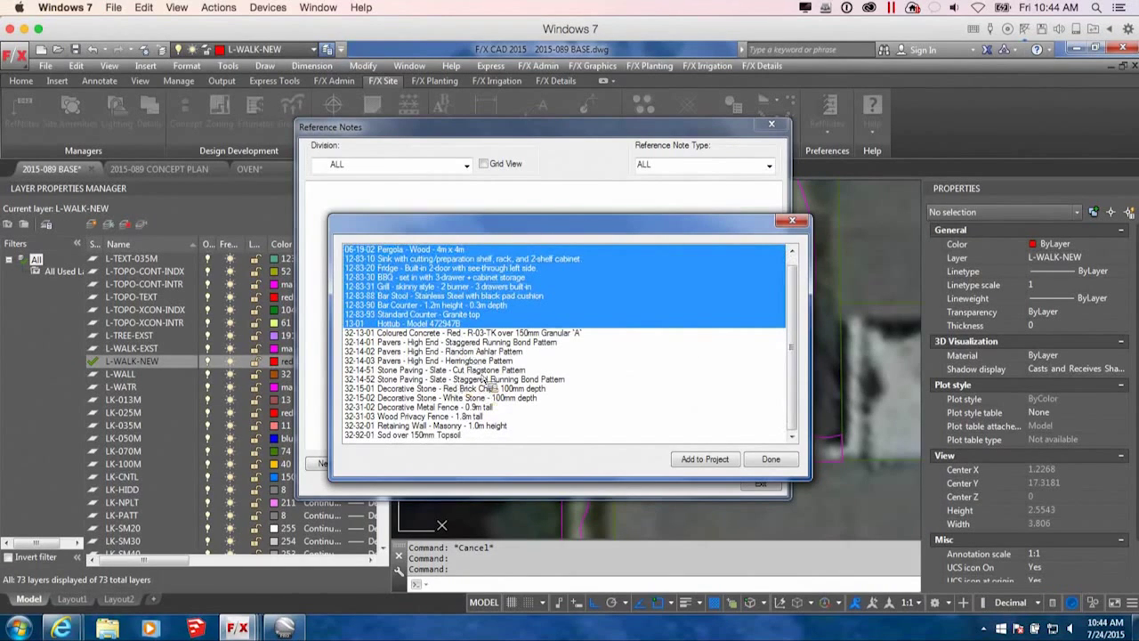
left_click(490, 389, "shift")
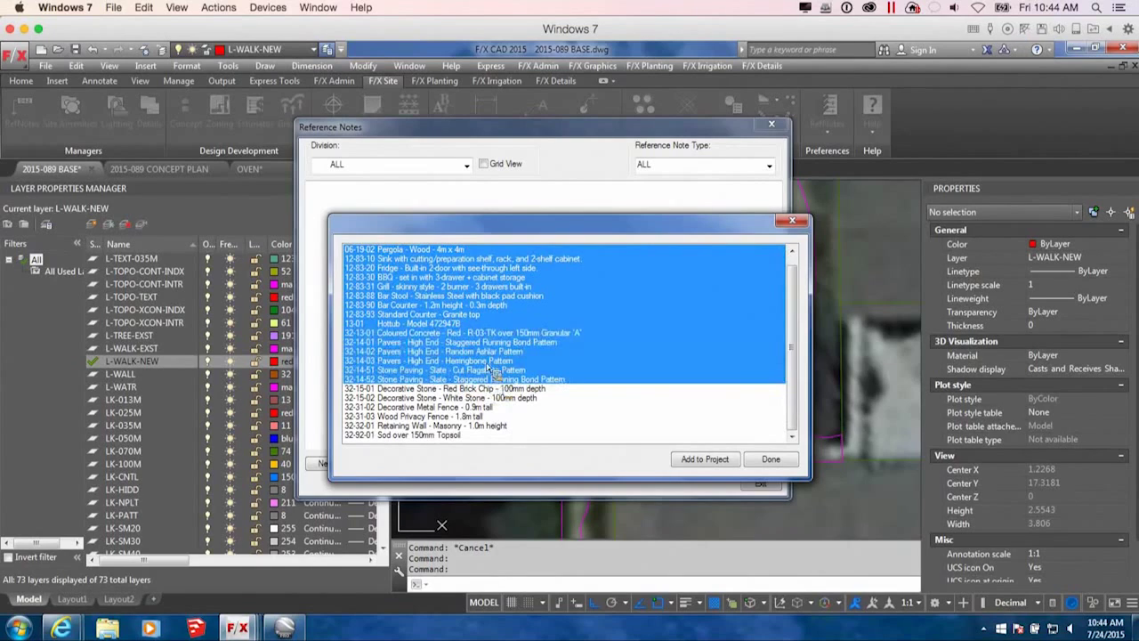
left_click(471, 325, "shift")
left_click(477, 380, "ctrl")
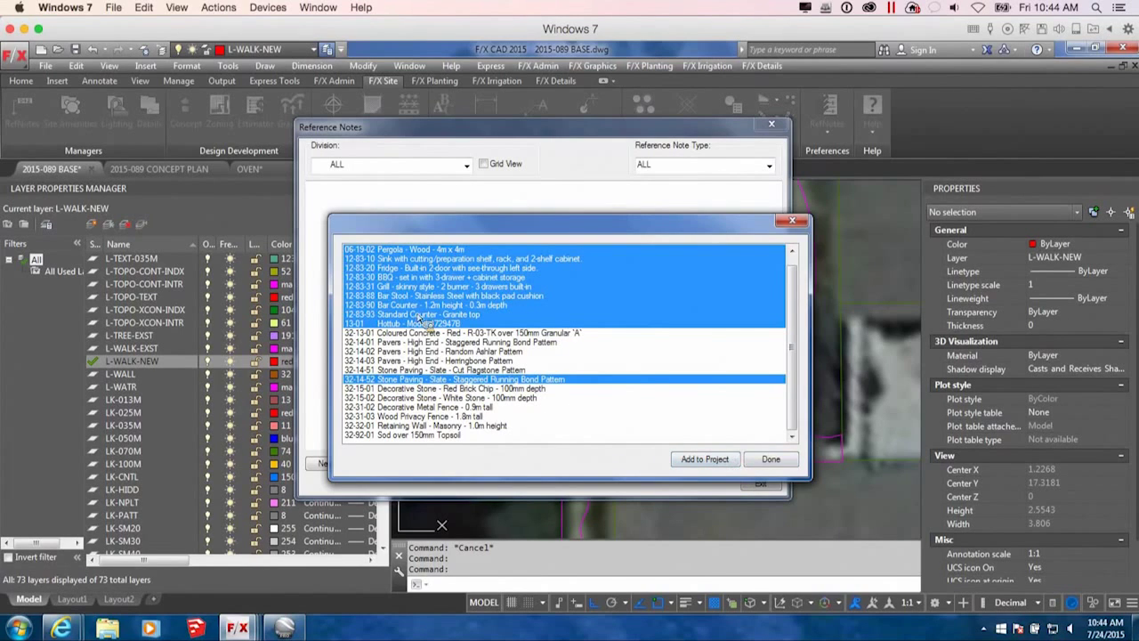
Add the chosen outdoor kitchen notes to the project and move the notes list off the plan.
left_click(687, 455)
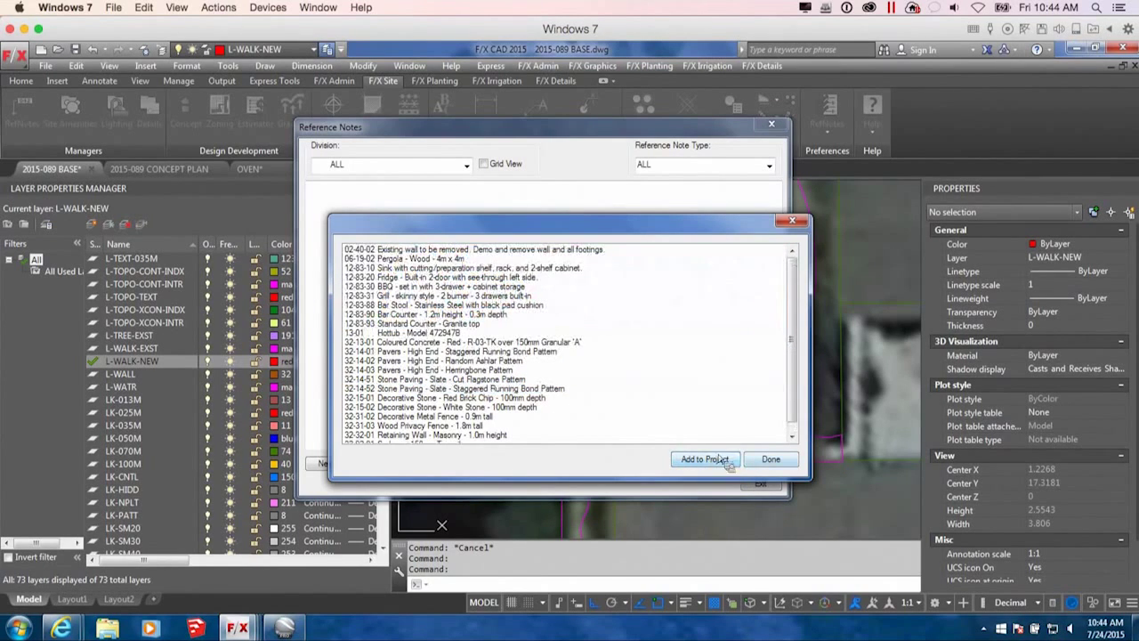
left_click(767, 461)
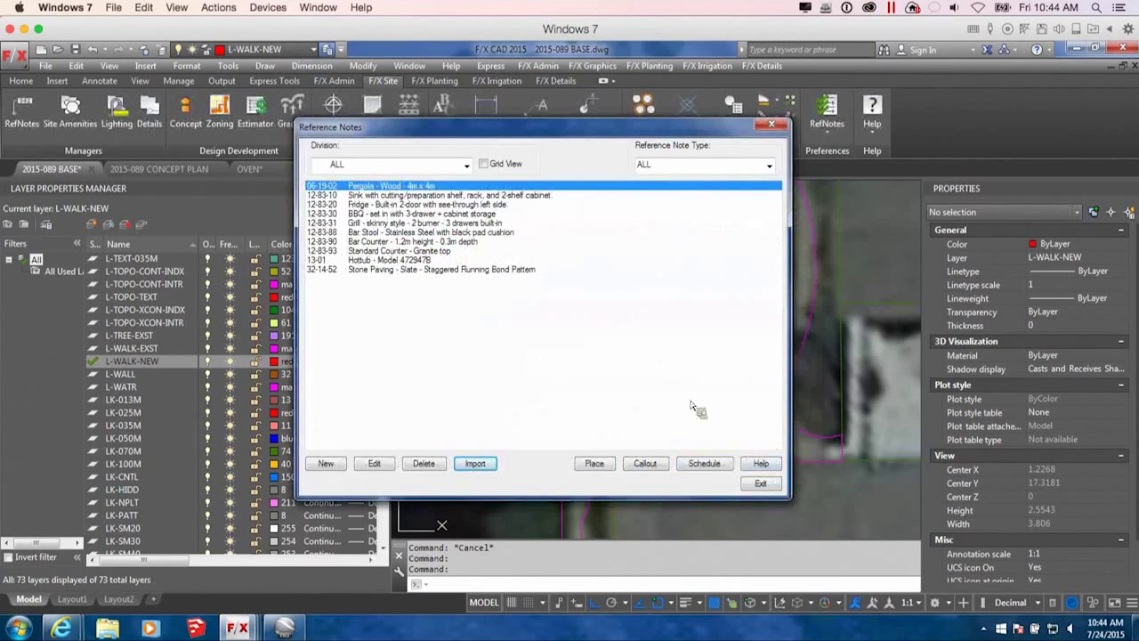
left_click_drag(482, 126, 234, 132)
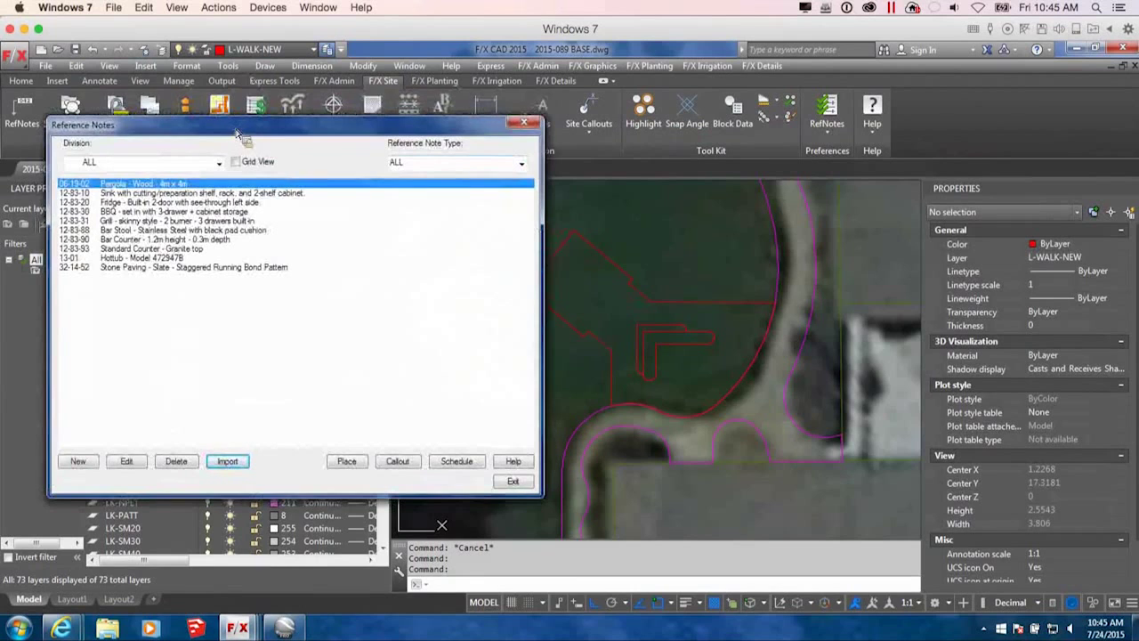
Review the Pergola - Wood - 4m x 4m note and its photo, then start placing its trellis.
left_click(127, 461)
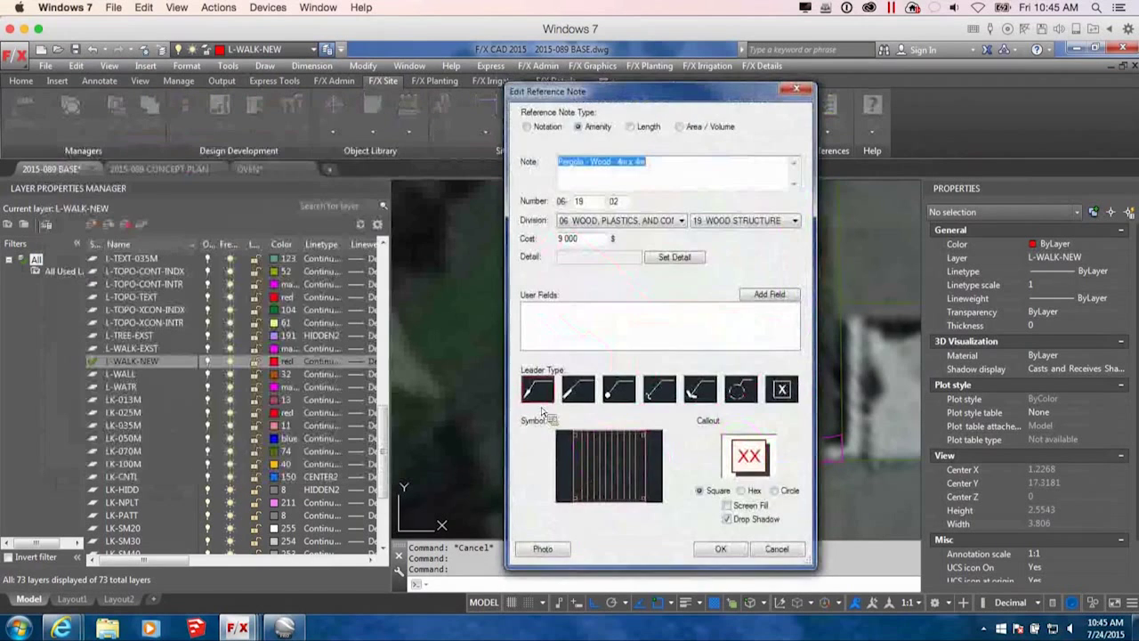
left_click_drag(721, 98, 621, 81)
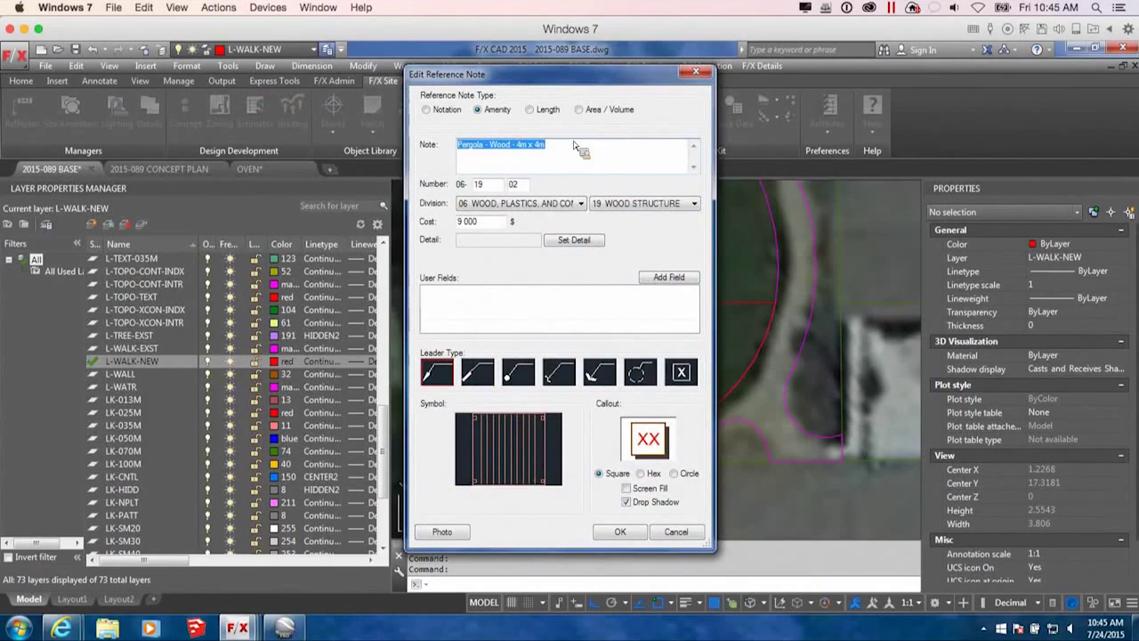
left_click(464, 541)
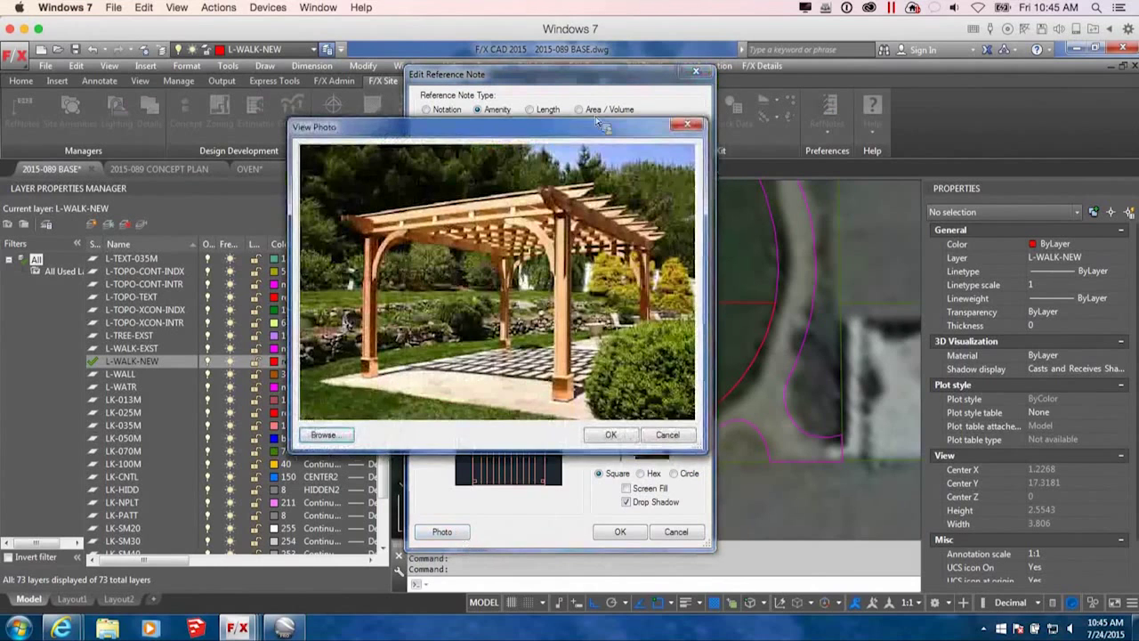
left_click(692, 125)
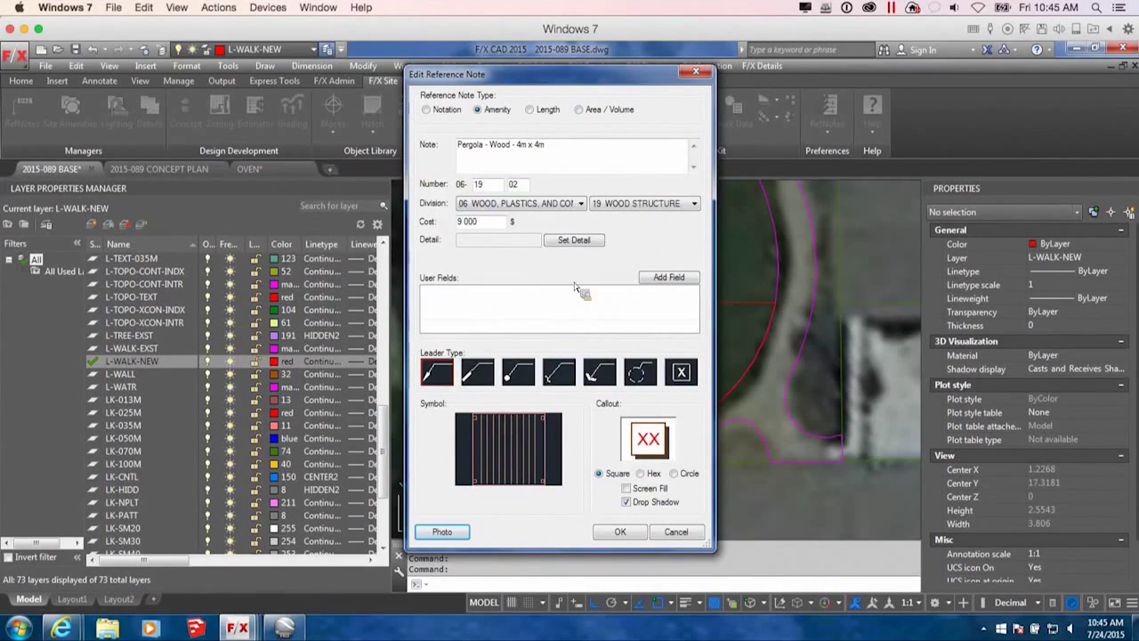
left_click(622, 533)
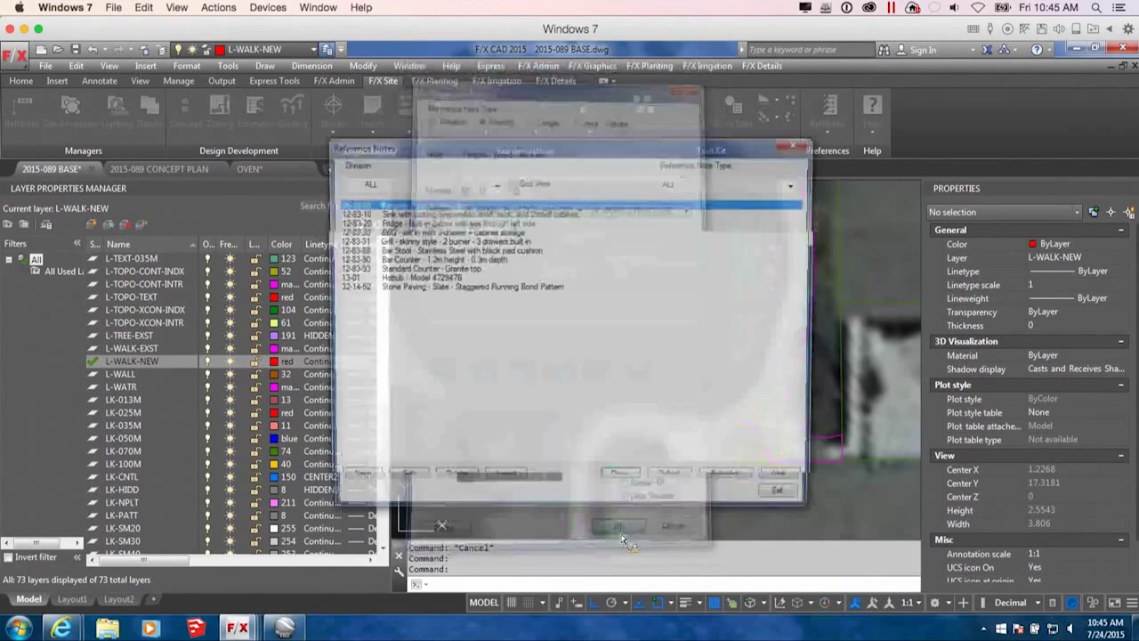
left_click(613, 403)
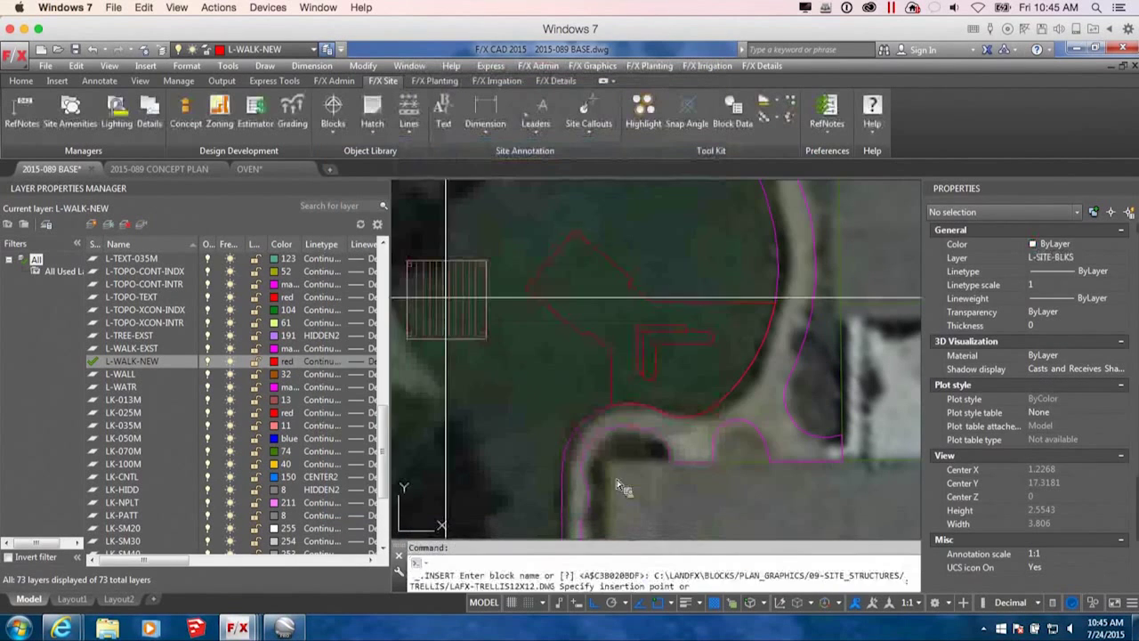
Drop the pergola trellis symbol onto the patio at its insertion point.
left_click(580, 286)
scroll(579, 287, "up", 5)
scroll(586, 329, "down", 3)
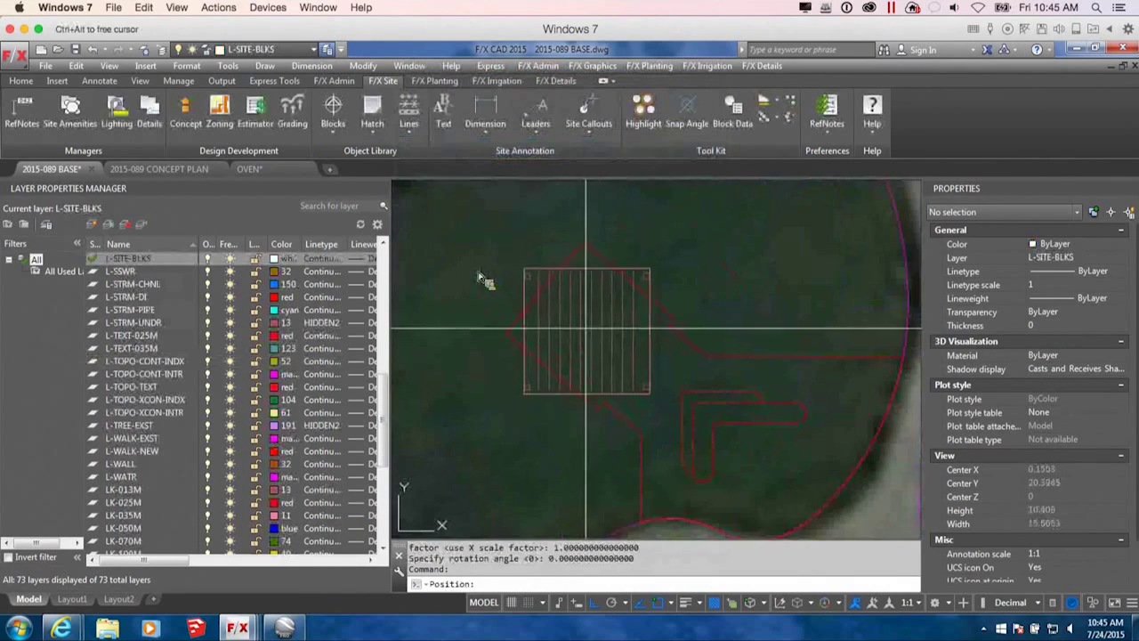
left_click(585, 330)
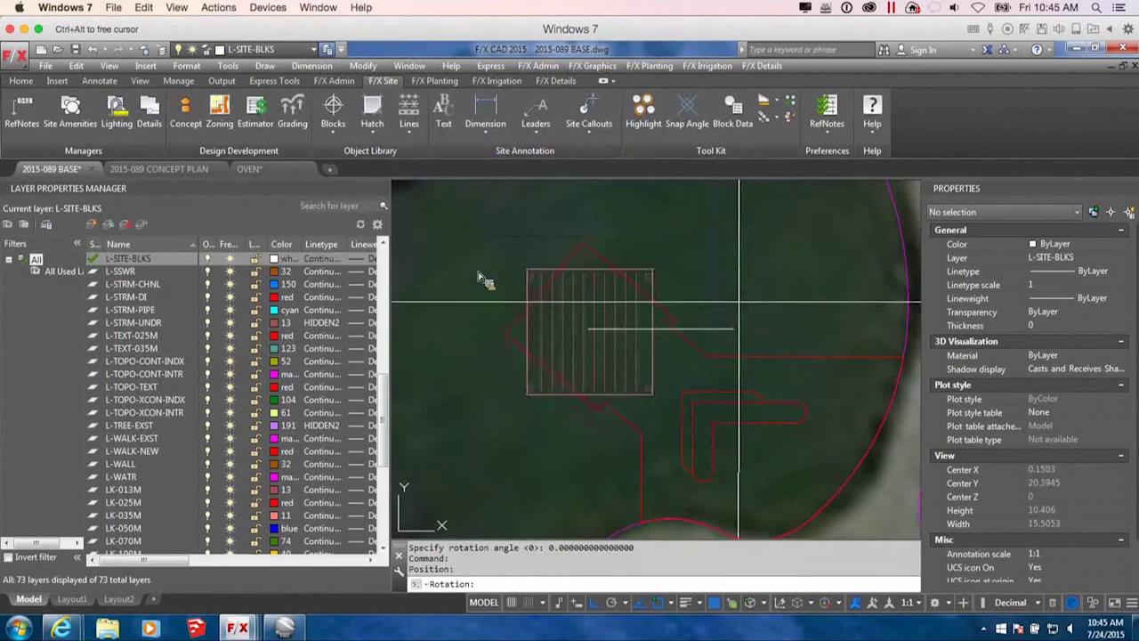
Rotate the trellis to match the angled patio outline with Ortho and Osnap off, then reopen Reference Notes.
key("F8")
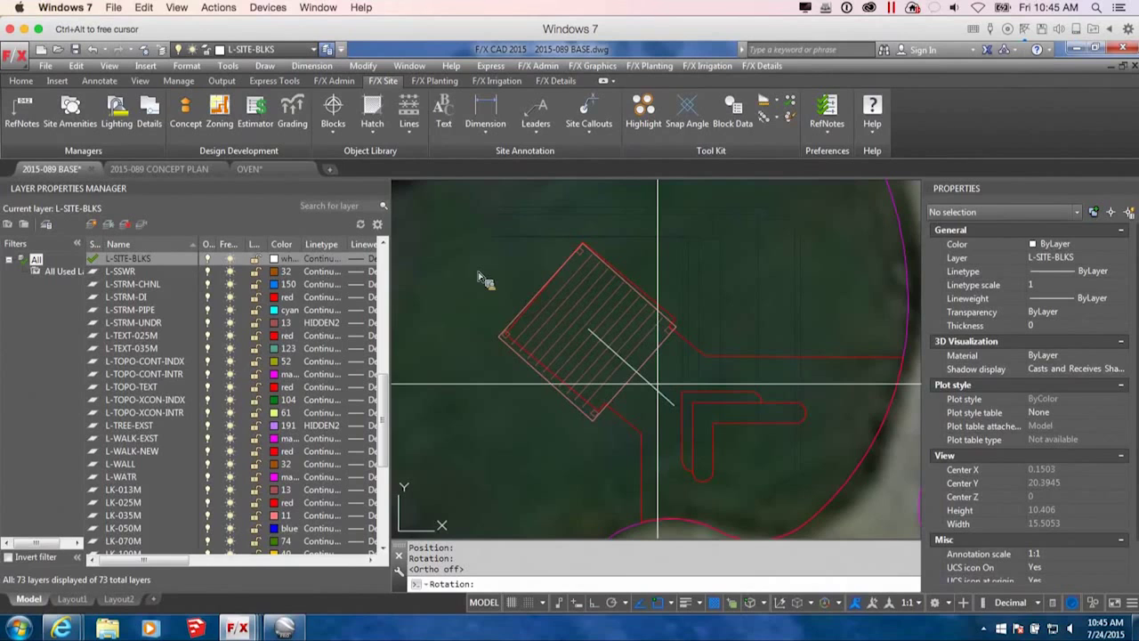
key("F3")
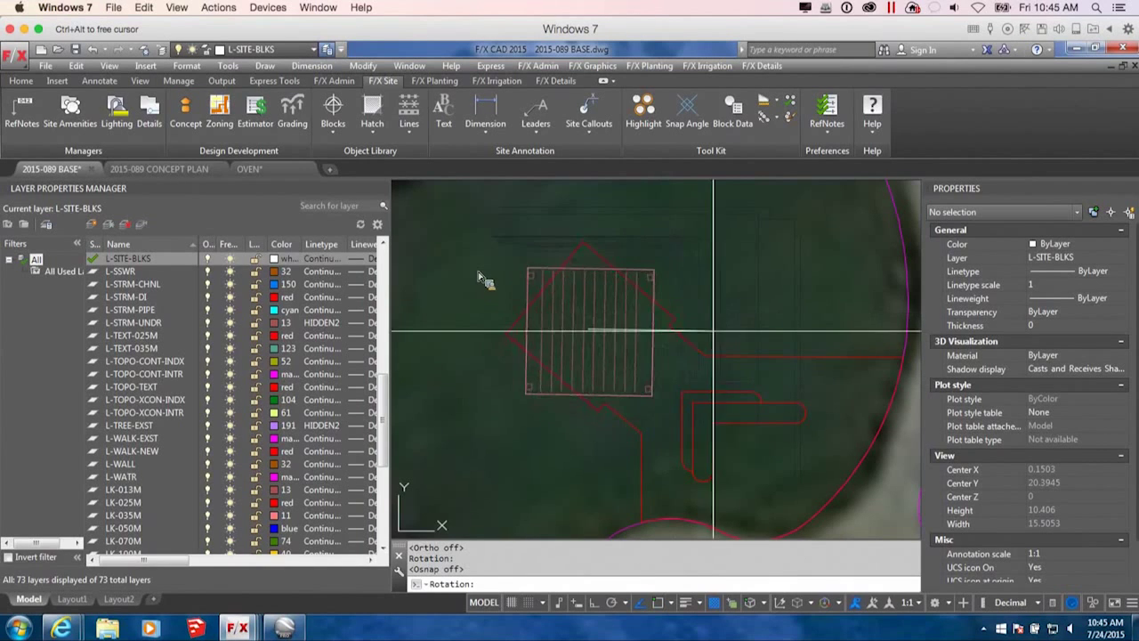
key("F3")
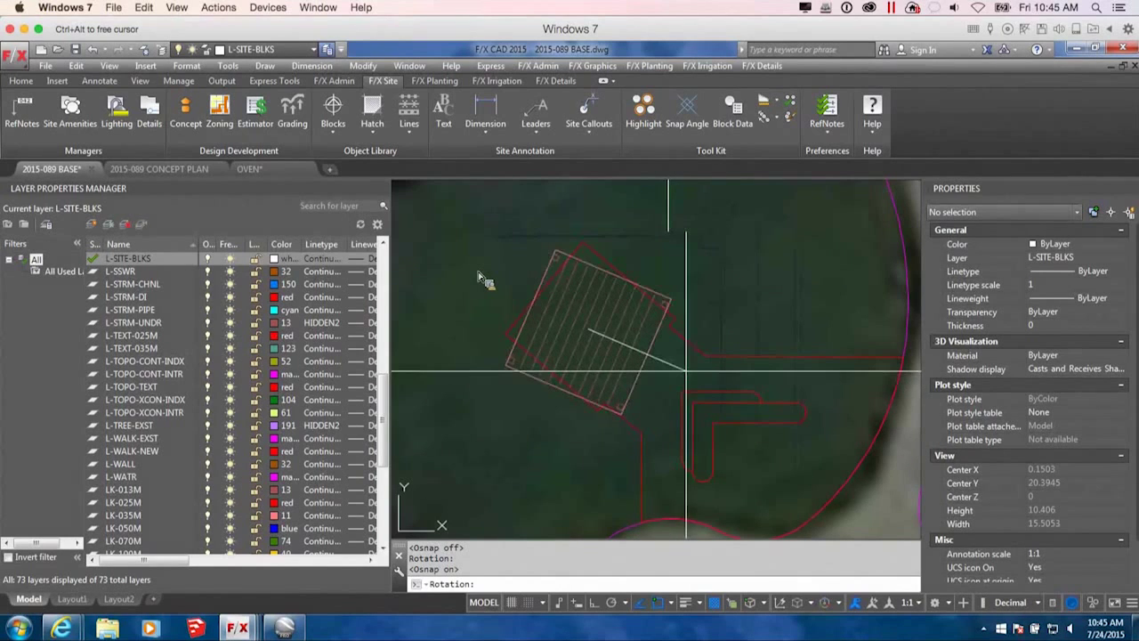
key("F3")
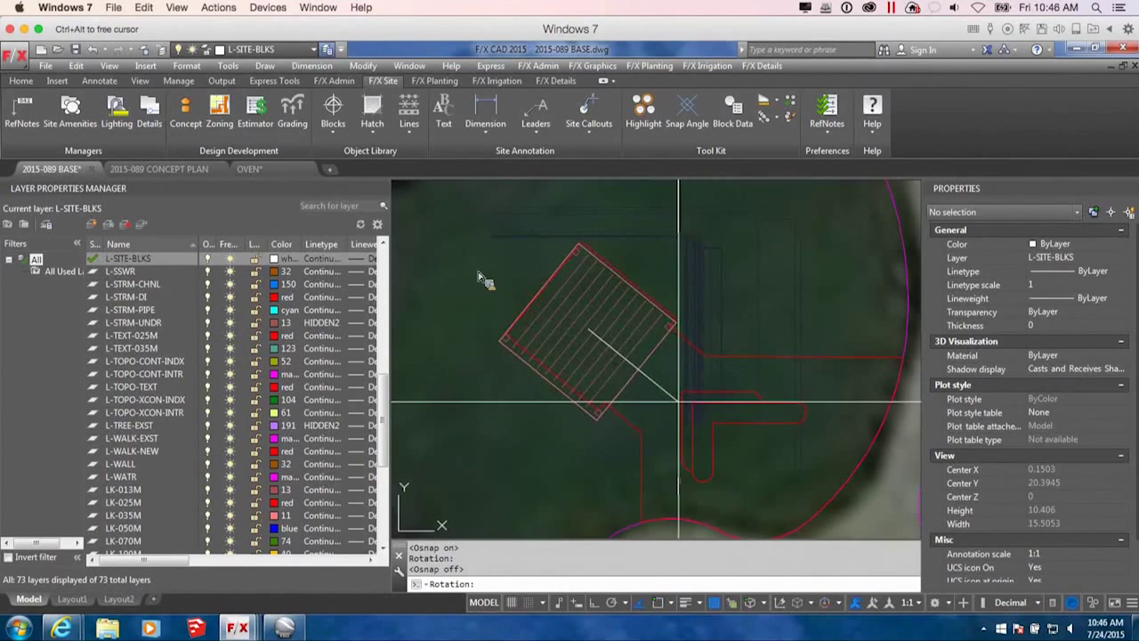
left_click(674, 401)
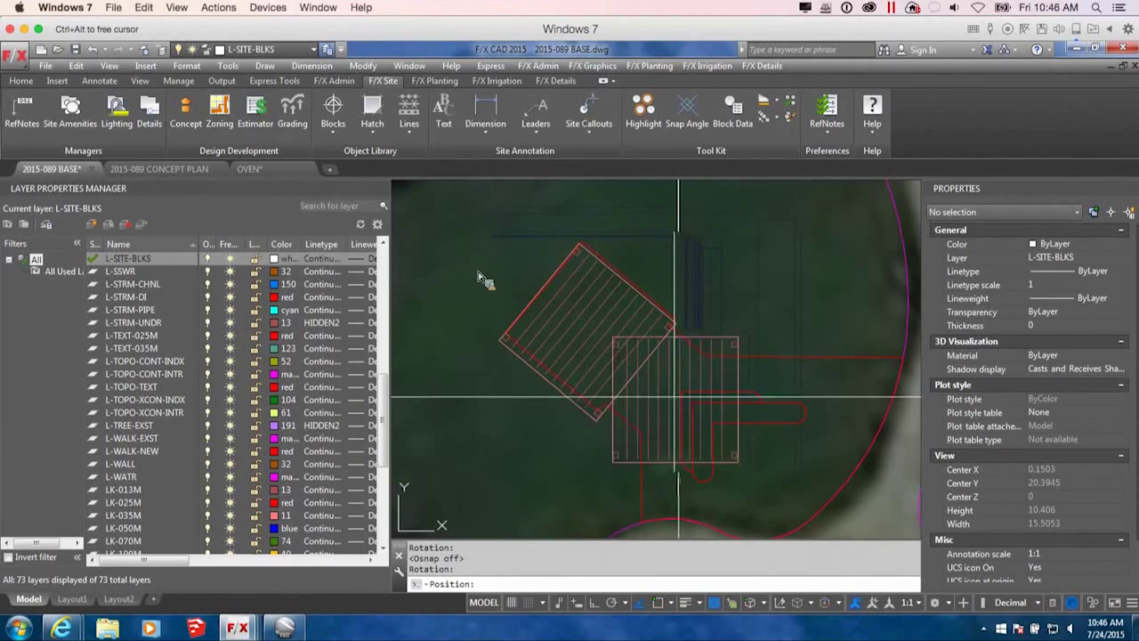
key("Escape")
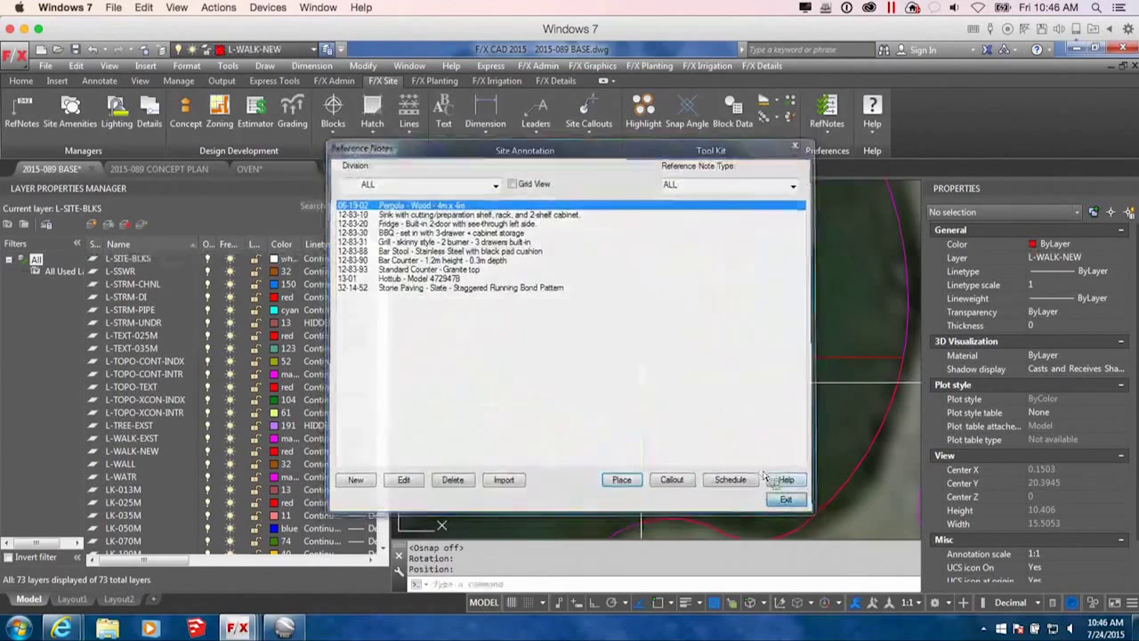
left_click(793, 422)
Nudge the placed pergola trellis to a slightly adjusted position on the patio.
left_click(651, 362)
scroll(591, 330, "up", 2)
left_click(585, 329)
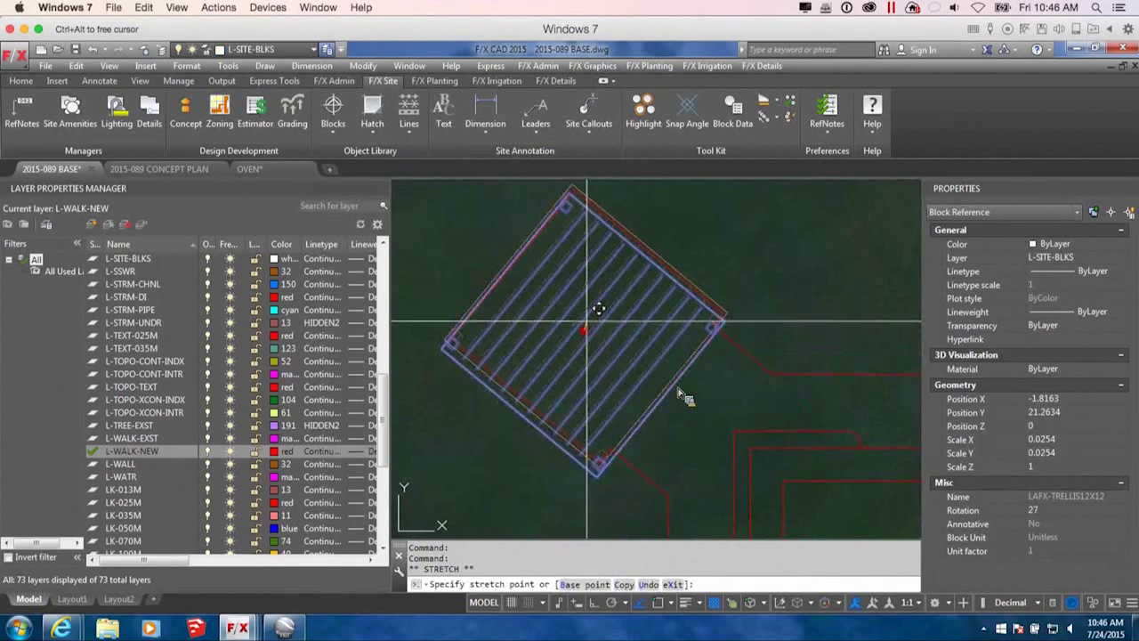
left_click(587, 323)
scroll(587, 323, "down", 2)
middle_click_drag(619, 330, 721, 395)
key("Escape")
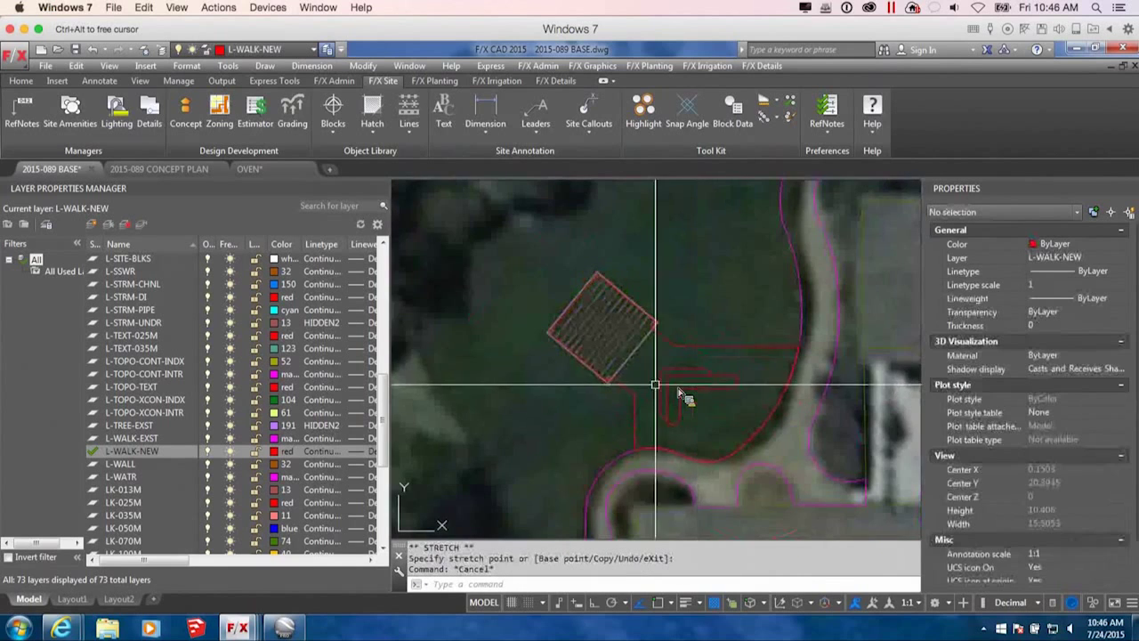
scroll(681, 391, "up", 3)
Try a Bar Counter callout, cancel it, and review the Bar Counter note settings instead.
left_click(21, 112)
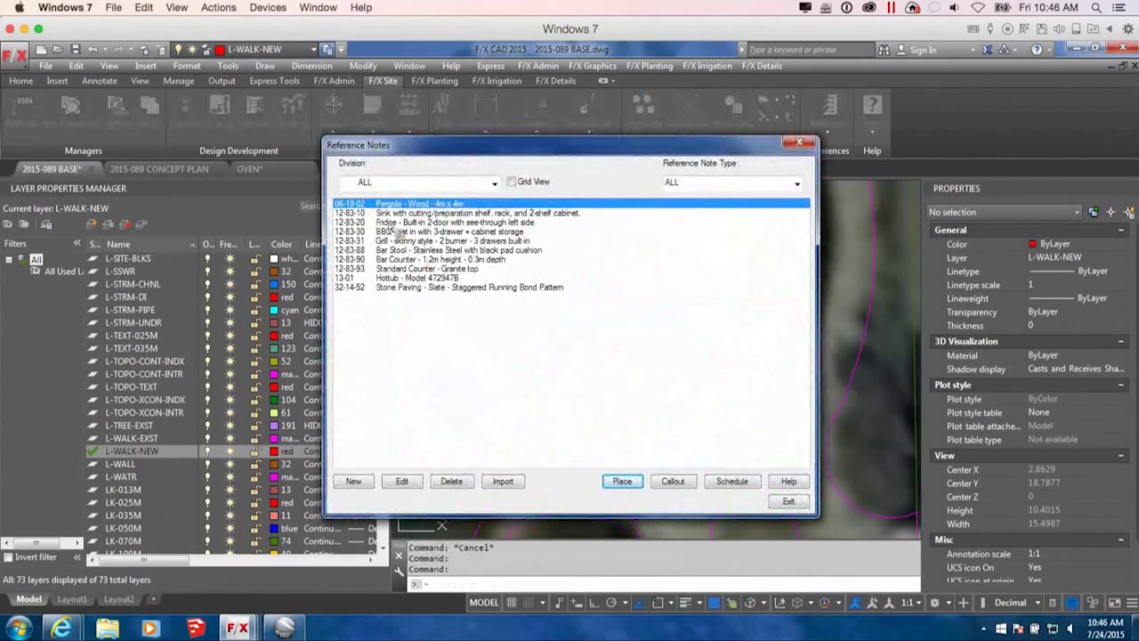
left_click(425, 259)
left_click(627, 481)
scroll(714, 407, "up", 2)
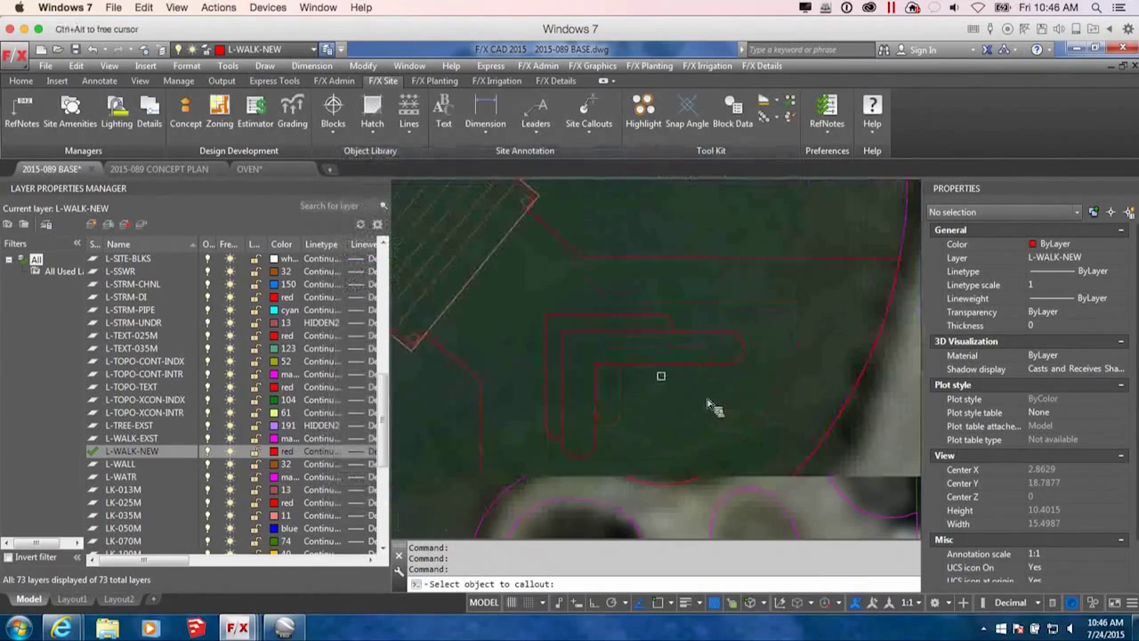
key("Escape")
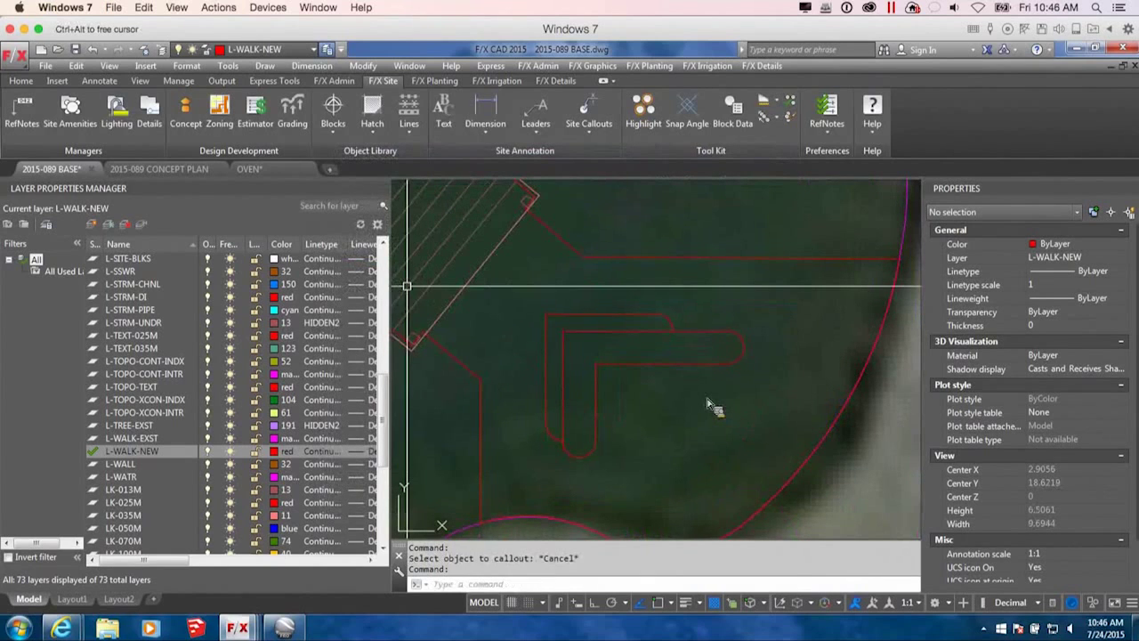
left_click(10, 117)
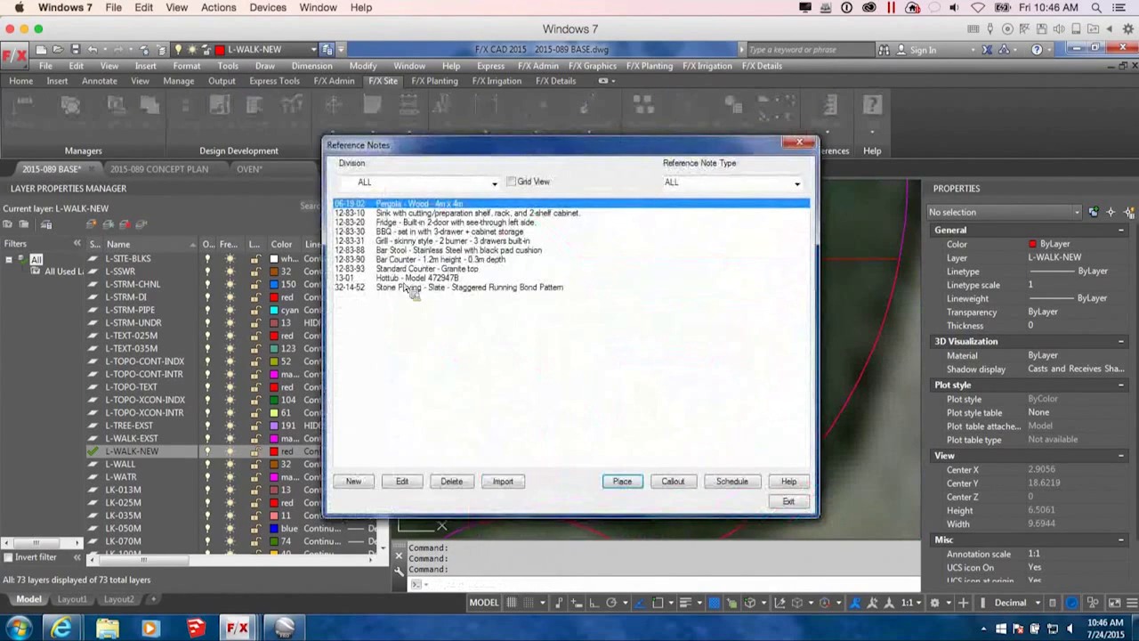
left_click(409, 260)
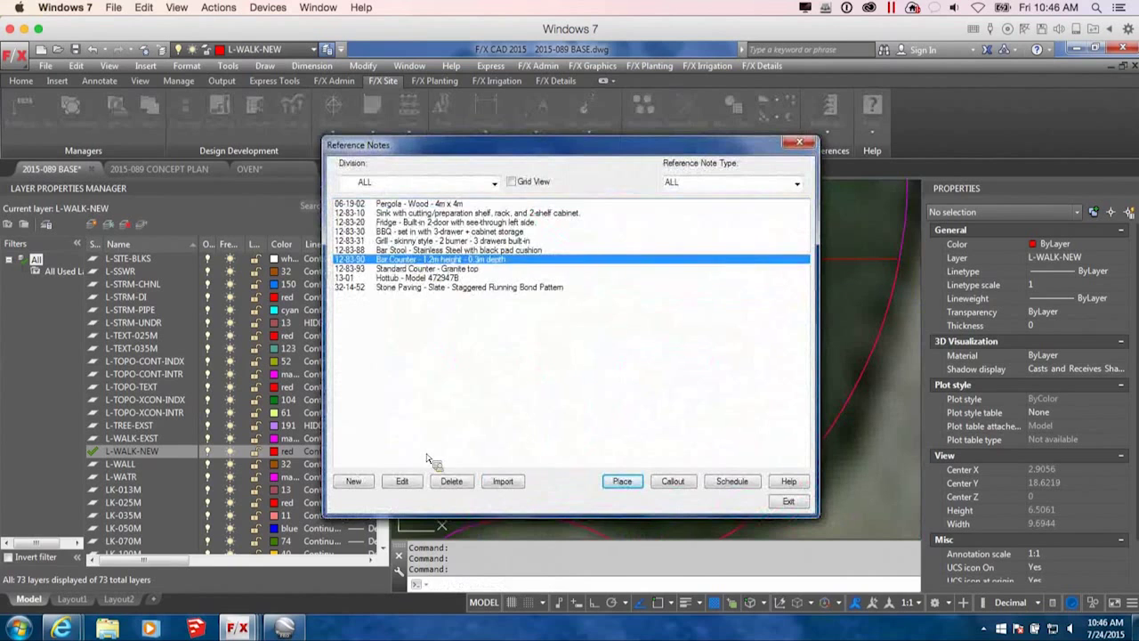
left_click(402, 481)
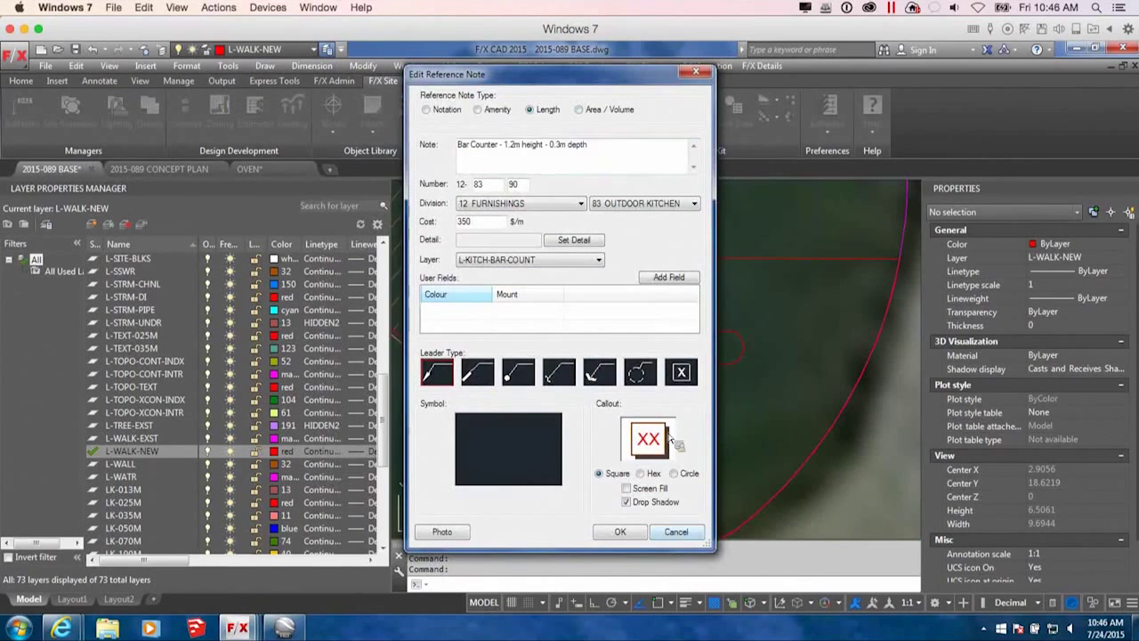
left_click(620, 532)
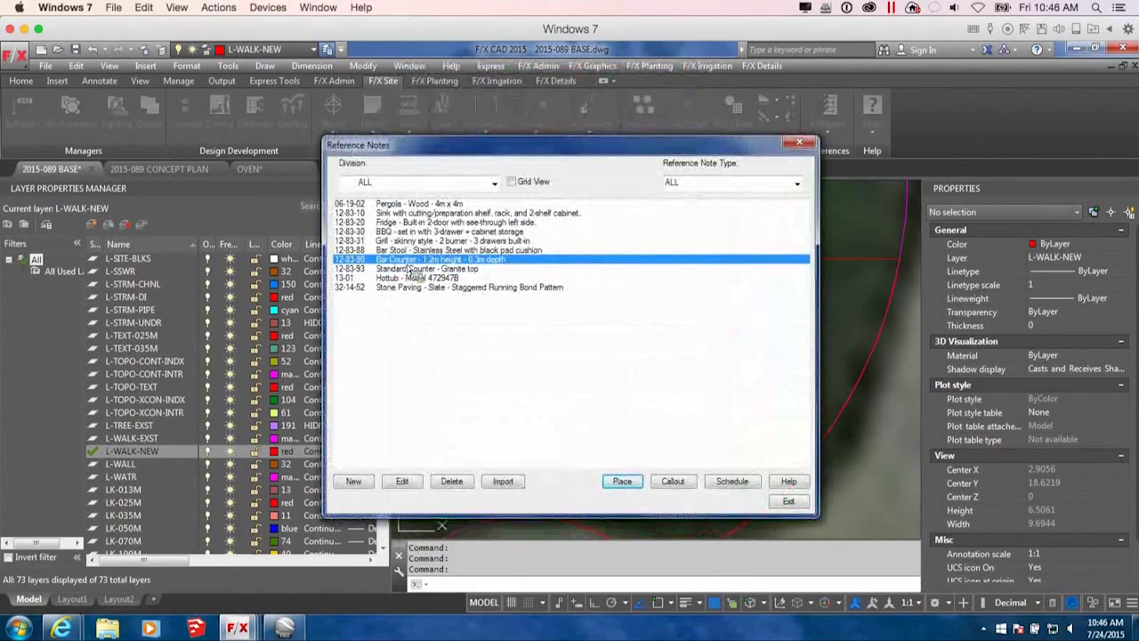
Review the Standard Counter - Granite top note and start placing it as a hatched area.
left_click(405, 279)
left_click(394, 268)
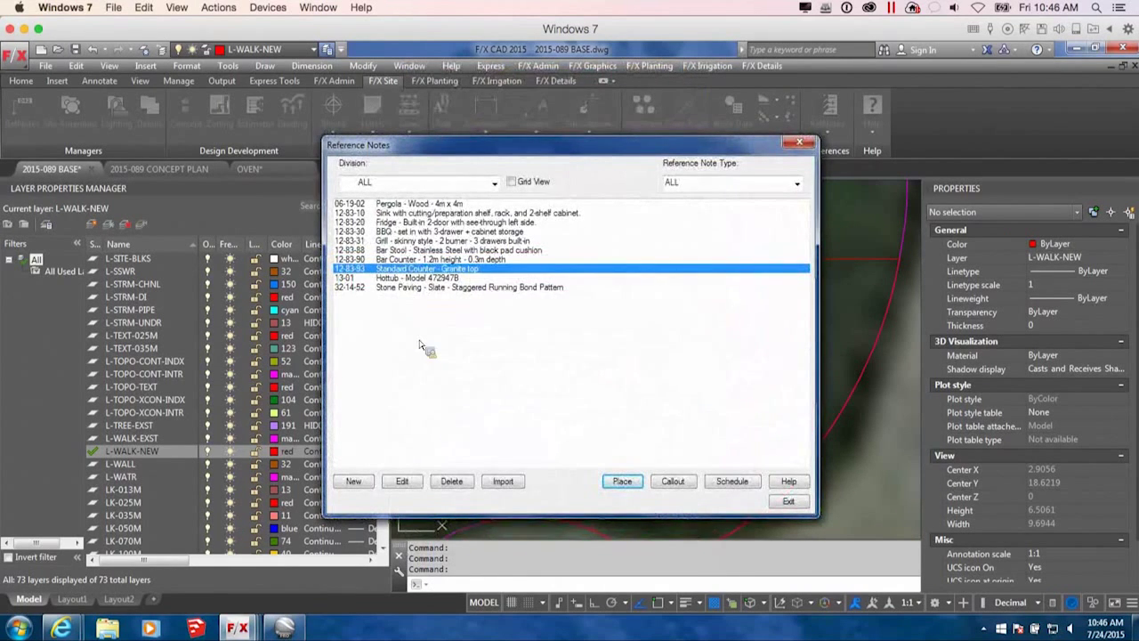
left_click(401, 480)
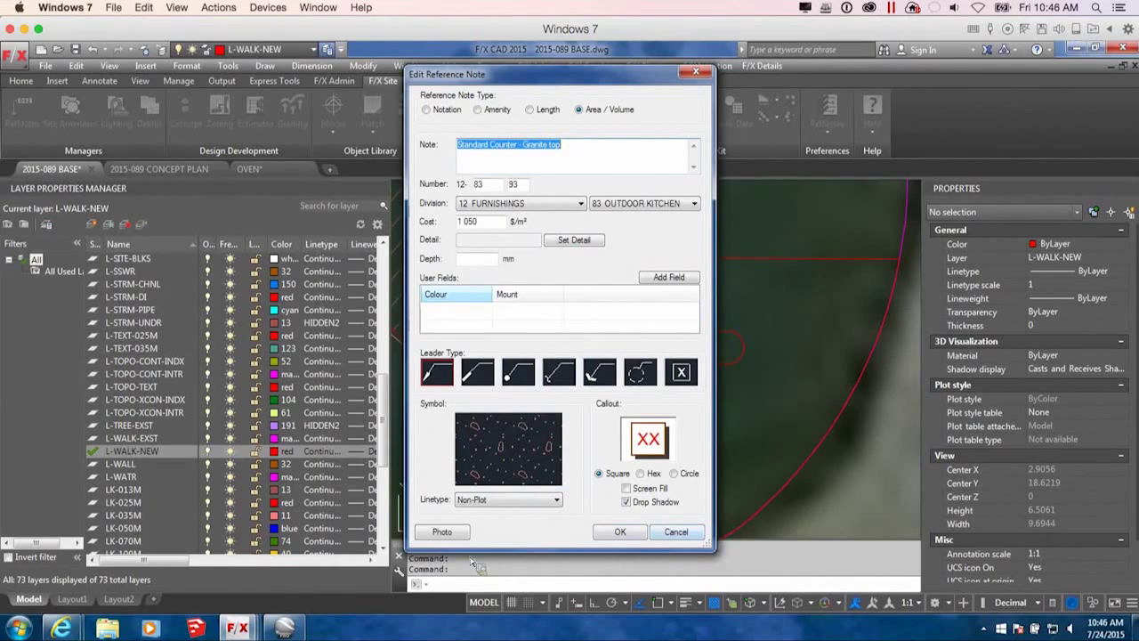
left_click(657, 536)
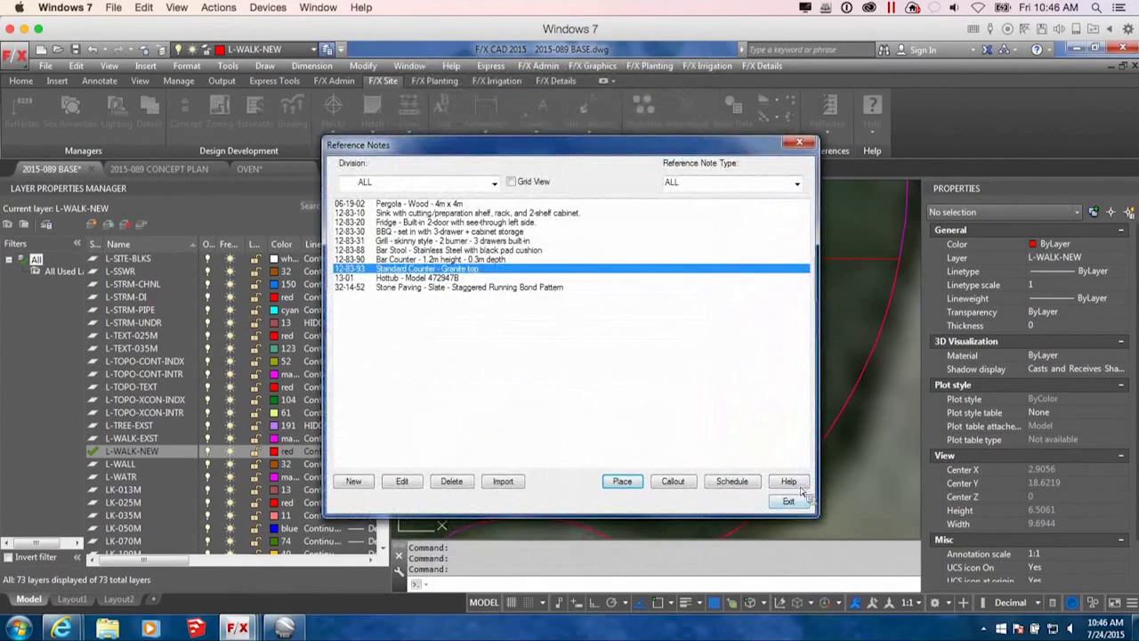
left_click(632, 482)
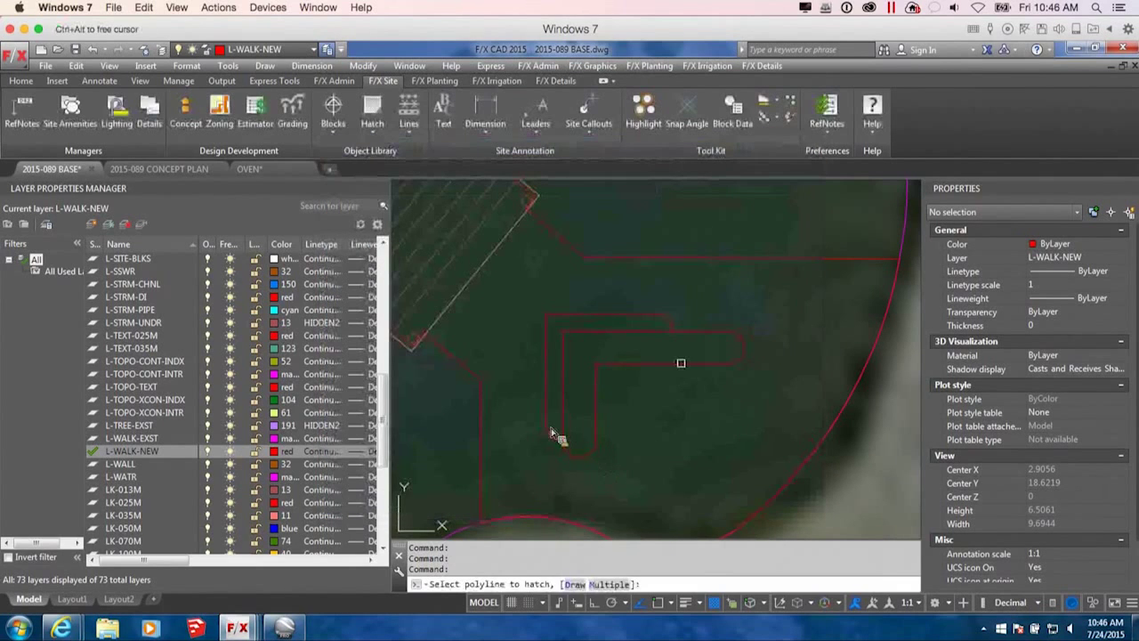
left_click(552, 434)
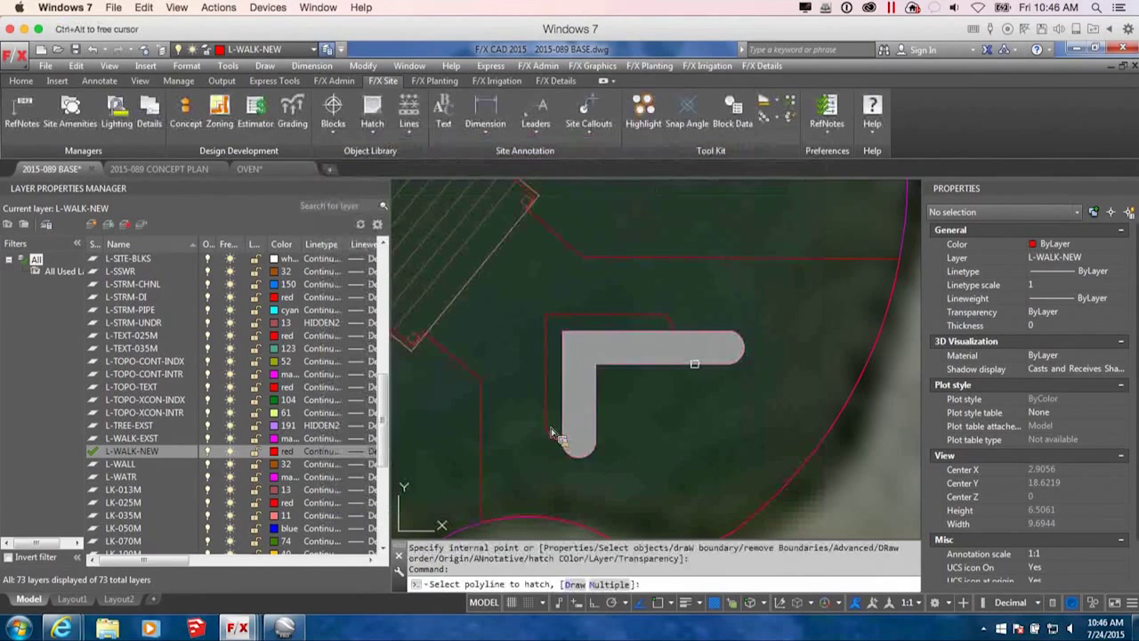
left_click(697, 366)
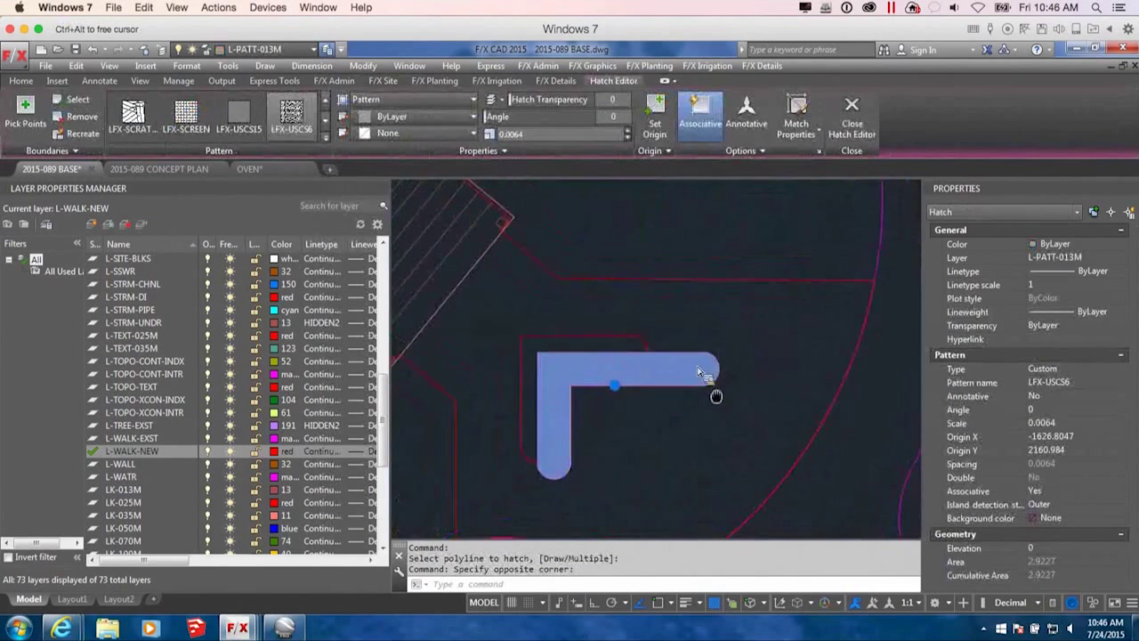
scroll(647, 385, "down", 3)
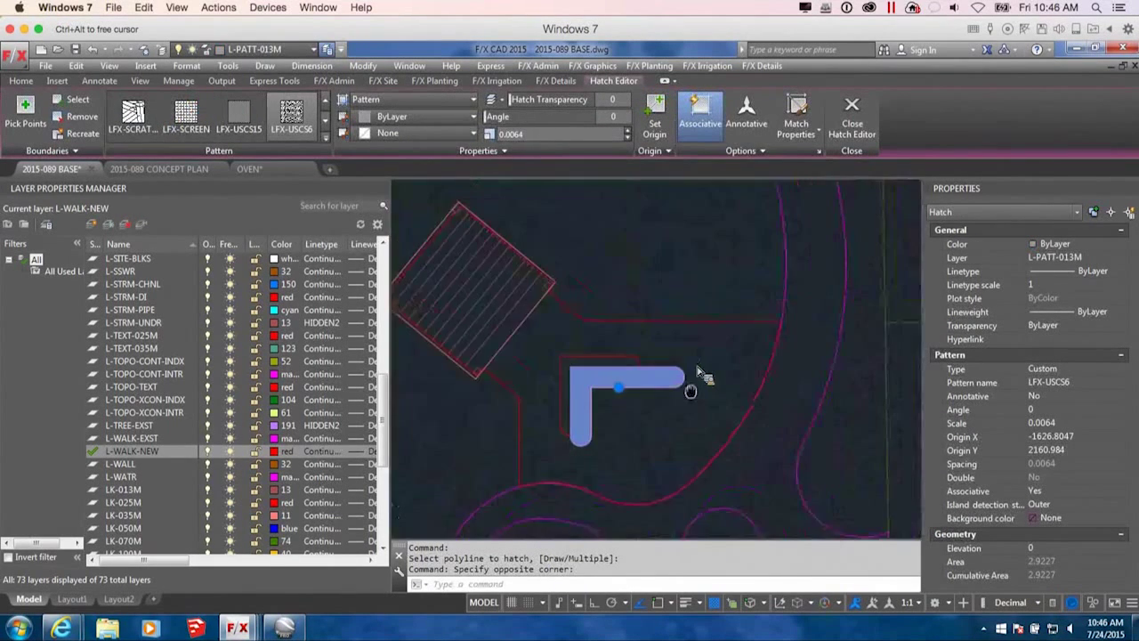
scroll(666, 402, "up", 3)
key("Delete")
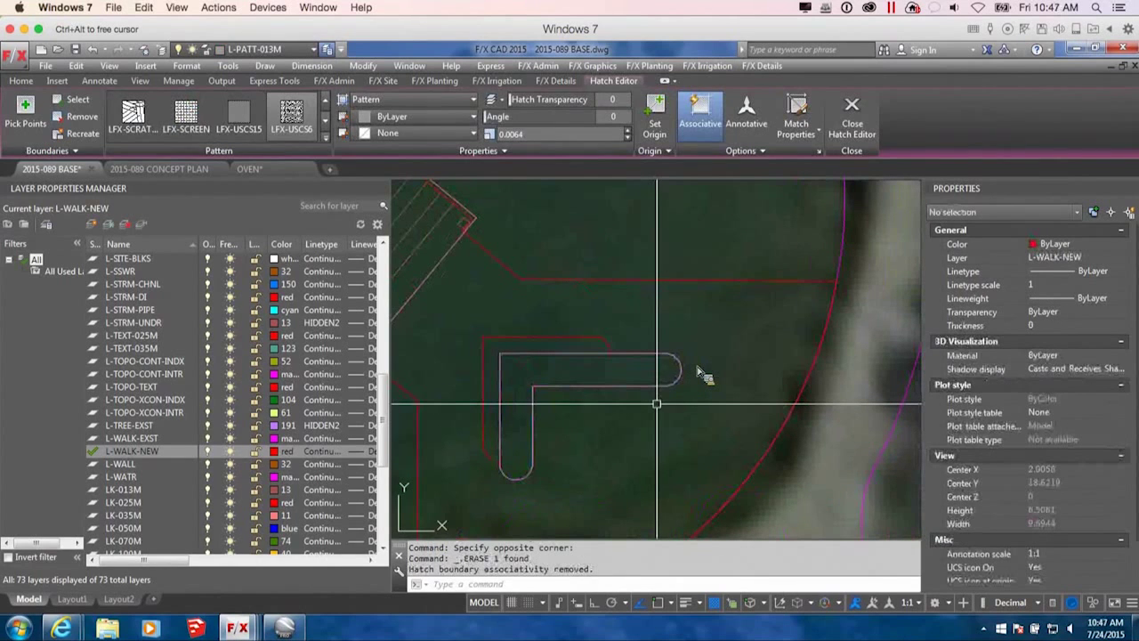
Purge all unused items from the drawing, then pan to show the walk and house.
type("E")
key("Return")
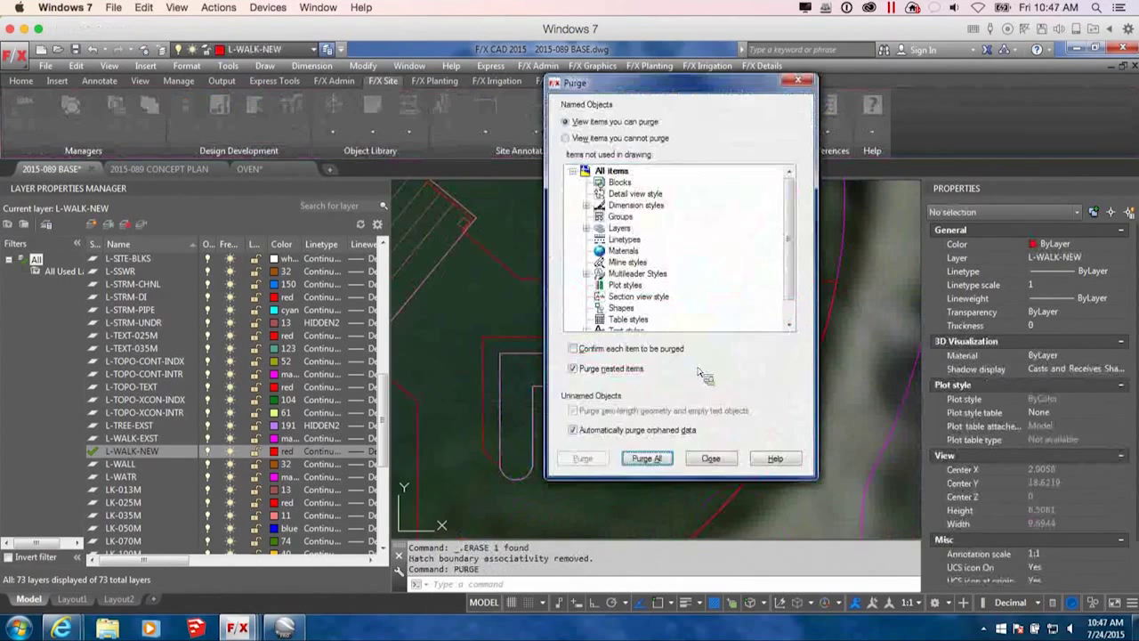
left_click(710, 458)
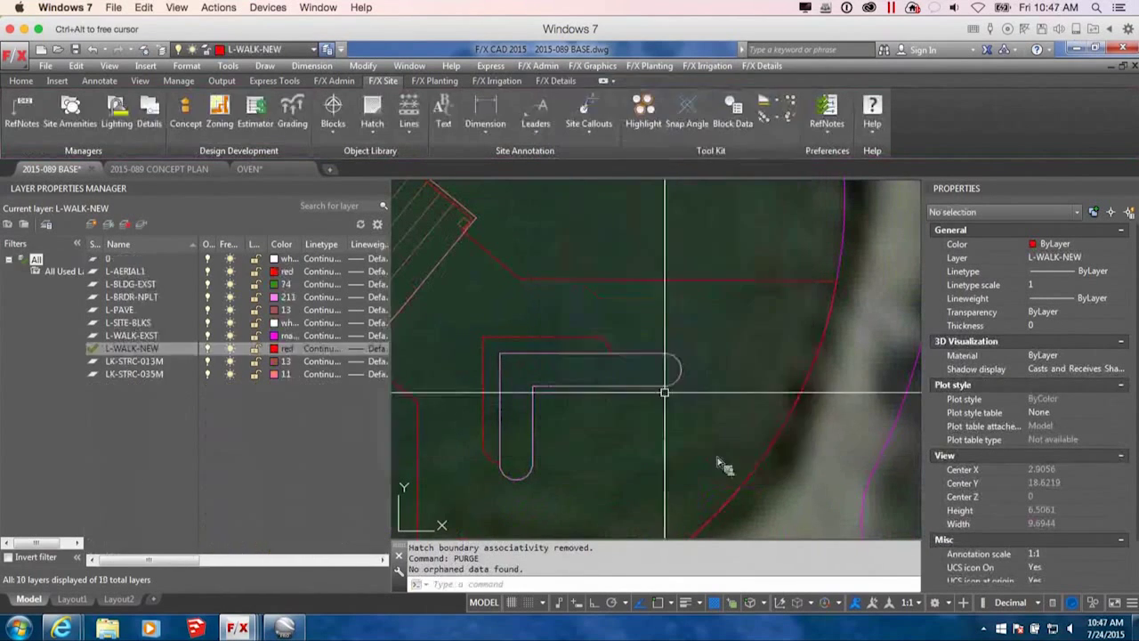
scroll(666, 356, "down", 2)
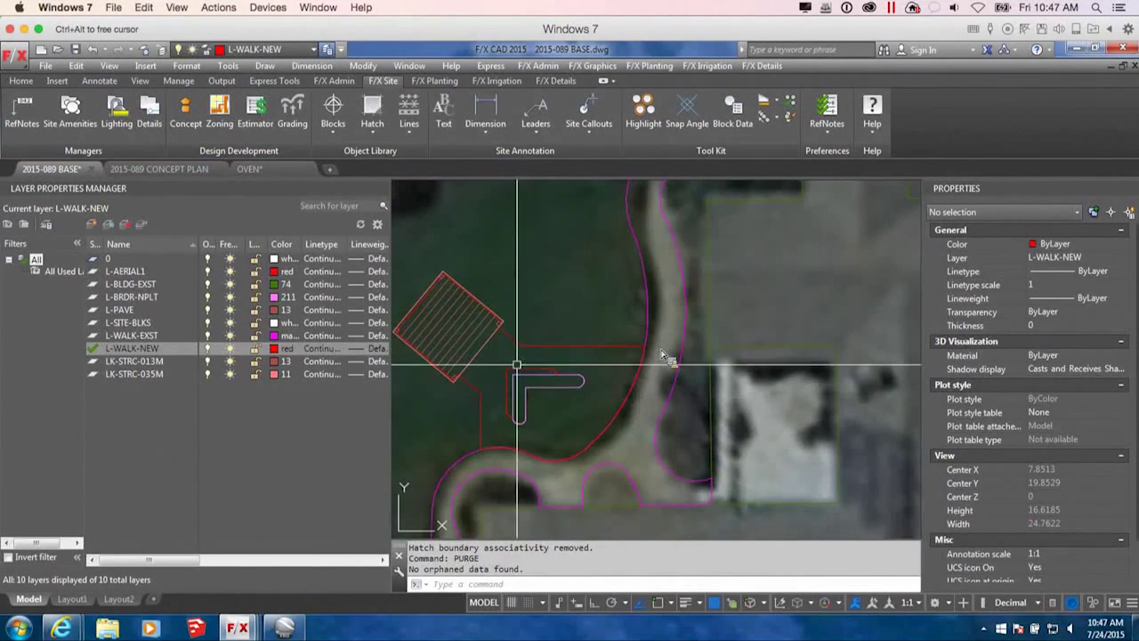
middle_click_drag(517, 365, 553, 343)
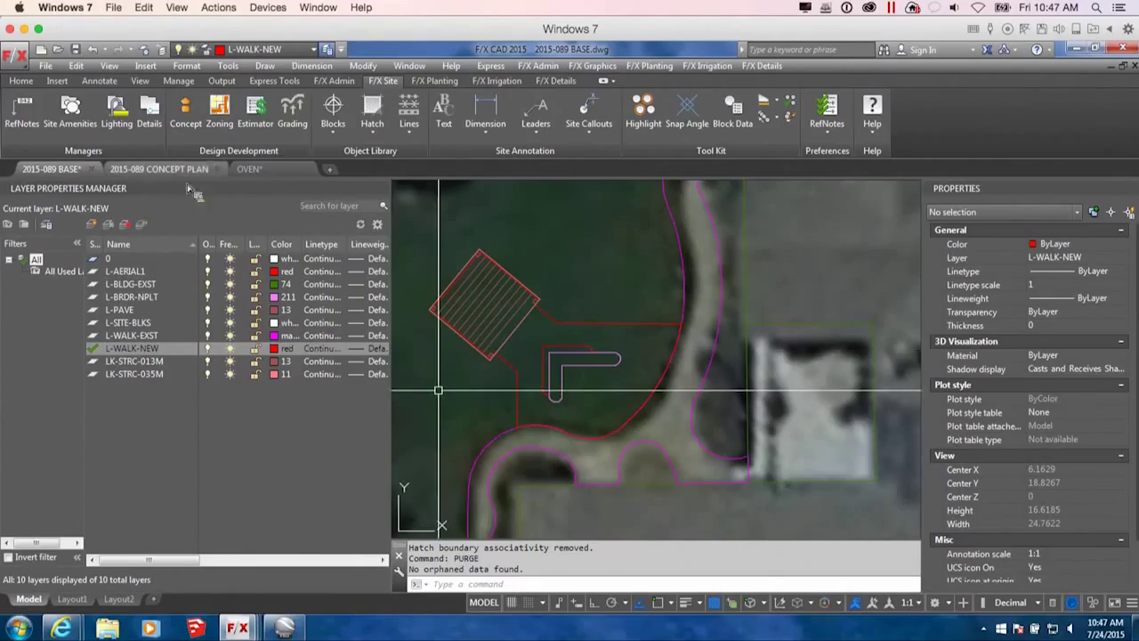
mouse_move(182, 175)
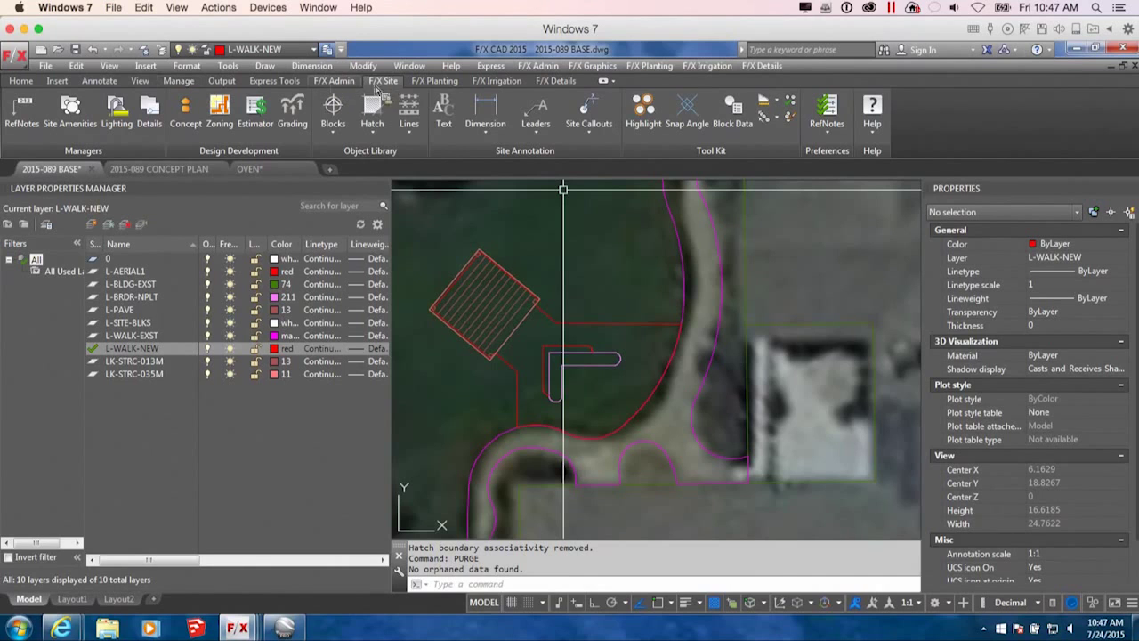
left_click(343, 83)
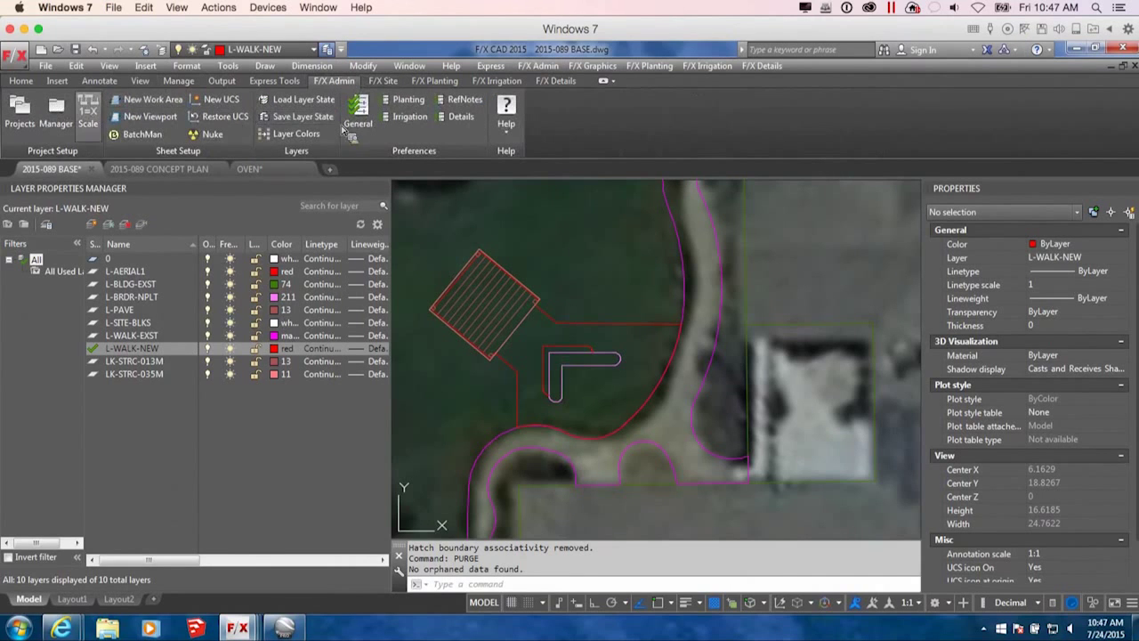
Choose Metric, pick 1:50 from the scale list with meters as drawing units, and confirm.
left_click(84, 107)
left_click(538, 304)
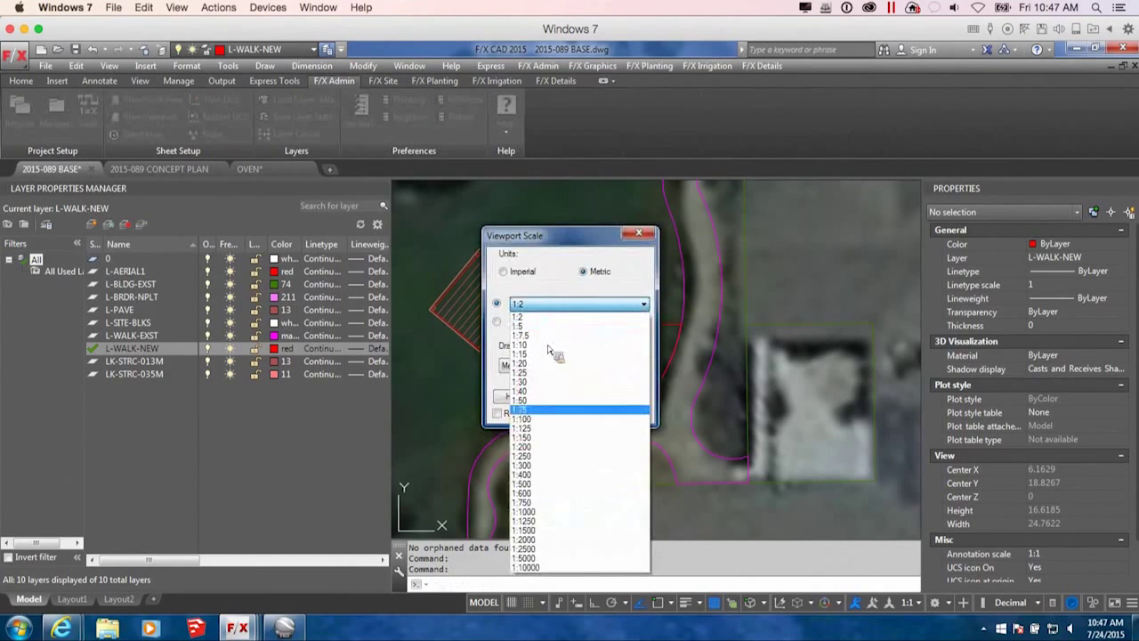
left_click(530, 399)
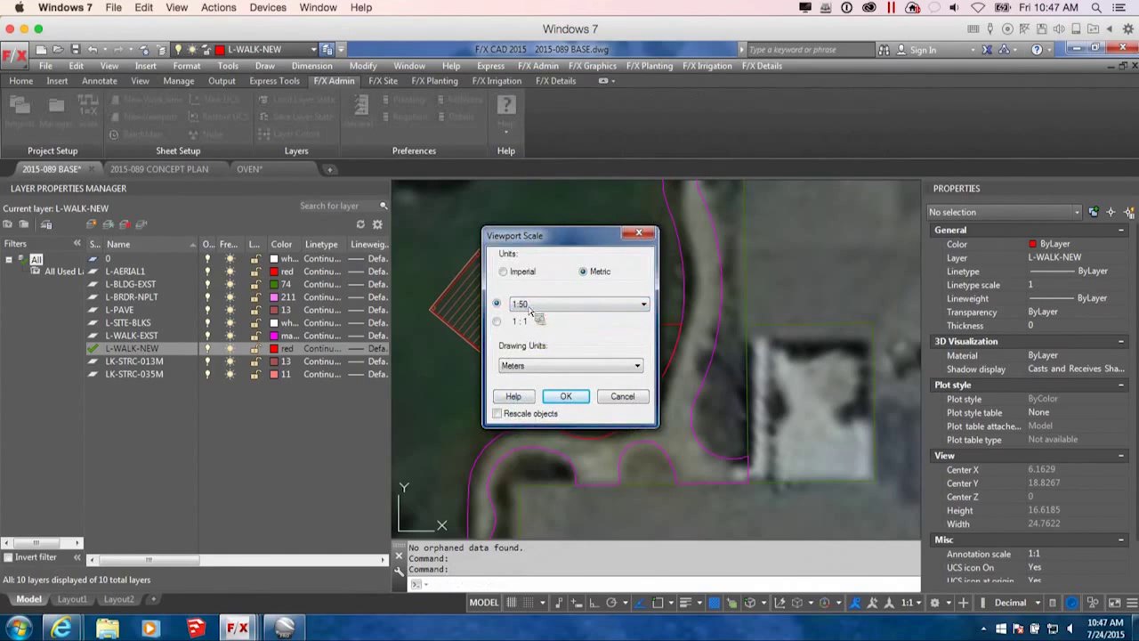
left_click(580, 397)
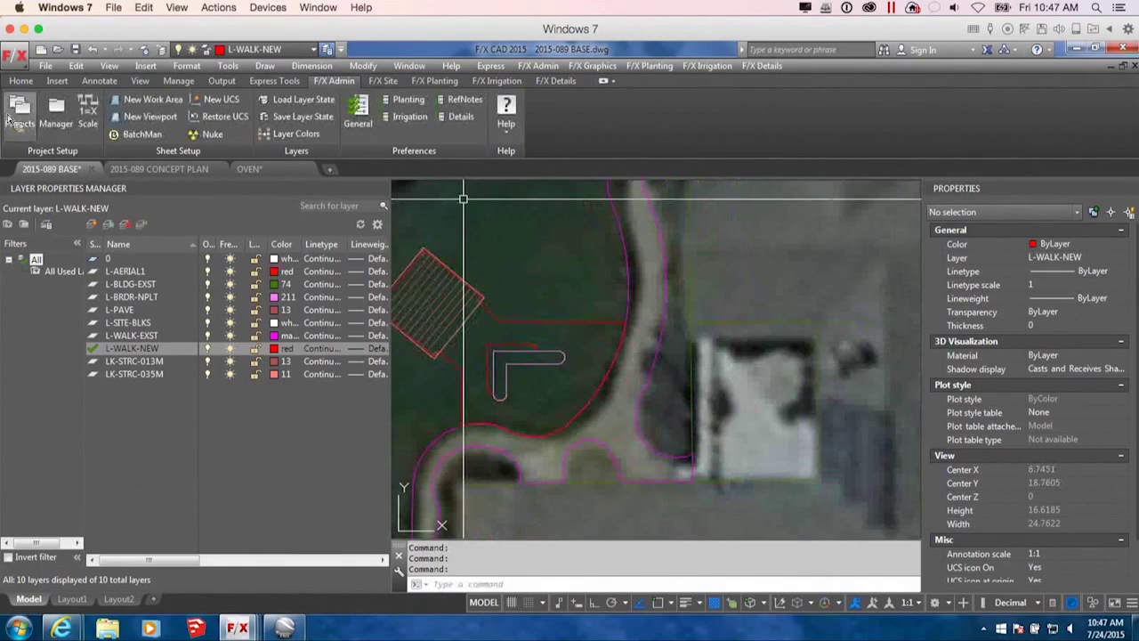
Place the Standard Counter - Granite top note on the L-shaped polyline, then open the Bar Counter note.
left_click(392, 81)
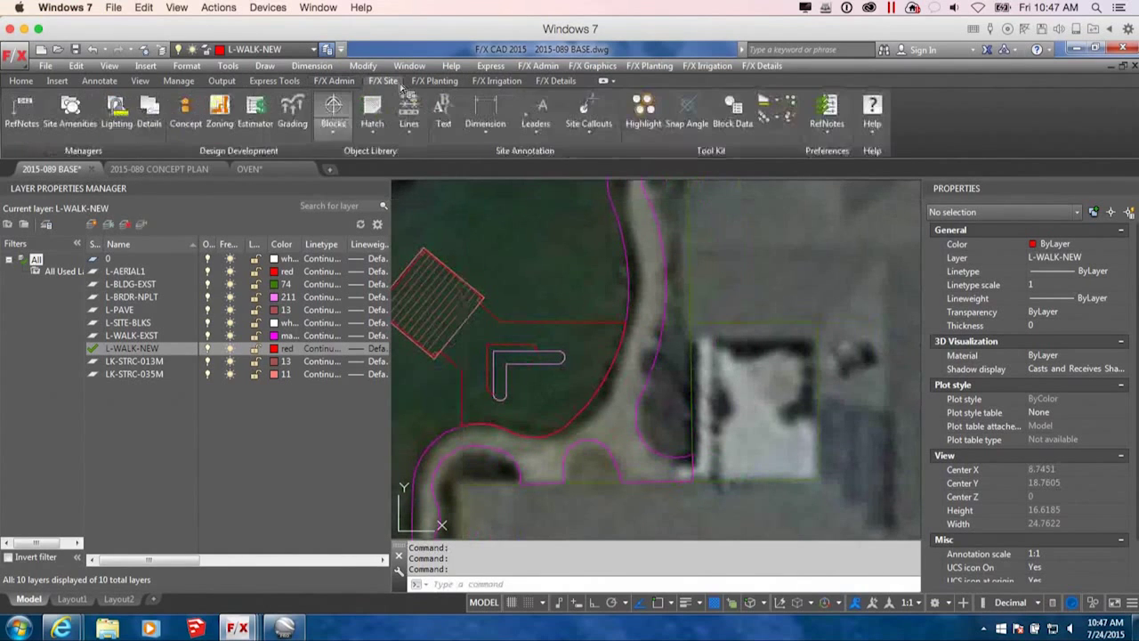
left_click(14, 116)
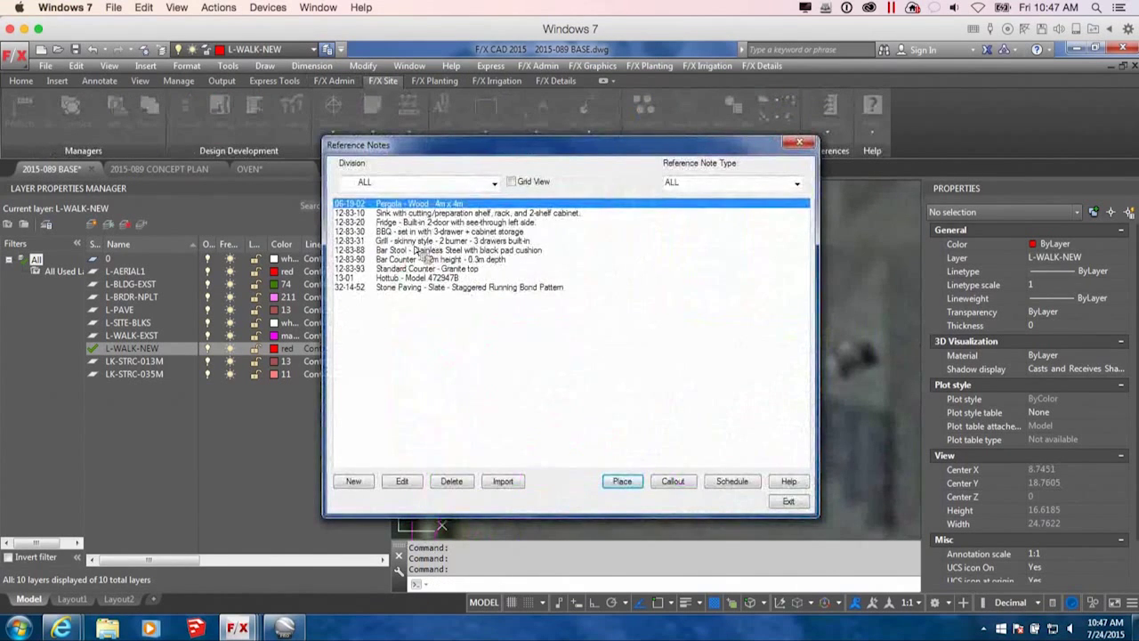
left_click(410, 268)
left_click(622, 480)
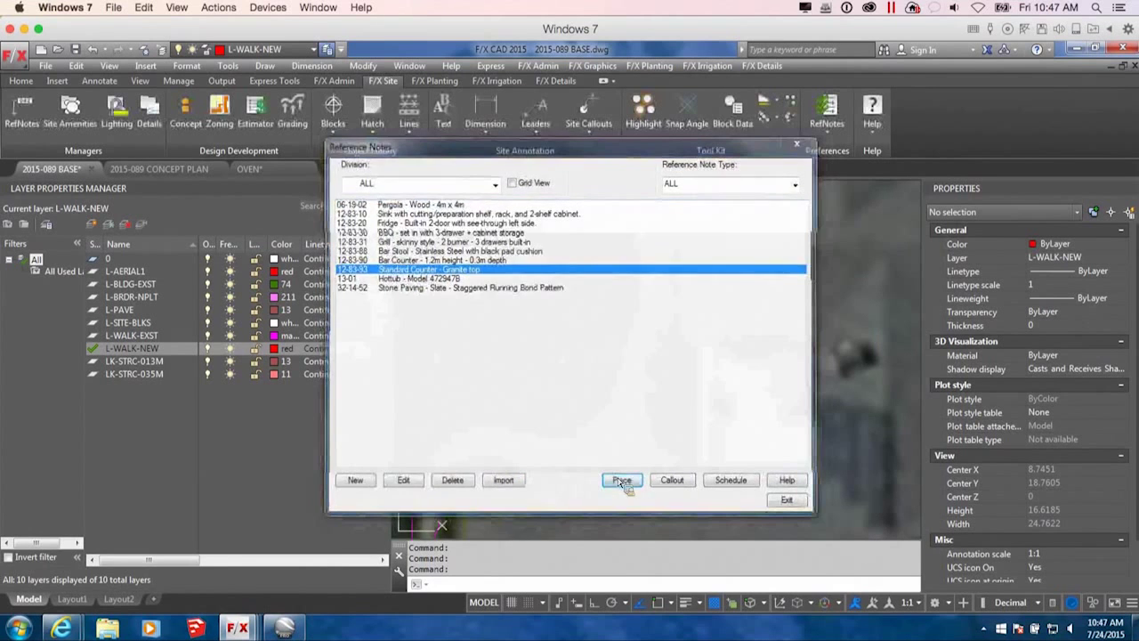
scroll(526, 366, "up", 5)
left_click(525, 367)
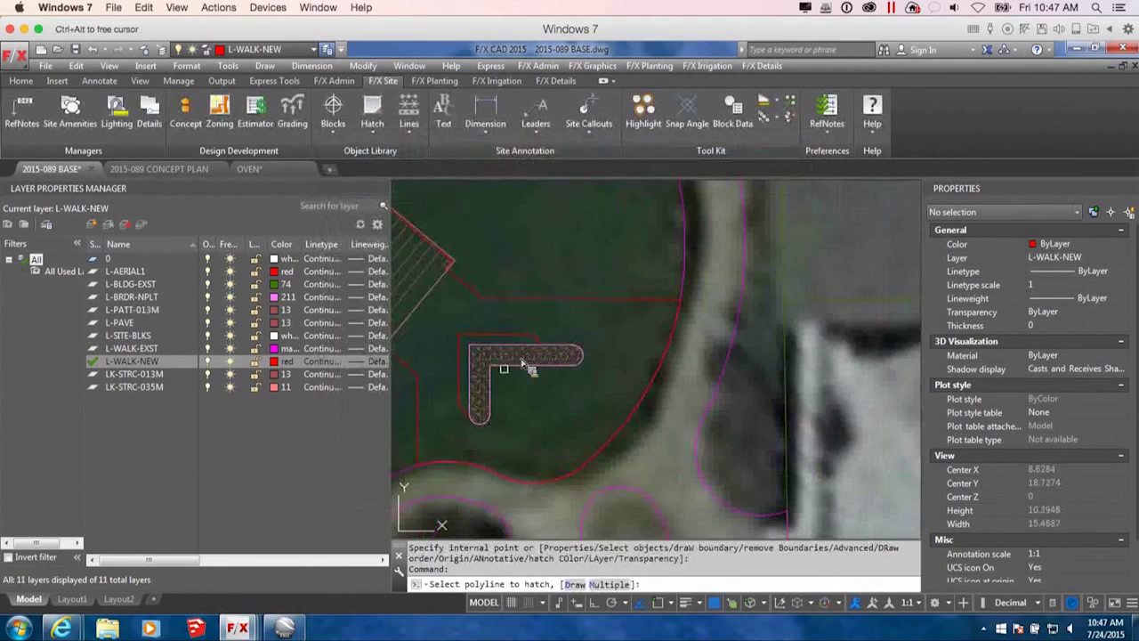
scroll(525, 367, "up", 2)
scroll(525, 367, "up", 3)
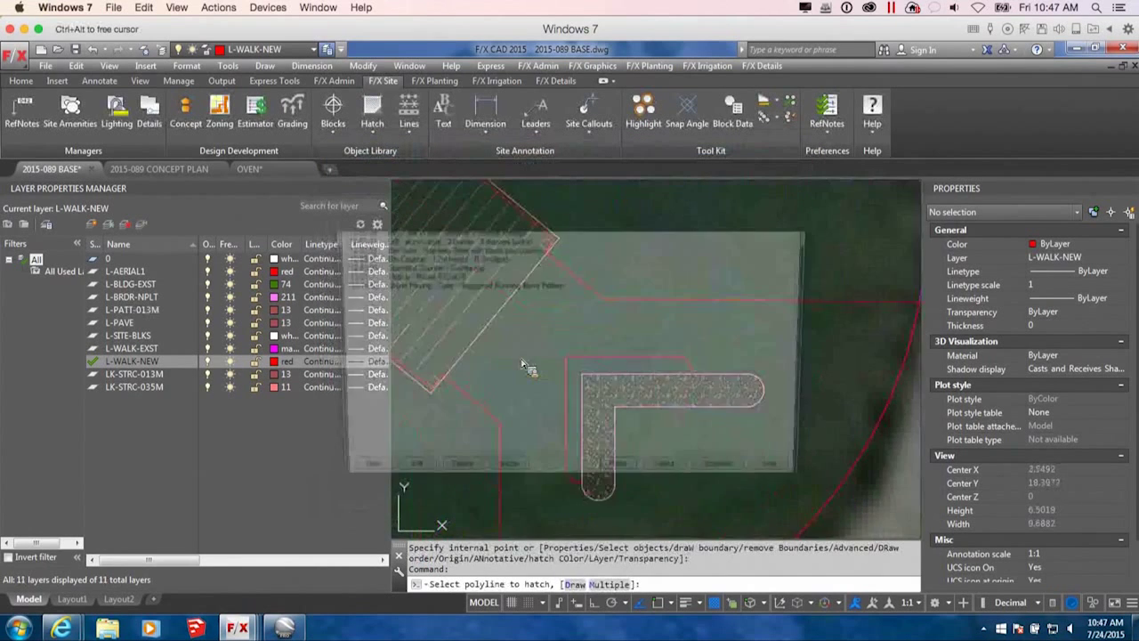
key("Up")
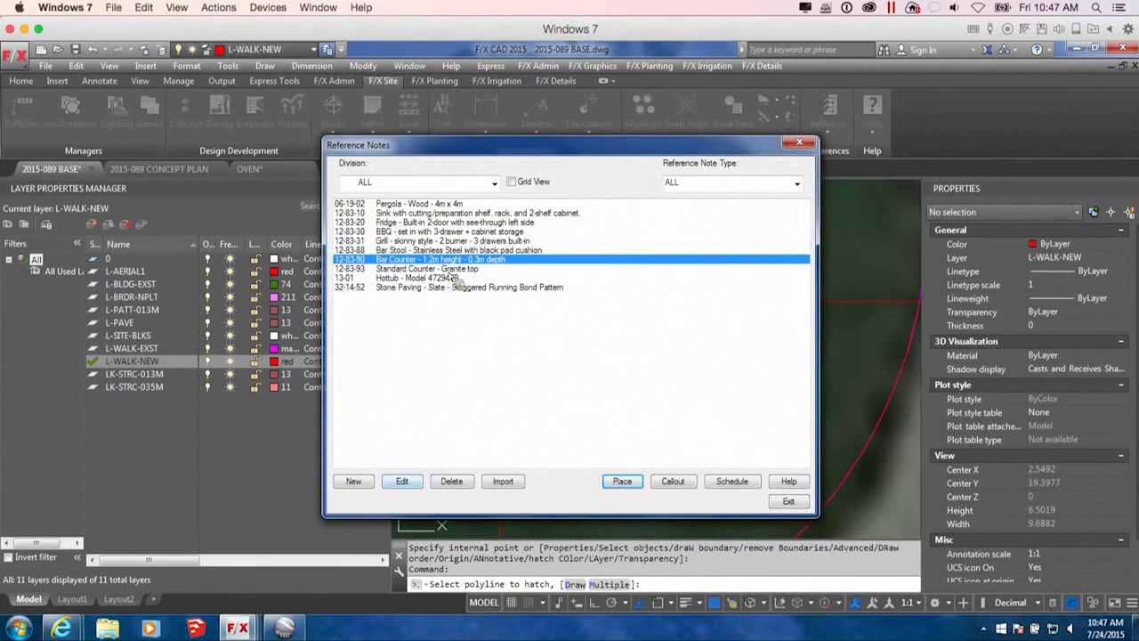
left_click(402, 481)
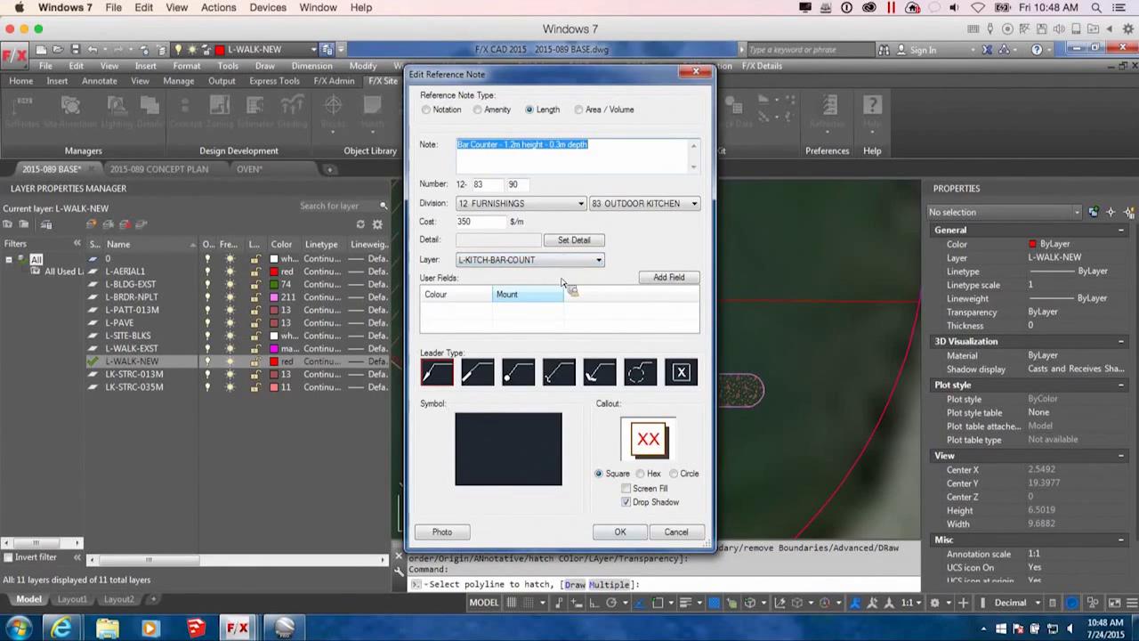
Cancel the Bar Counter note edit, exit Reference Notes, and zoom around the hatched counter.
left_click(620, 532)
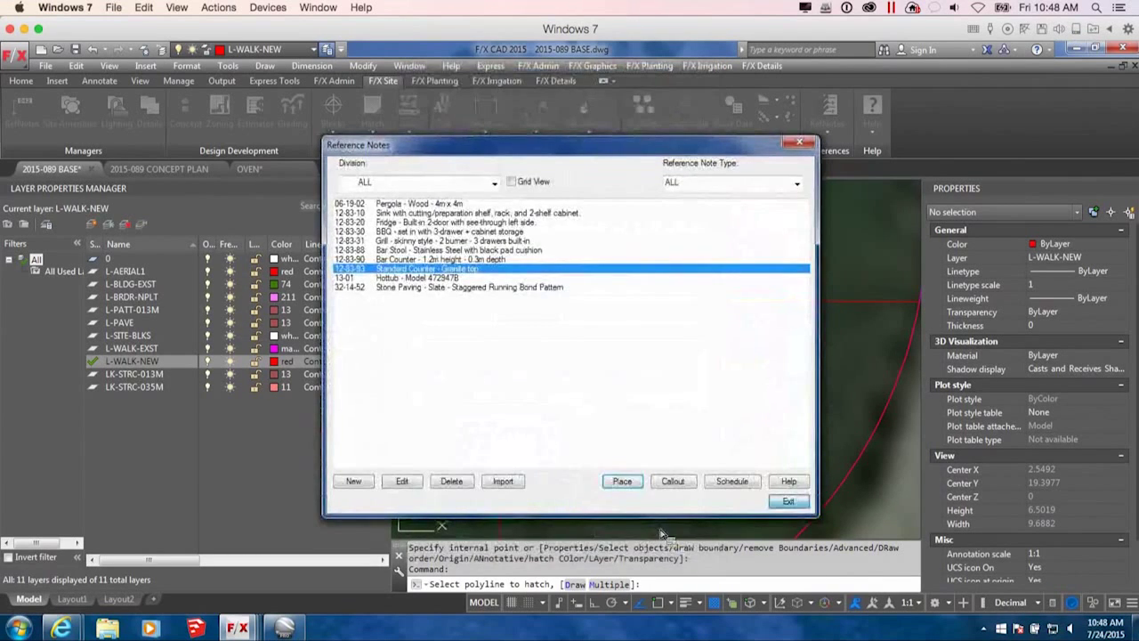
left_click(788, 501)
scroll(585, 386, "down", 3)
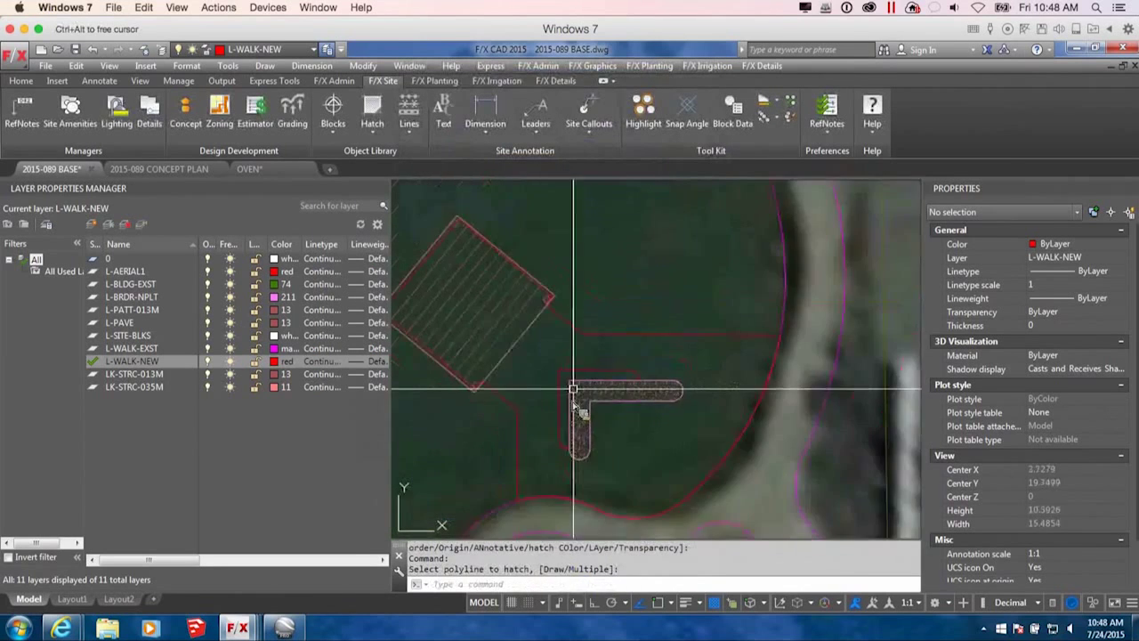
scroll(585, 400, "up", 3)
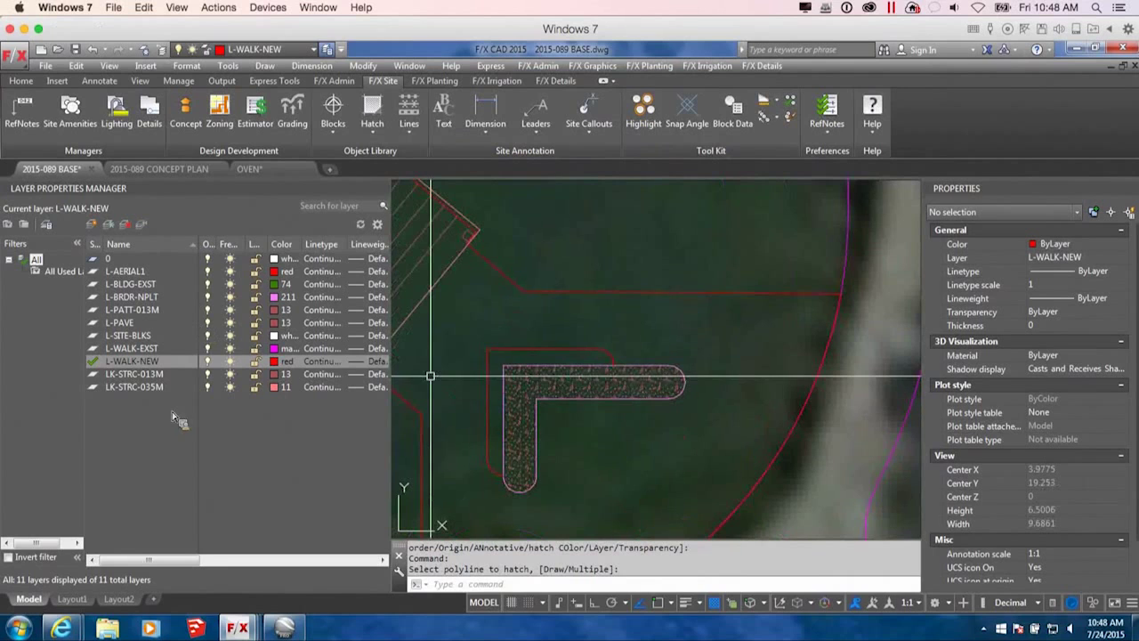
left_click(334, 81)
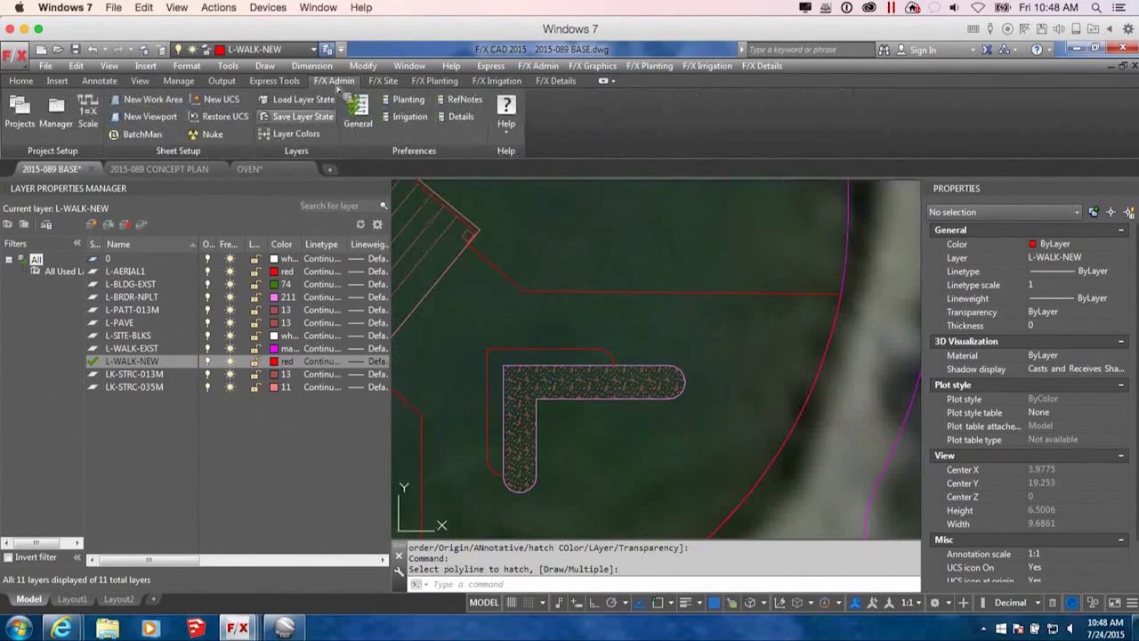
Load the first saved layer state from its folder in the Layer Properties Manager.
left_click(287, 101)
double_click(537, 297)
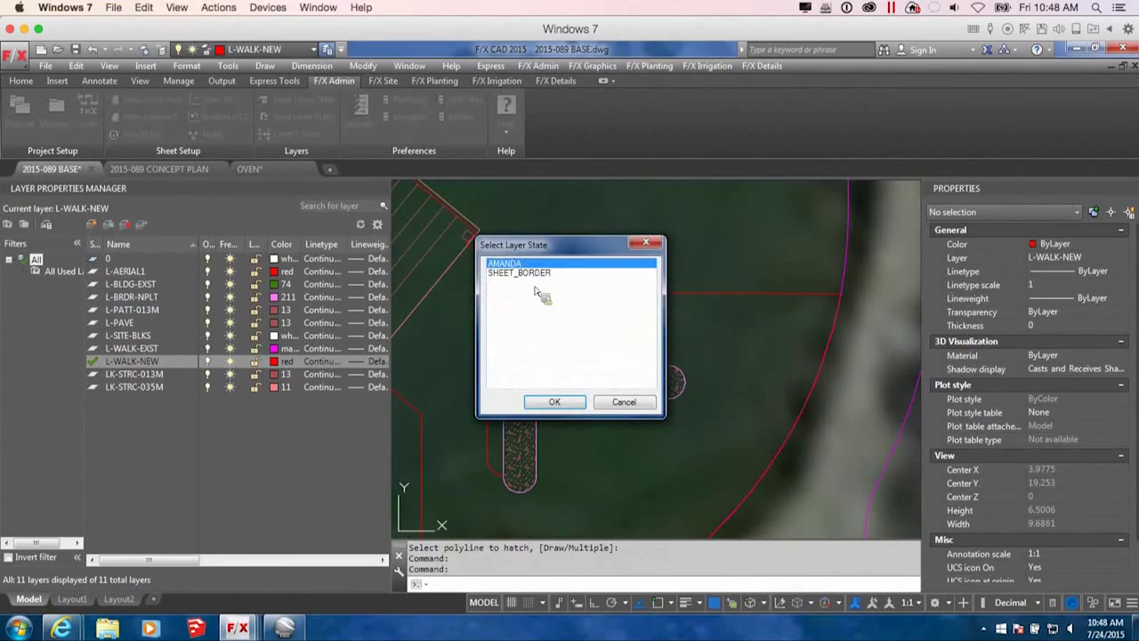
left_click(556, 401)
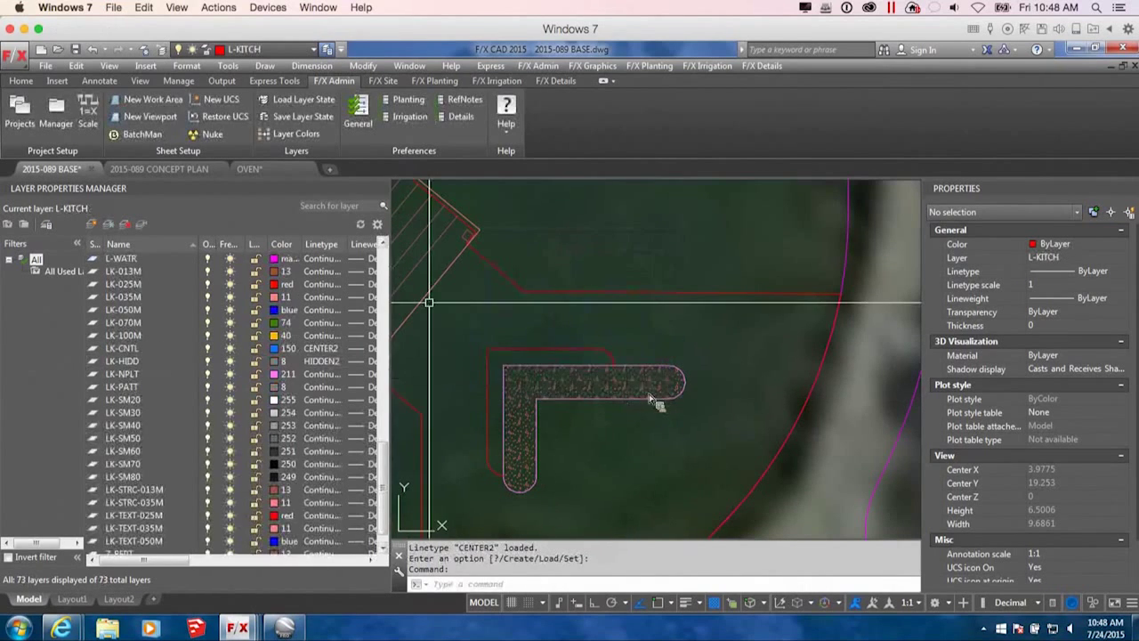
scroll(386, 485, "up", 6)
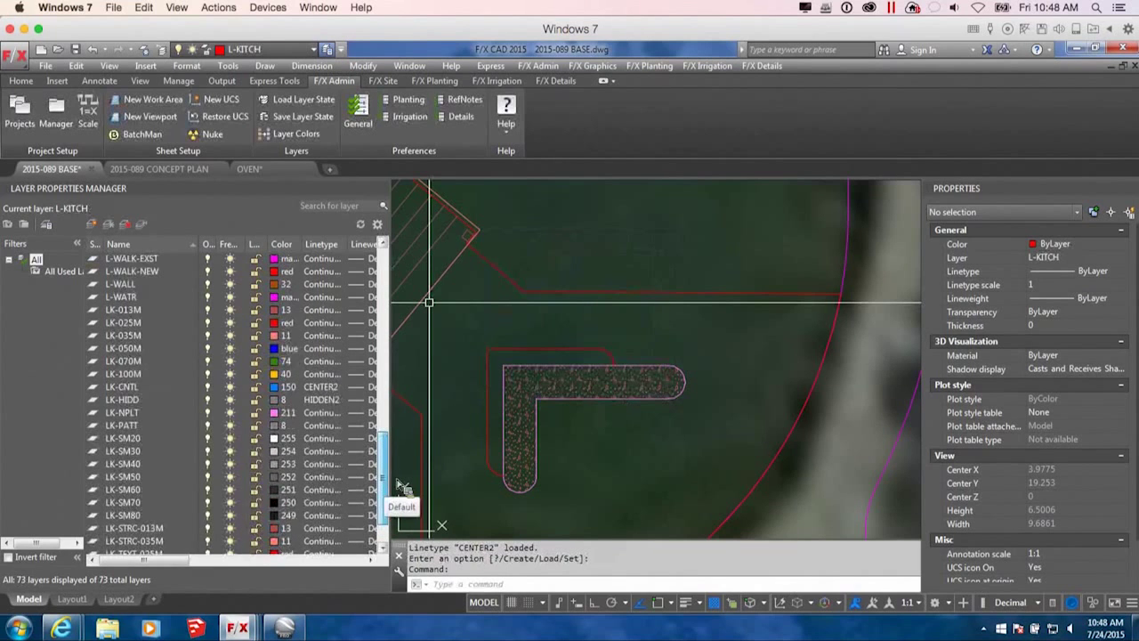
scroll(384, 425, "up", 5)
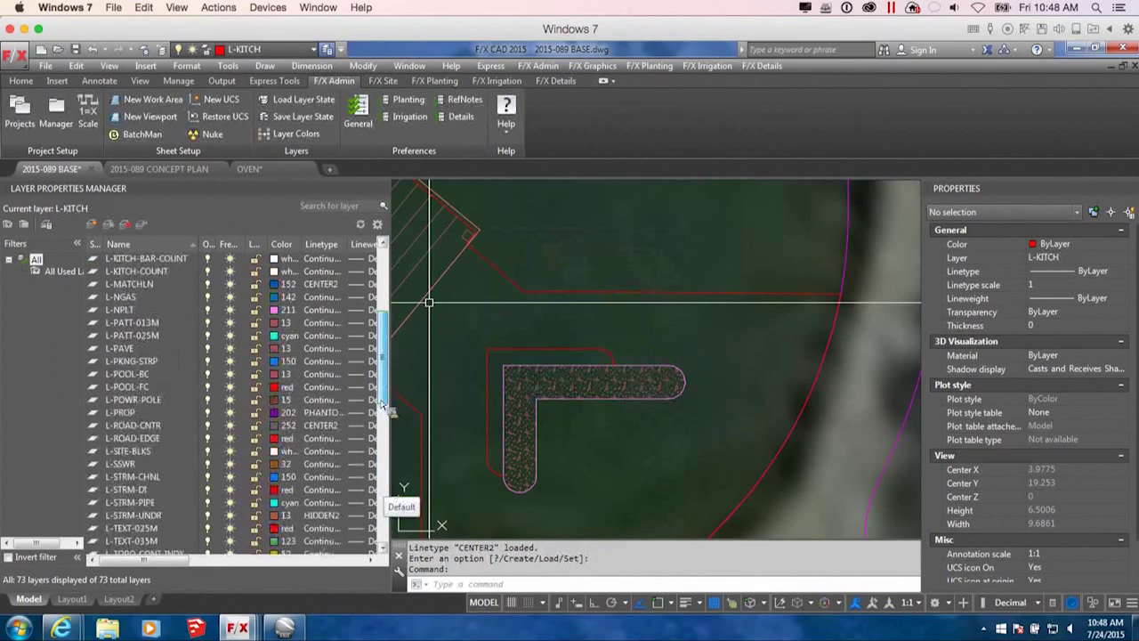
scroll(385, 401, "up", 5)
Create a new layer named L-KITCH, rename it L-KITCH1 after the duplicate warning, and remove it.
key("alt+n")
key("Return")
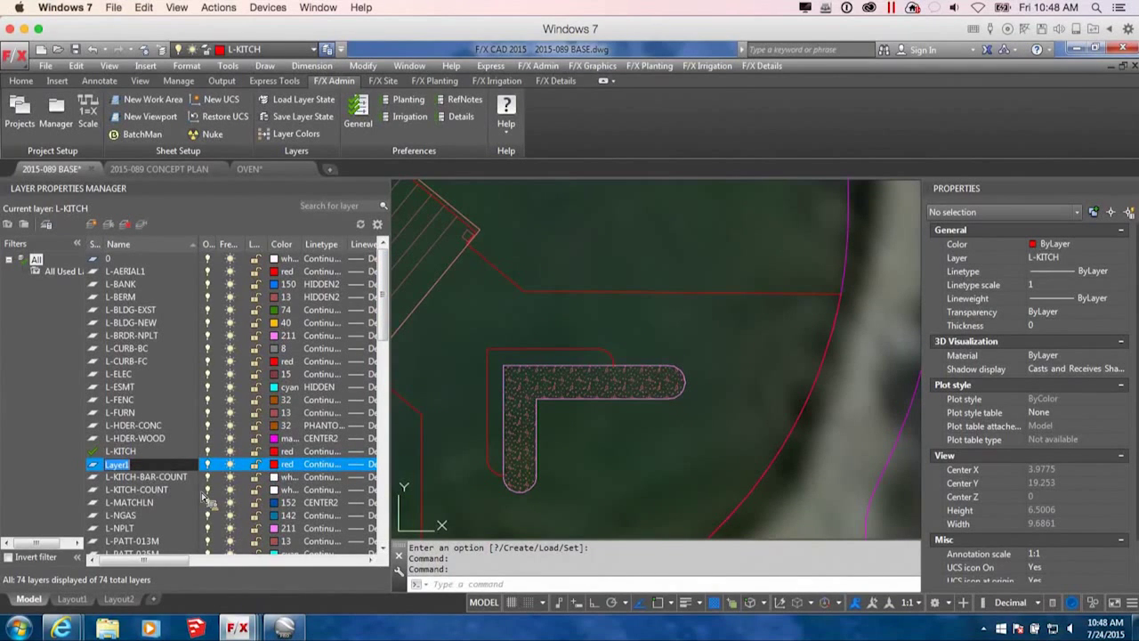
type("L-KITCH")
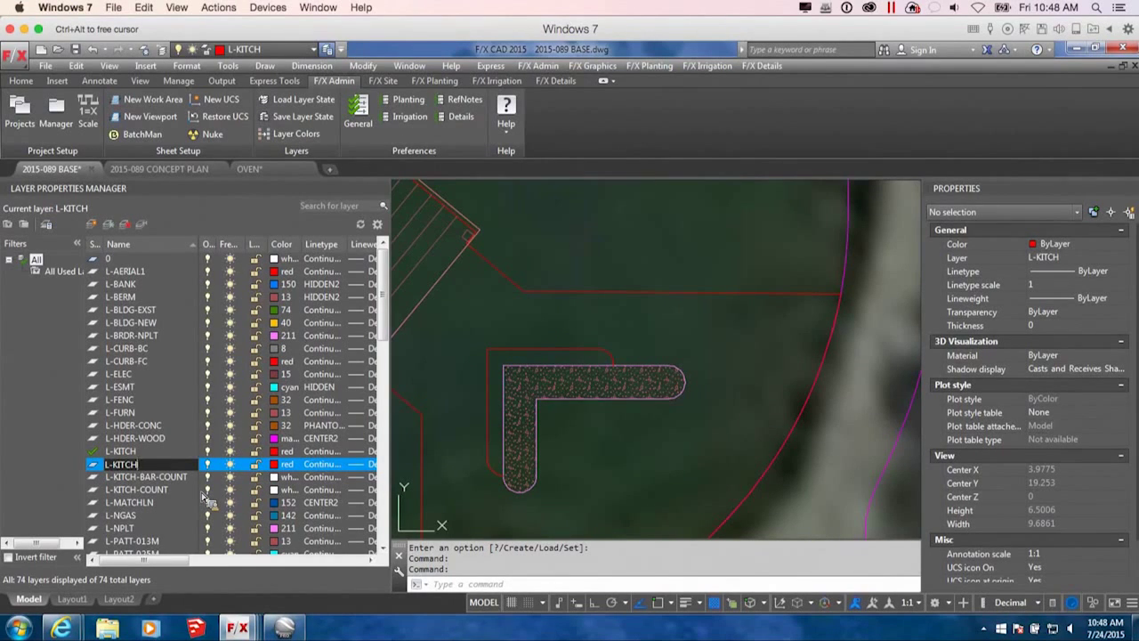
key("Return")
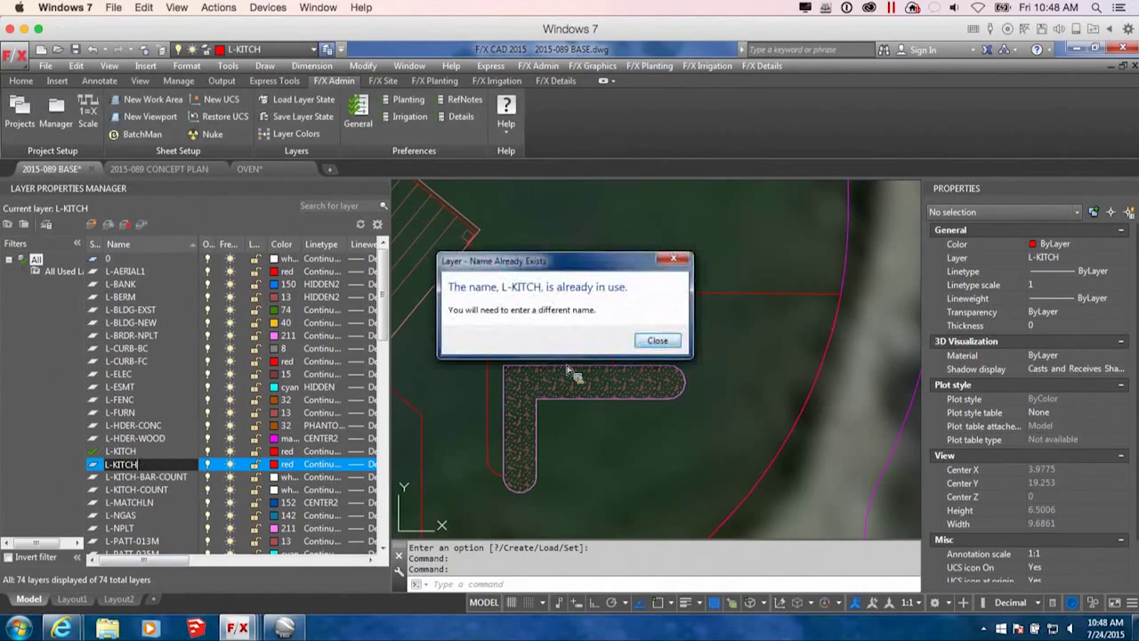
left_click(656, 340)
left_click(656, 340)
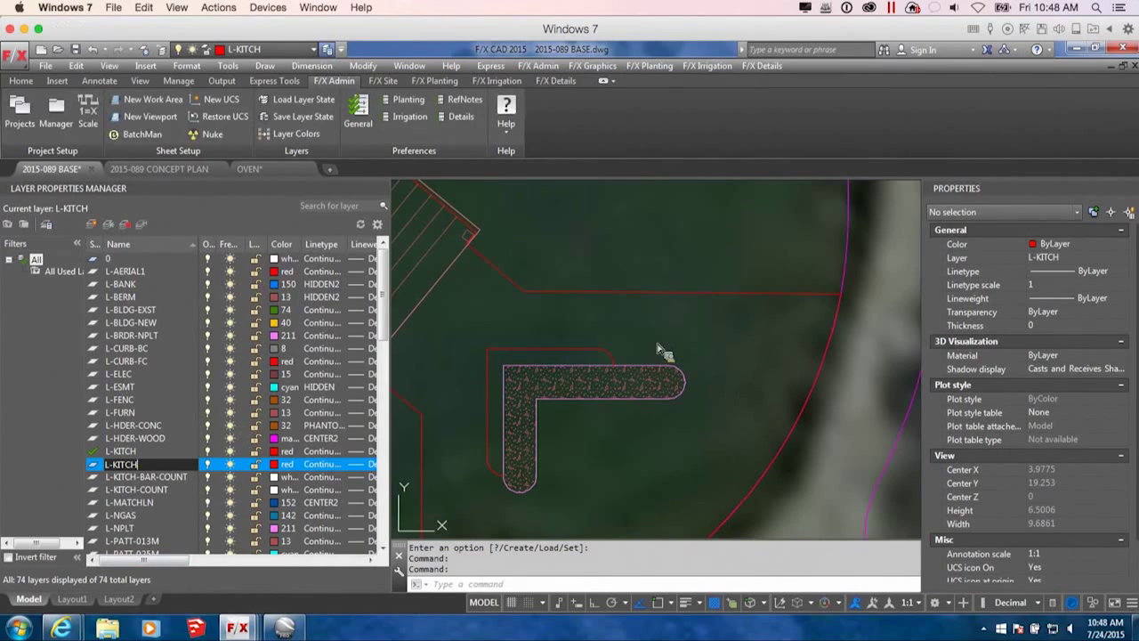
type("1")
key("Escape")
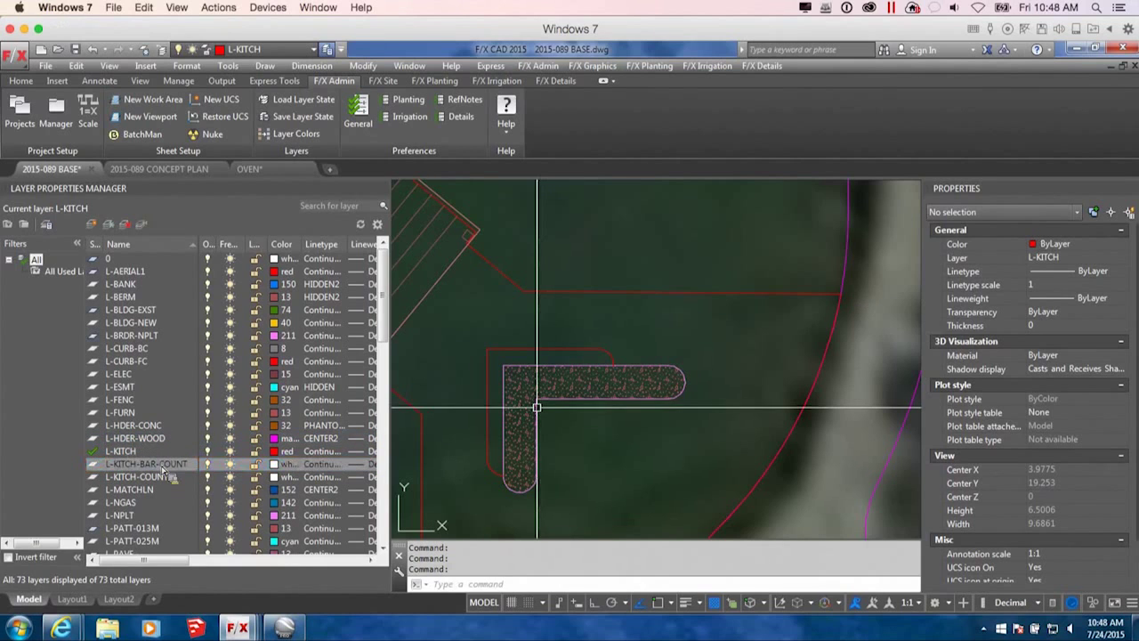
Move the red counter outline onto the L-KITCH-BAR-COUNT layer.
left_click(488, 410)
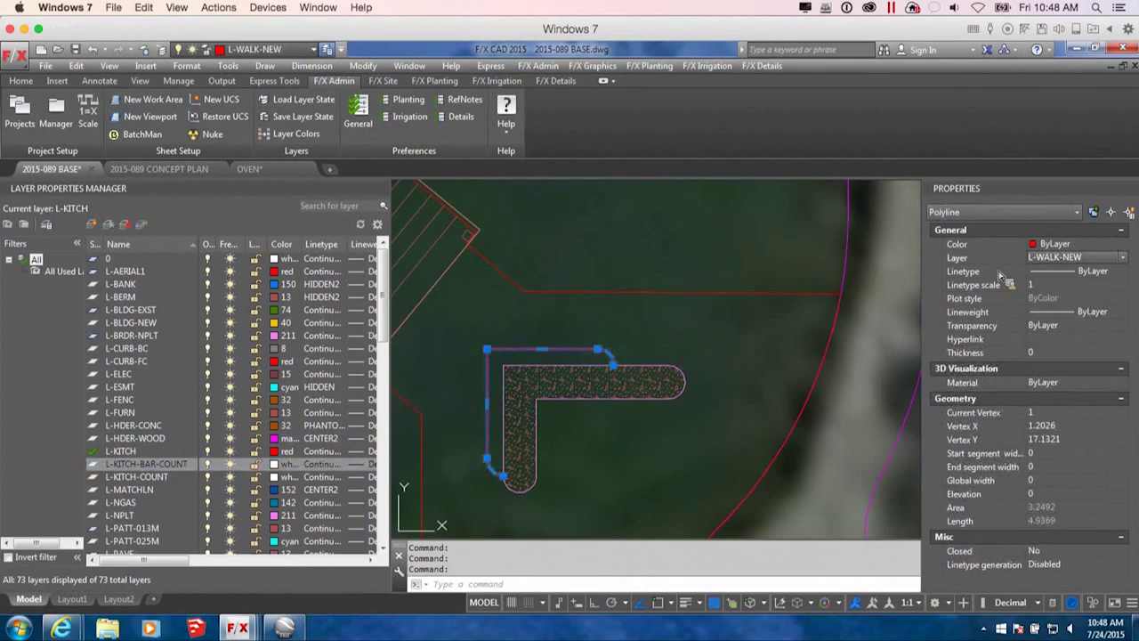
left_click(1108, 256)
scroll(1128, 356, "up", 5)
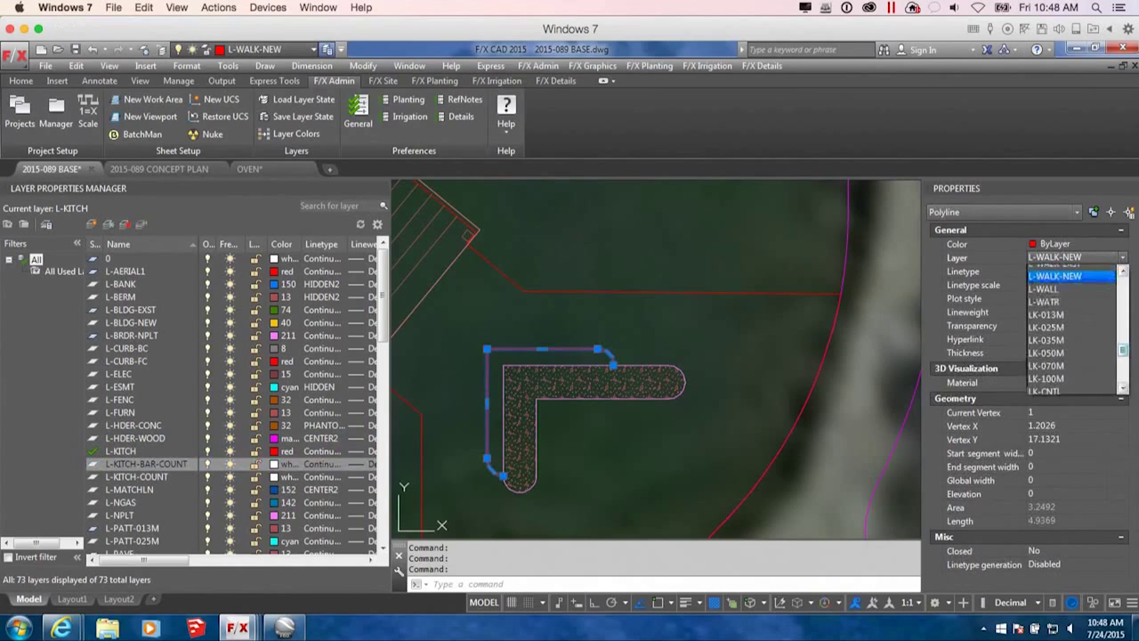
scroll(1126, 355, "up", 5)
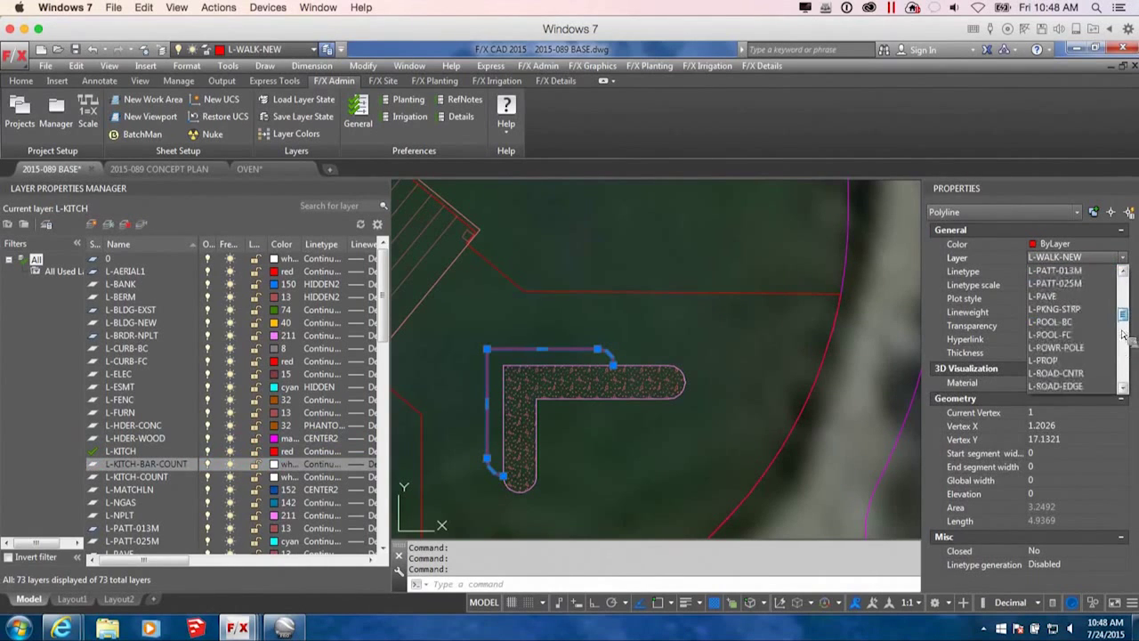
left_click(1064, 328)
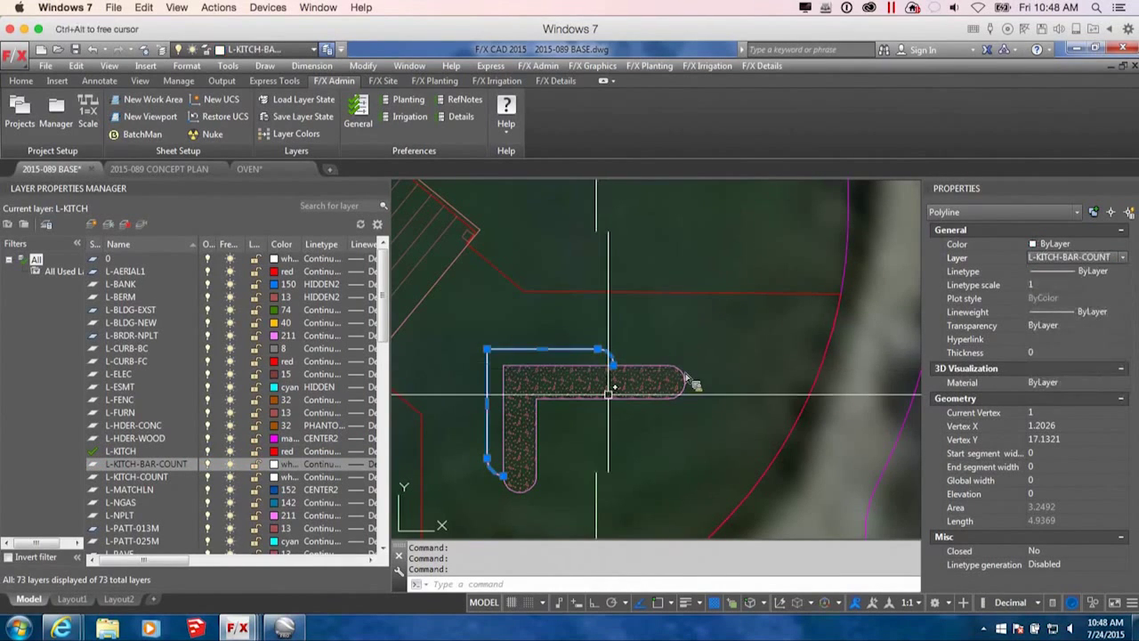
middle_click_drag(647, 386, 692, 382)
key("Escape")
Move the hatched L-shaped counter onto the L-KITCH-COUNT layer.
left_click(690, 380)
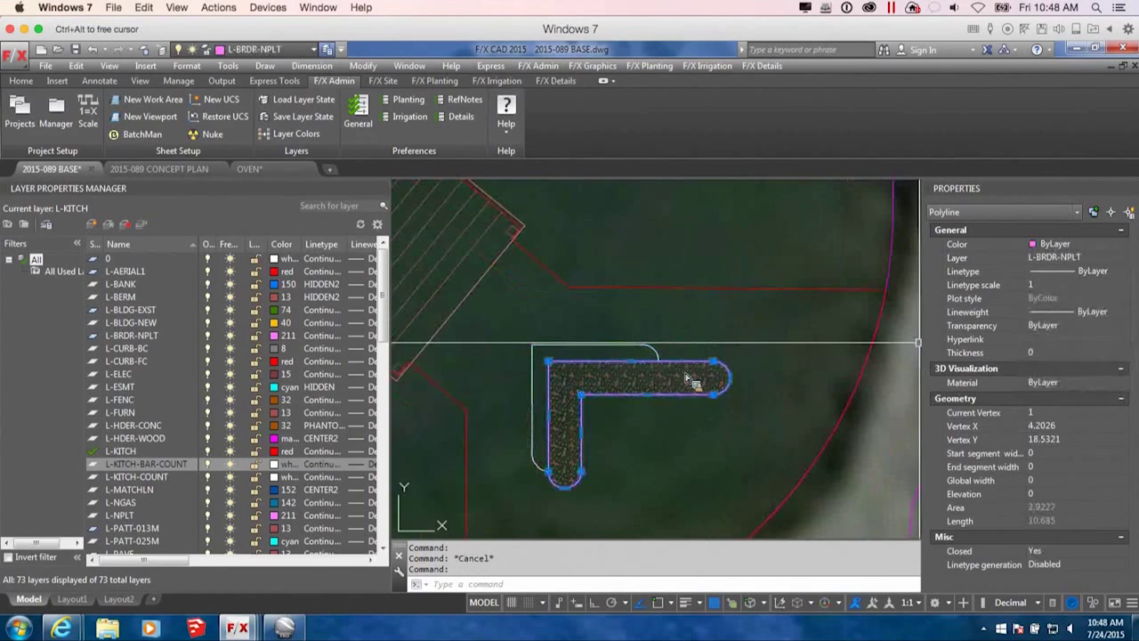
left_click(1093, 258)
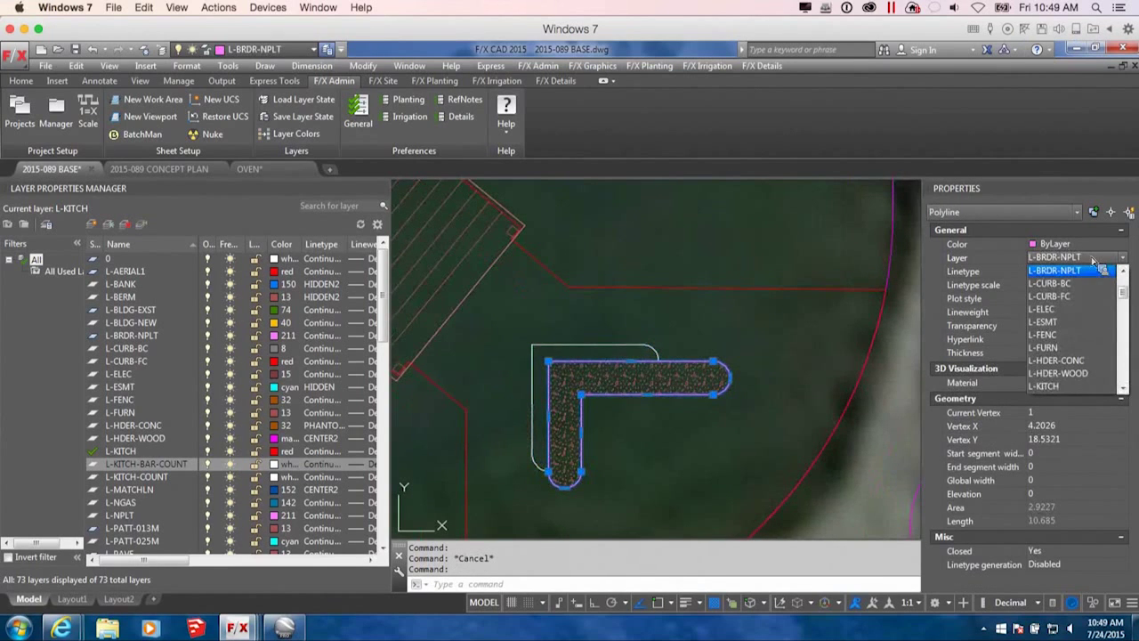
left_click_drag(1129, 295, 1131, 303)
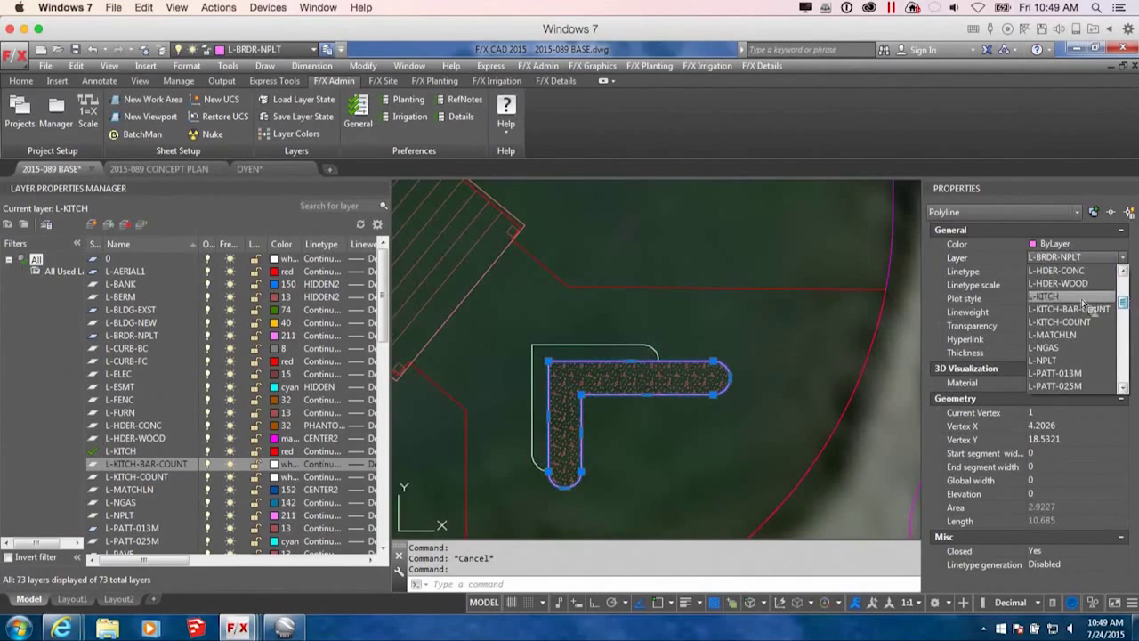
left_click(1106, 300)
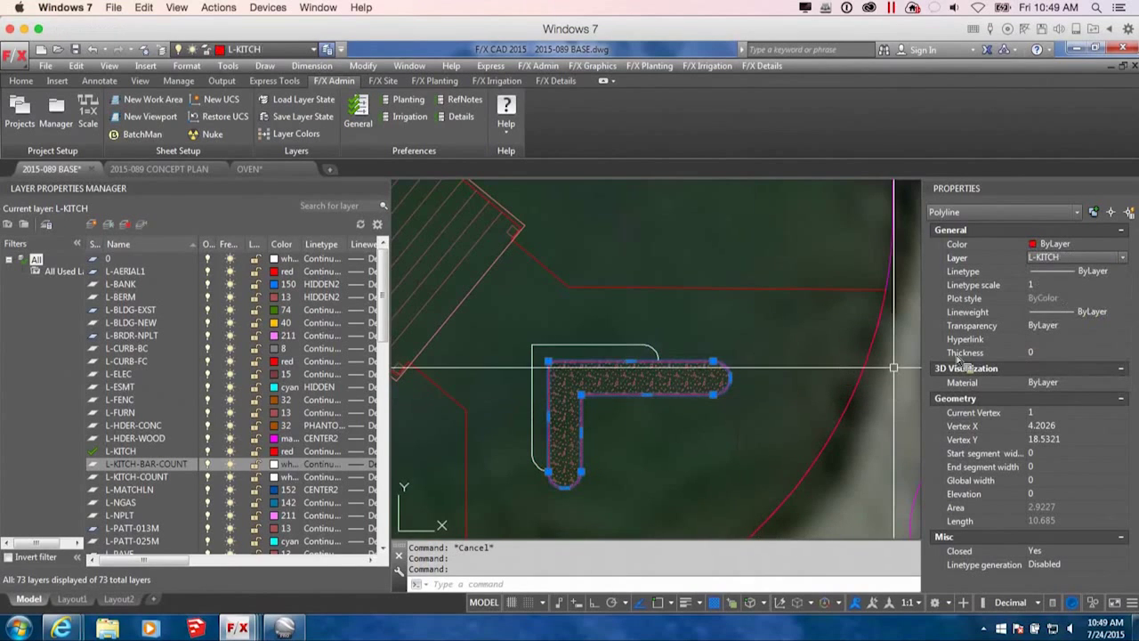
left_click(1130, 257)
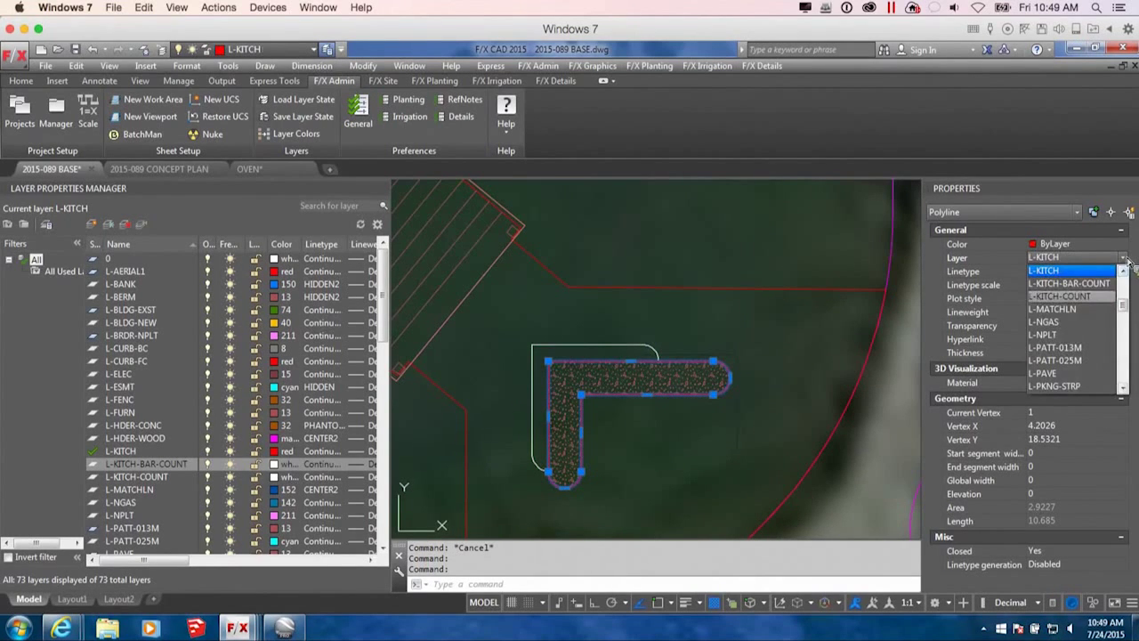
left_click(1087, 297)
key("Escape")
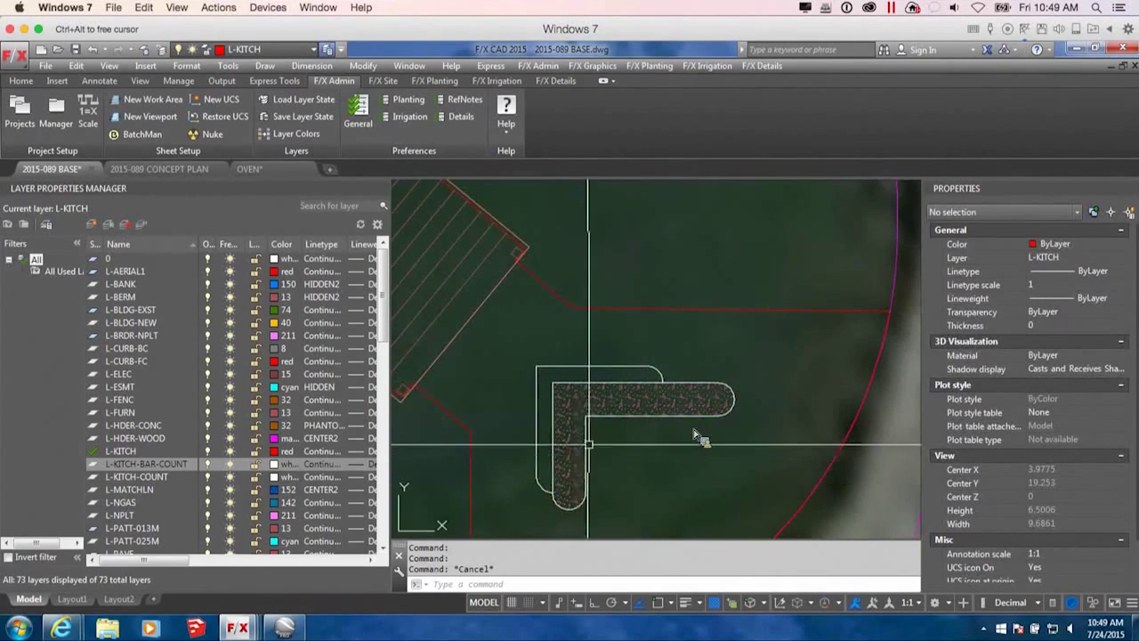
scroll(696, 436, "down", 2)
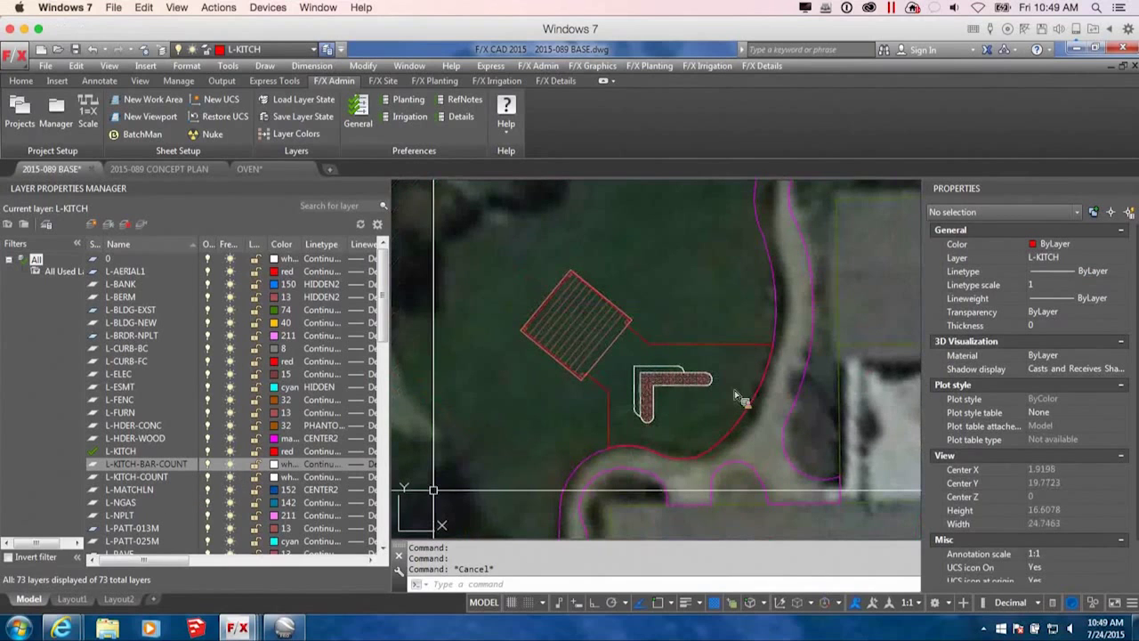
scroll(590, 445, "up", 3)
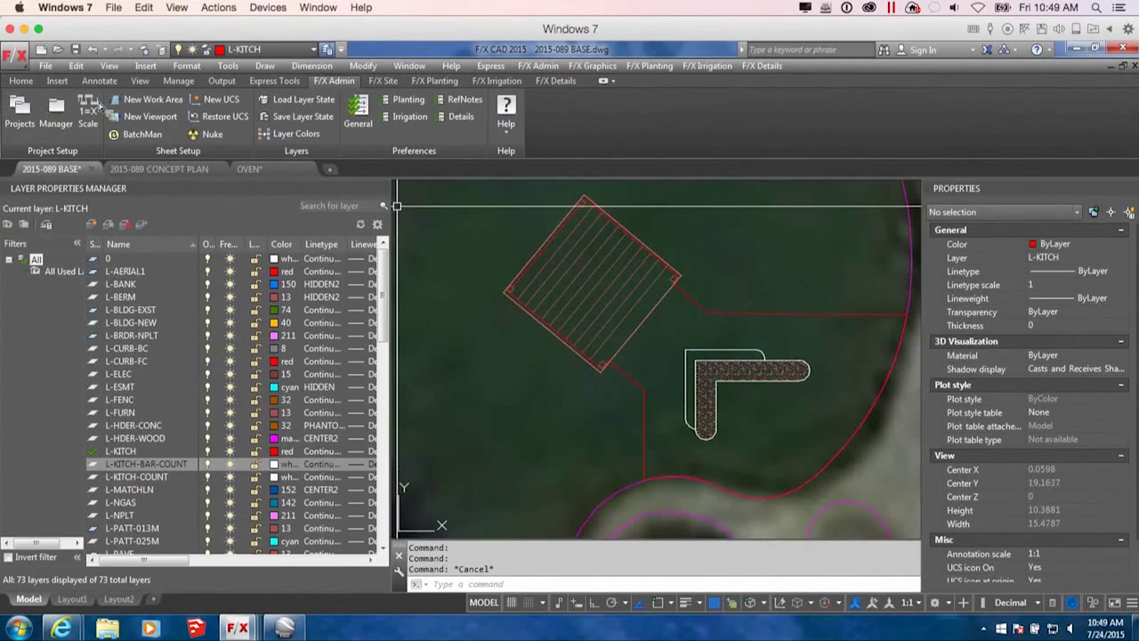
left_click(384, 81)
Place the Hottub symbol inside the hatched square, accepting its rotation.
left_click(18, 113)
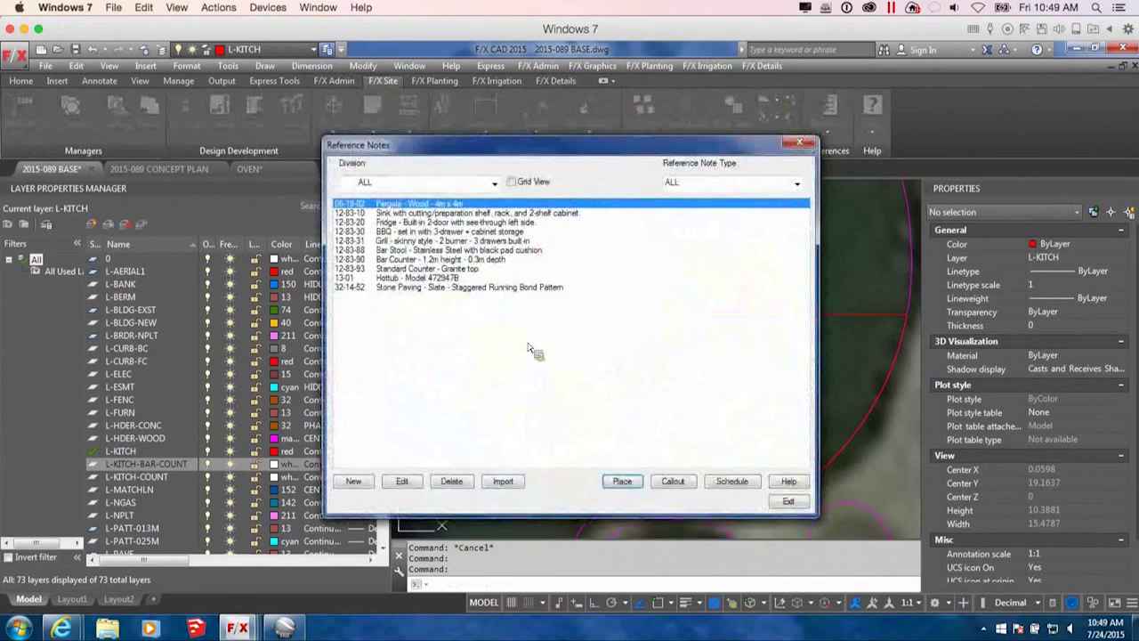
left_click(412, 278)
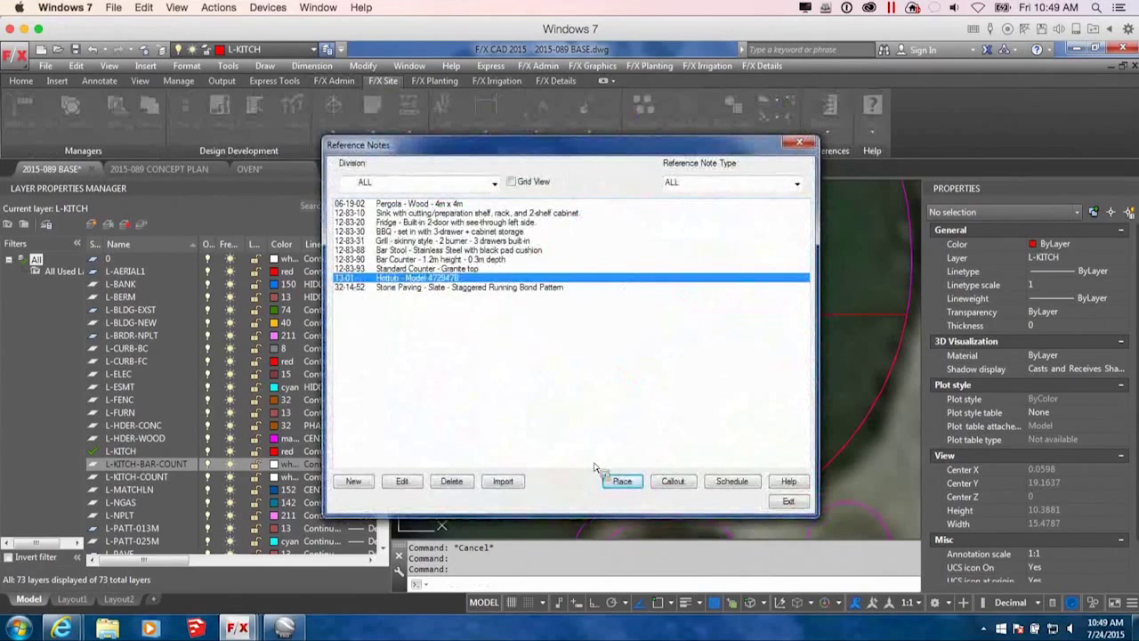
left_click(622, 481)
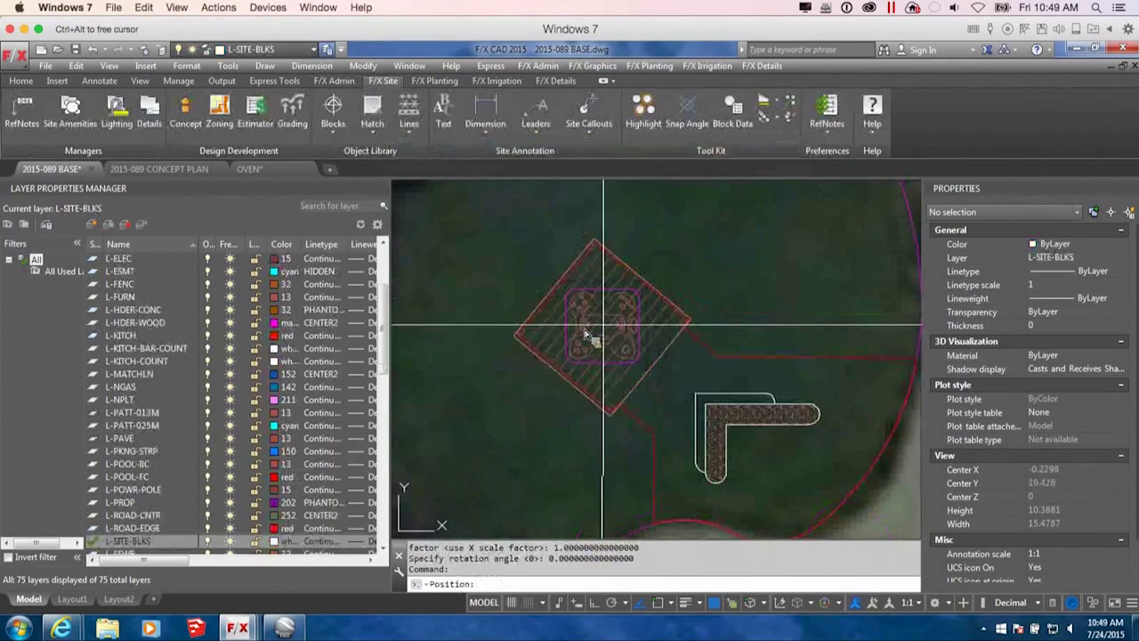
left_click(600, 327)
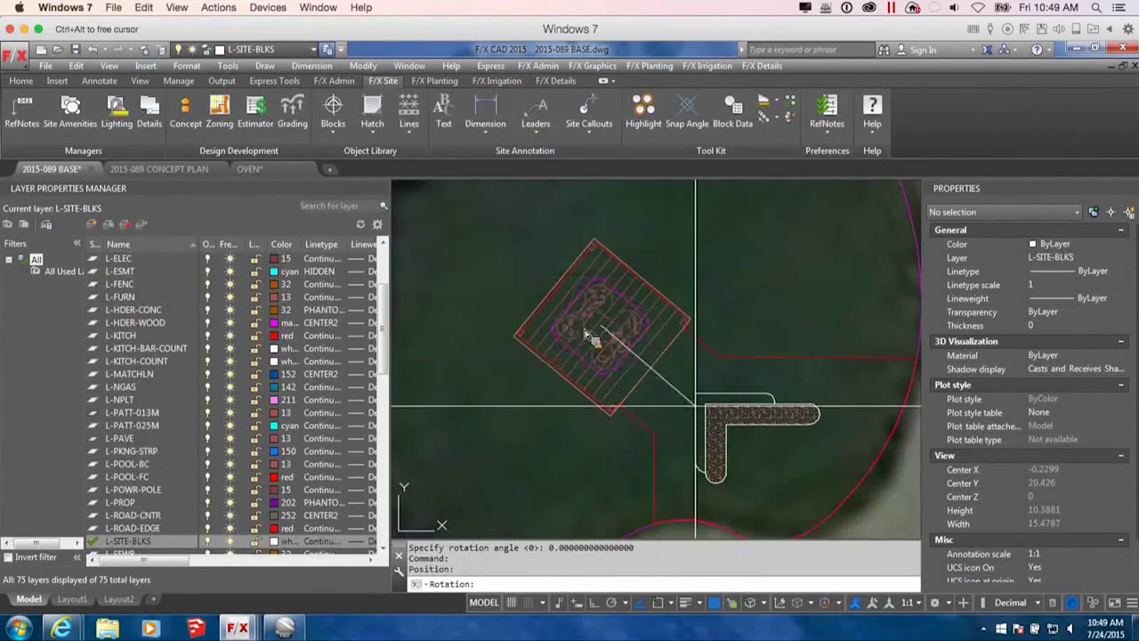
left_click(588, 336)
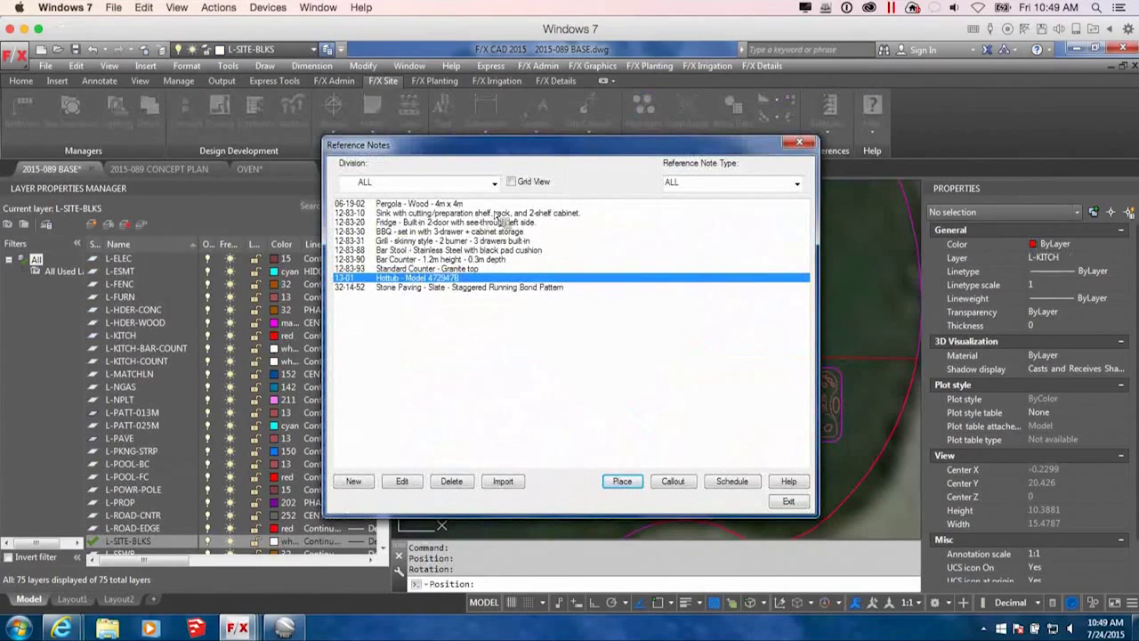
Place the Sink symbol at the counter's inner corner, rotated with Ortho on.
left_click(395, 215)
left_click(622, 479)
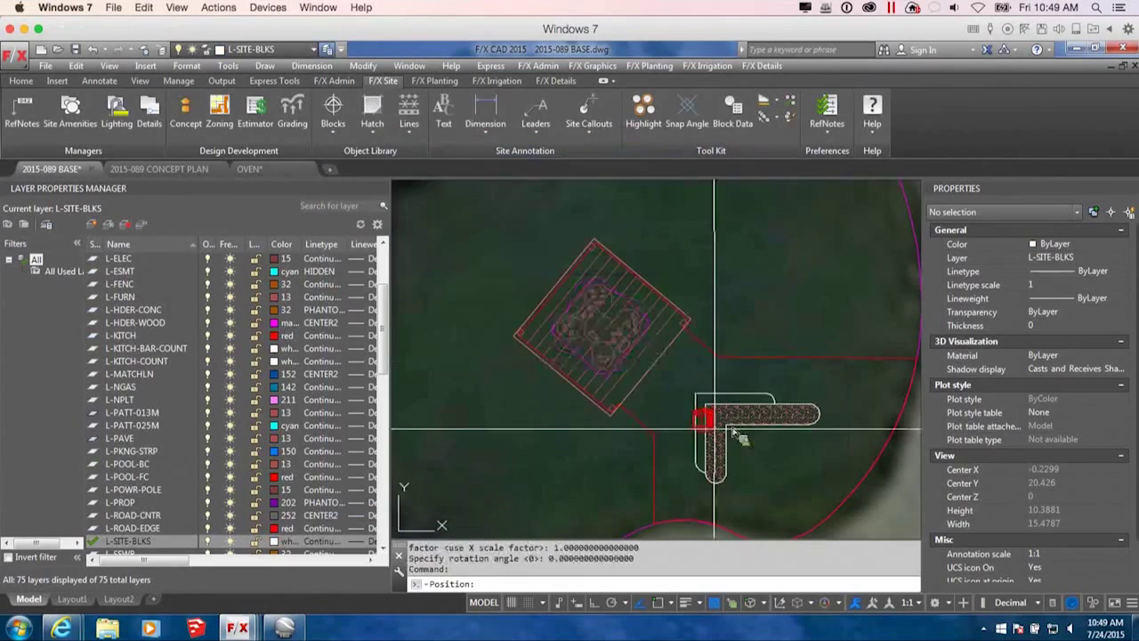
scroll(712, 418, "up", 4)
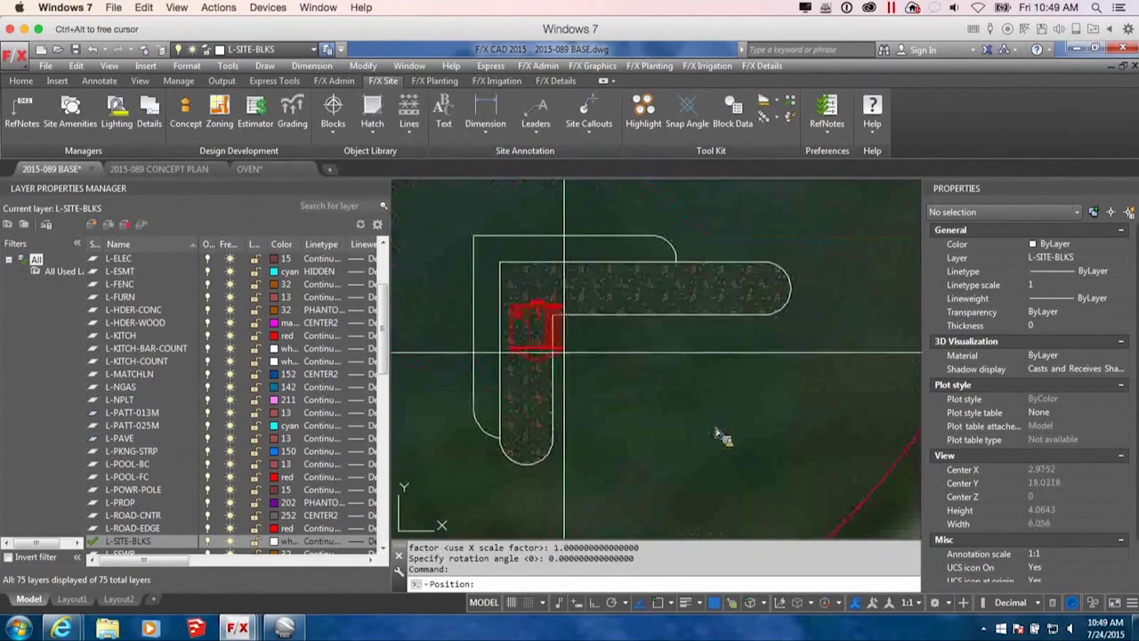
left_click(558, 358)
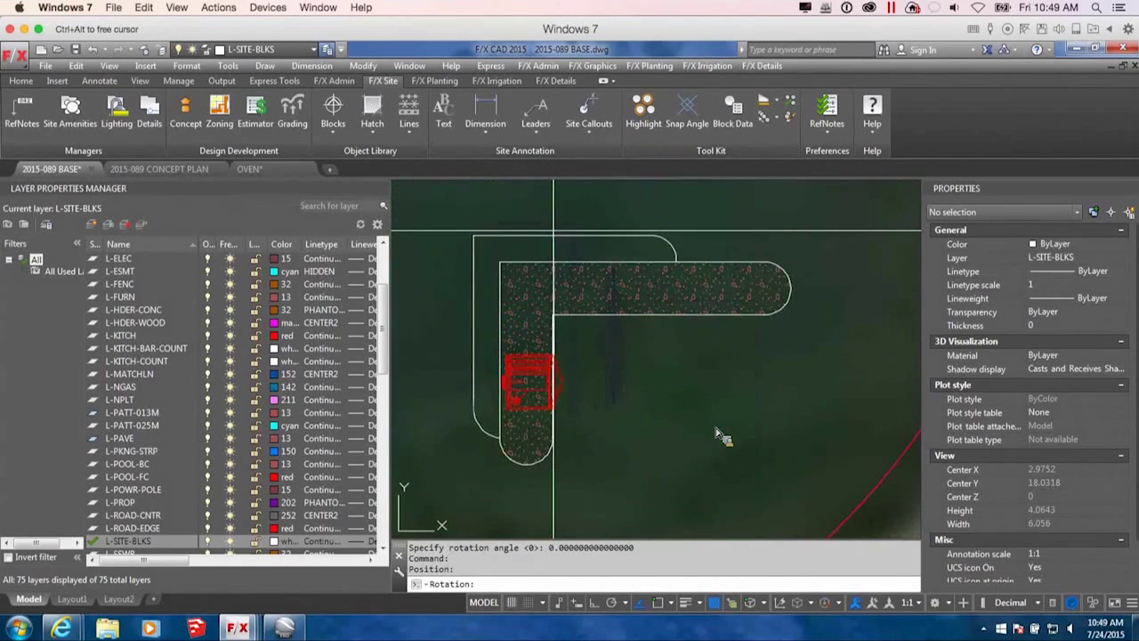
key("F8")
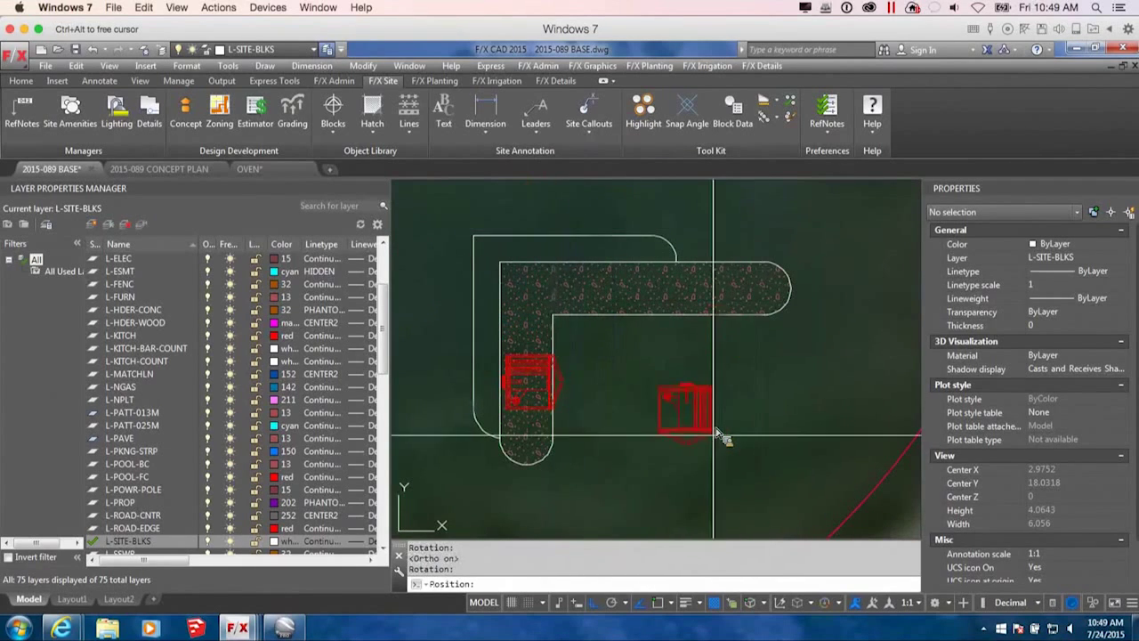
left_click(666, 379)
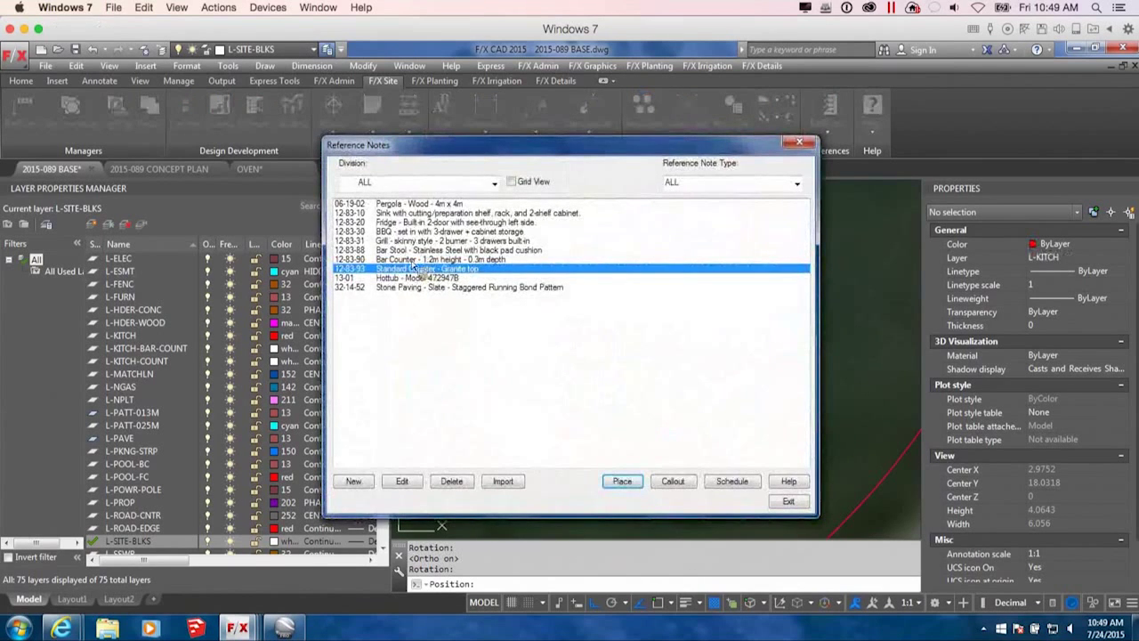
Place the Standard Counter symbol near the end of the counter strip.
left_click(622, 480)
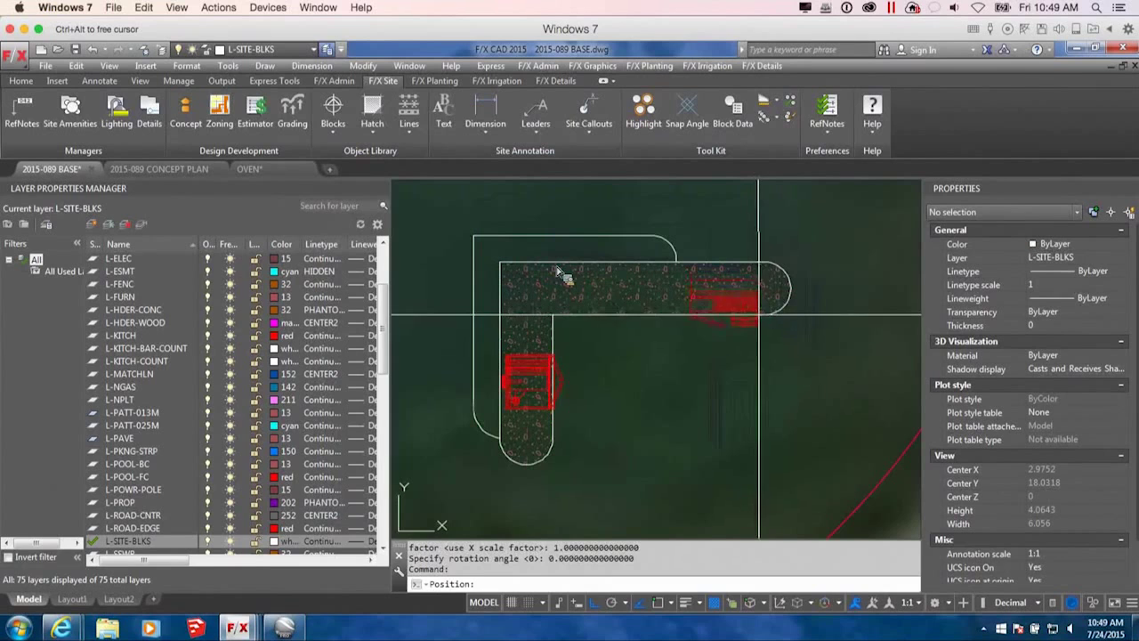
left_click(758, 313)
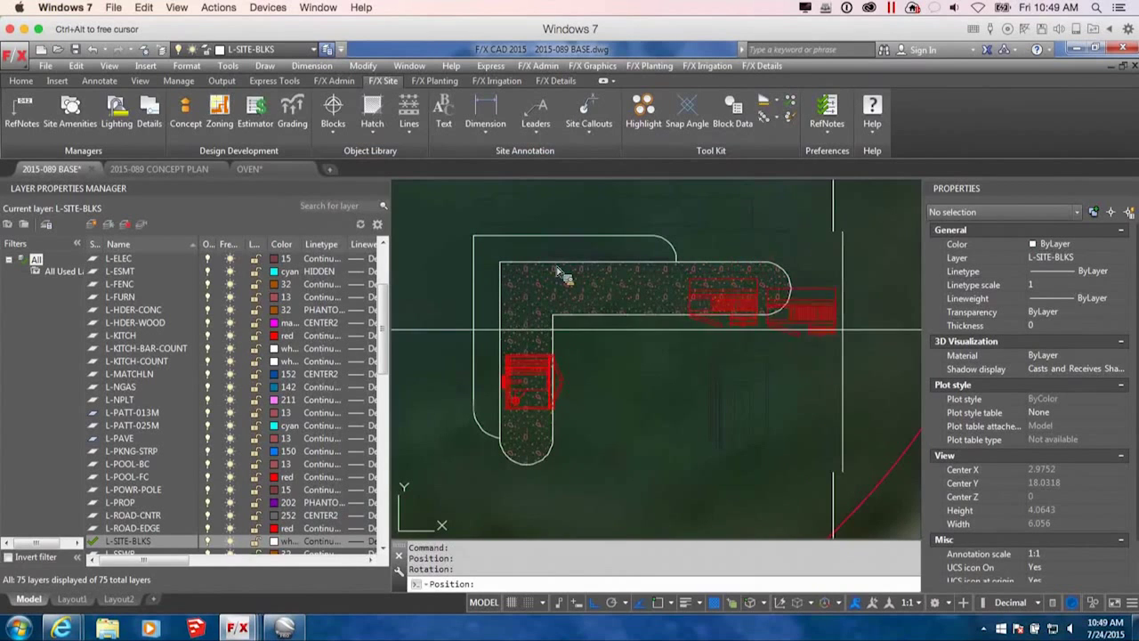
left_click(561, 272)
Choose the grill note and place the BBQ block along the counter at its final rotation.
left_click(416, 241)
left_click(622, 480)
scroll(776, 356, "up", 3)
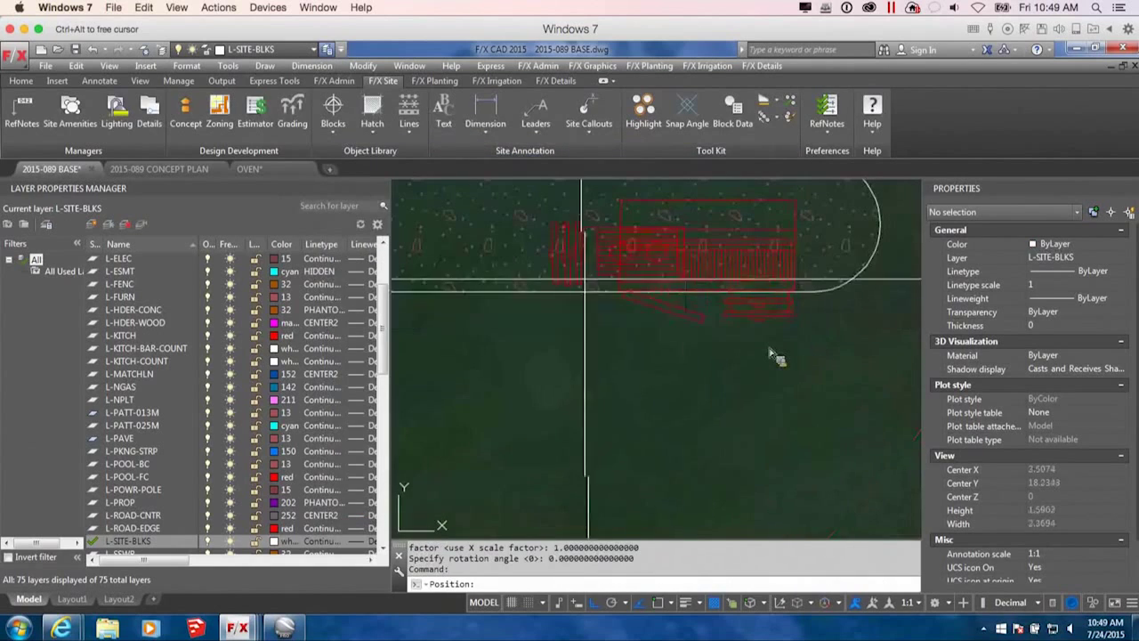
scroll(776, 356, "down", 1)
scroll(776, 356, "up", 1)
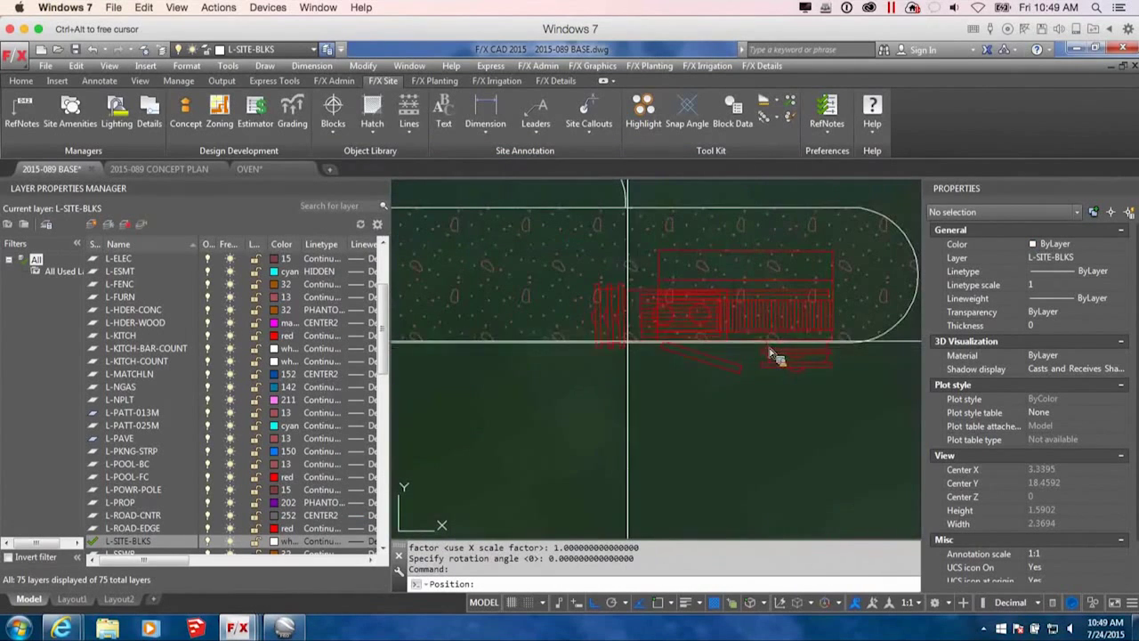
left_click(626, 341)
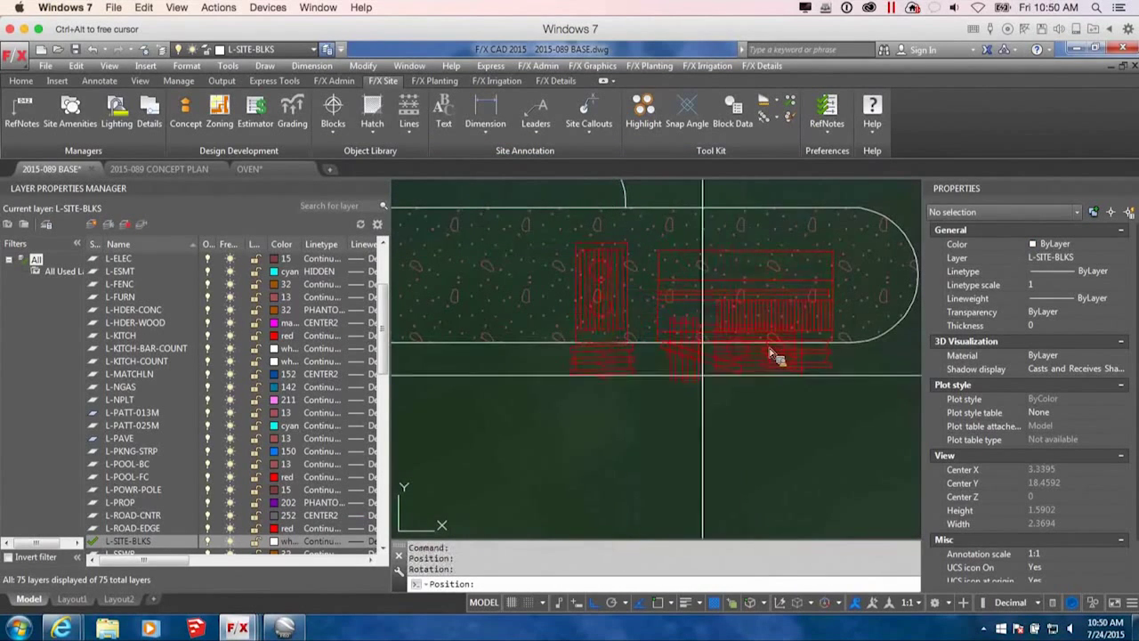
left_click(770, 350)
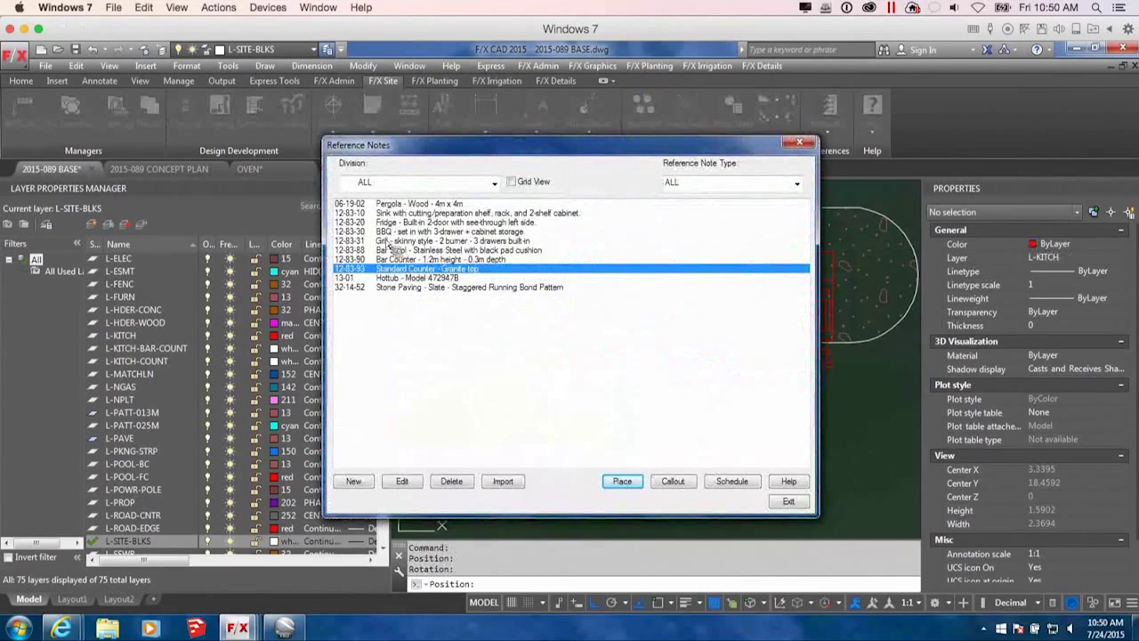
Place the Fridge block on the counter, then move the Reference Notes dialog to the left.
key("Up")
key("Up")
key("Up")
key("Up")
key("Up")
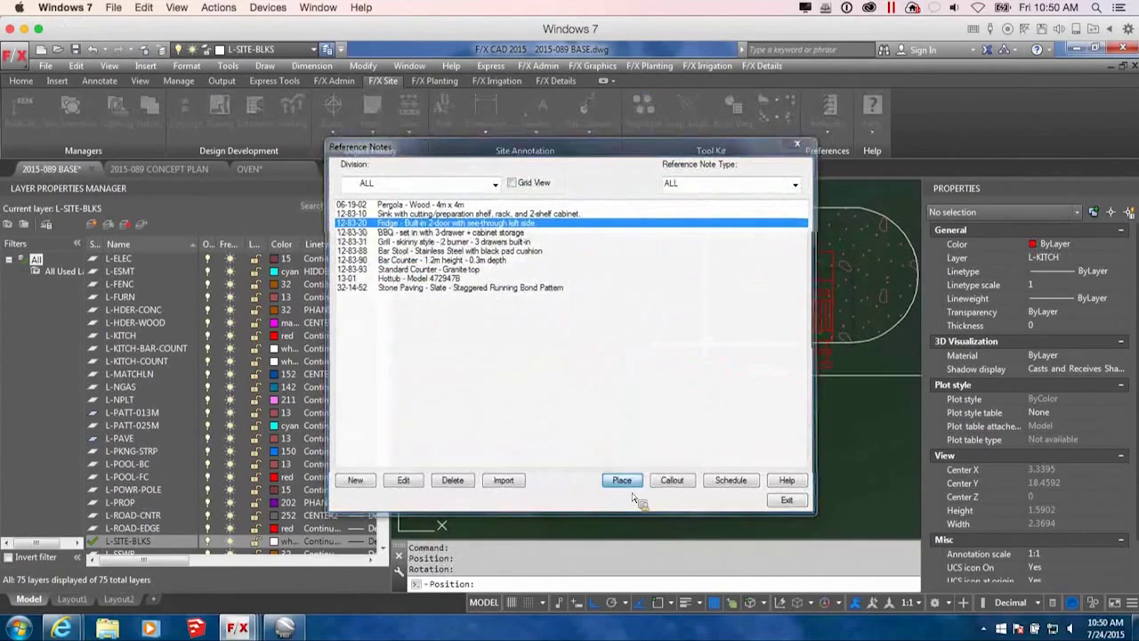
left_click(627, 485)
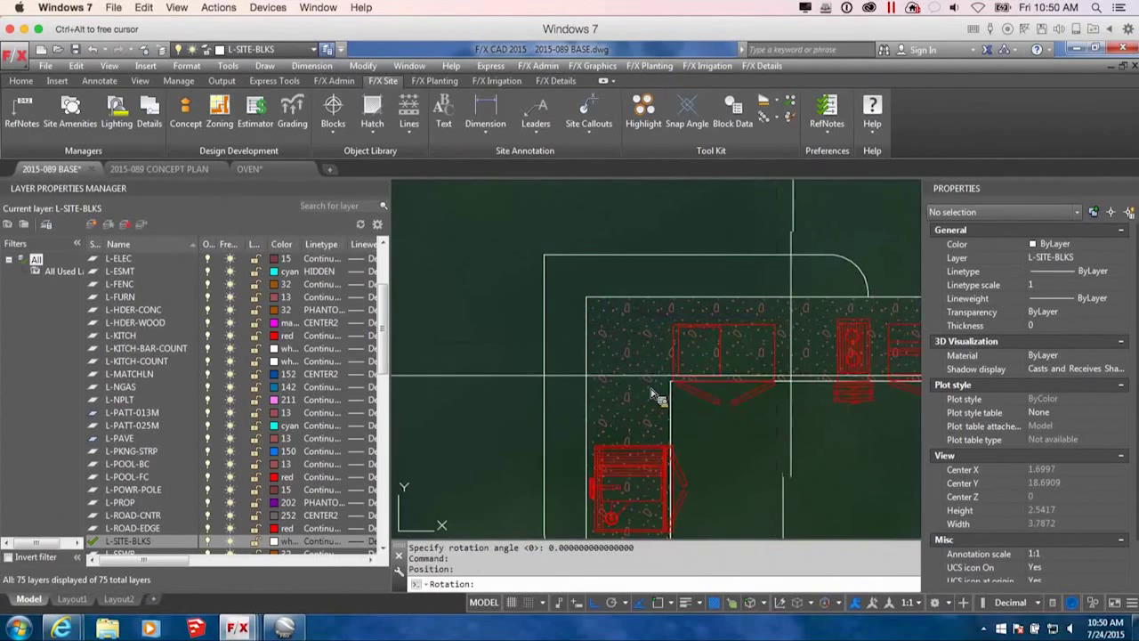
left_click(656, 396)
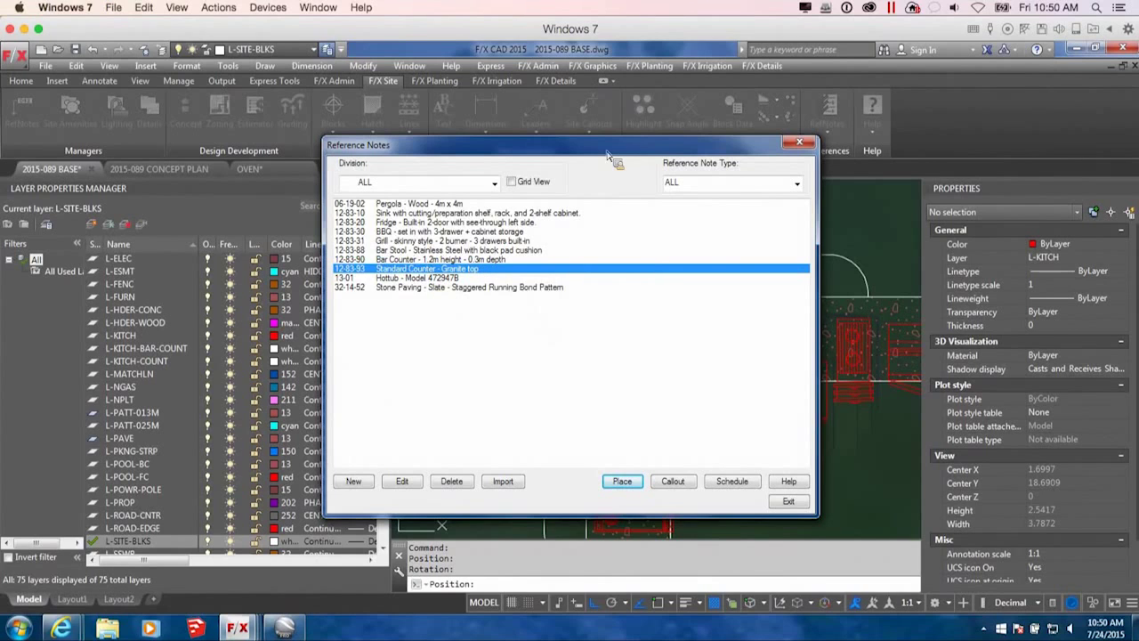
left_click_drag(608, 156, 361, 148)
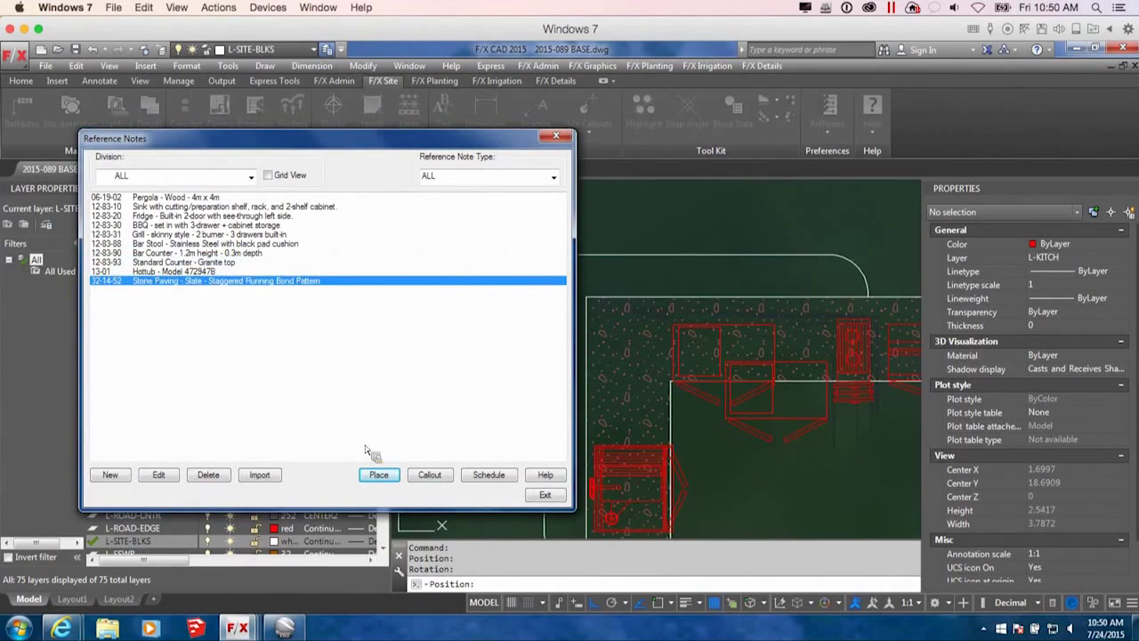
left_click(379, 474)
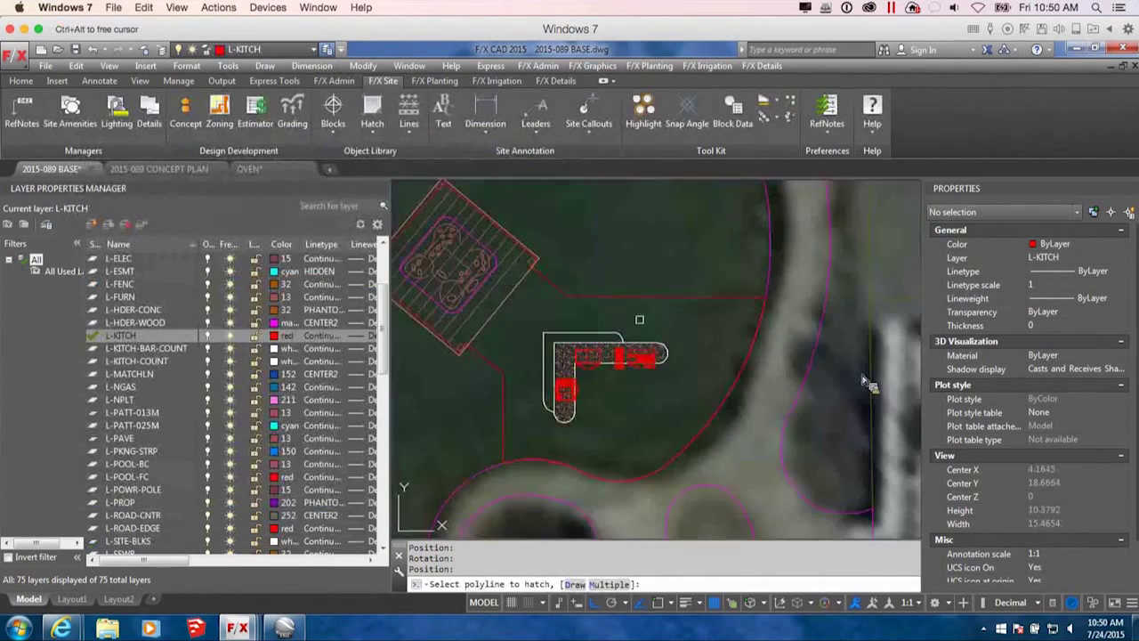
Fill the picked patio polyline with the PAVERUNBOND1 Stone Paving slate hatch.
left_click(640, 296)
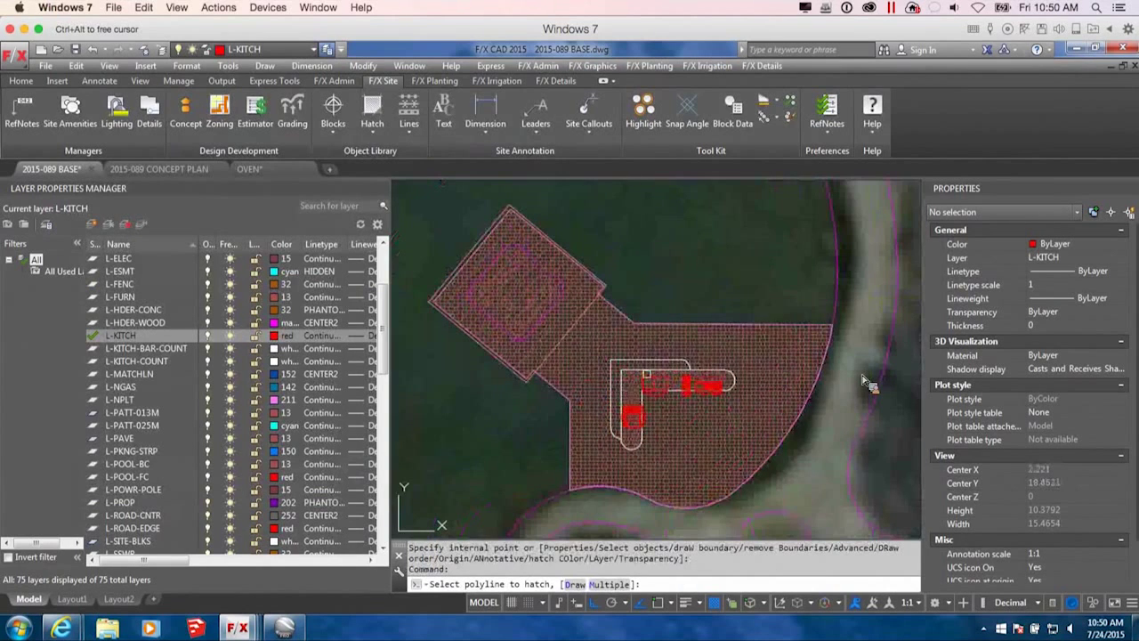
key("Return")
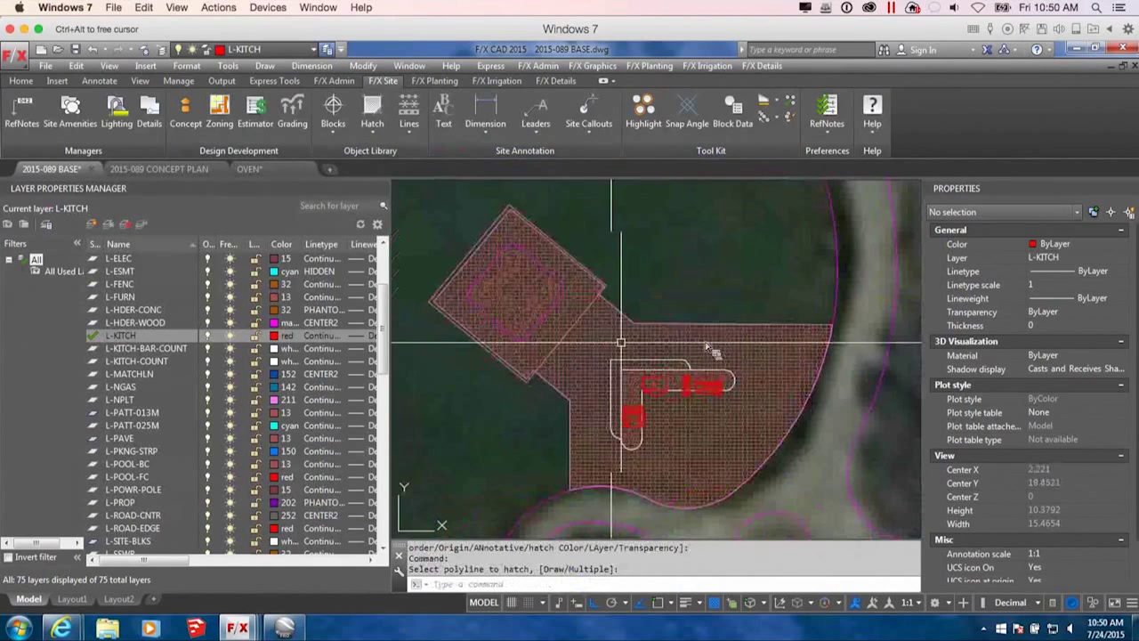
Window-select the site background objects and send them to the back with Draw Order.
right_click(602, 357)
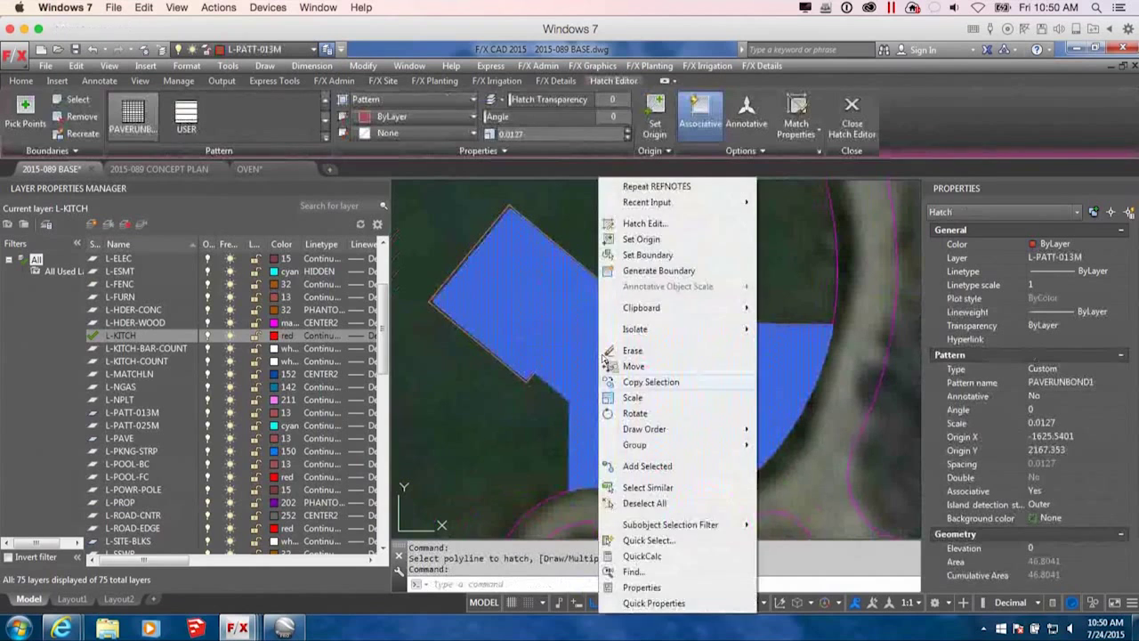
left_click(574, 341)
left_click(697, 253)
scroll(697, 252, "down", 8)
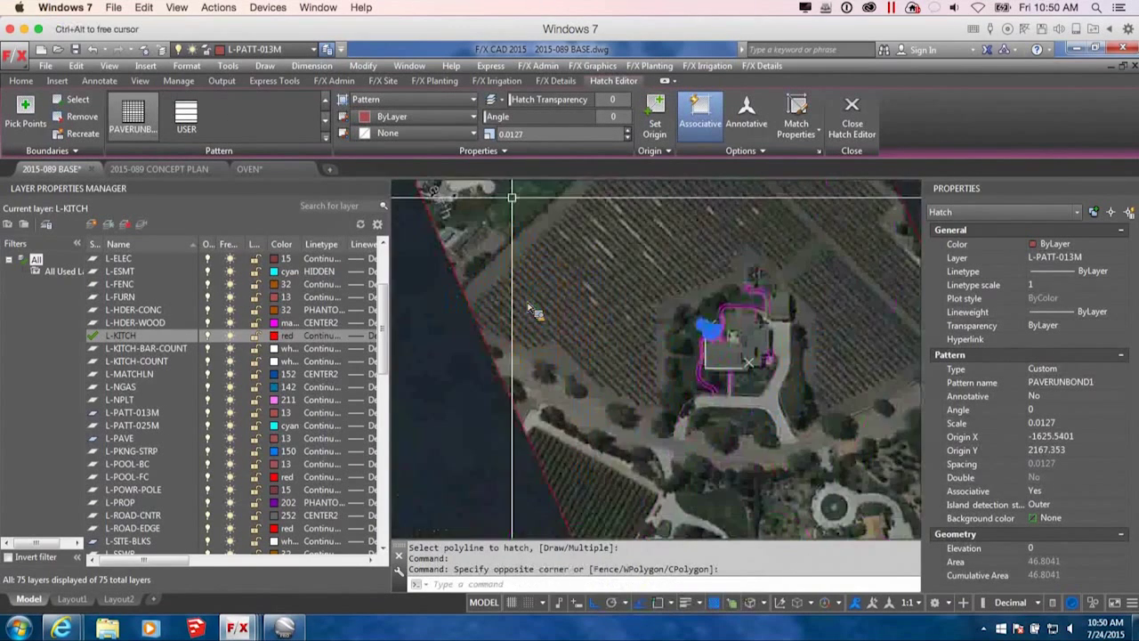
left_click(629, 273)
right_click(630, 273)
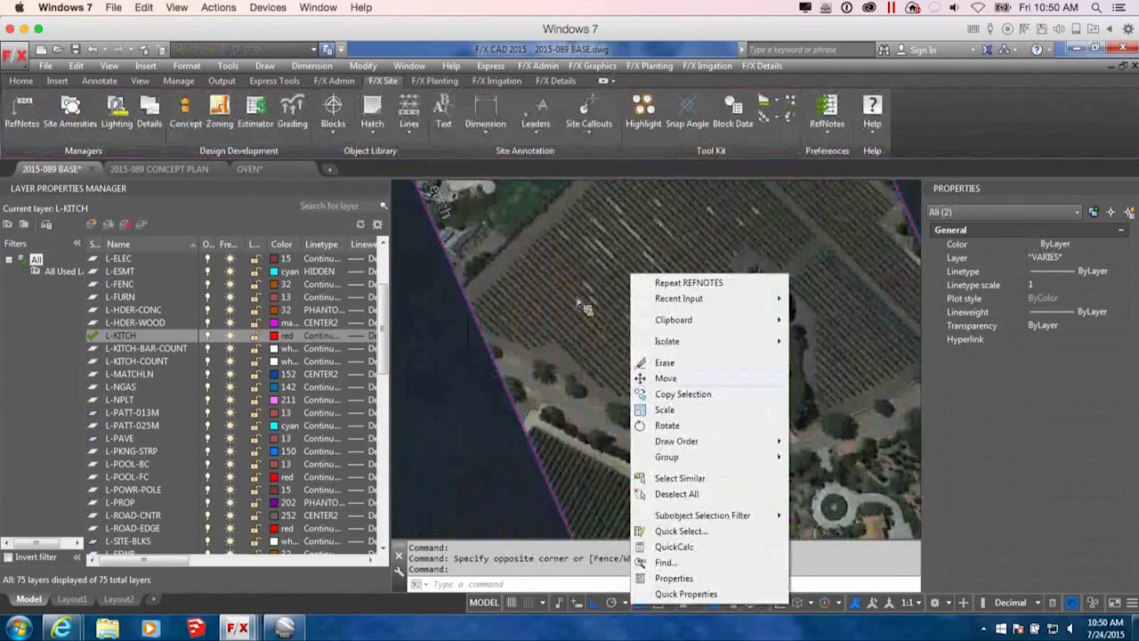
left_click(810, 458)
scroll(737, 362, "up", 6)
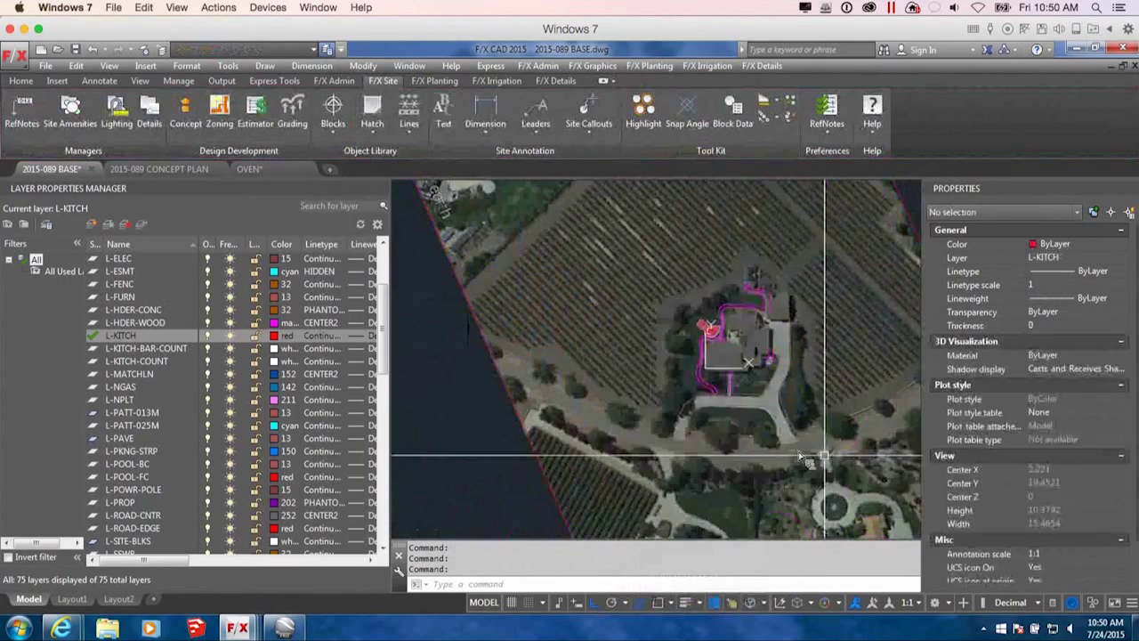
scroll(736, 362, "down", 6)
scroll(737, 362, "up", 6)
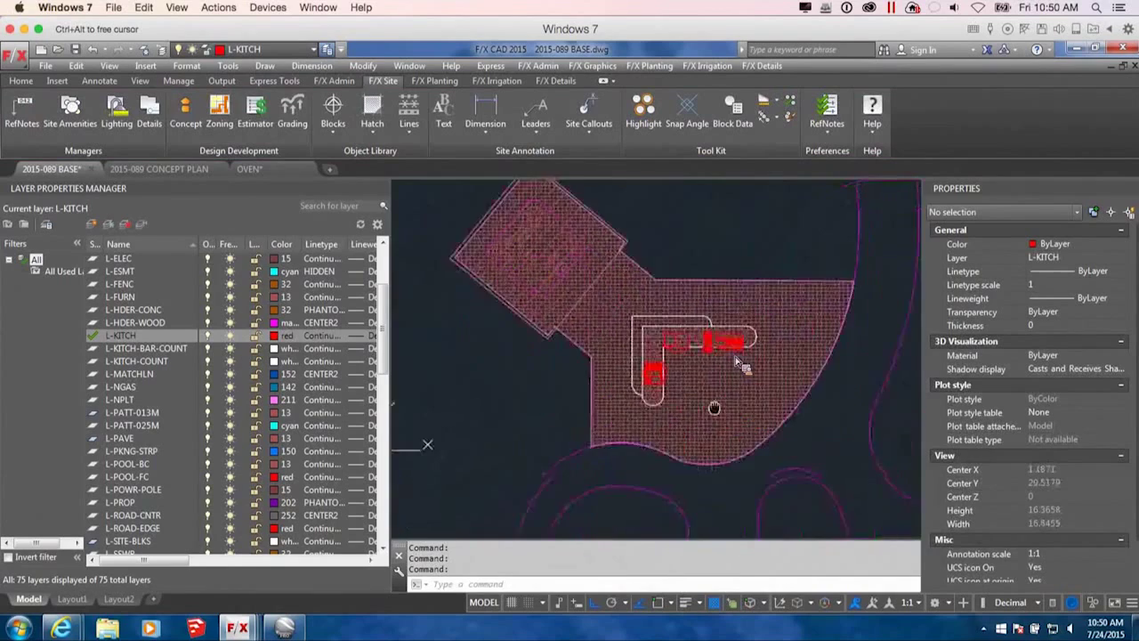
Pan back to the kitchen and check the paver hatch on layer L-PATT-013M.
mouse_move(762, 341)
middle_mouse_down()
mouse_move(771, 378)
mouse_move(774, 267)
mouse_move(636, 356)
mouse_move(637, 368)
middle_mouse_up()
middle_click_drag(746, 423, 718, 344)
left_click(736, 363)
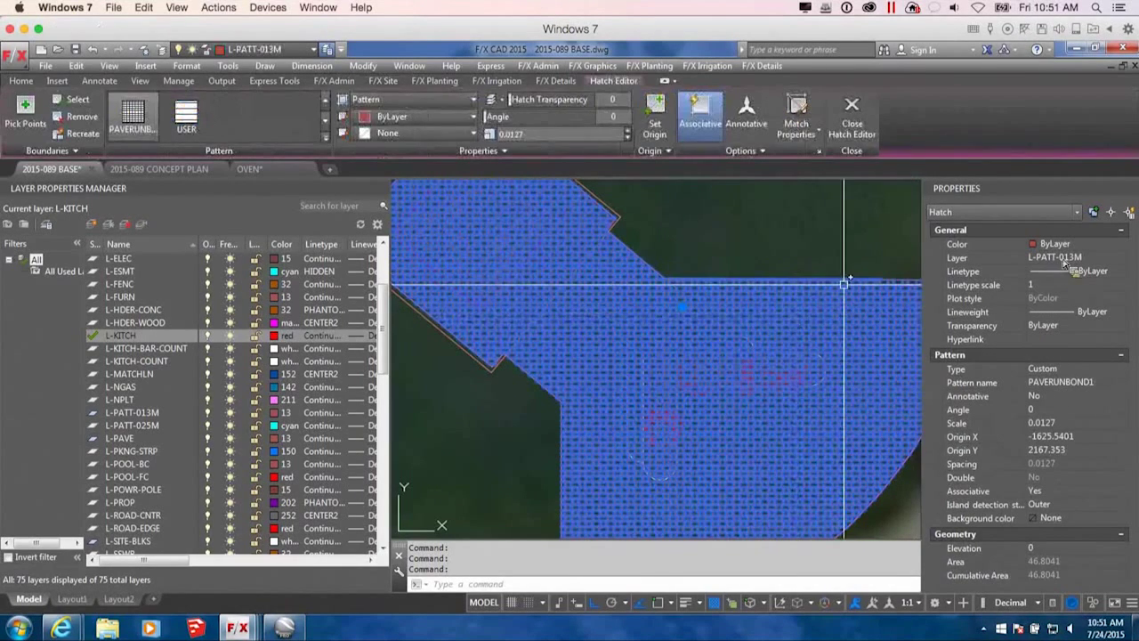
key("Escape")
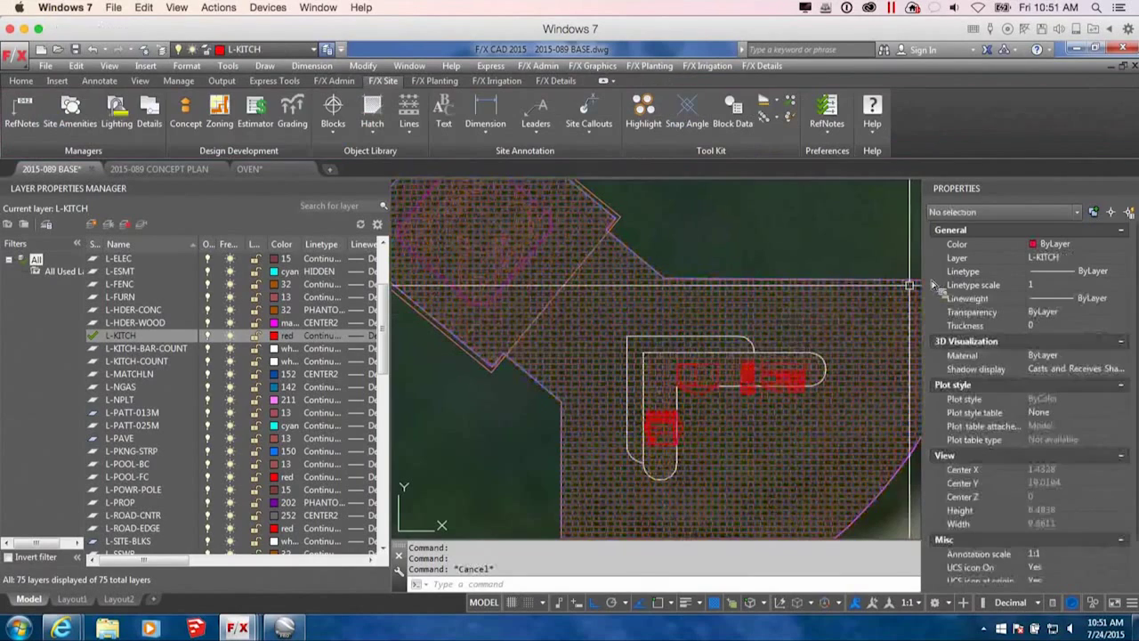
In Layer Properties Manager, set layer L-PATT-013M's colour to grey 253.
left_click(516, 313)
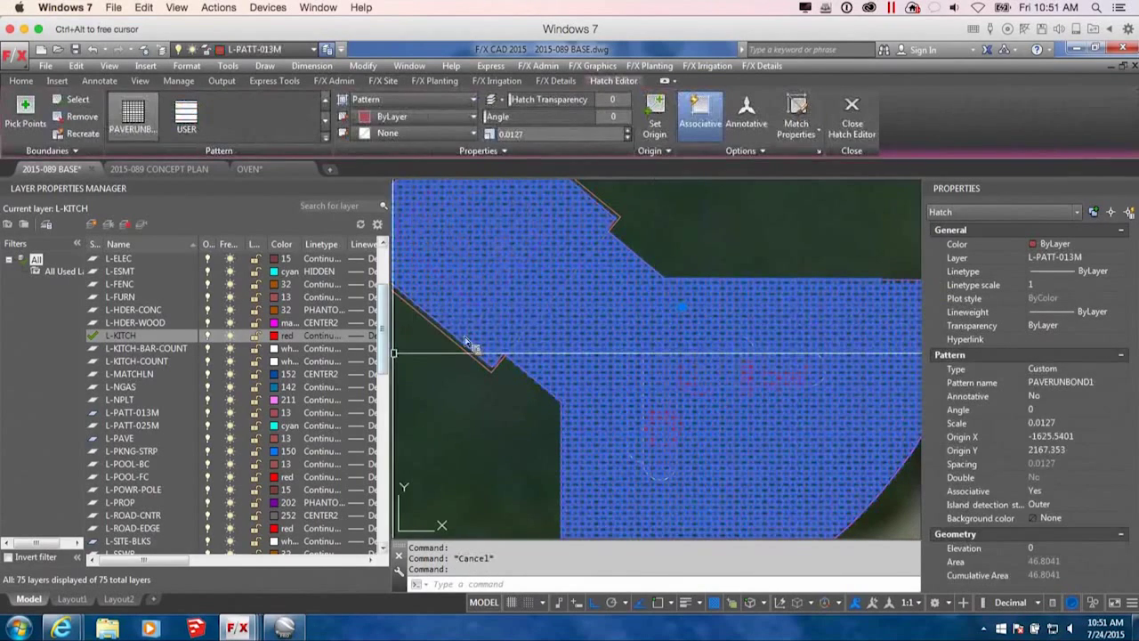
left_click_drag(384, 298, 383, 416)
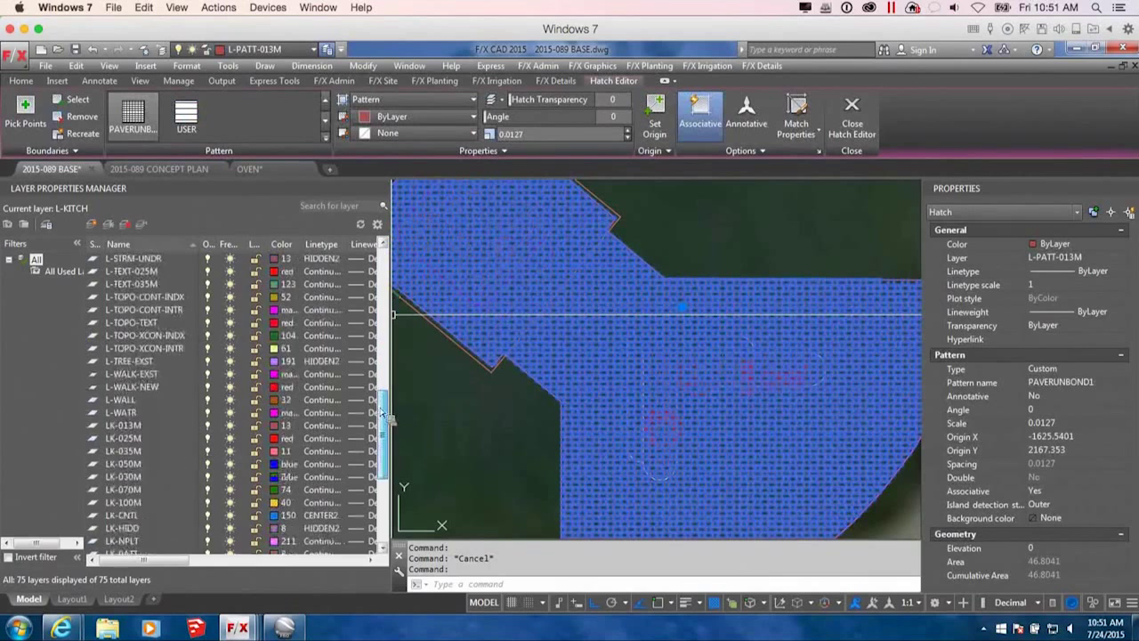
scroll(370, 492, "up", 1)
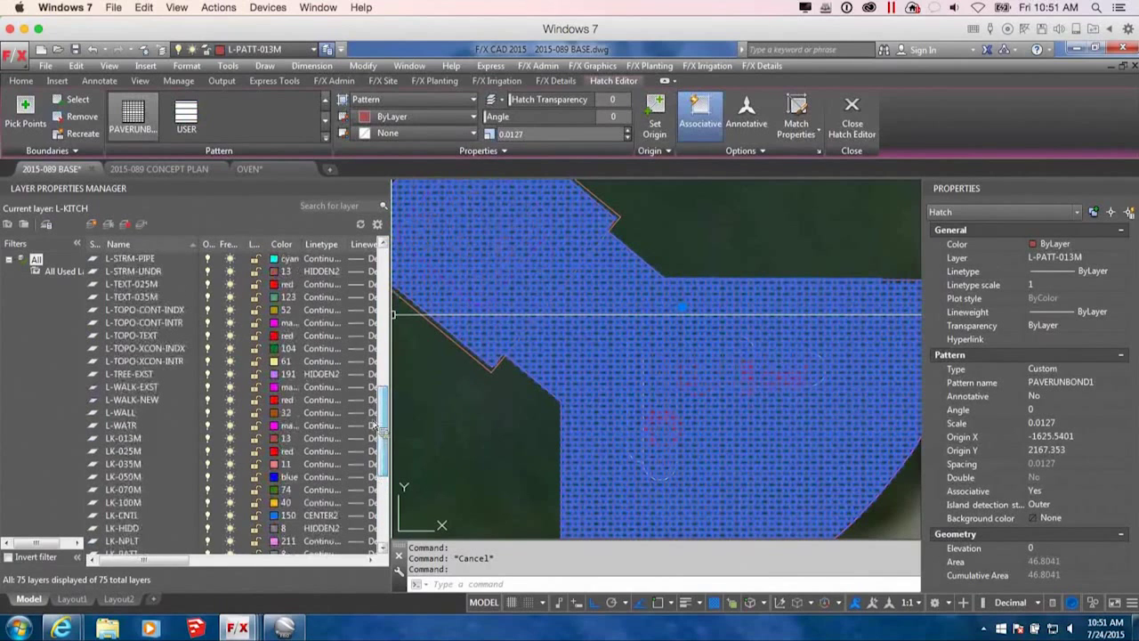
scroll(392, 365, "up", 5)
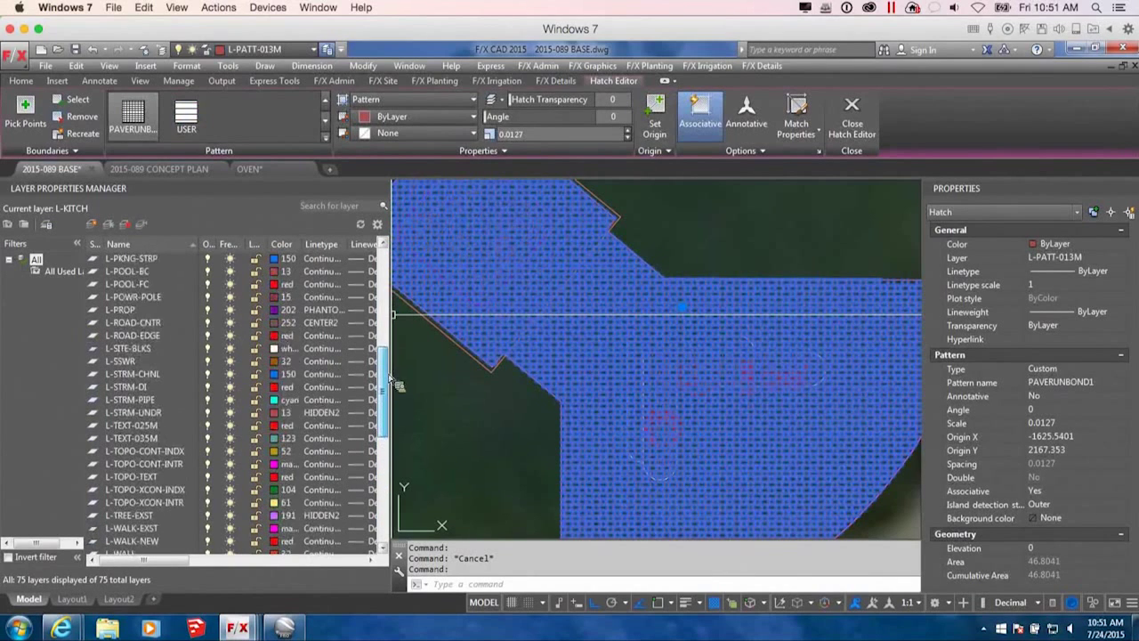
scroll(396, 363, "up", 1)
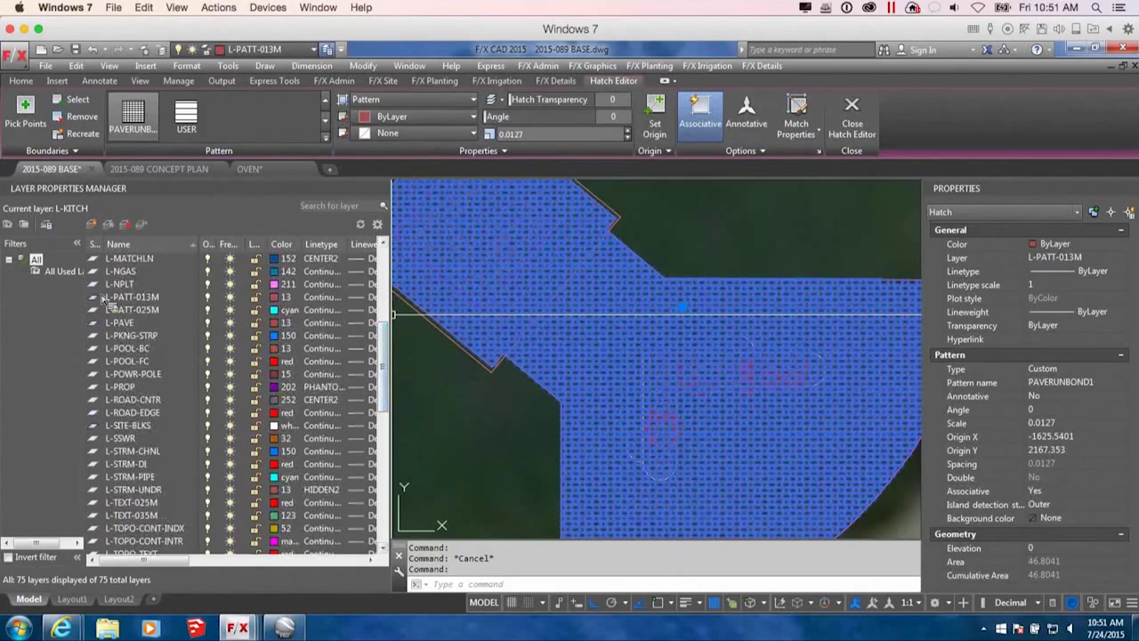
left_click(129, 296)
left_click(282, 296)
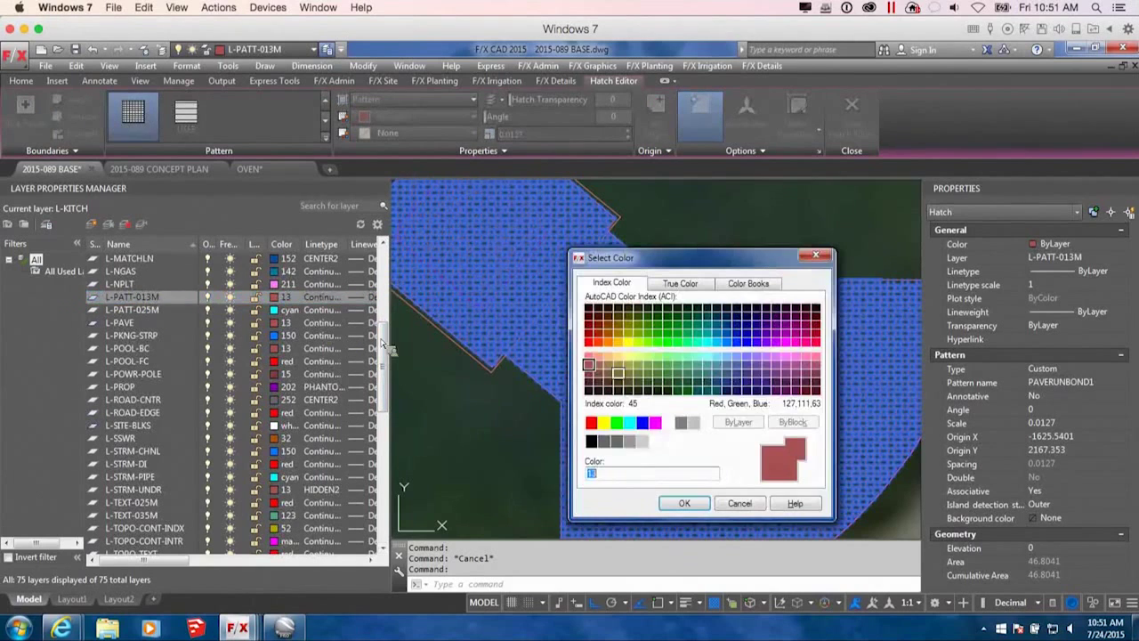
left_click(629, 441)
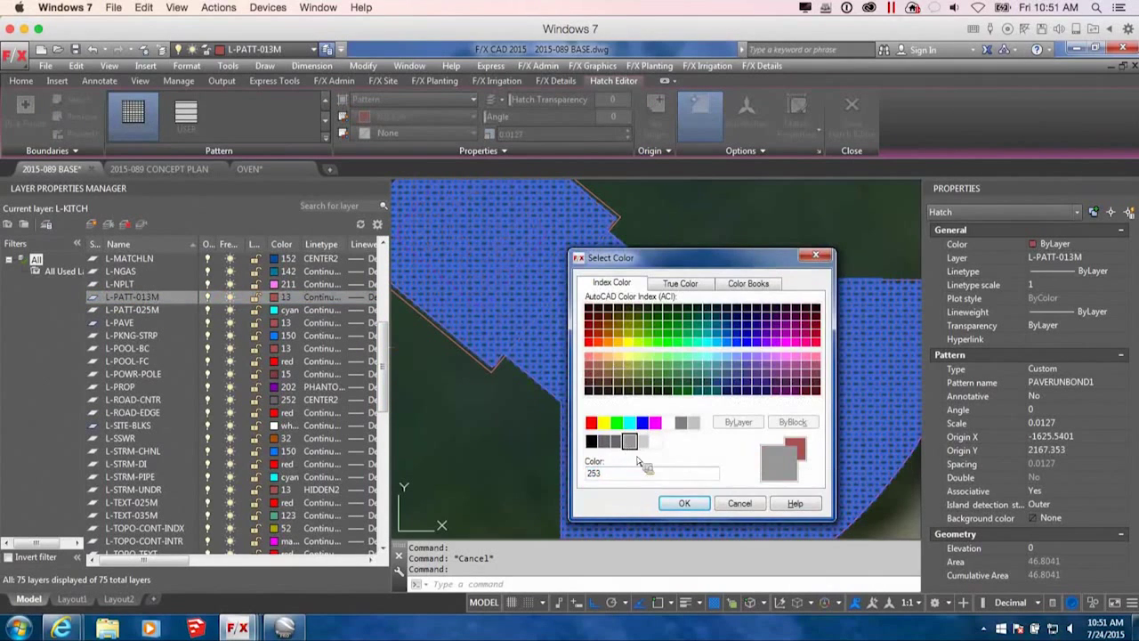
left_click(684, 503)
Clear the selection and reselect the paver hatch for editing.
scroll(639, 382, "down", 3)
key("Escape")
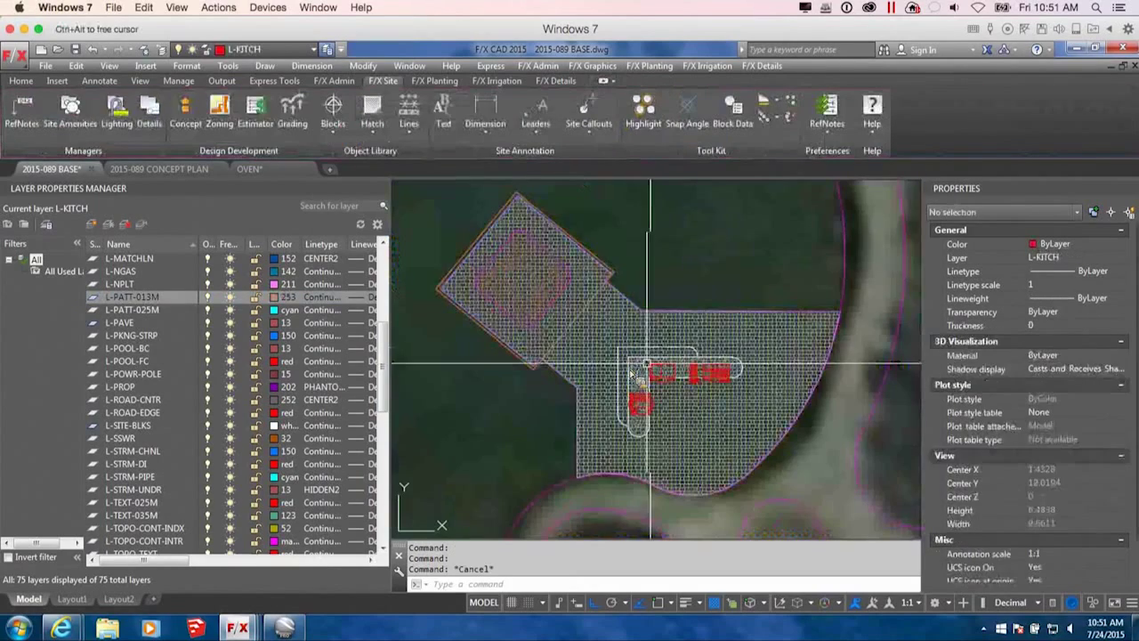
scroll(633, 377, "up", 3)
left_click(623, 377)
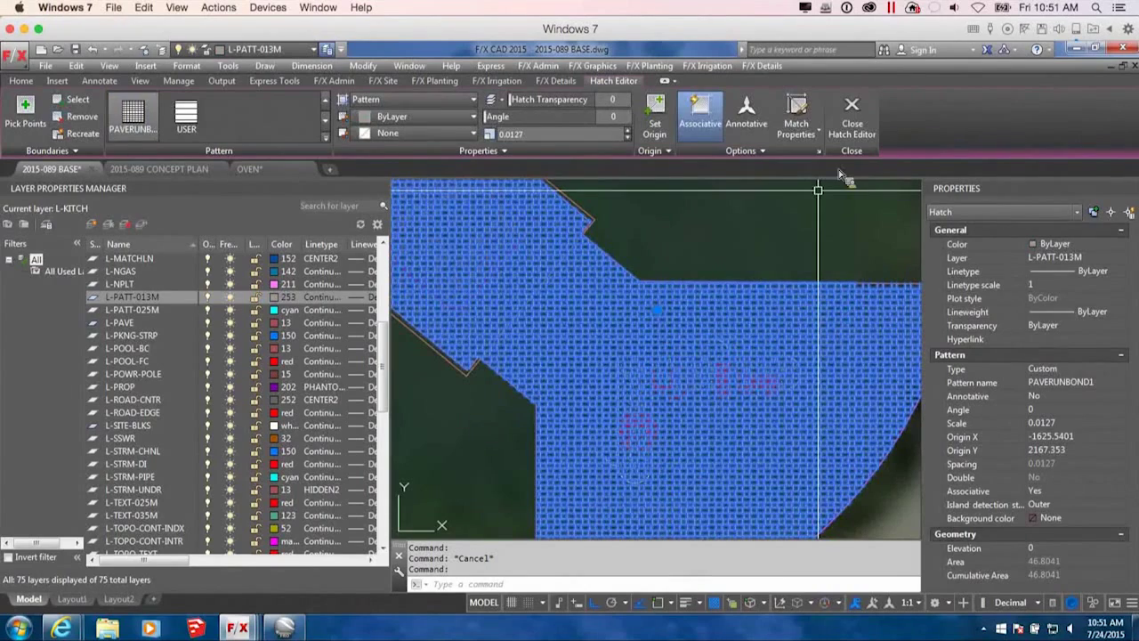
Add the counter and hot tub outlines as boundaries so the paving hatch excludes them.
left_click(78, 100)
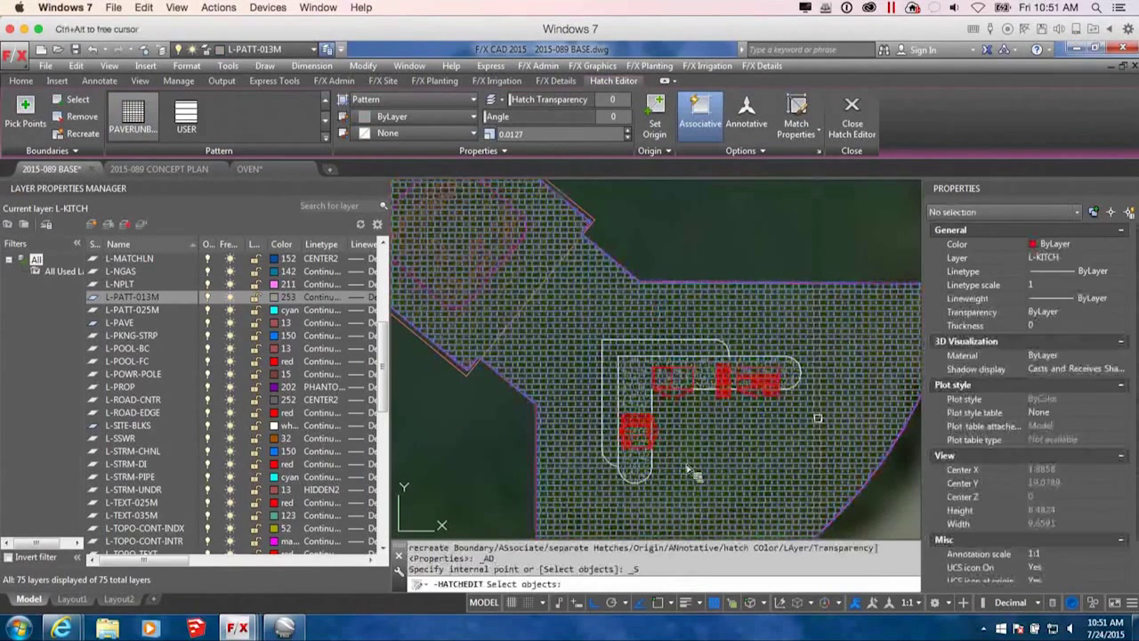
scroll(696, 476, "up", 5)
left_click(795, 384)
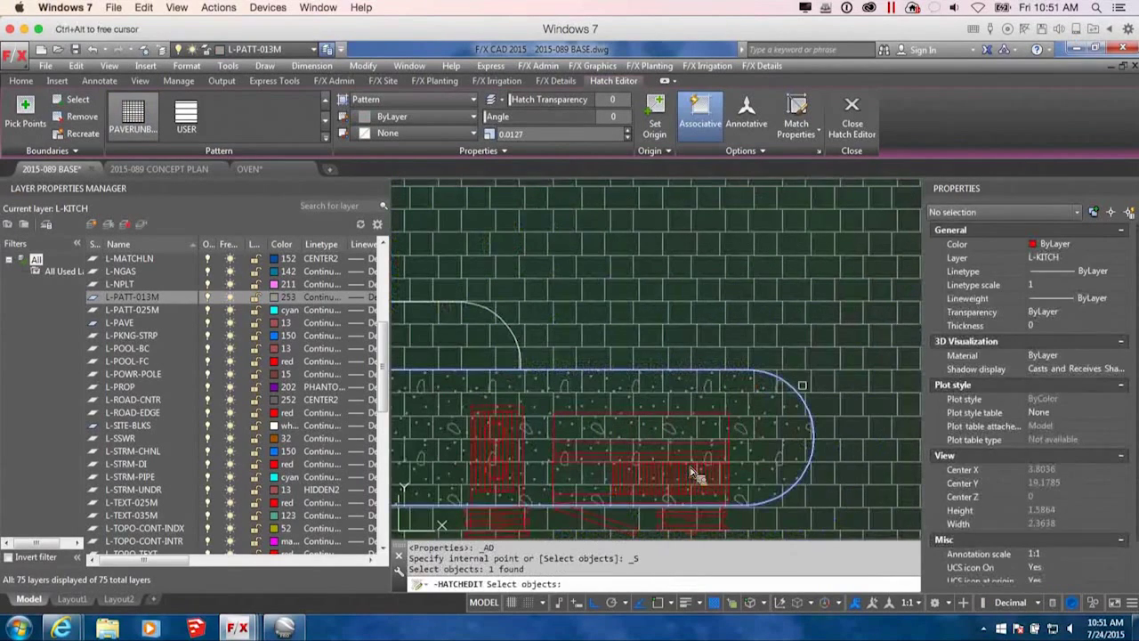
scroll(830, 482, "down", 4)
left_click(548, 314)
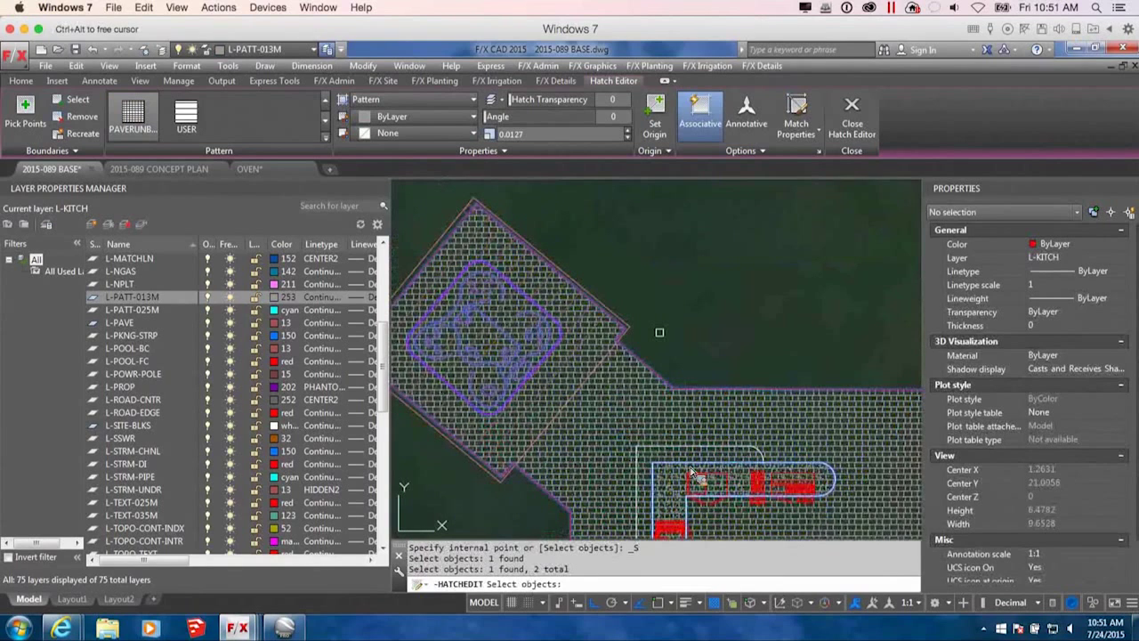
key("Return")
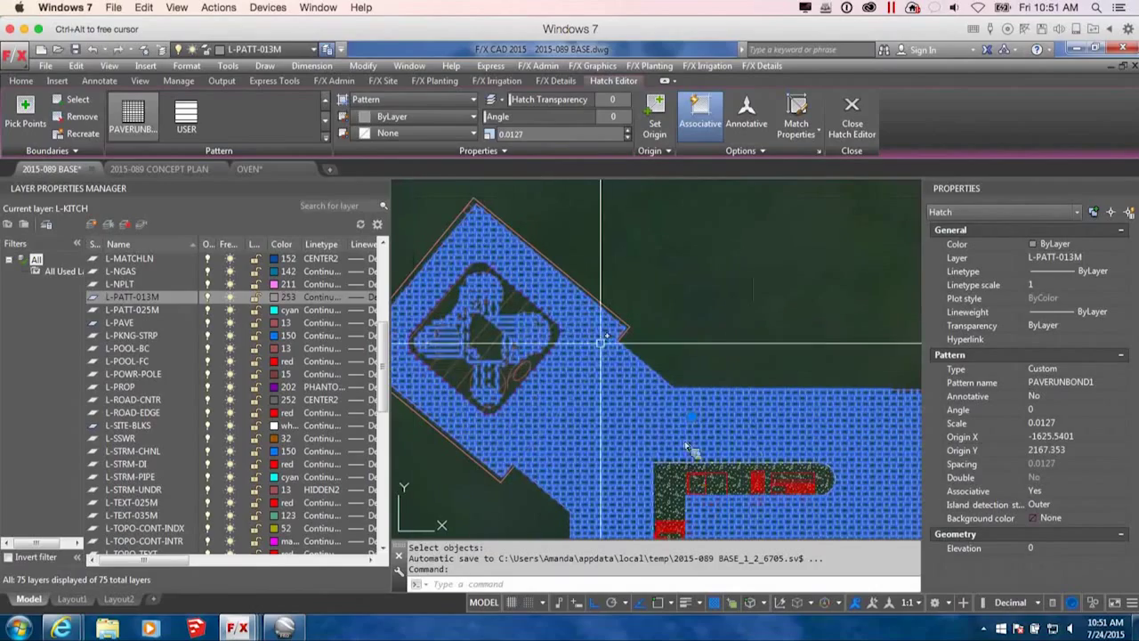
key("Escape")
scroll(690, 450, "down", 5)
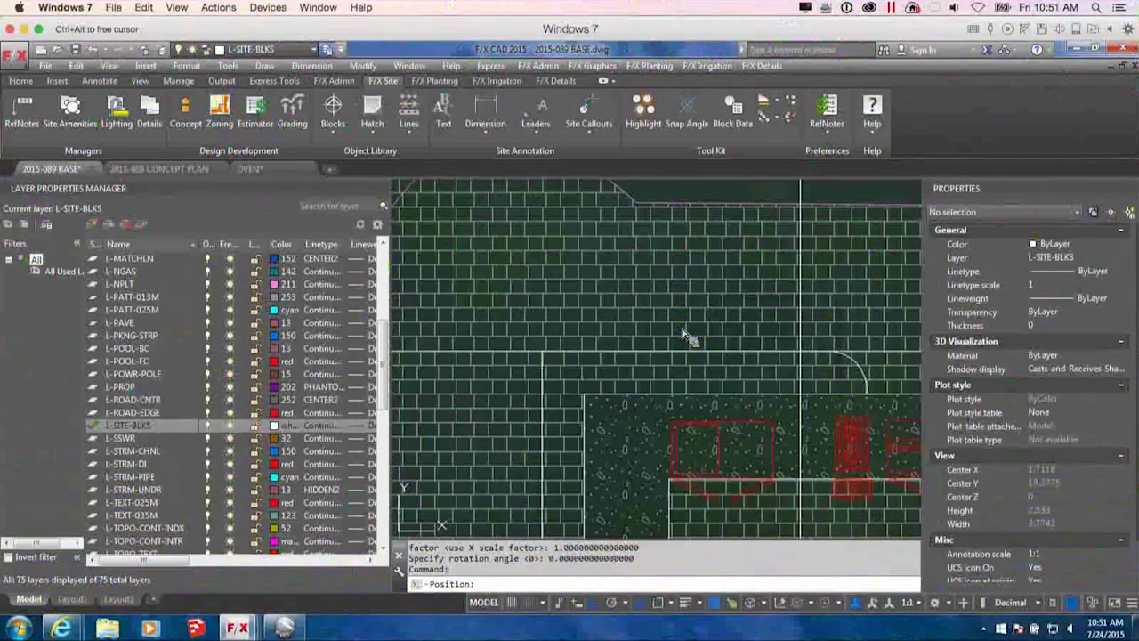
Finish placing the stool block, close Reference Notes and regenerate the display.
left_click(687, 337)
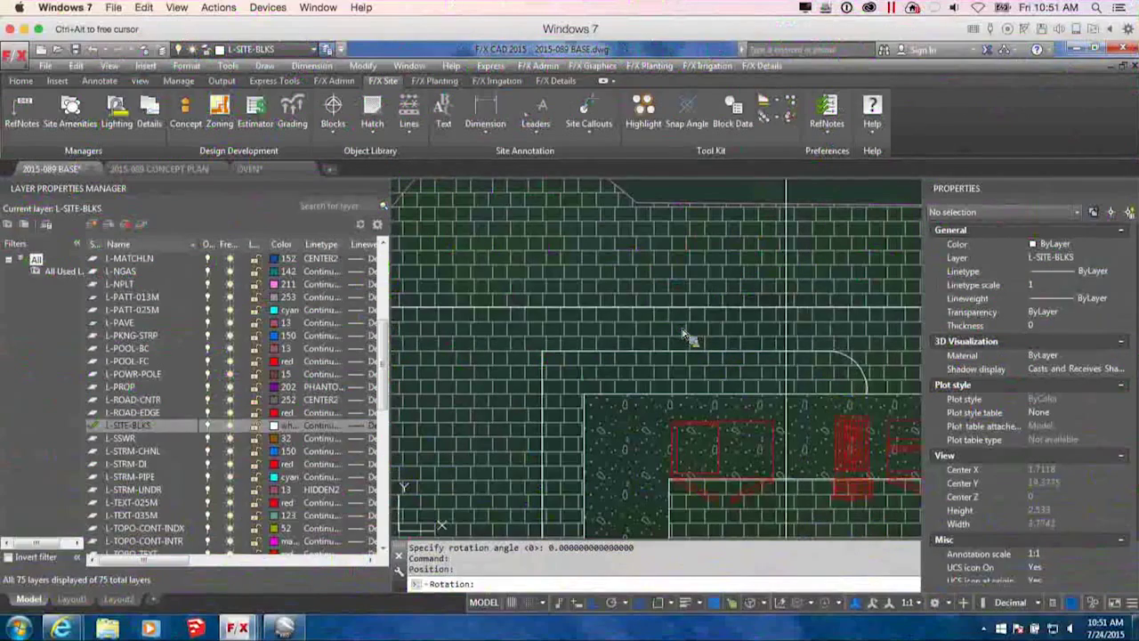
left_click(687, 337)
left_click(686, 334)
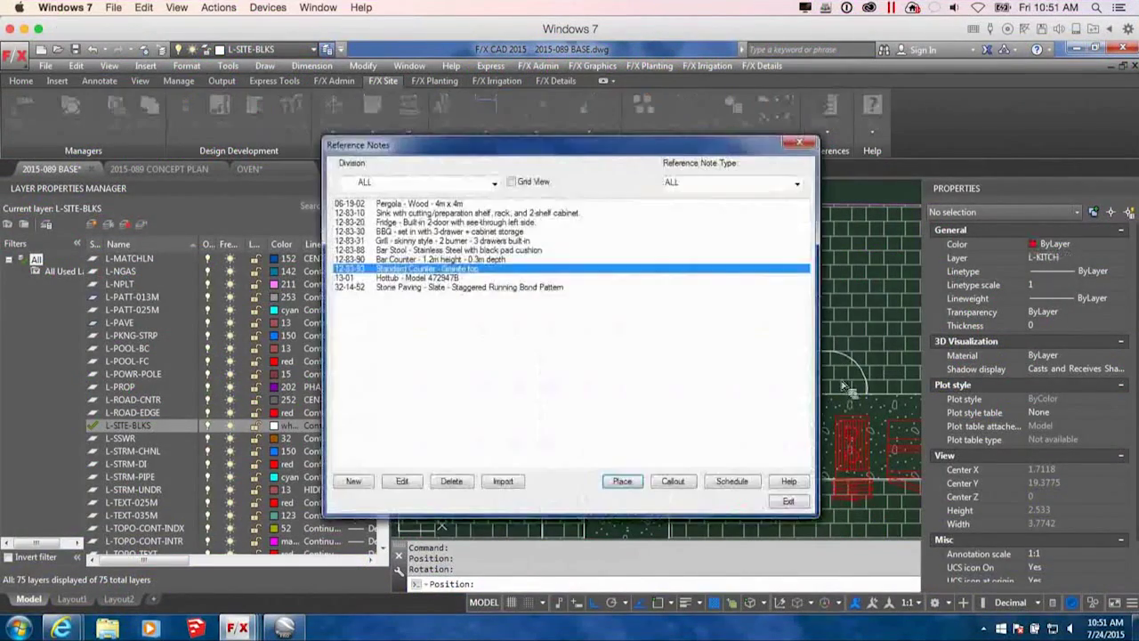
key("Return")
scroll(810, 328, "down", 6)
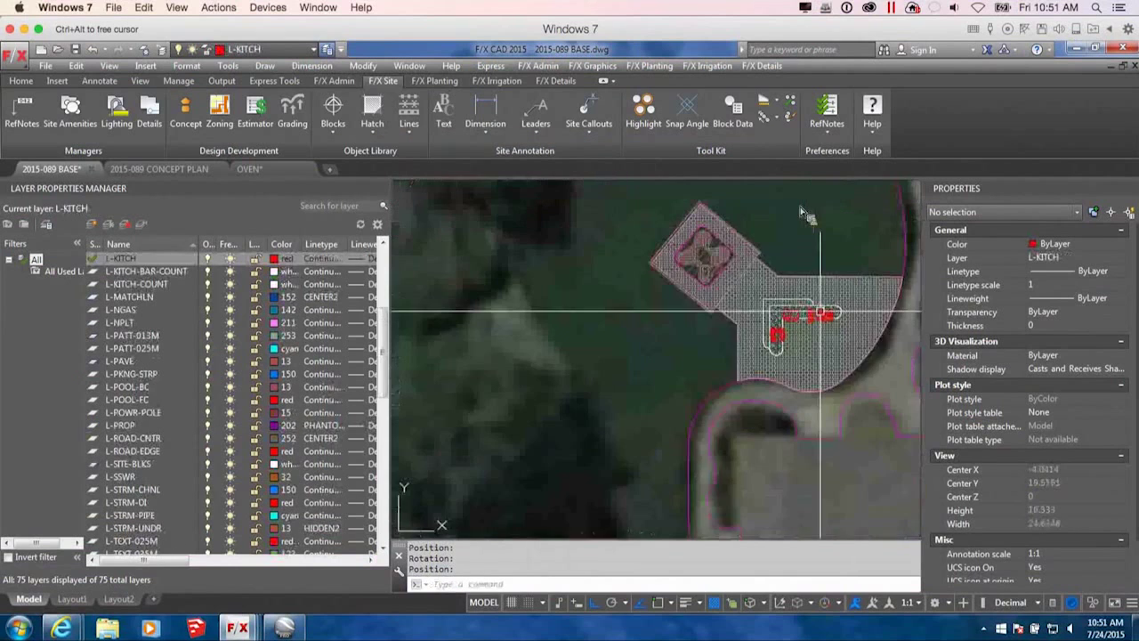
scroll(731, 310, "down", 5)
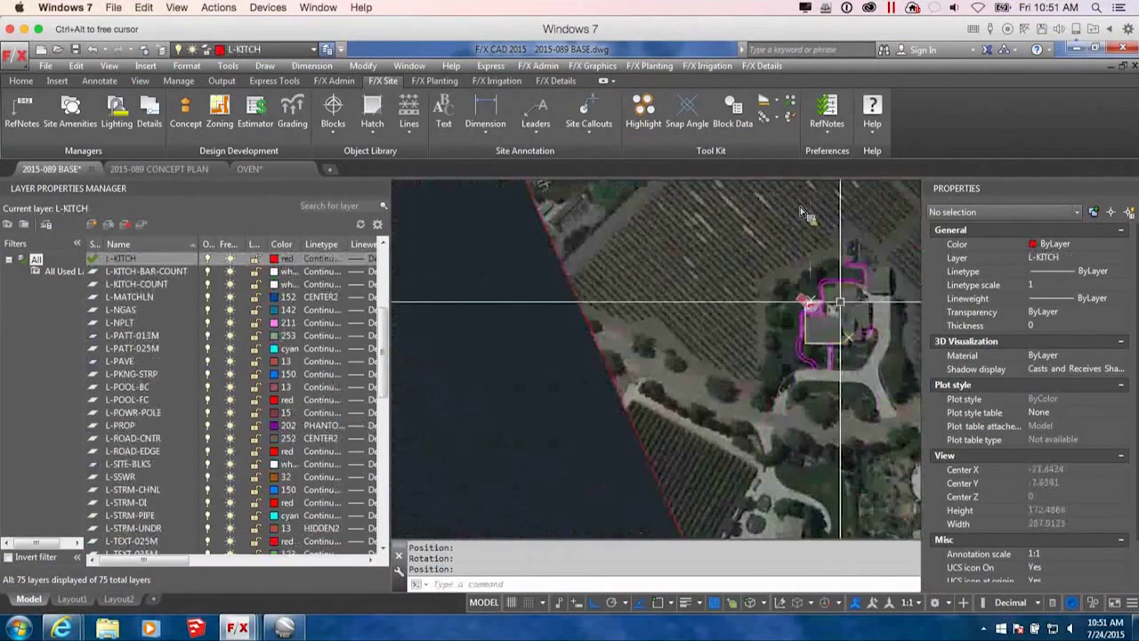
scroll(731, 310, "up", 10)
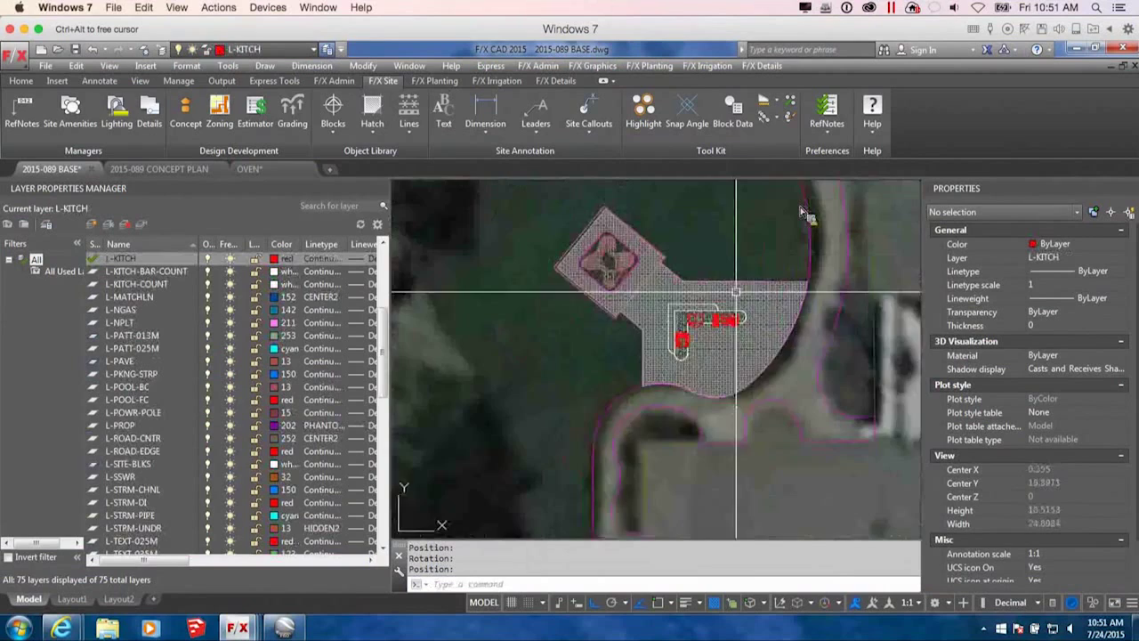
type("E")
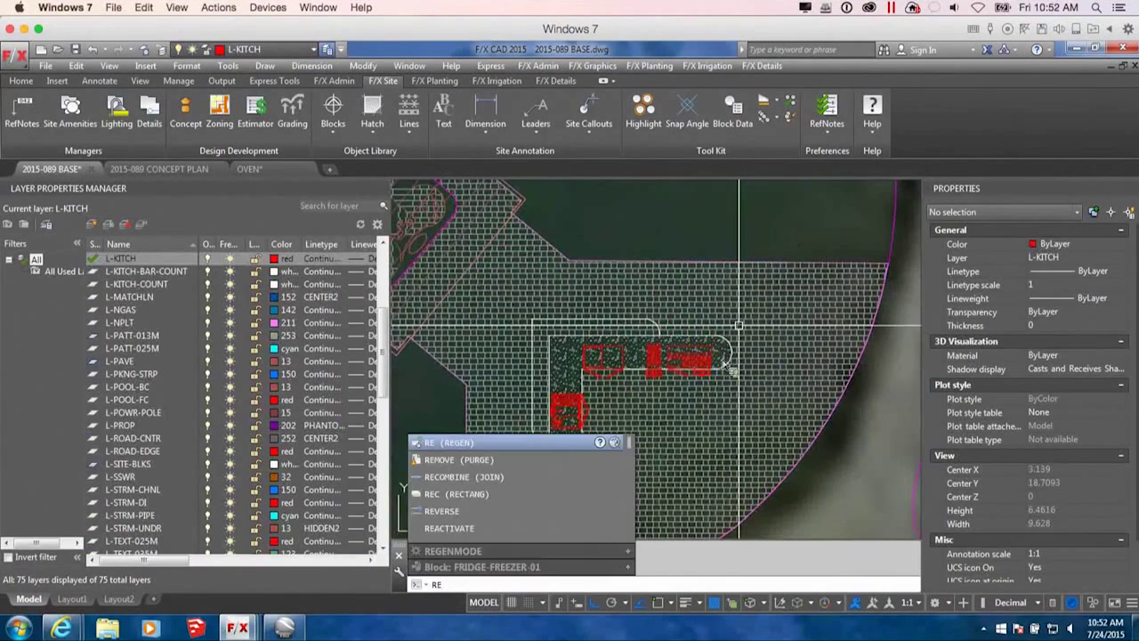
left_click(470, 445)
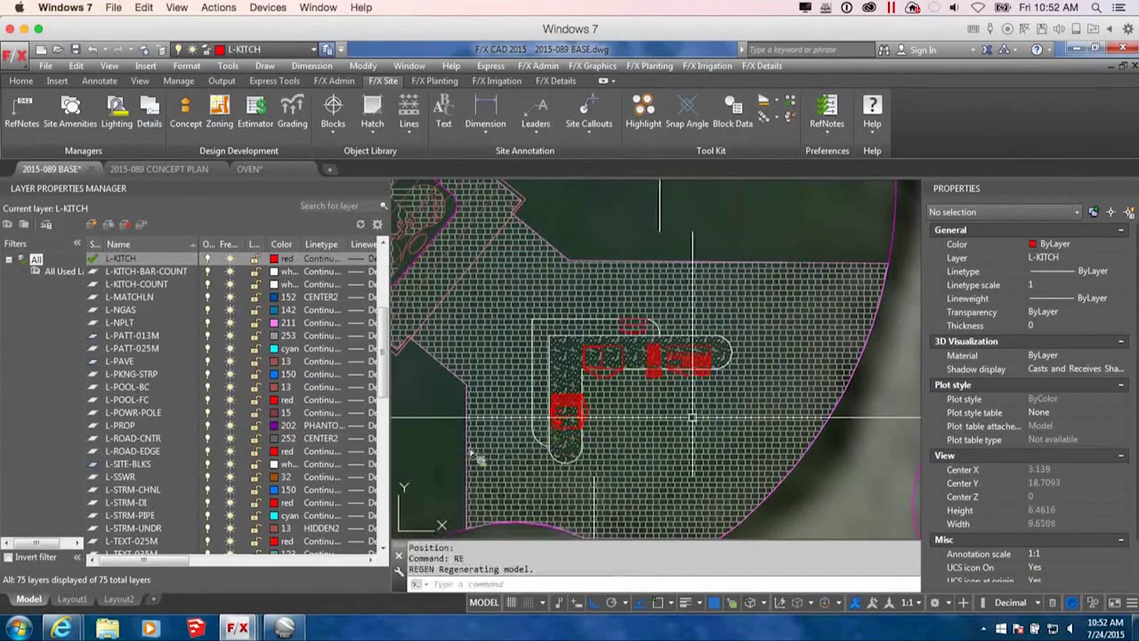
scroll(480, 456, "up", 5)
Rotate the bar stool with RO about its insertion point to a new angle.
left_click(688, 337)
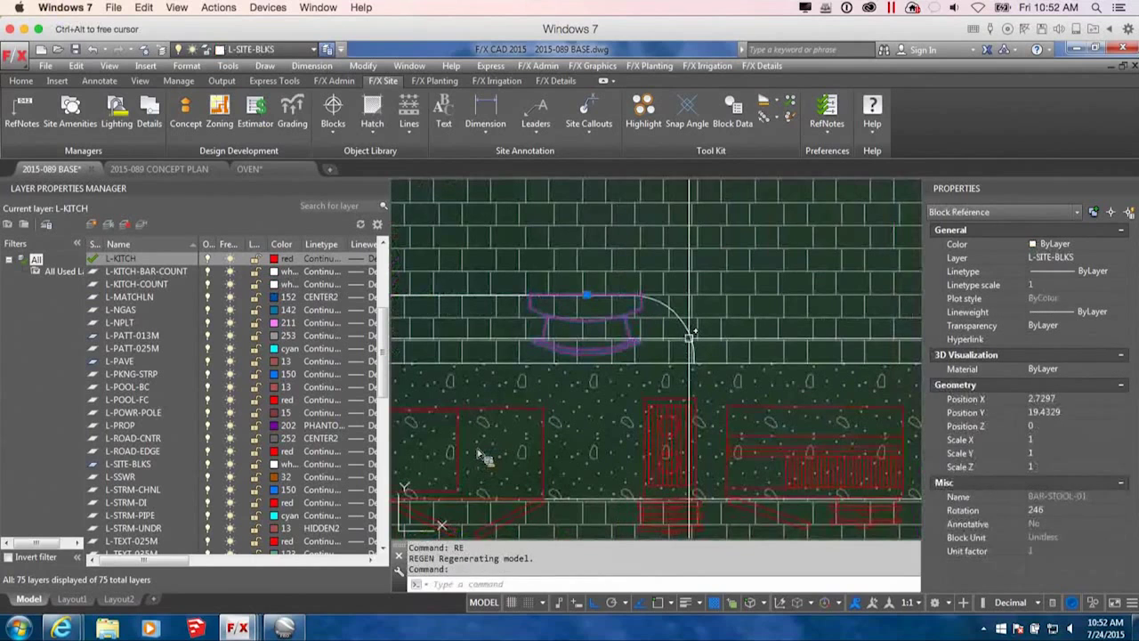
type("O")
key("Return")
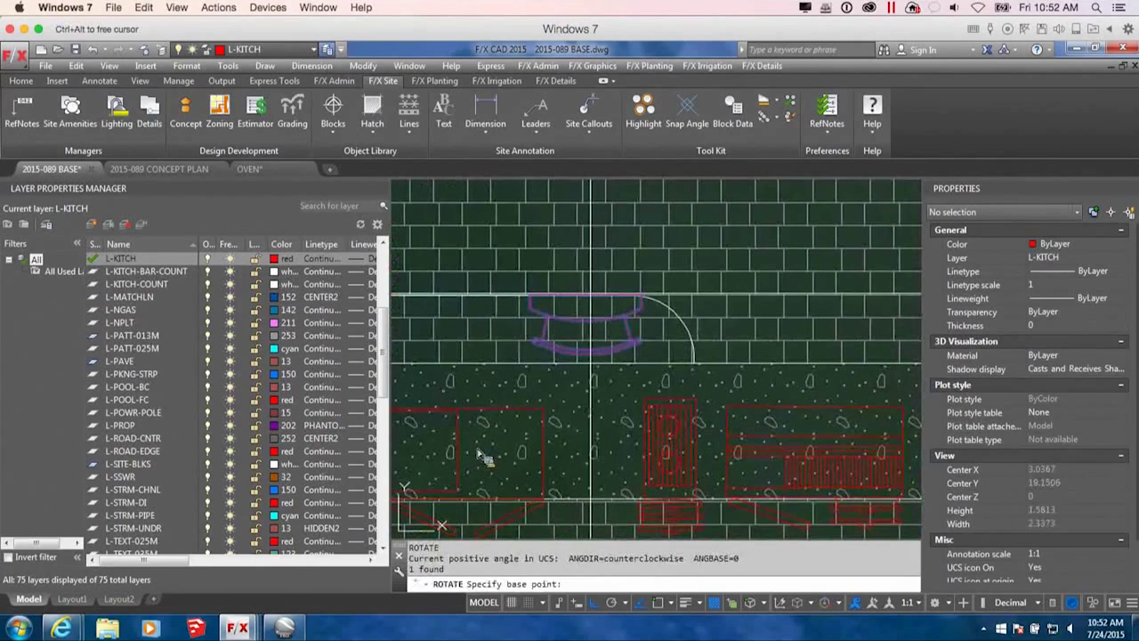
left_click(587, 295)
left_click(427, 201)
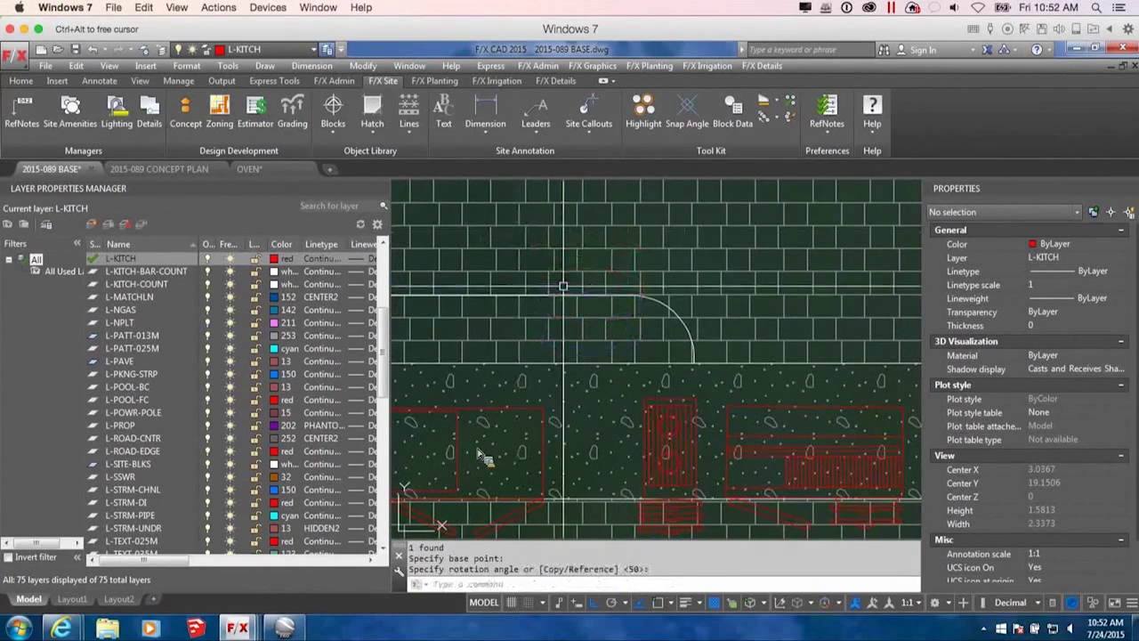
key("Return")
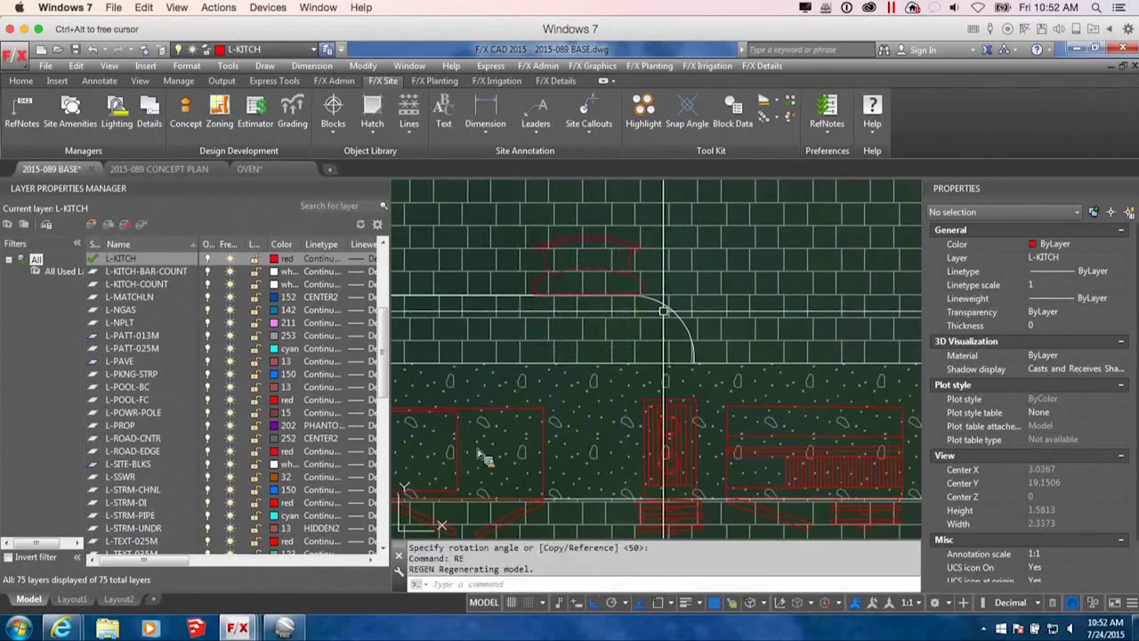
scroll(485, 456, "down", 15)
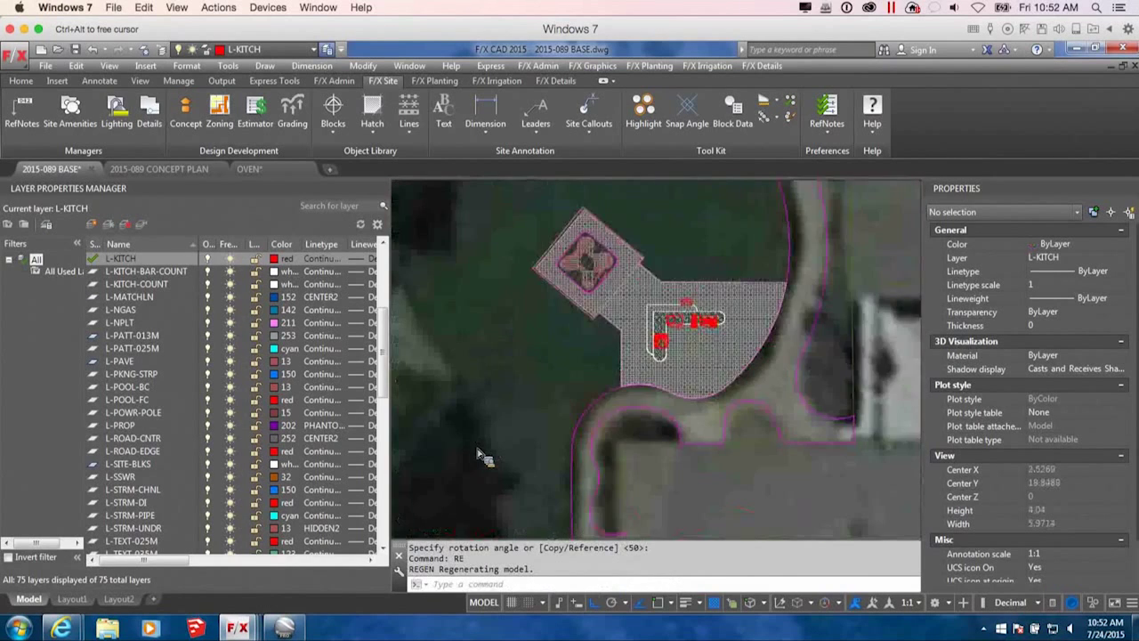
scroll(493, 436, "down", 7)
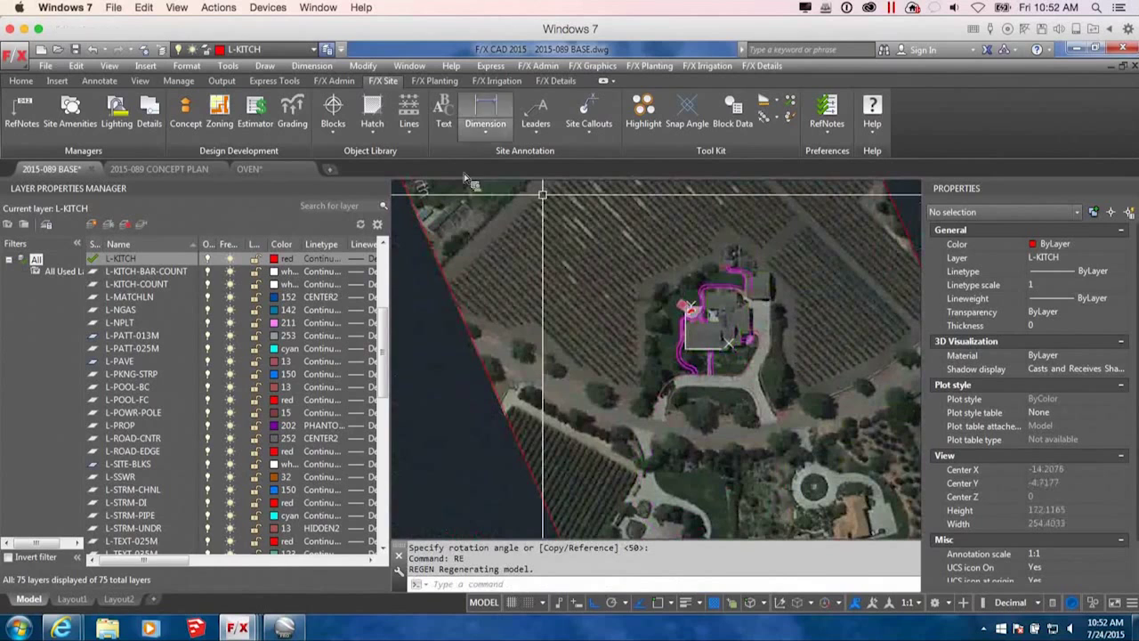
left_click(27, 80)
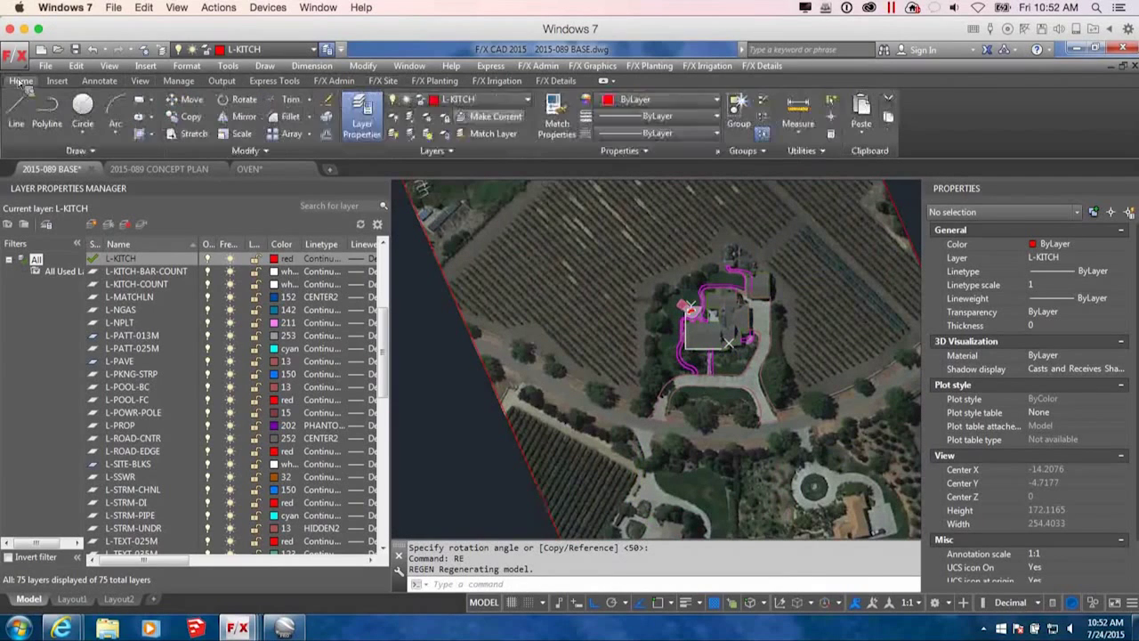
Freeze the aerial photo's layer with LAYFRZ.
left_click(485, 367)
scroll(737, 406, "up", 8)
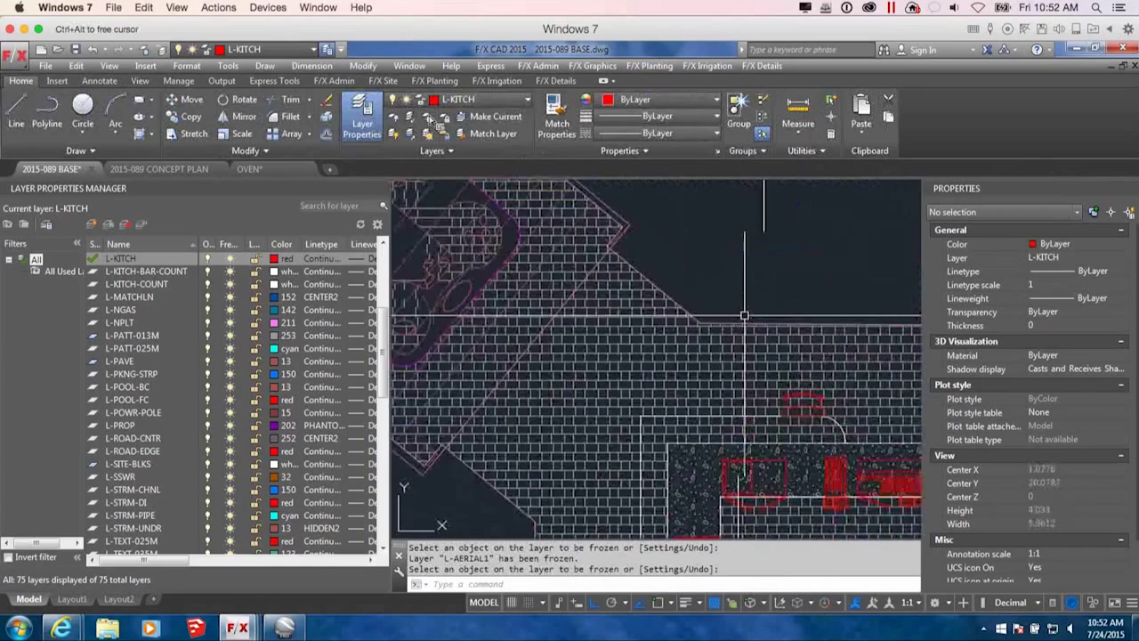
scroll(821, 438, "up", 5)
key("Return")
Move the bar stool slightly left and copy it further left along the counter.
left_click(799, 331)
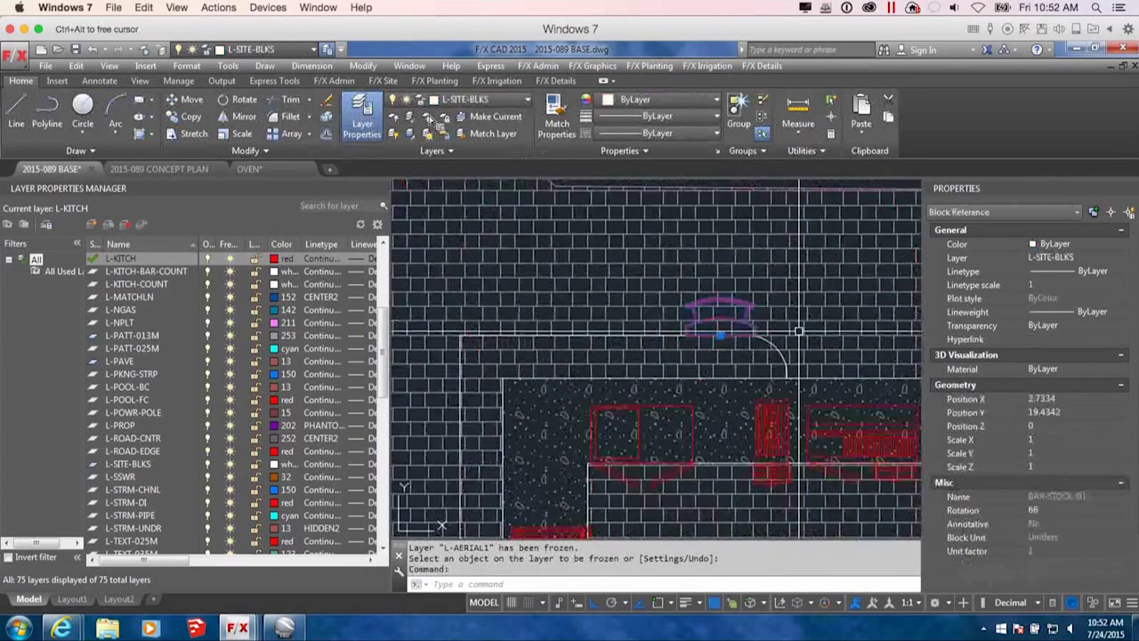
type("M")
key("Return")
left_click(799, 331)
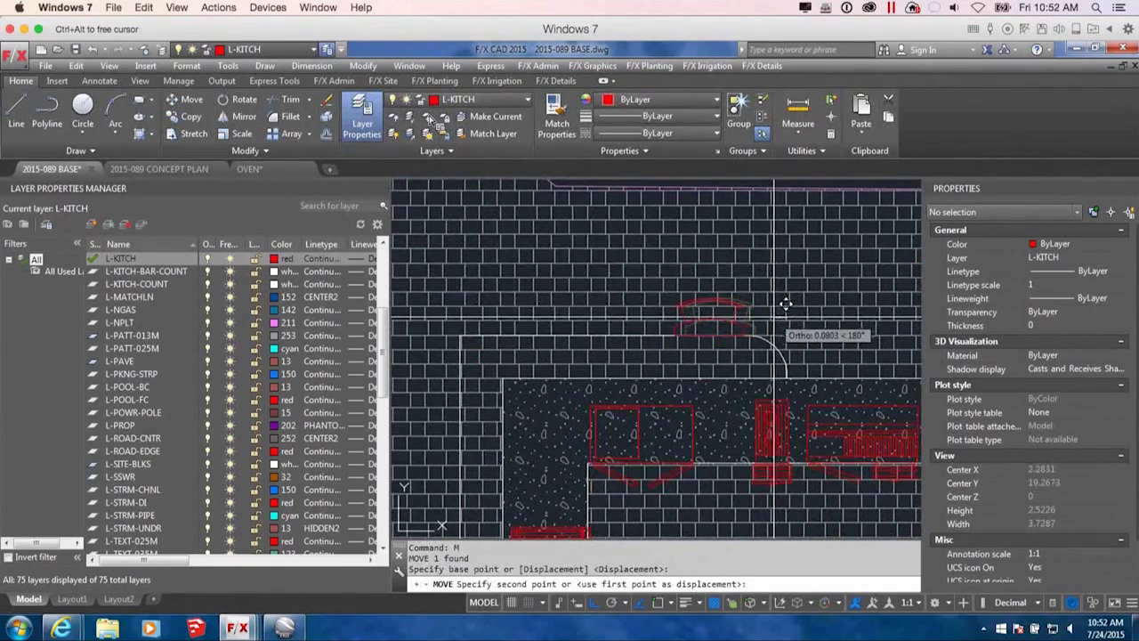
left_click(727, 321)
type("C")
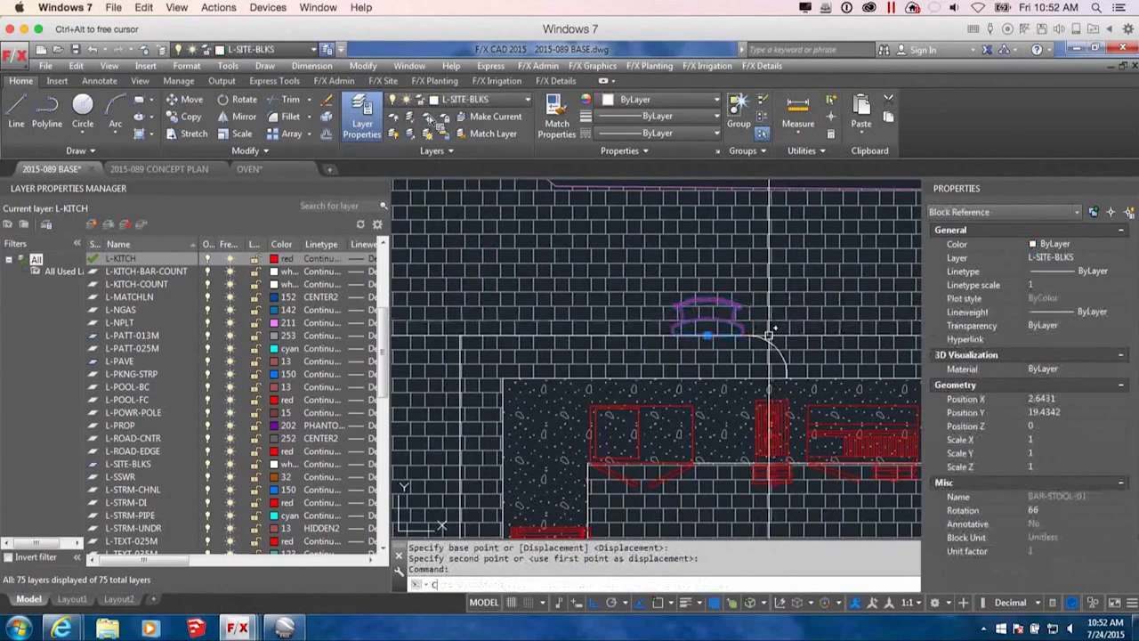
type("O")
key("Return")
left_click(768, 337)
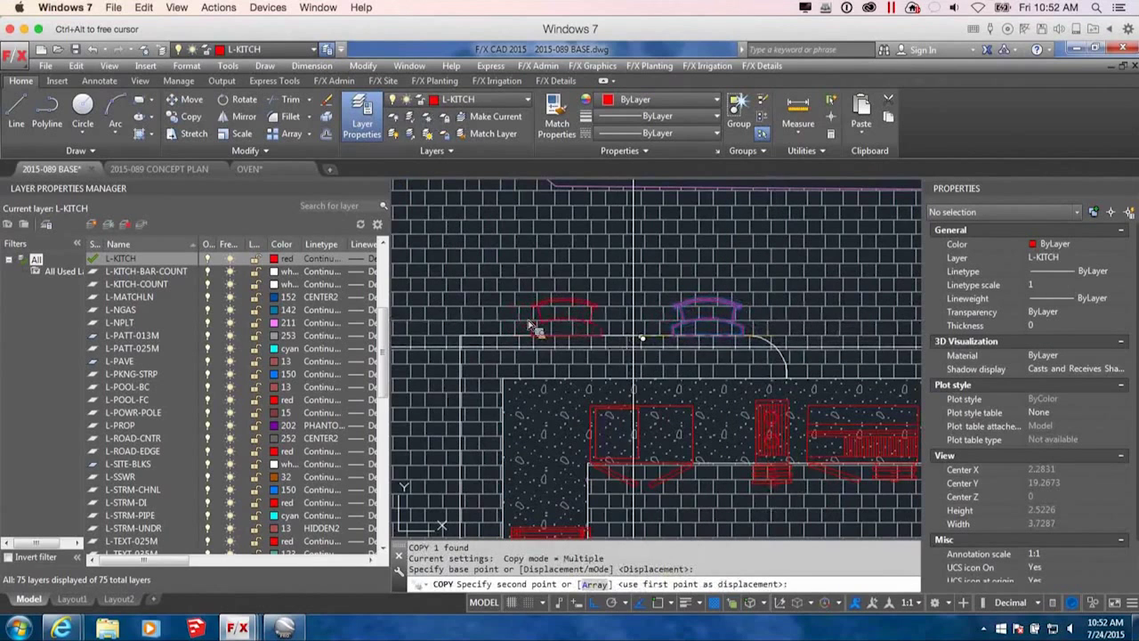
left_click(626, 338)
scroll(625, 338, "down", 3)
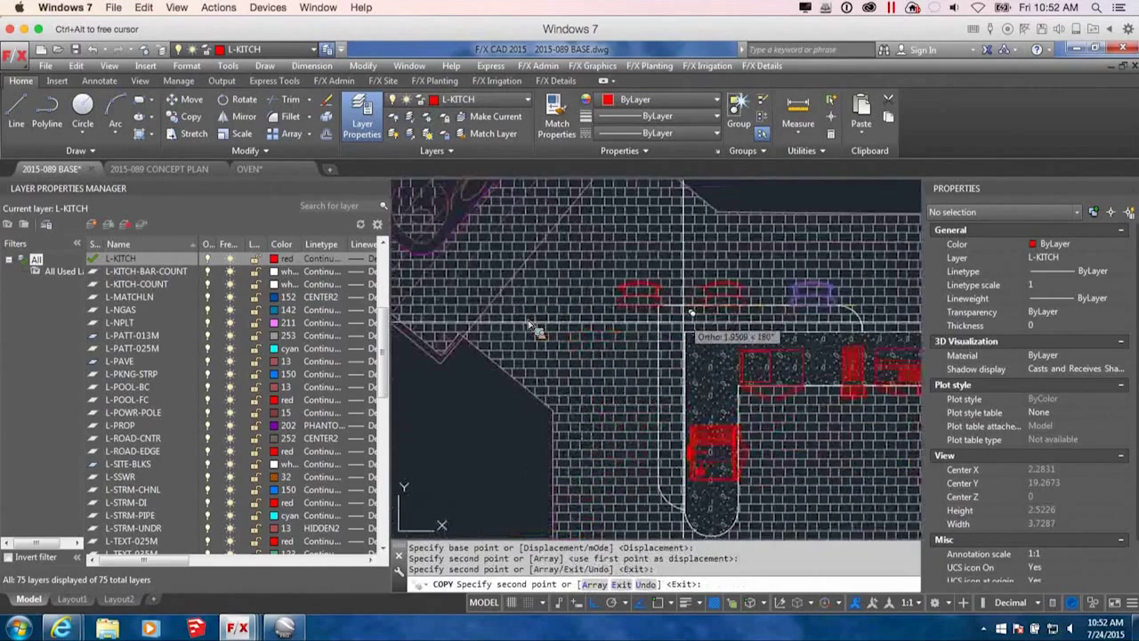
key("Return")
Rotate the leftmost stool copy and reposition it beside the counter's left side.
left_click(638, 298)
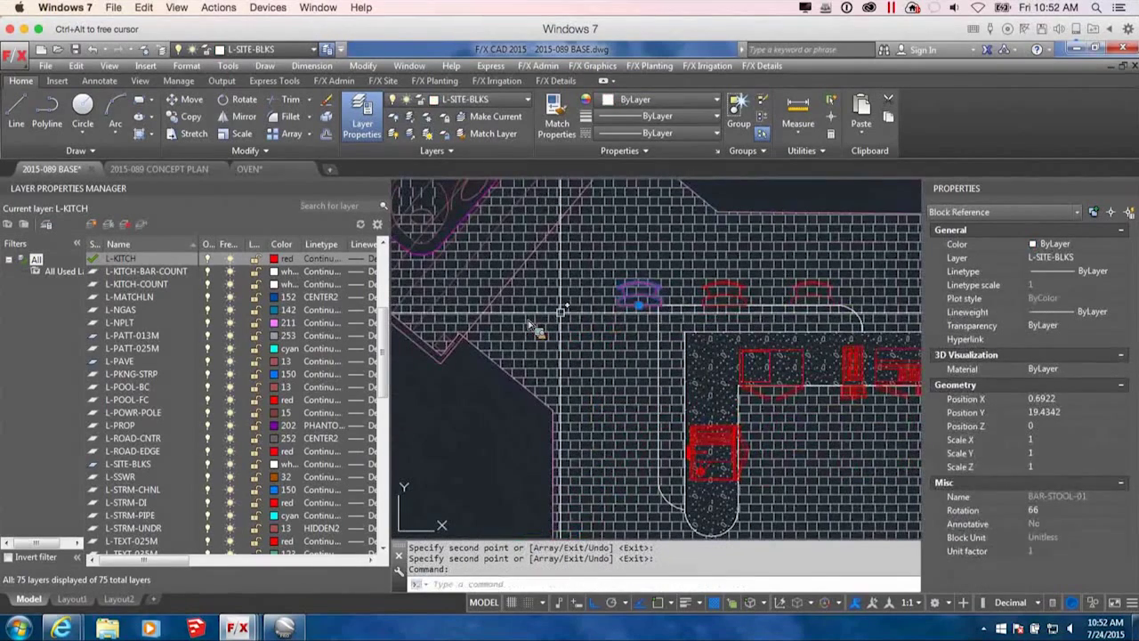
type("RO")
key("Return")
left_click(639, 306)
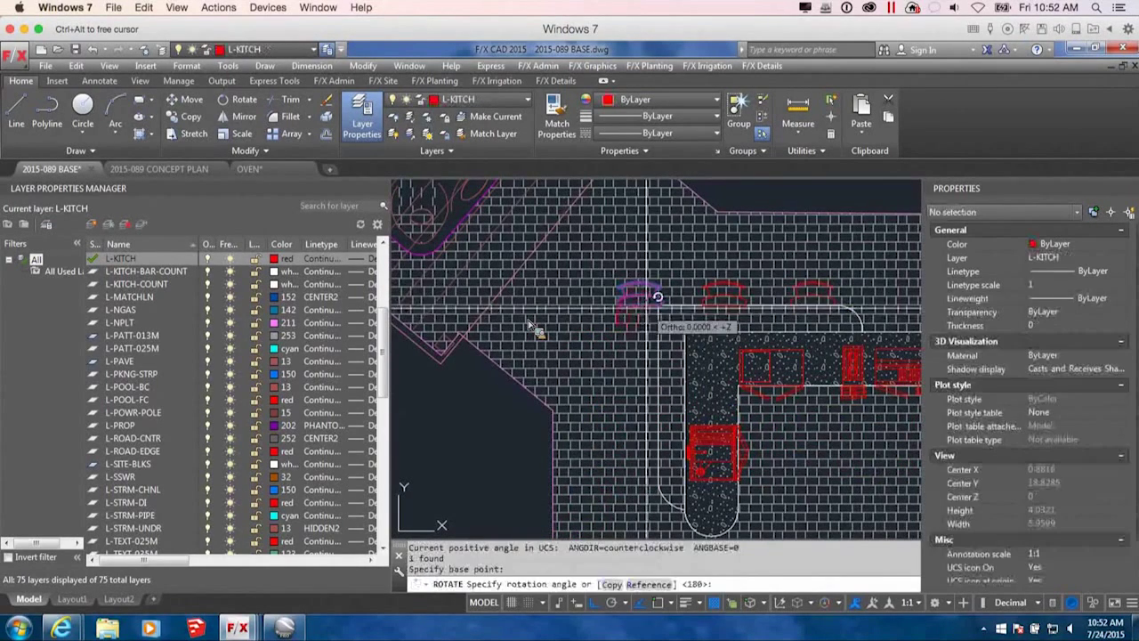
left_click(650, 309)
left_click(630, 314)
left_click(638, 308)
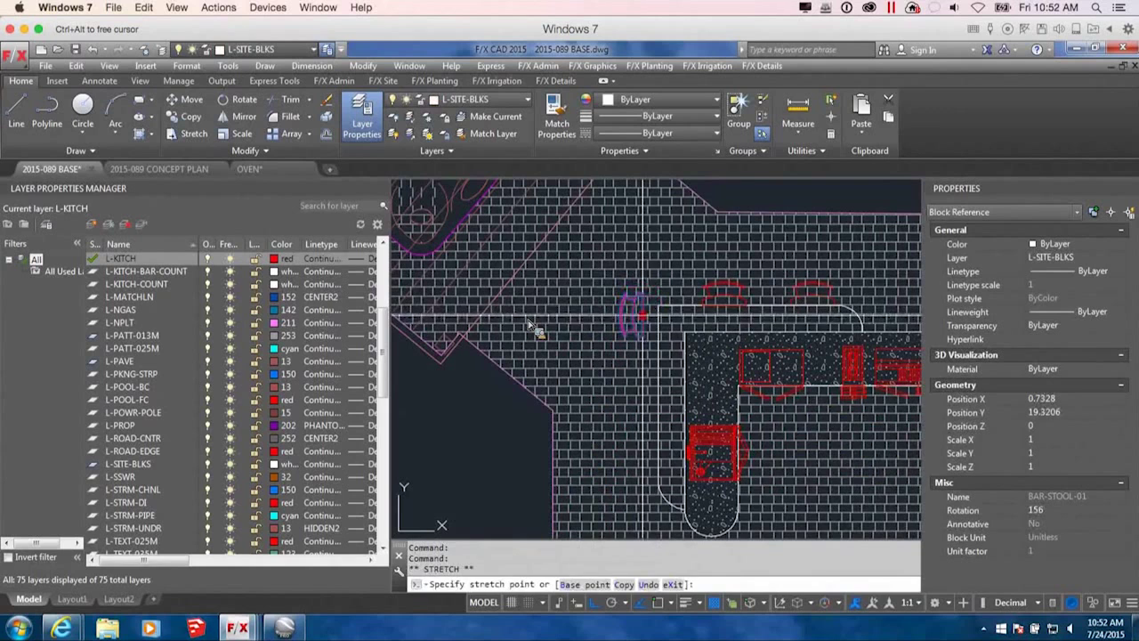
scroll(639, 311, "up", 2)
scroll(664, 312, "up", 1)
left_click(664, 312)
left_click(663, 316)
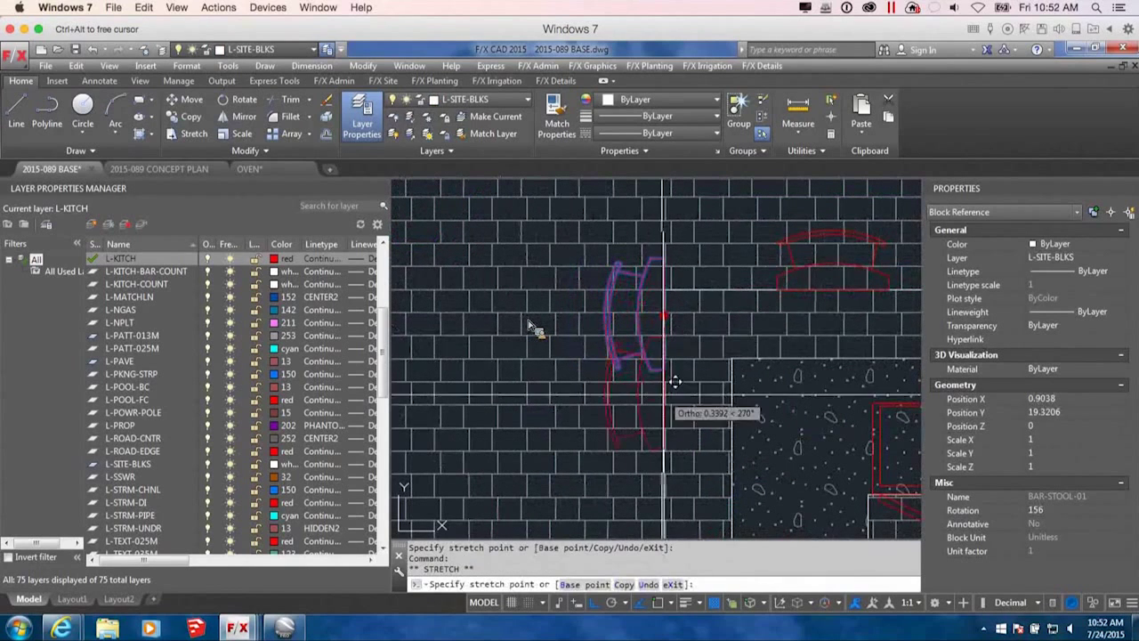
left_click(664, 436)
scroll(665, 374, "down", 2)
Copy a second stool further down the counter side and save the base drawing.
type("CO")
key("Return")
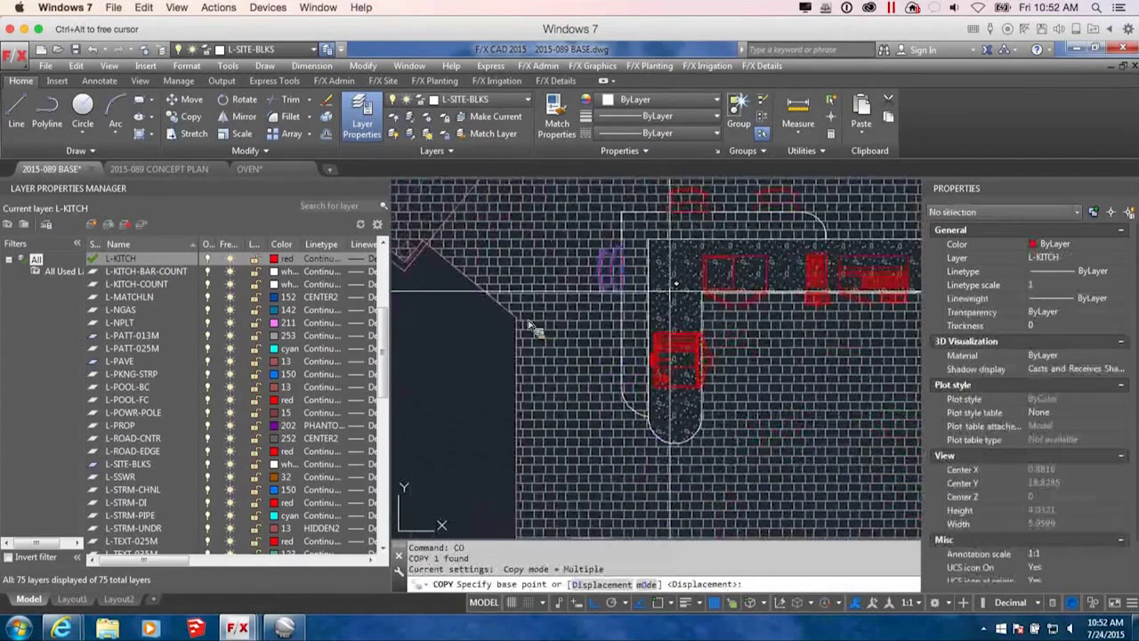
left_click(669, 267)
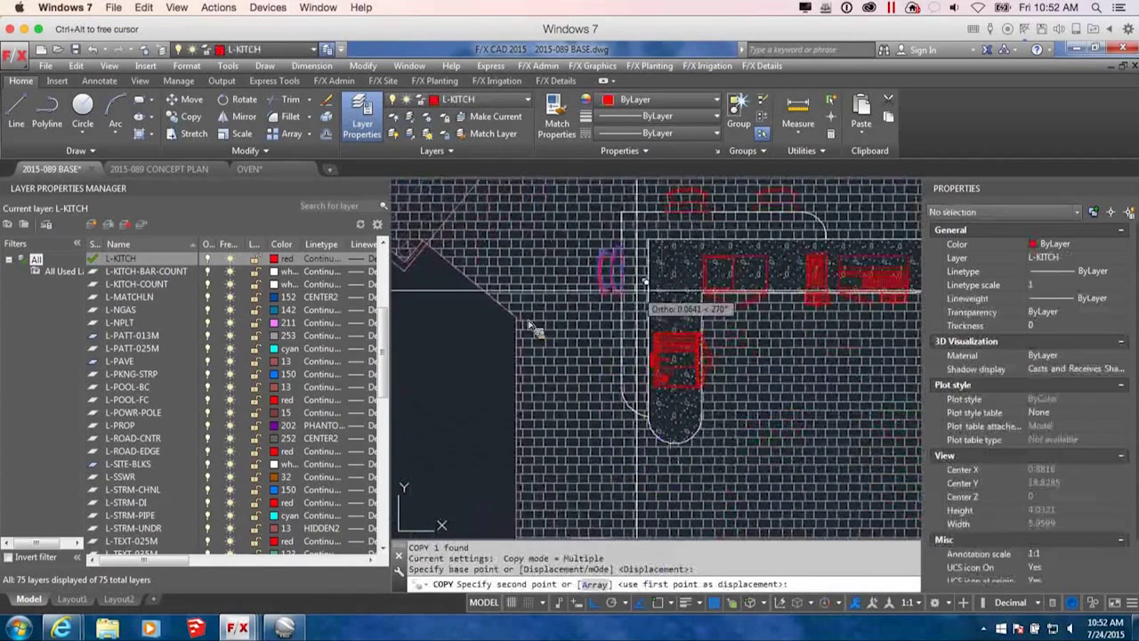
left_click(665, 356)
scroll(677, 323, "down", 4)
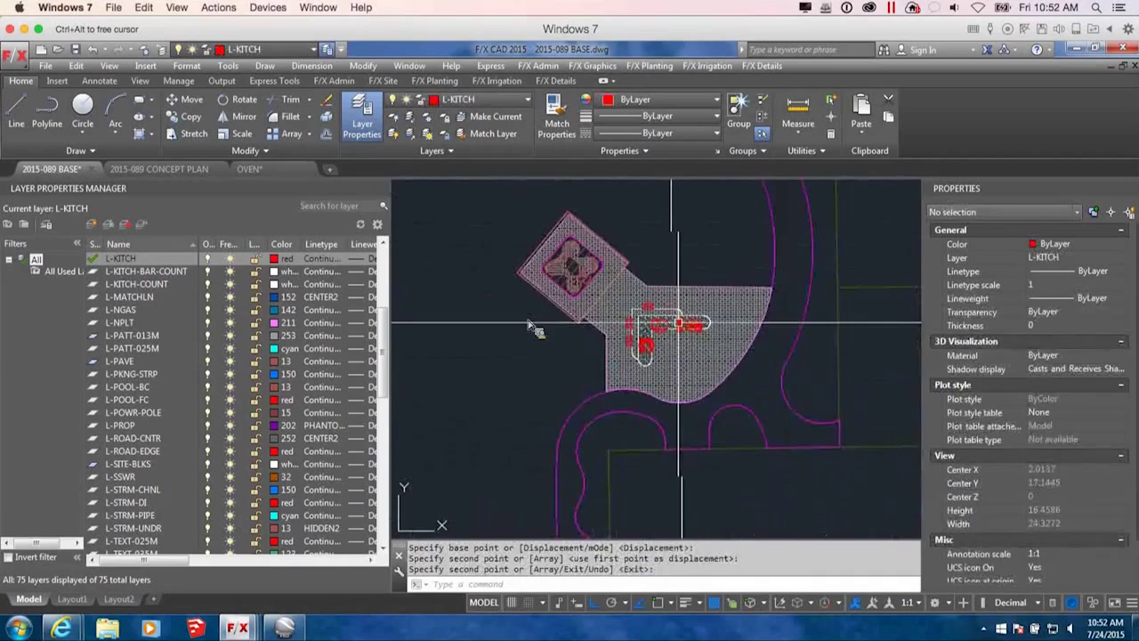
scroll(679, 322, "up", 4)
scroll(738, 420, "down", 4)
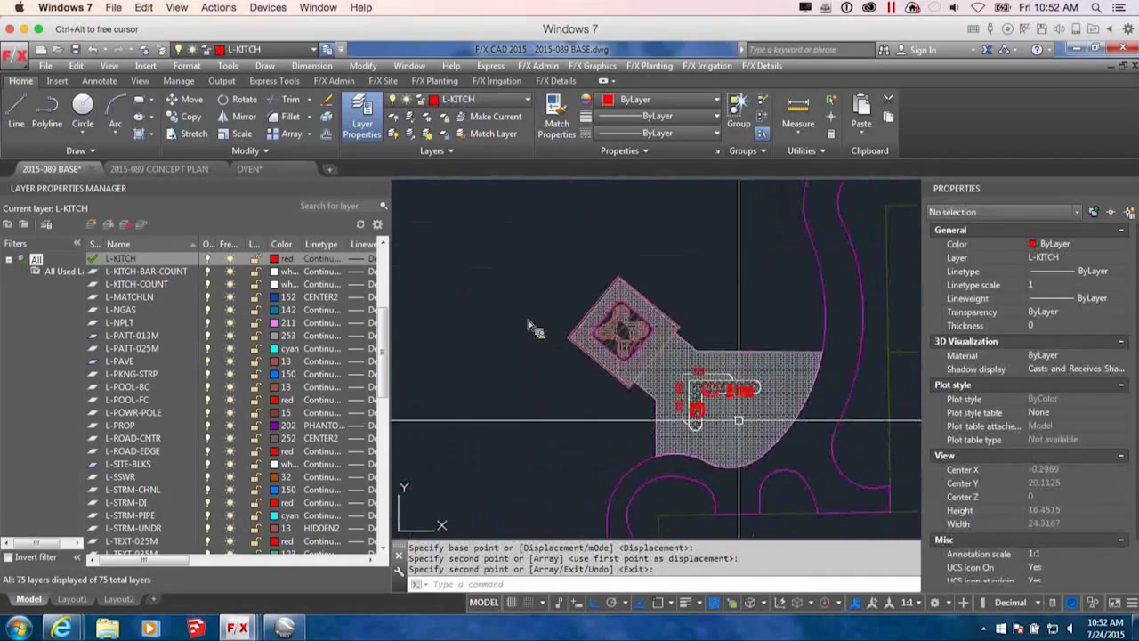
scroll(739, 420, "up", 2)
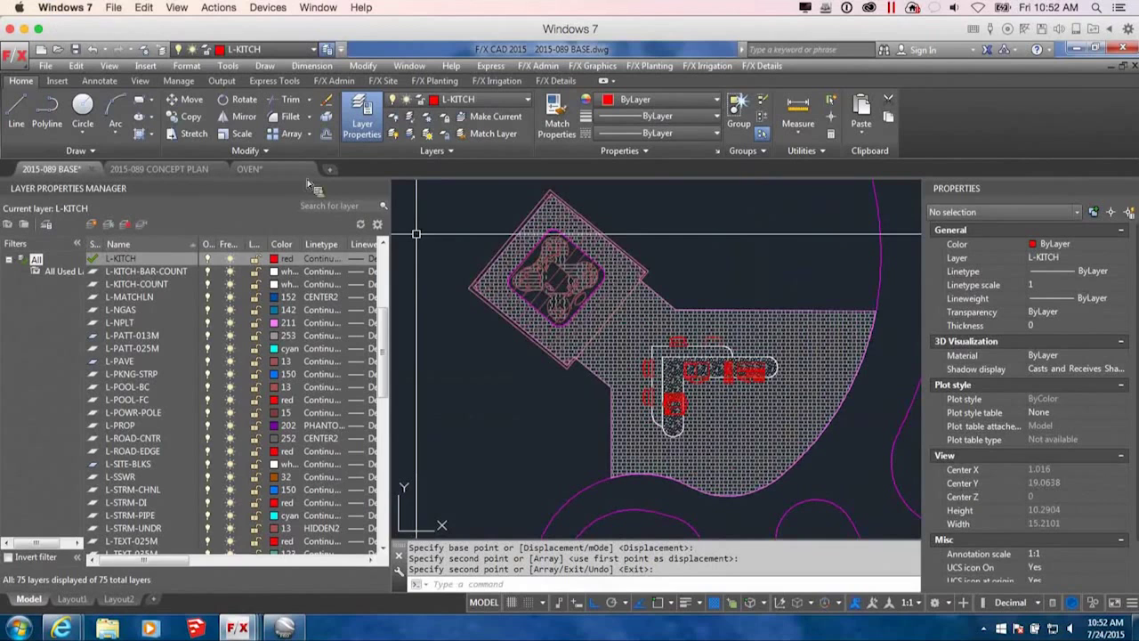
left_click(77, 50)
In the 2015-089 CONCEPT PLAN drawing, reload the changed 2015-089 BASE reference.
left_click(158, 168)
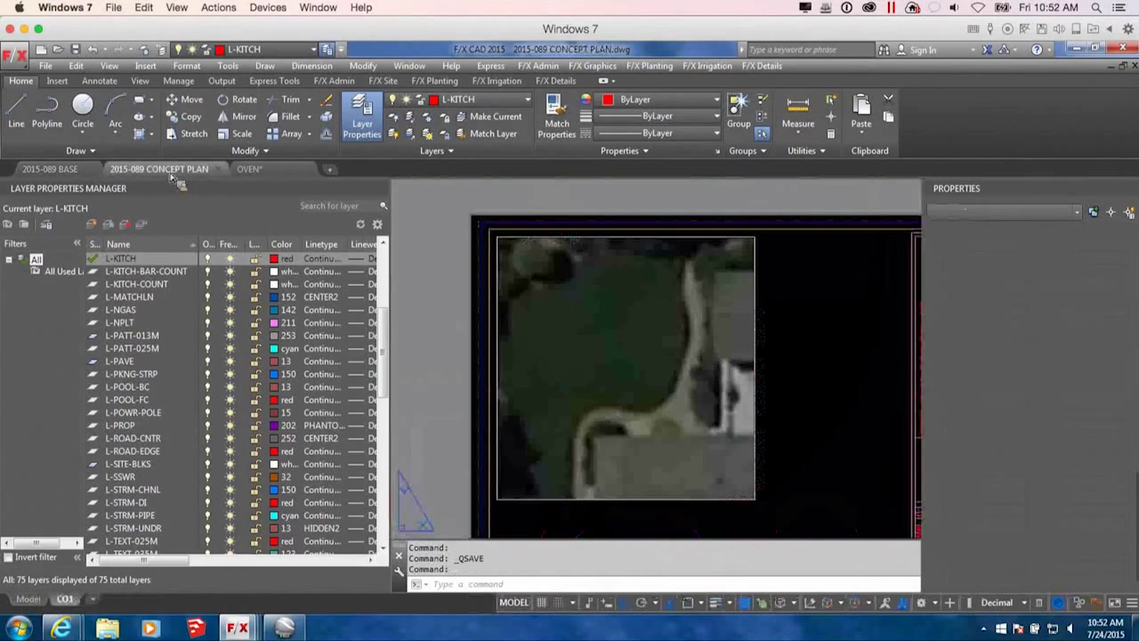
scroll(716, 400, "up", 1)
scroll(905, 525, "down", 1)
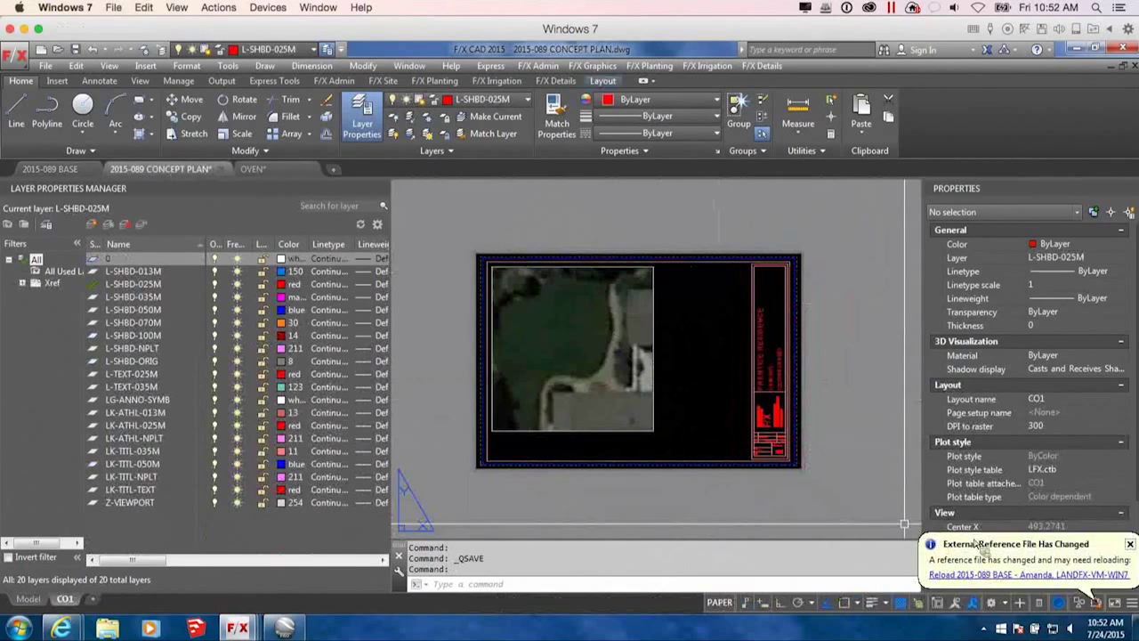
left_click(1024, 575)
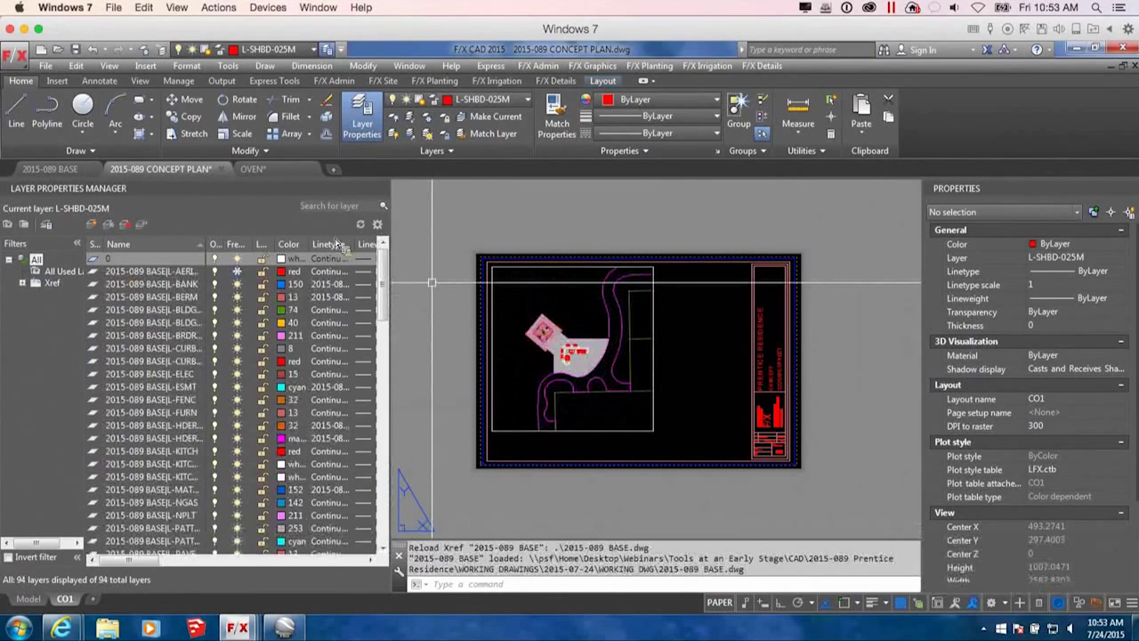
Switch to 2015-089 BASE, select the aerial image layer and inspect the site plan.
key("ctrl+Tab")
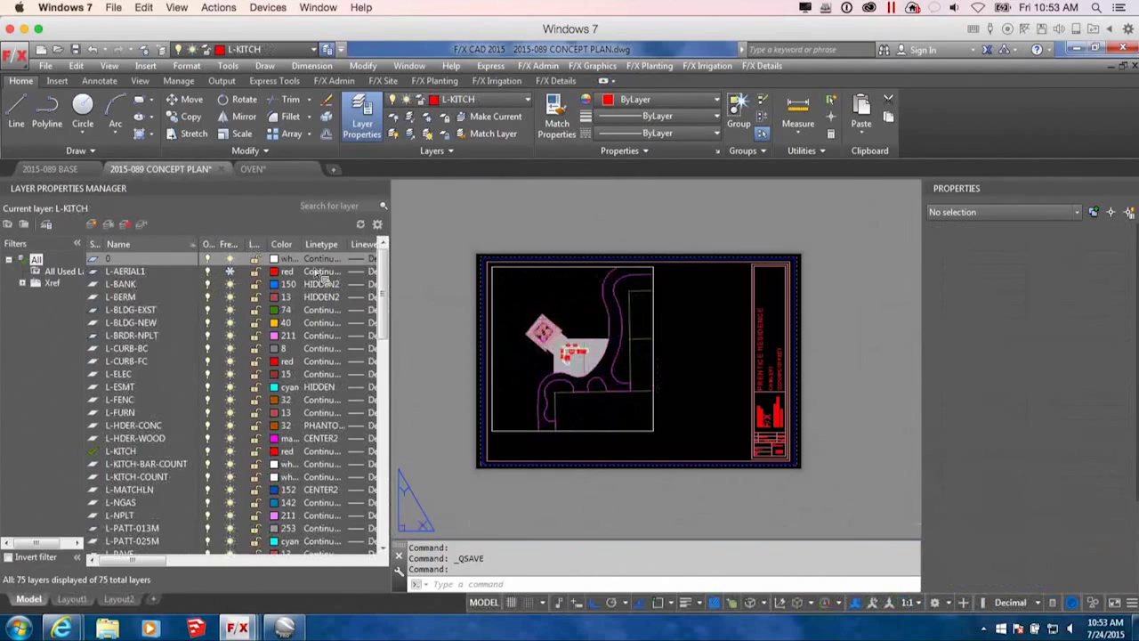
left_click(196, 273)
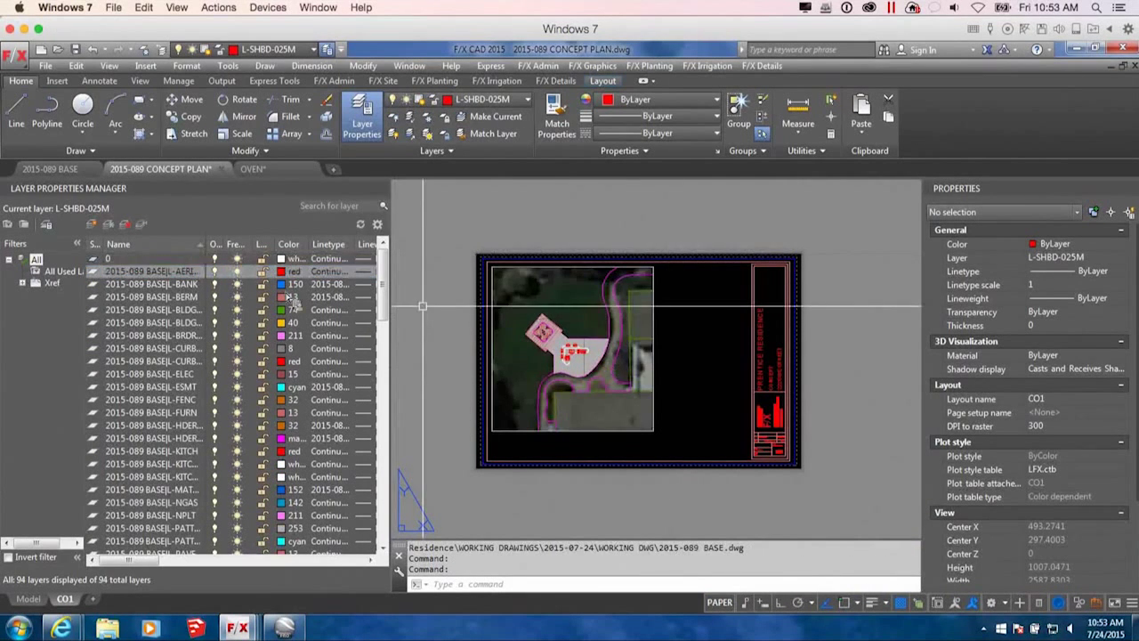
scroll(607, 341, "down", 3)
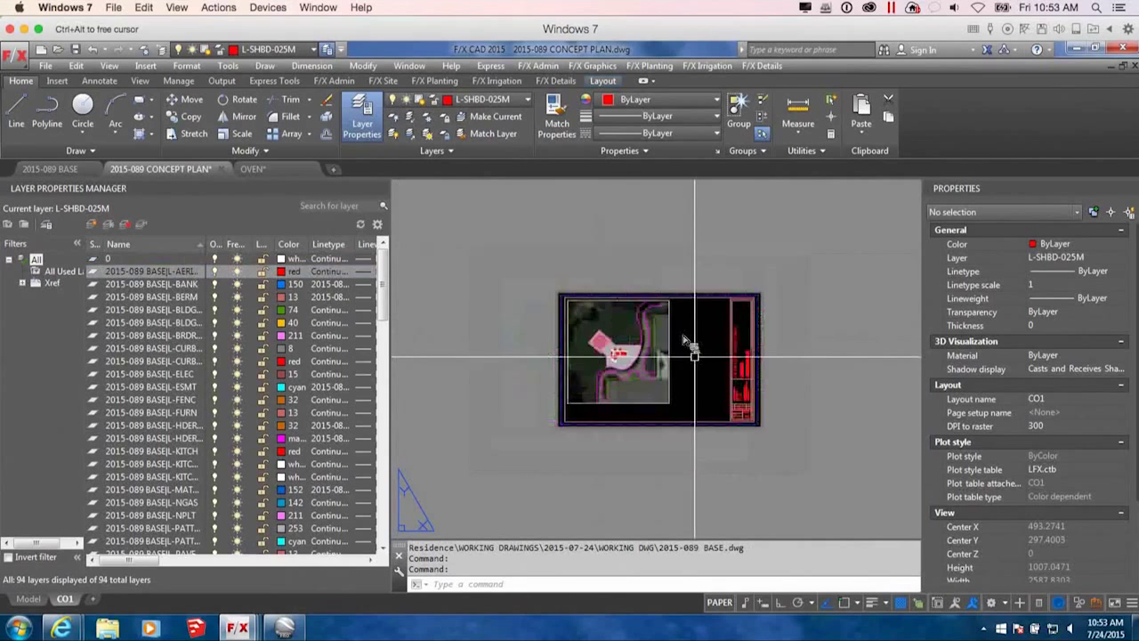
scroll(608, 340, "up", 4)
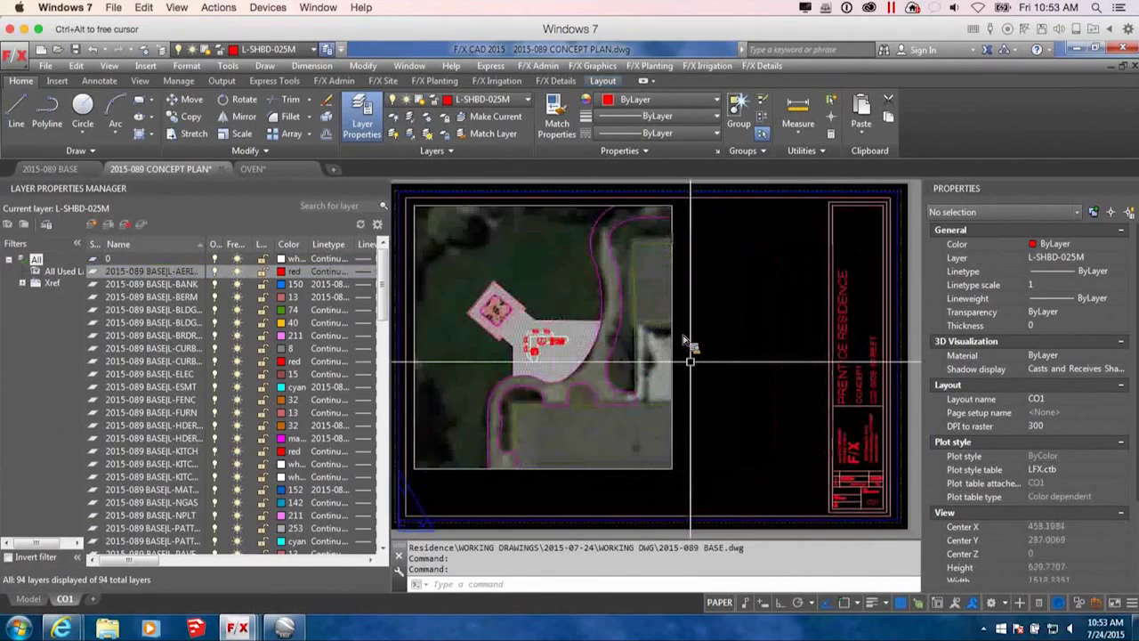
middle_click_drag(691, 361, 700, 340)
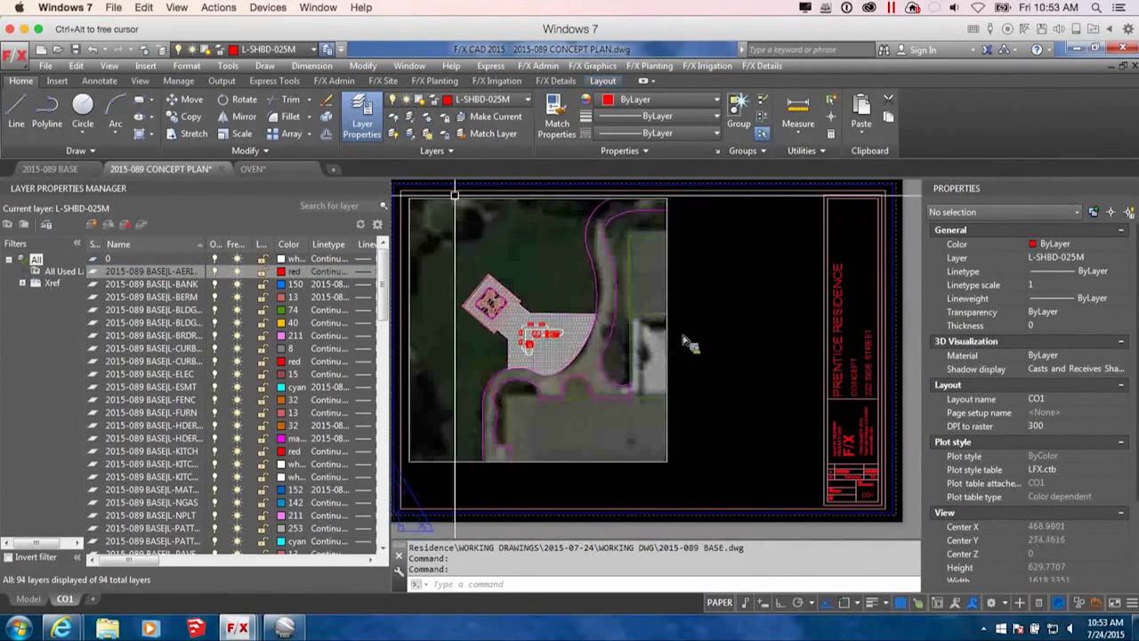
middle_click_drag(686, 343, 734, 356)
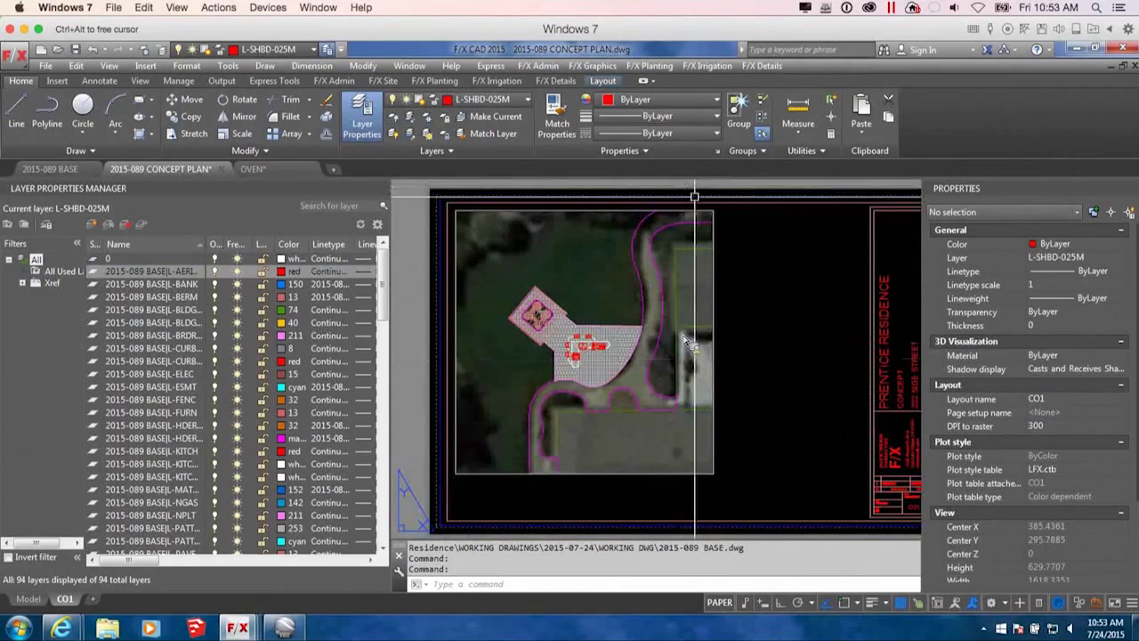
middle_click_drag(685, 338, 683, 344)
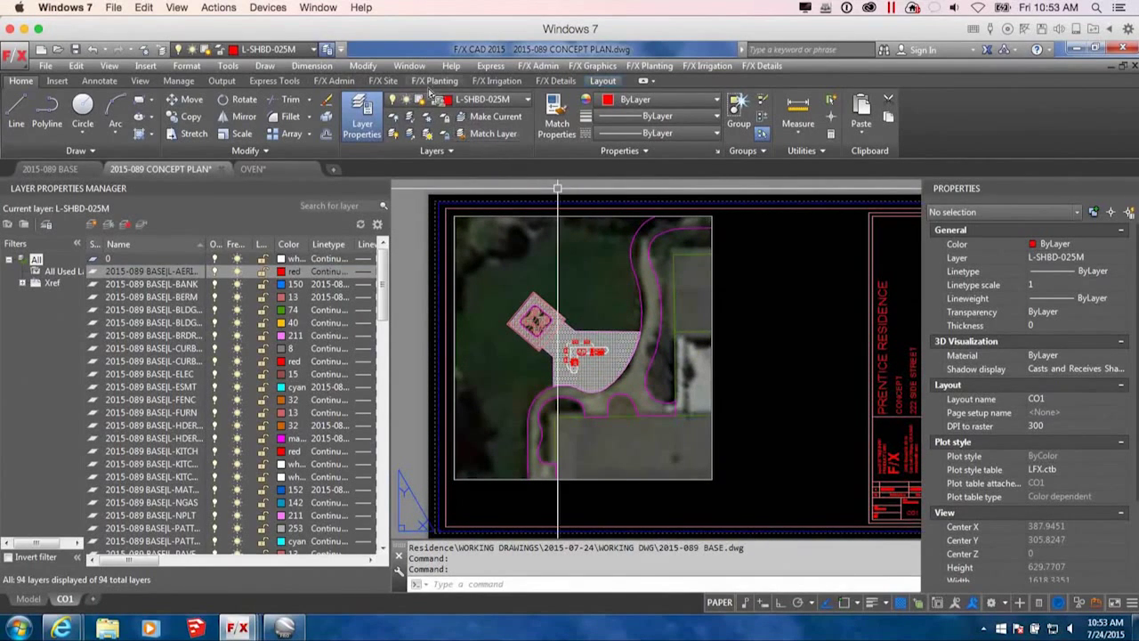
scroll(643, 381, "down", 4)
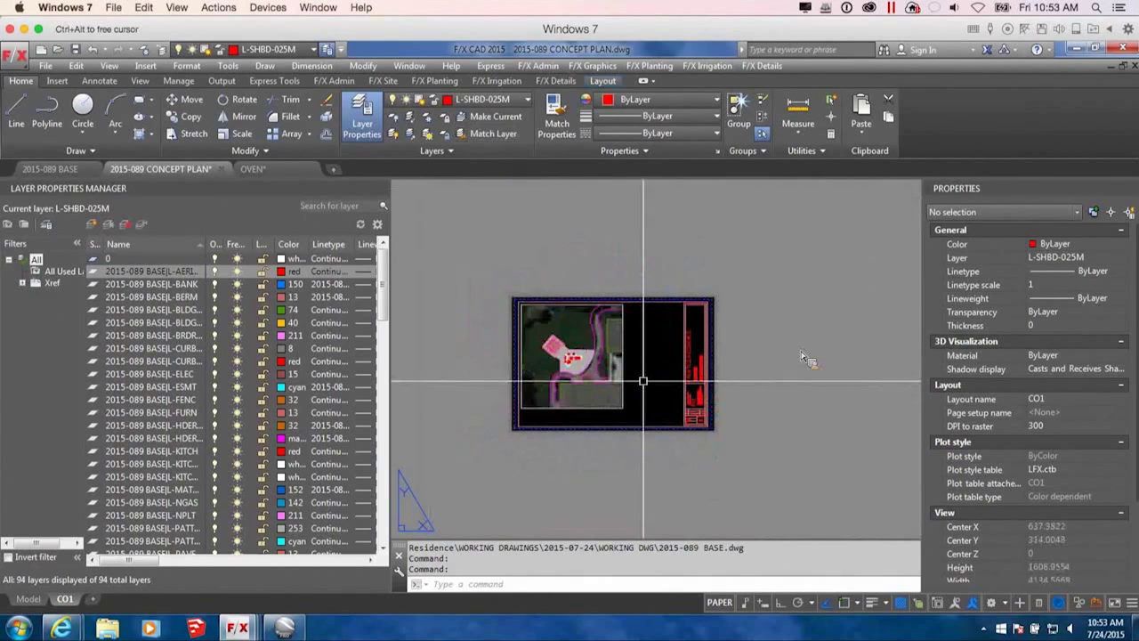
left_click(334, 80)
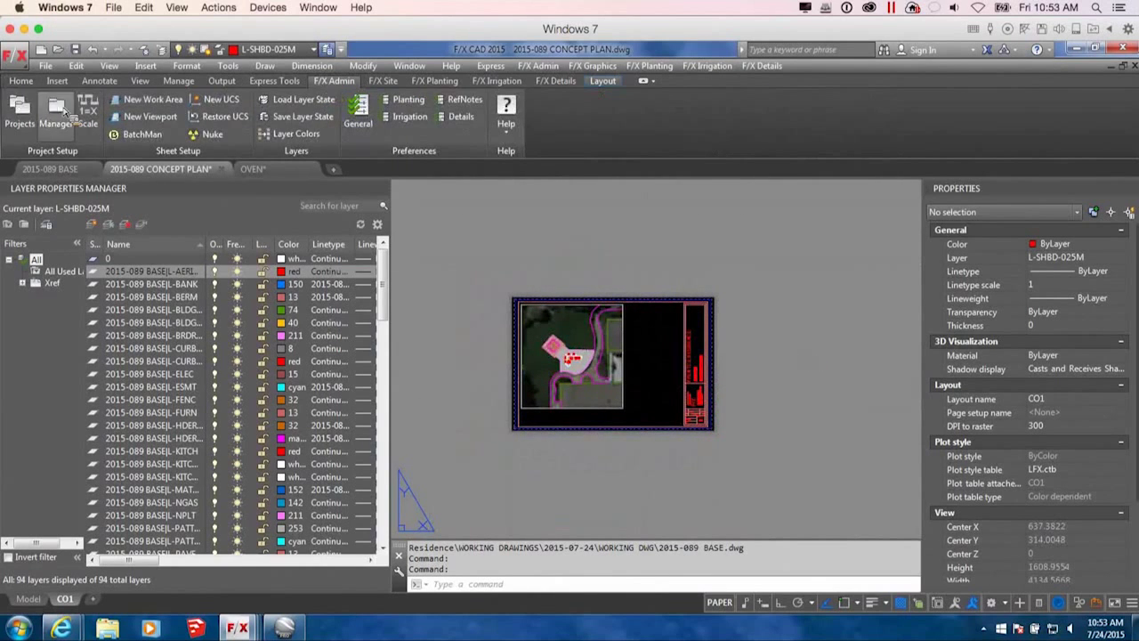
Make 2015-089 Prentice Residence the active Land F/X project.
left_click(27, 114)
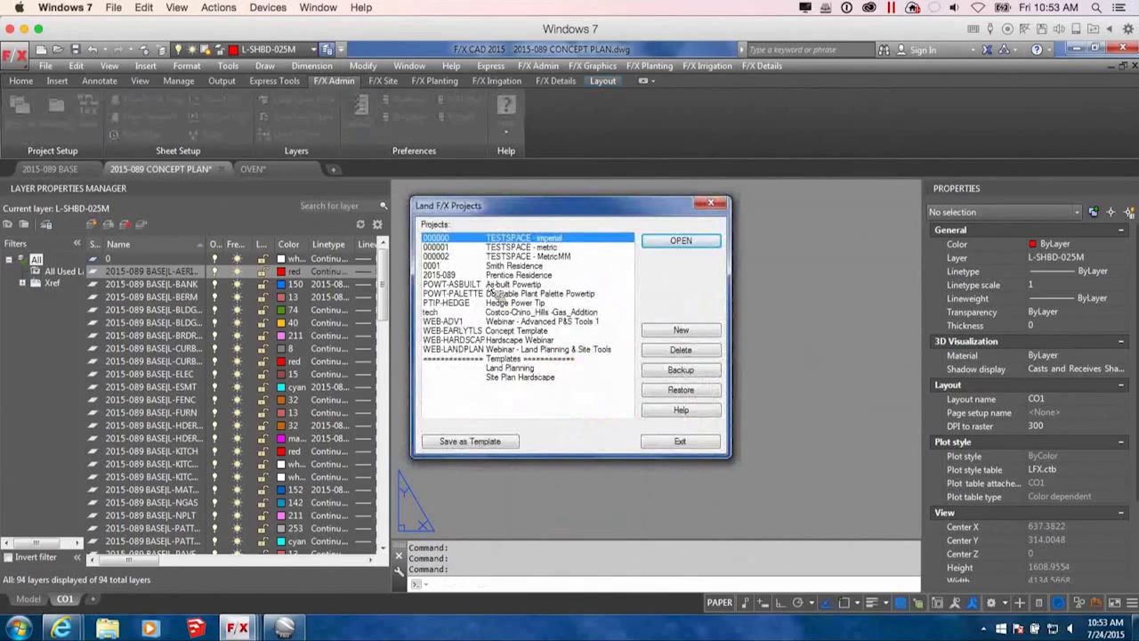
double_click(494, 276)
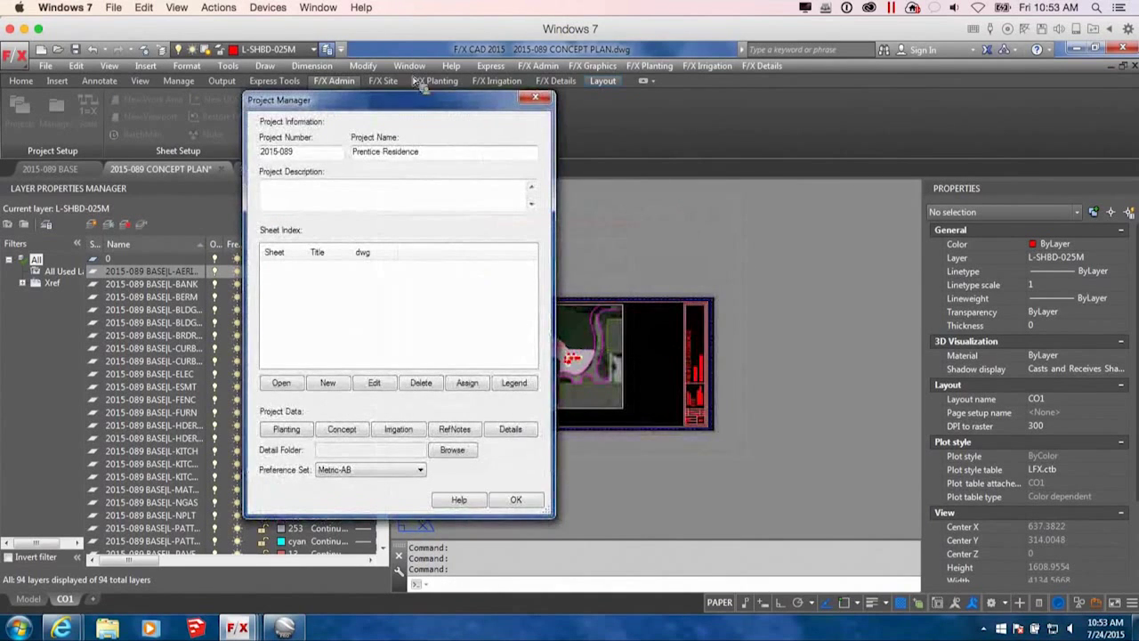
left_click(513, 499)
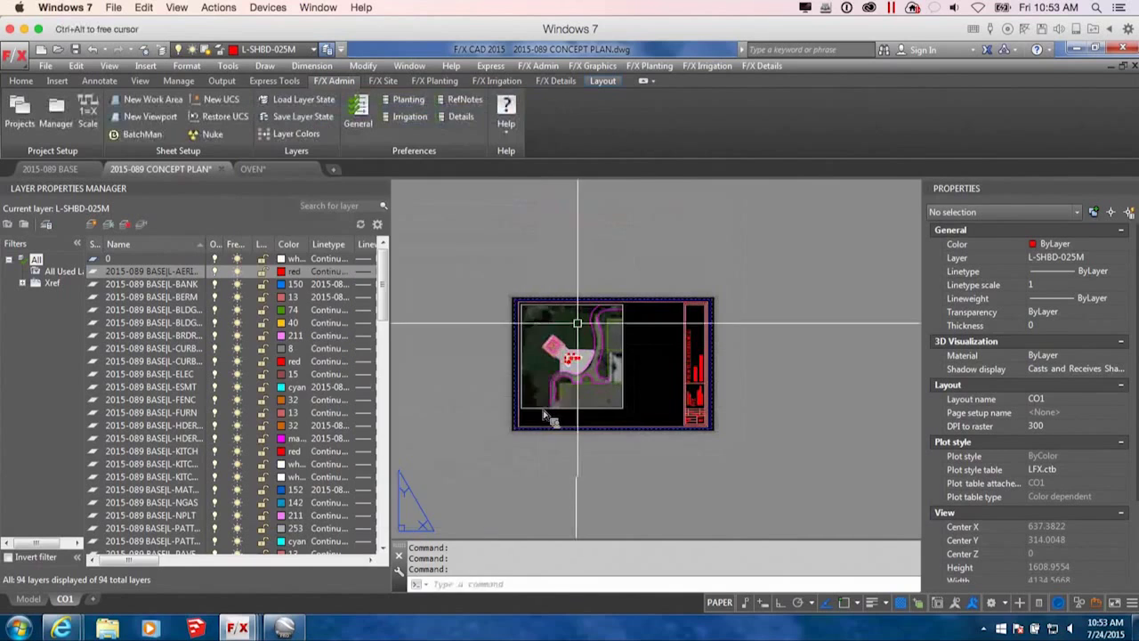
Set up a Reference Note Schedule from RefNotes and begin placing it on the sheet.
left_click(384, 80)
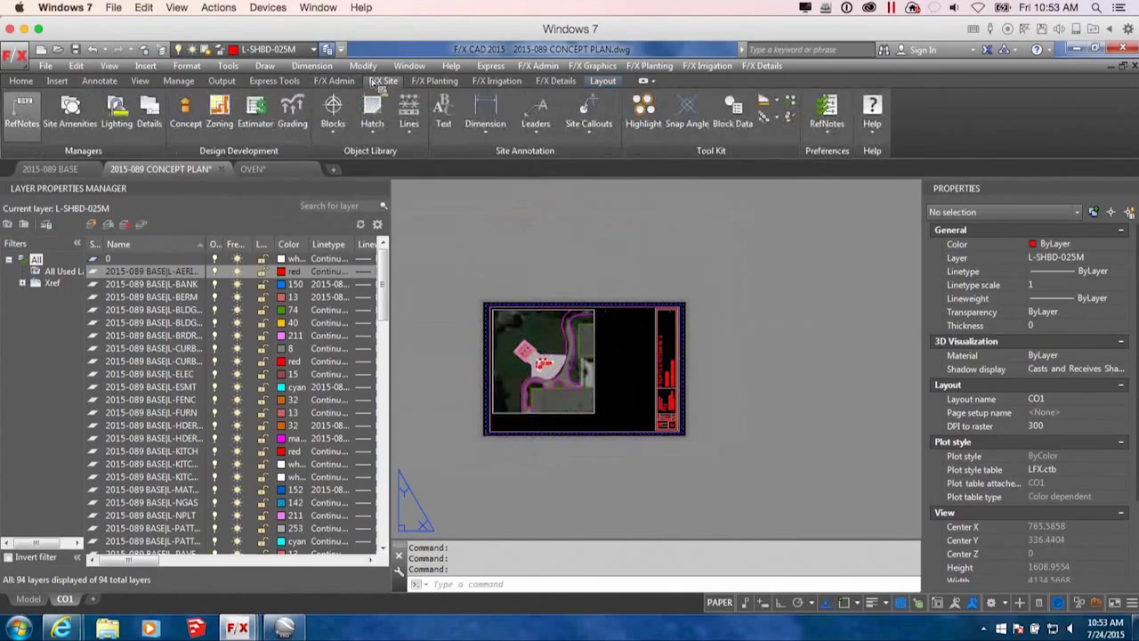
left_click(19, 114)
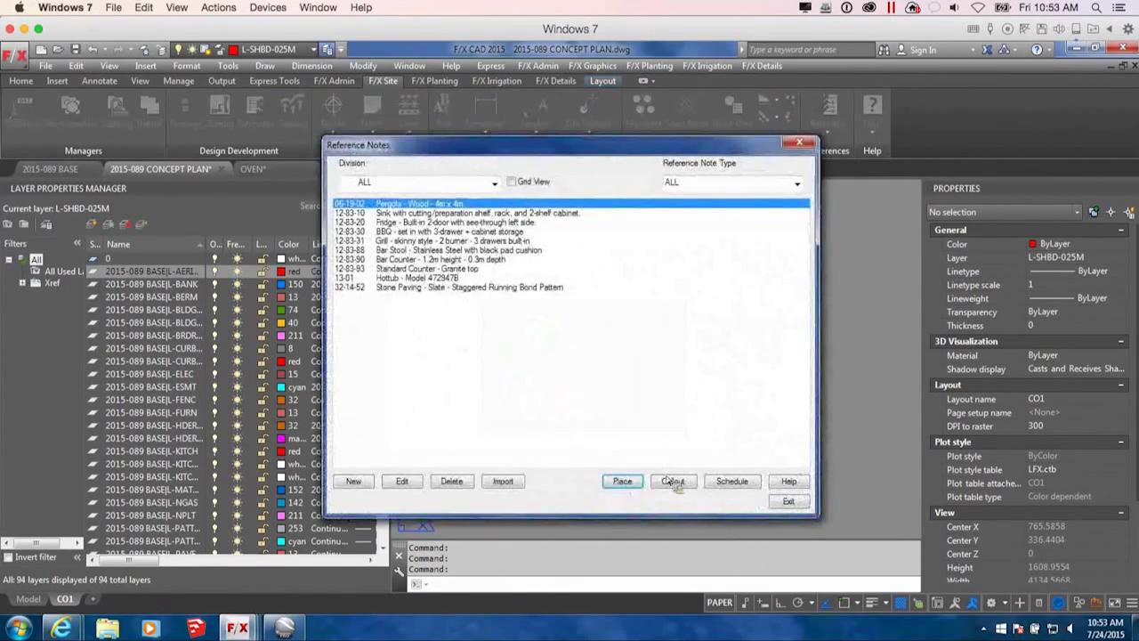
left_click(733, 481)
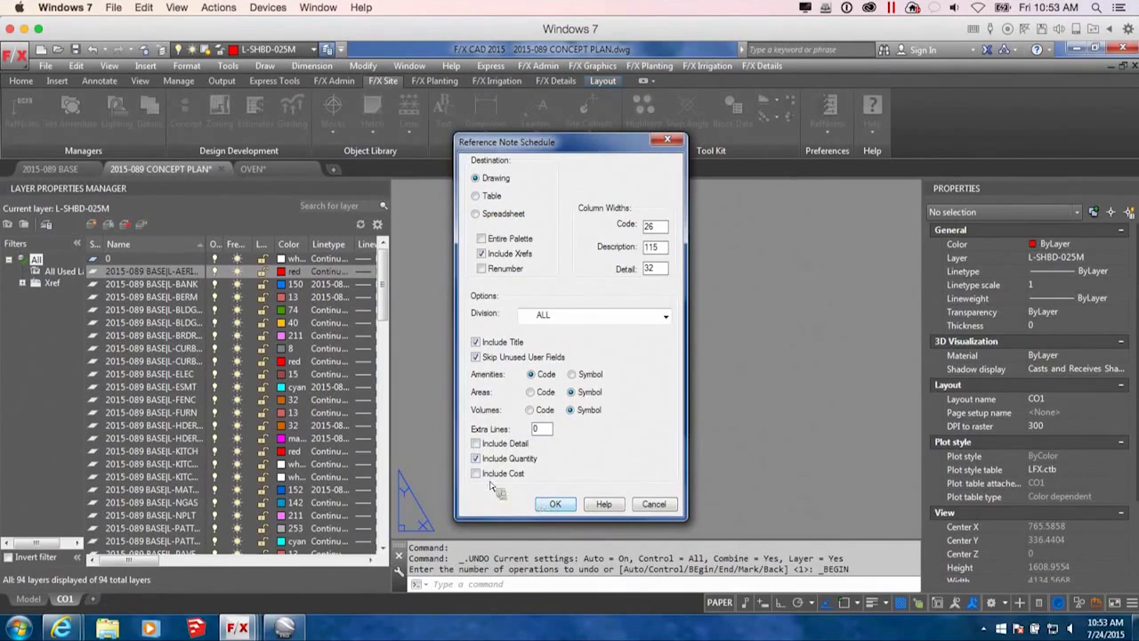
left_click(554, 504)
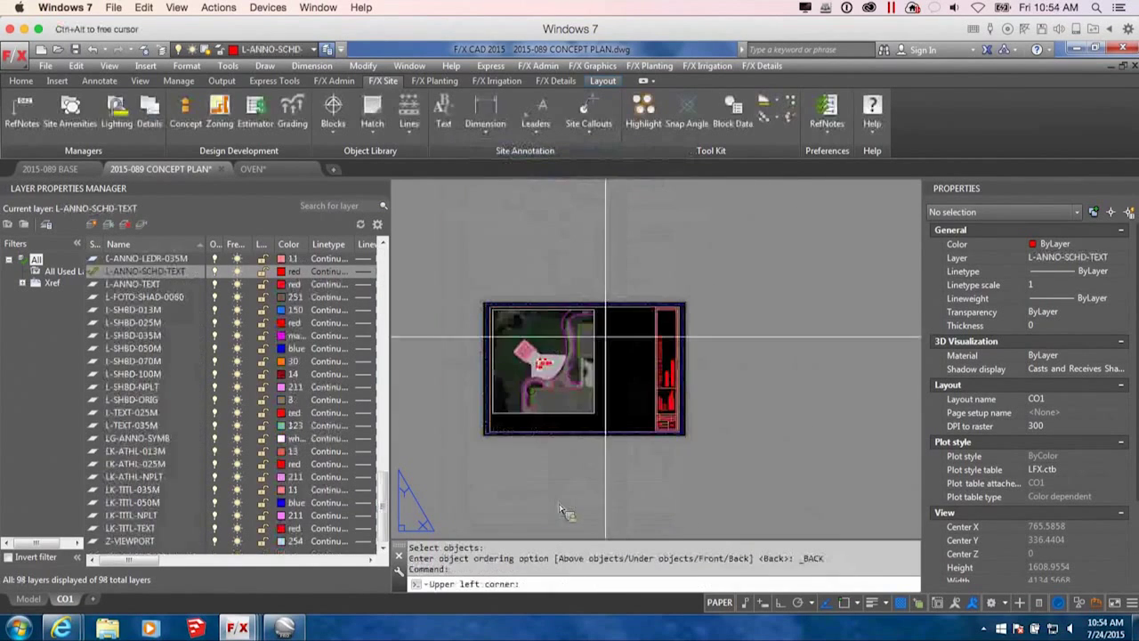
scroll(605, 301, "up", 3)
Place the notes schedule at the sheet's upper right and retitle it PRENTICE CONCEPT.
left_click(602, 290)
key("ctrl+z")
scroll(690, 388, "up", 4)
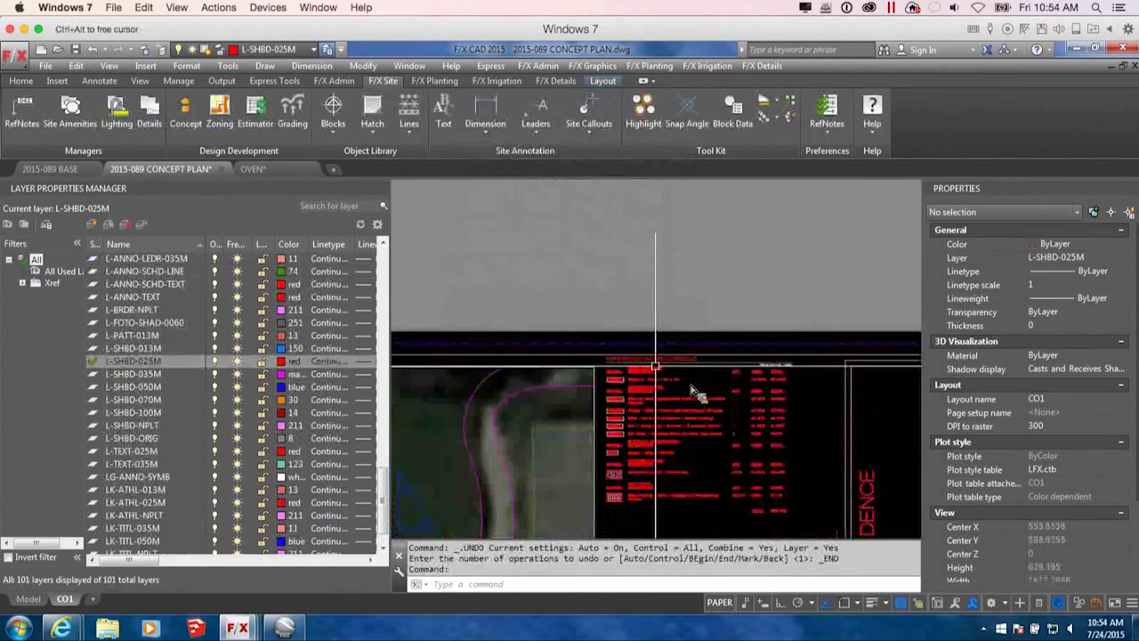
double_click(687, 351)
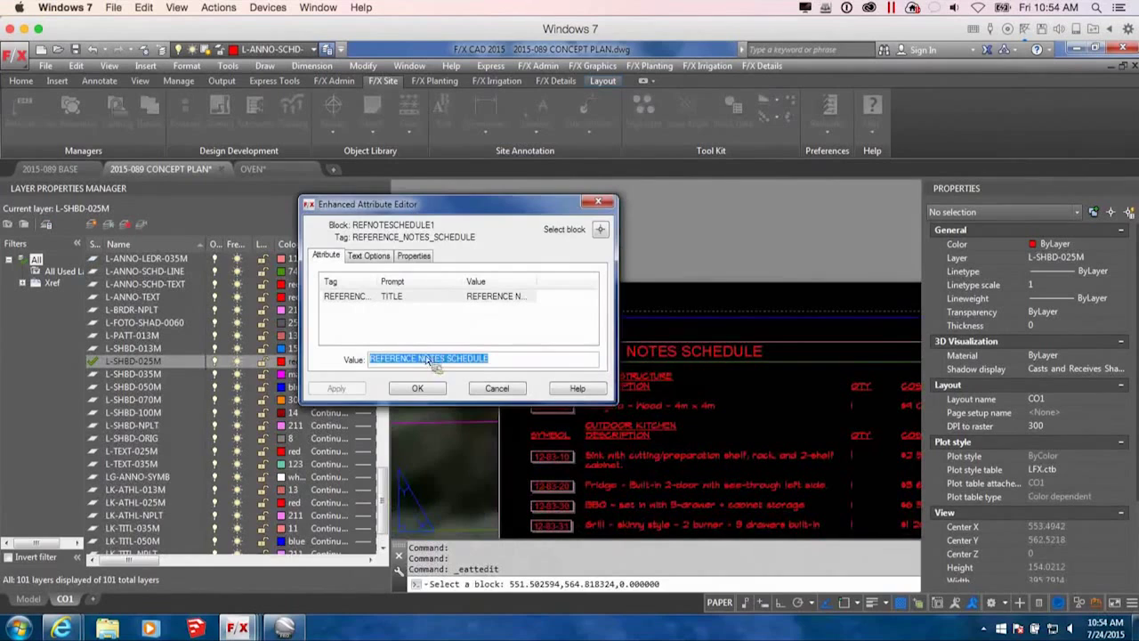
type("CON")
key("BackSpace")
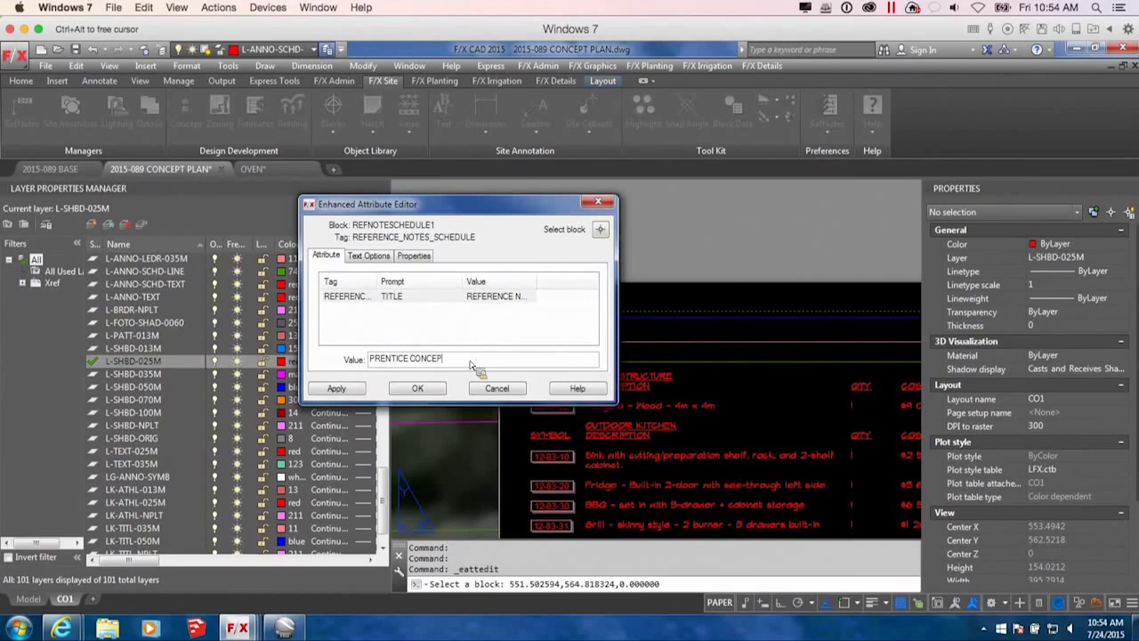
left_click(417, 388)
scroll(726, 465, "down", 3)
scroll(668, 402, "up", 2)
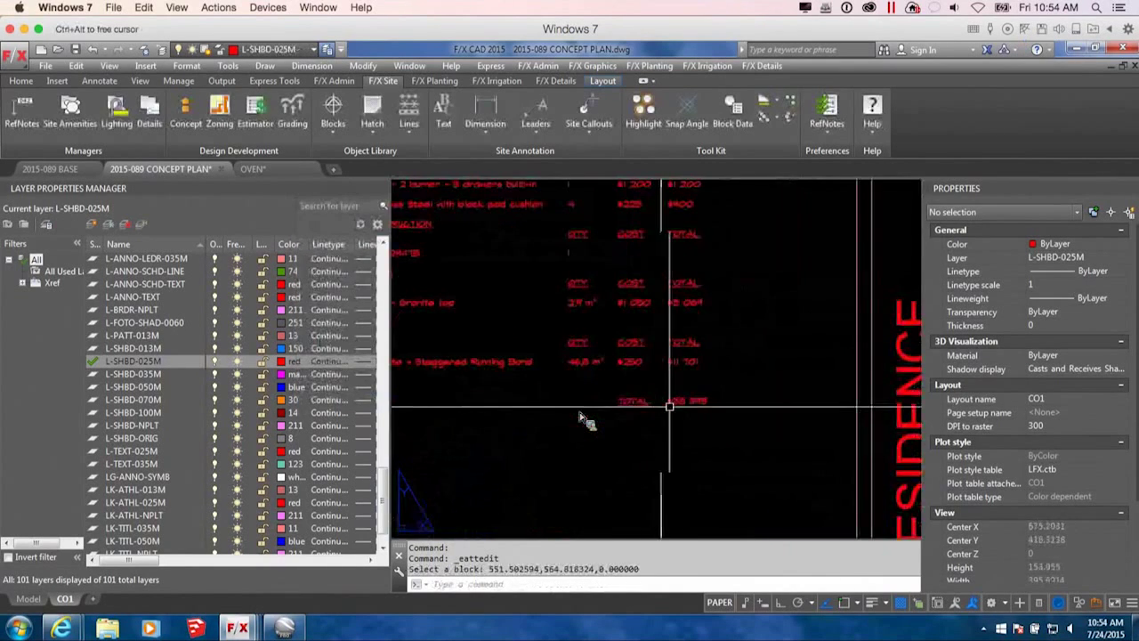
scroll(663, 393, "down", 1)
mouse_move(663, 392)
middle_mouse_down()
mouse_move(712, 411)
mouse_move(732, 443)
middle_mouse_up()
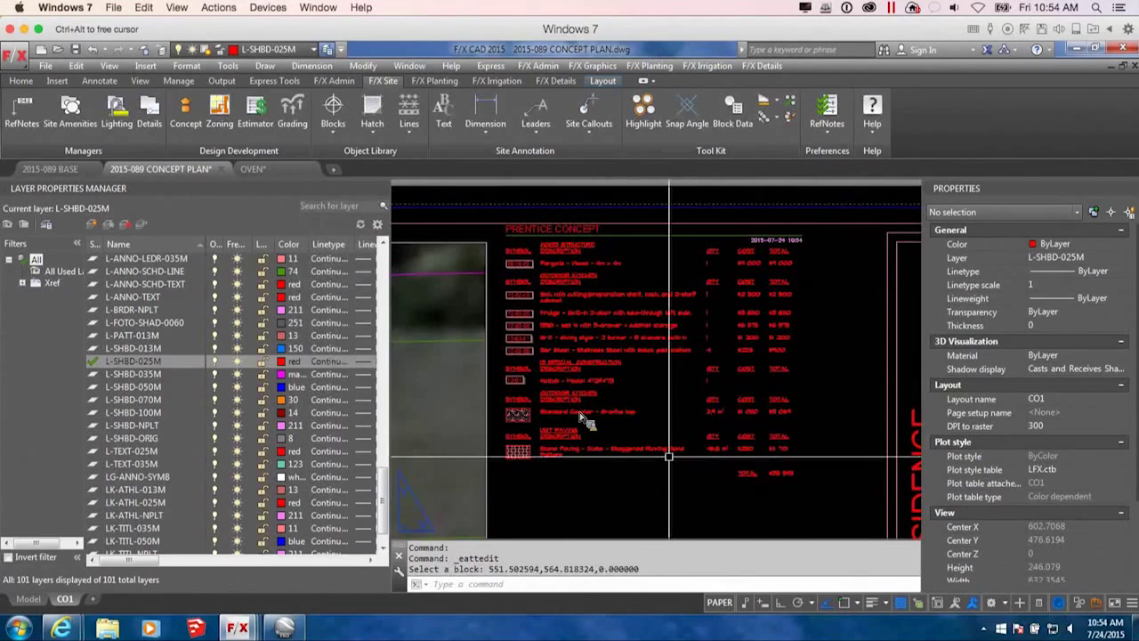
scroll(668, 456, "down", 5)
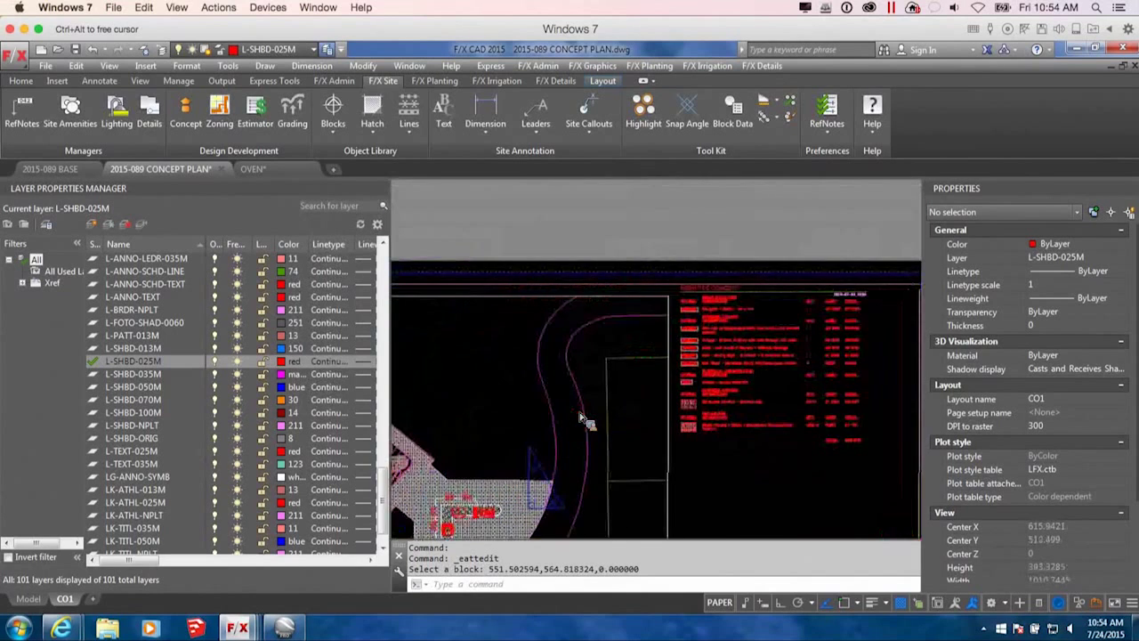
mouse_move(749, 439)
middle_mouse_down()
mouse_move(719, 382)
mouse_move(680, 349)
middle_mouse_up()
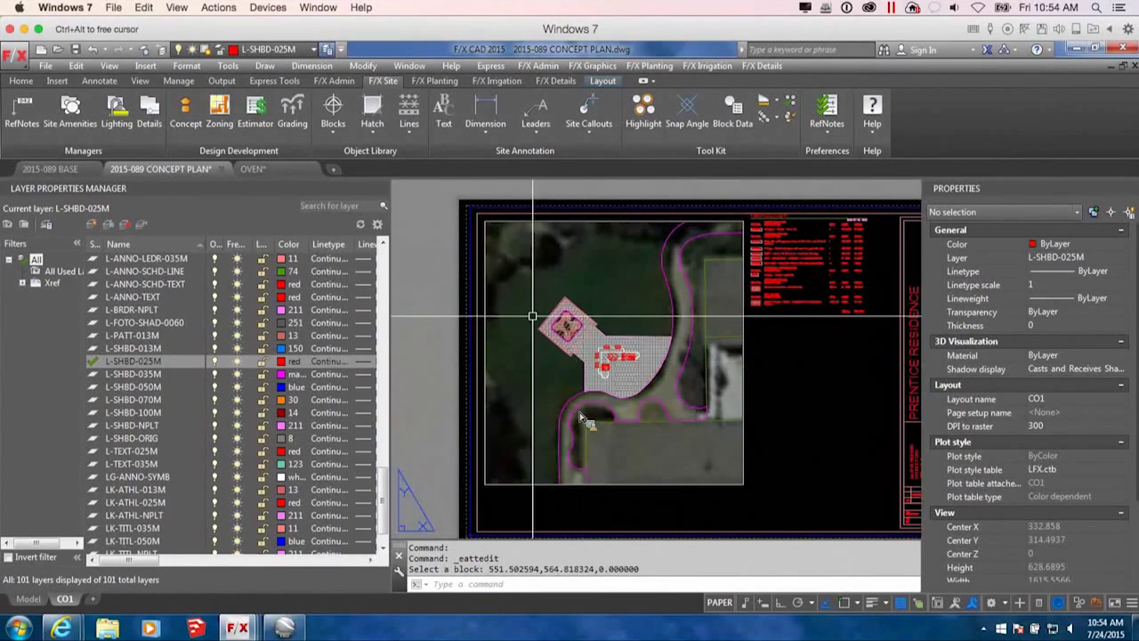
middle_click_drag(604, 293, 593, 301)
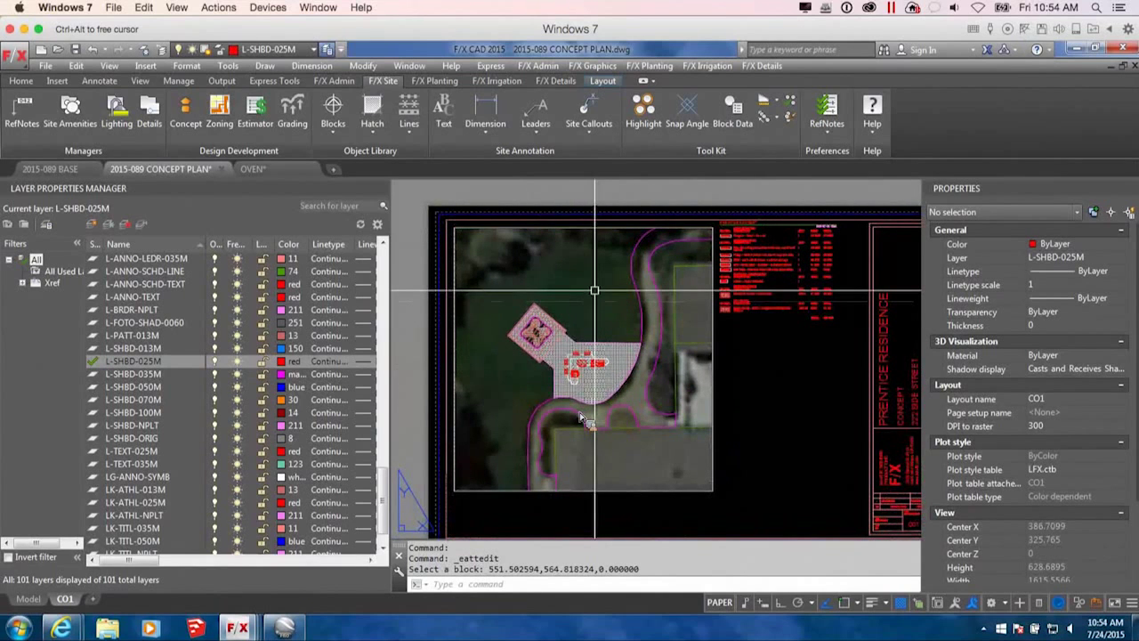
Set the site plan viewport's Display locked property to Yes.
double_click(609, 281)
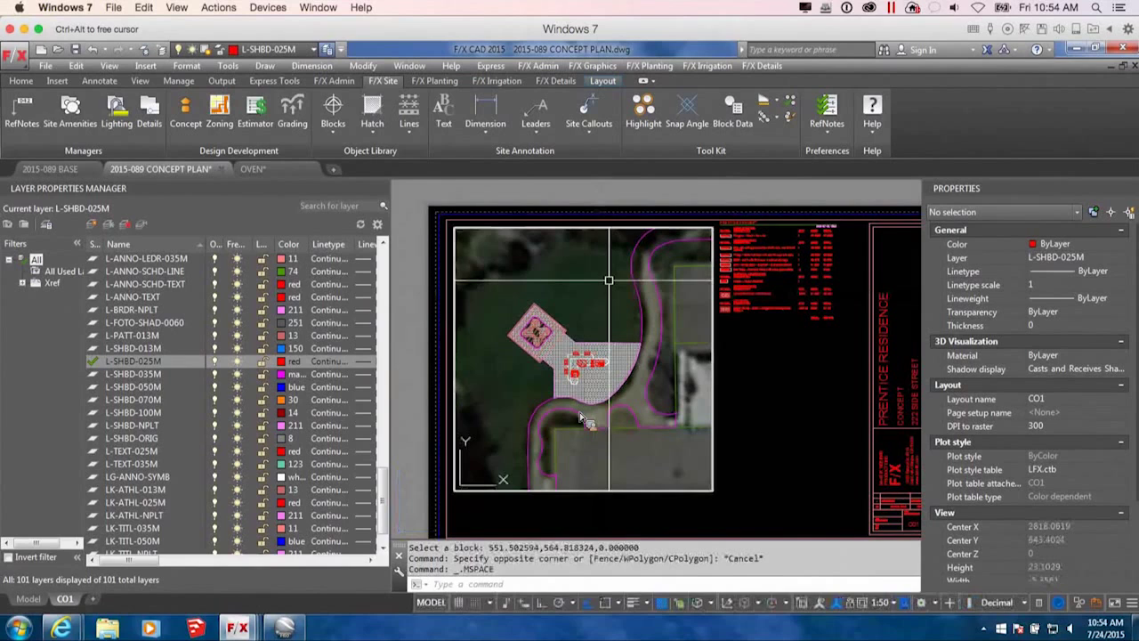
double_click(737, 348)
left_click(738, 353)
left_click(1076, 480)
left_click(1059, 493)
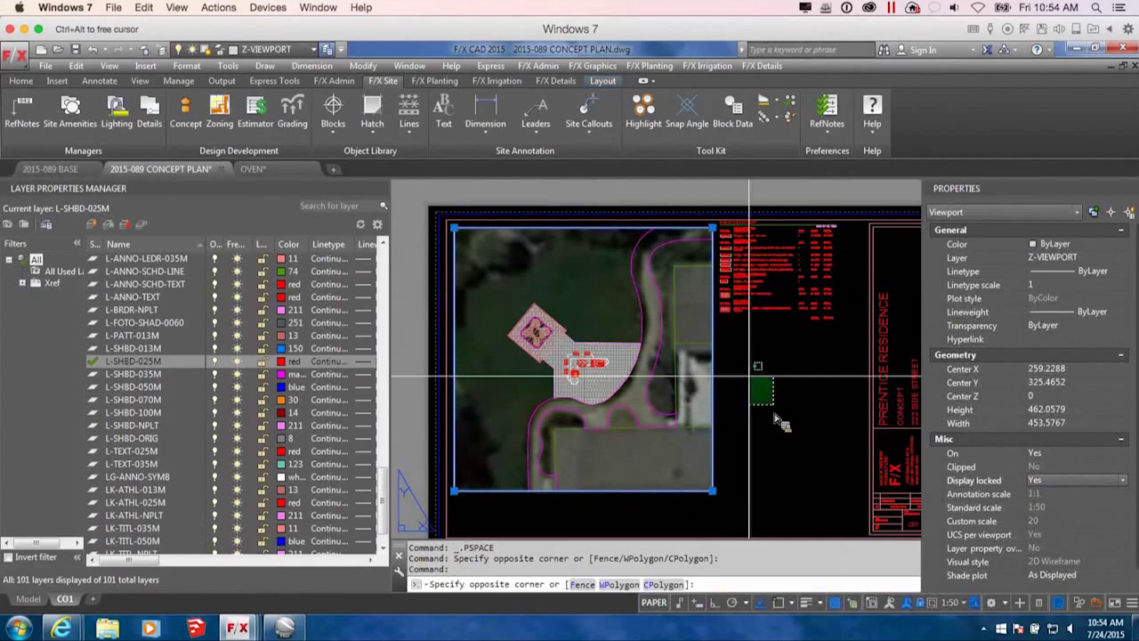
key("Escape")
double_click(659, 353)
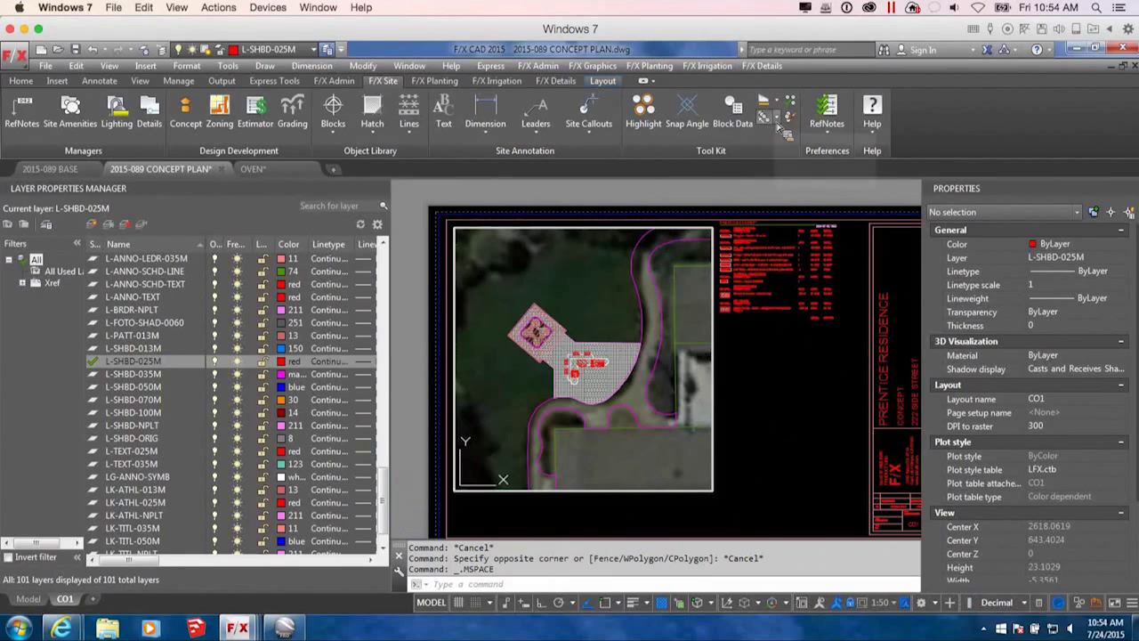
left_click(588, 120)
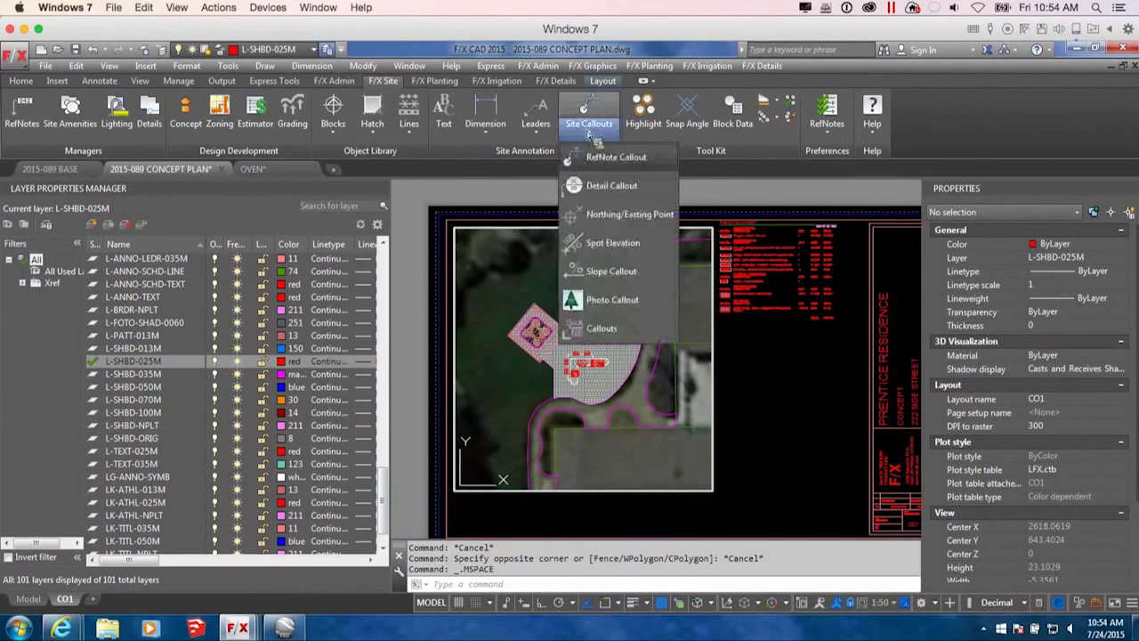
Place a Pergola - Wood - 4m x 4m photo callout from the planter hatch's linked photo.
left_click(621, 307)
scroll(552, 324, "up", 2)
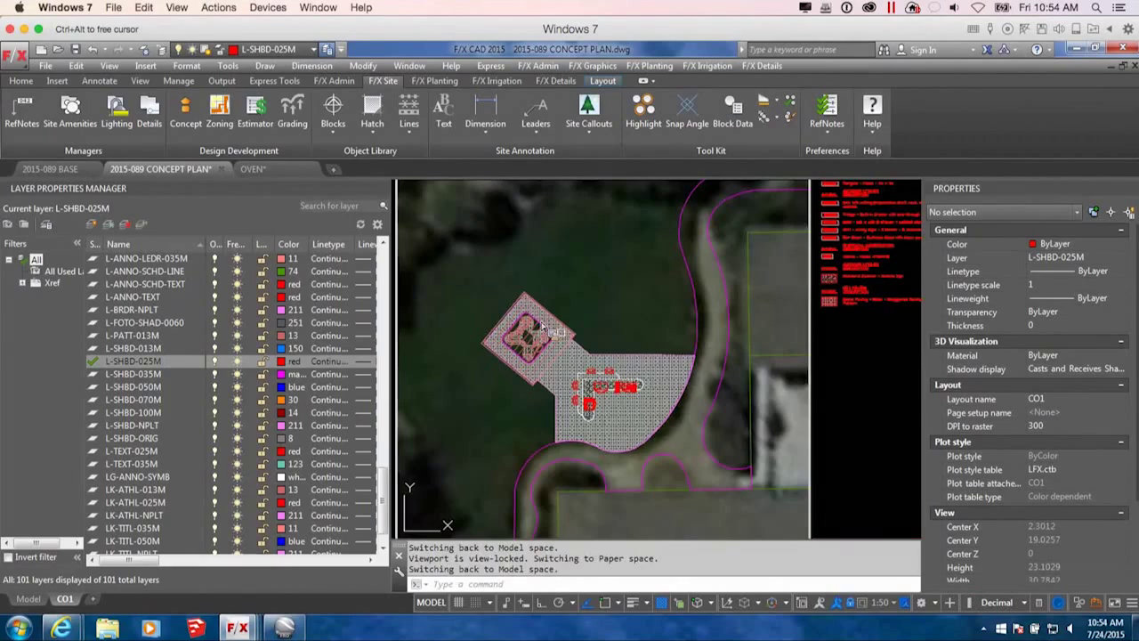
scroll(543, 326, "up", 3)
scroll(545, 326, "up", 2)
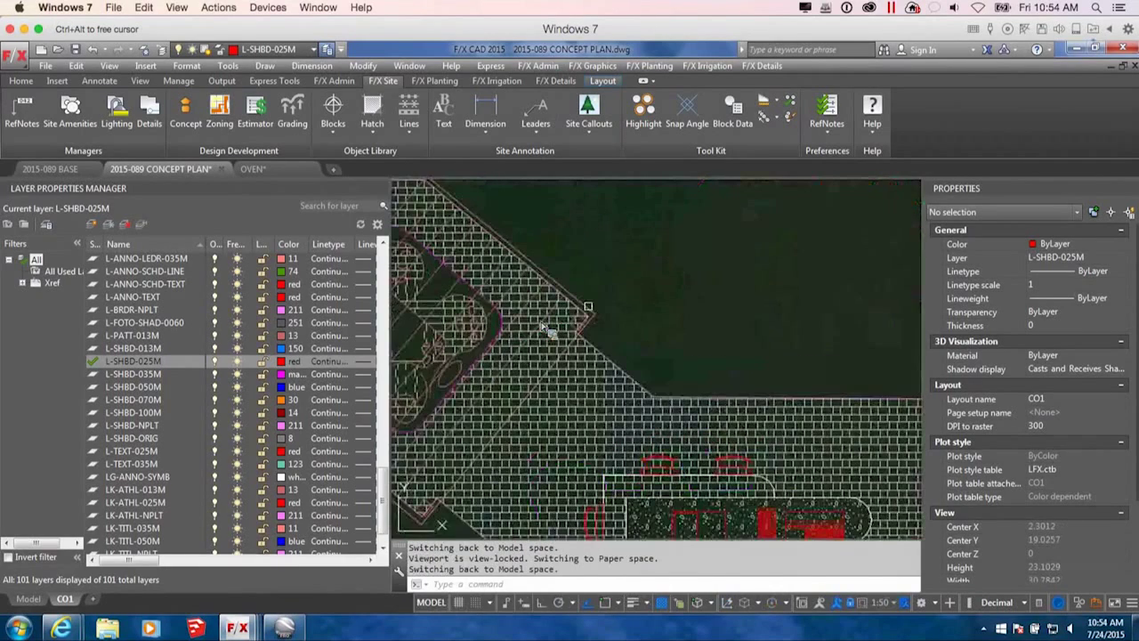
double_click(590, 310)
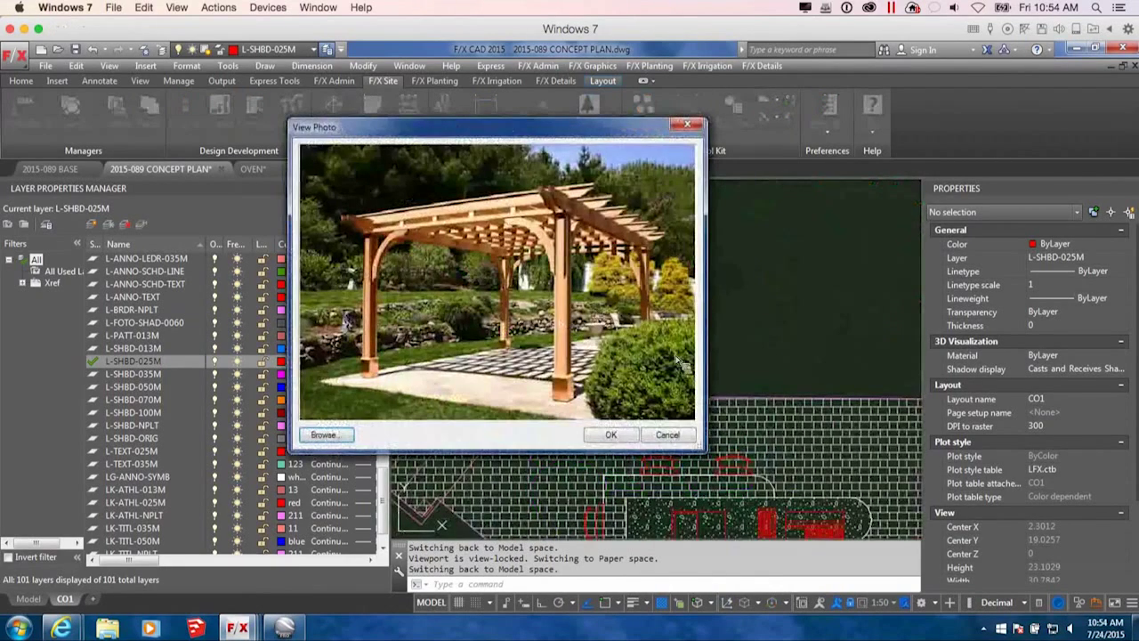
left_click(623, 431)
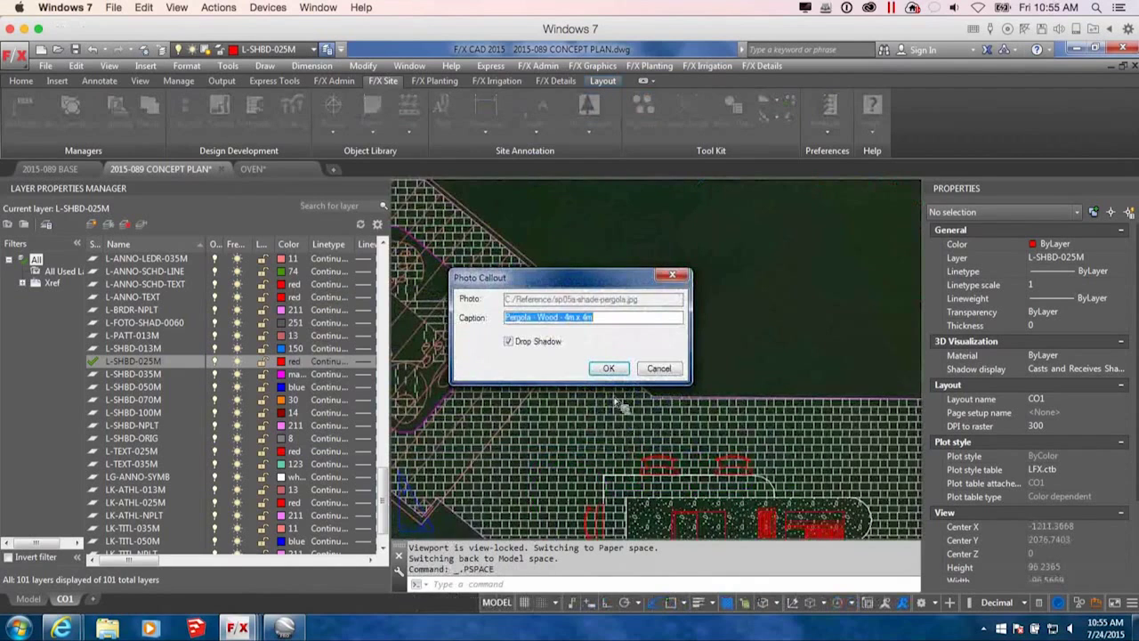
left_click(610, 369)
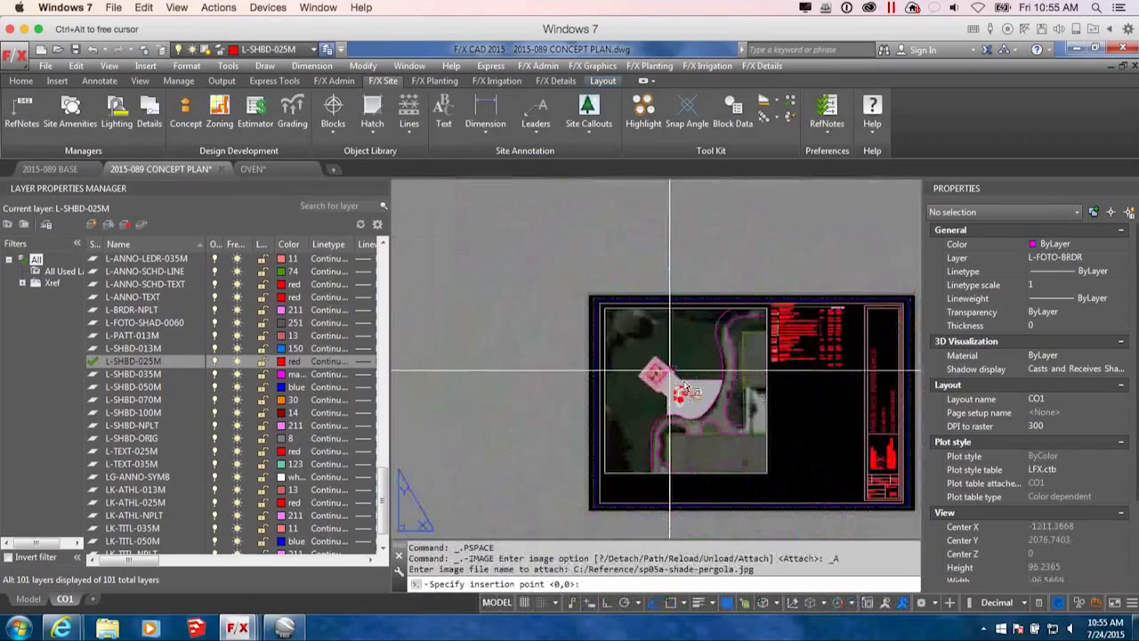
scroll(719, 359, "up", 2)
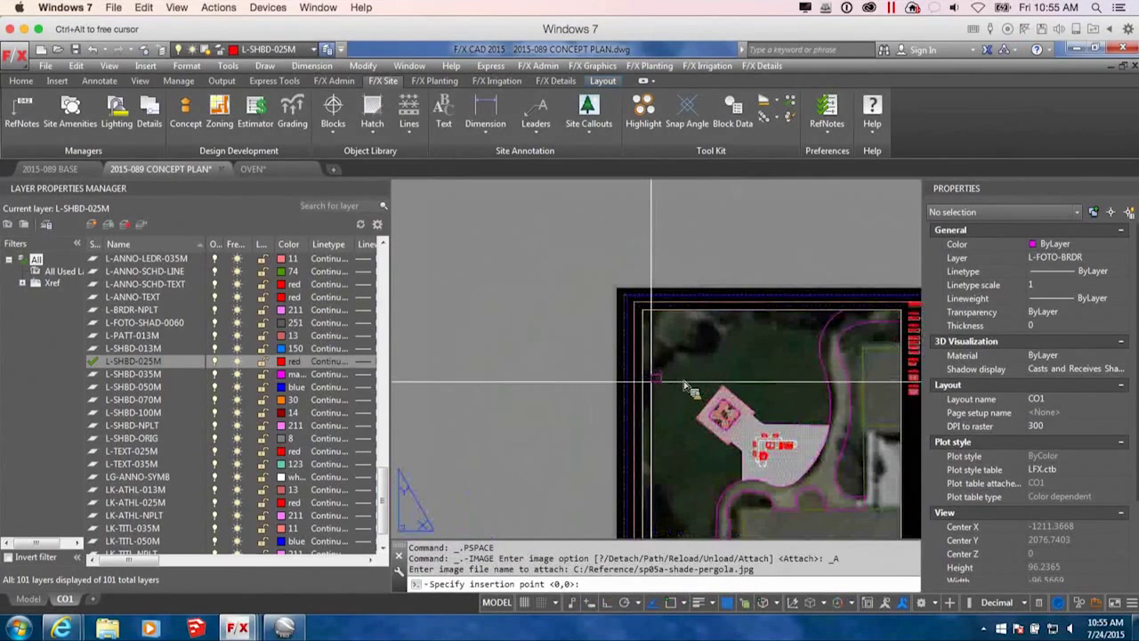
left_click(653, 381)
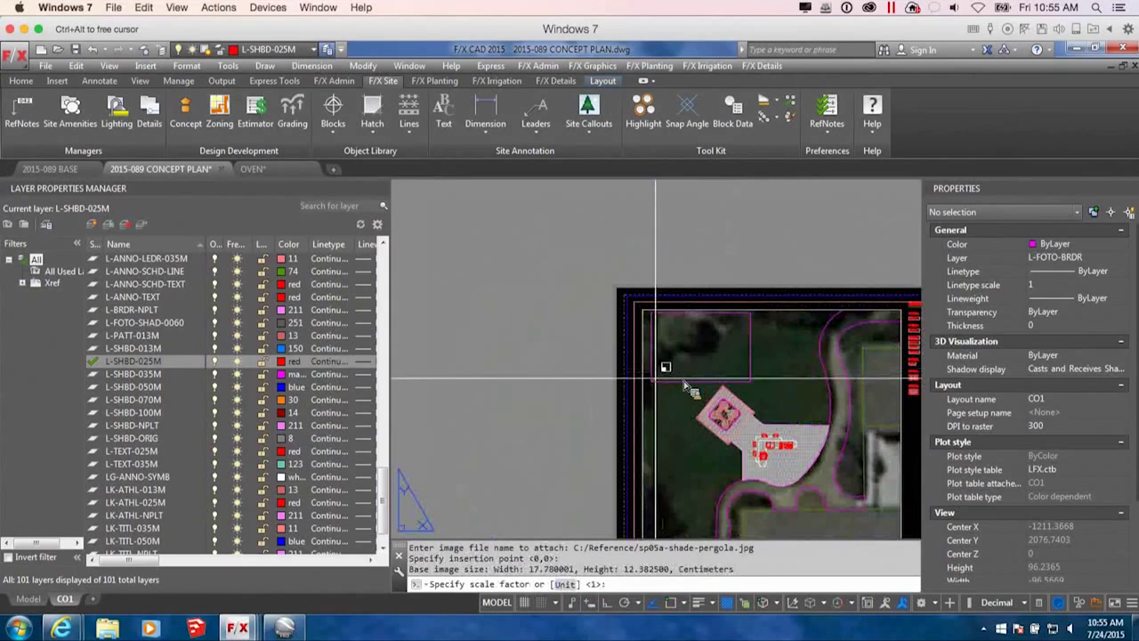
left_click(684, 384)
scroll(741, 395, "up", 4)
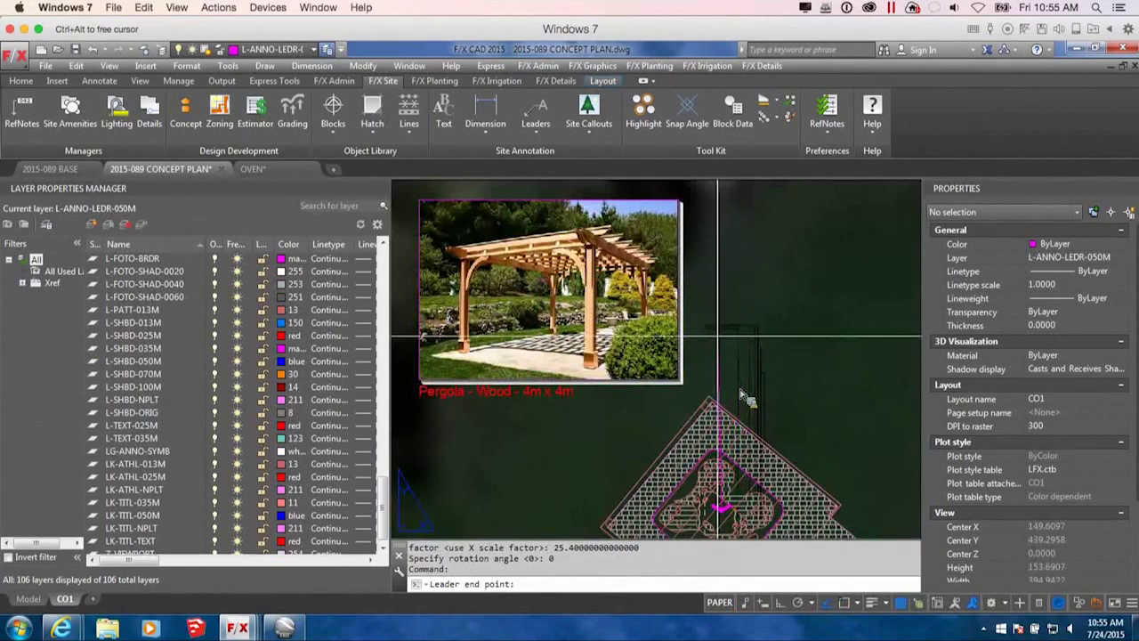
Stretch the pergola callout's leader tip to the diamond planter's corner.
double_click(717, 388)
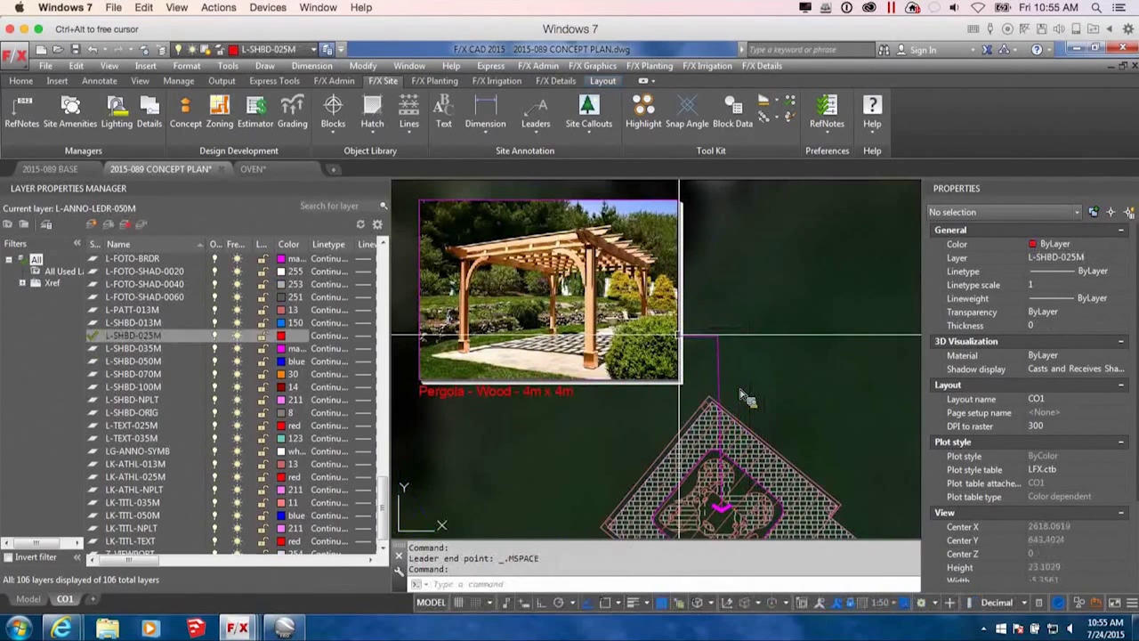
left_click(716, 375)
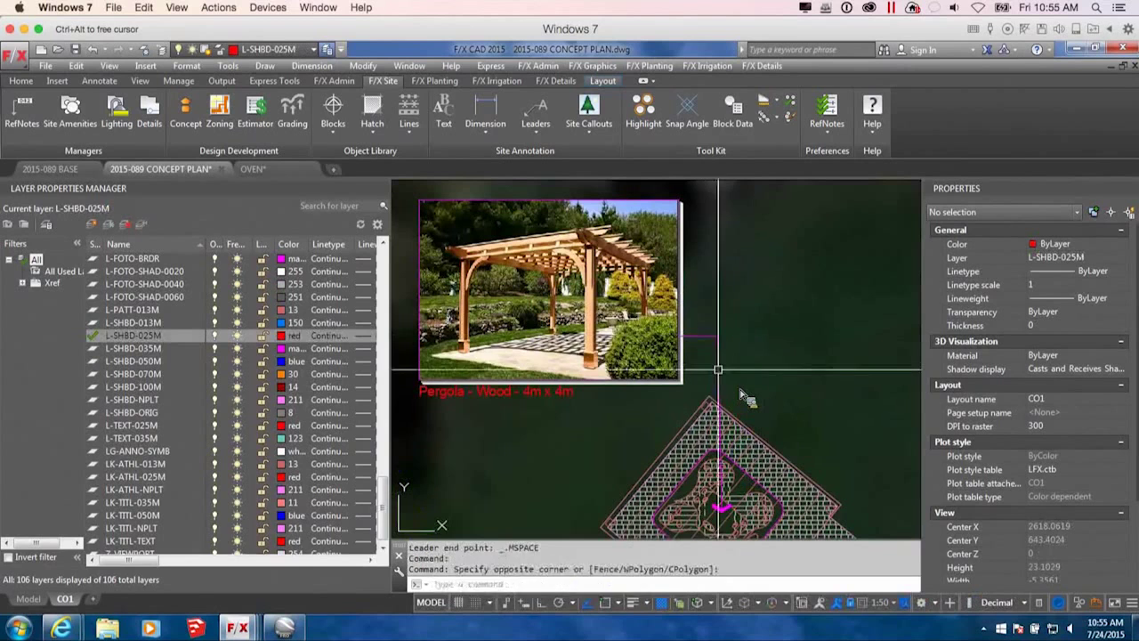
scroll(743, 396, "down", 3)
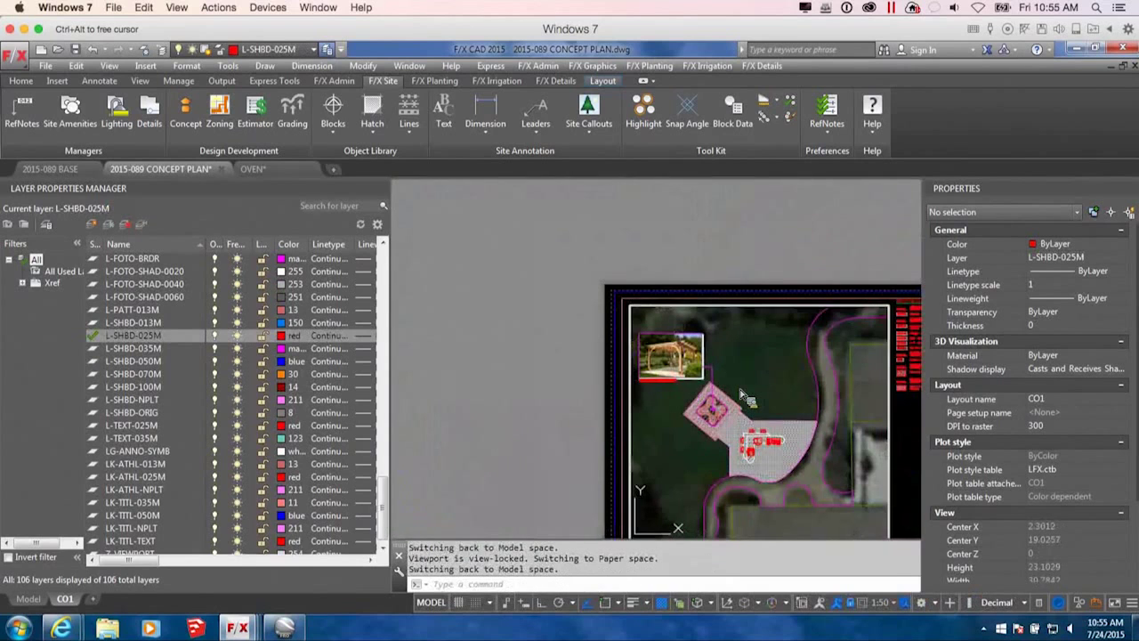
double_click(612, 396)
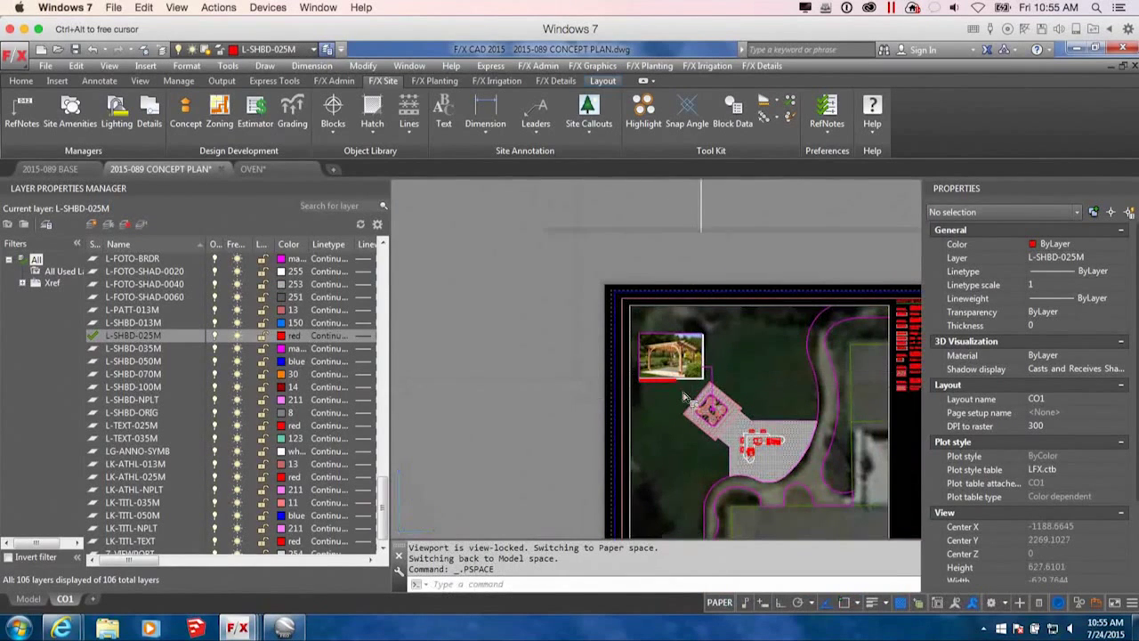
scroll(701, 372, "up", 4)
left_click(726, 375)
left_click(727, 383)
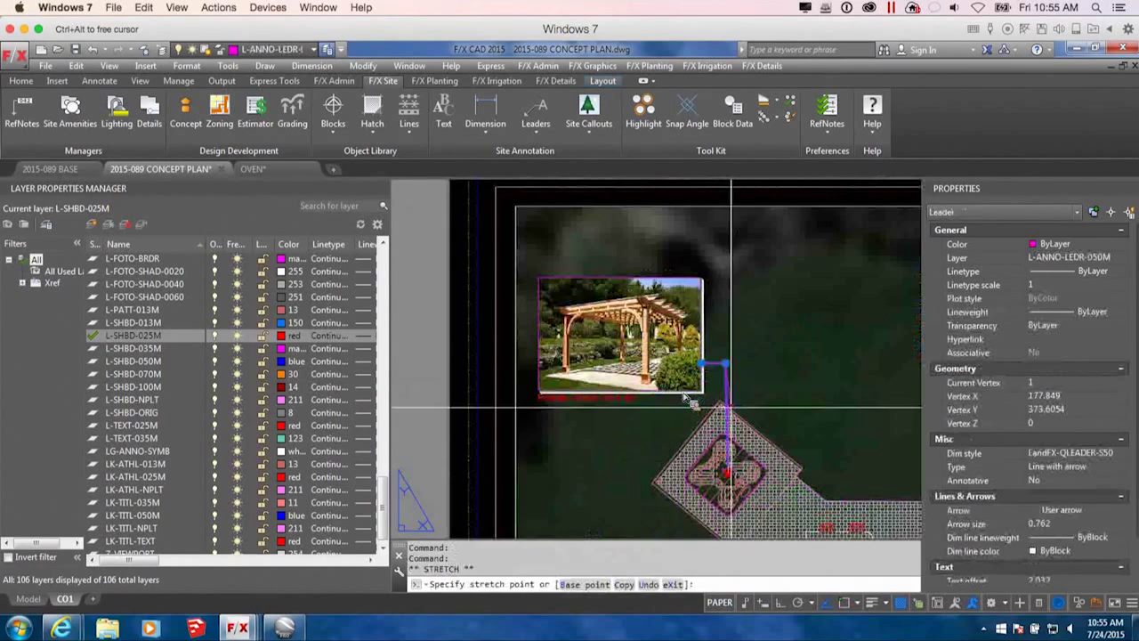
scroll(726, 405, "up", 2)
scroll(725, 405, "up", 2)
left_click(708, 393)
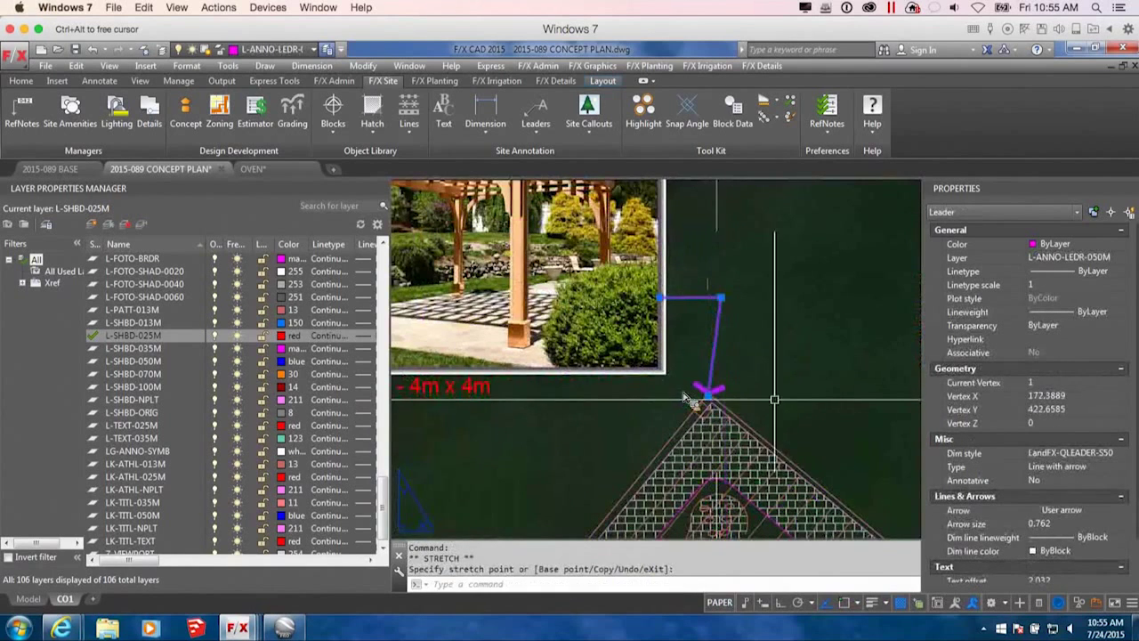
scroll(690, 398, "down", 8)
key("Escape")
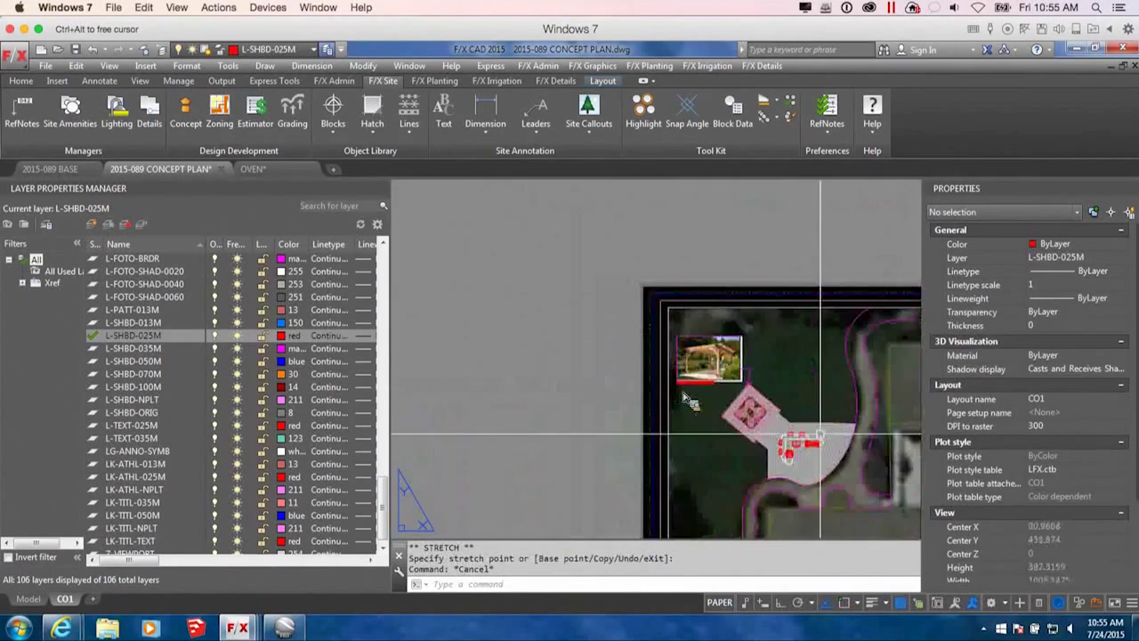
double_click(685, 397)
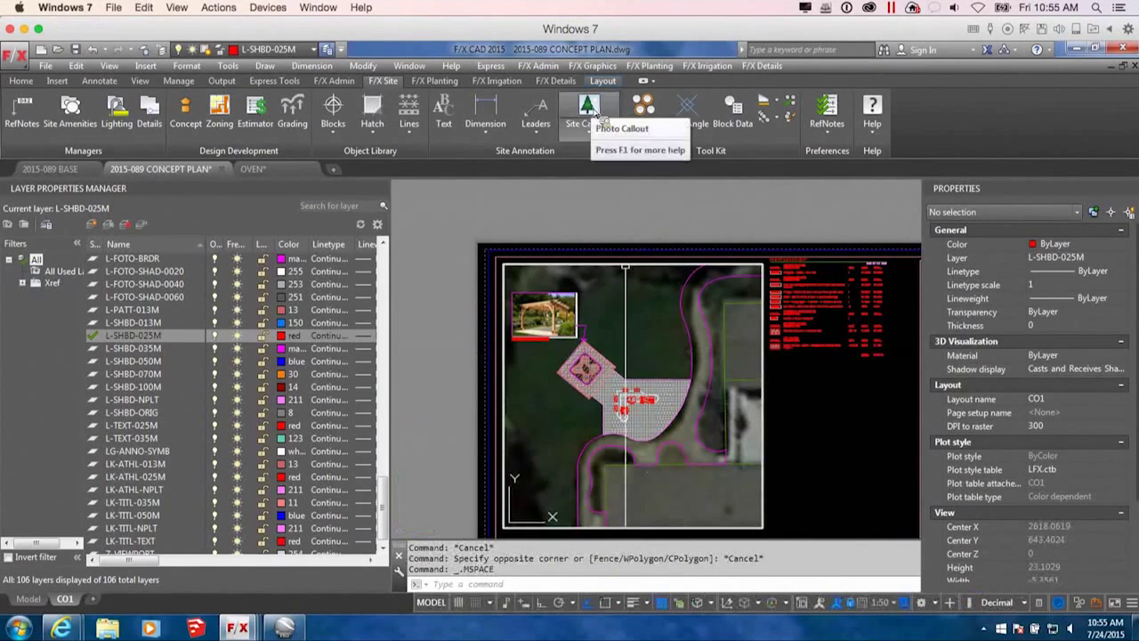
Place the slate paving photo callout from the paving hatch to the right of the site plan.
scroll(614, 442, "up", 5)
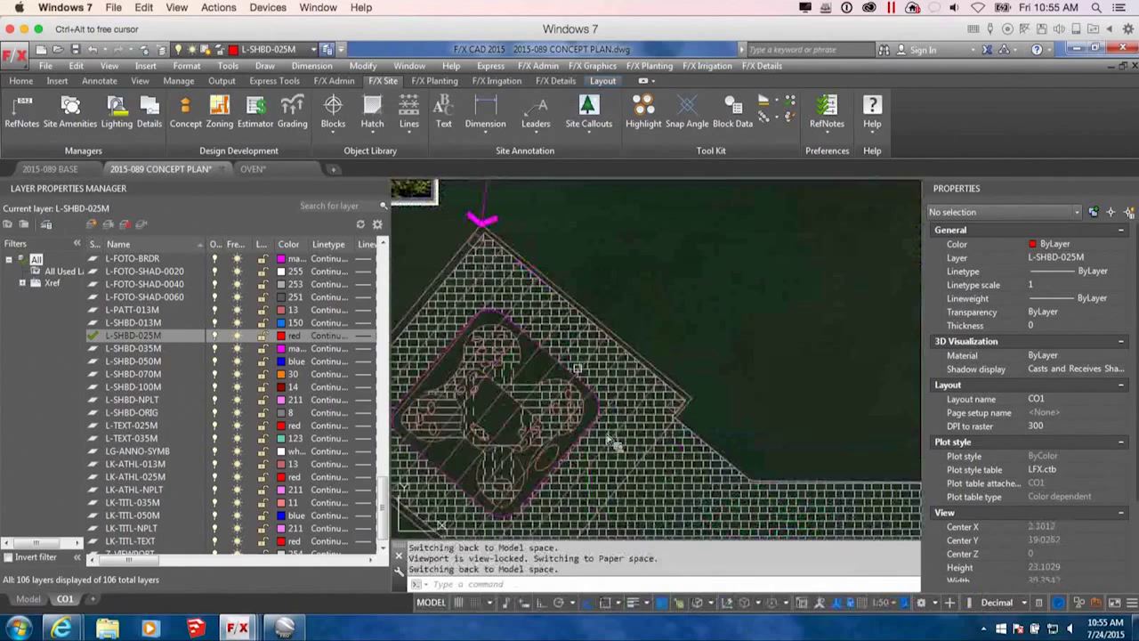
double_click(614, 443)
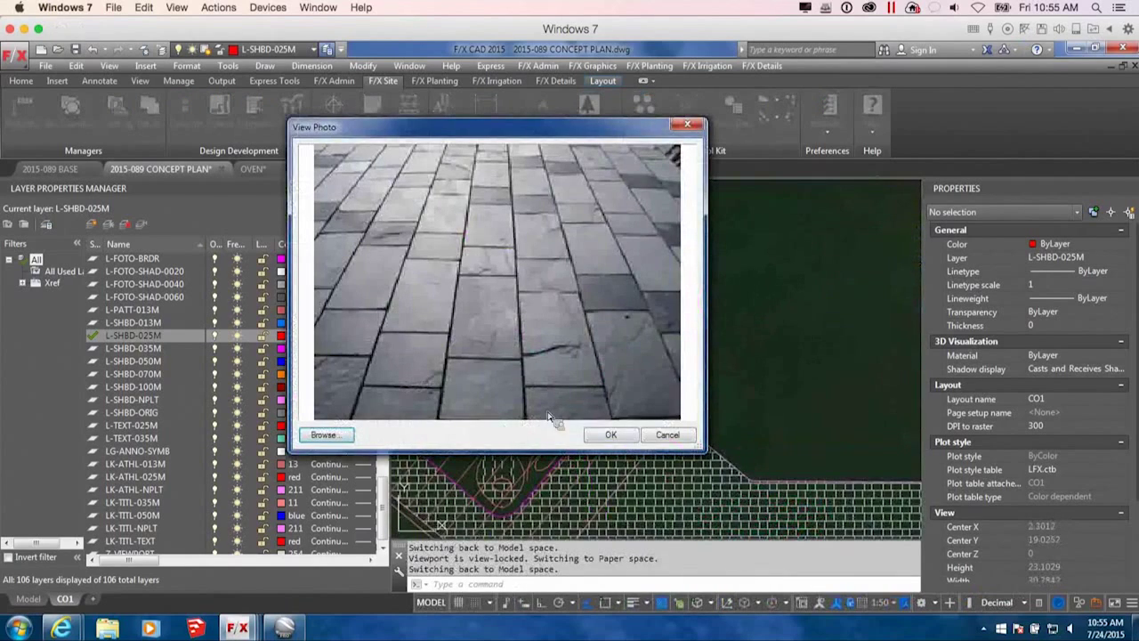
left_click(608, 435)
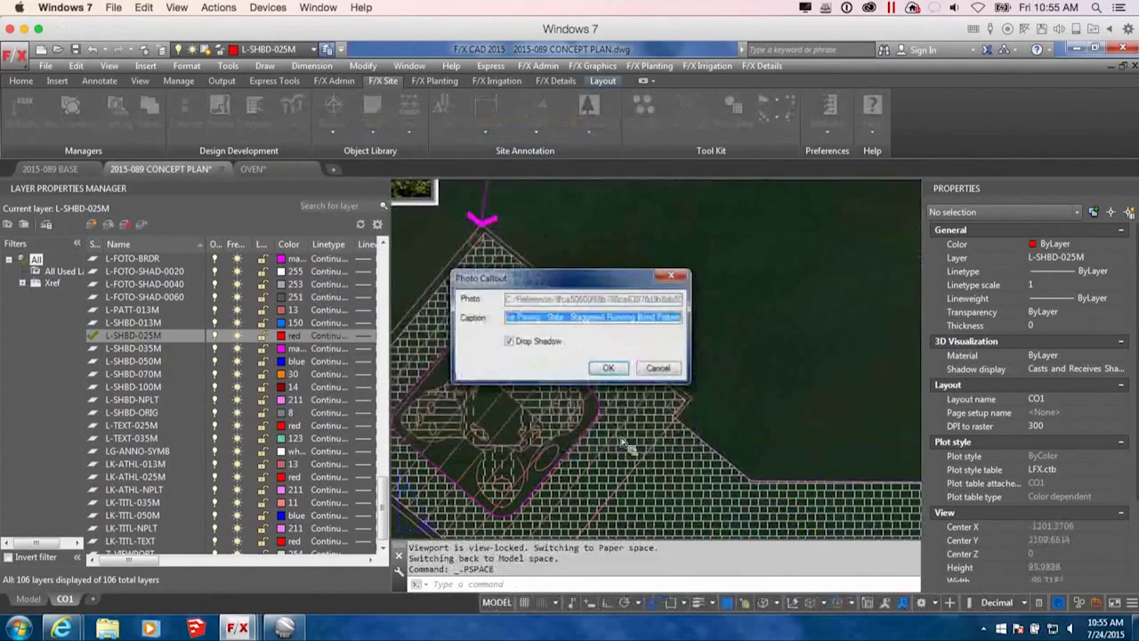
left_click(620, 370)
scroll(634, 384, "down", 4)
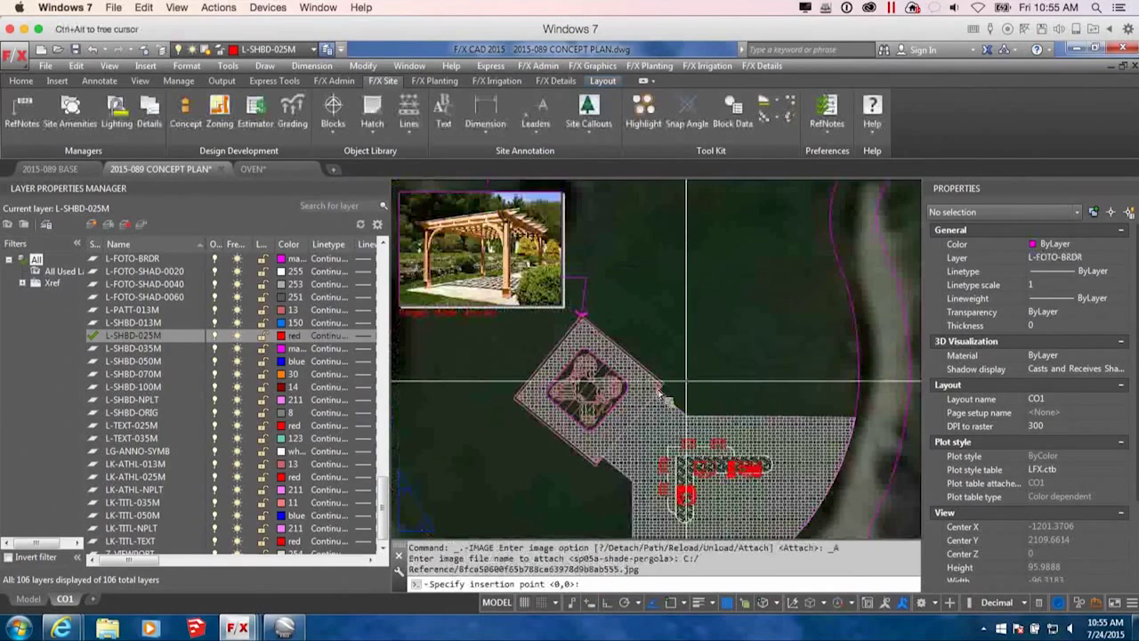
scroll(663, 396, "down", 4)
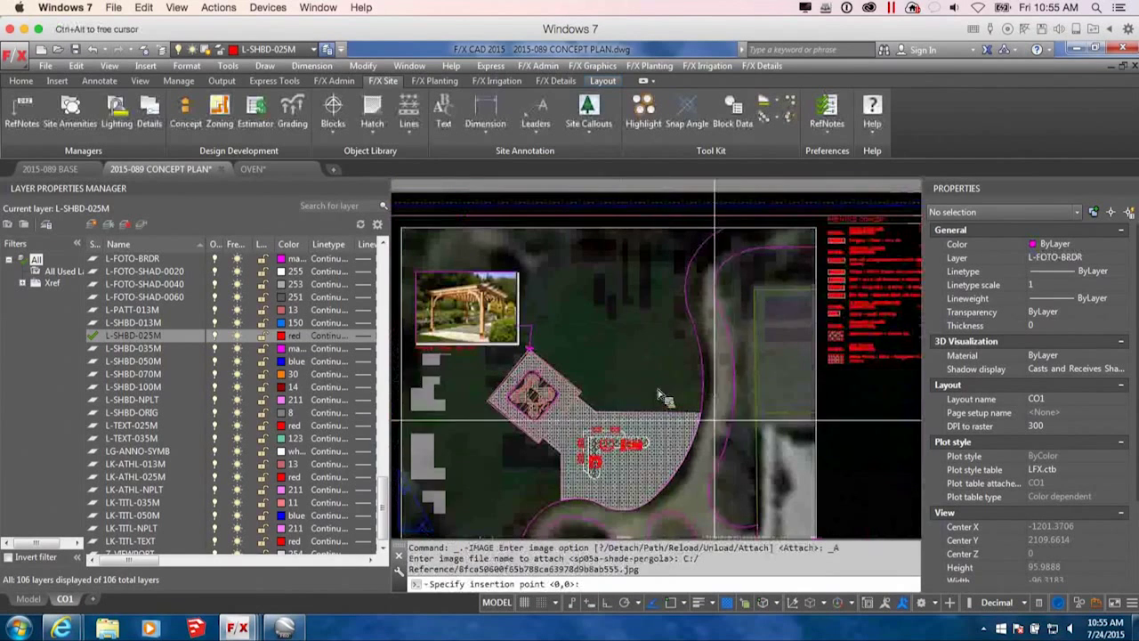
scroll(663, 398, "up", 5)
left_click(708, 367)
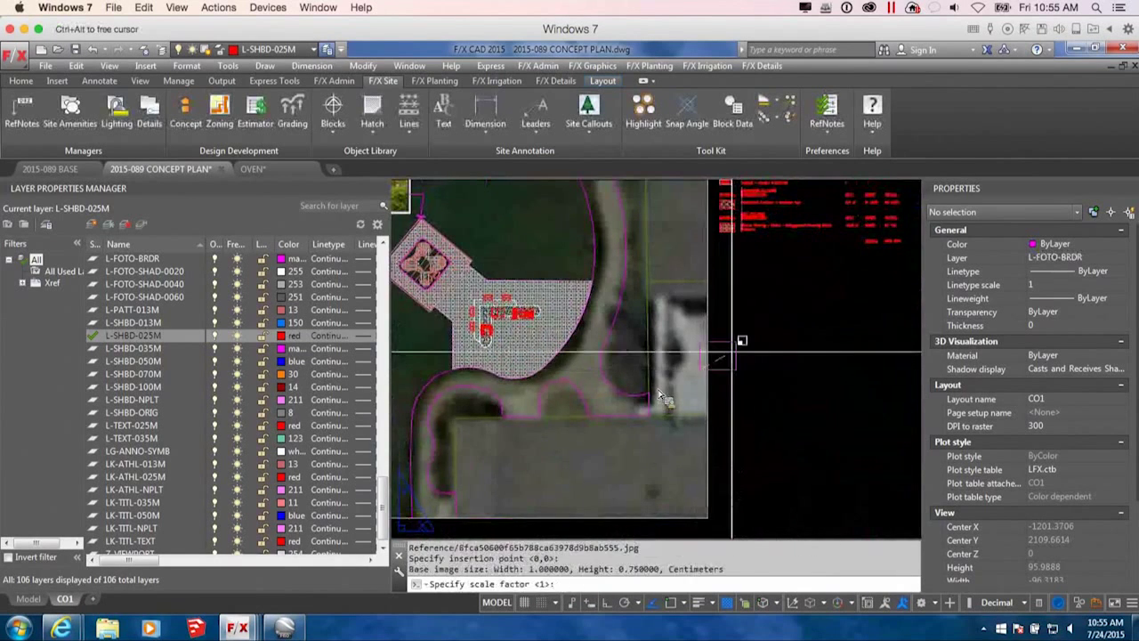
left_click(807, 366)
key("Return")
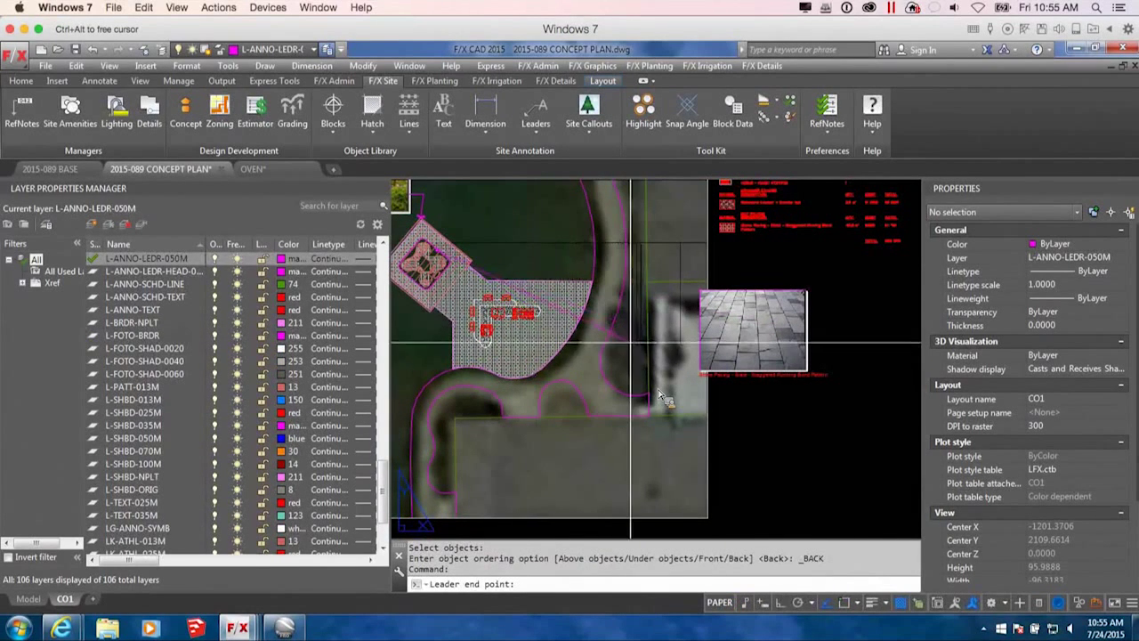
Check the paving callout's leader pointing into the plaza, then clear the selection.
double_click(580, 390)
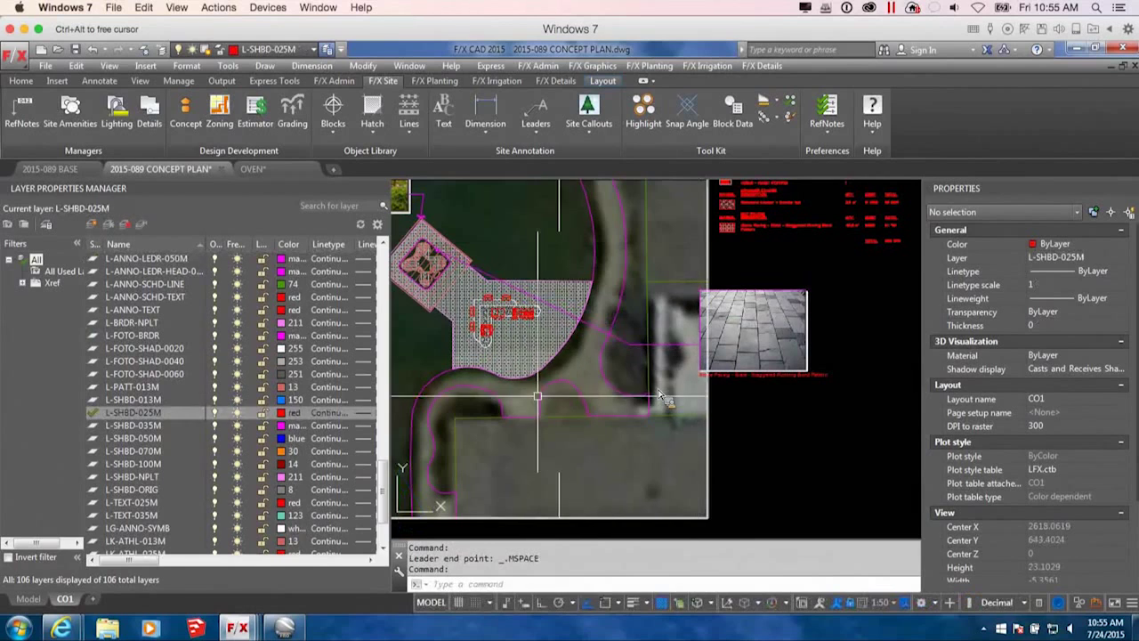
double_click(757, 442)
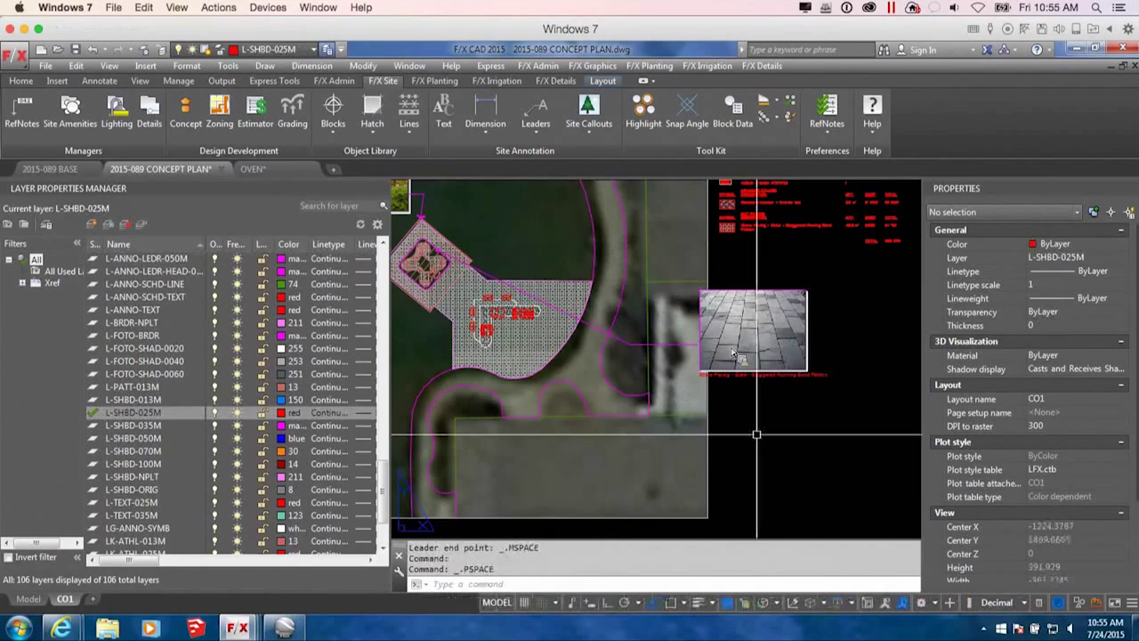
left_click(625, 337)
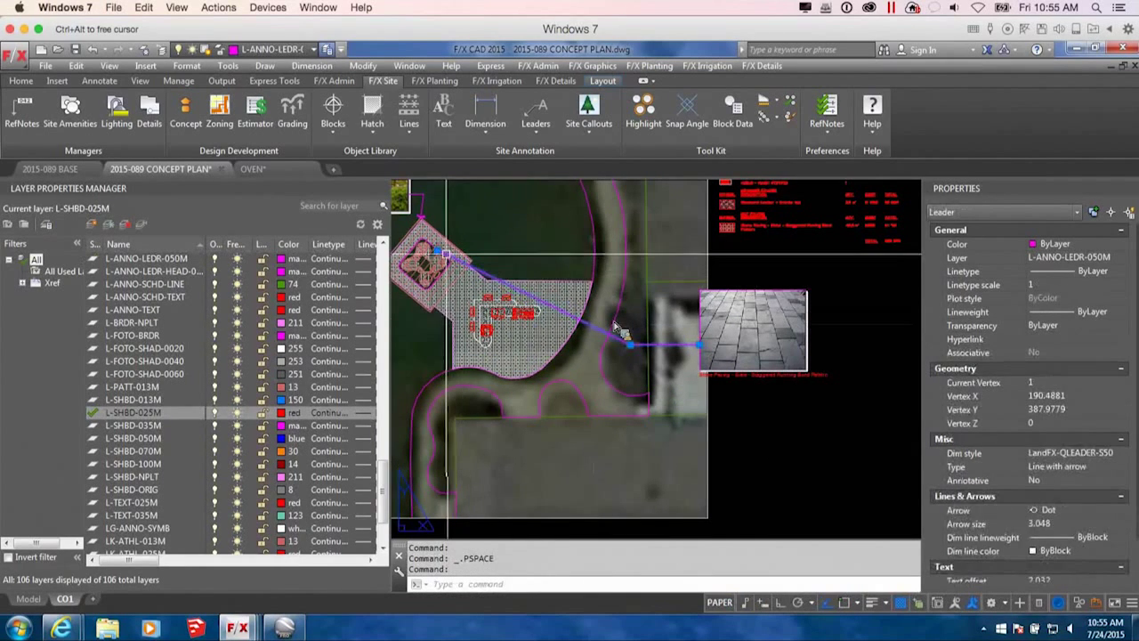
left_click(440, 252)
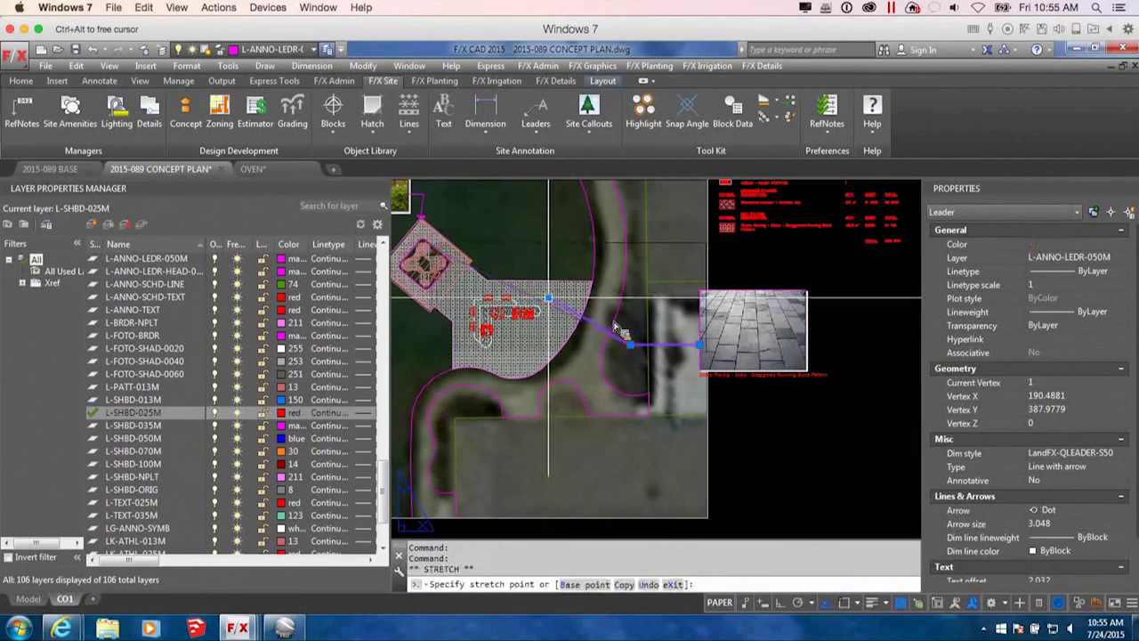
key("Escape")
key("Escape")
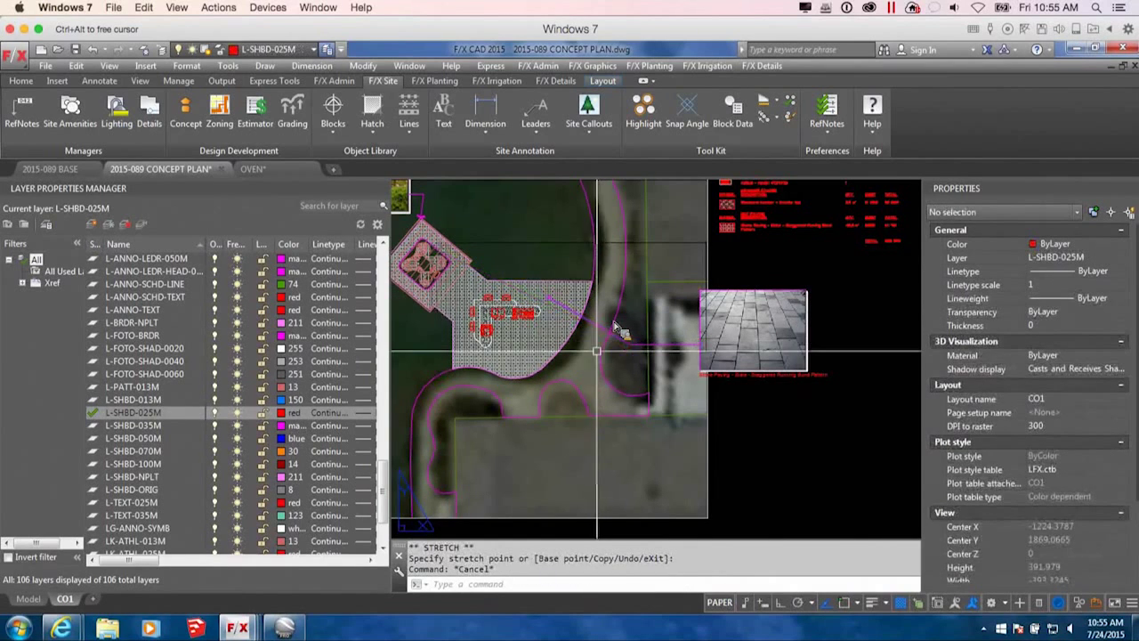
scroll(614, 344, "down", 3)
scroll(627, 346, "up", 2)
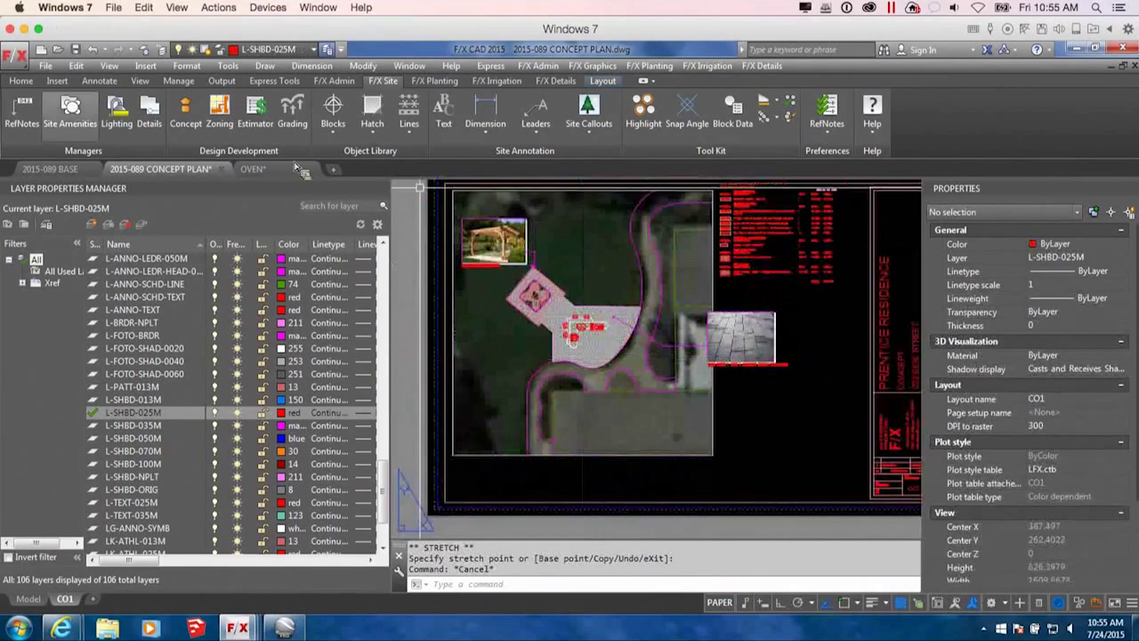
Start a site photo callout with the outdoor sink photo and confirm its caption.
double_click(628, 400)
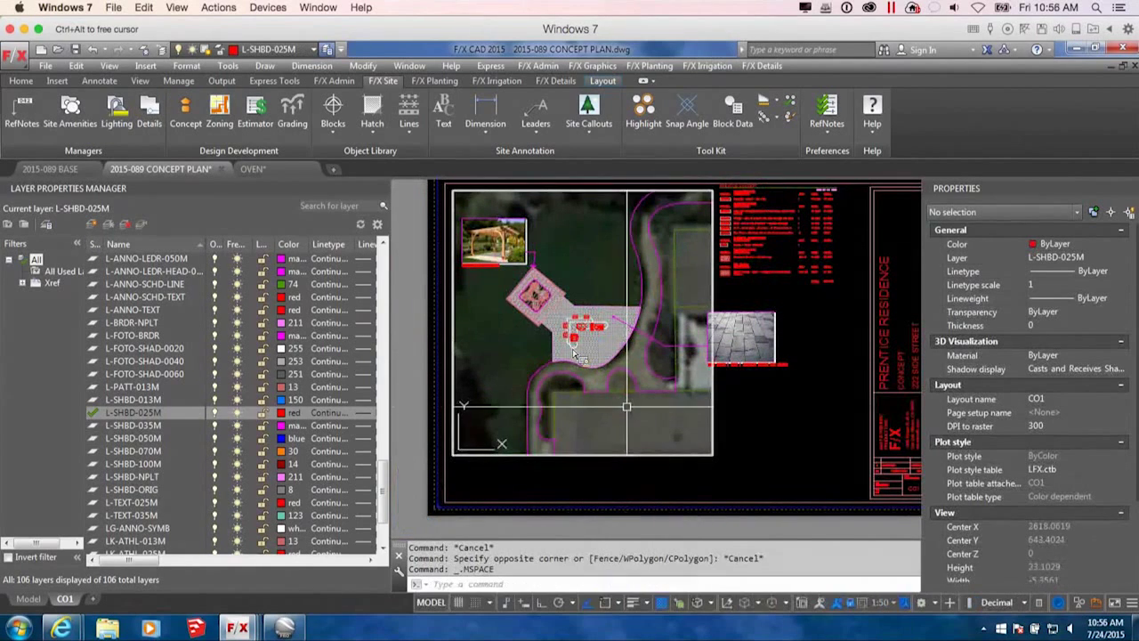
left_click(595, 123)
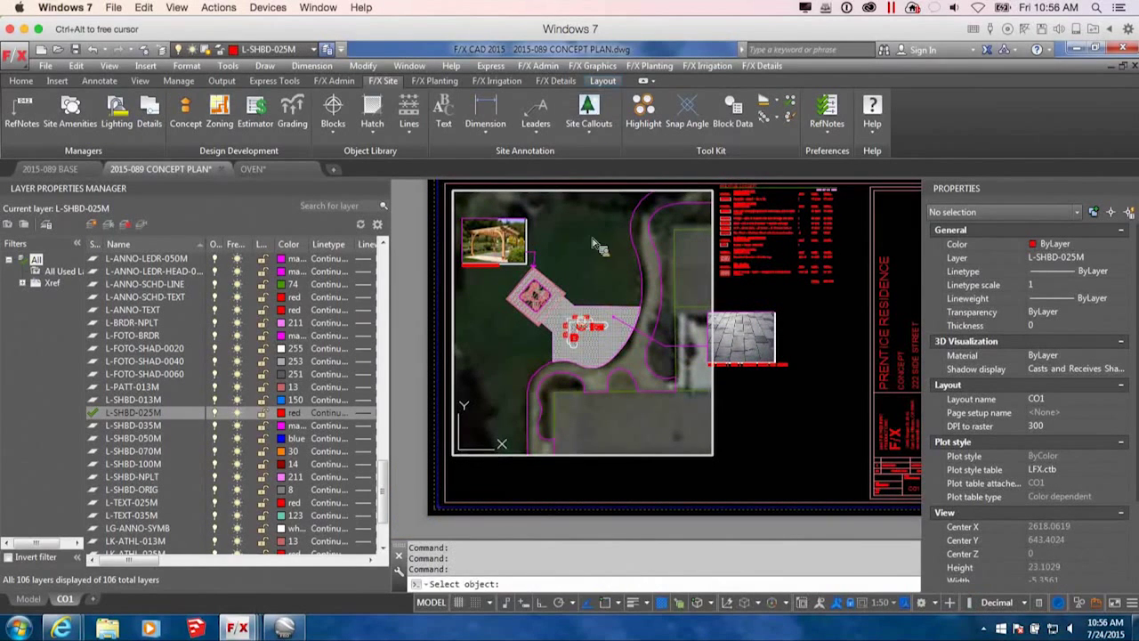
scroll(598, 247, "up", 5)
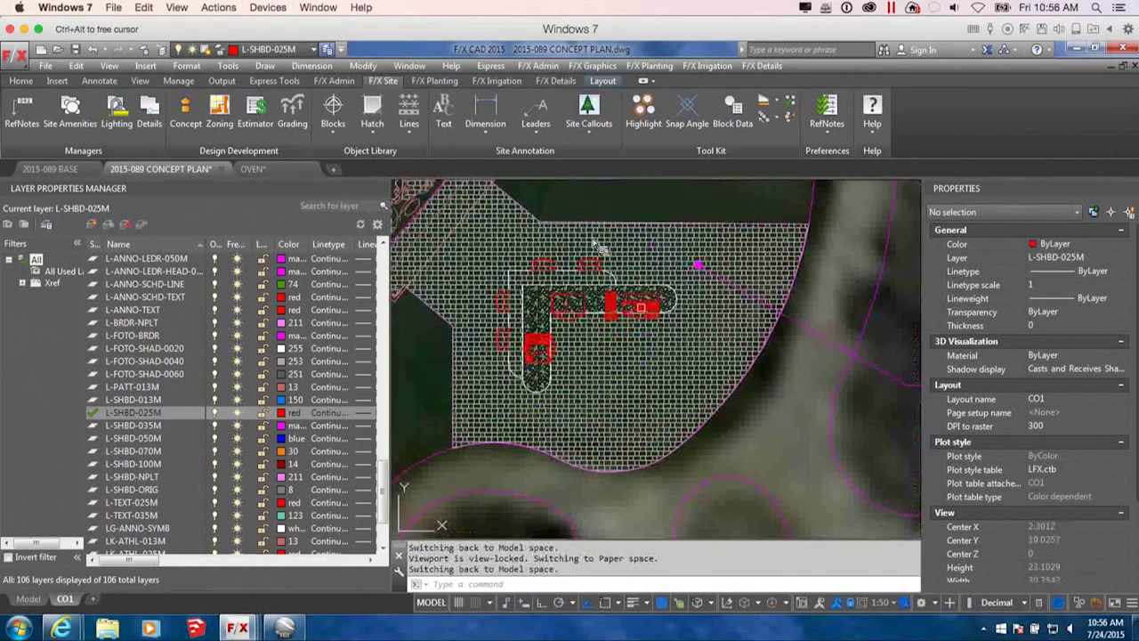
left_click(546, 348)
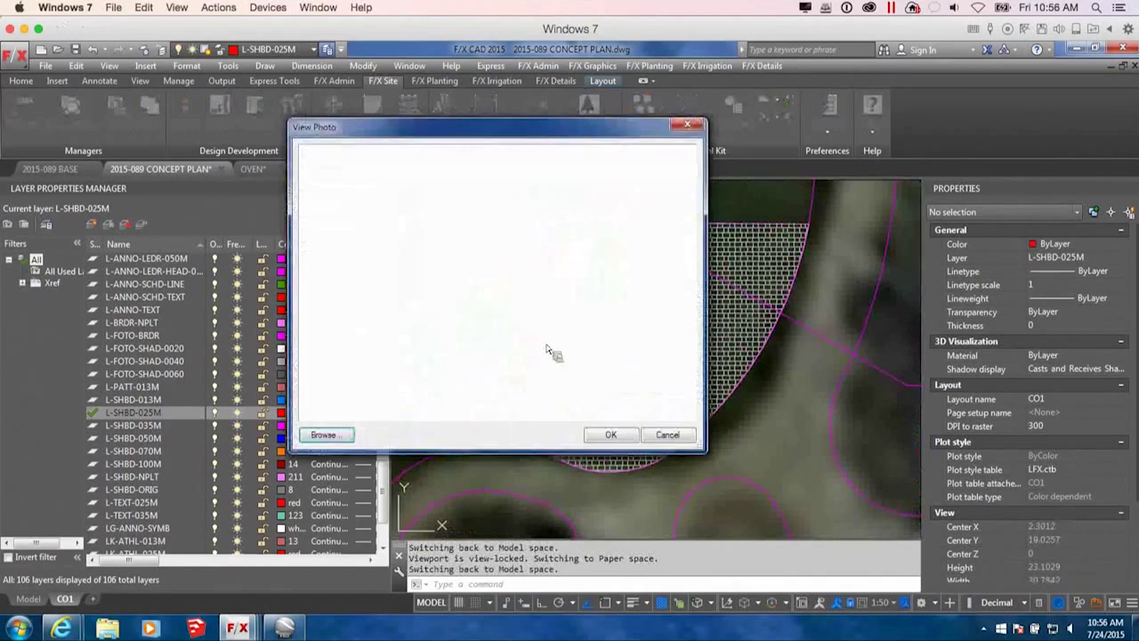
left_click(674, 437)
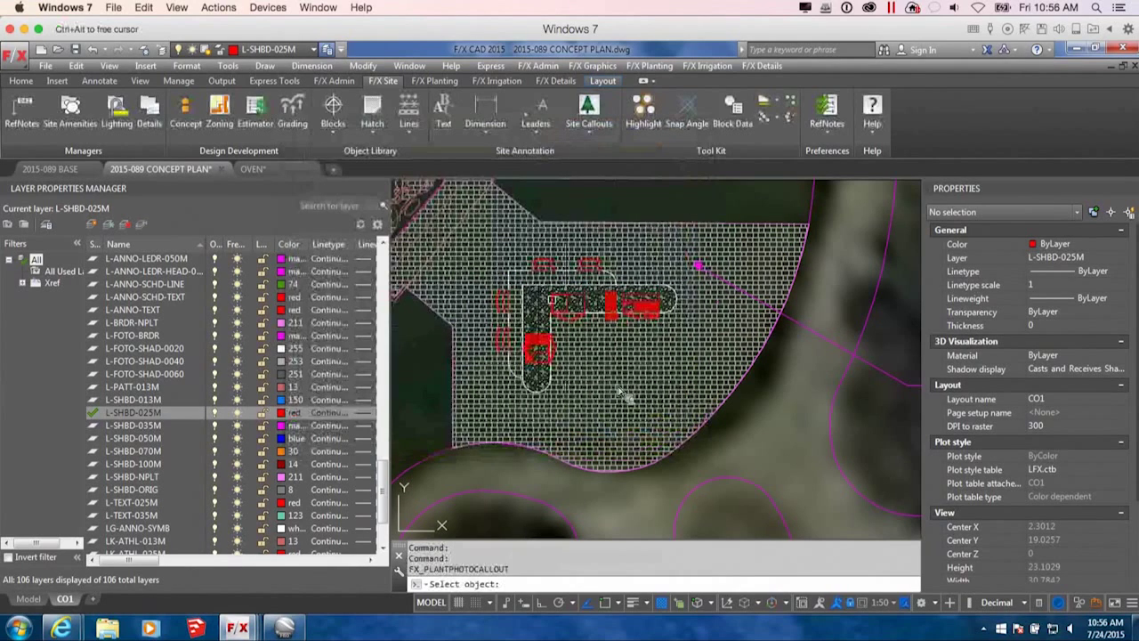
key("Escape")
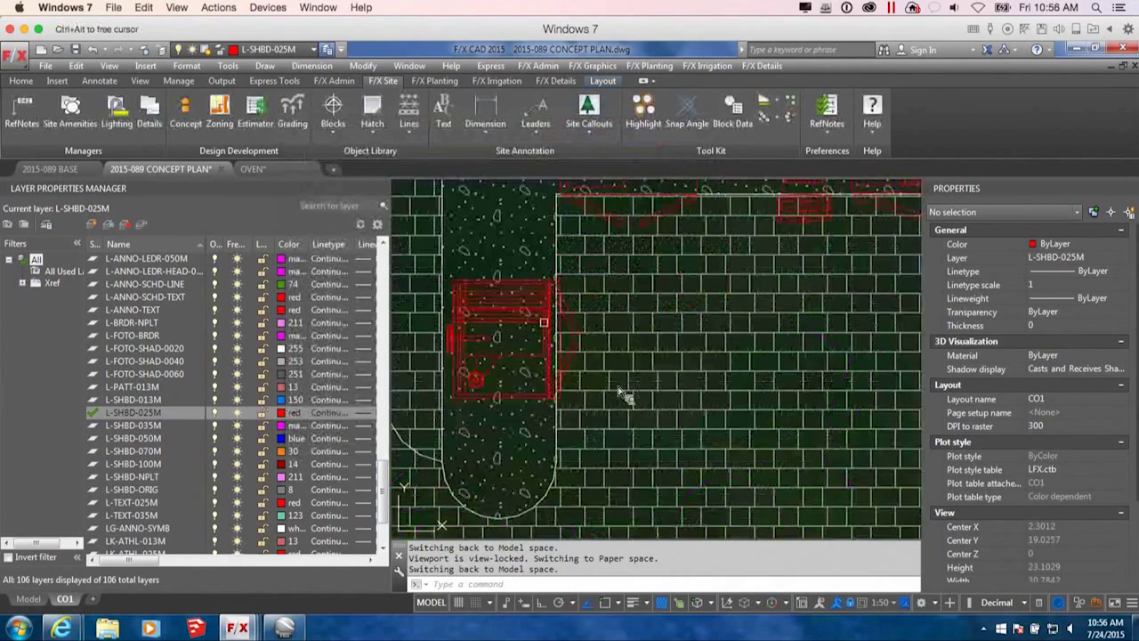
left_click(606, 435)
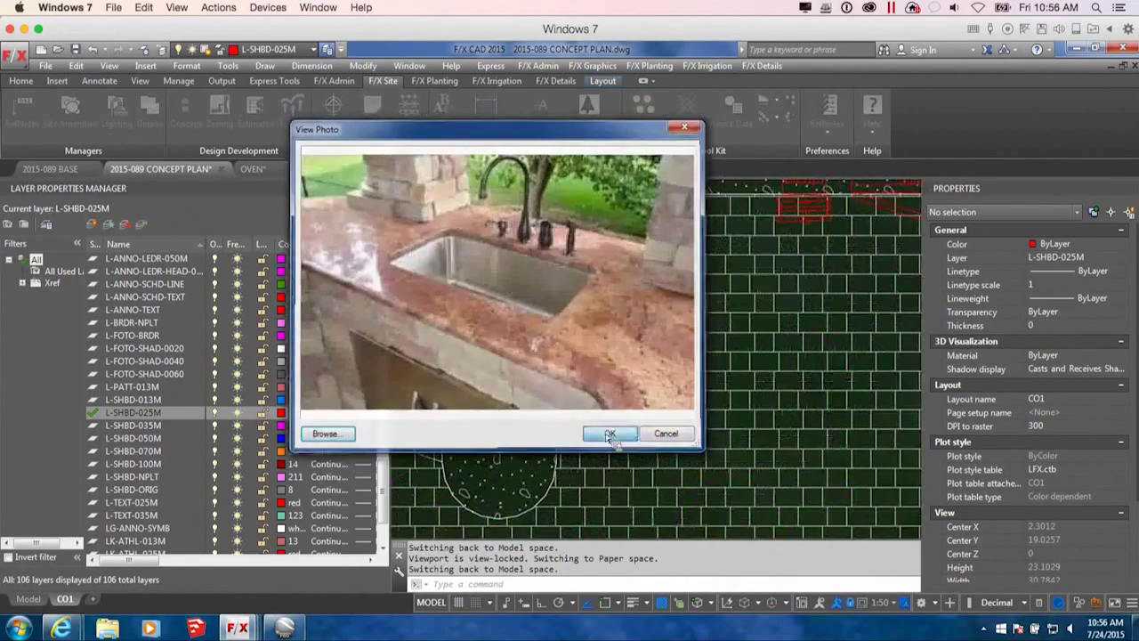
left_click(608, 367)
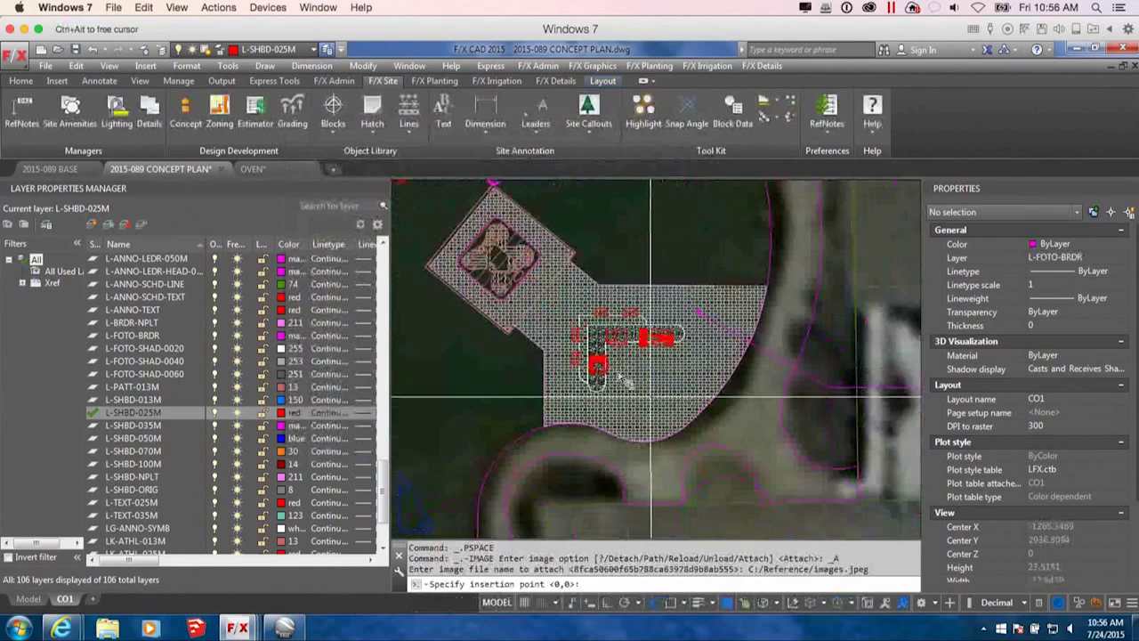
Place the sink photo below the paver photo at the default scale 1.
scroll(626, 382, "up", 3)
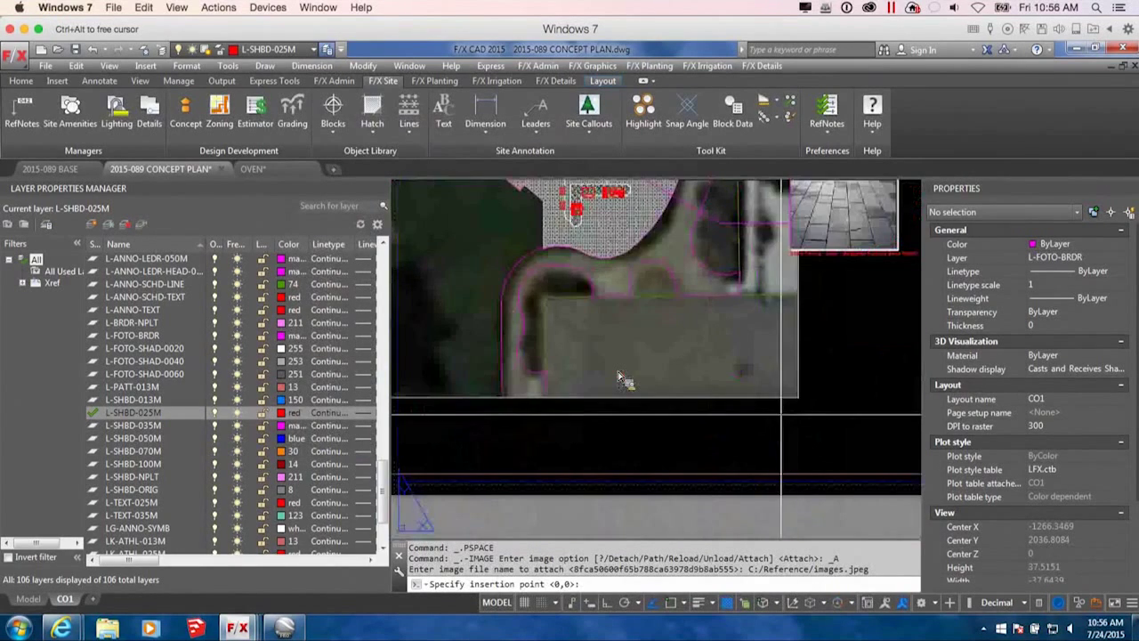
scroll(626, 382, "down", 2)
scroll(625, 381, "up", 2)
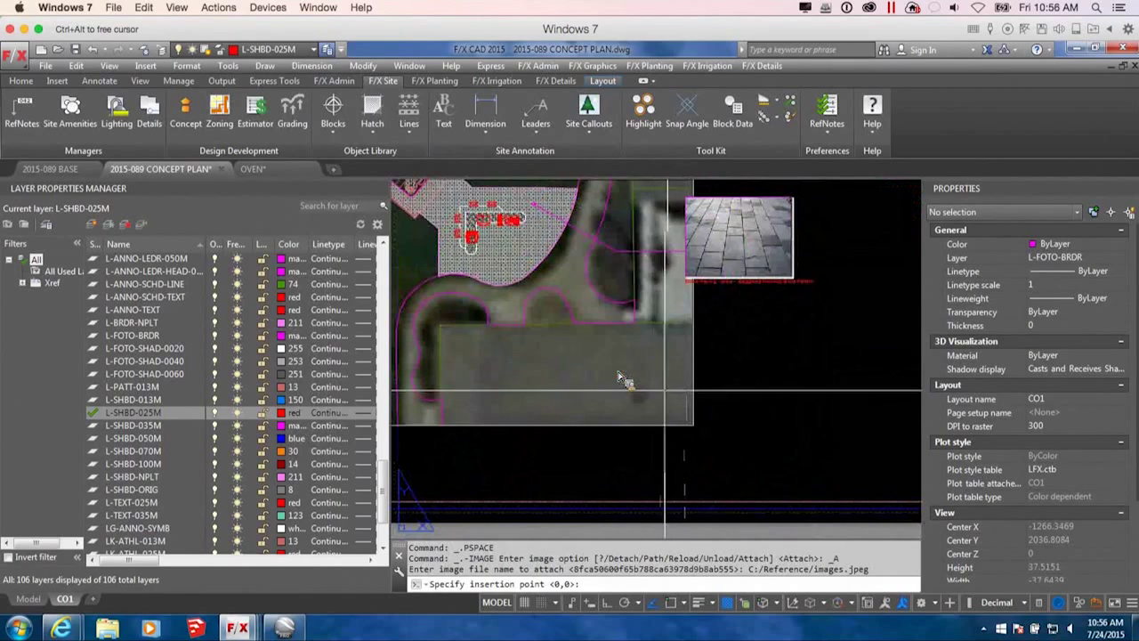
left_click(687, 388)
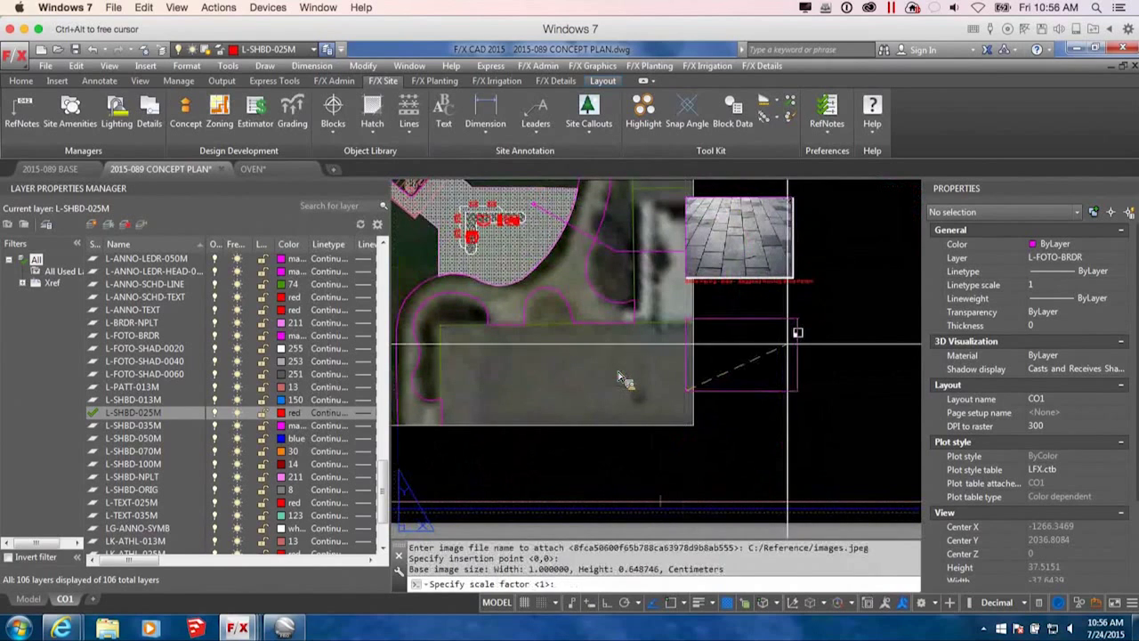
key("Return")
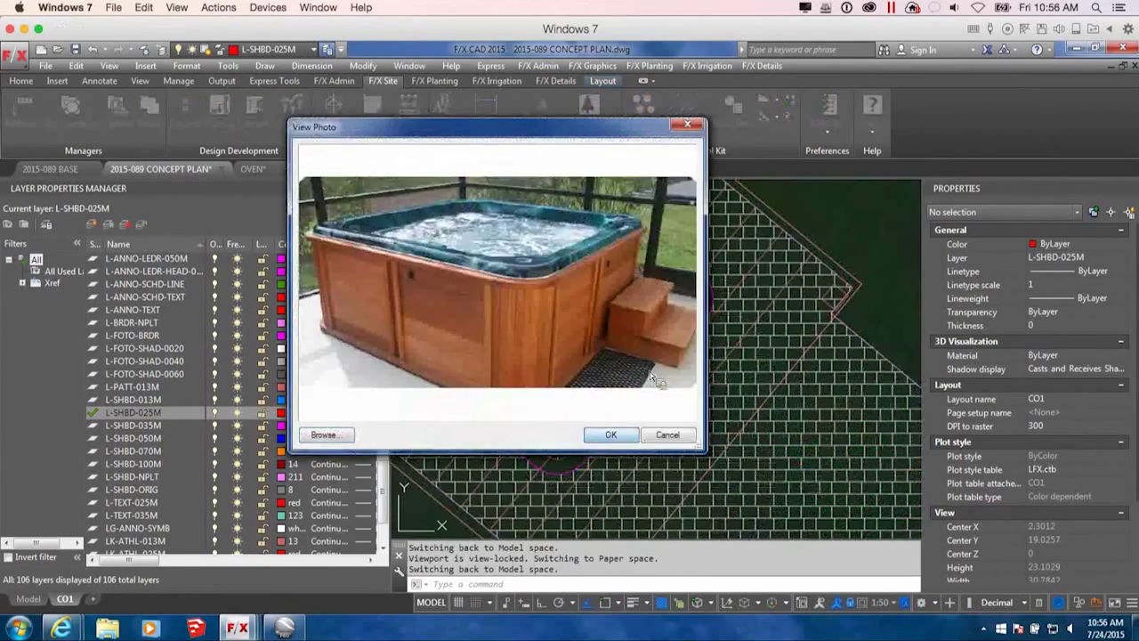
Place the hottub.jpg callout above the patio at scale 1, with its leader end point set.
left_click(608, 436)
left_click(608, 367)
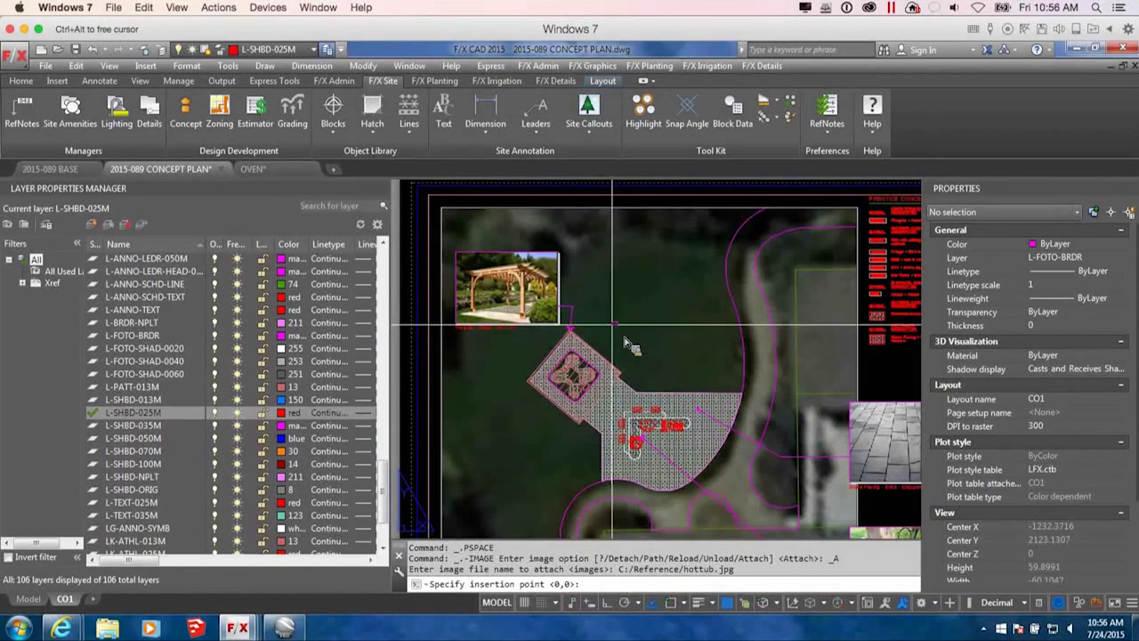
left_click(613, 323)
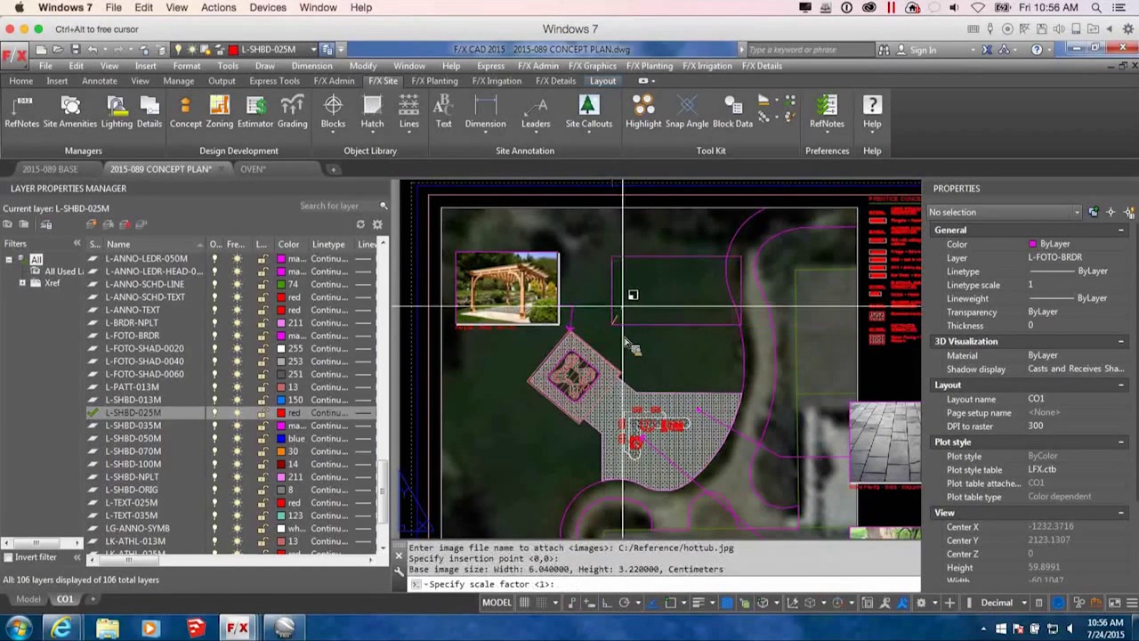
key("Return")
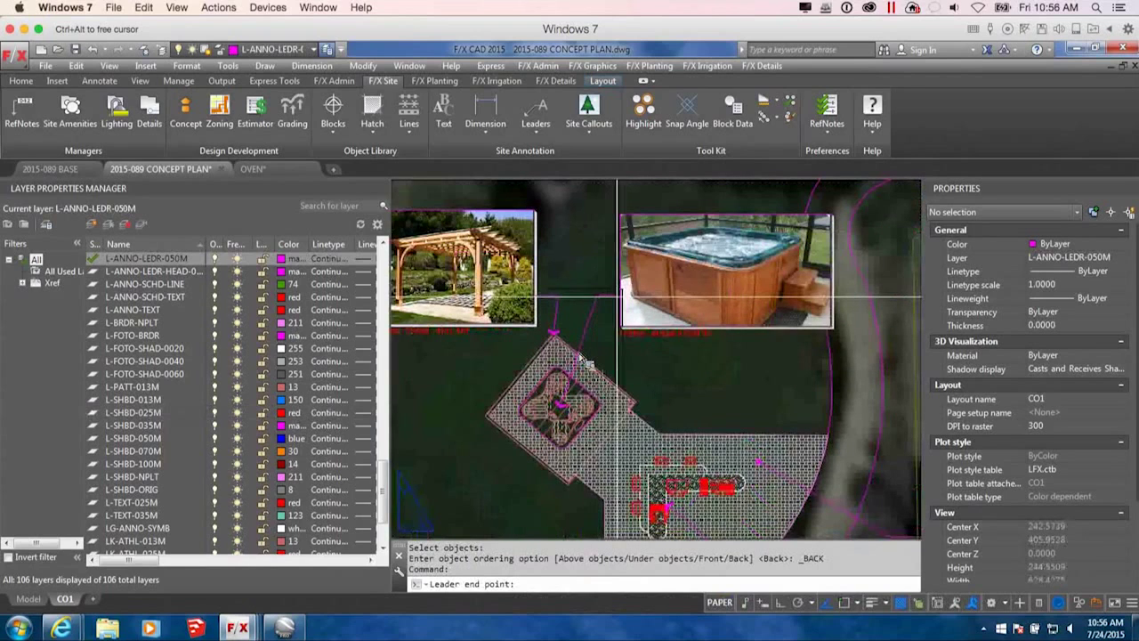
left_click(622, 303)
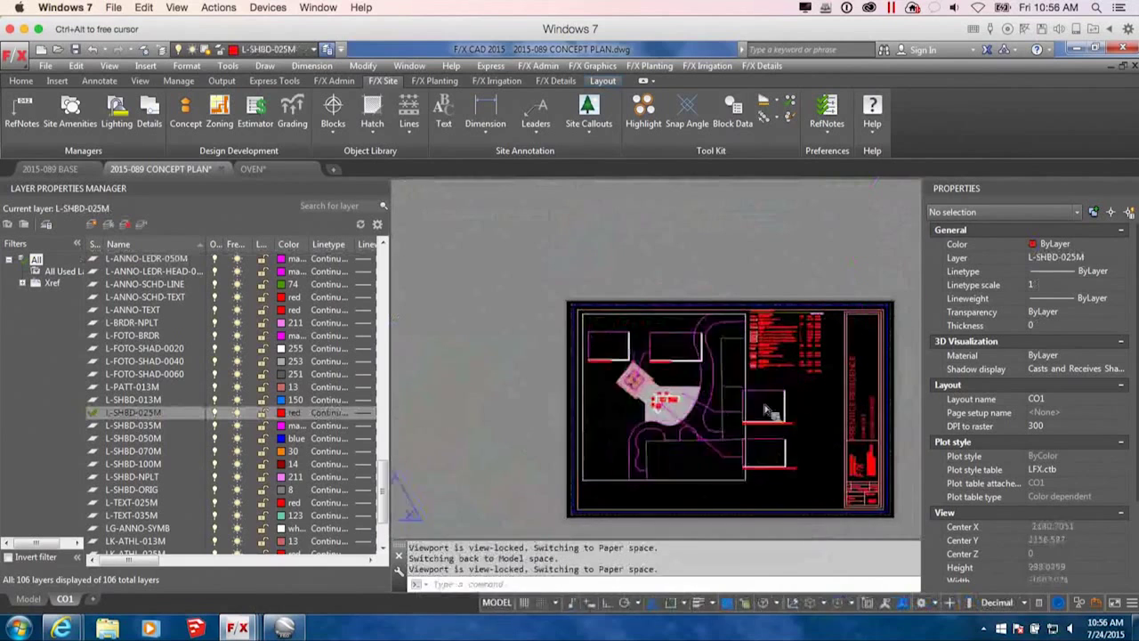
Save the concept plan drawing and switch to the 2015-089 BASE drawing.
scroll(782, 409, "up", 5)
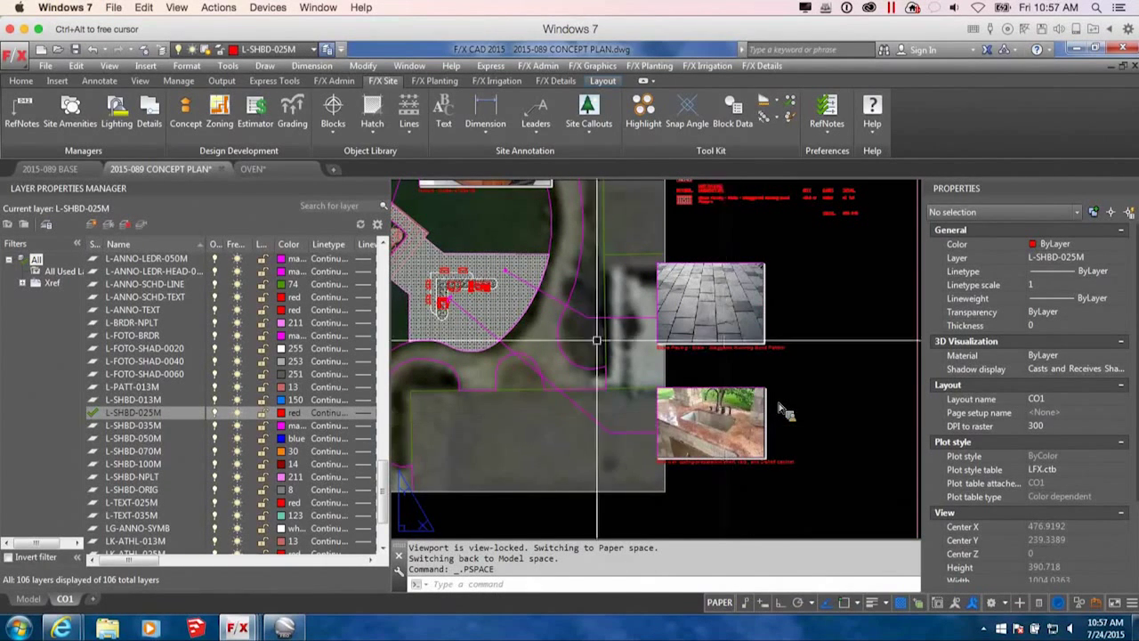
scroll(637, 405, "down", 4)
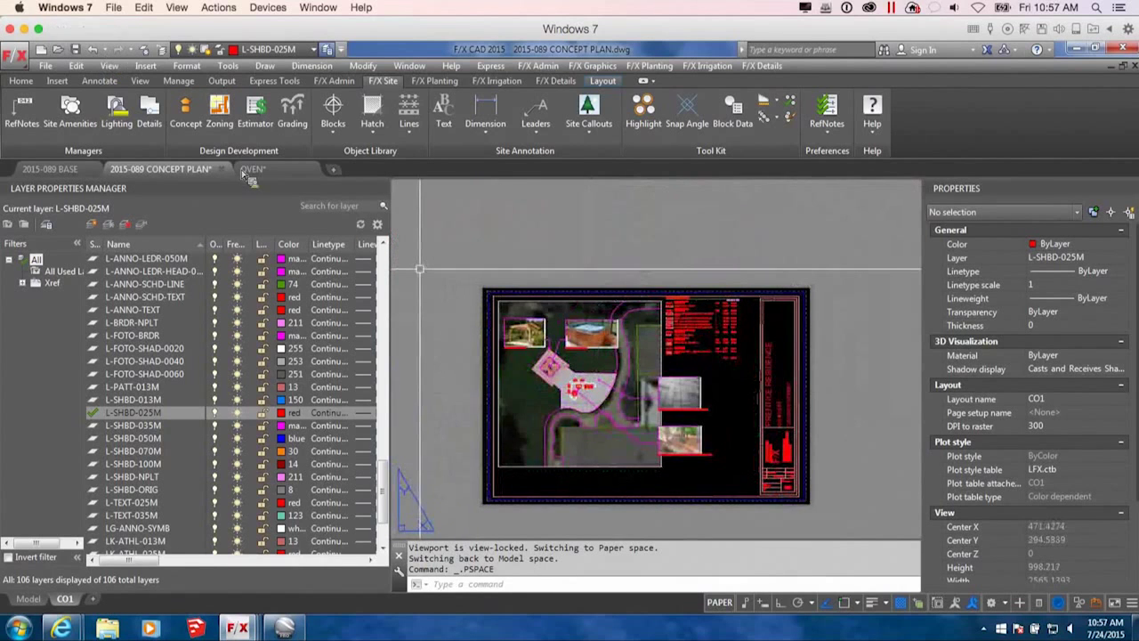
left_click(77, 50)
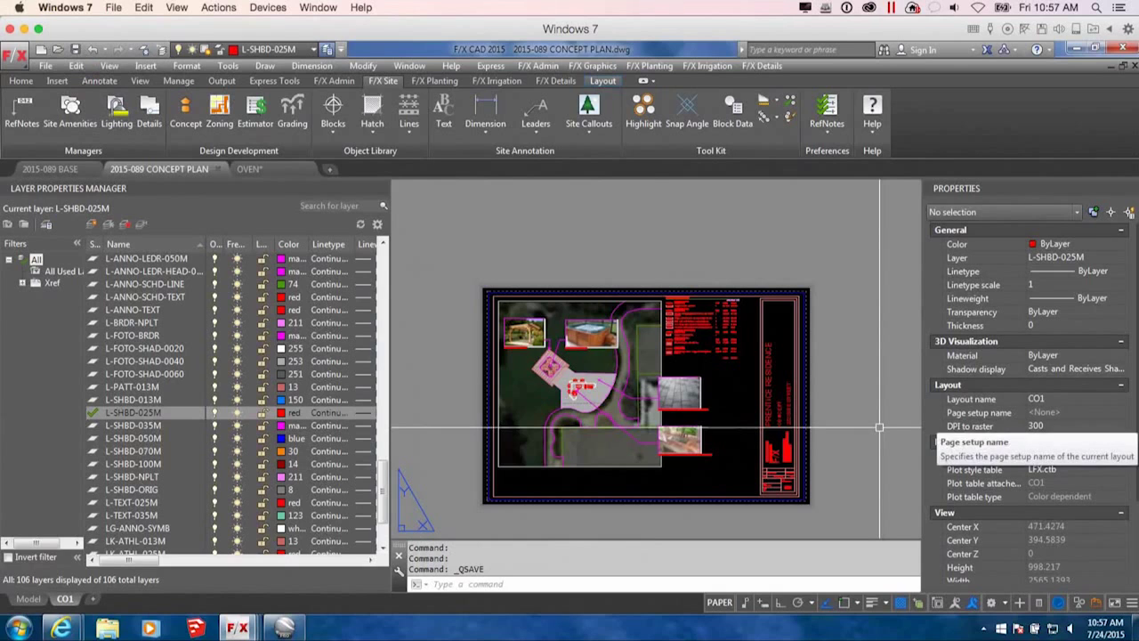
left_click(50, 168)
Open the Concept Manager from F/X Planting, reposition its window, then exit it.
scroll(570, 427, "down", 3)
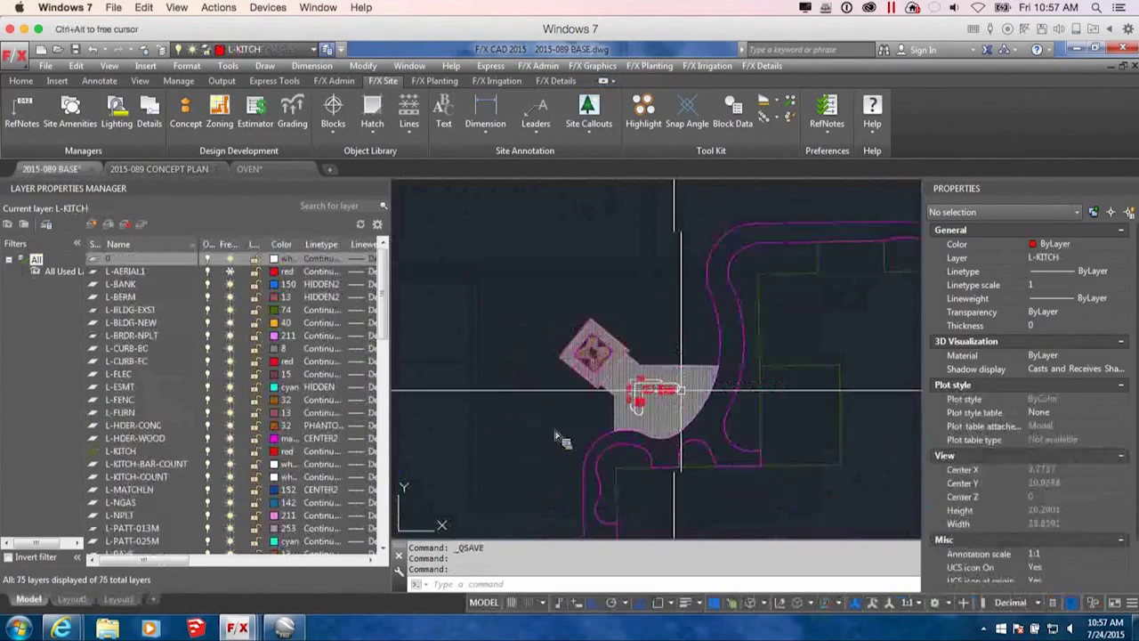
scroll(587, 425, "up", 2)
mouse_move(154, 177)
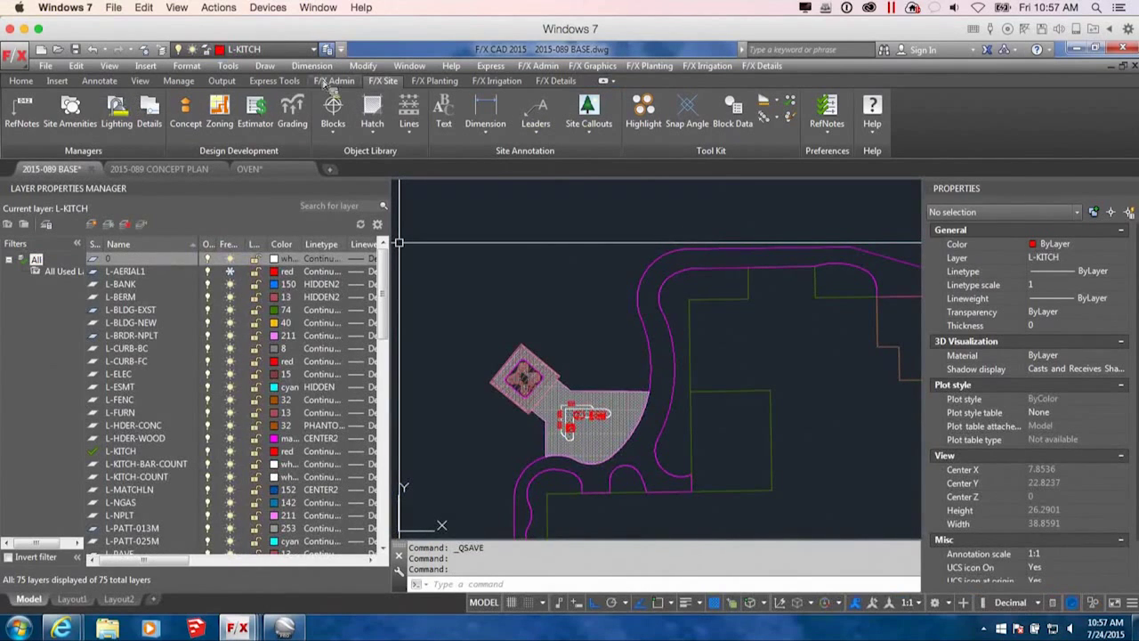
scroll(388, 83, "down", 1)
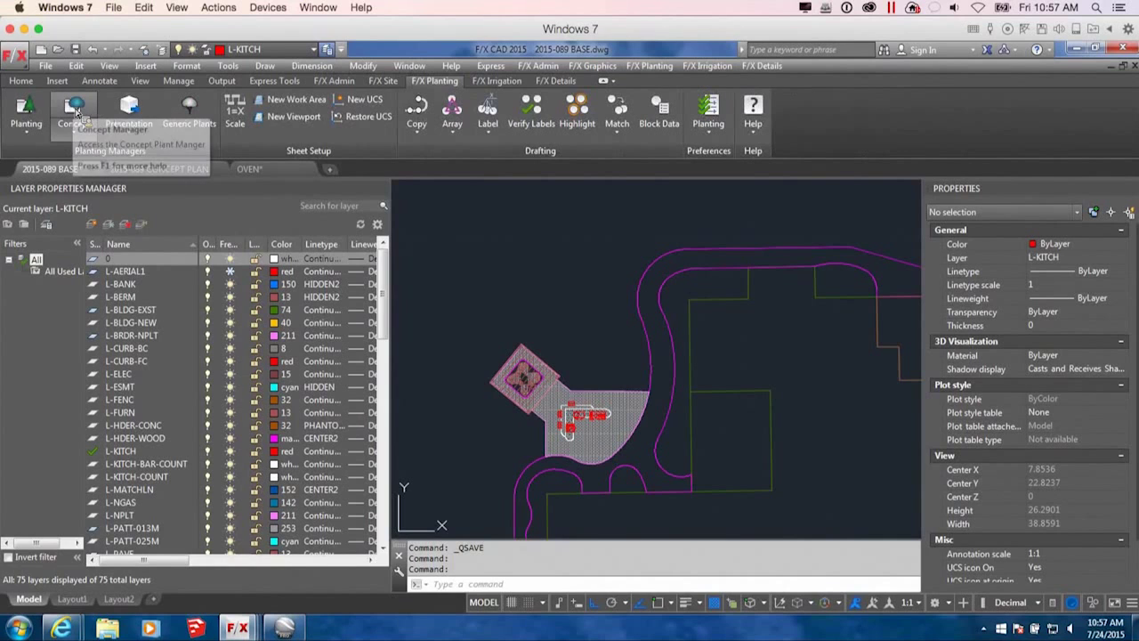
left_click(76, 110)
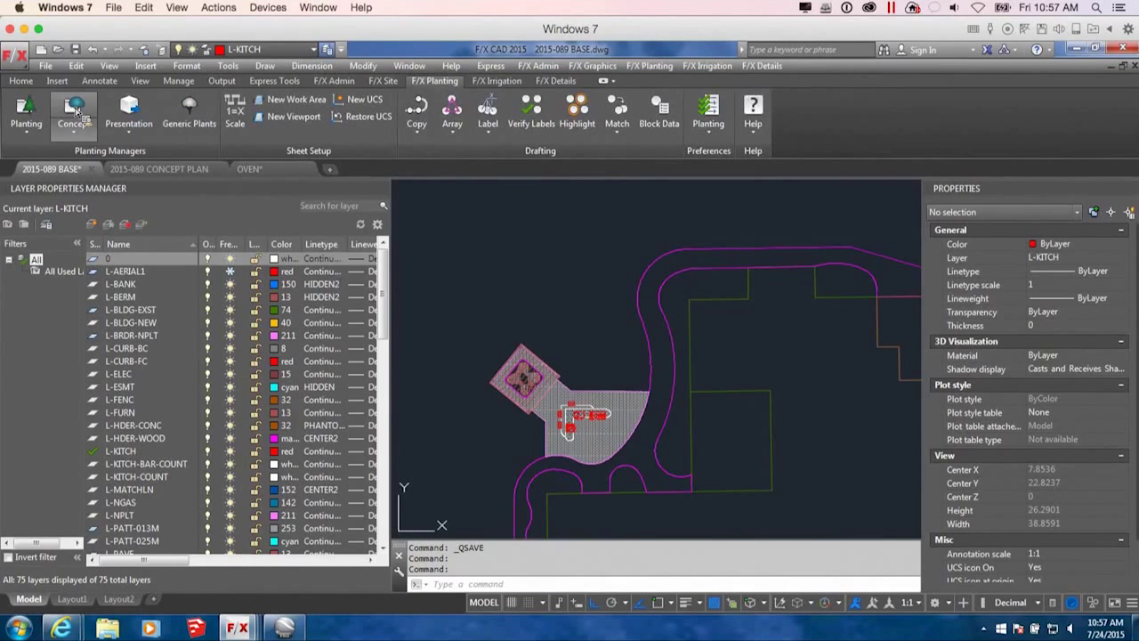
left_click_drag(546, 181, 594, 156)
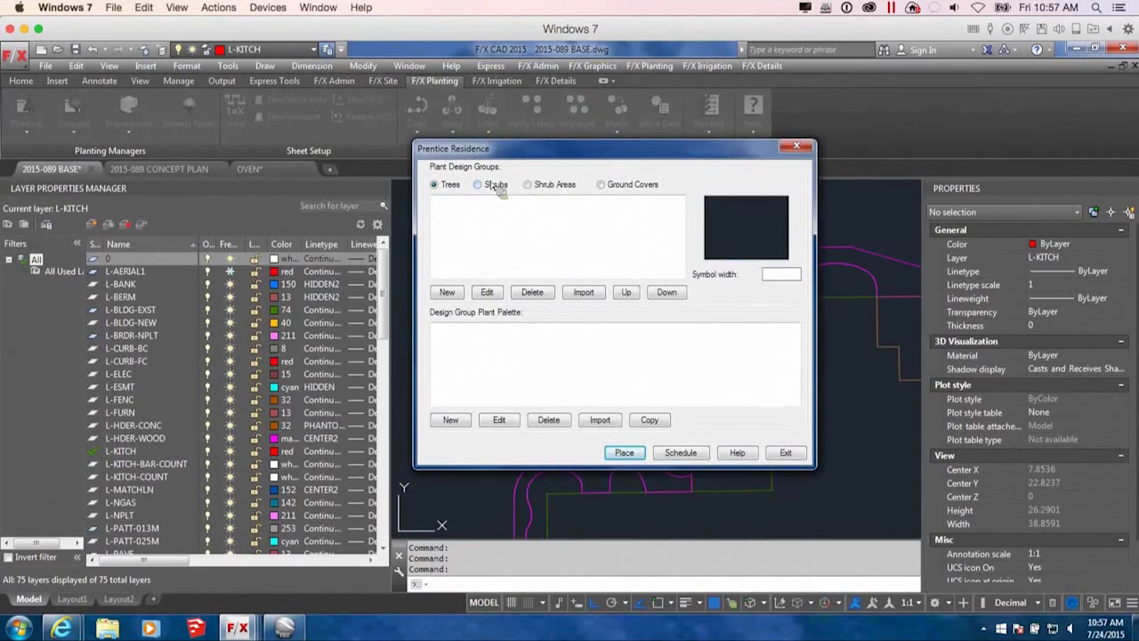
left_click_drag(513, 166, 523, 158)
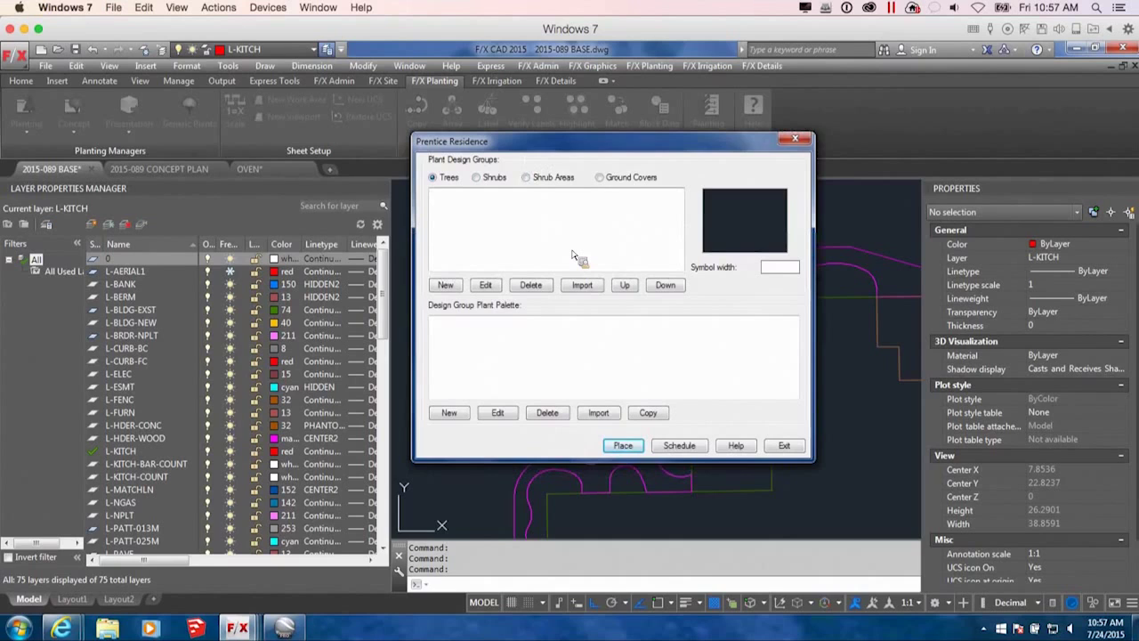
left_click_drag(639, 155, 628, 152)
left_click(779, 452)
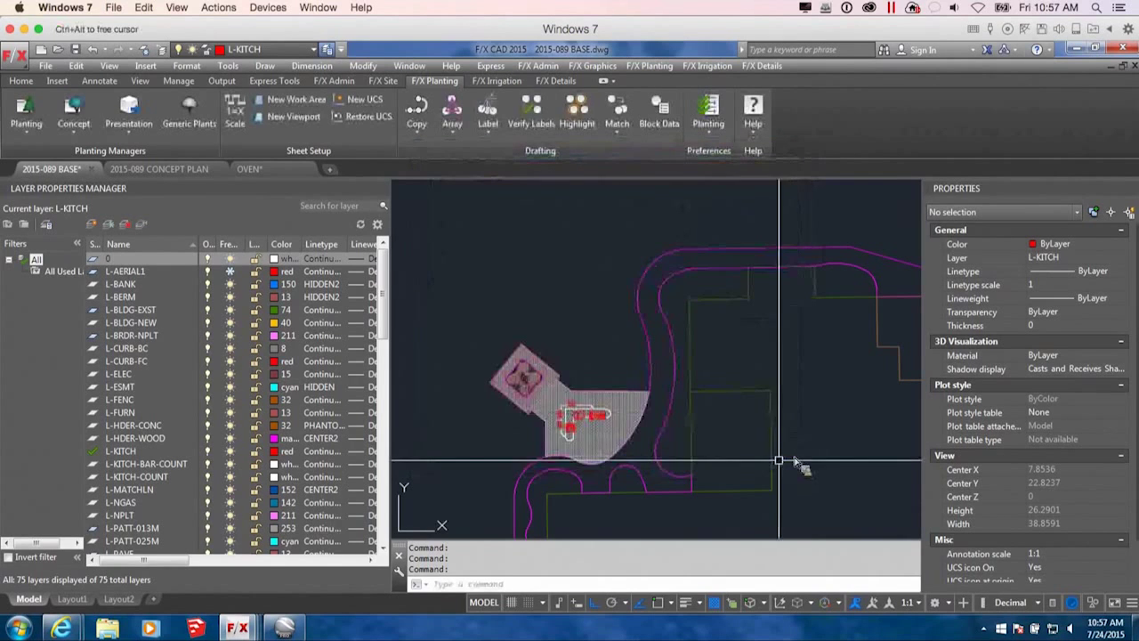
Import the HOSTAS shrub group from project WEB-EARLYTLS to join DAYLILLIES.
left_click(80, 113)
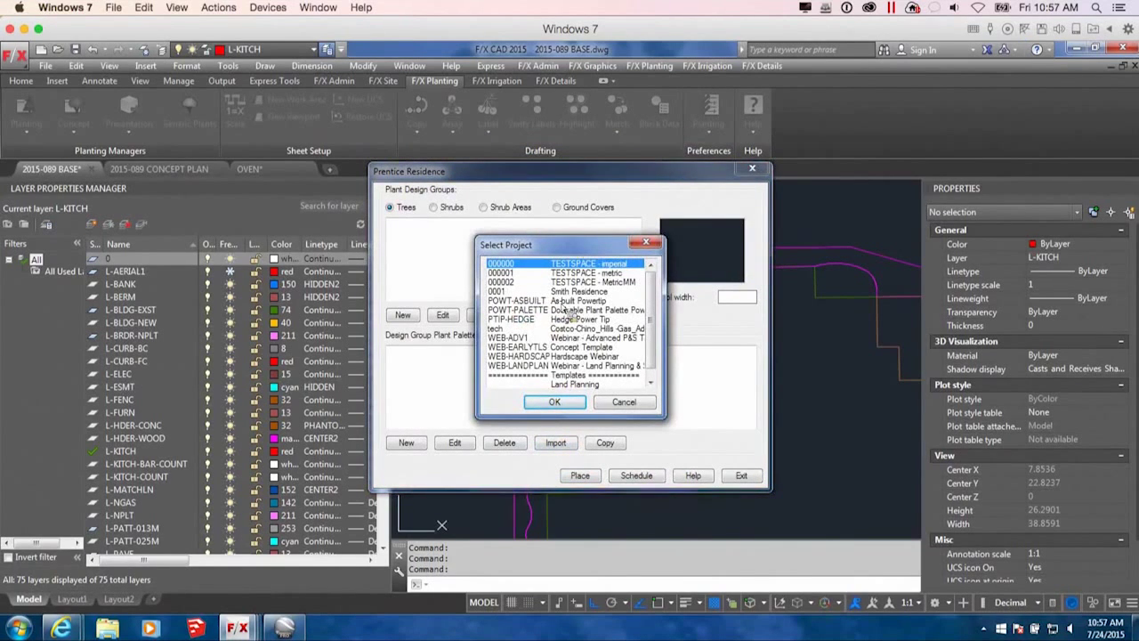
left_click(540, 356)
left_click(578, 402)
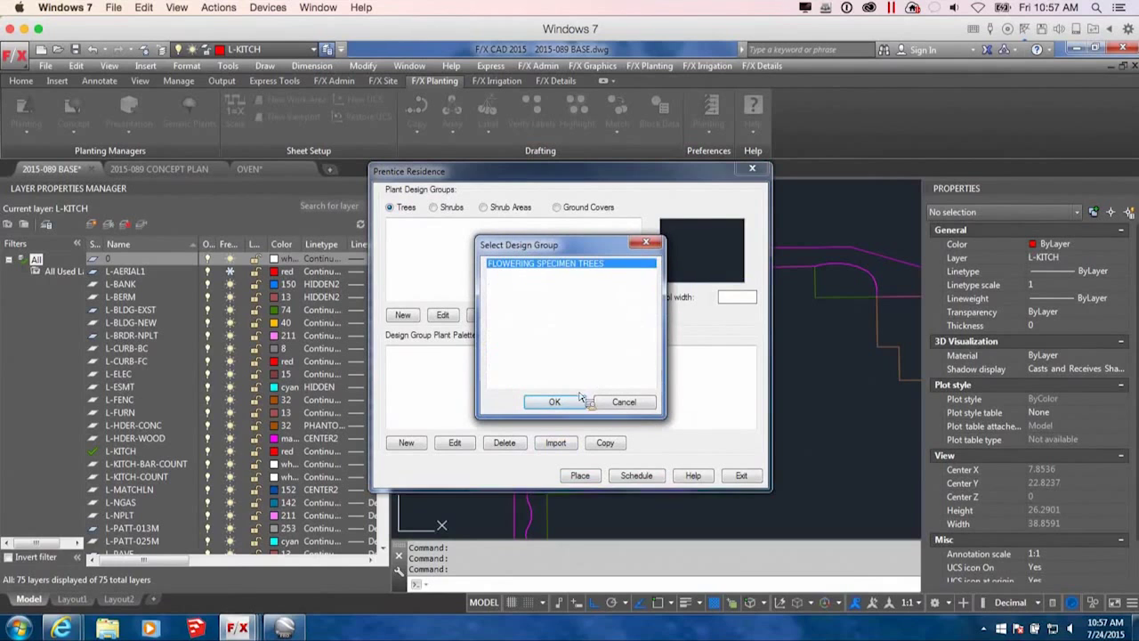
double_click(594, 260)
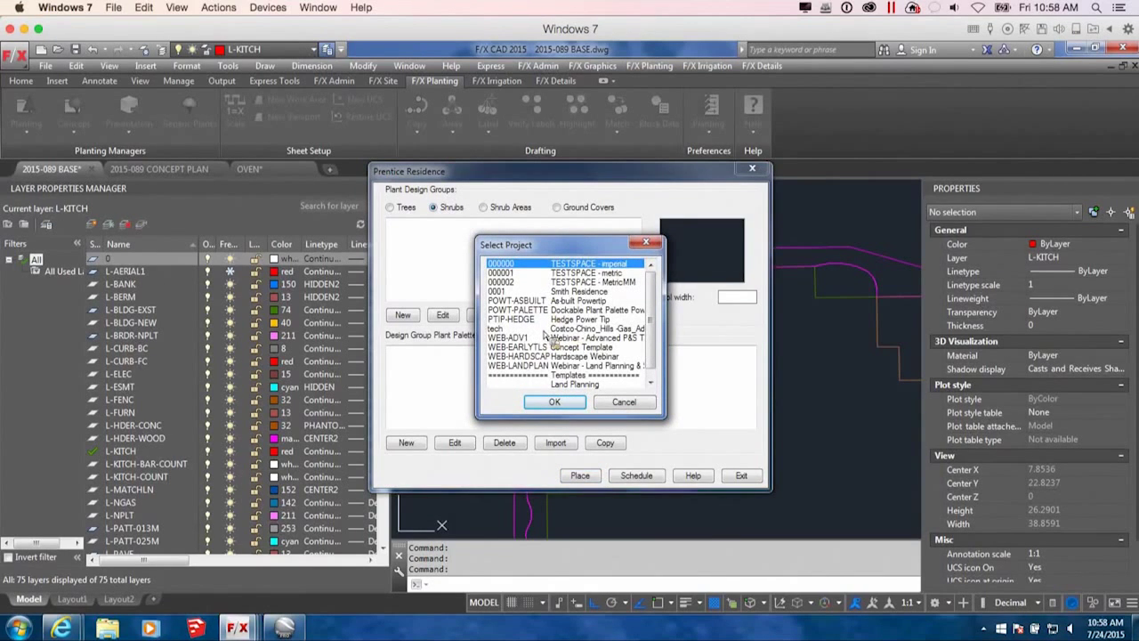
double_click(525, 346)
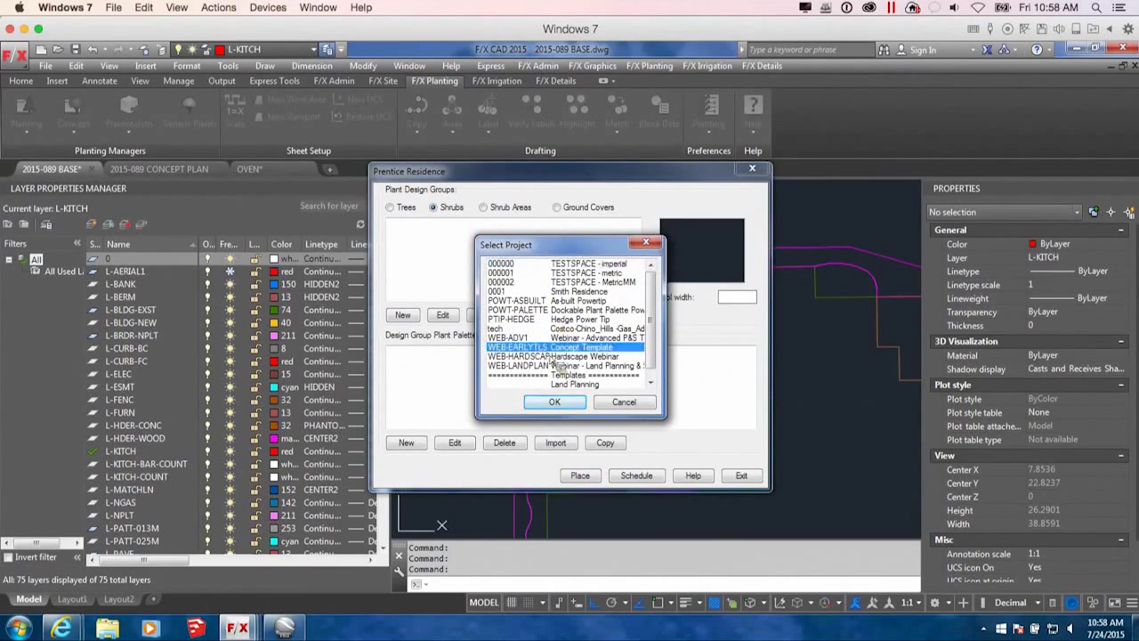
left_click(521, 274)
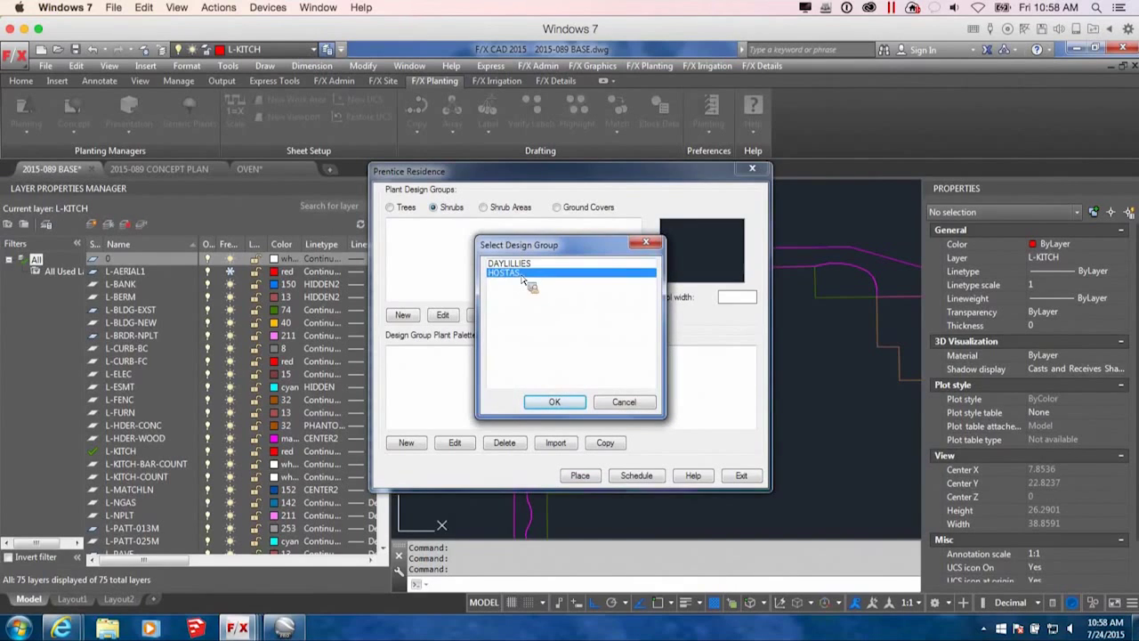
left_click(554, 263)
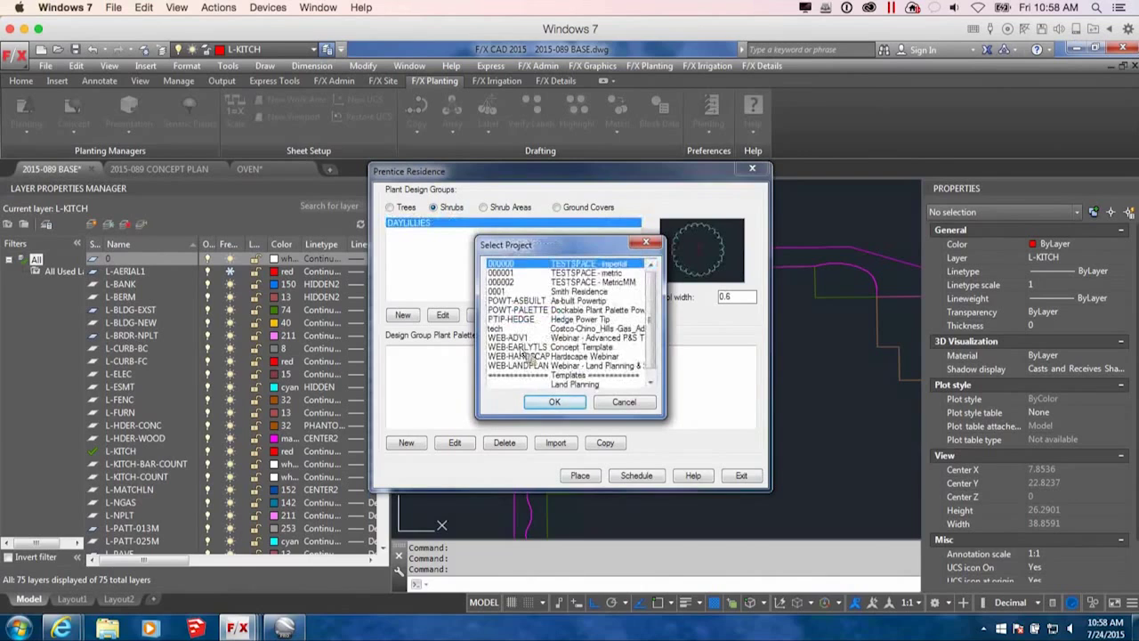
left_click(528, 347)
left_click(557, 402)
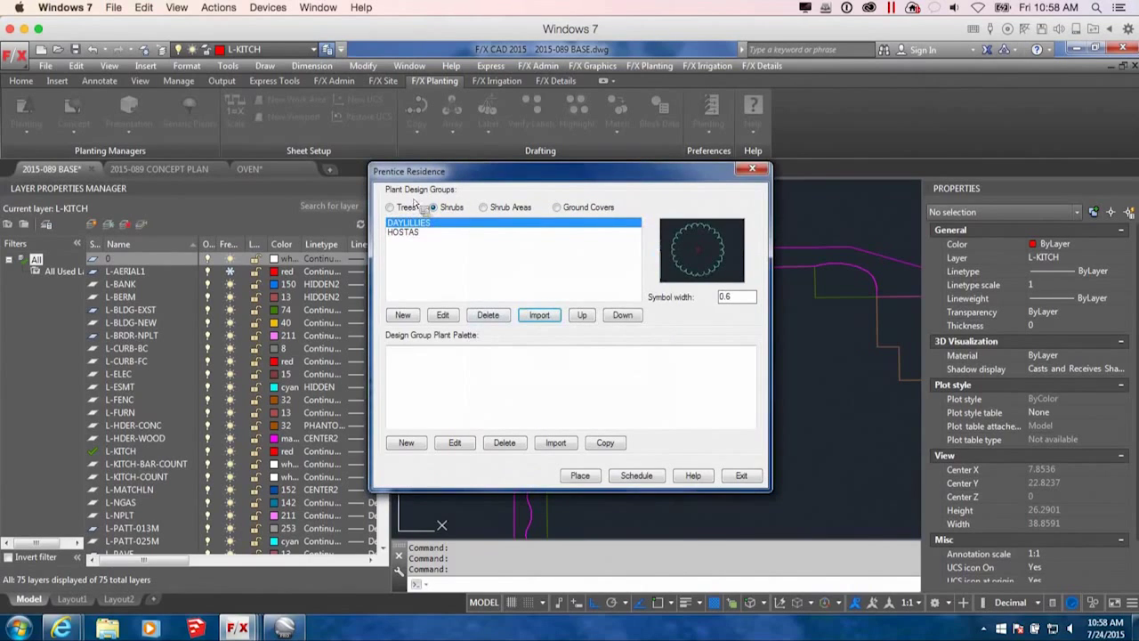
Start placing DAYLILLIES three plants at a time with 0.75 spacing.
left_click(580, 476)
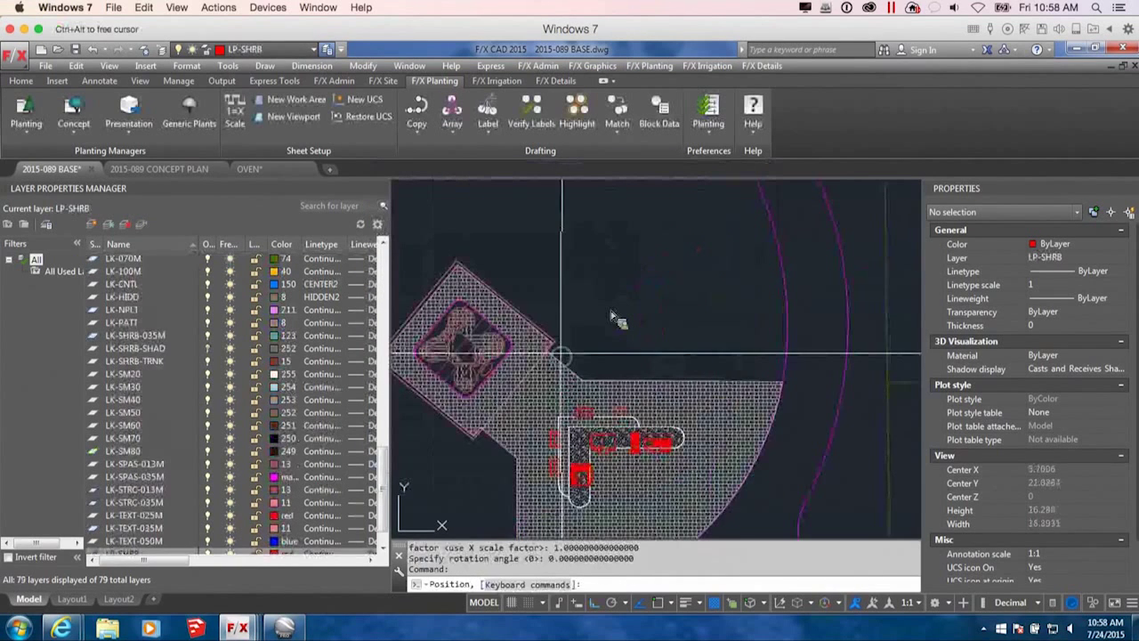
left_click(572, 335)
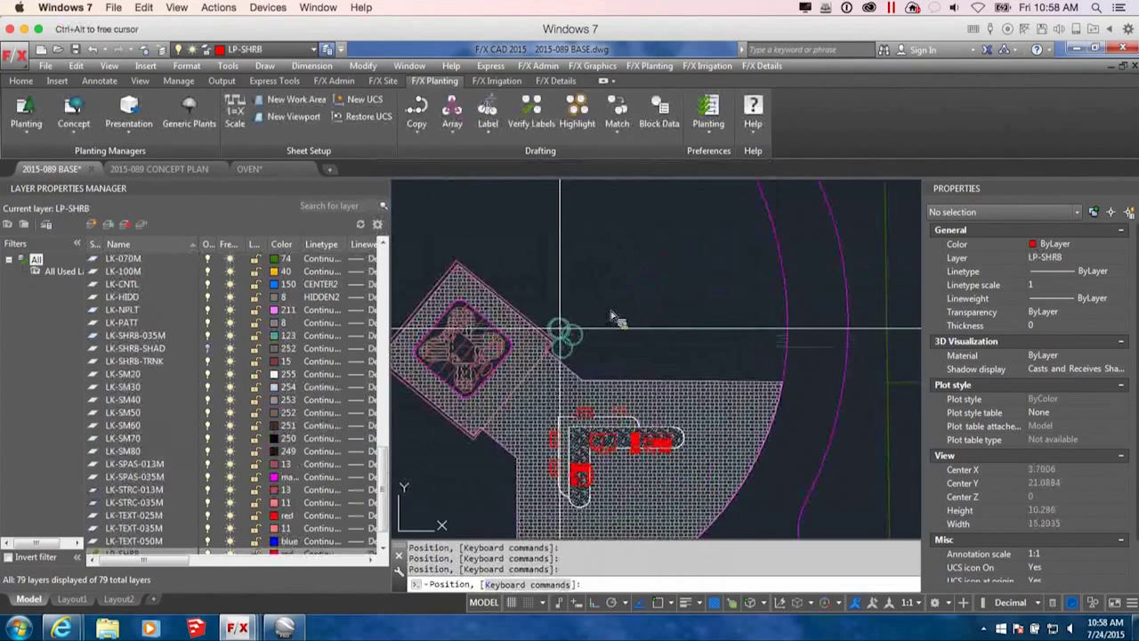
key("3")
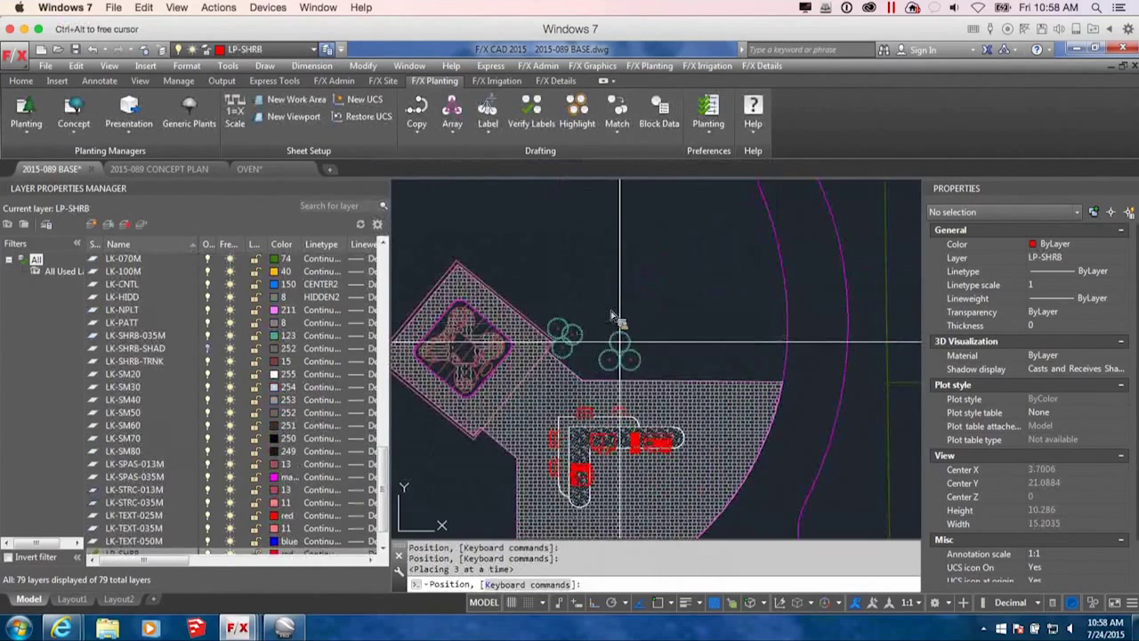
key("3")
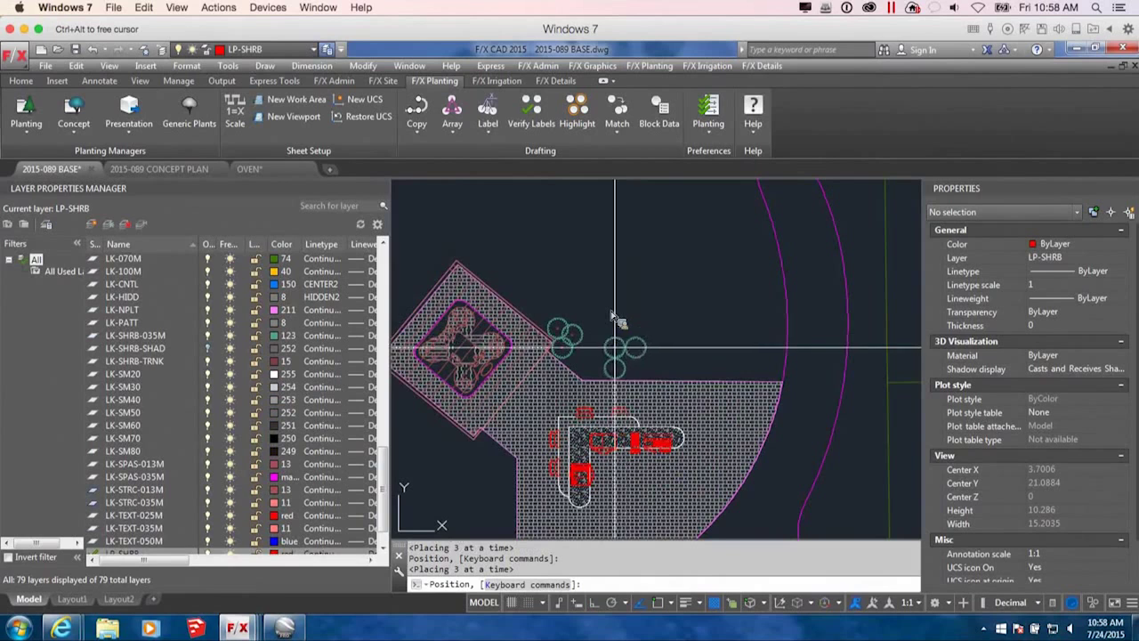
key("minus")
key("minus")
scroll(614, 318, "up", 3)
key("minus")
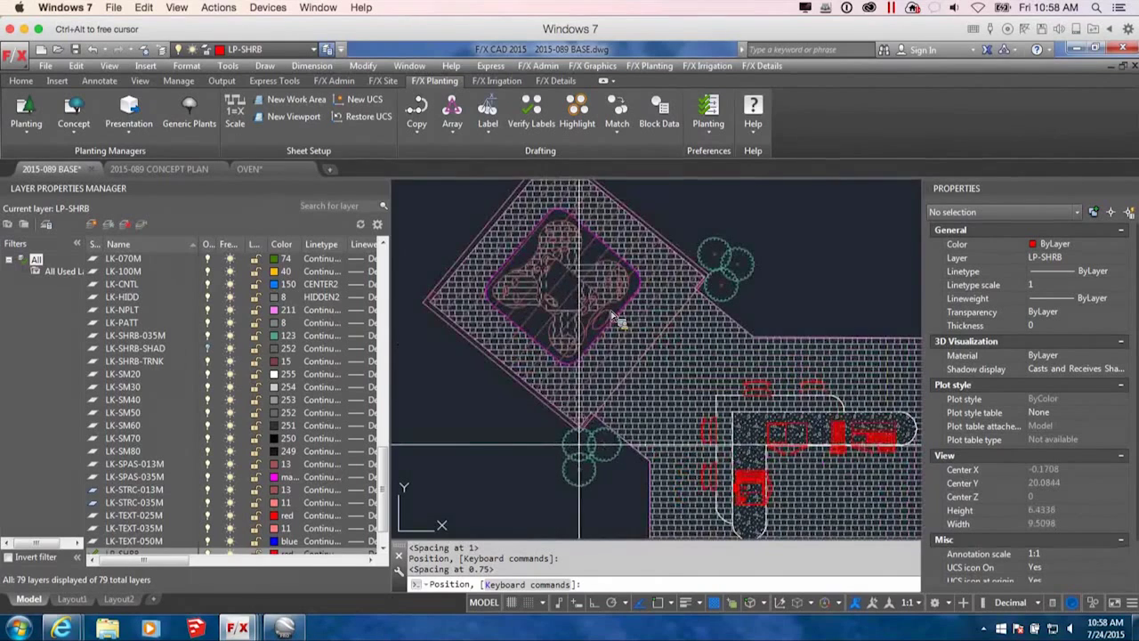
Place three-daylily clusters beside the planter and at its left and top corners.
left_click(581, 441)
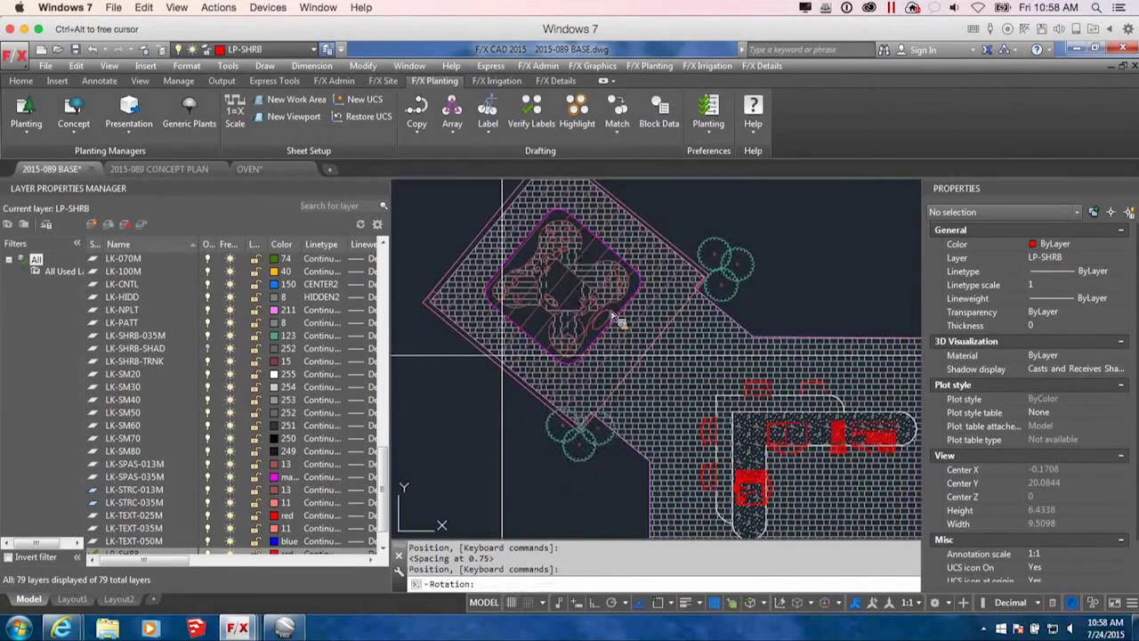
left_click(555, 360)
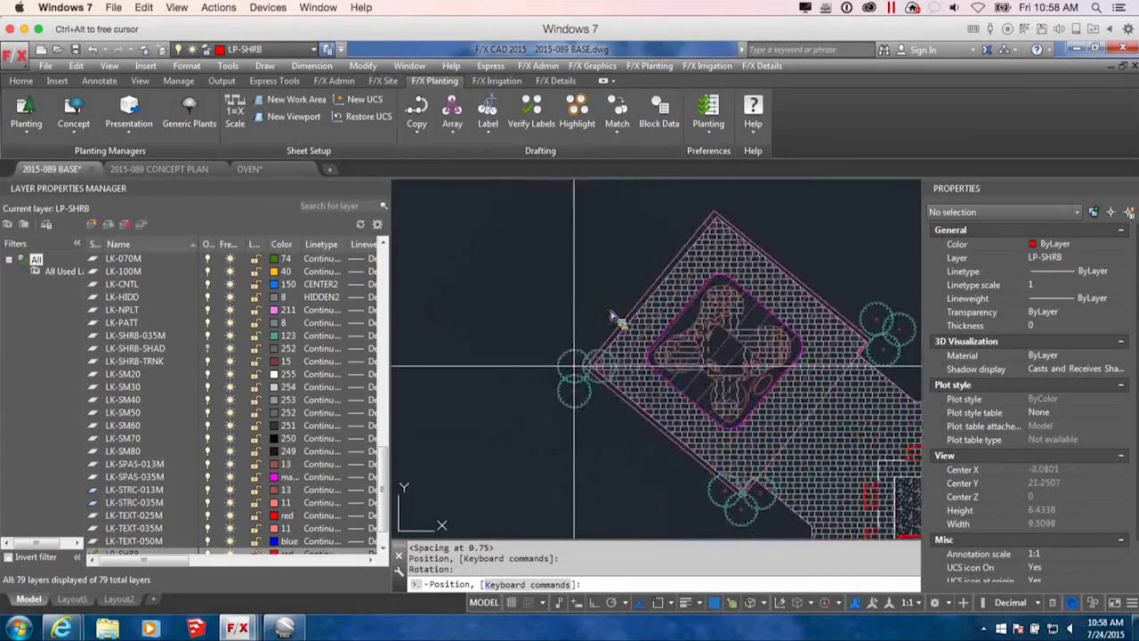
left_click(581, 360)
left_click(628, 331)
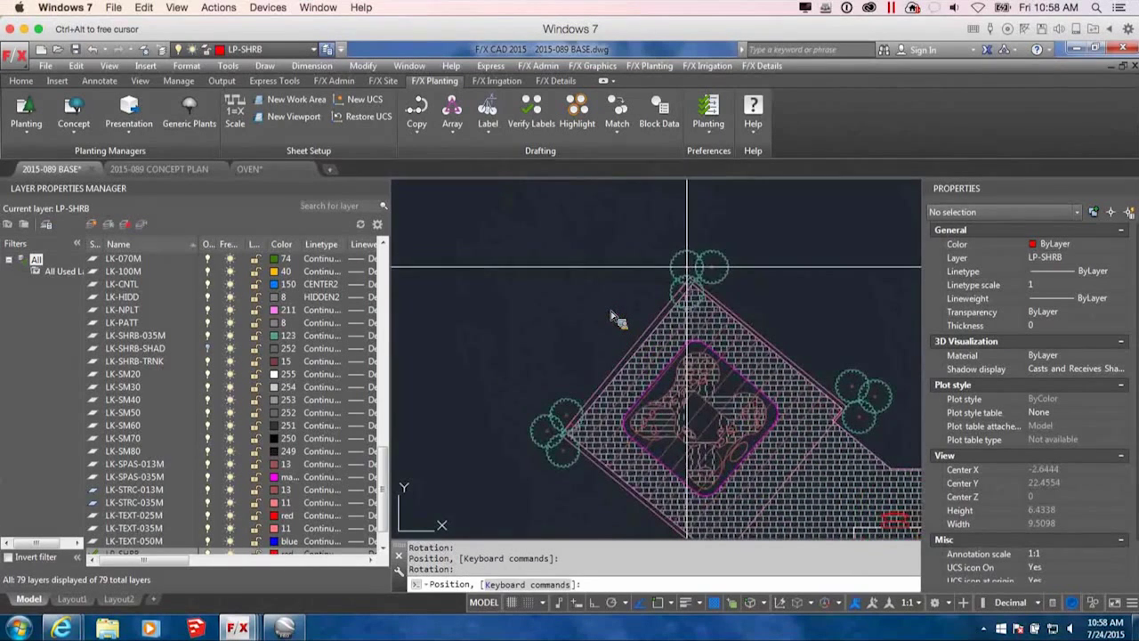
left_click(689, 272)
left_click(614, 318)
scroll(614, 318, "down", 3)
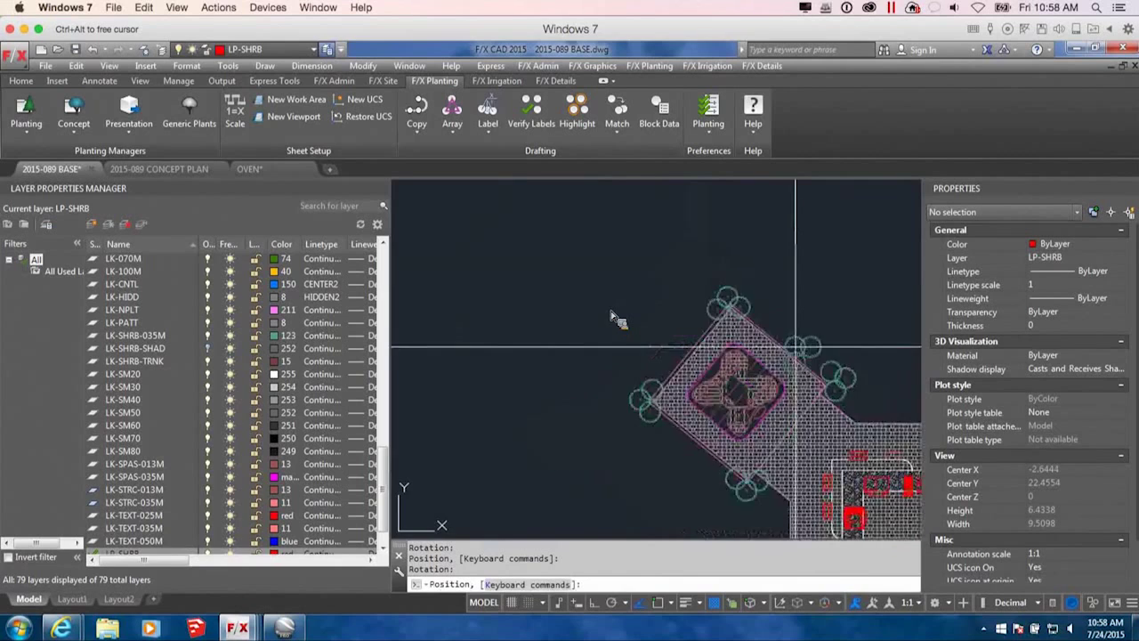
Place HOSTAS five at a time at 0.75 spacing above and along the planter's lower-left edge.
left_click(405, 232)
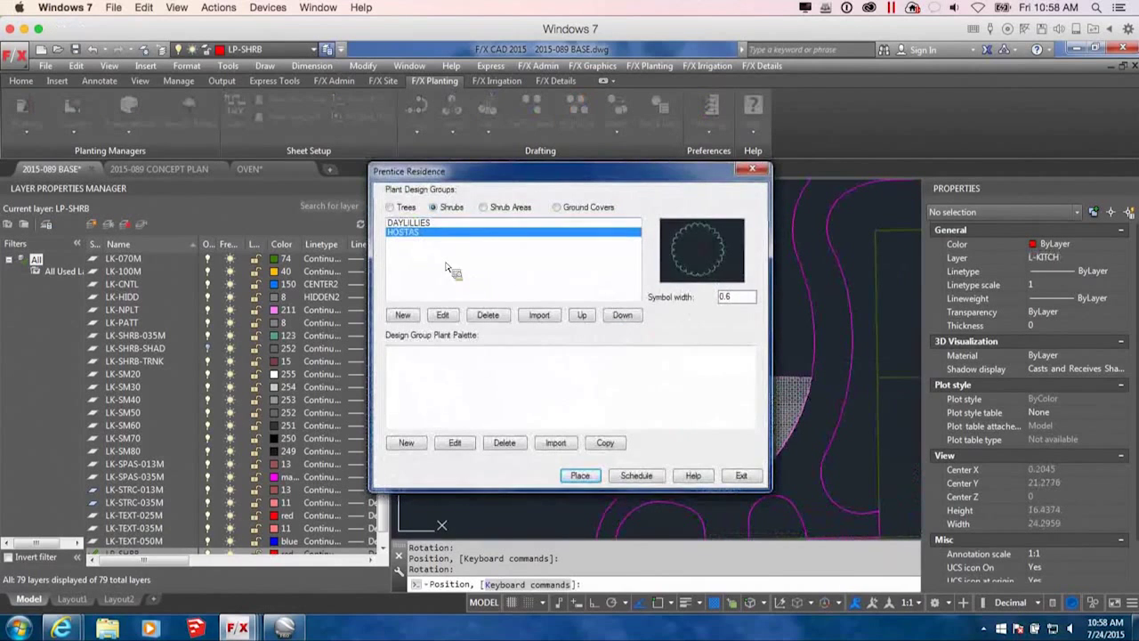
left_click(587, 476)
scroll(627, 336, "up", 2)
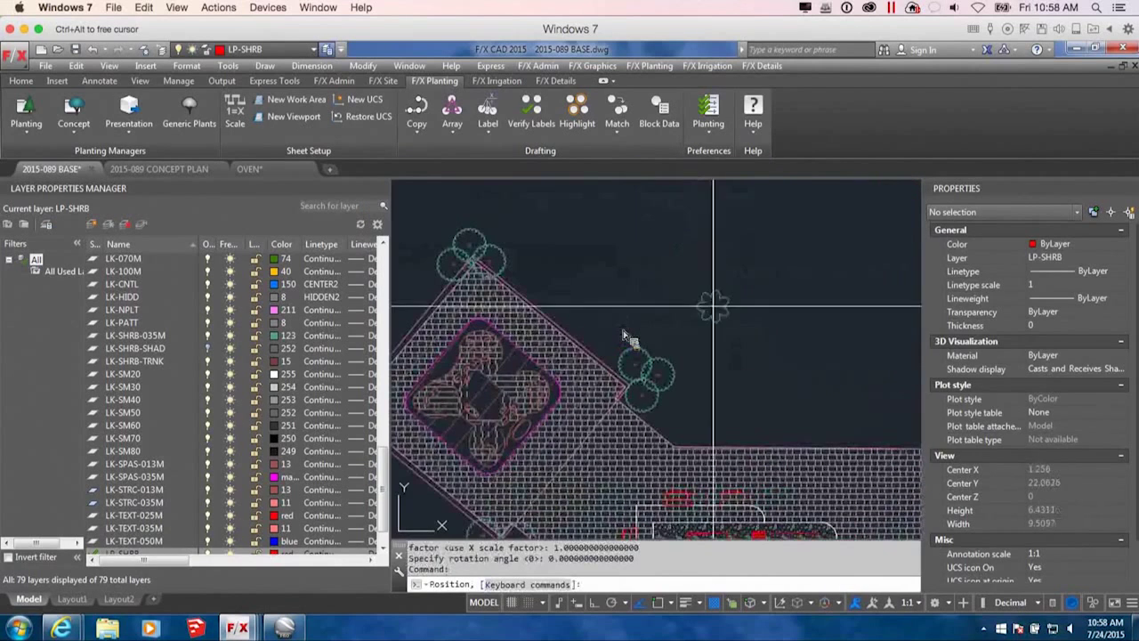
key("5")
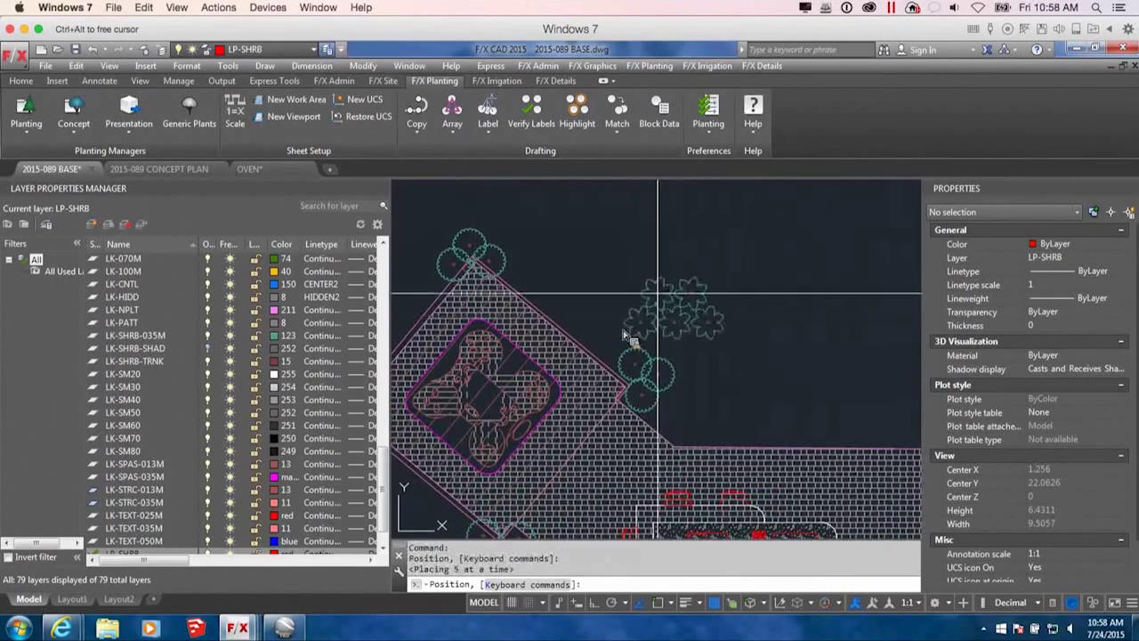
key("minus")
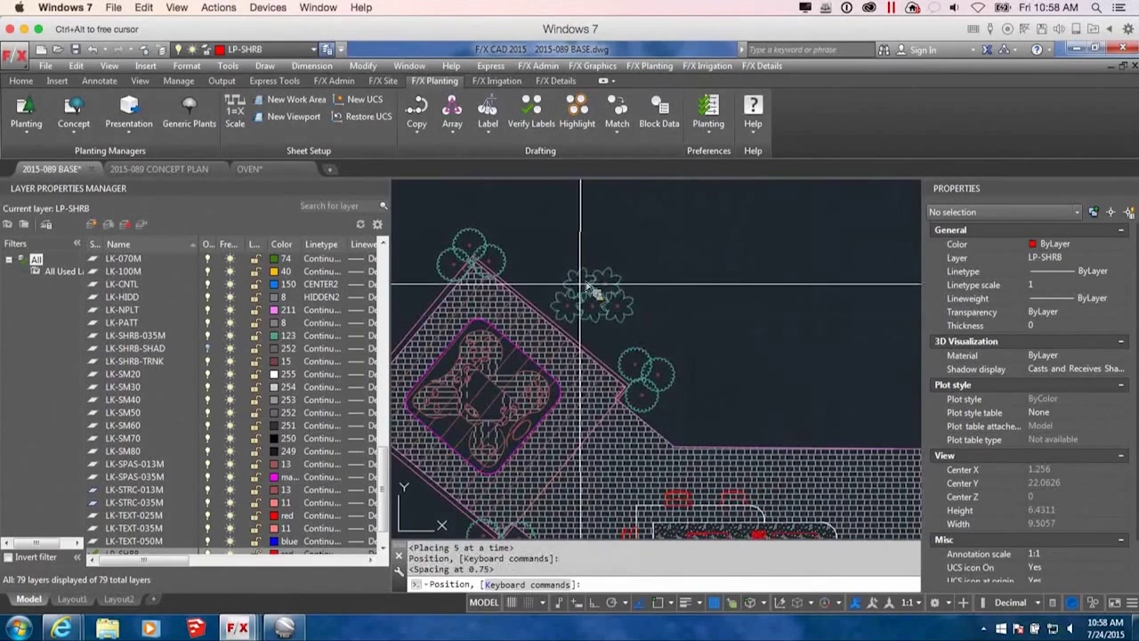
left_click(563, 285)
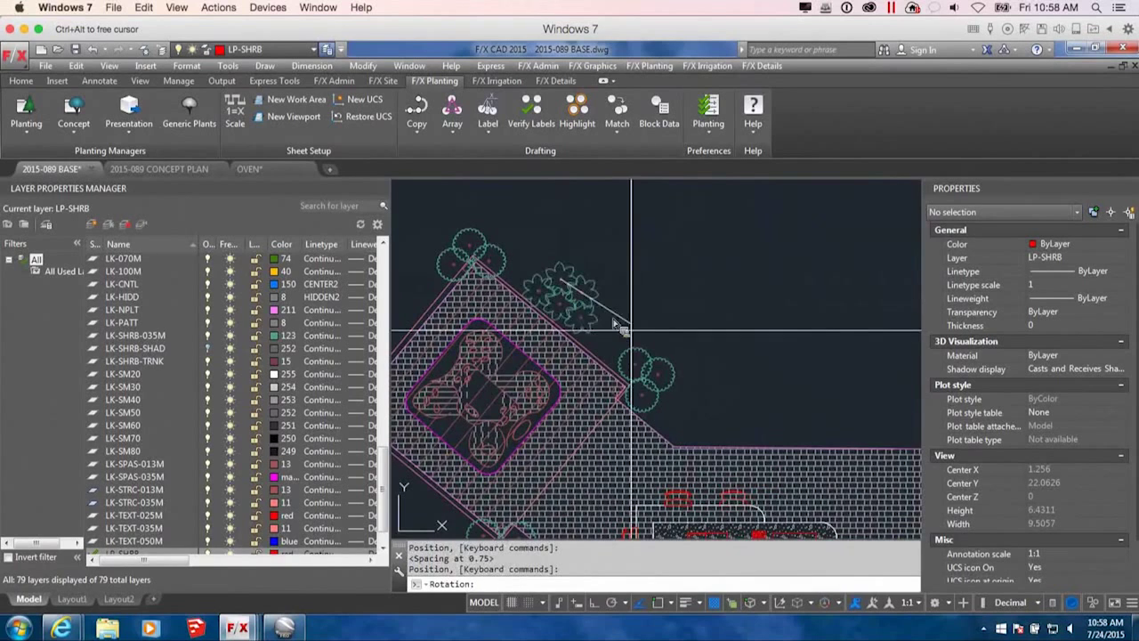
left_click(556, 317)
middle_click_drag(555, 316, 637, 342)
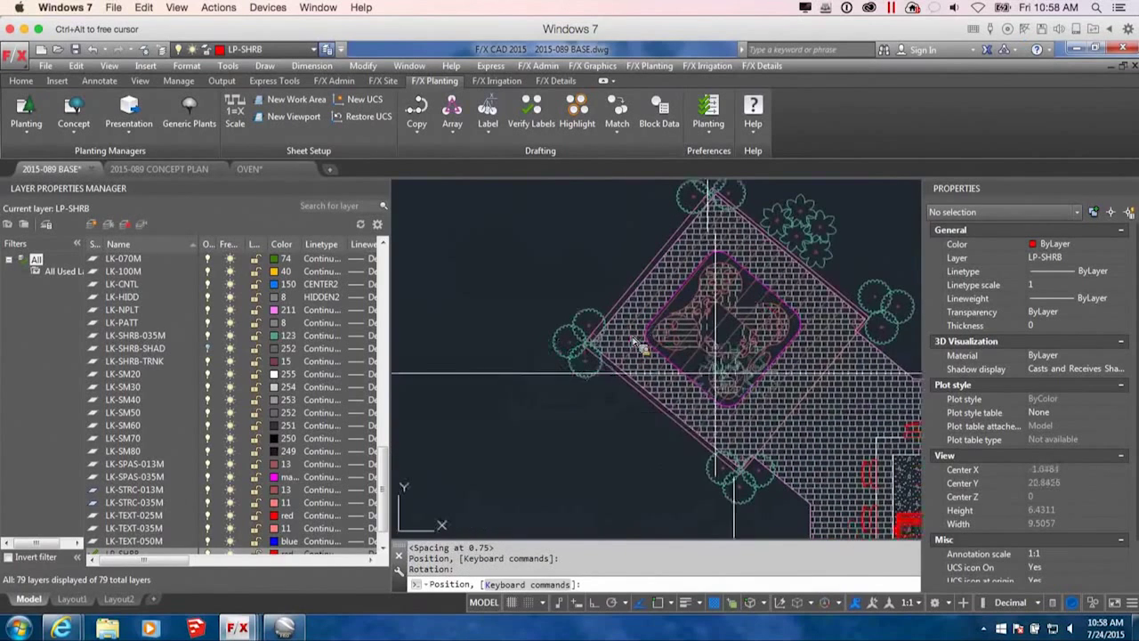
left_click(612, 421)
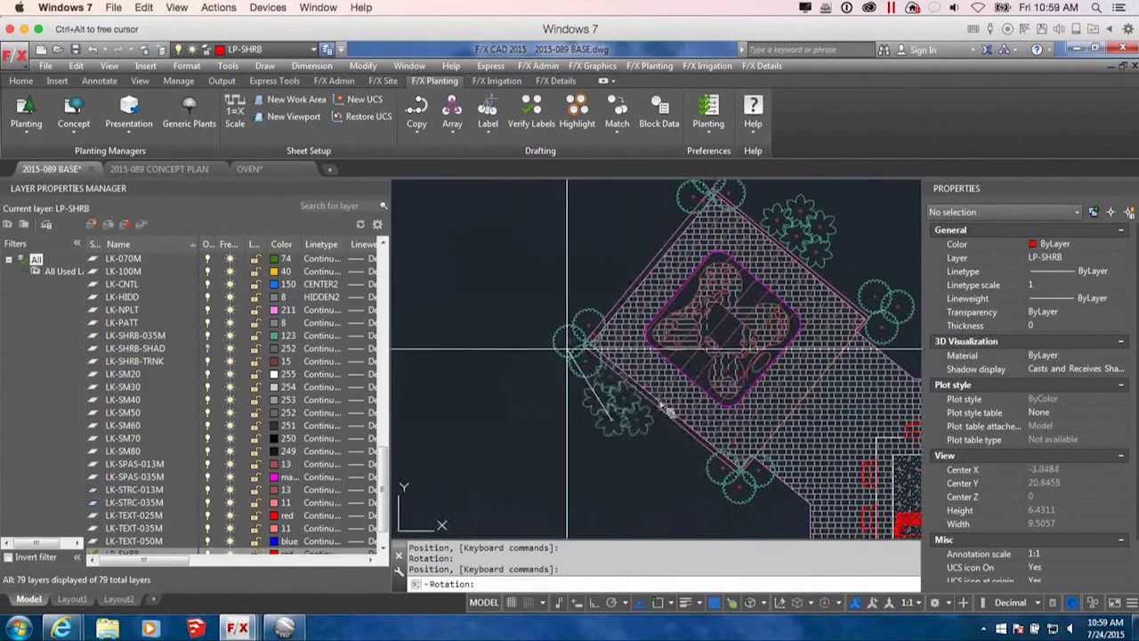
Finish the hostas and place a flowering specimen tree near the kitchen plaza.
left_click(530, 356)
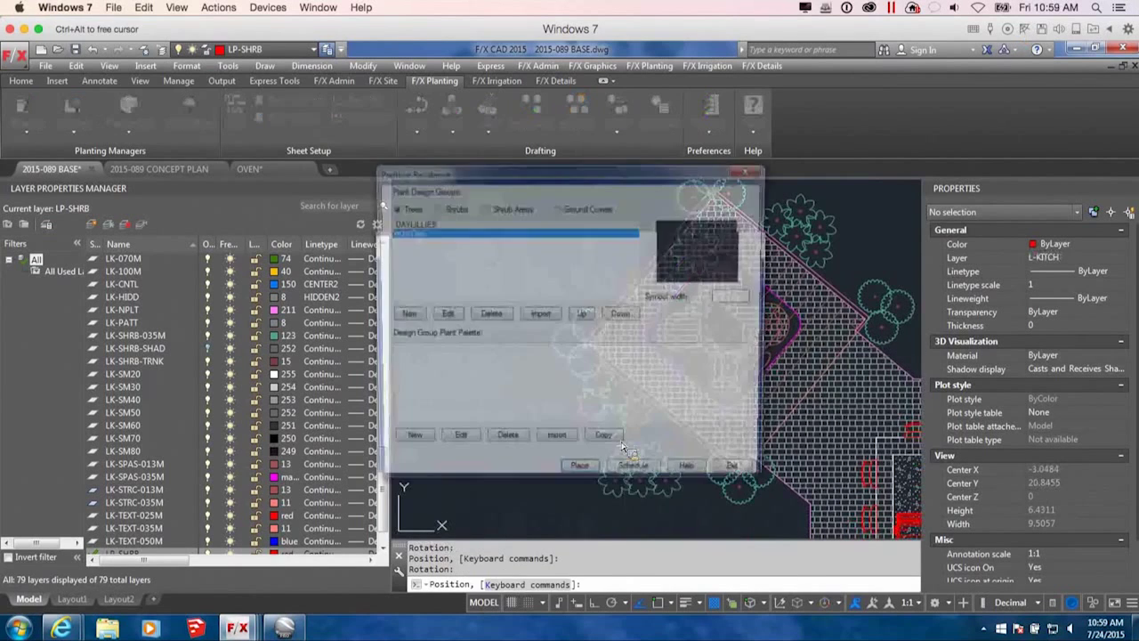
left_click(392, 206)
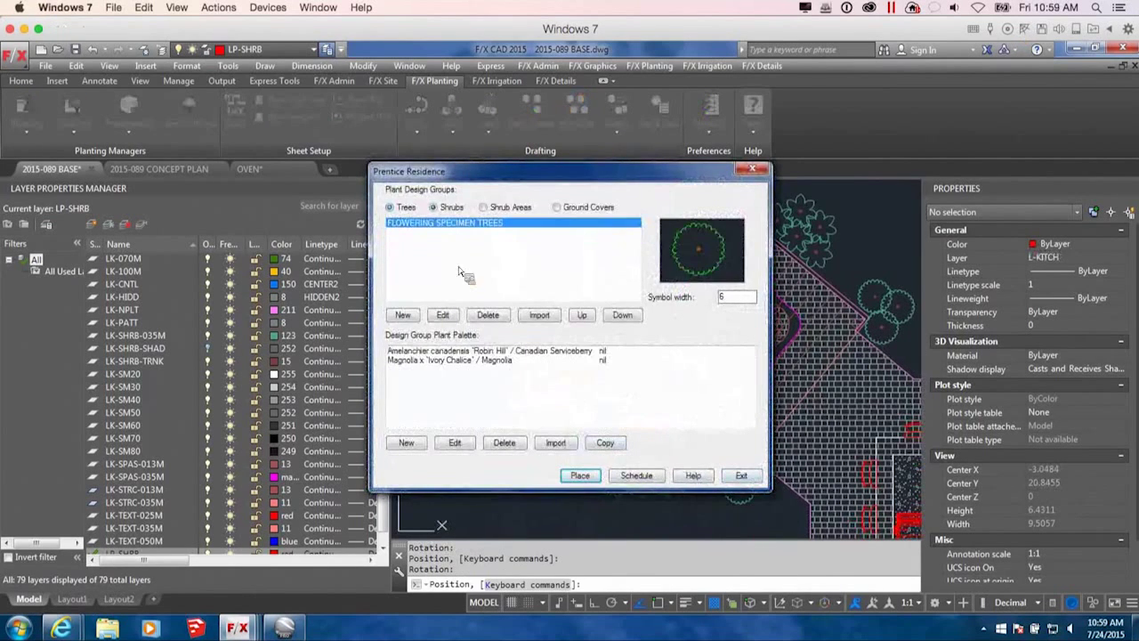
left_click(587, 476)
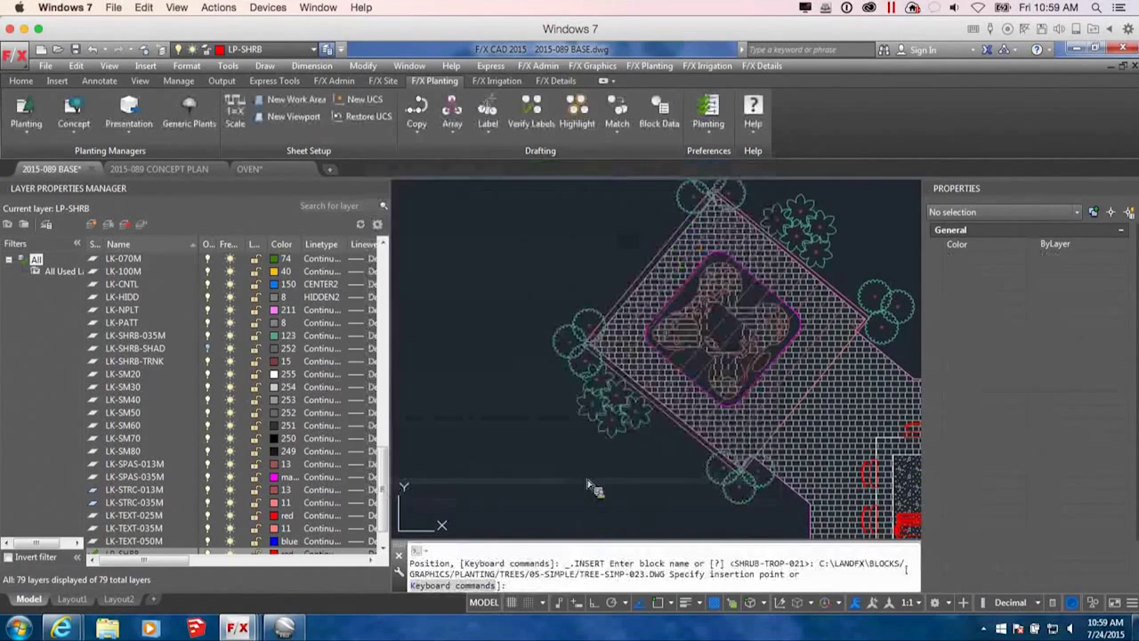
left_click(665, 459)
scroll(666, 463, "down", 4)
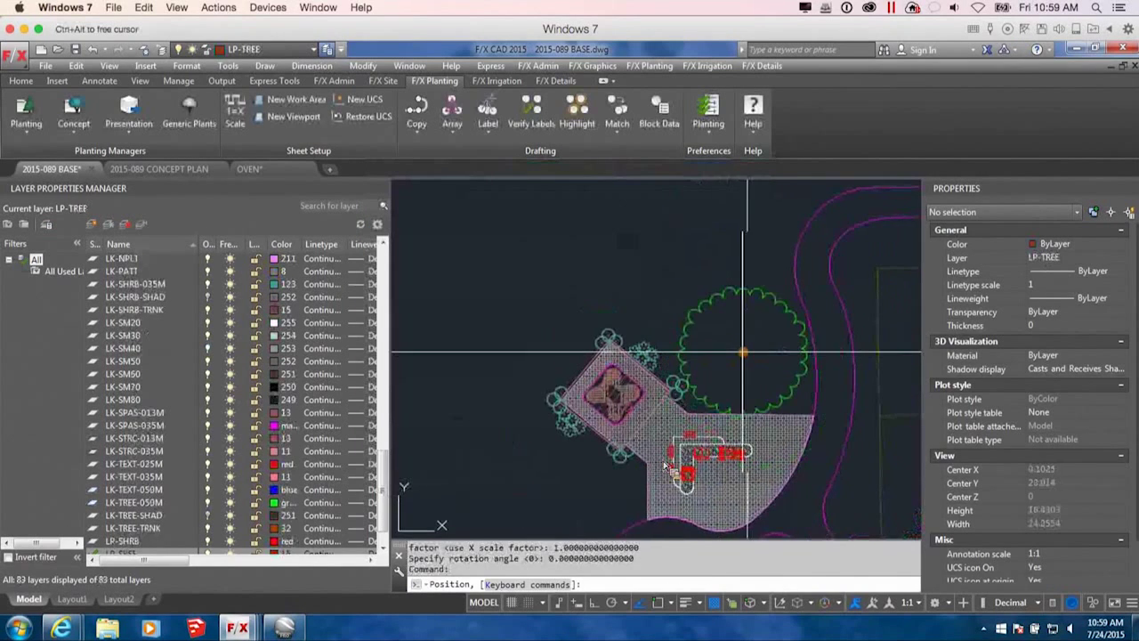
Set the flowering specimen tree symbol width to 4 and place a tree northwest of the planter.
key("Return")
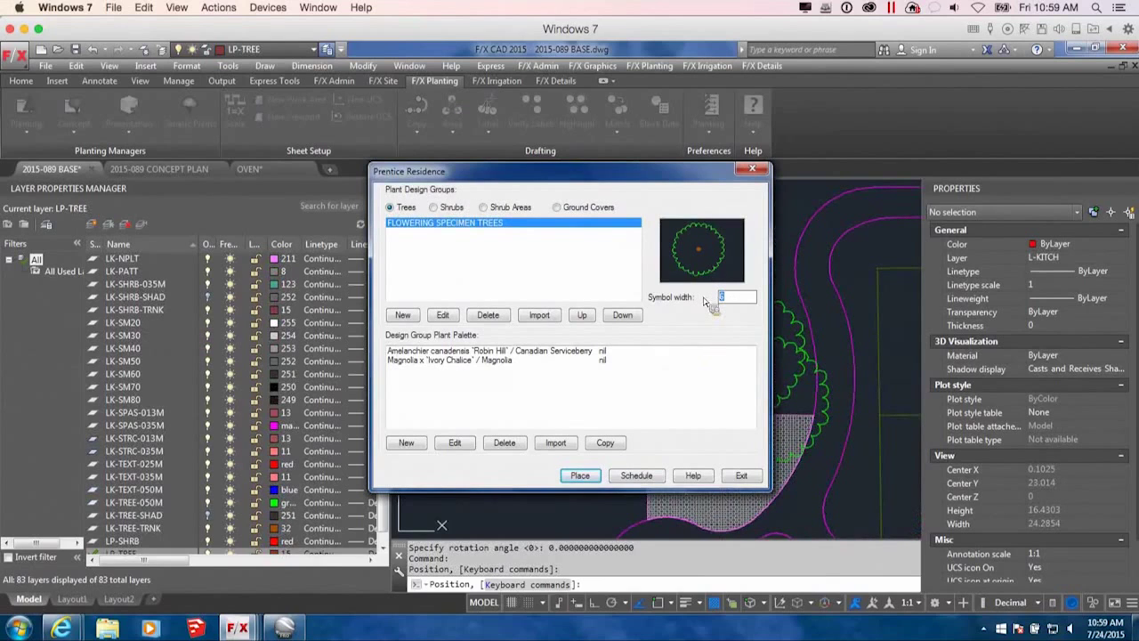
type("4")
left_click(589, 483)
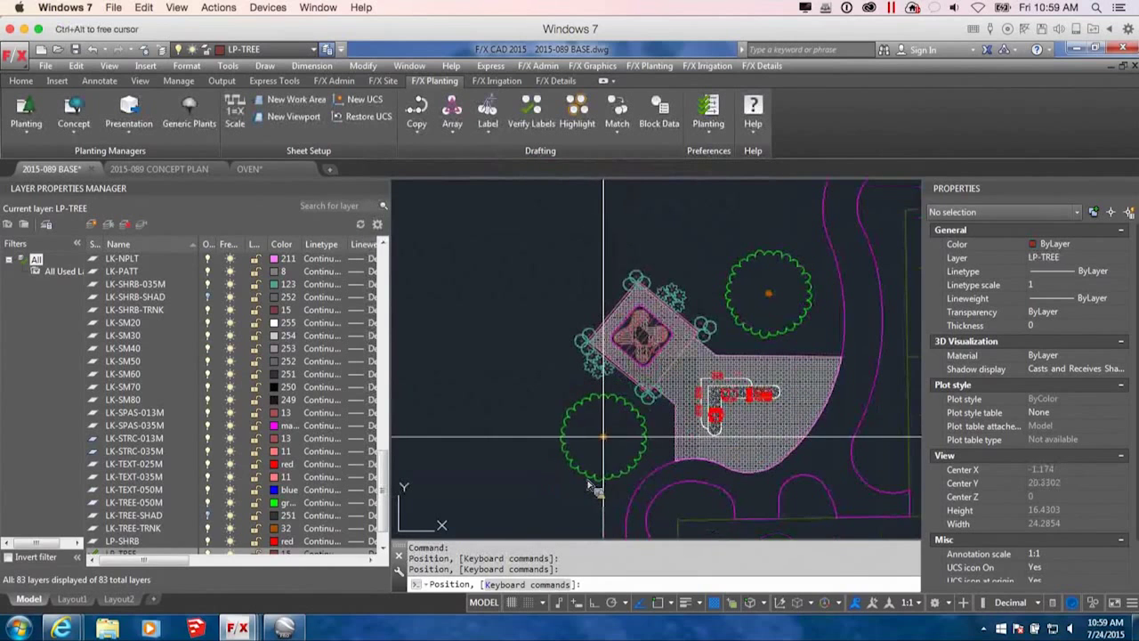
left_click(555, 276)
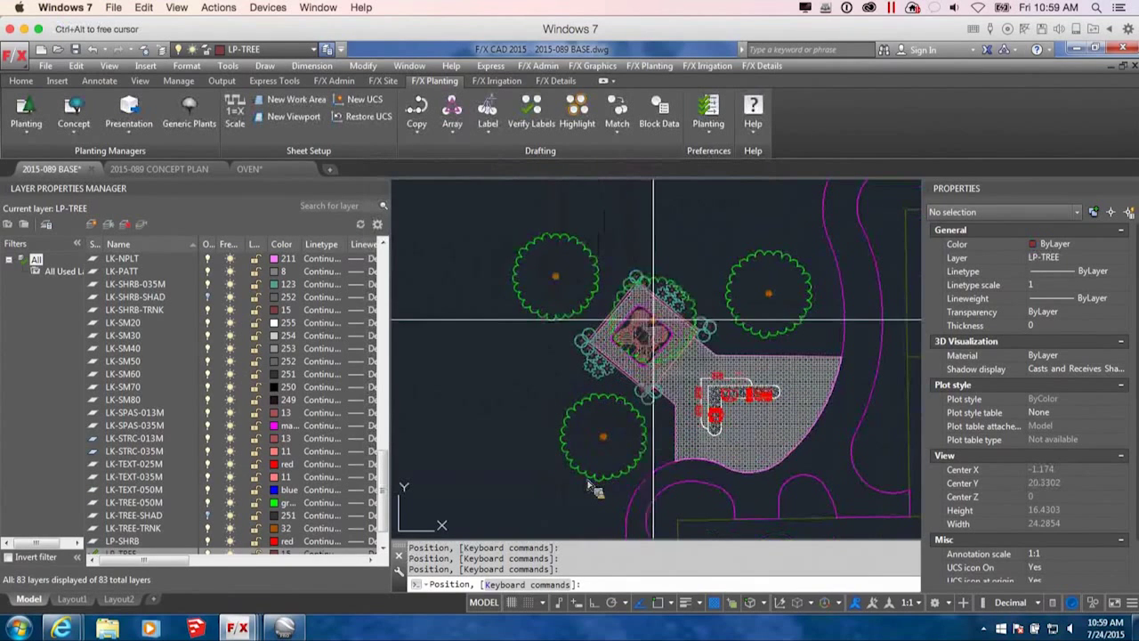
key("Return")
key("Escape")
Select the five shrubs left of the planter, cancel moving them, and quick-save the base drawing.
left_click(680, 359)
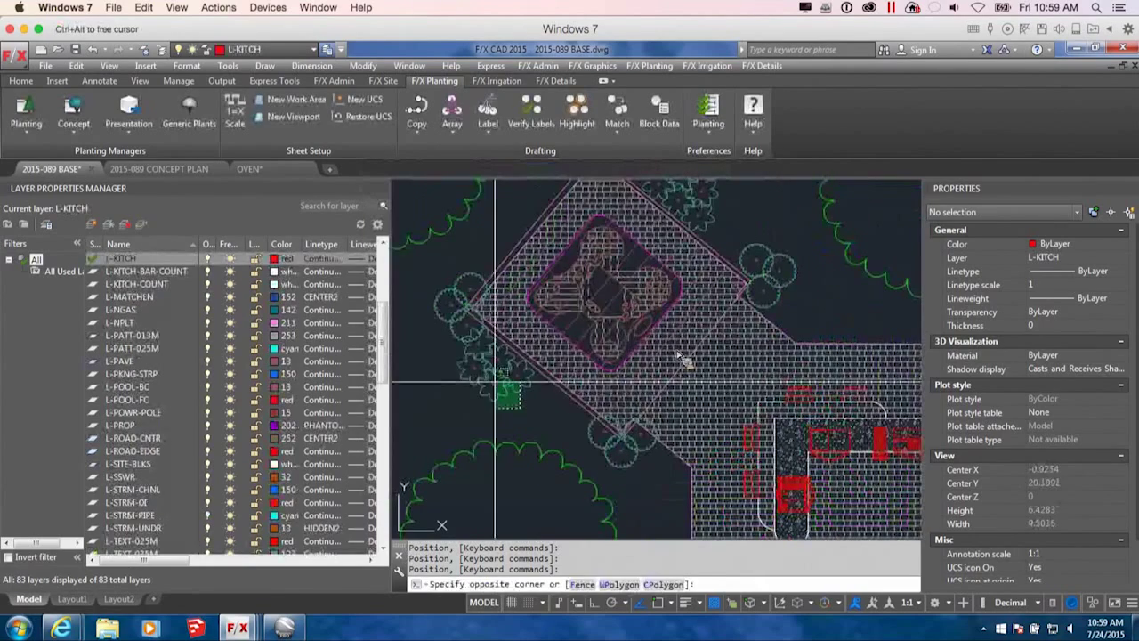
left_click(574, 411)
type("M")
key("Return")
left_click(541, 409)
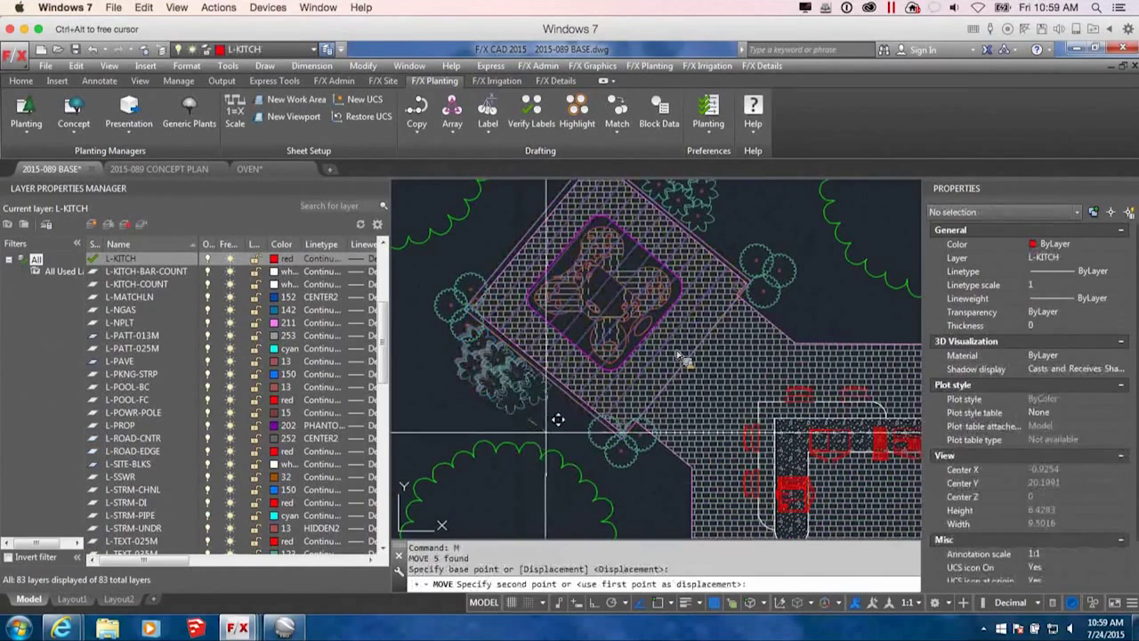
scroll(556, 440, "down", 6)
key("Escape")
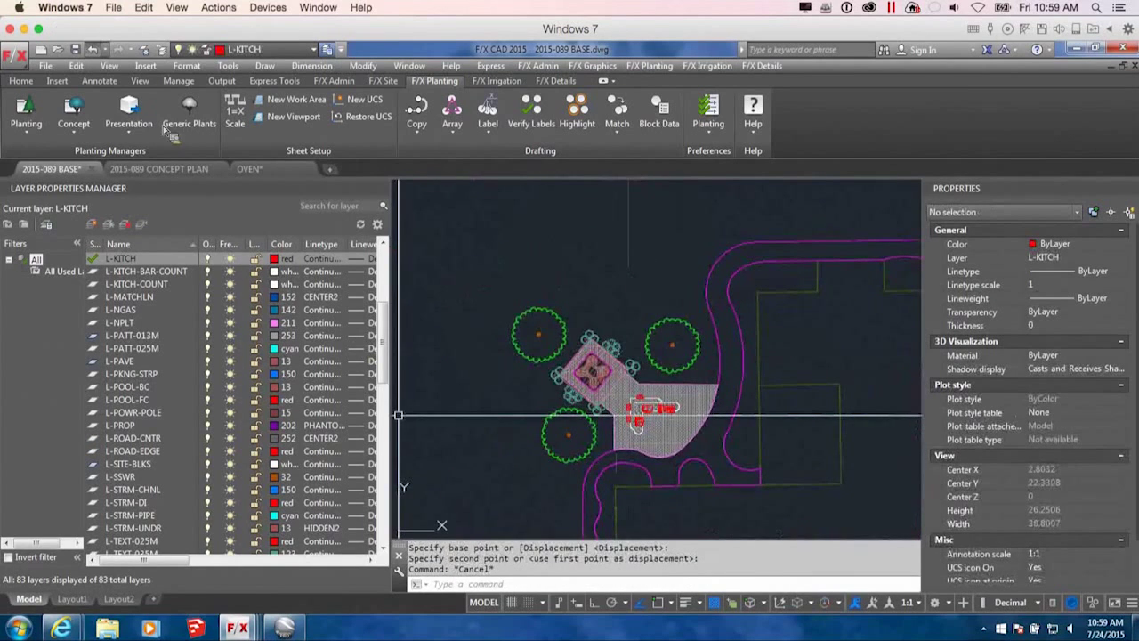
left_click(75, 49)
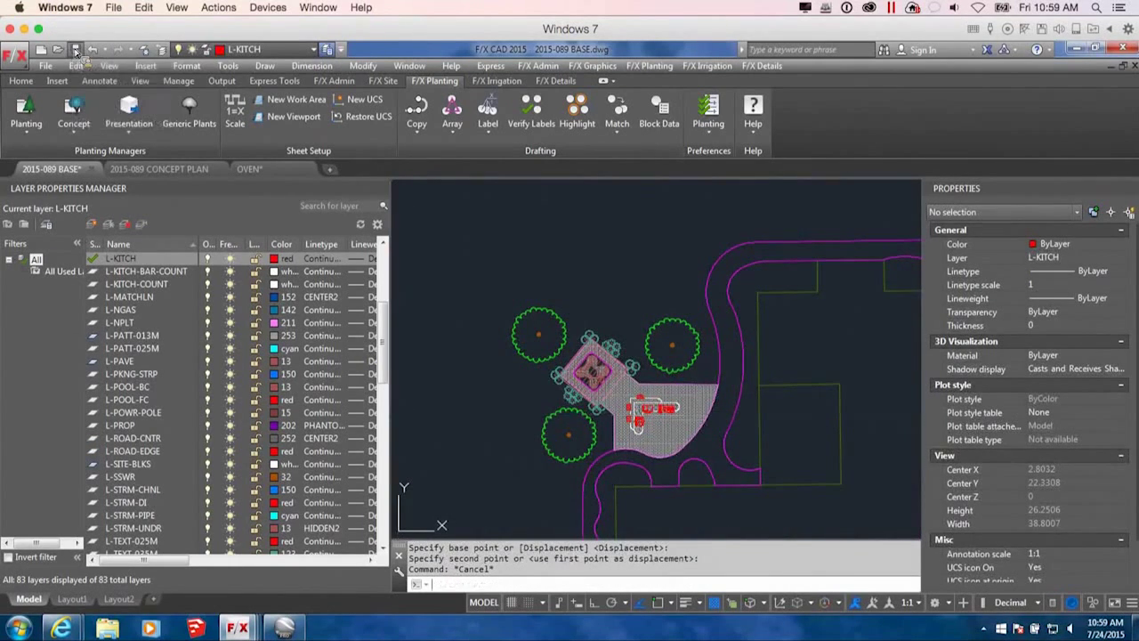
Reload the updated 2015-089 BASE reference in the concept plan, then return to the BASE drawing.
left_click(158, 168)
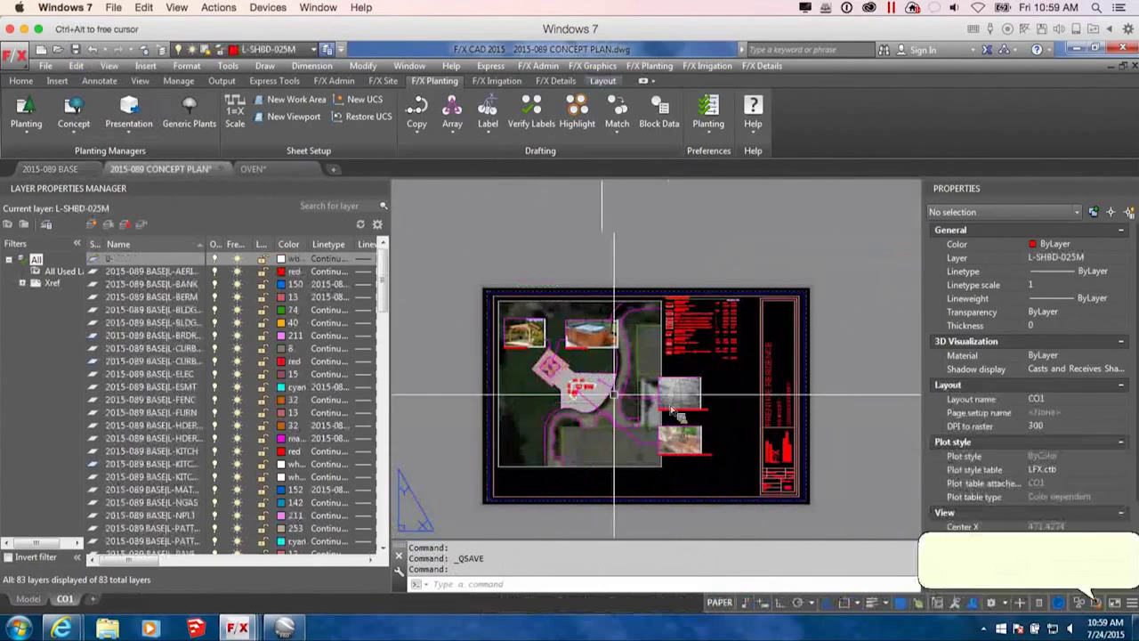
left_click(970, 568)
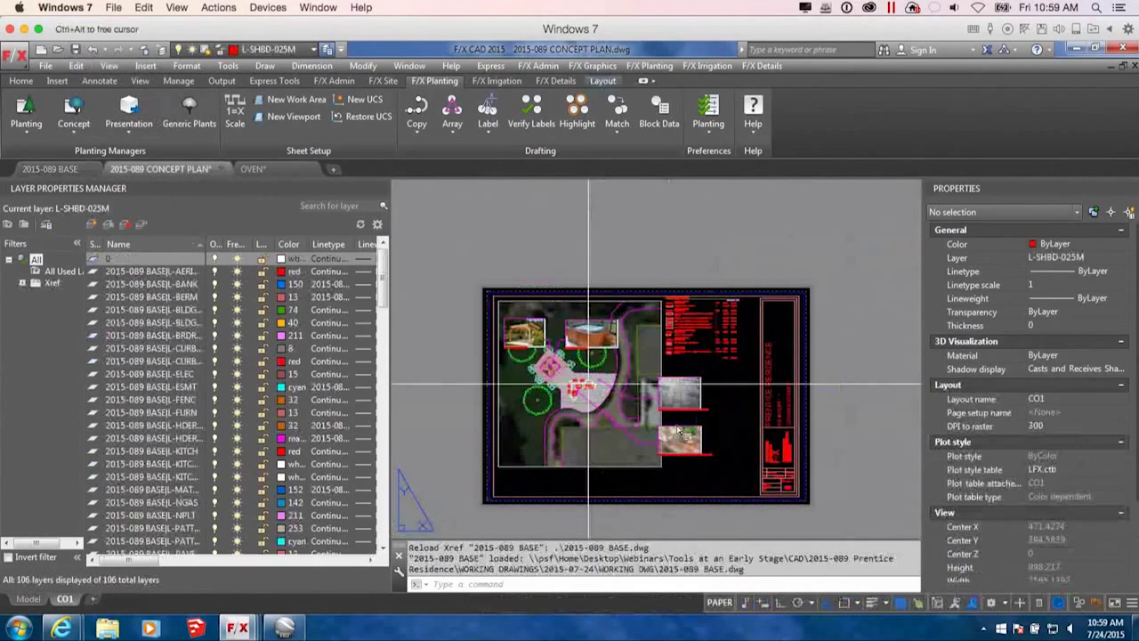
scroll(679, 430, "up", 3)
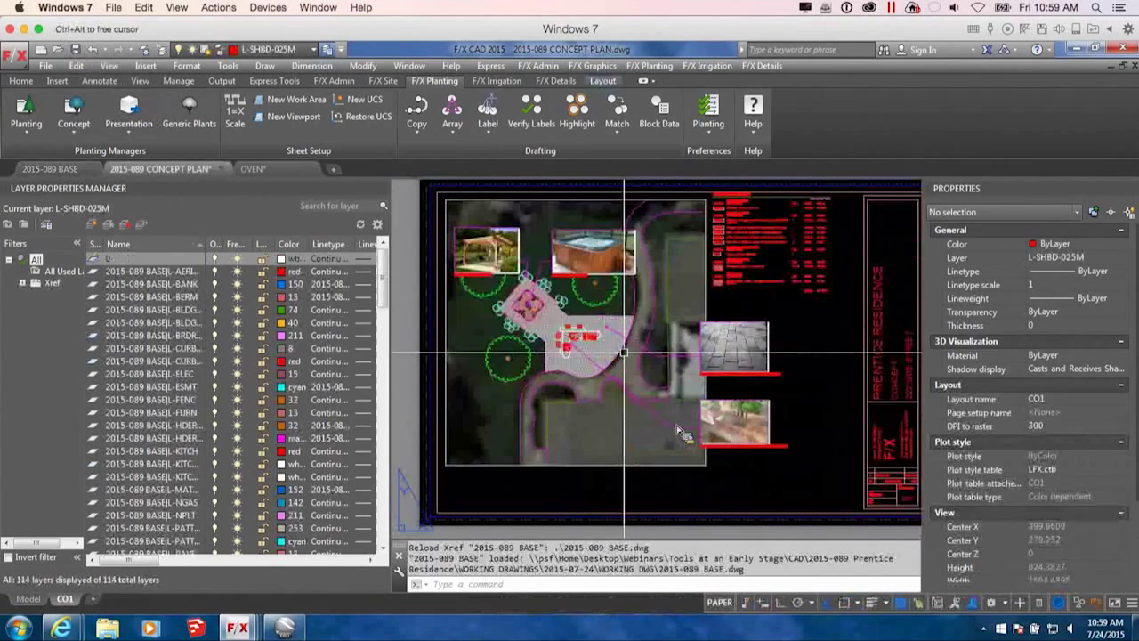
left_click(49, 168)
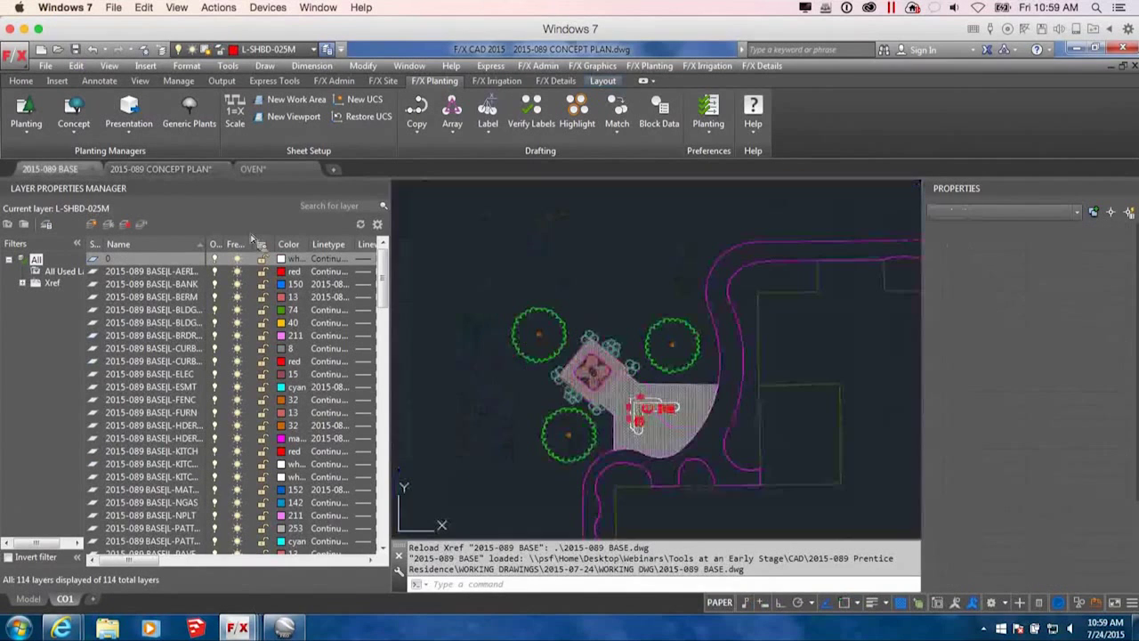
left_click(133, 132)
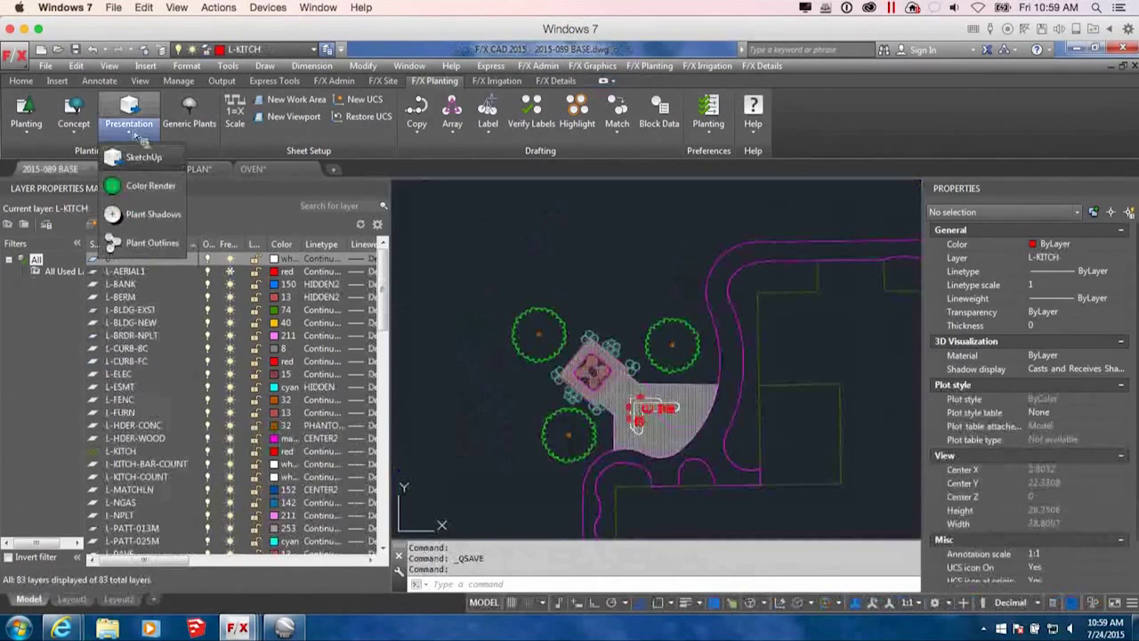
Assign the pink TREE-COLR-A106-0340 colour symbol to the flowering specimen trees.
left_click(153, 187)
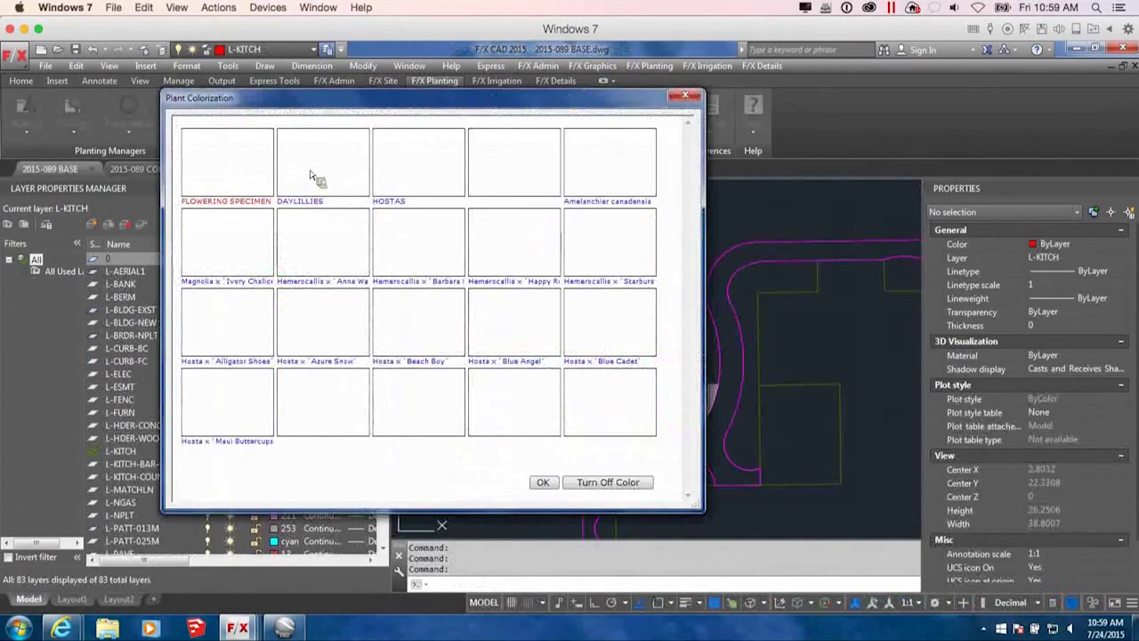
left_click(311, 176)
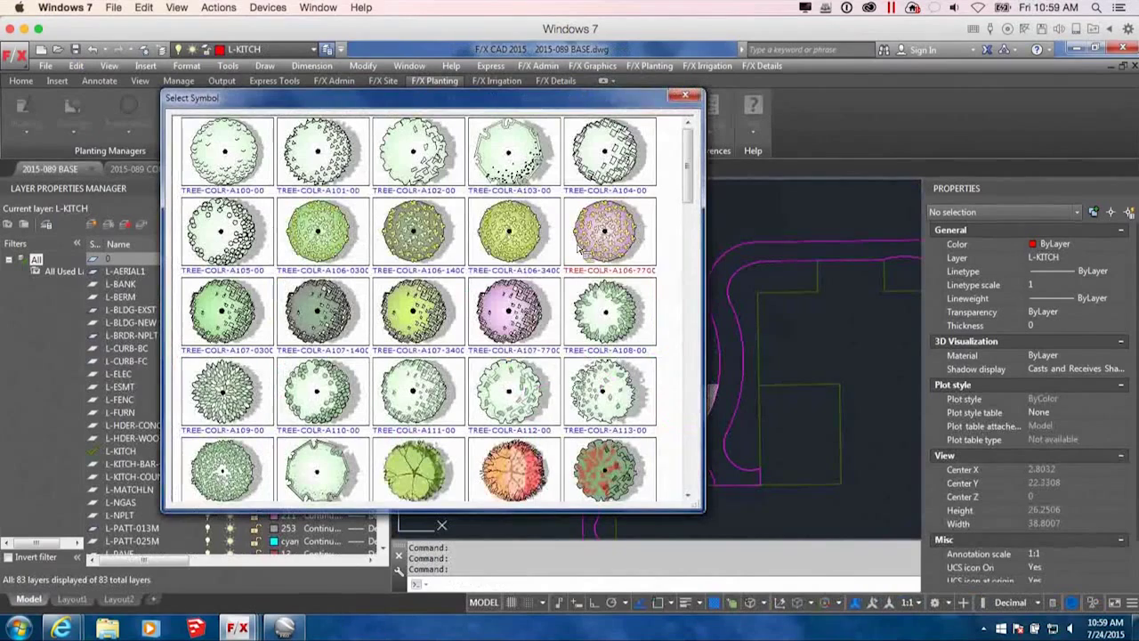
left_click(319, 240)
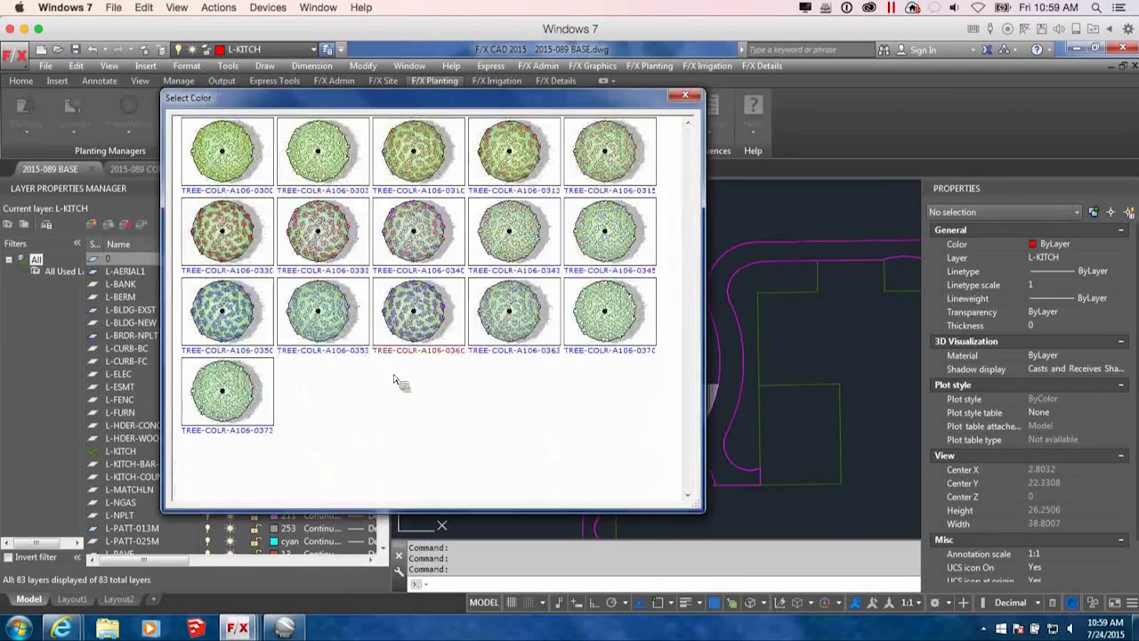
left_click(414, 247)
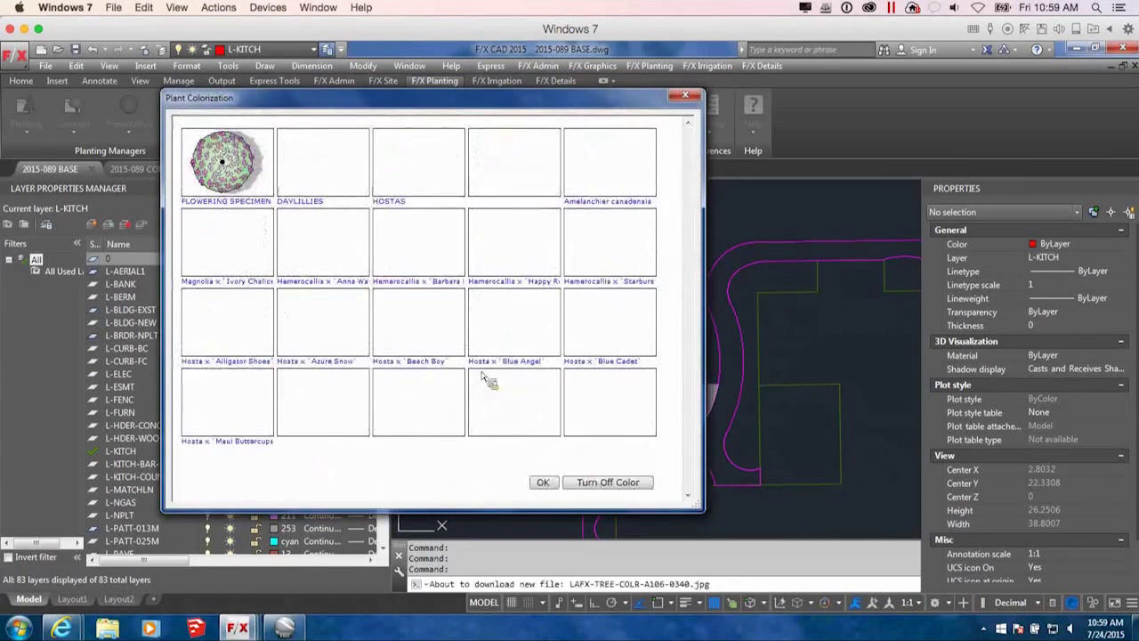
Give the daylilies a yellow SHRB-COLR-S112 colour symbol.
left_click(397, 344)
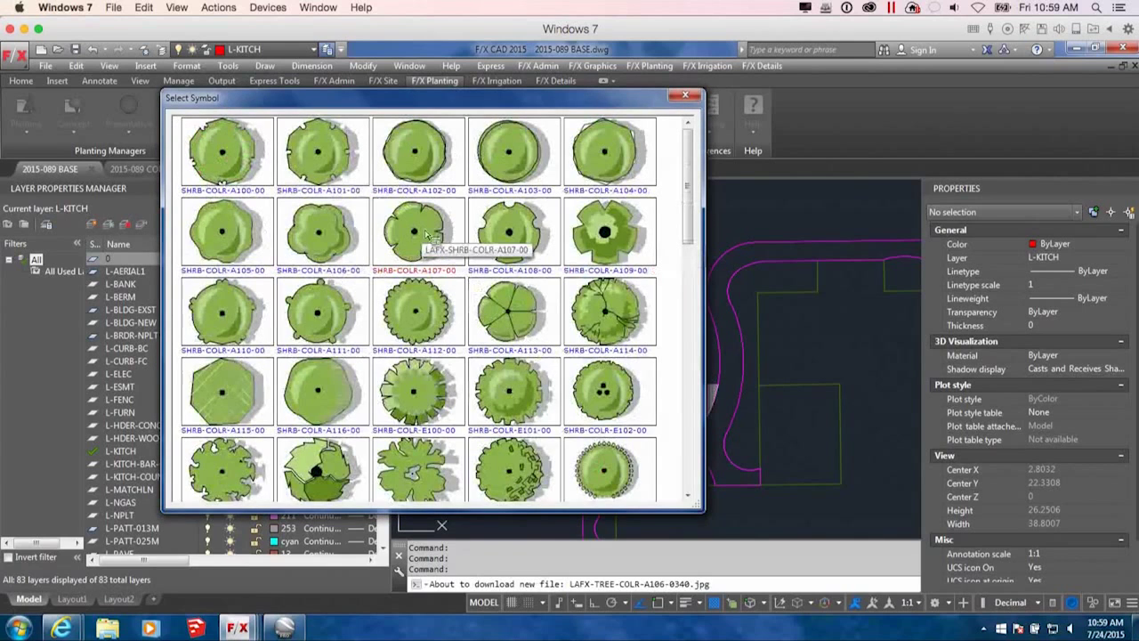
scroll(478, 321, "down", 15)
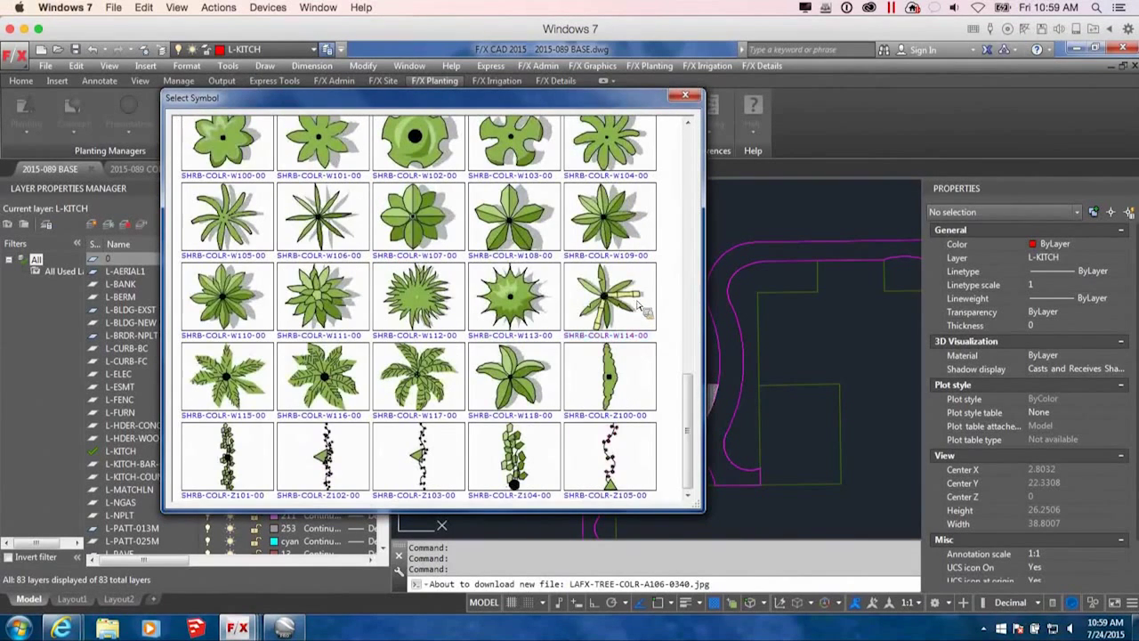
left_click_drag(687, 385, 688, 283)
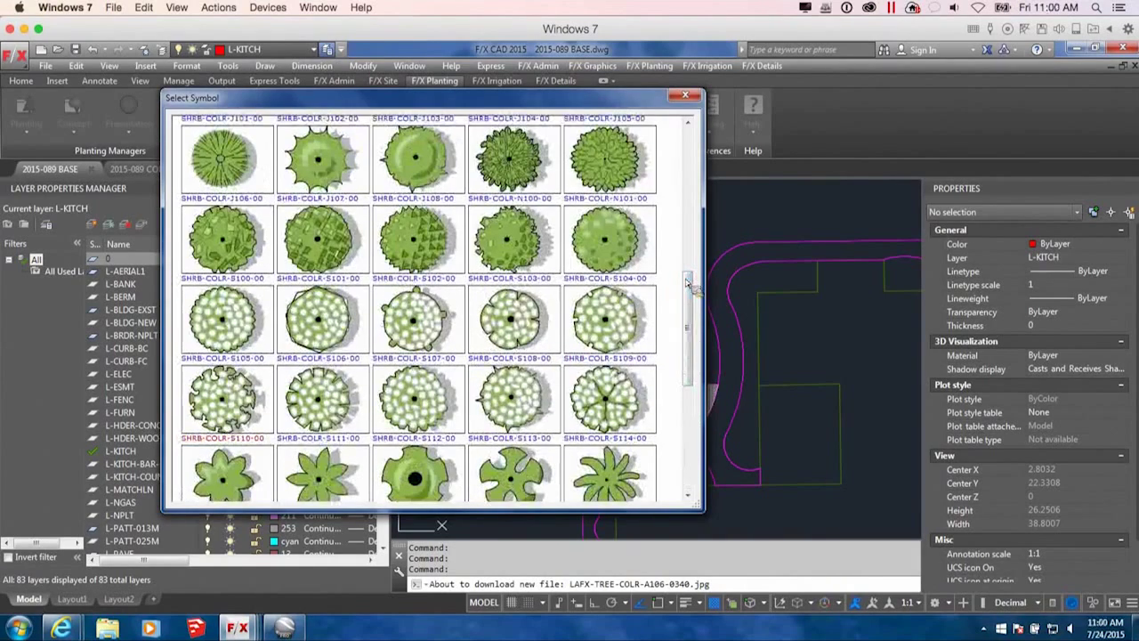
double_click(334, 402)
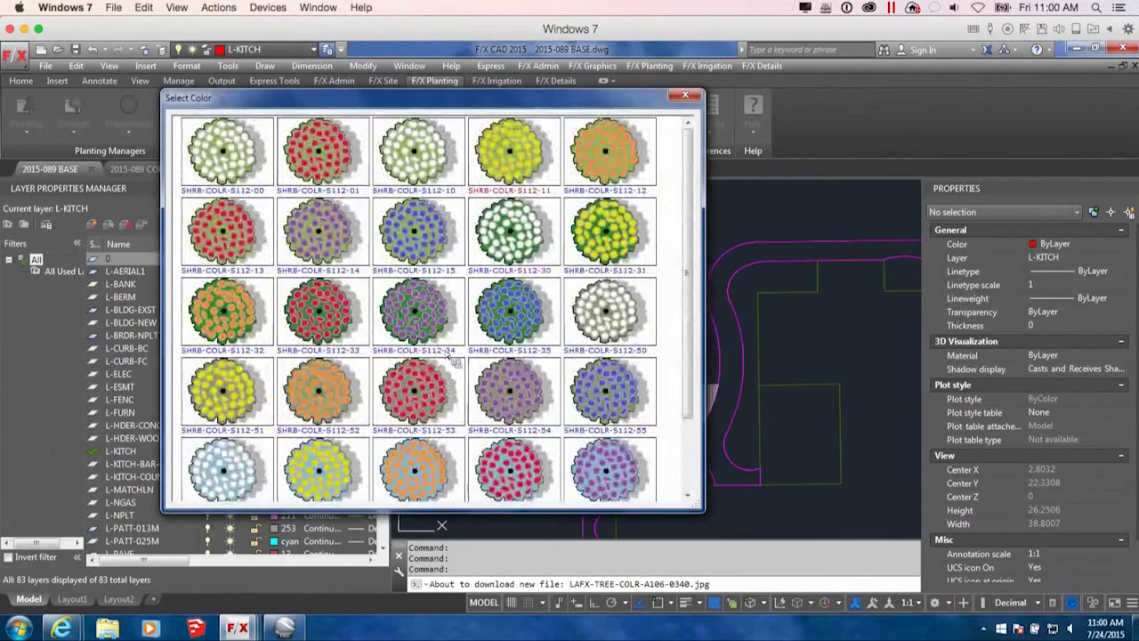
double_click(497, 222)
Give the hostas the green star-shaped SHRB-COLR-W101 symbol and apply the plant colours.
left_click(586, 402)
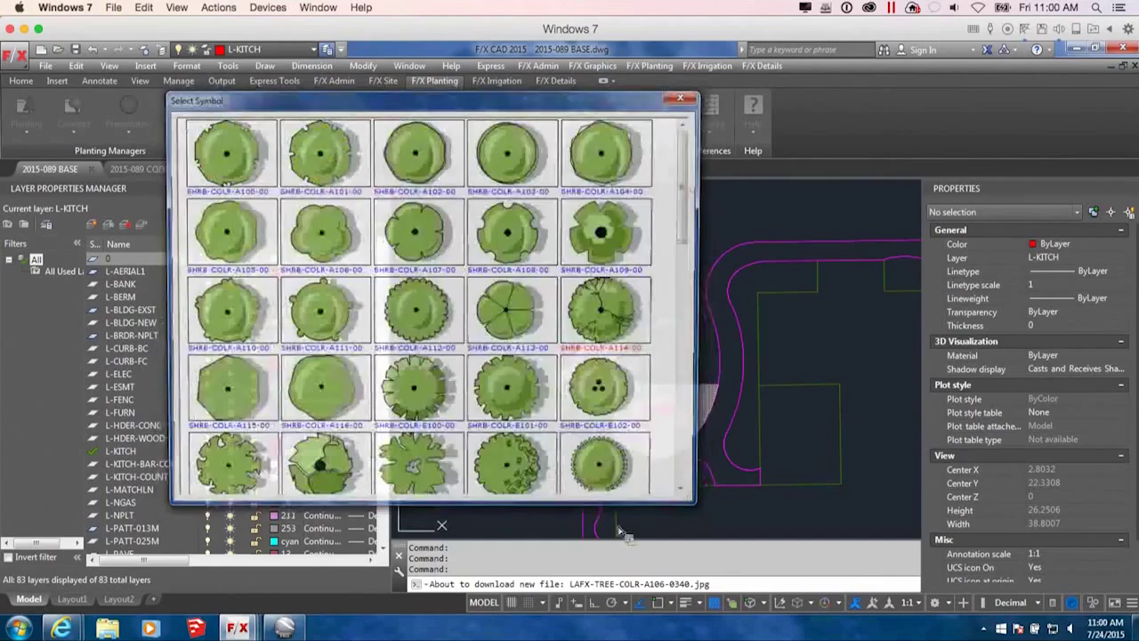
left_click_drag(680, 216, 687, 245)
scroll(703, 327, "down", 2)
scroll(716, 294, "up", 5)
scroll(720, 262, "up", 3)
left_click_drag(712, 203, 725, 437)
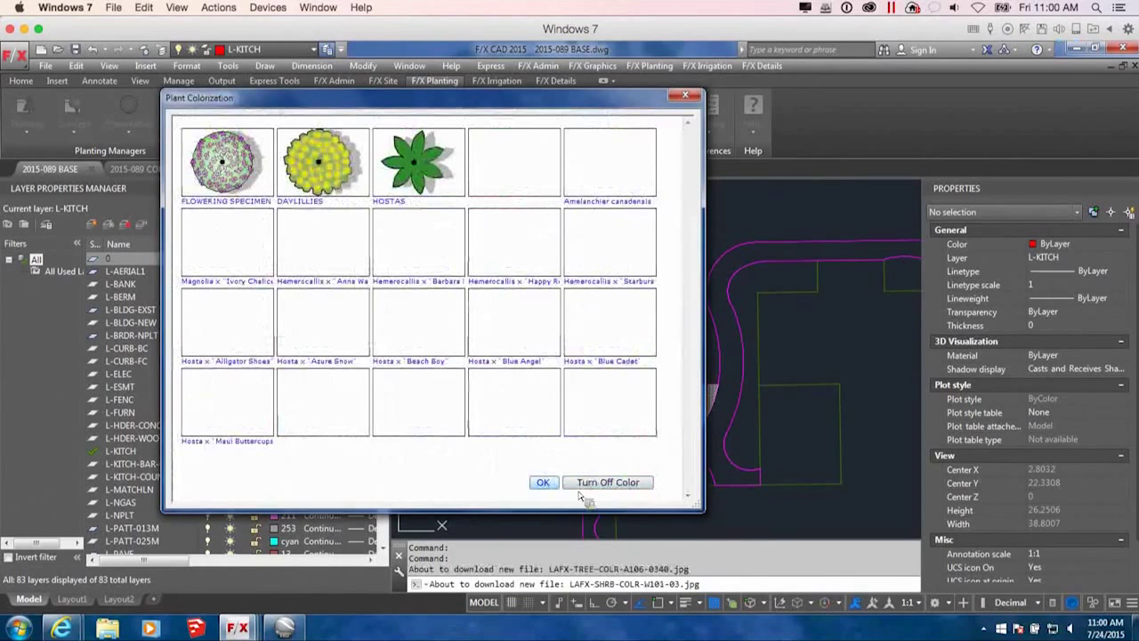
key("Return")
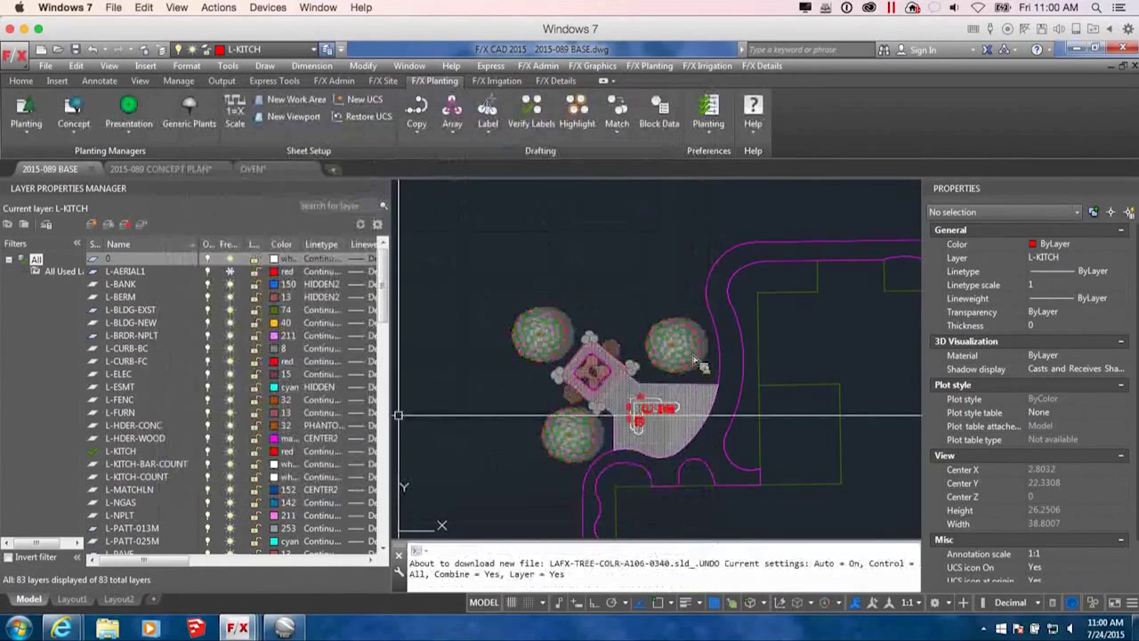
Check the colour-rendered plants and quick-save the 2015-089 BASE drawing.
scroll(683, 354, "up", 4)
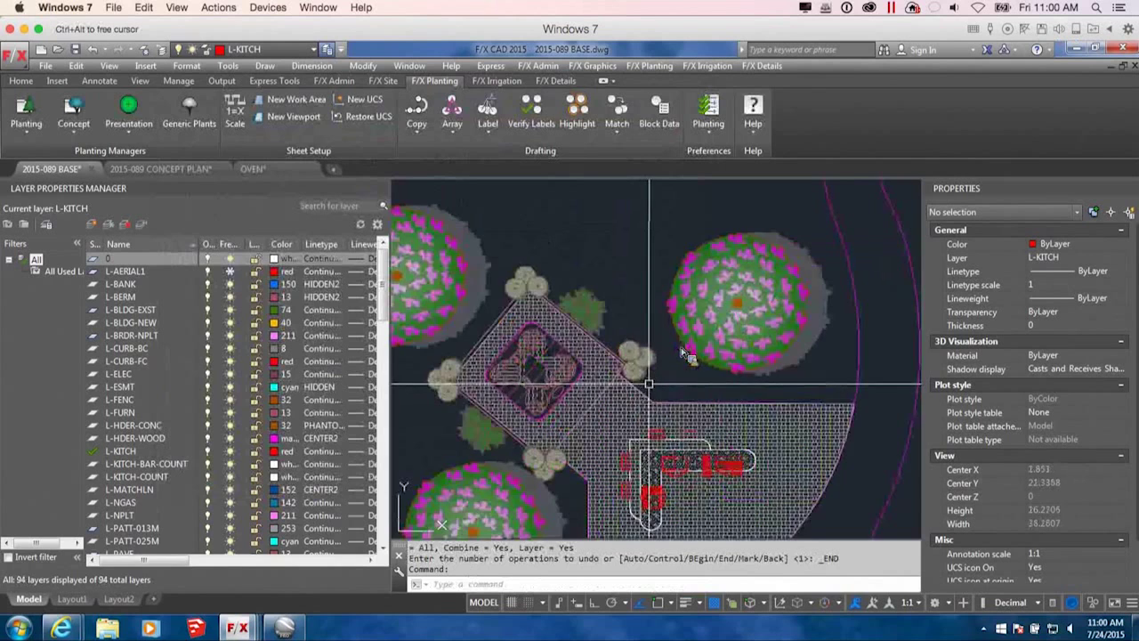
scroll(683, 354, "down", 2)
scroll(683, 353, "down", 4)
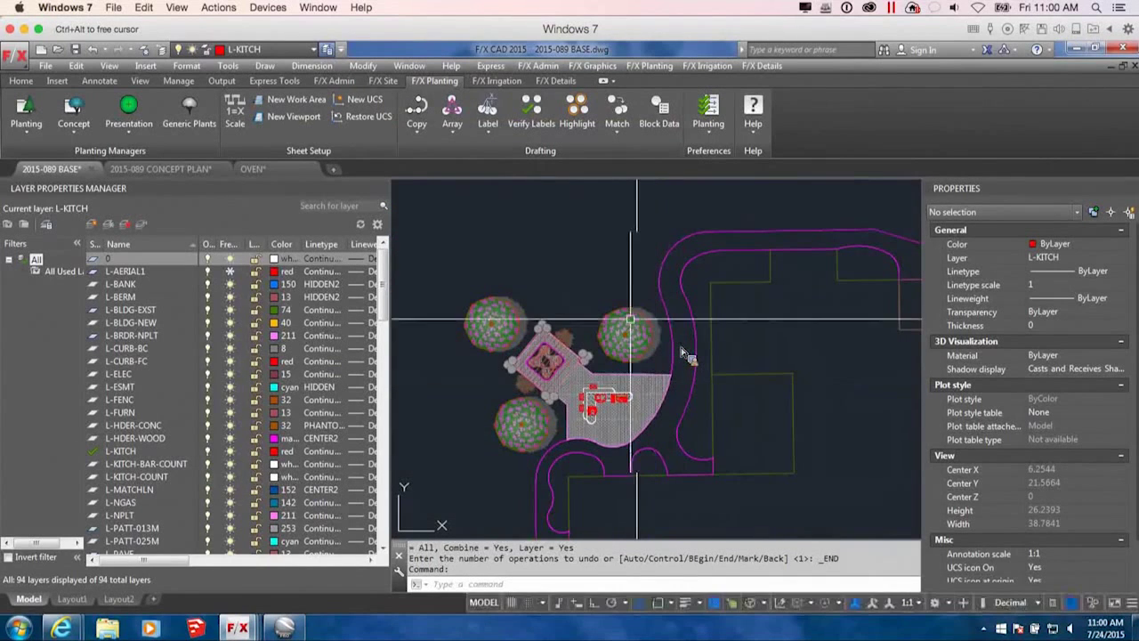
left_click(75, 49)
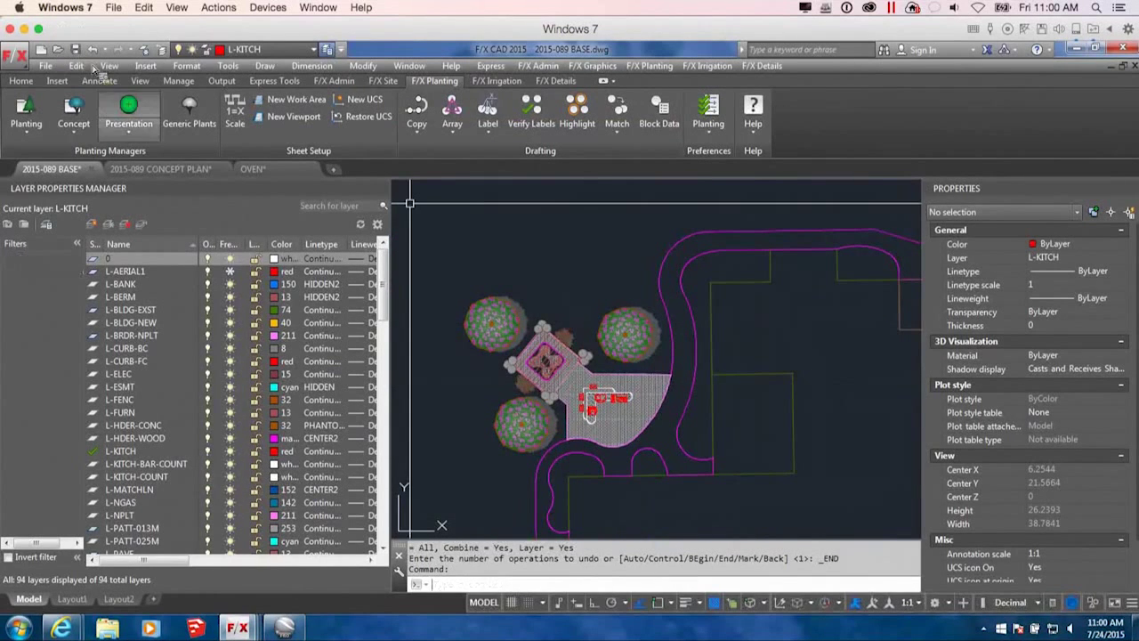
Return to the 2015-089 CONCEPT PLAN sheet and open the Plot dialog for CO1.
left_click(169, 171)
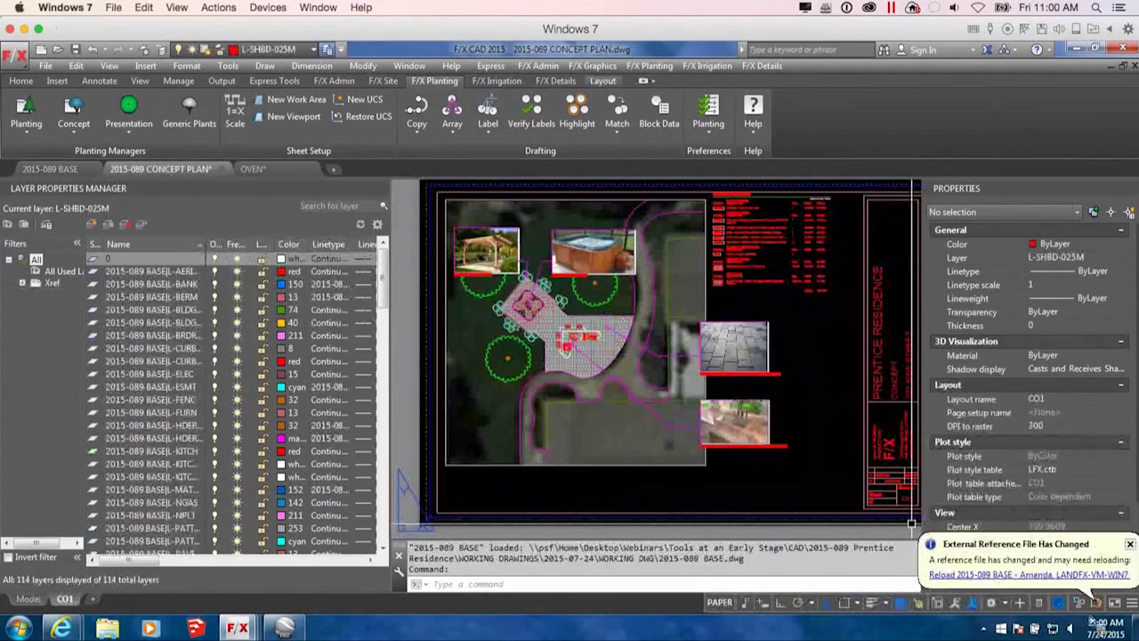
scroll(586, 371, "up", 3)
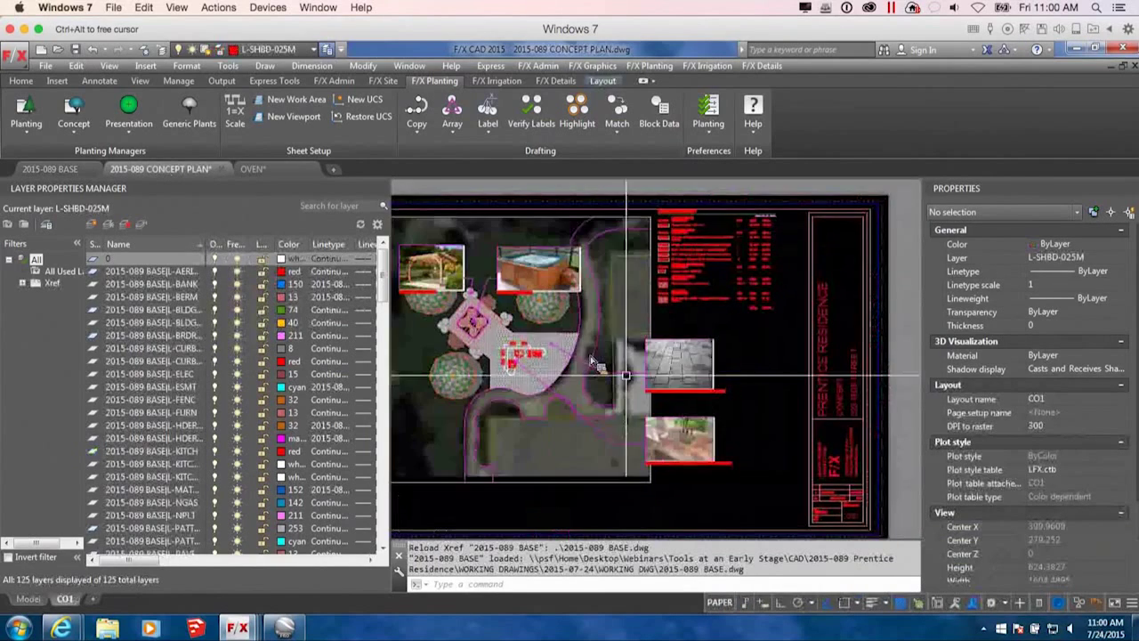
scroll(591, 361, "down", 4)
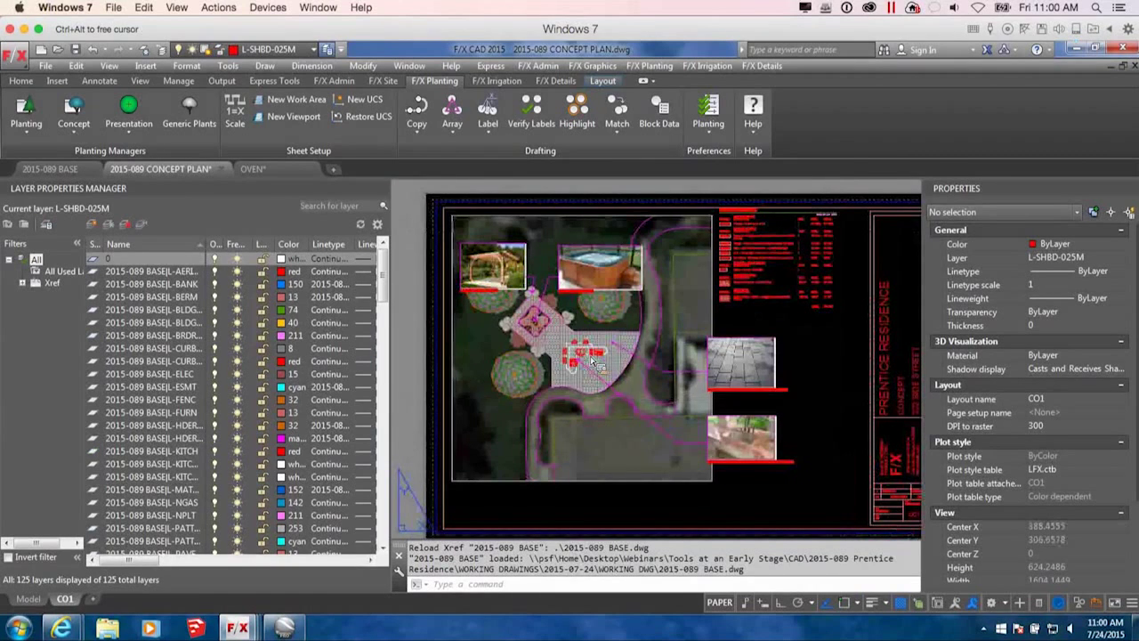
key("ctrl+p")
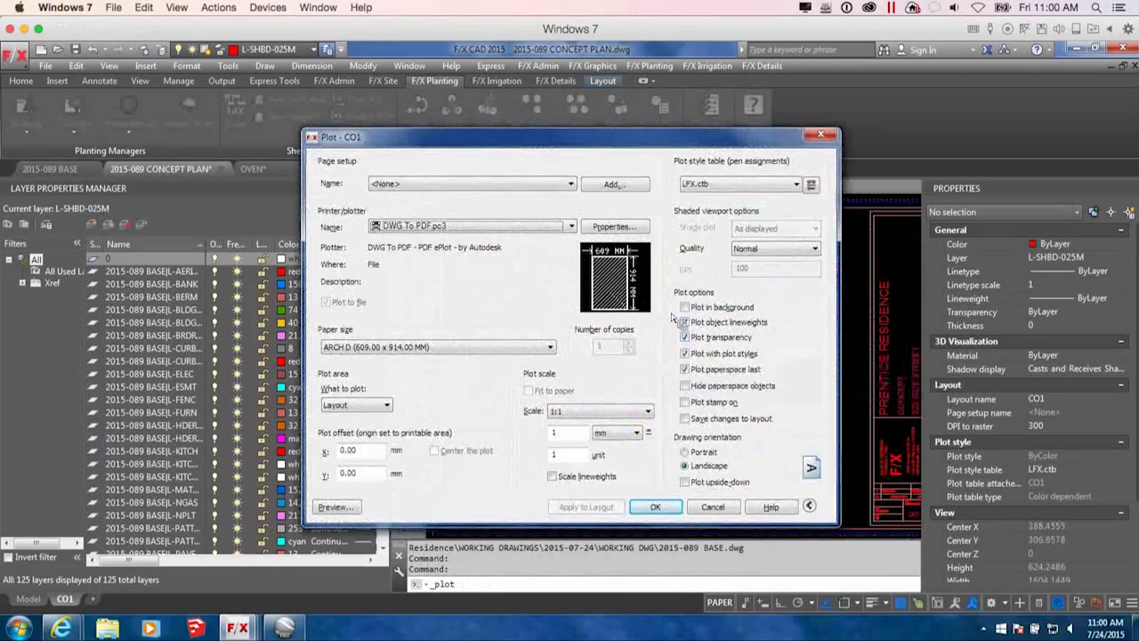
Preview the CO1 sheet plot and zoom and pan around the preview.
left_click(338, 506)
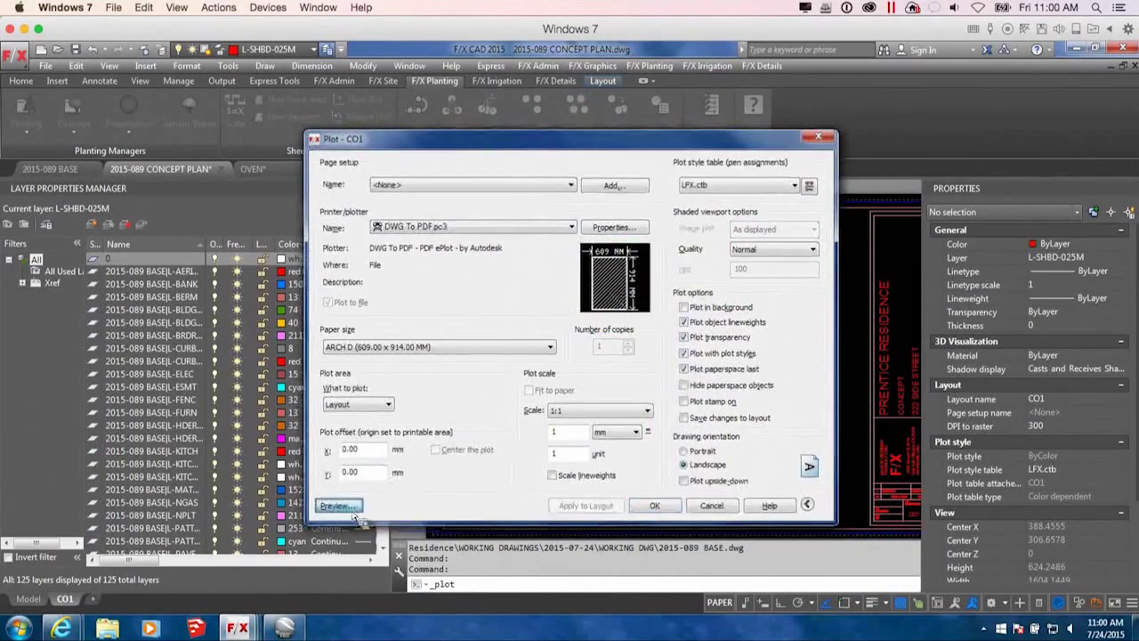
scroll(445, 344, "up", 5)
scroll(445, 345, "down", 1)
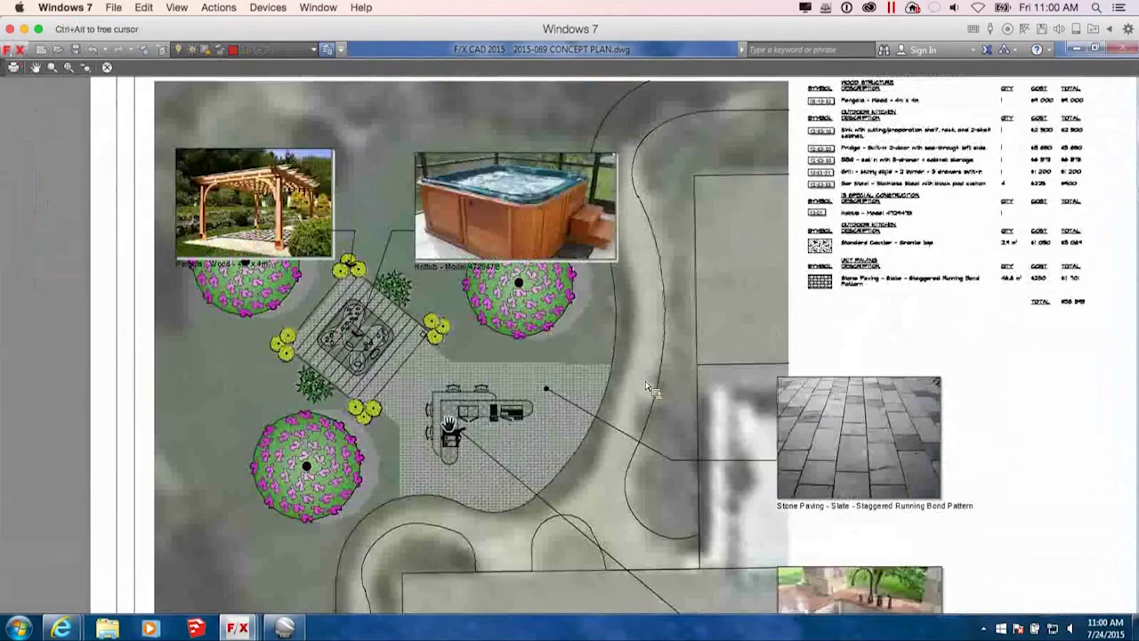
scroll(512, 415, "down", 2)
left_click_drag(741, 460, 689, 389)
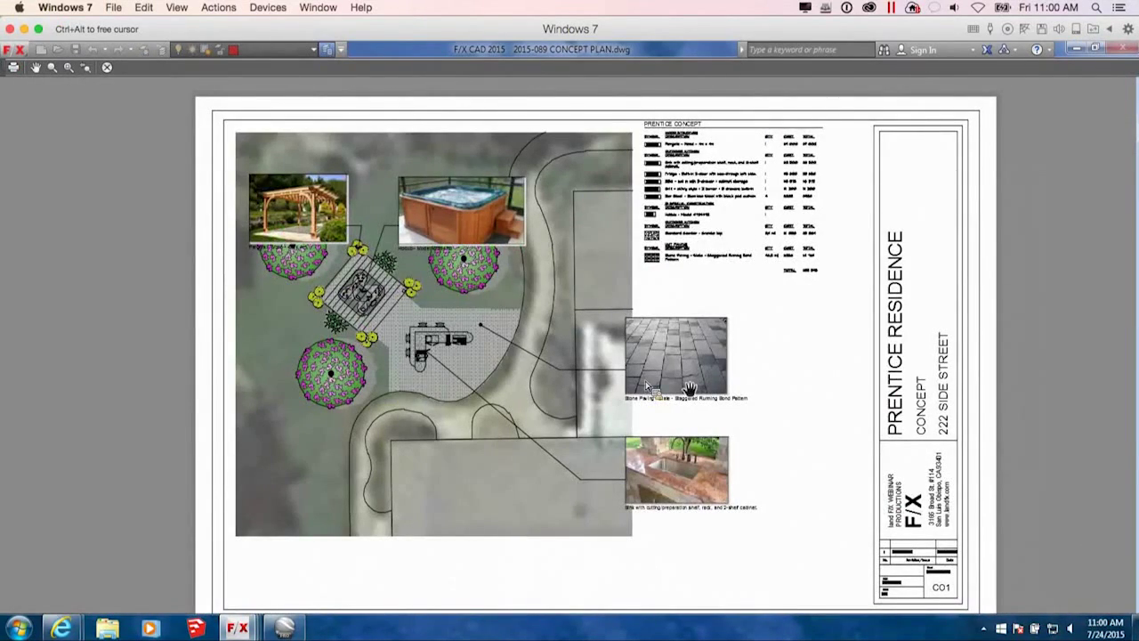